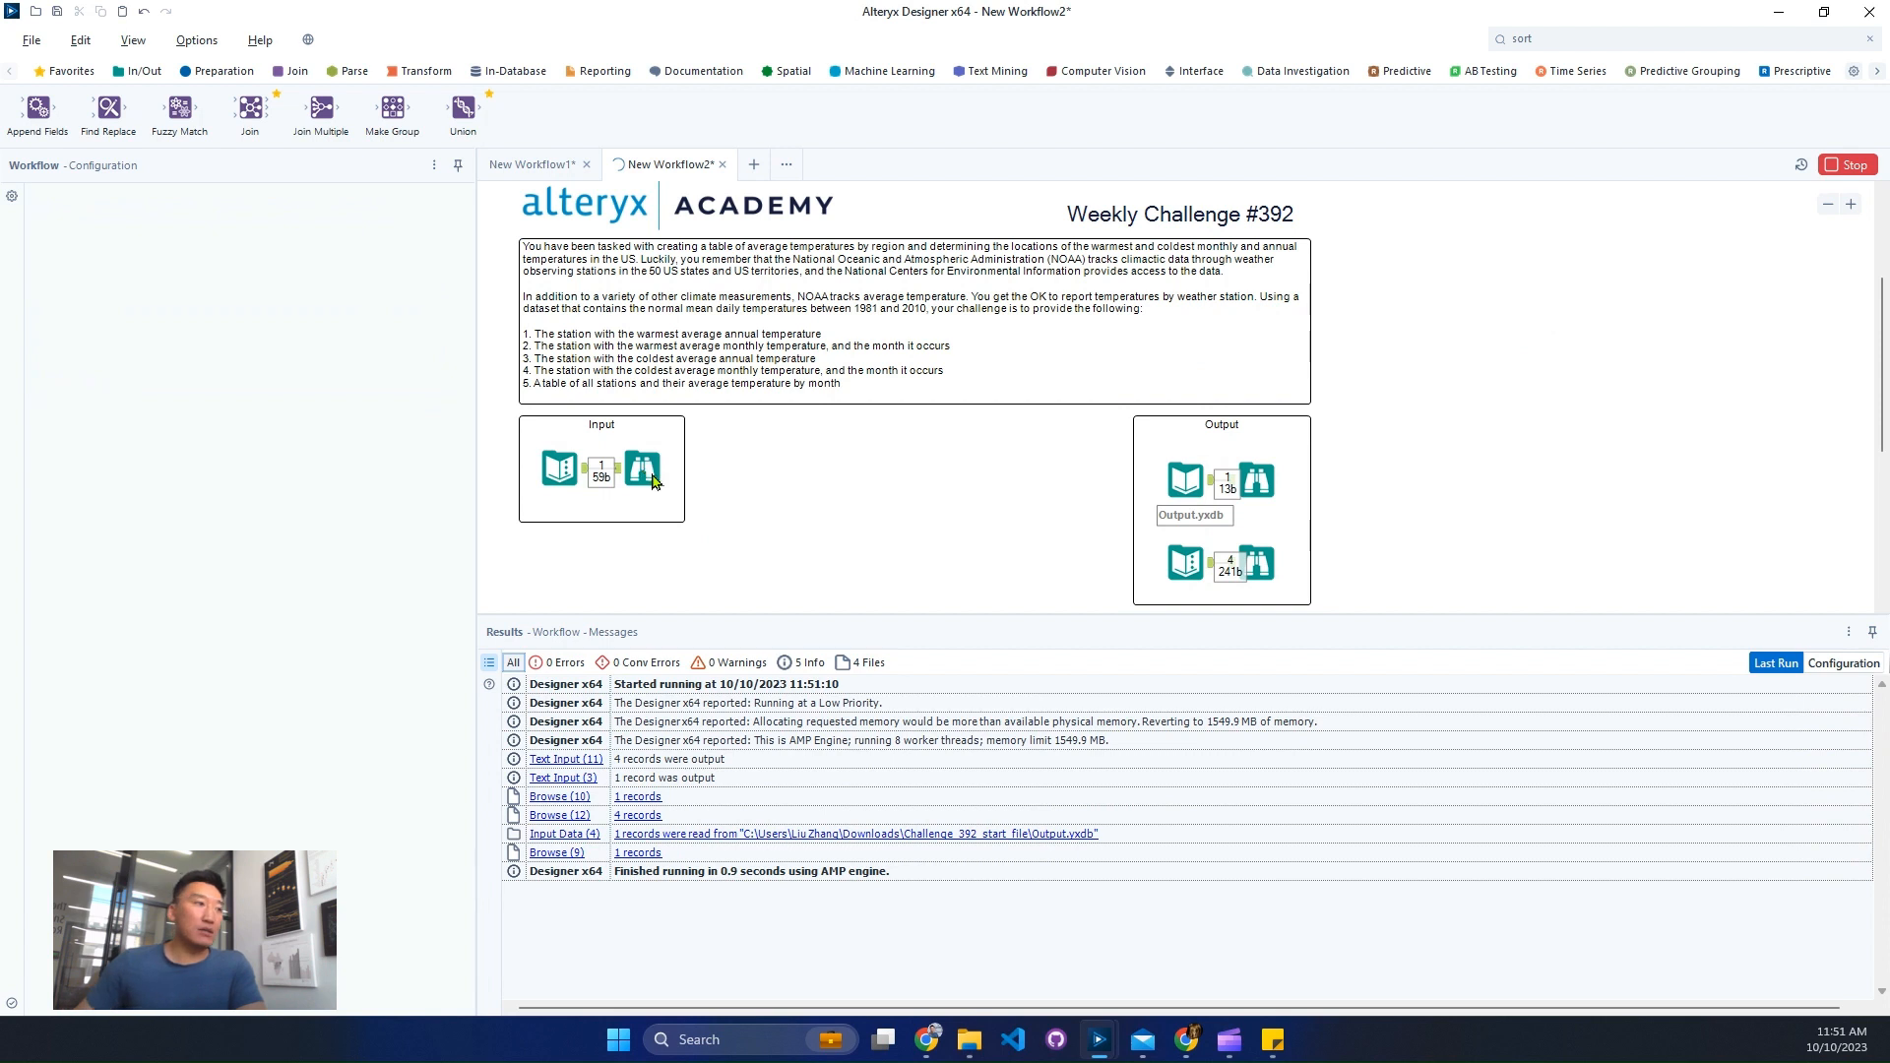
Step: Examine the input URL record and both expected outputs: the monthly station temperature table and the warmest/coldest station records
left_click(649, 472)
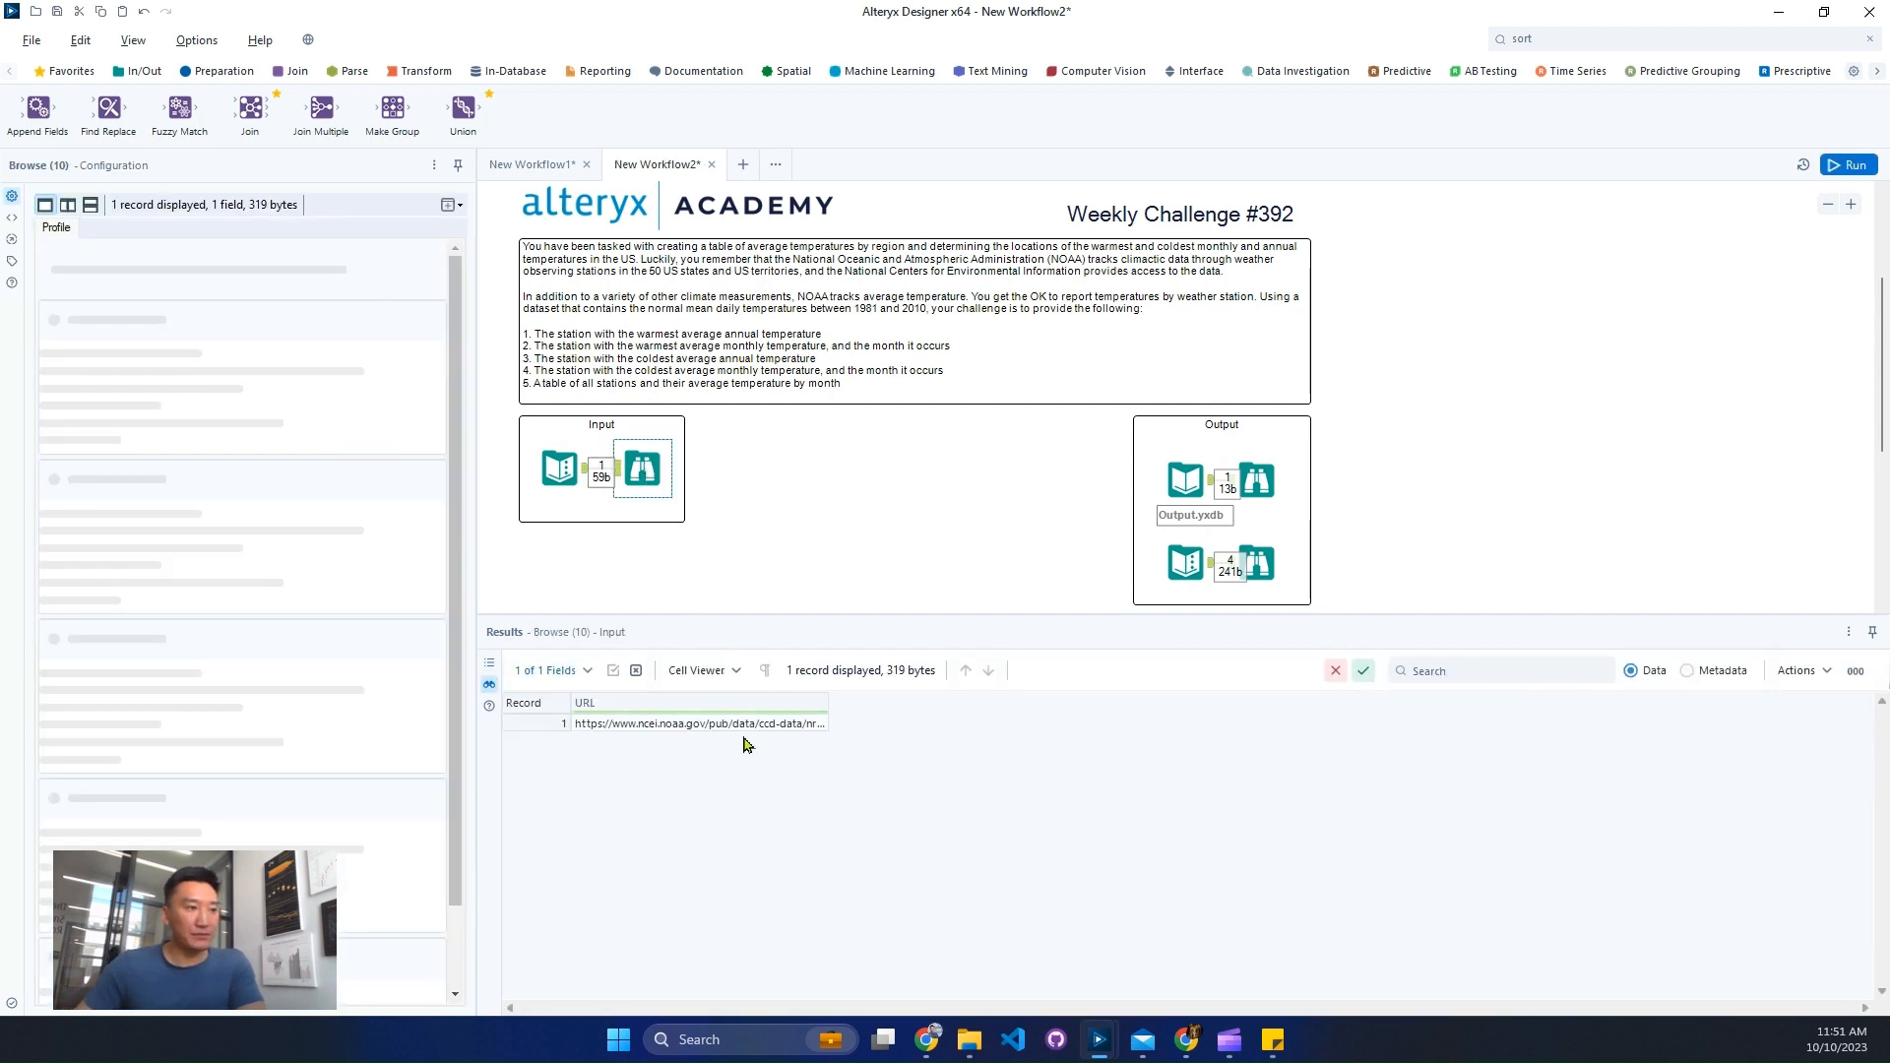
left_click(746, 724)
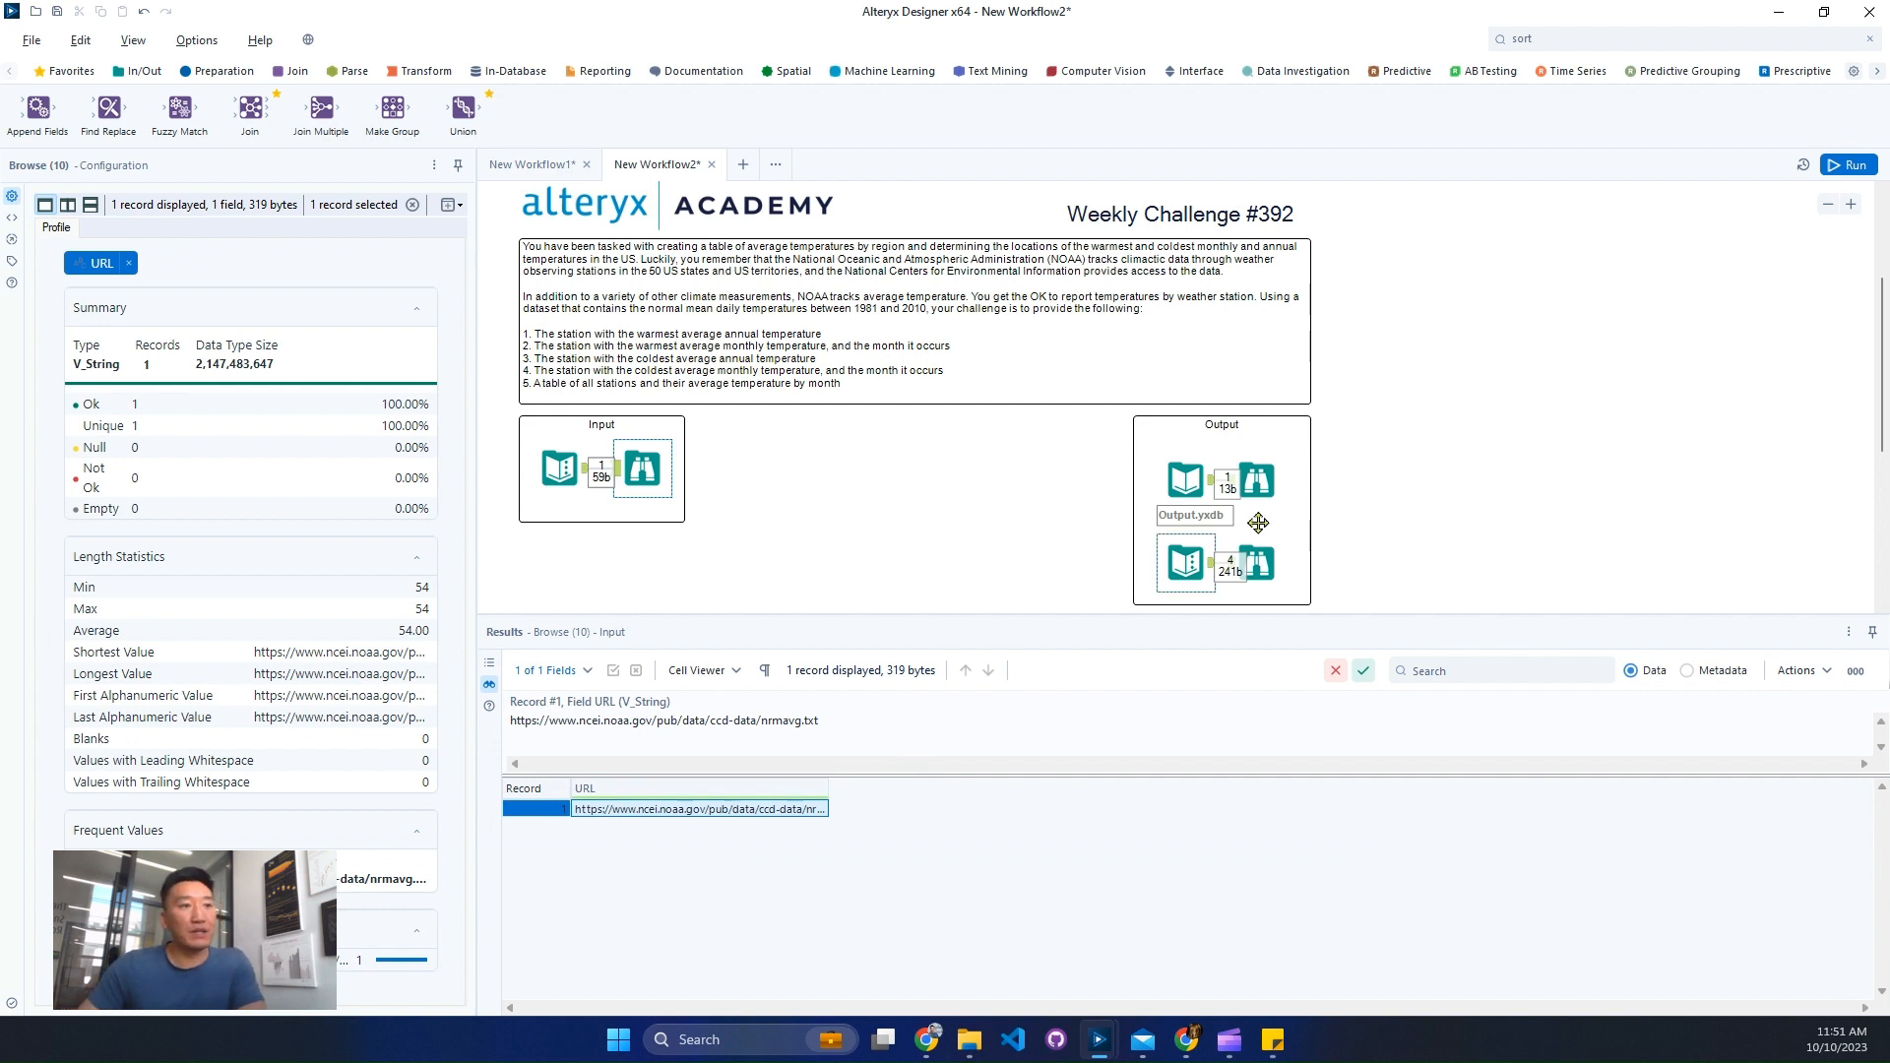
left_click(1260, 497)
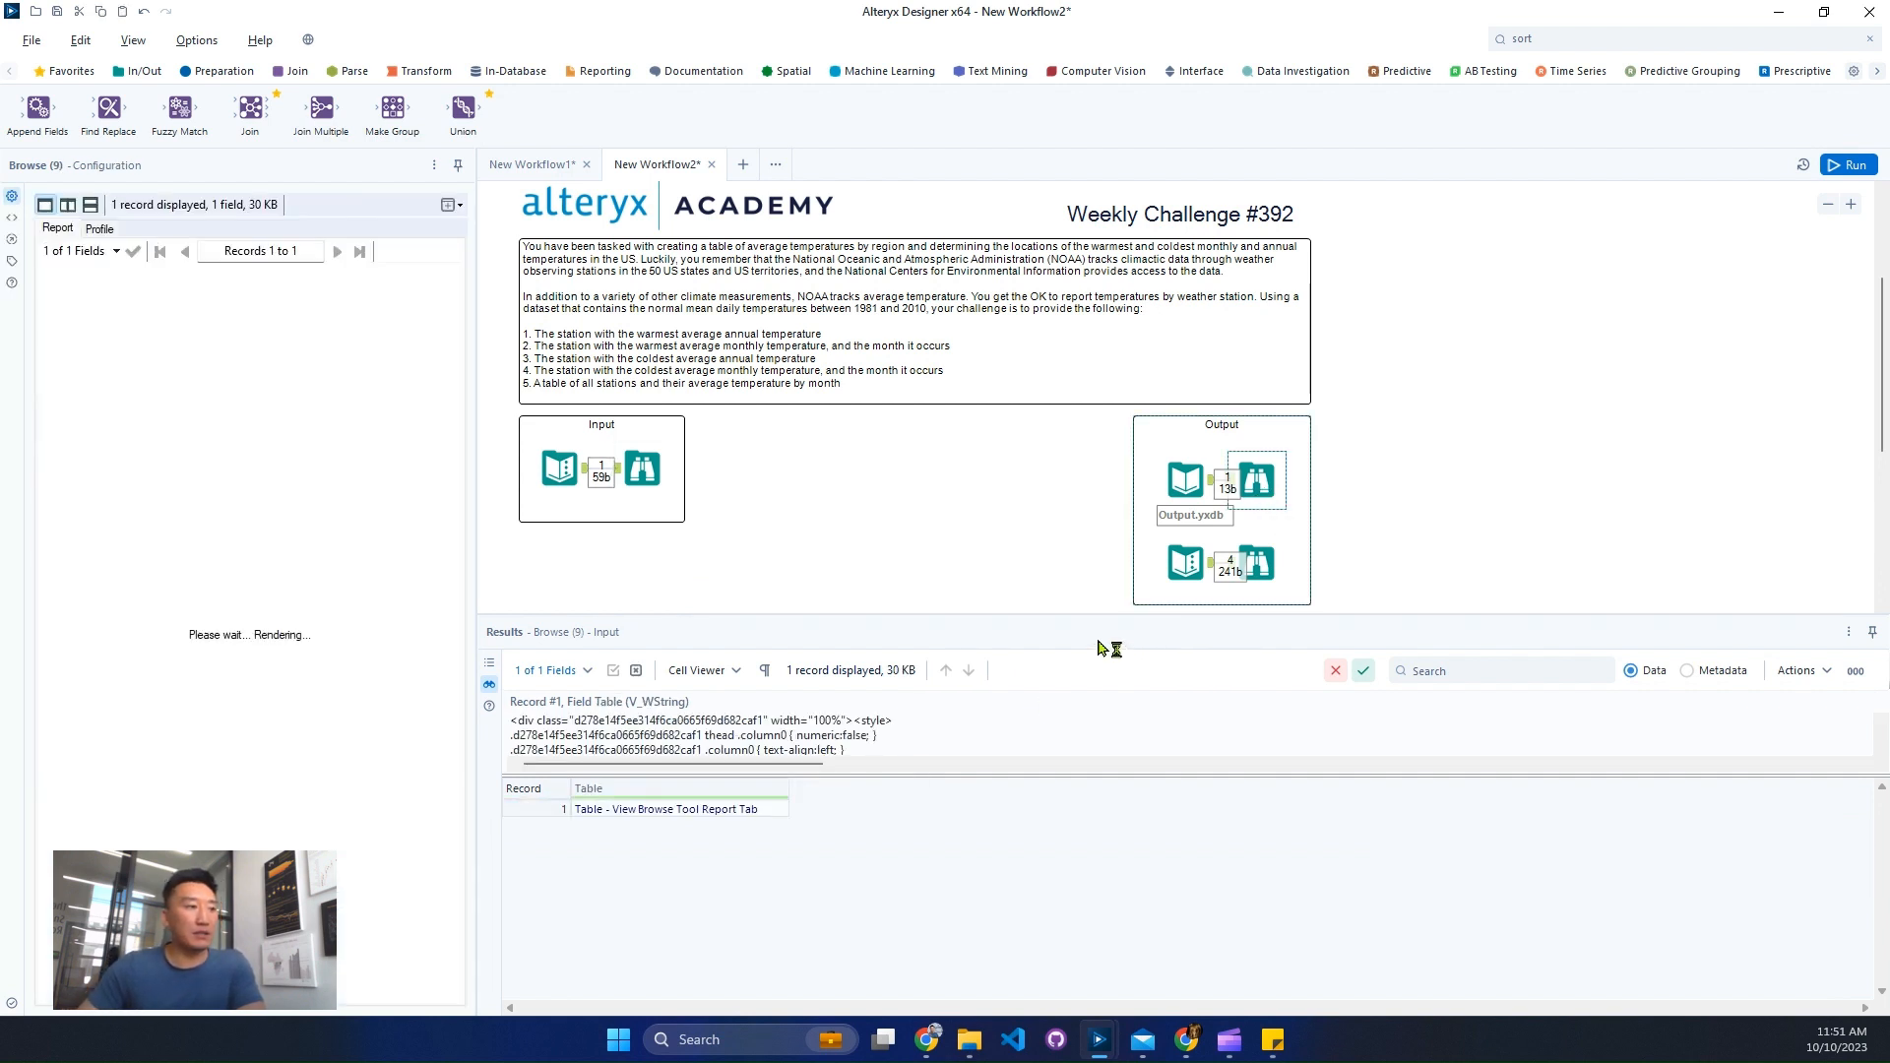
left_click_drag(477, 469, 878, 531)
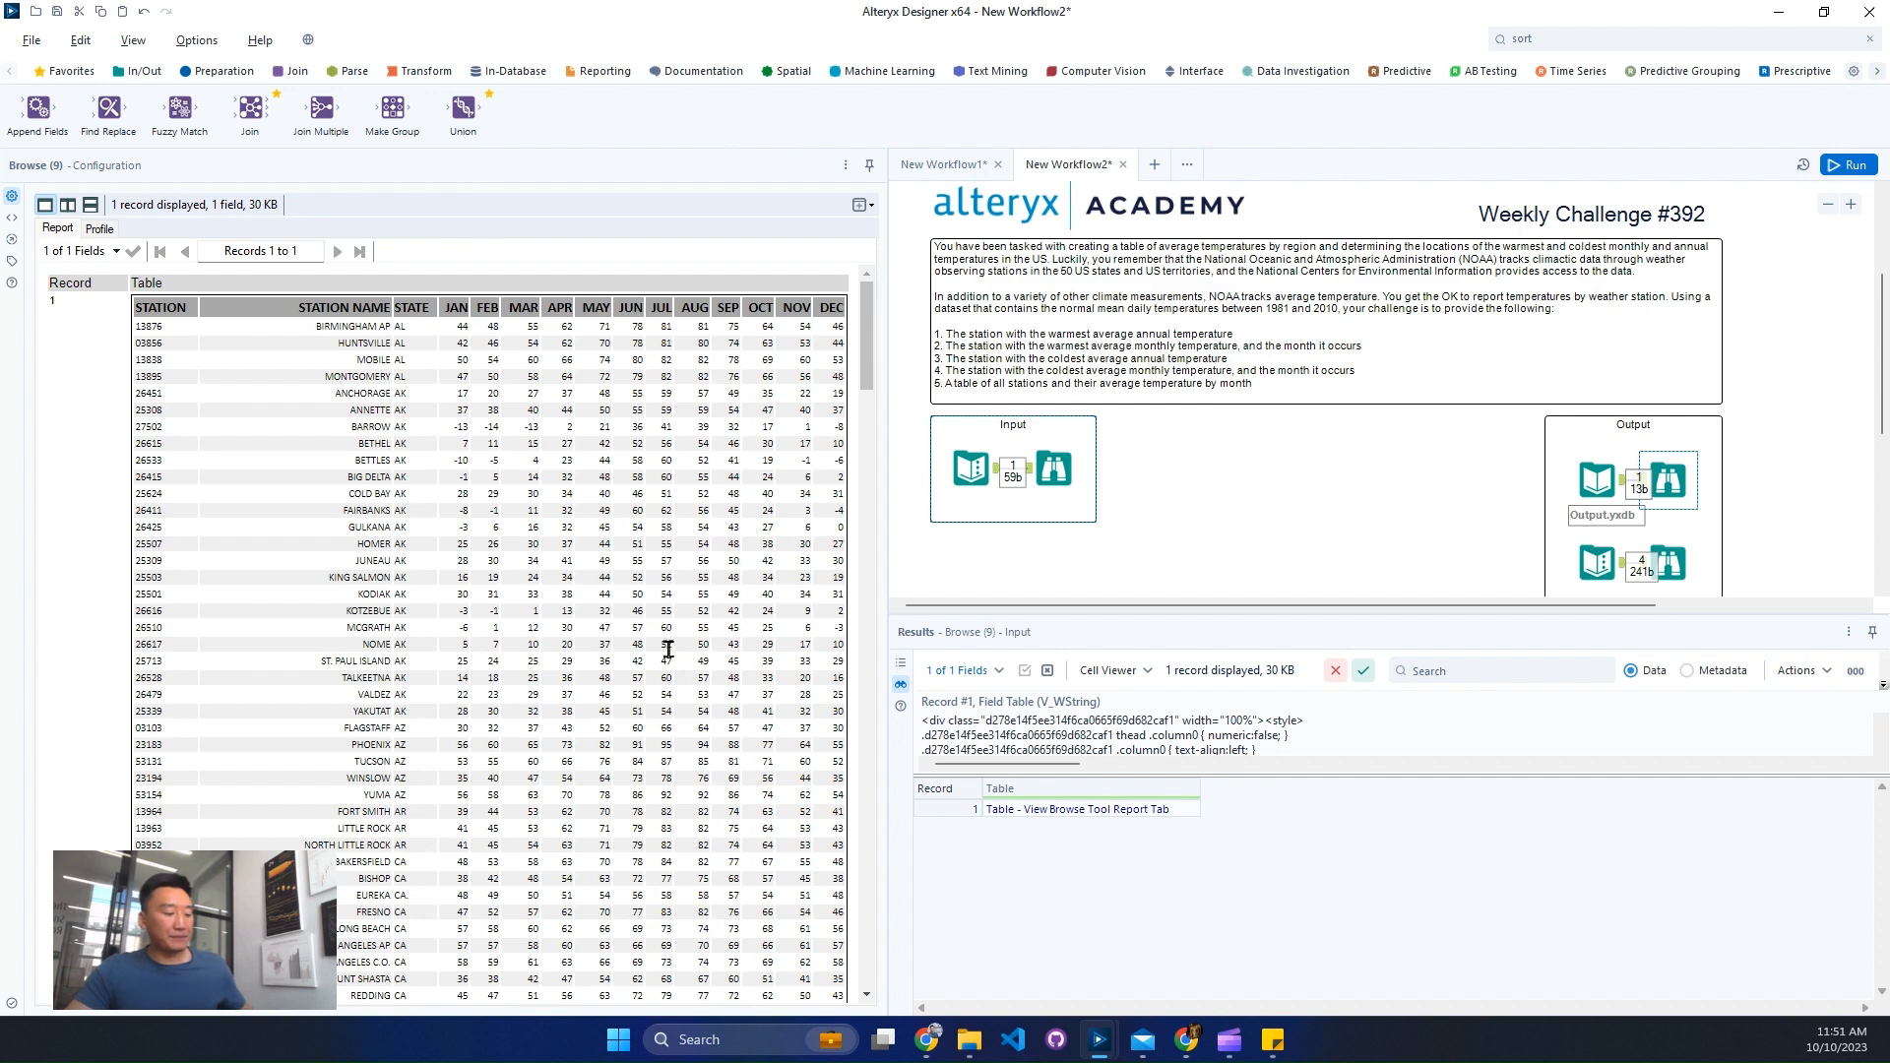
mouse_move(108, 280)
left_mouse_down()
mouse_move(586, 347)
mouse_move(854, 357)
left_mouse_up()
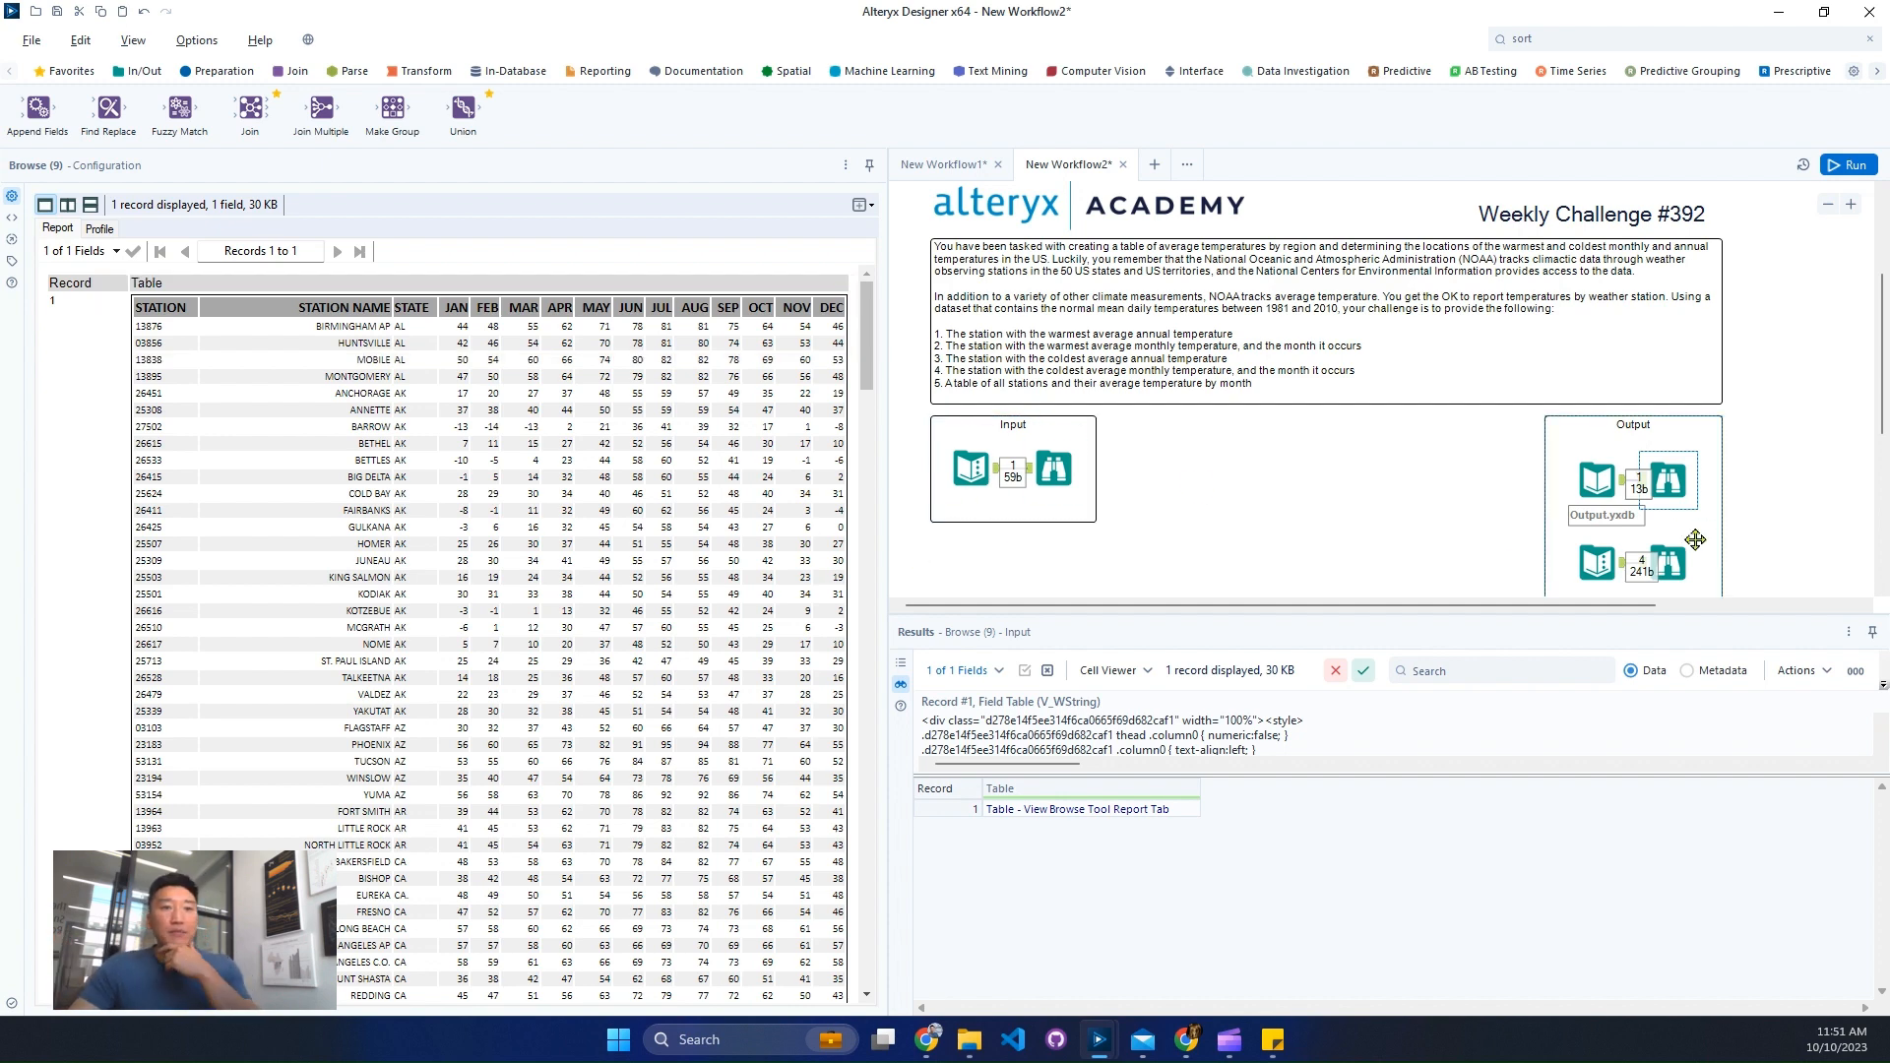
left_click(1668, 563)
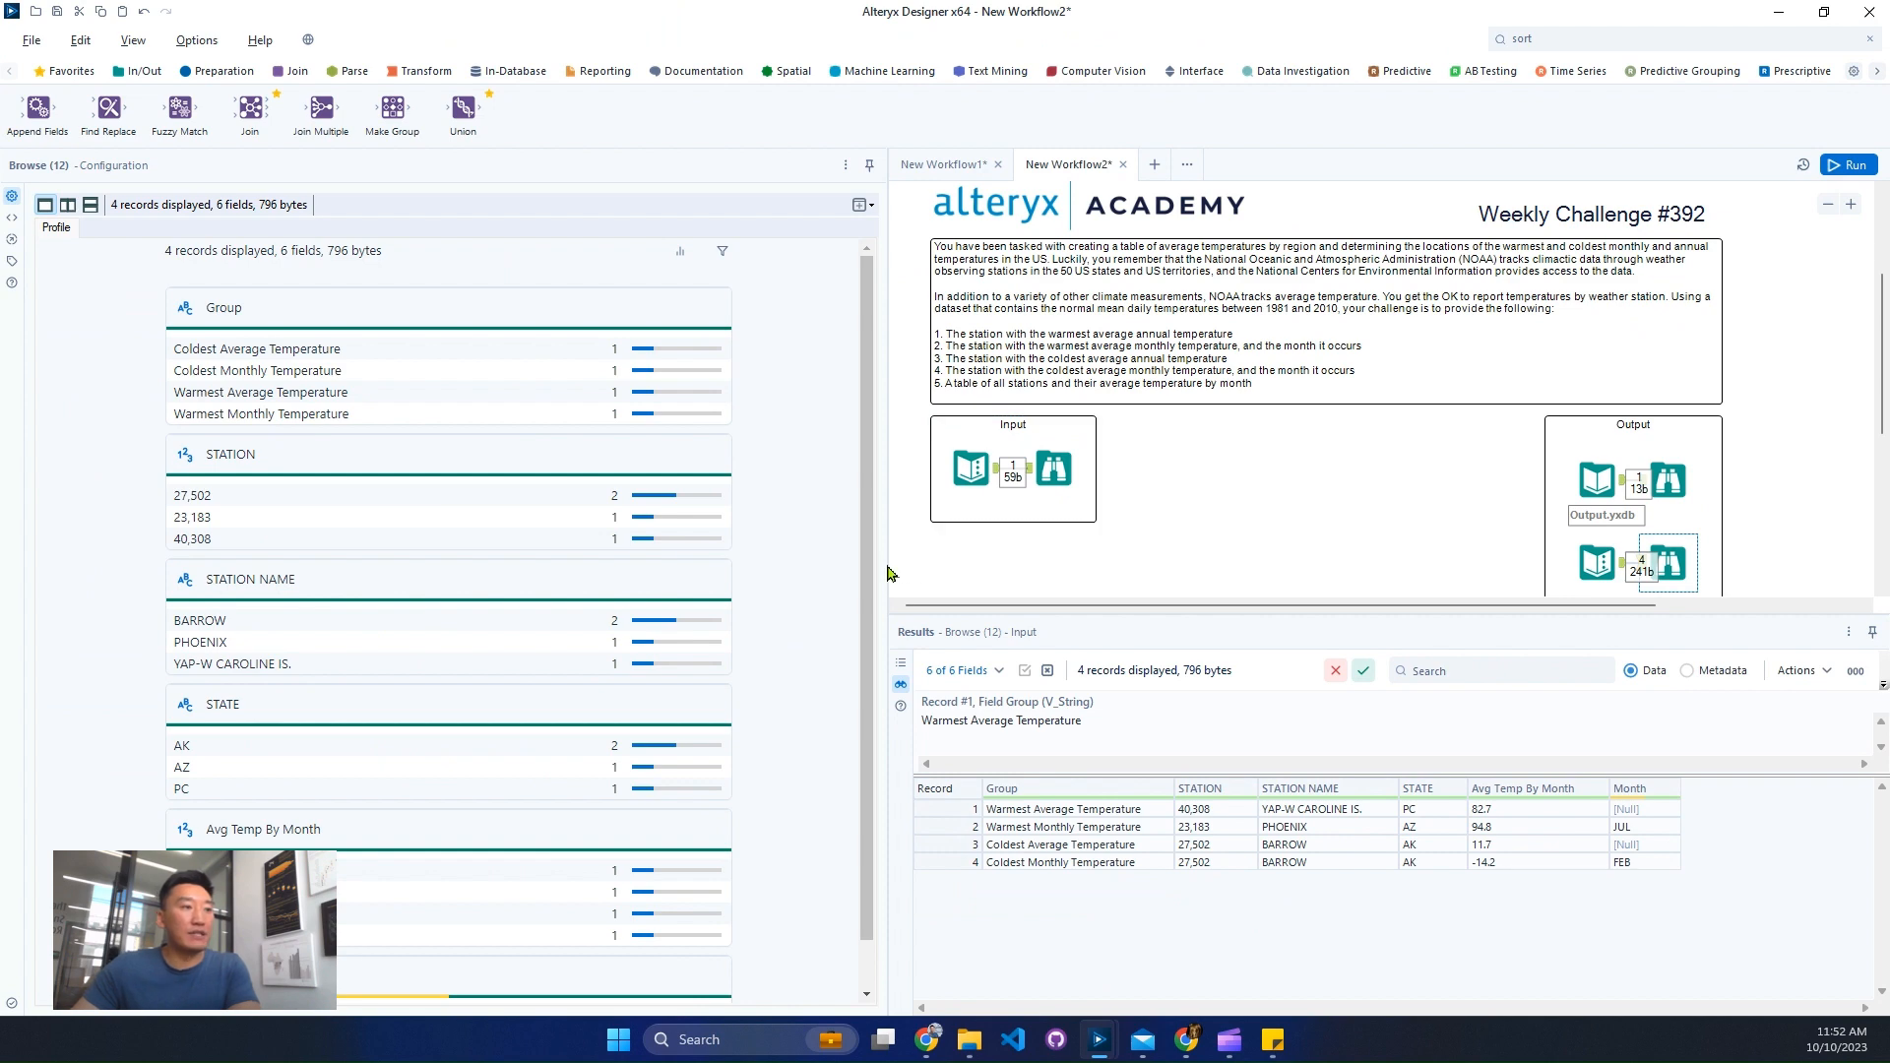
left_click_drag(888, 565, 587, 565)
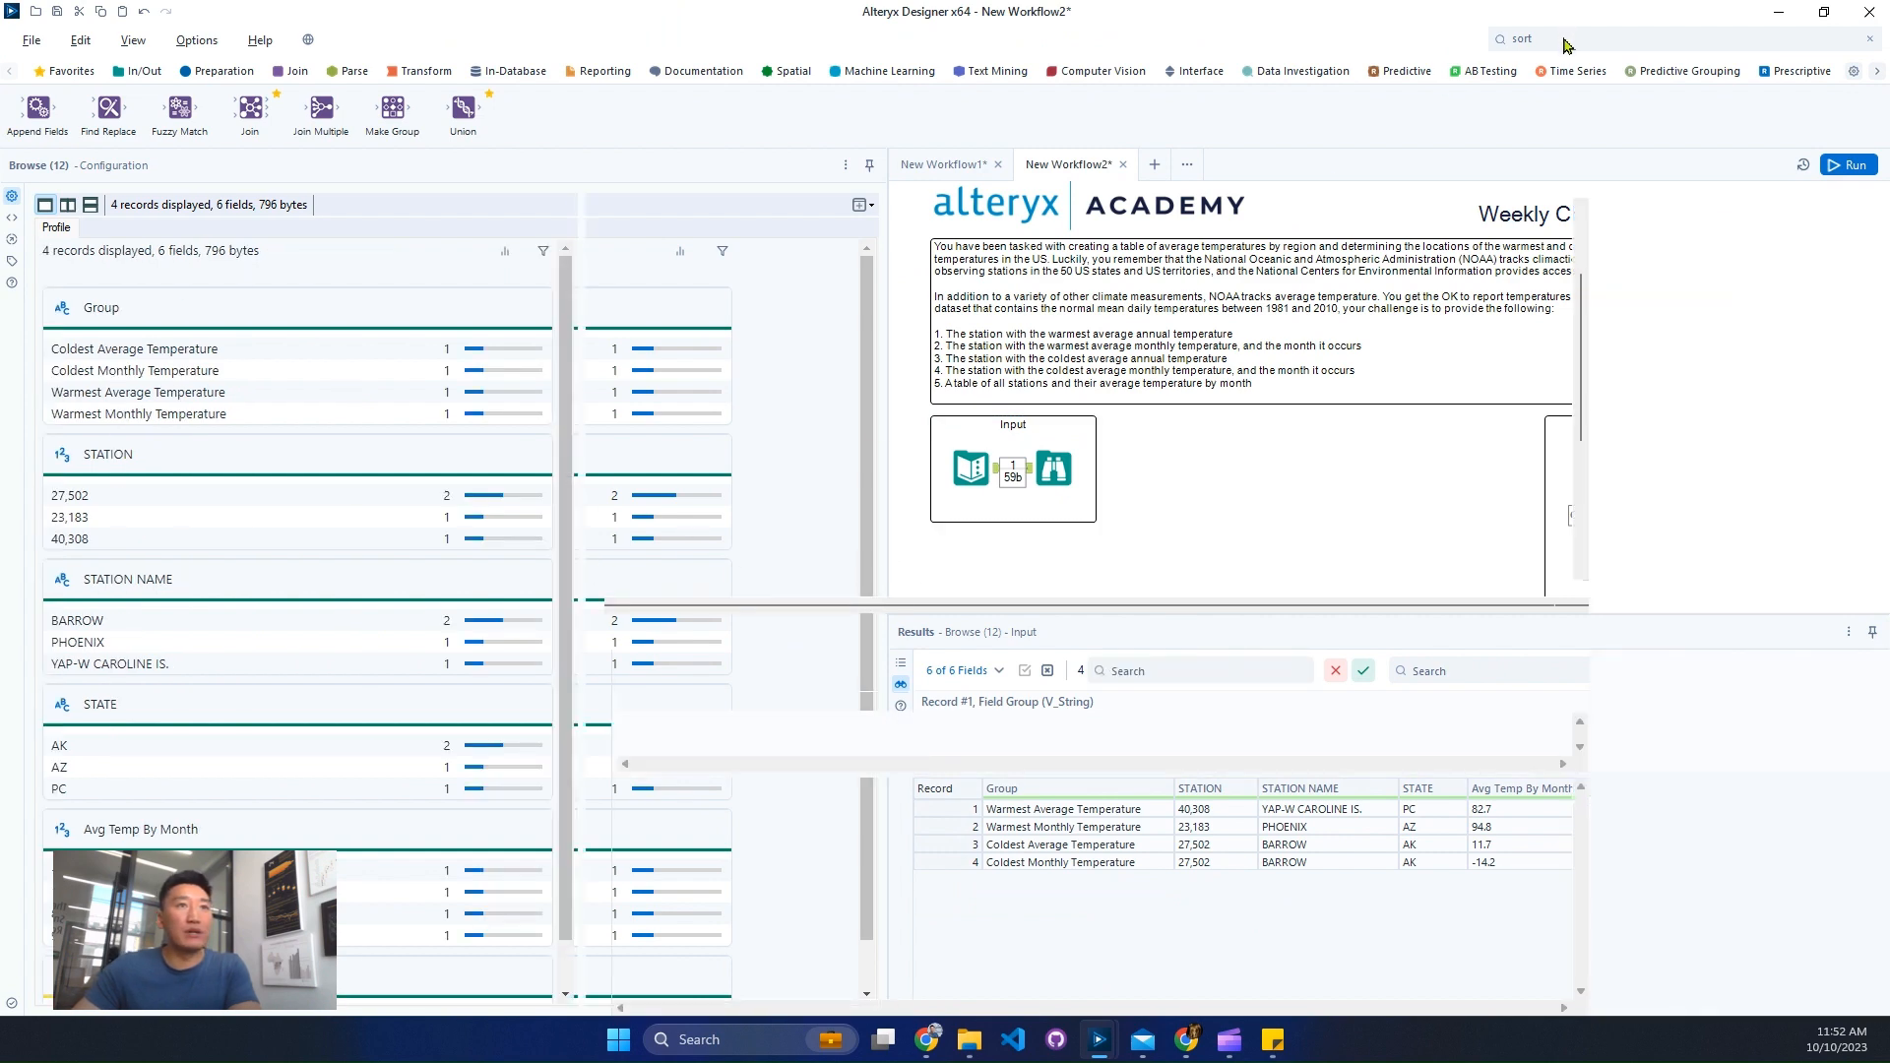
Step: Add a Download tool below the Input container and connect the URL text input to it
left_click(1562, 37)
type("d")
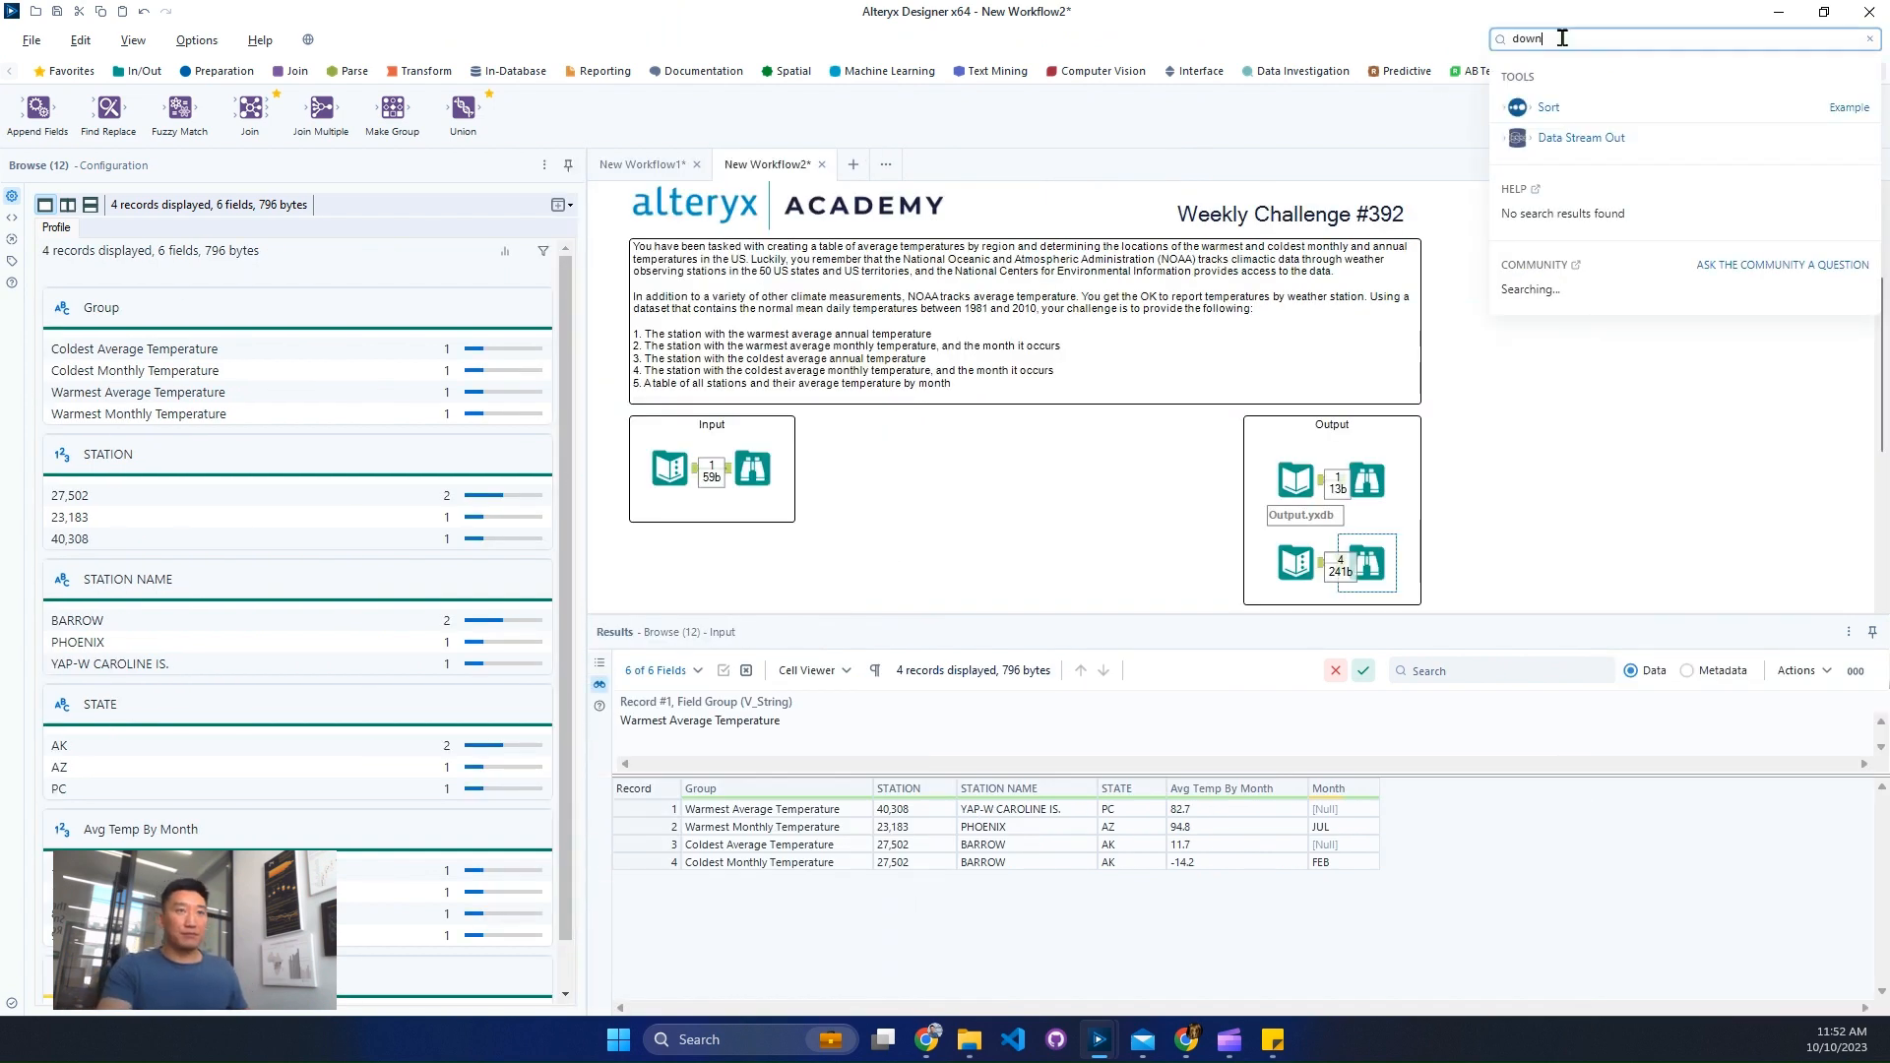
type("own")
key("BackSpace")
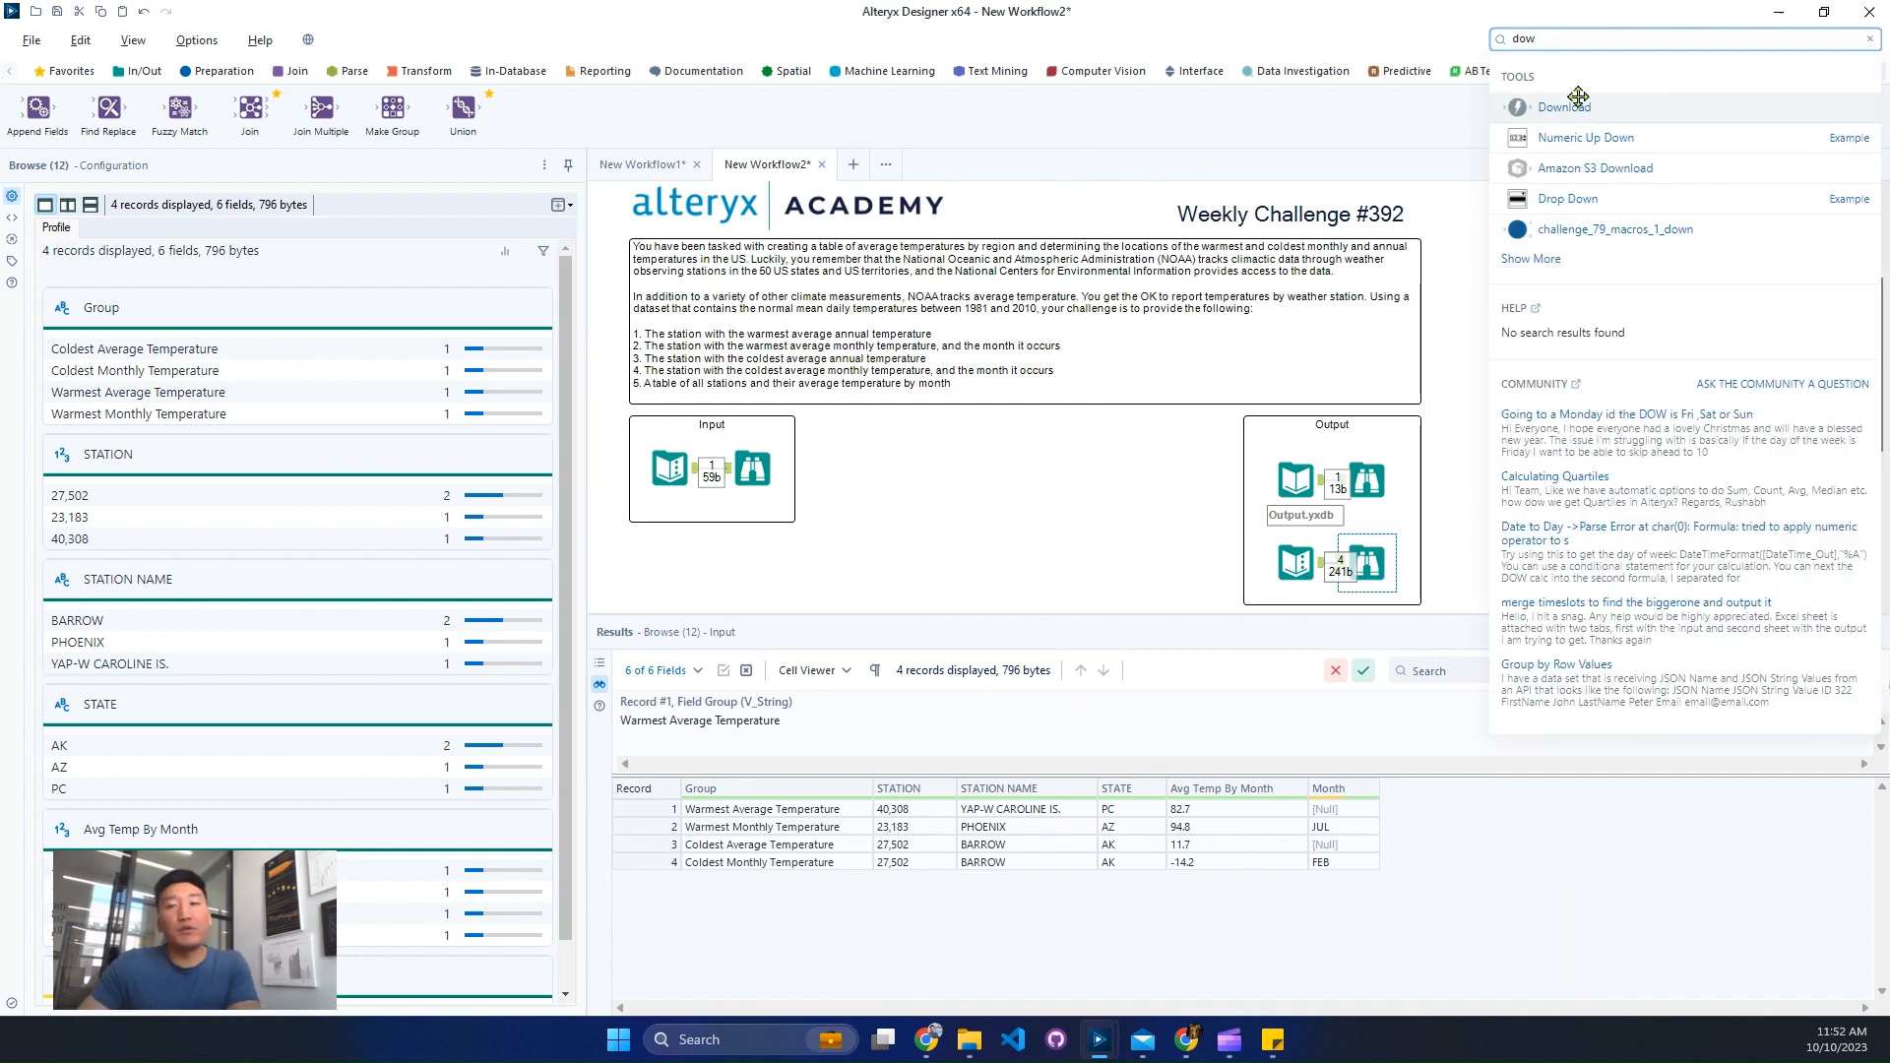
left_click_drag(1564, 106, 776, 575)
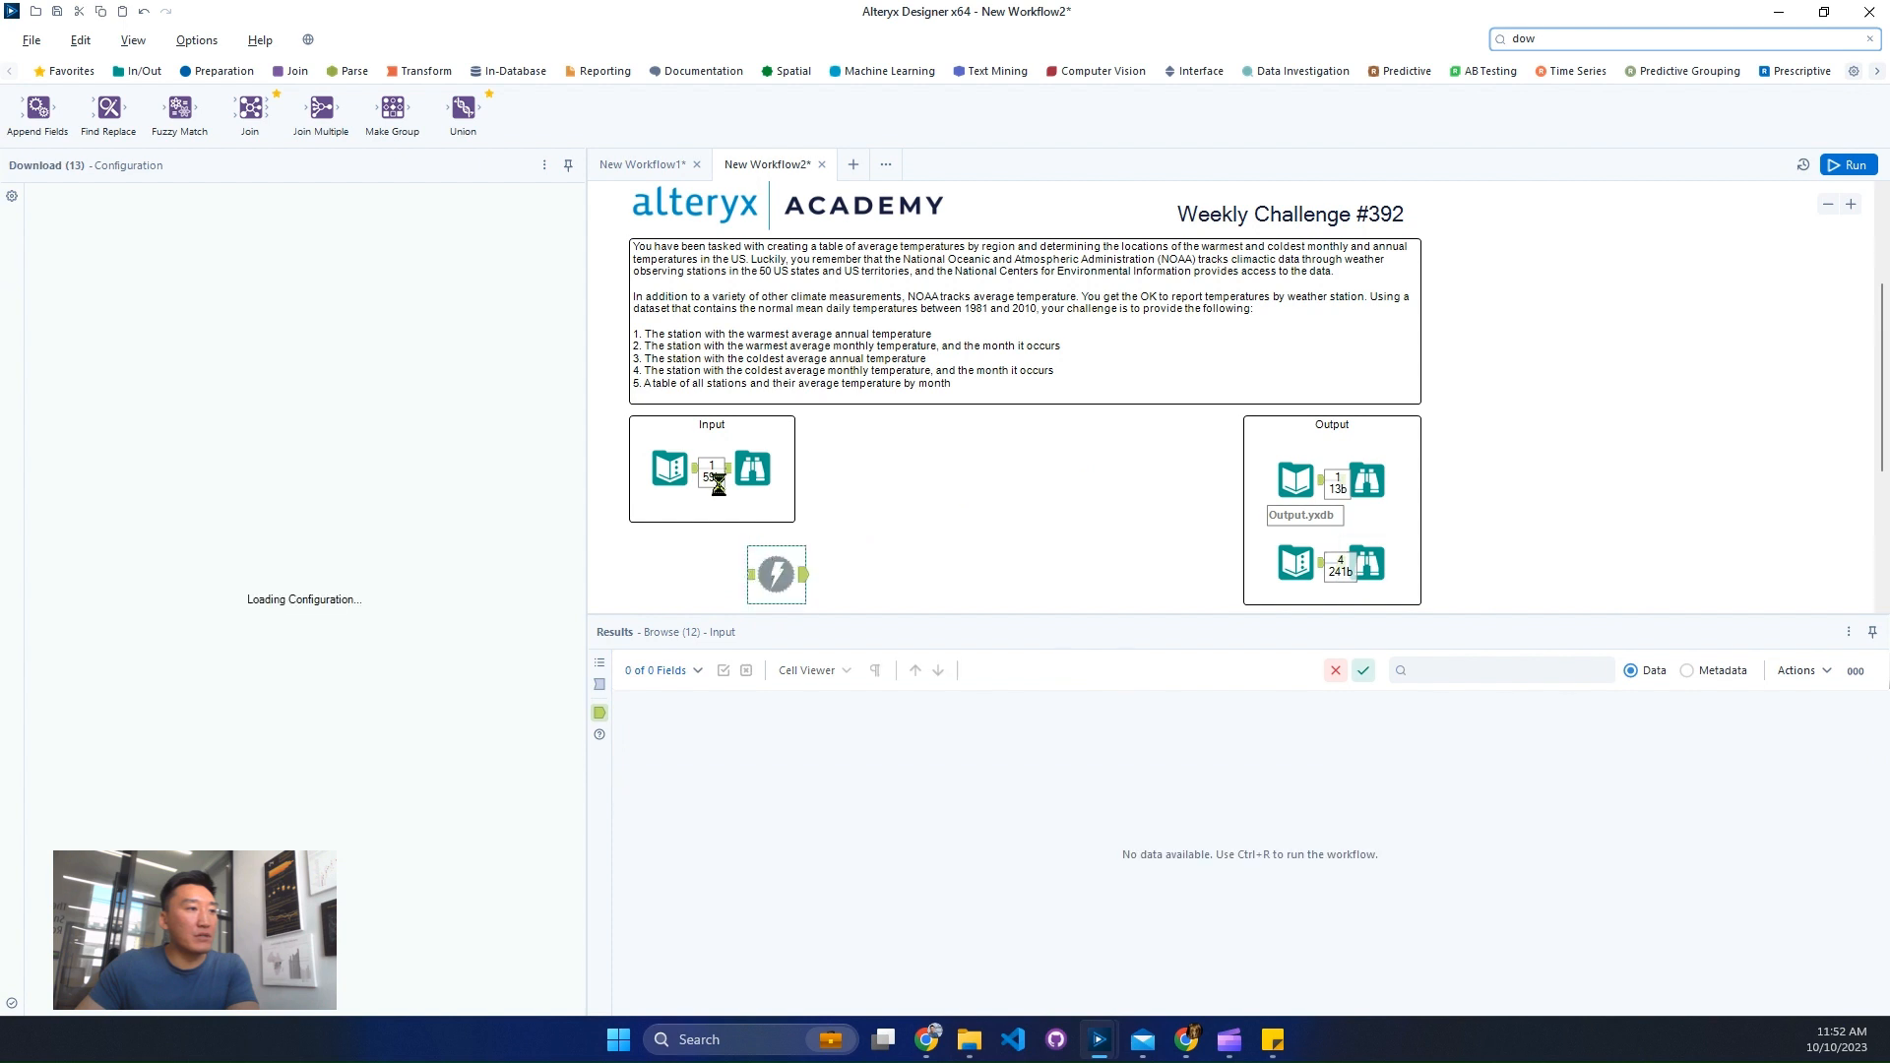
left_click_drag(696, 472, 805, 576)
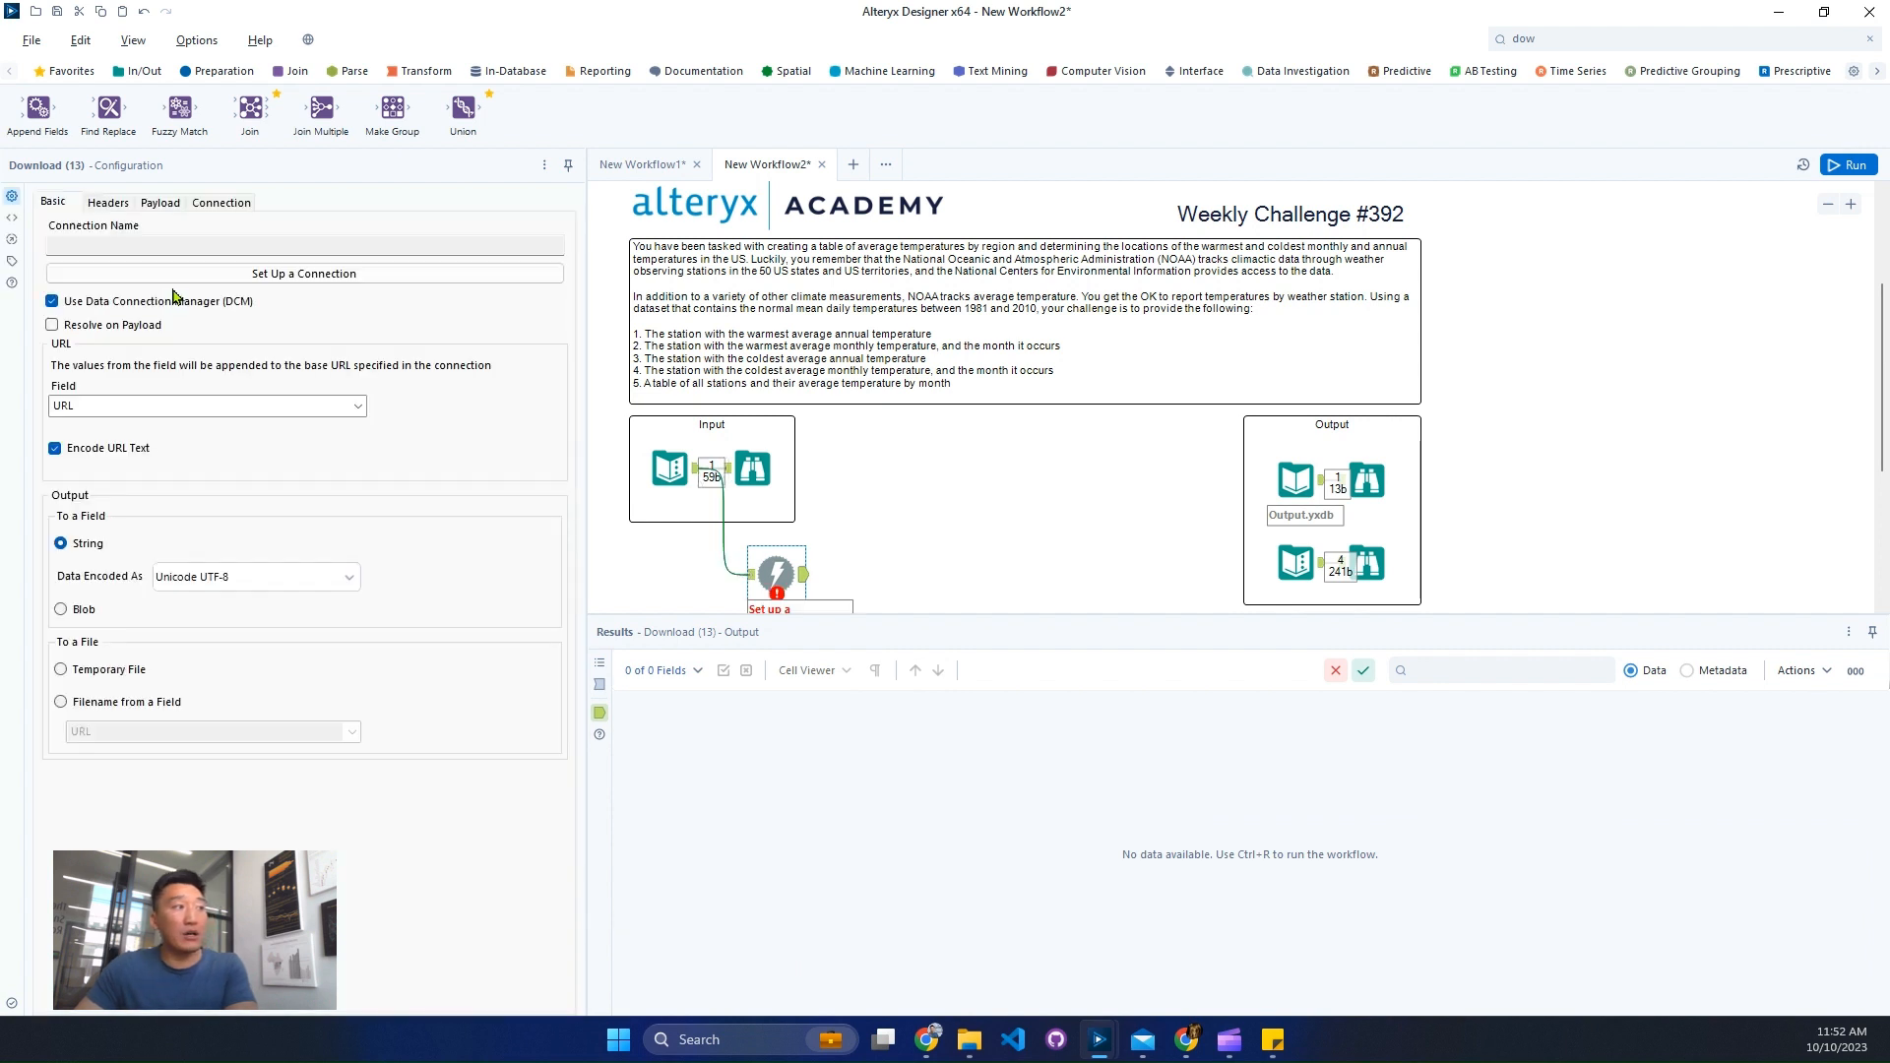
Step: Turn off Data Connection Manager (DCM) for the Download tool, and cache and run the workflow at that tool
left_click(155, 302)
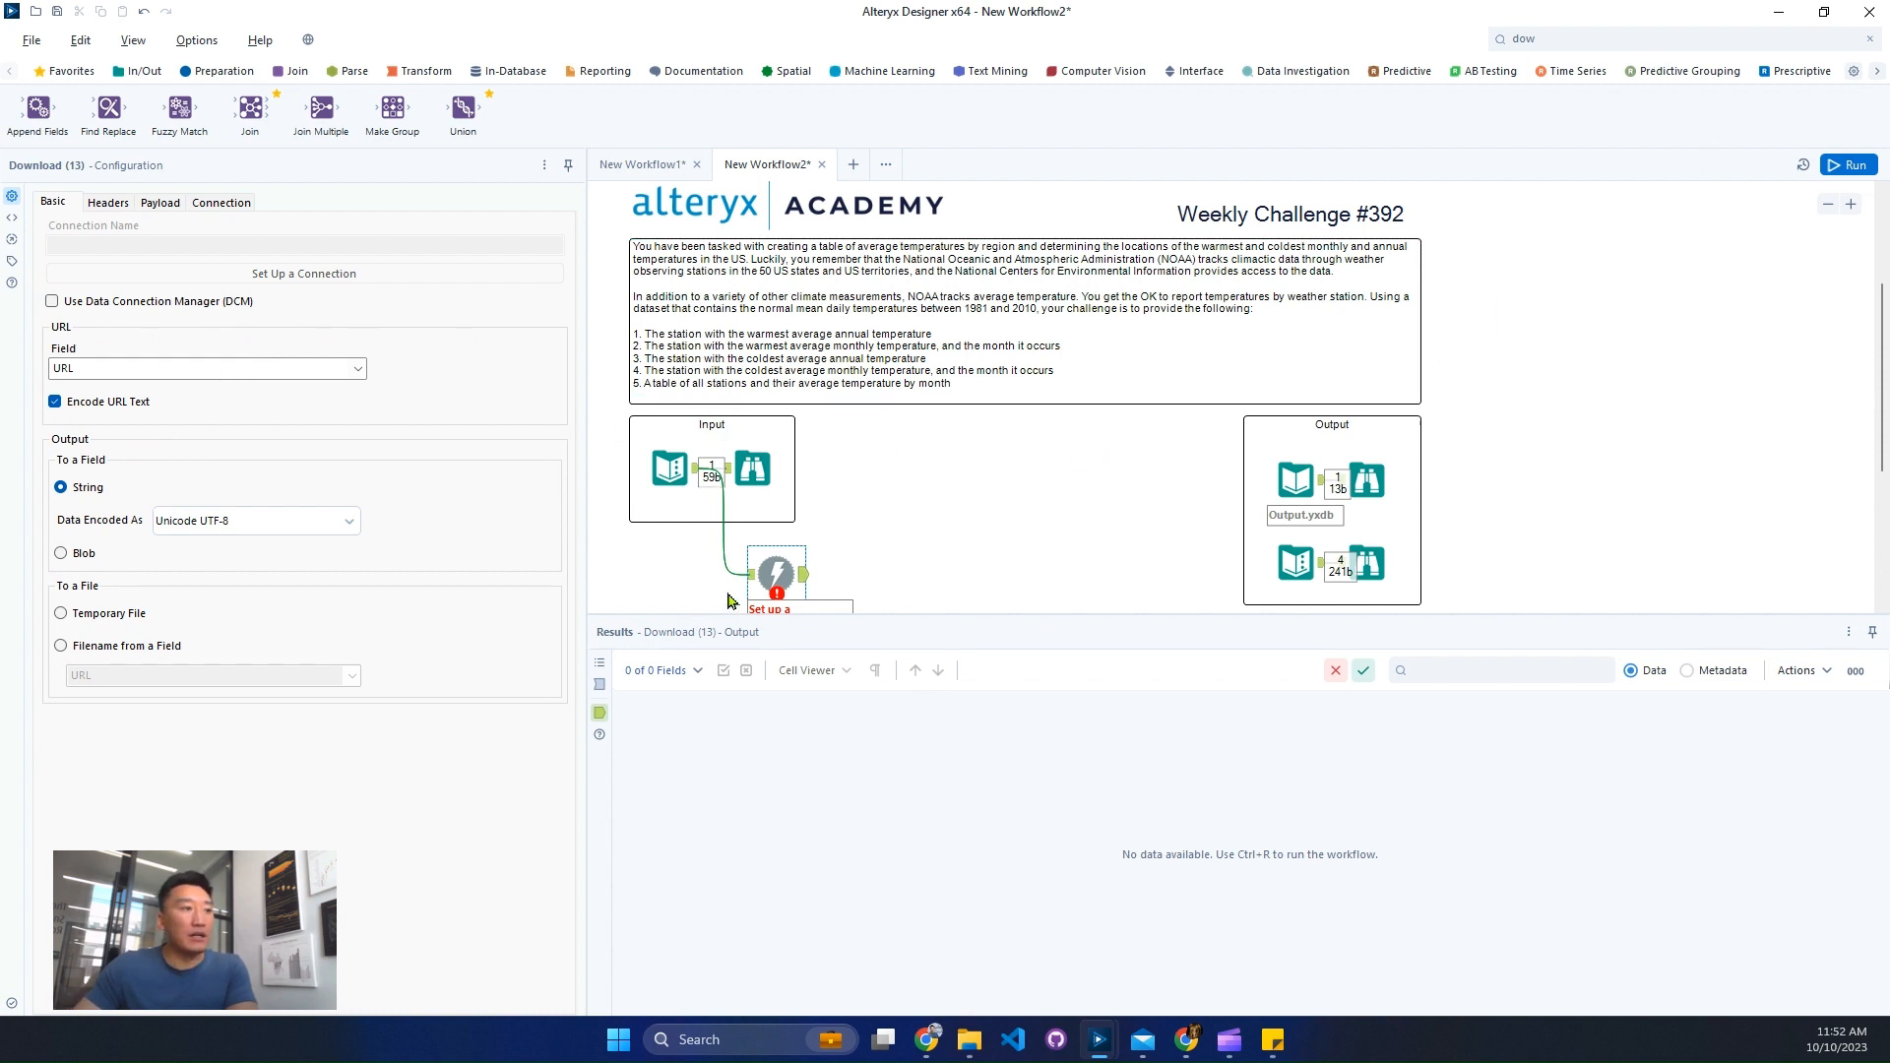
right_click(763, 578)
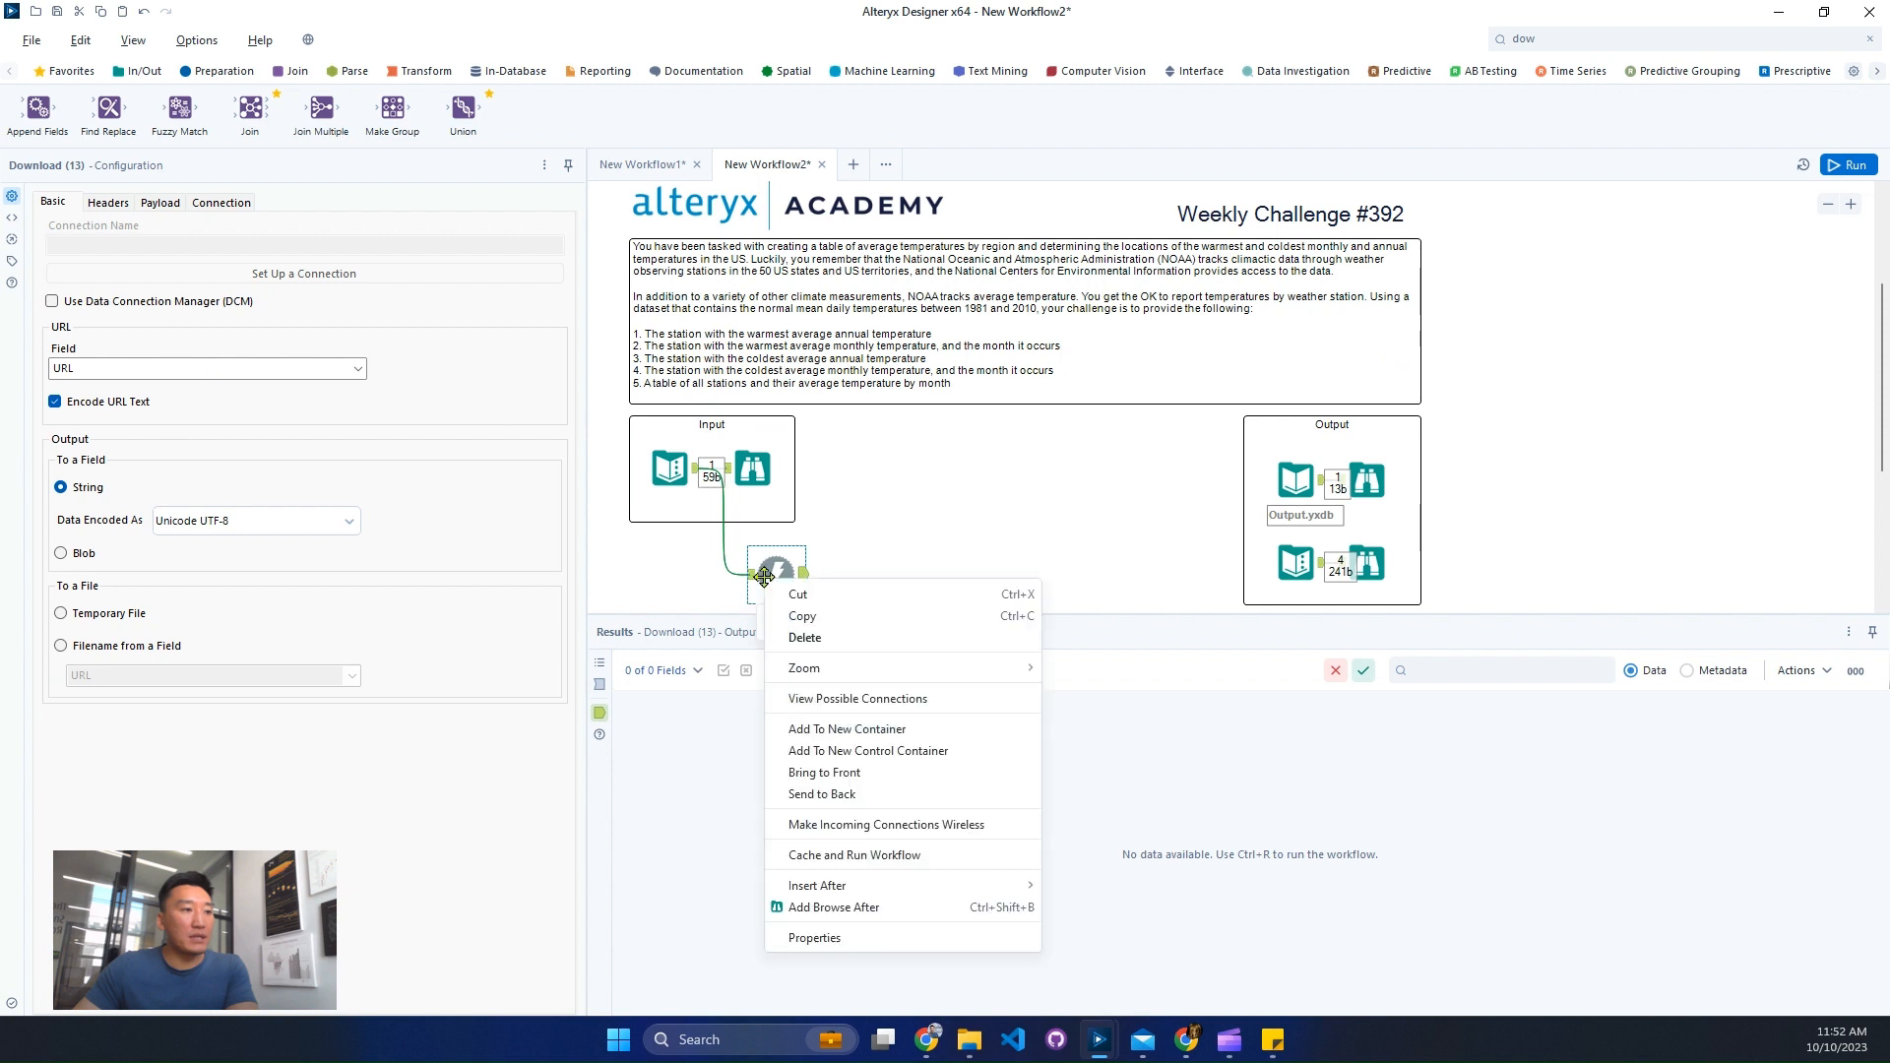
left_click(857, 858)
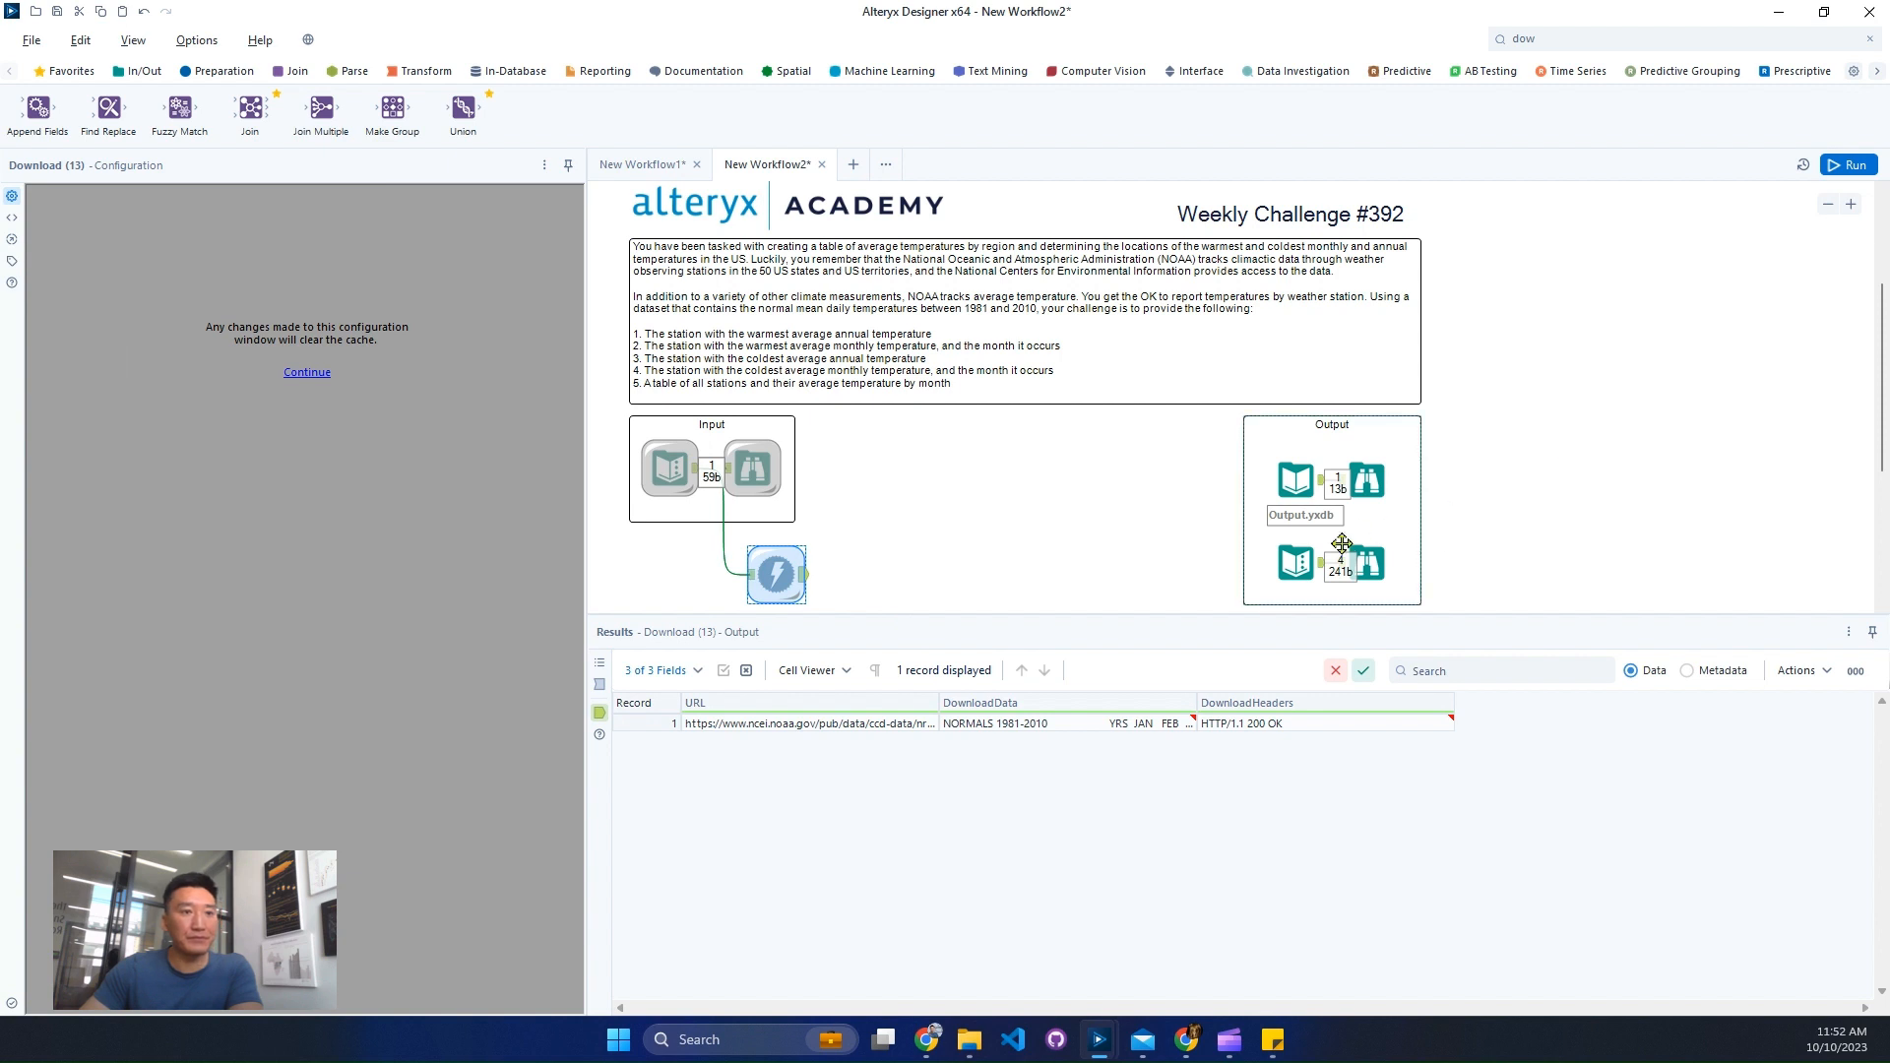
Step: Add a Select tool after the Download tool and deselect the URL and DownloadHeaders fields, keeping DownloadData
scroll(1059, 557, "down", 2)
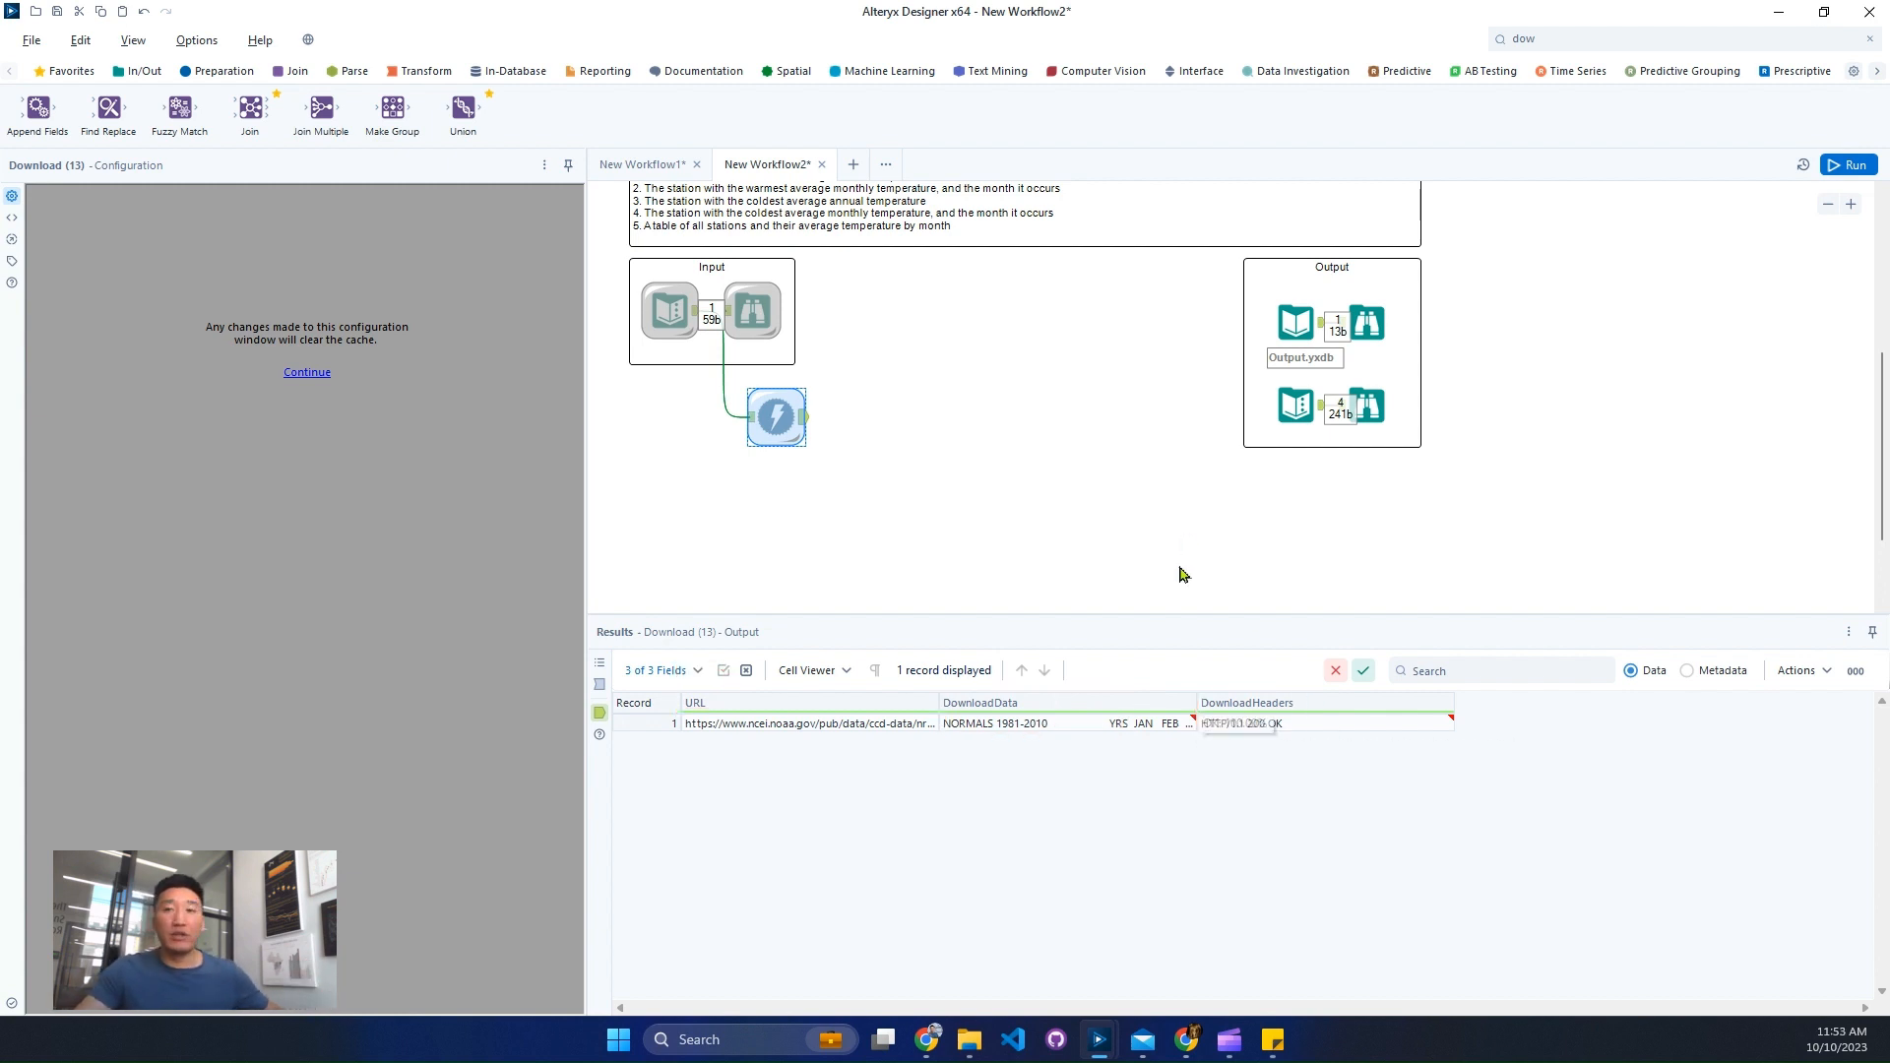
left_click(1616, 30)
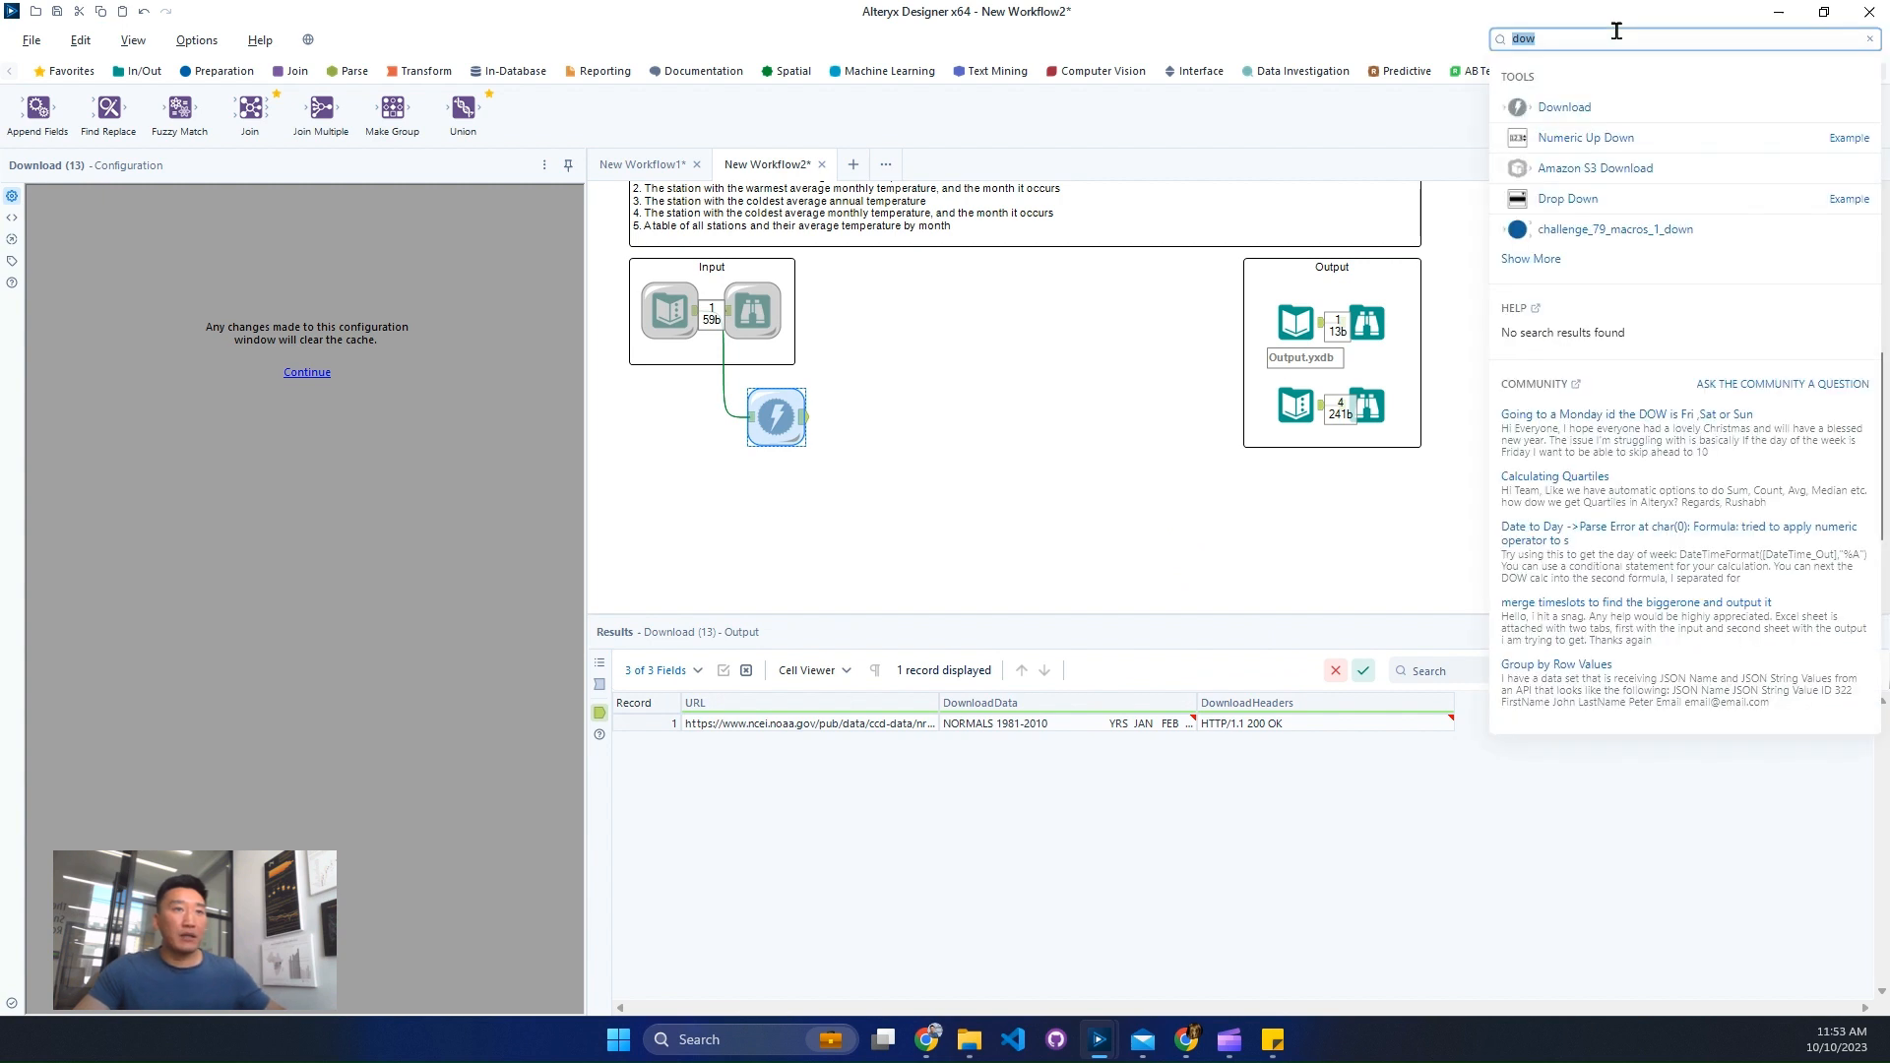
type("sel")
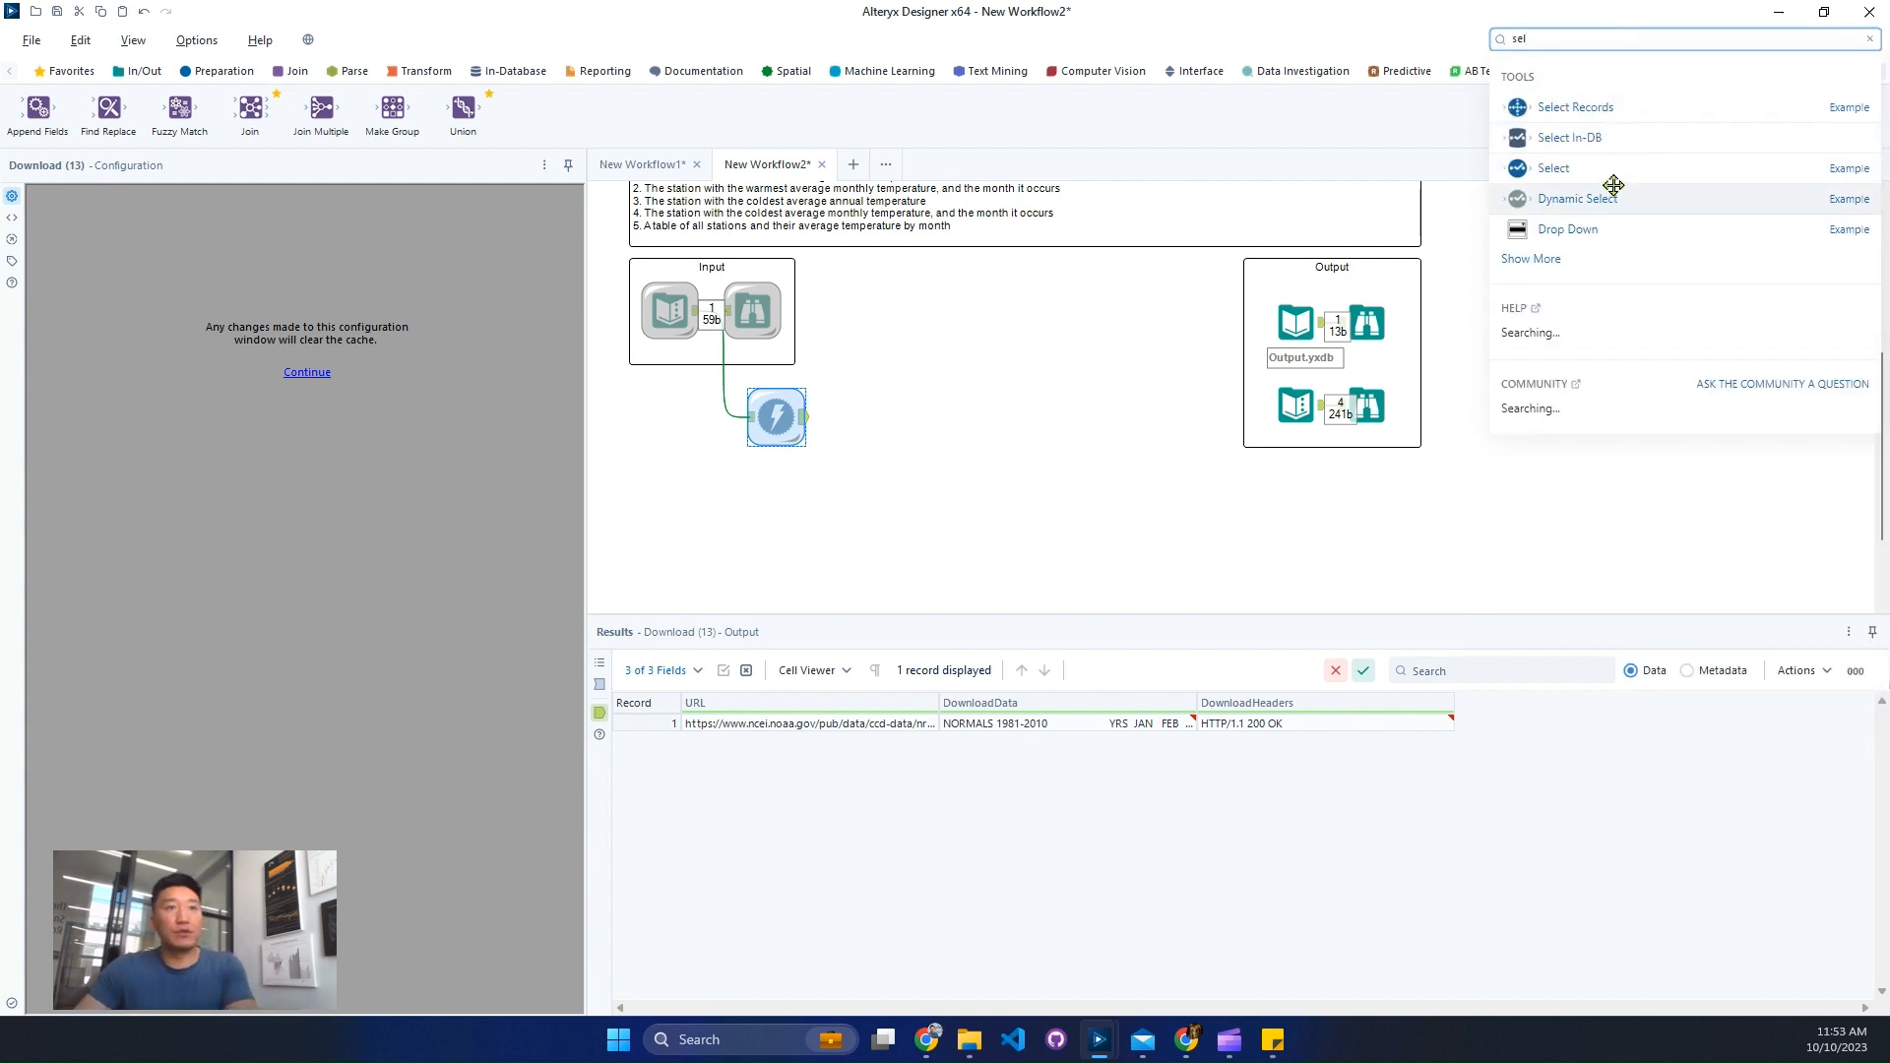
left_click_drag(1612, 175, 886, 409)
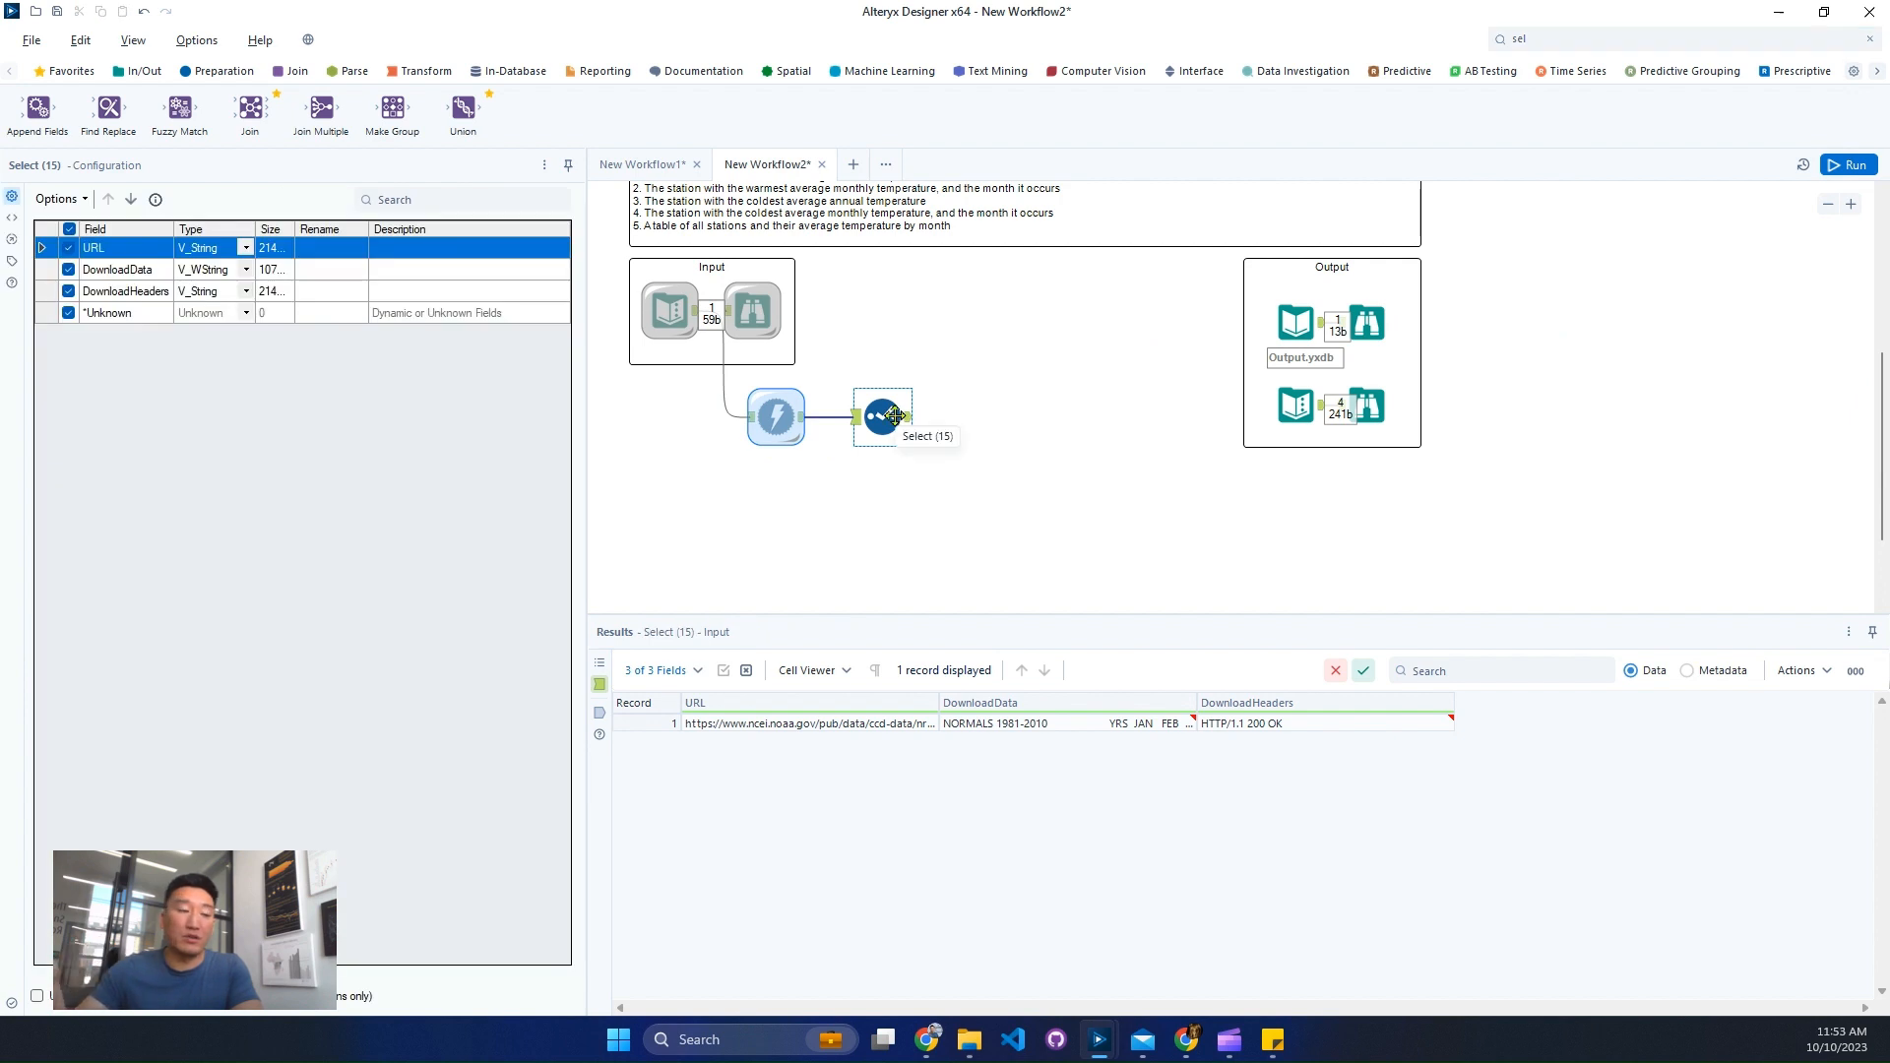
left_click(68, 247)
left_click(68, 290)
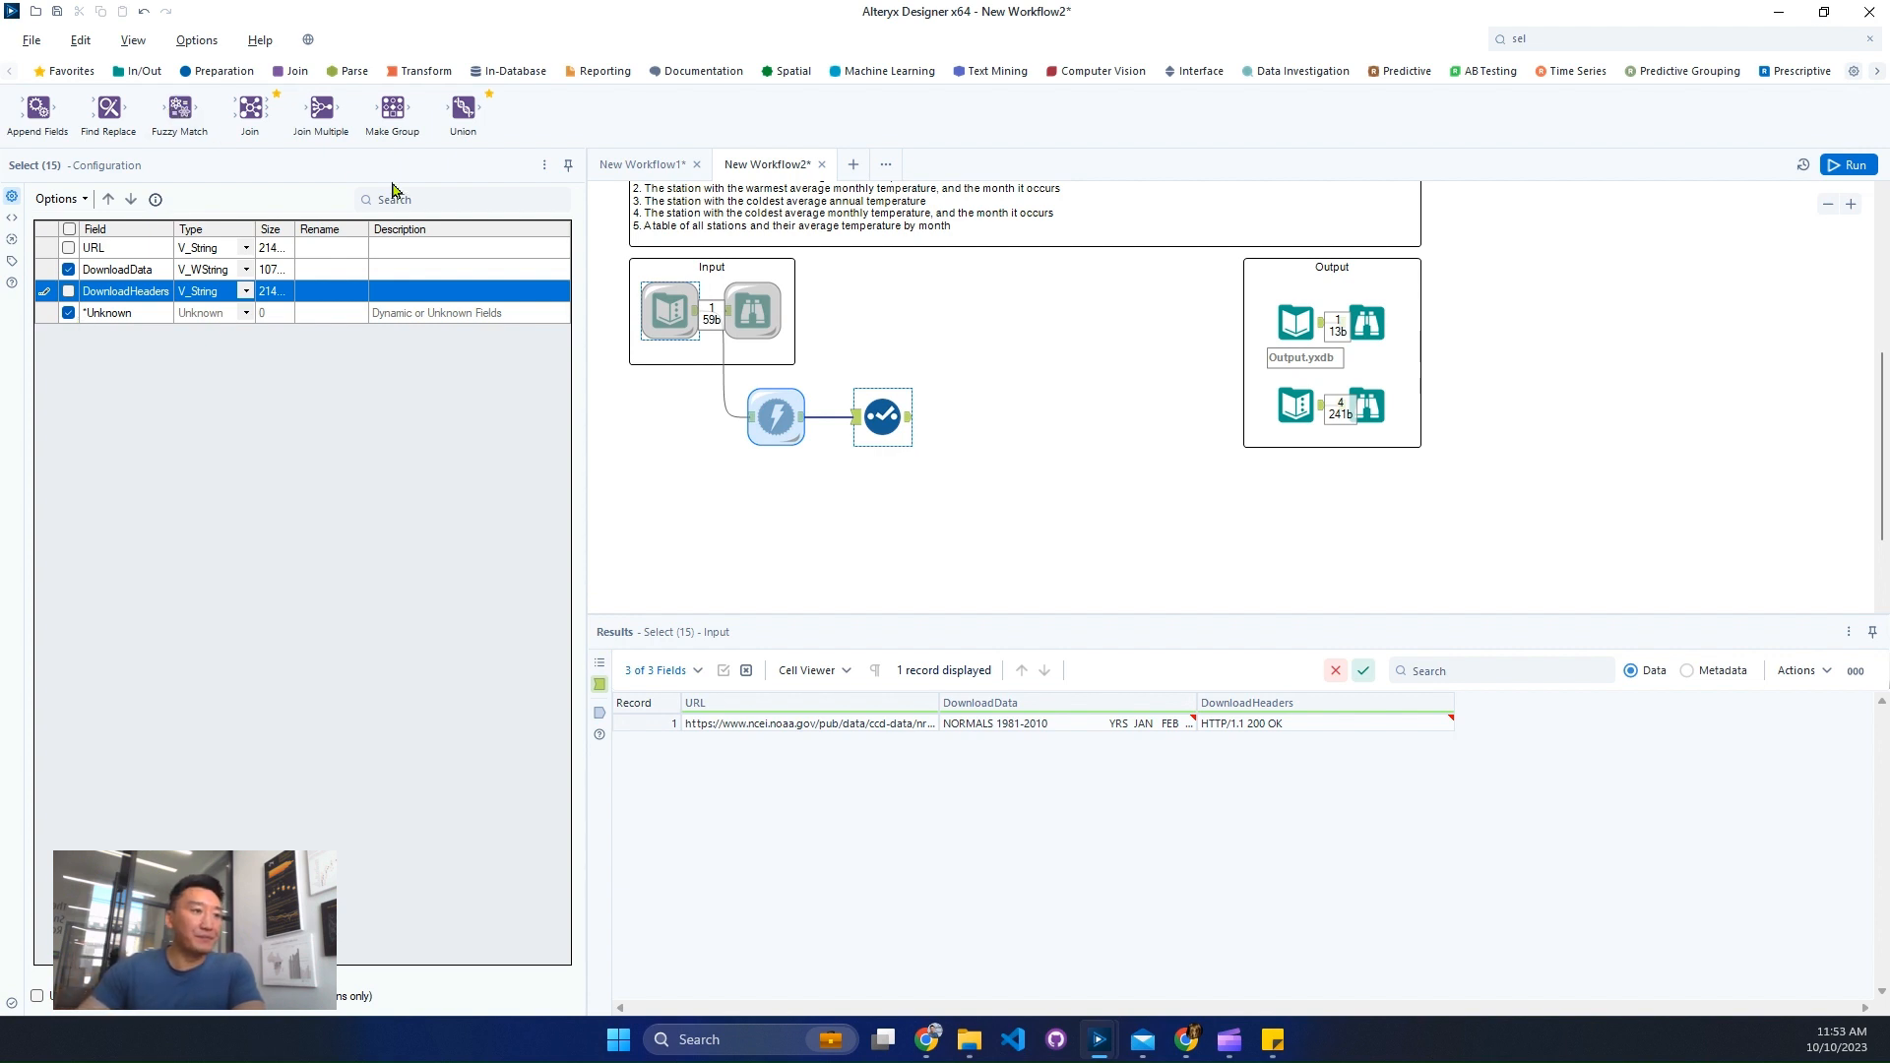
Step: Attach a Browse tool to the Select tool's output and run the workflow
left_click(1549, 39)
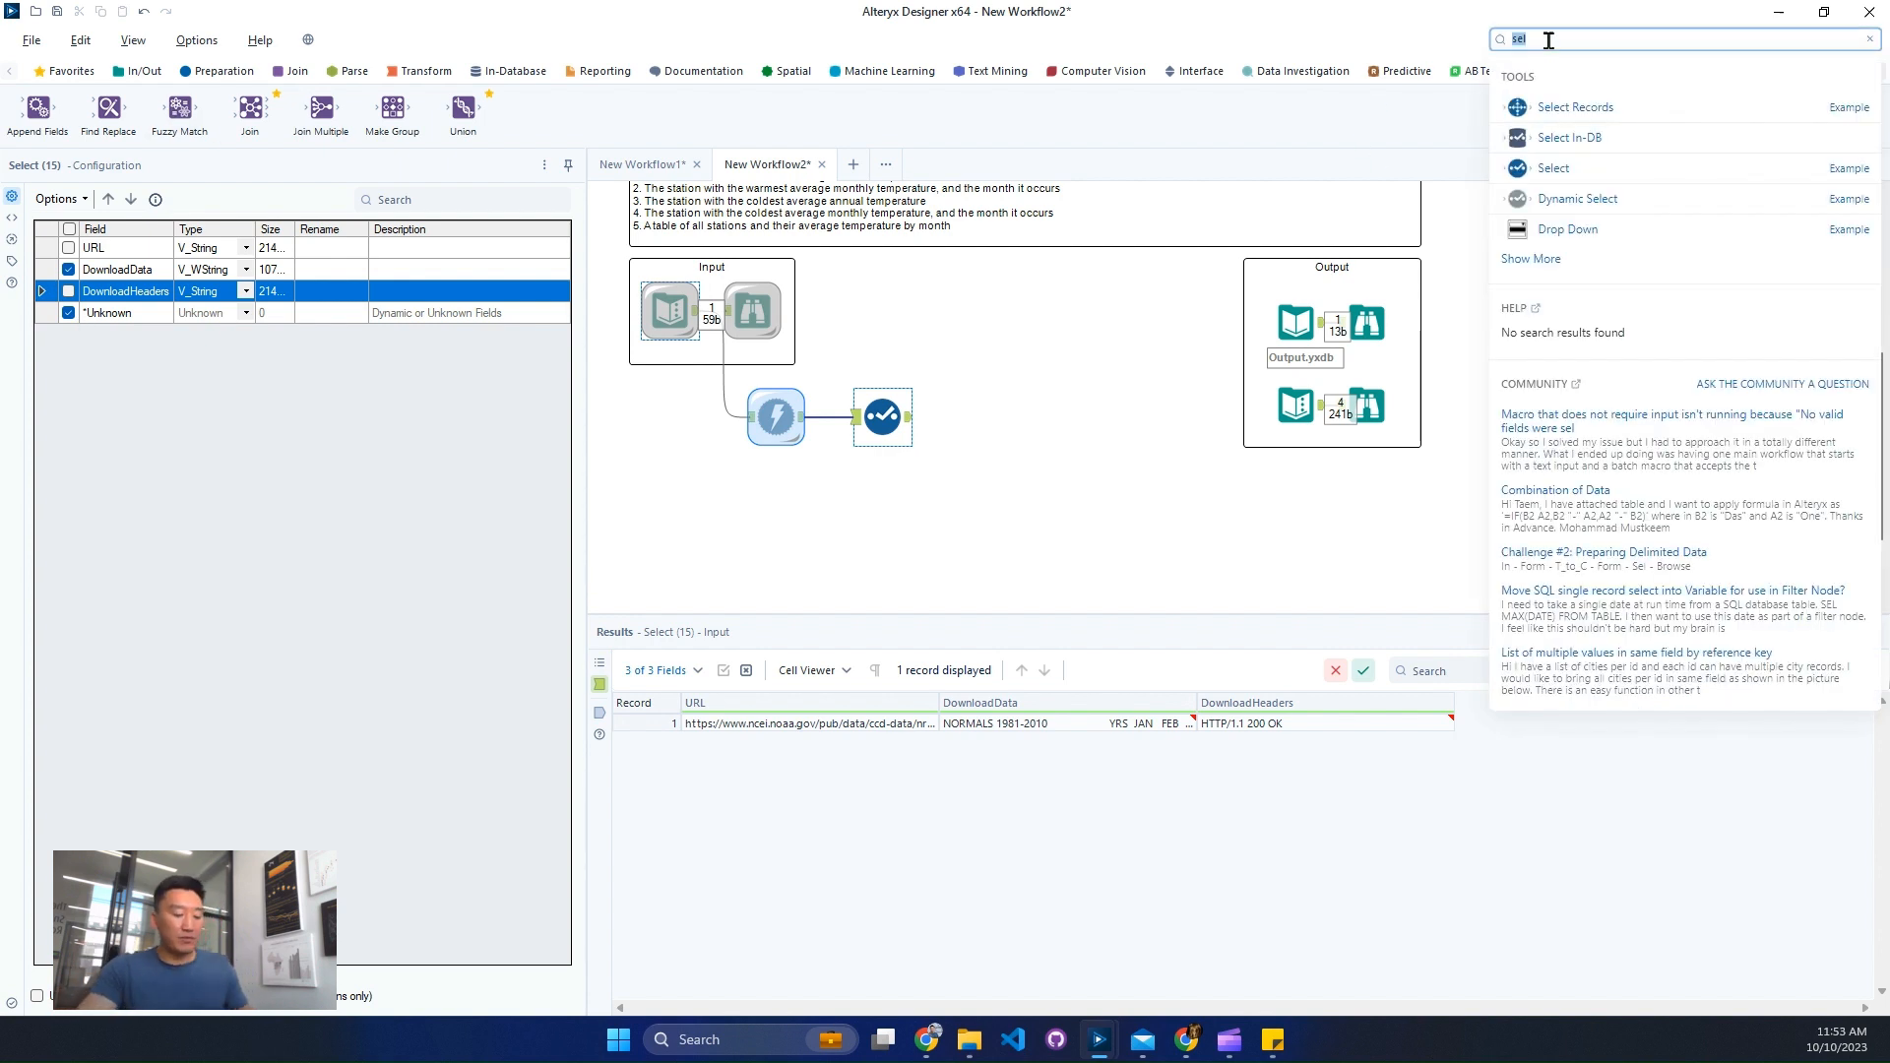
type("bro")
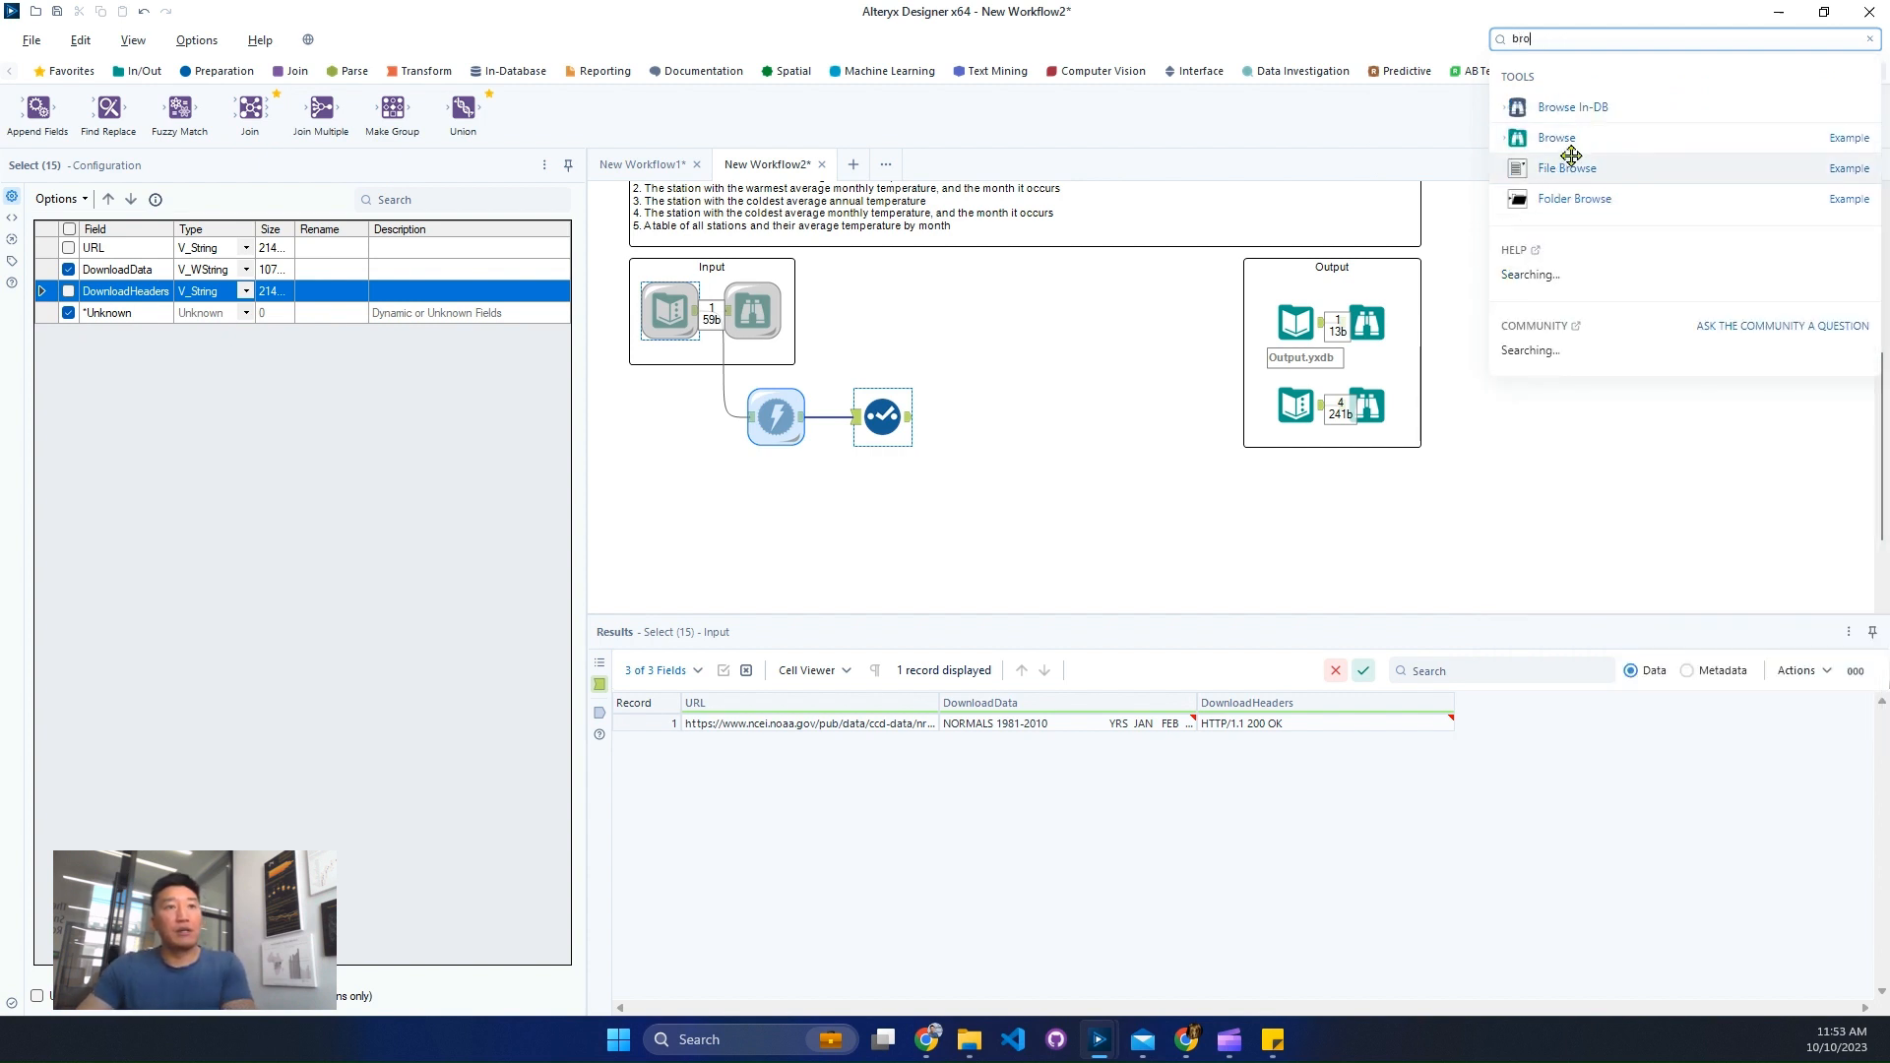
left_click_drag(813, 445, 1000, 415)
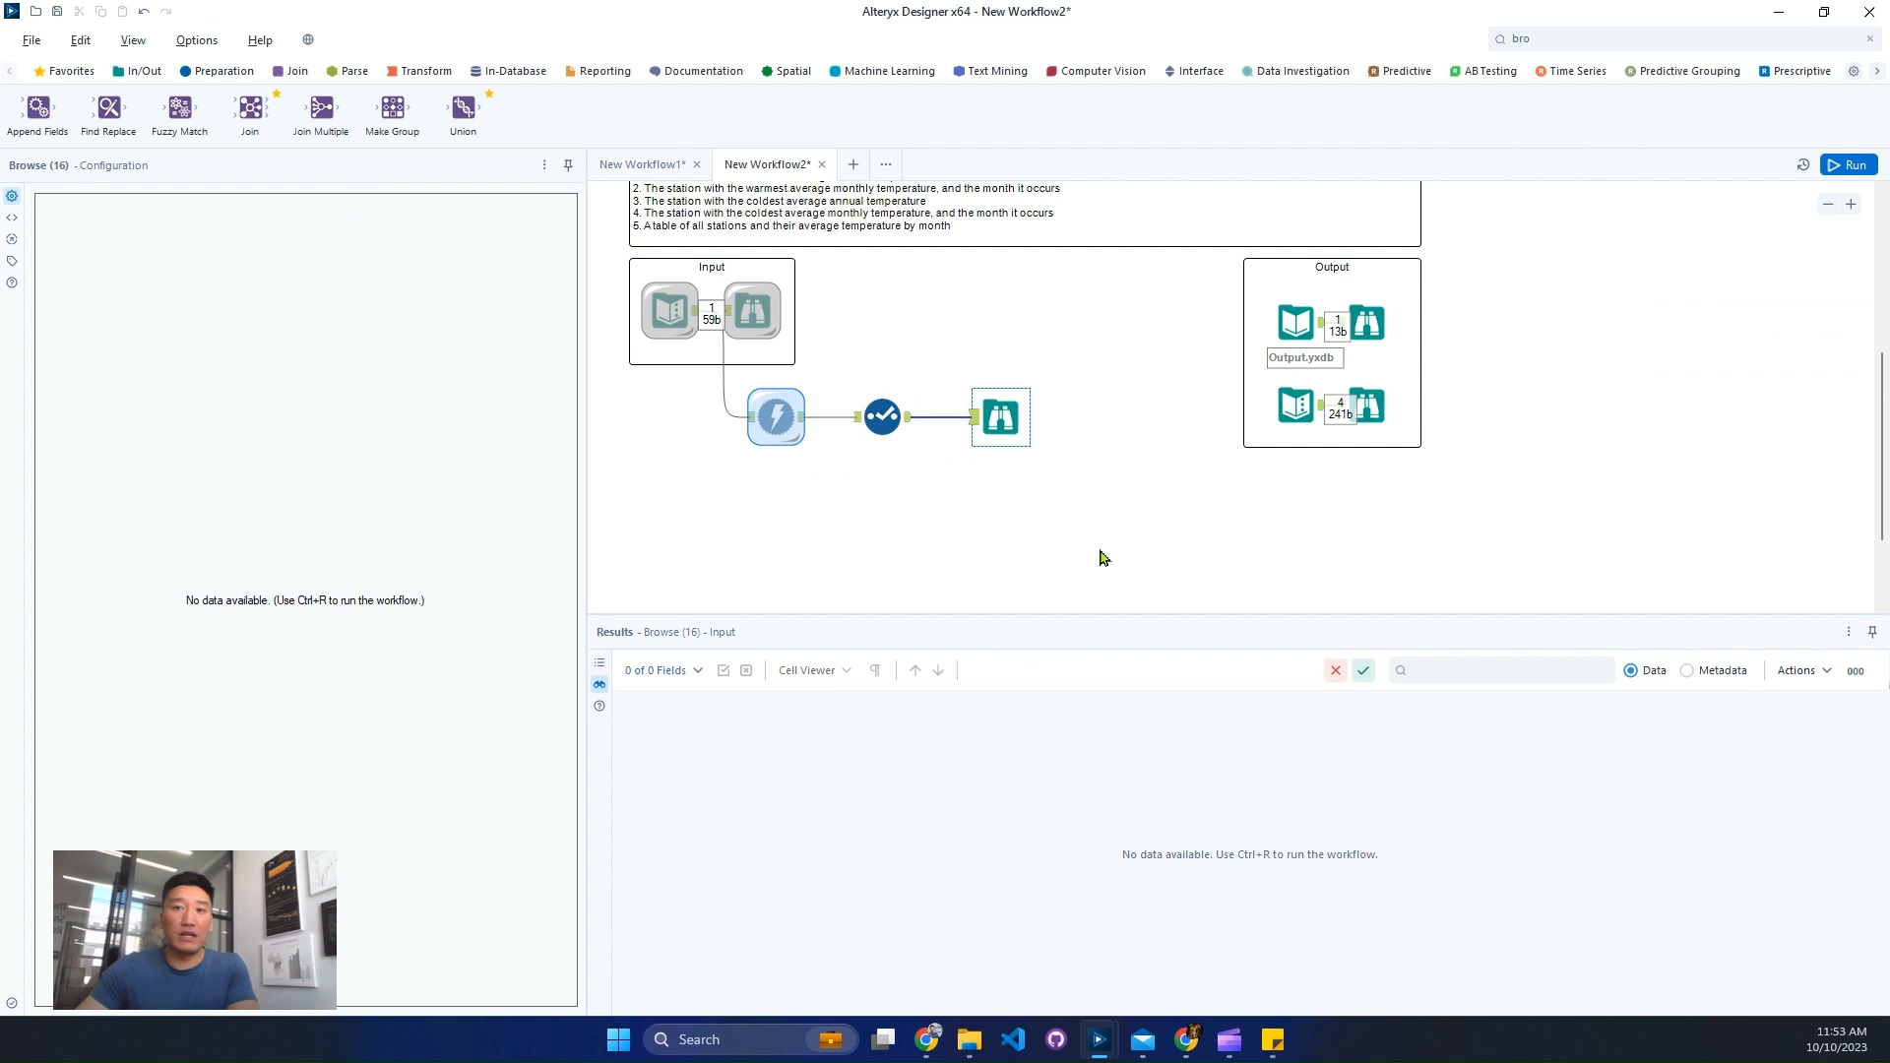
left_click(1849, 164)
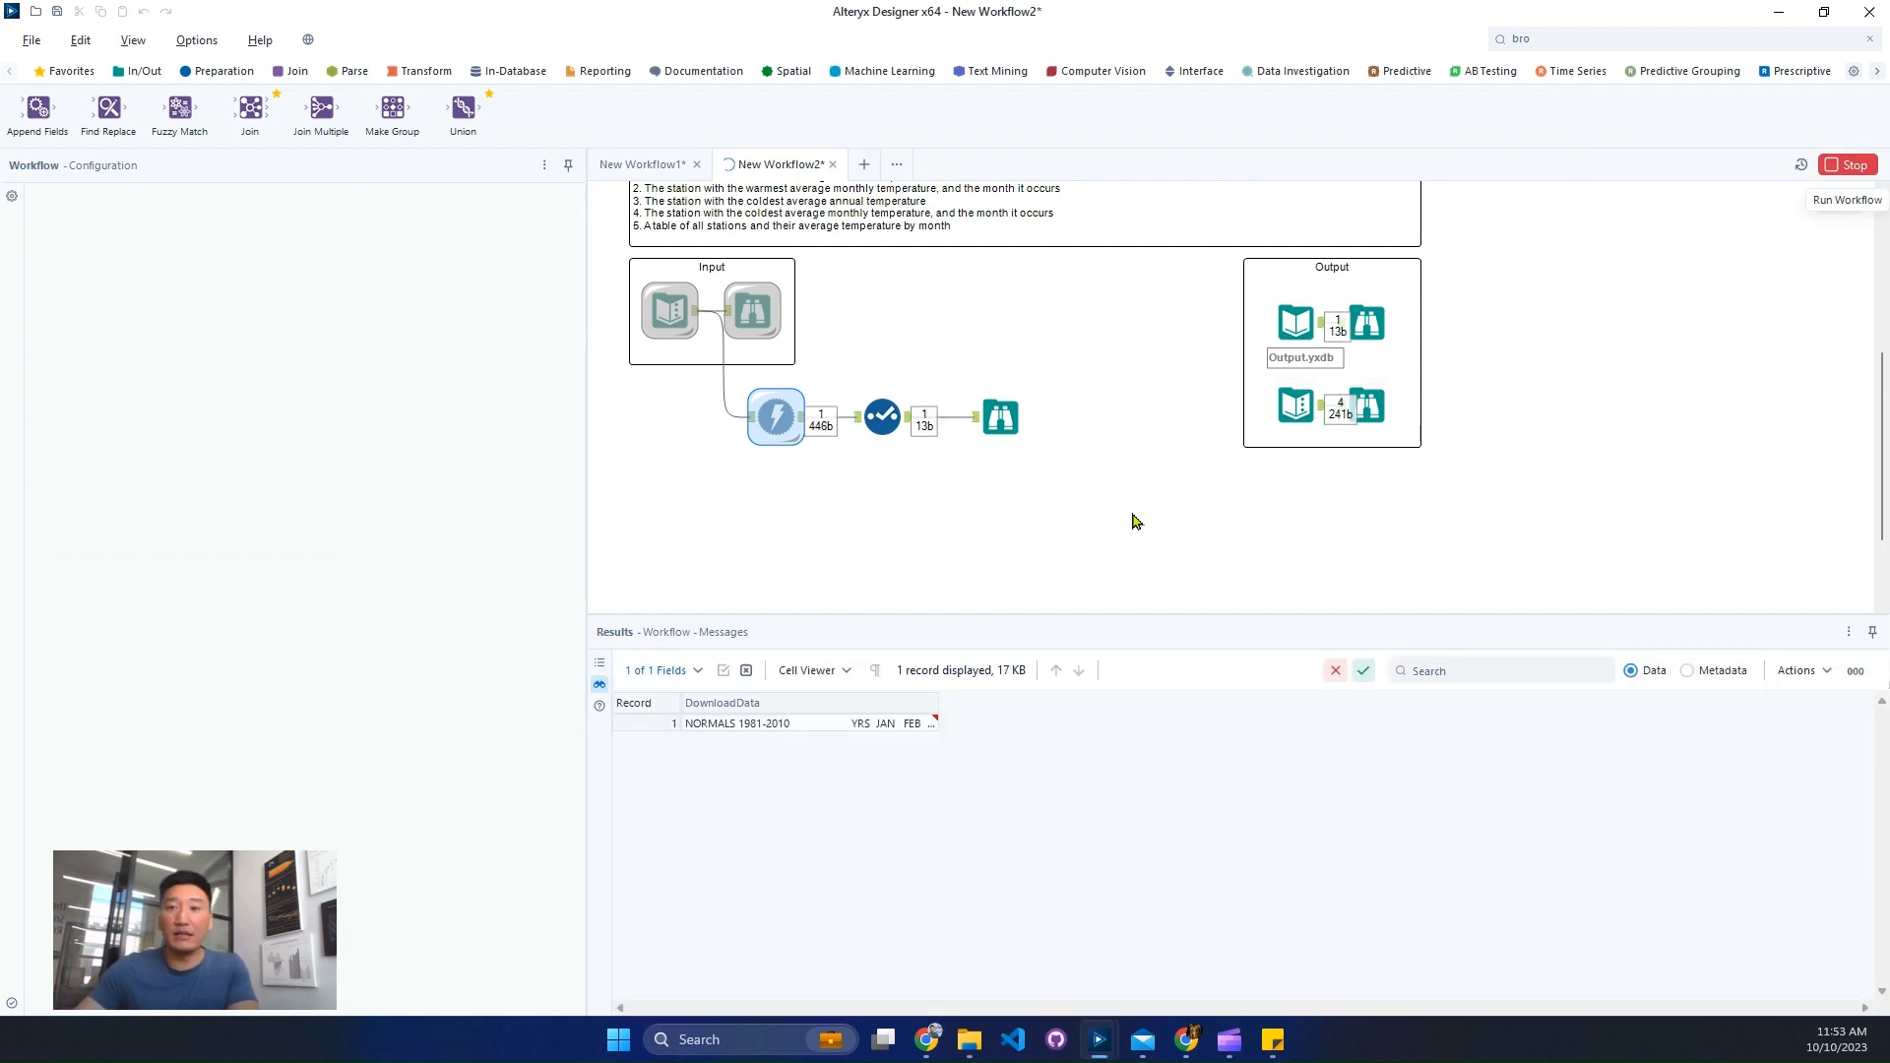
Step: Examine the full DownloadData text, including its header line with the YRS and ANN columns and the comma-separated station rows
left_click(793, 724)
left_click_drag(1089, 774, 1107, 858)
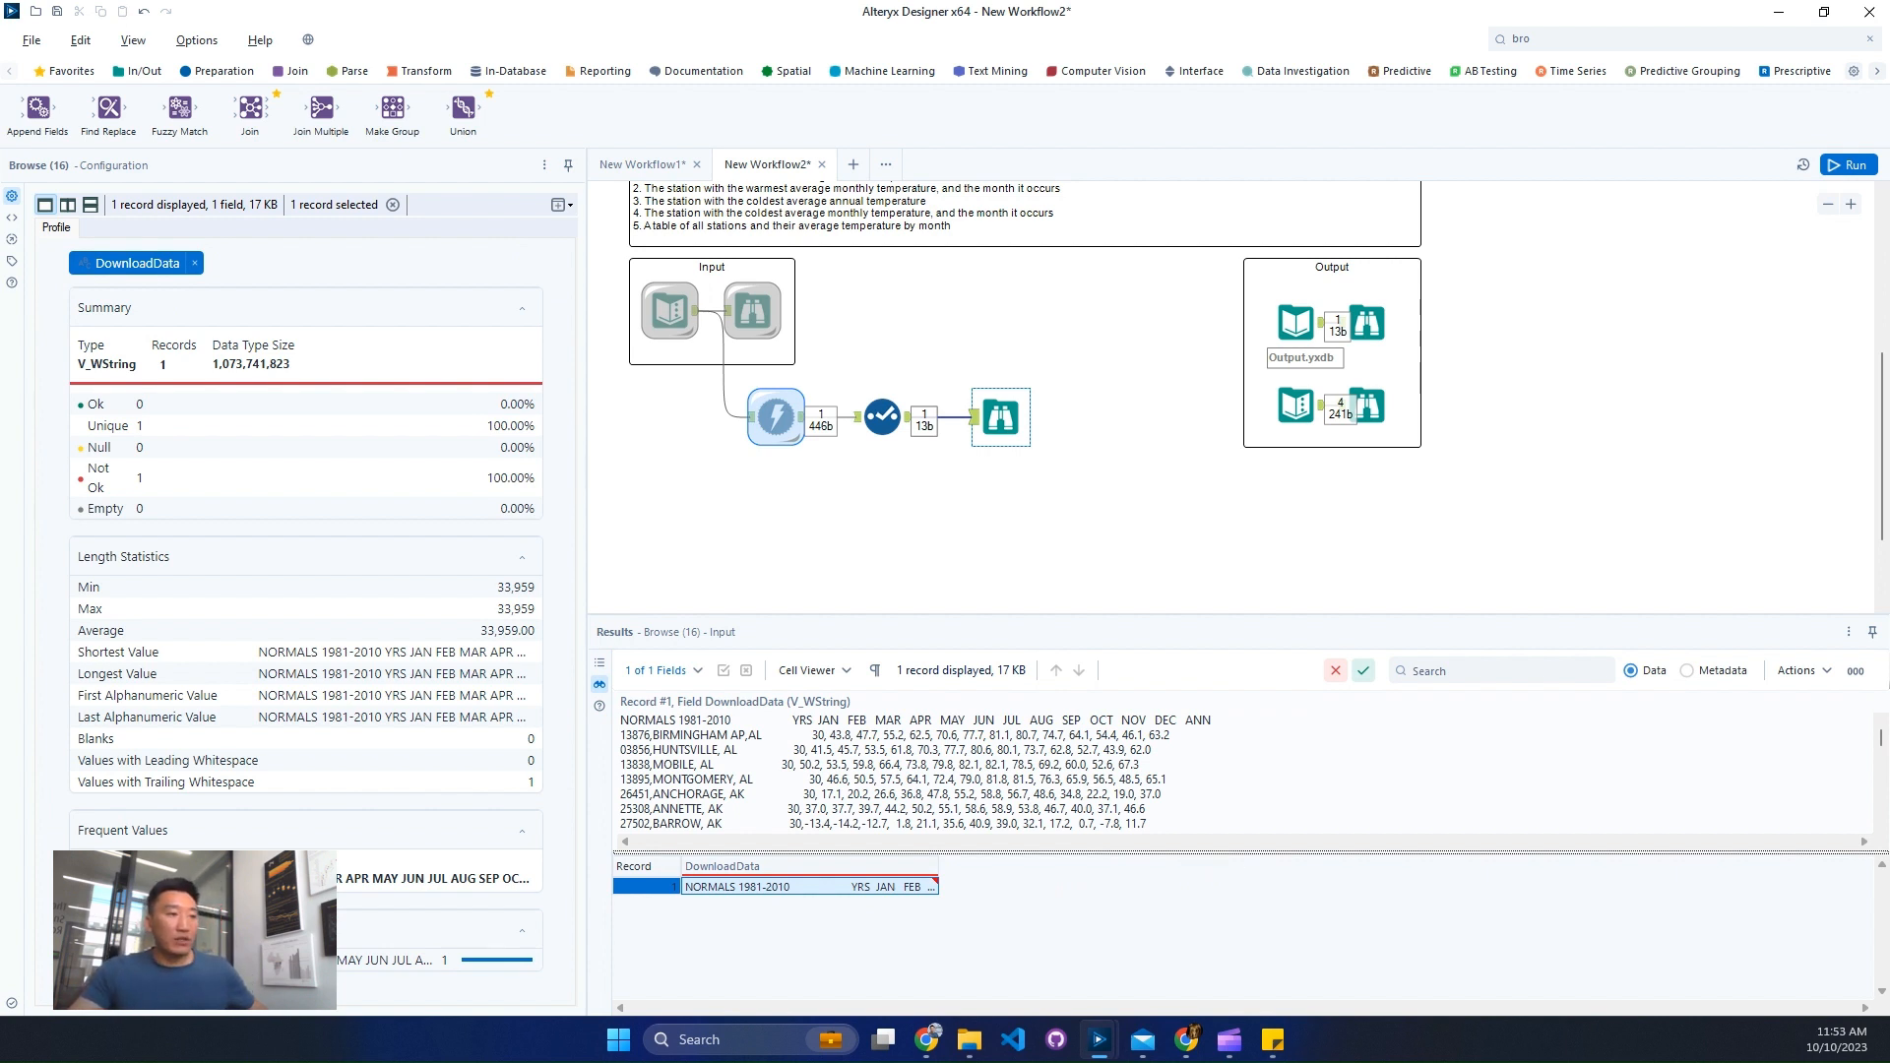
left_click_drag(606, 703, 1247, 741)
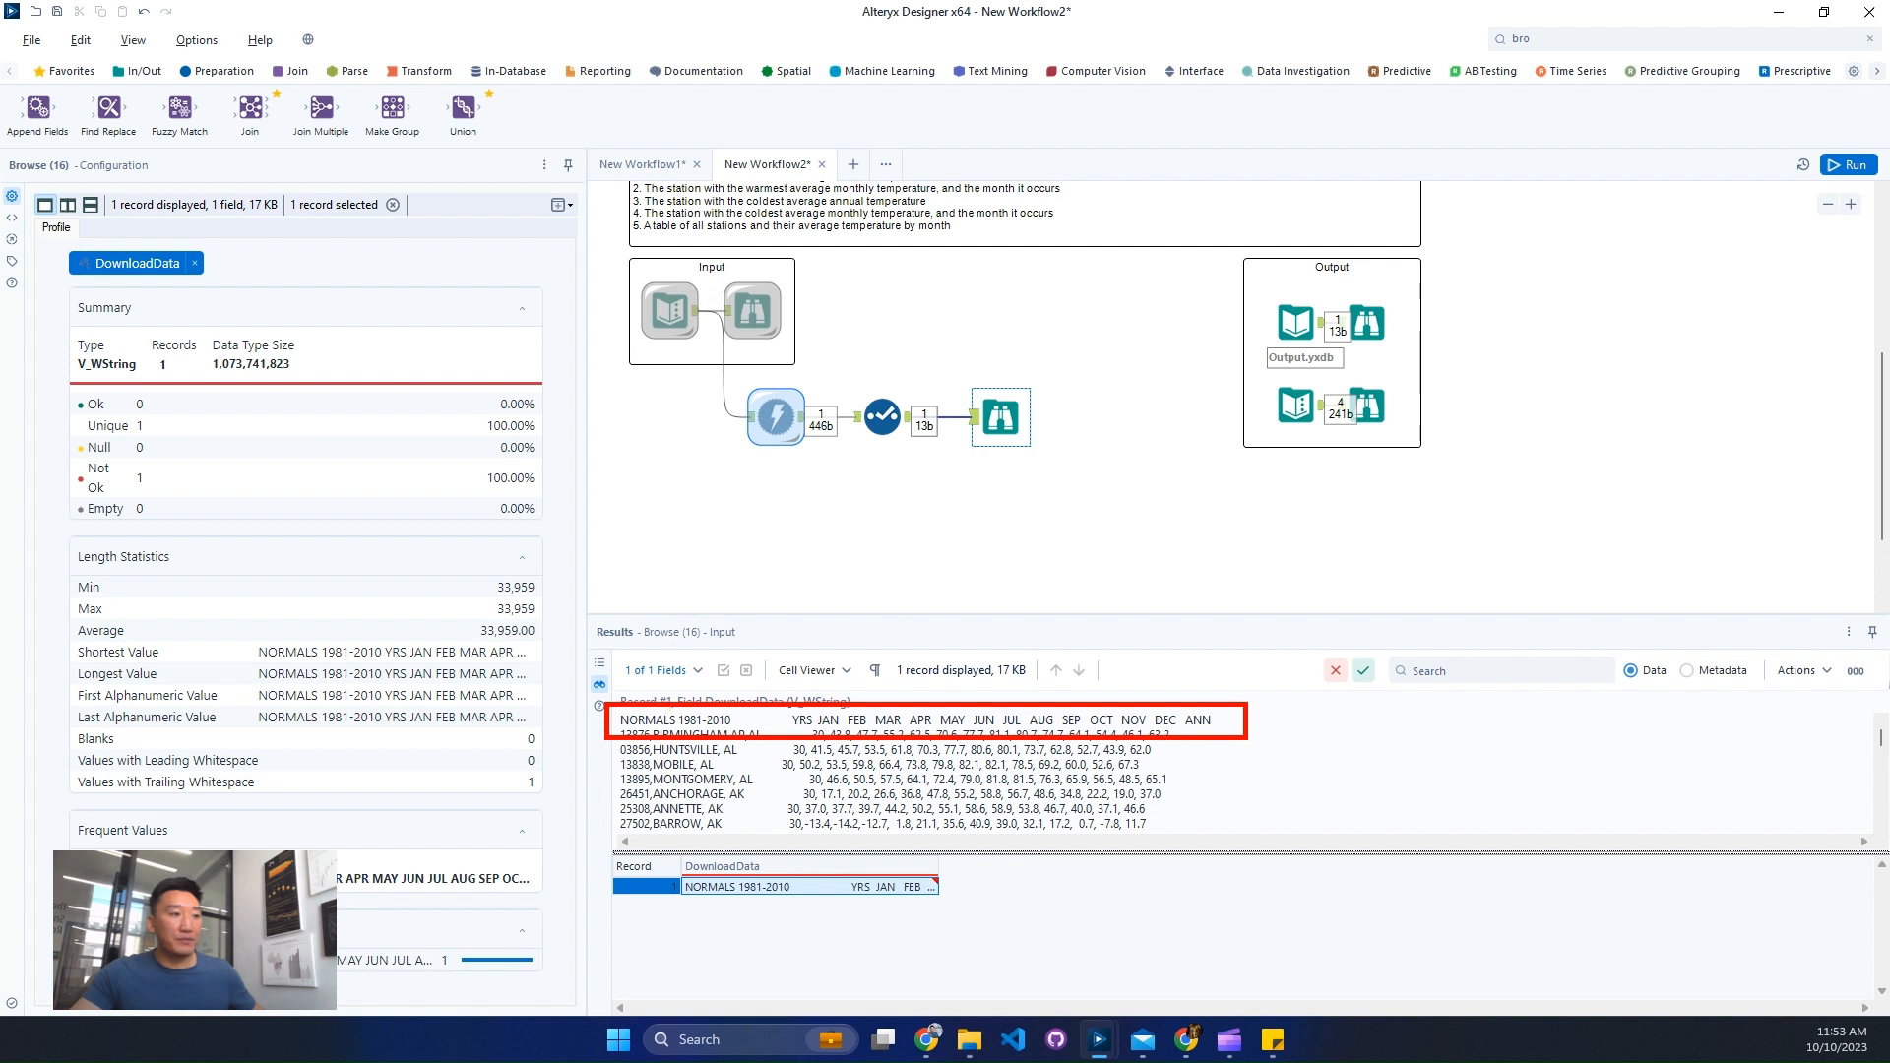
left_click_drag(785, 707, 821, 738)
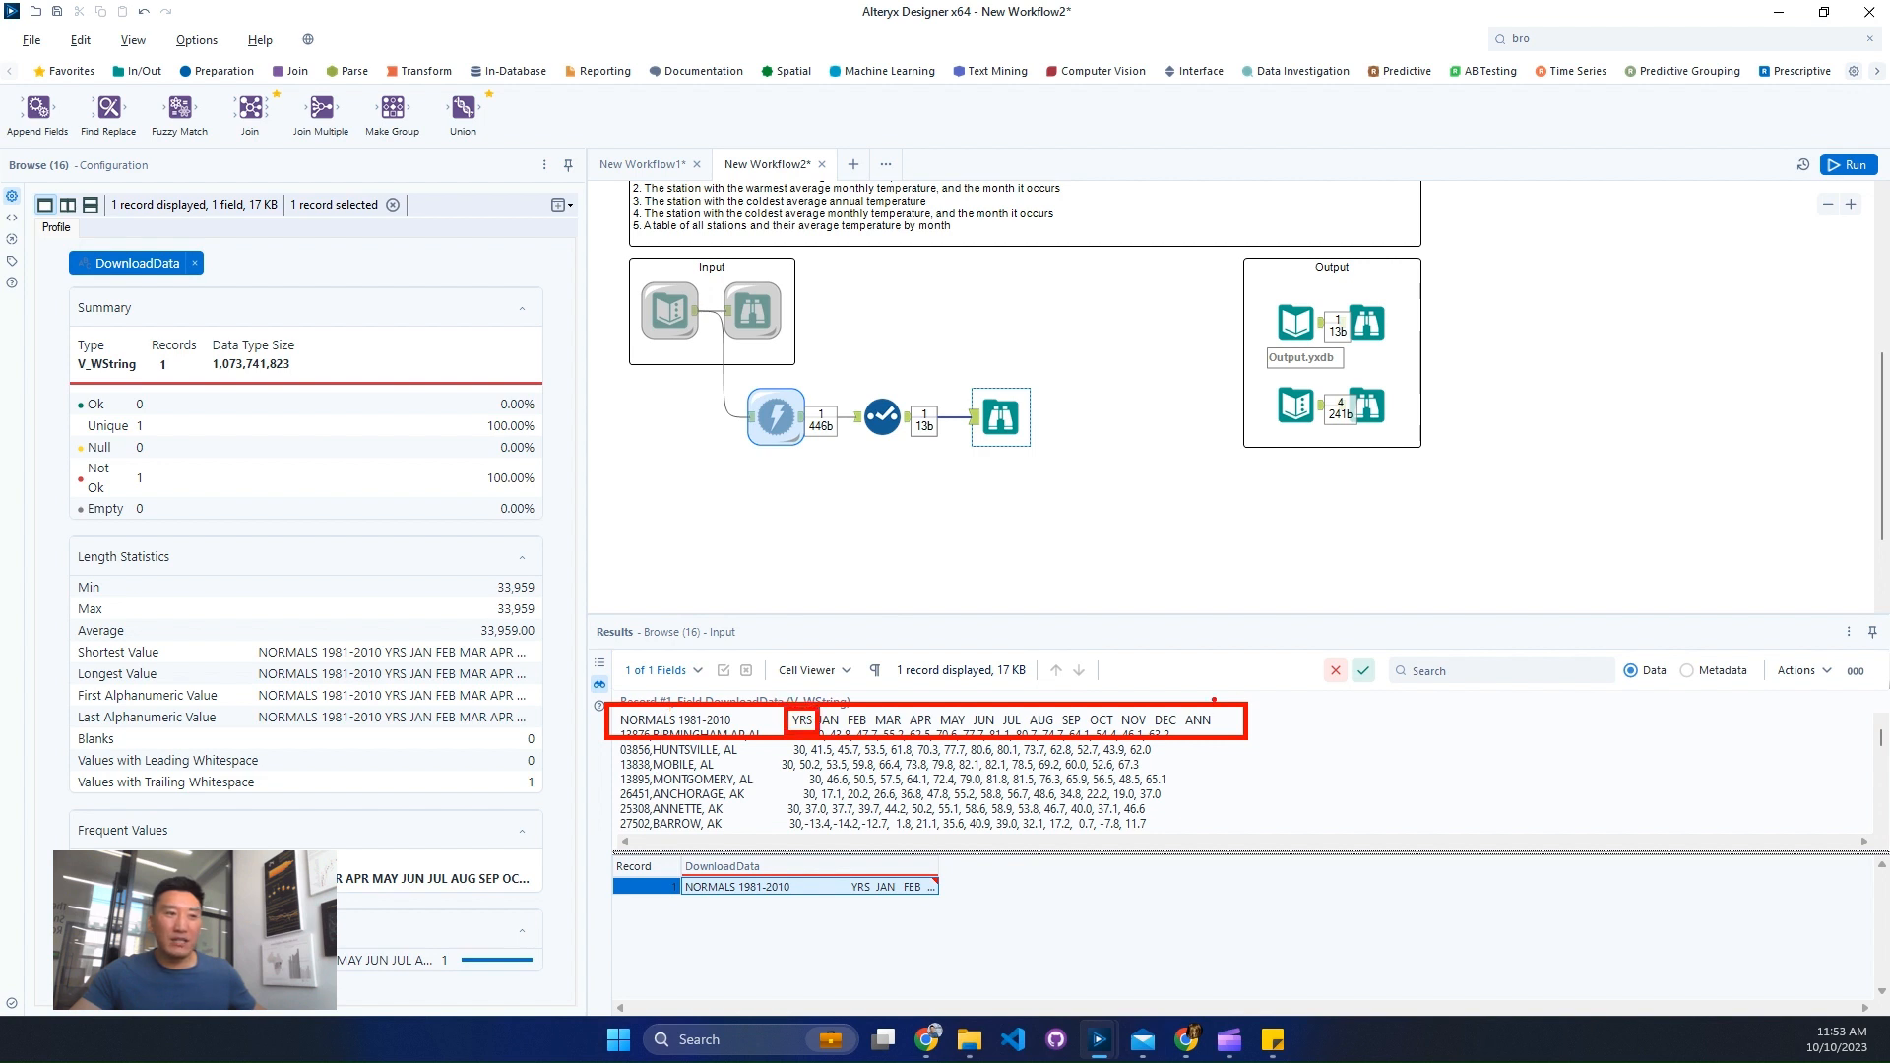
left_click_drag(1182, 706, 1220, 732)
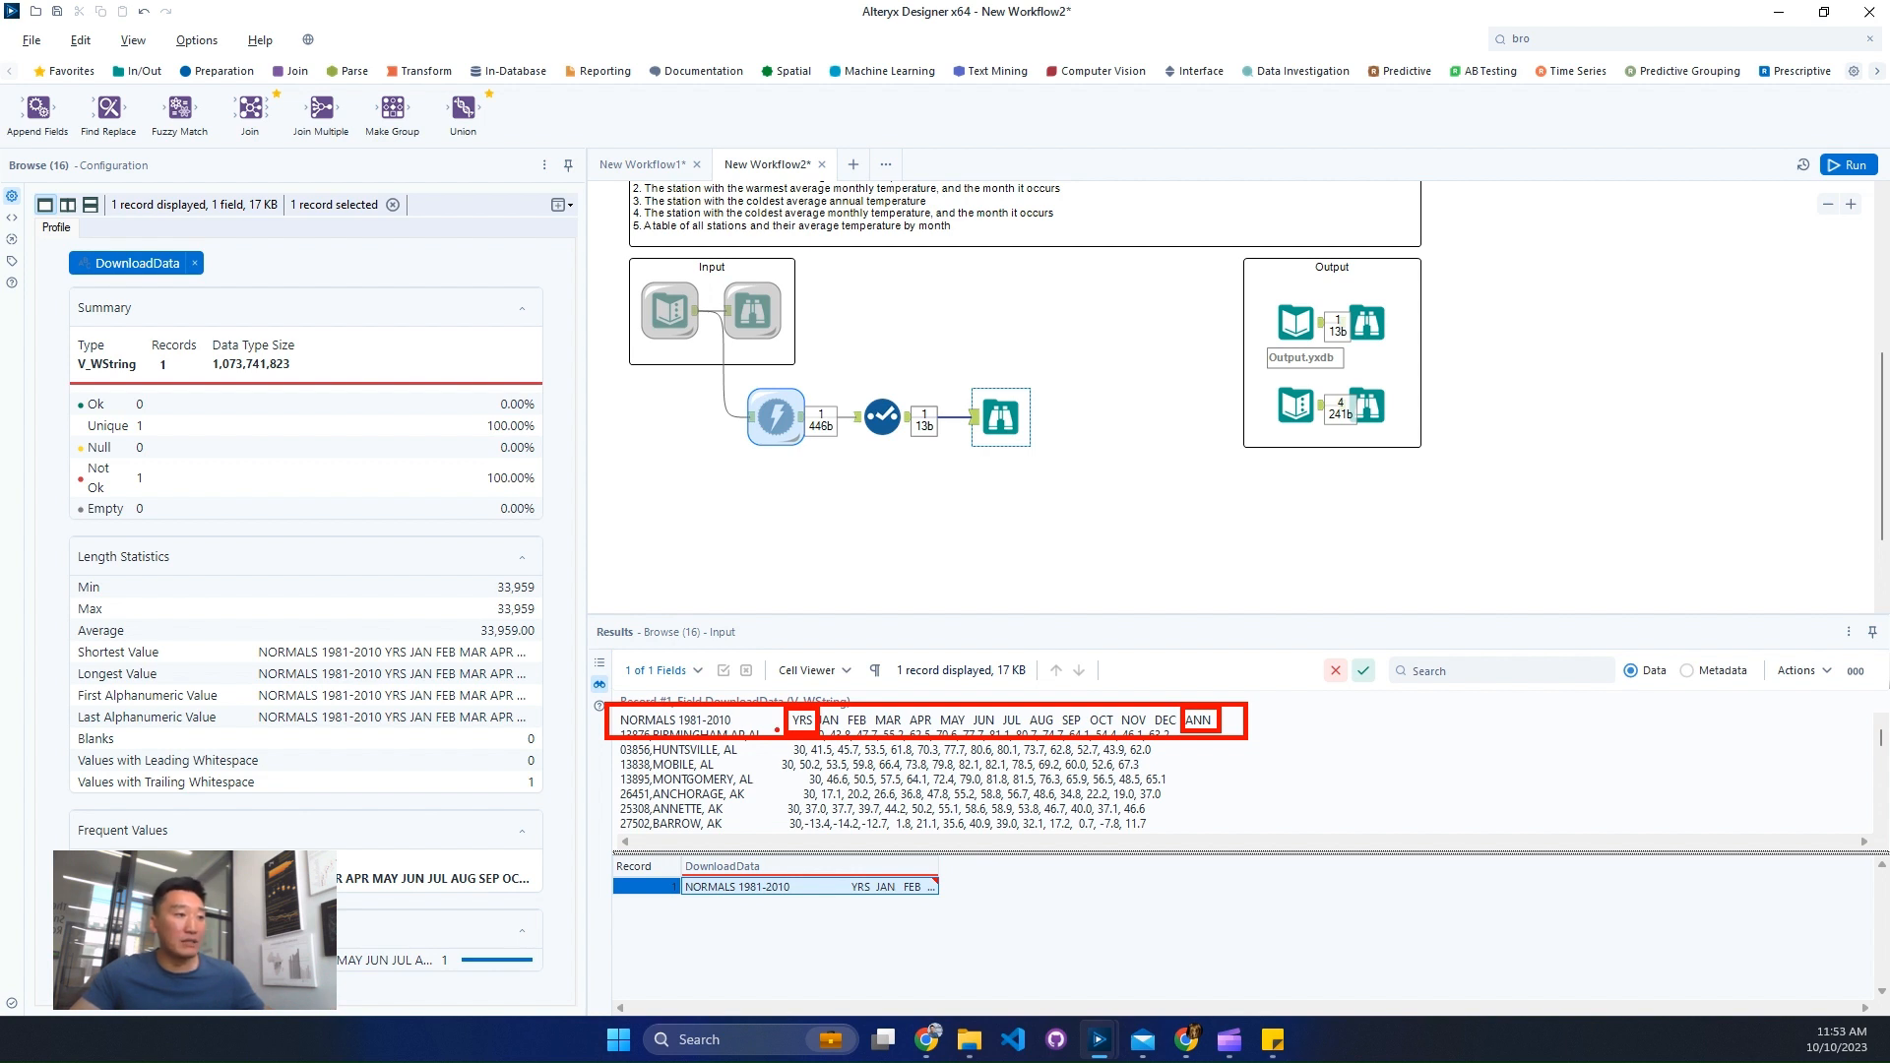
key("Escape")
left_click_drag(743, 719, 620, 722)
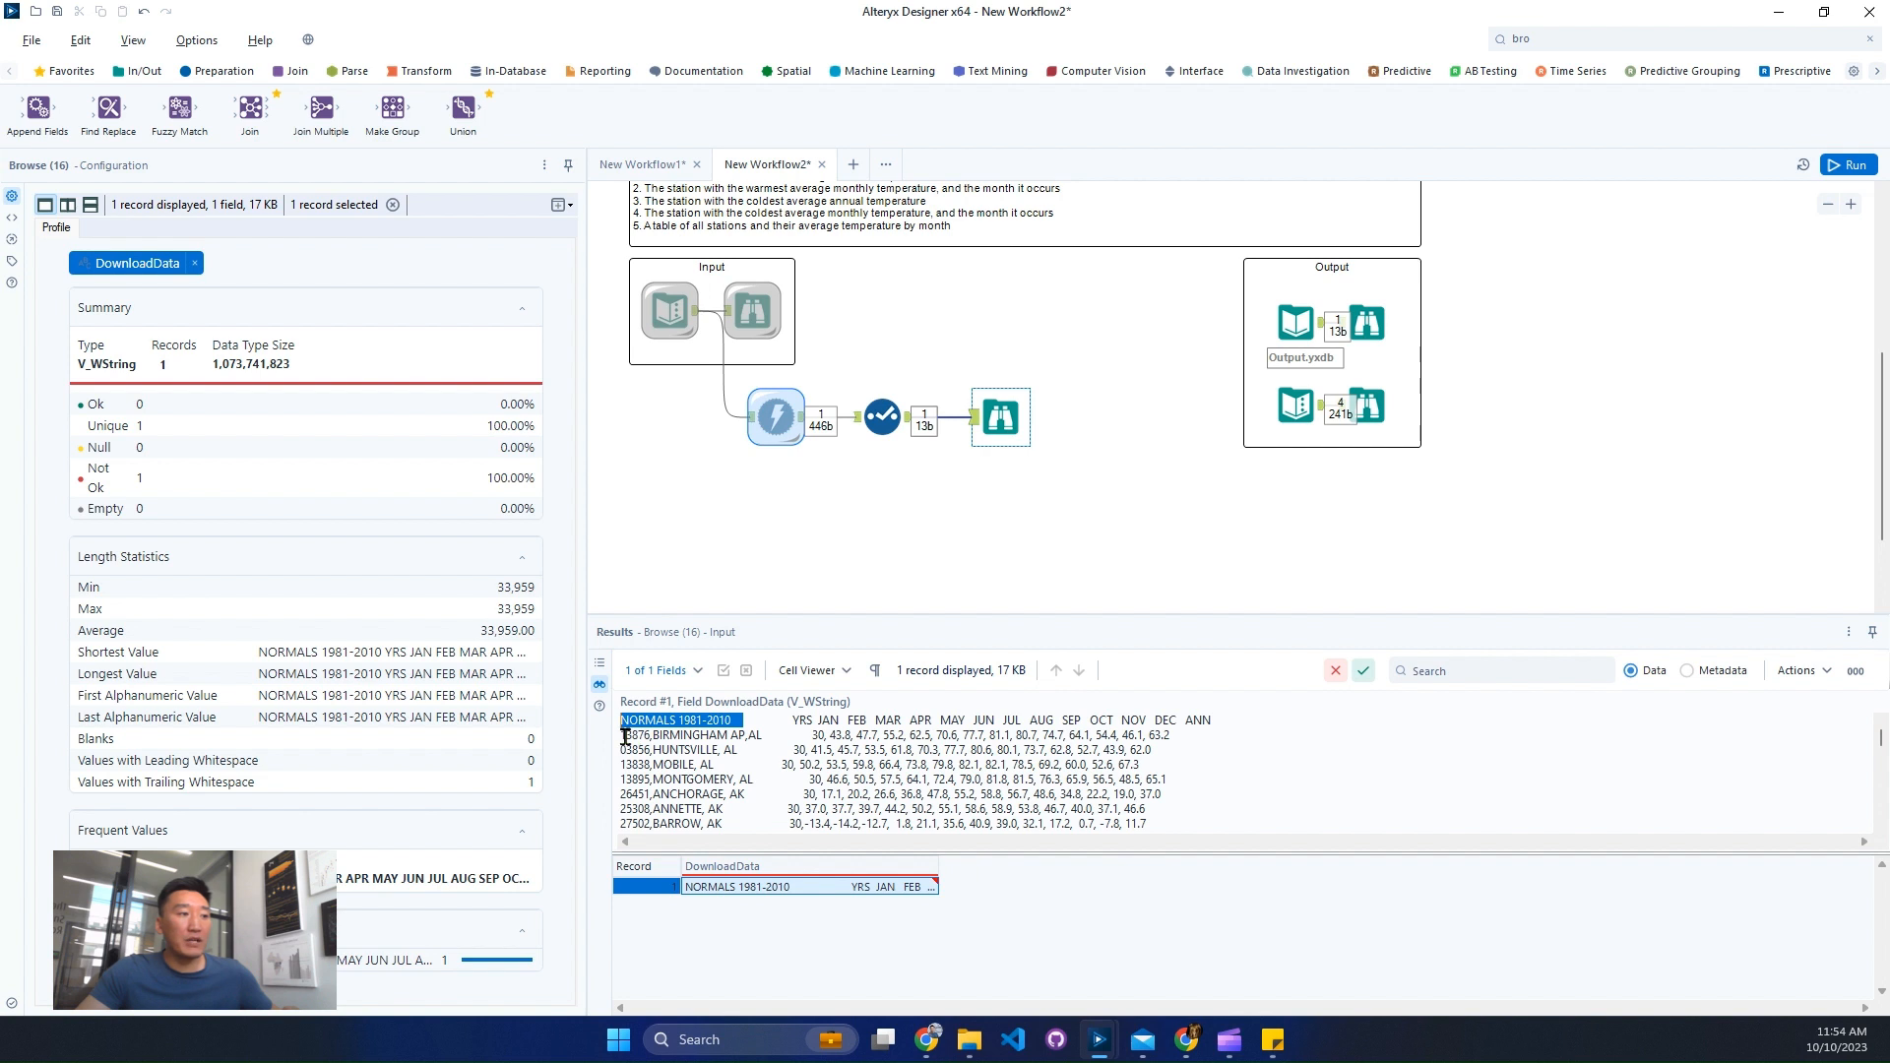
left_click_drag(625, 735, 1182, 778)
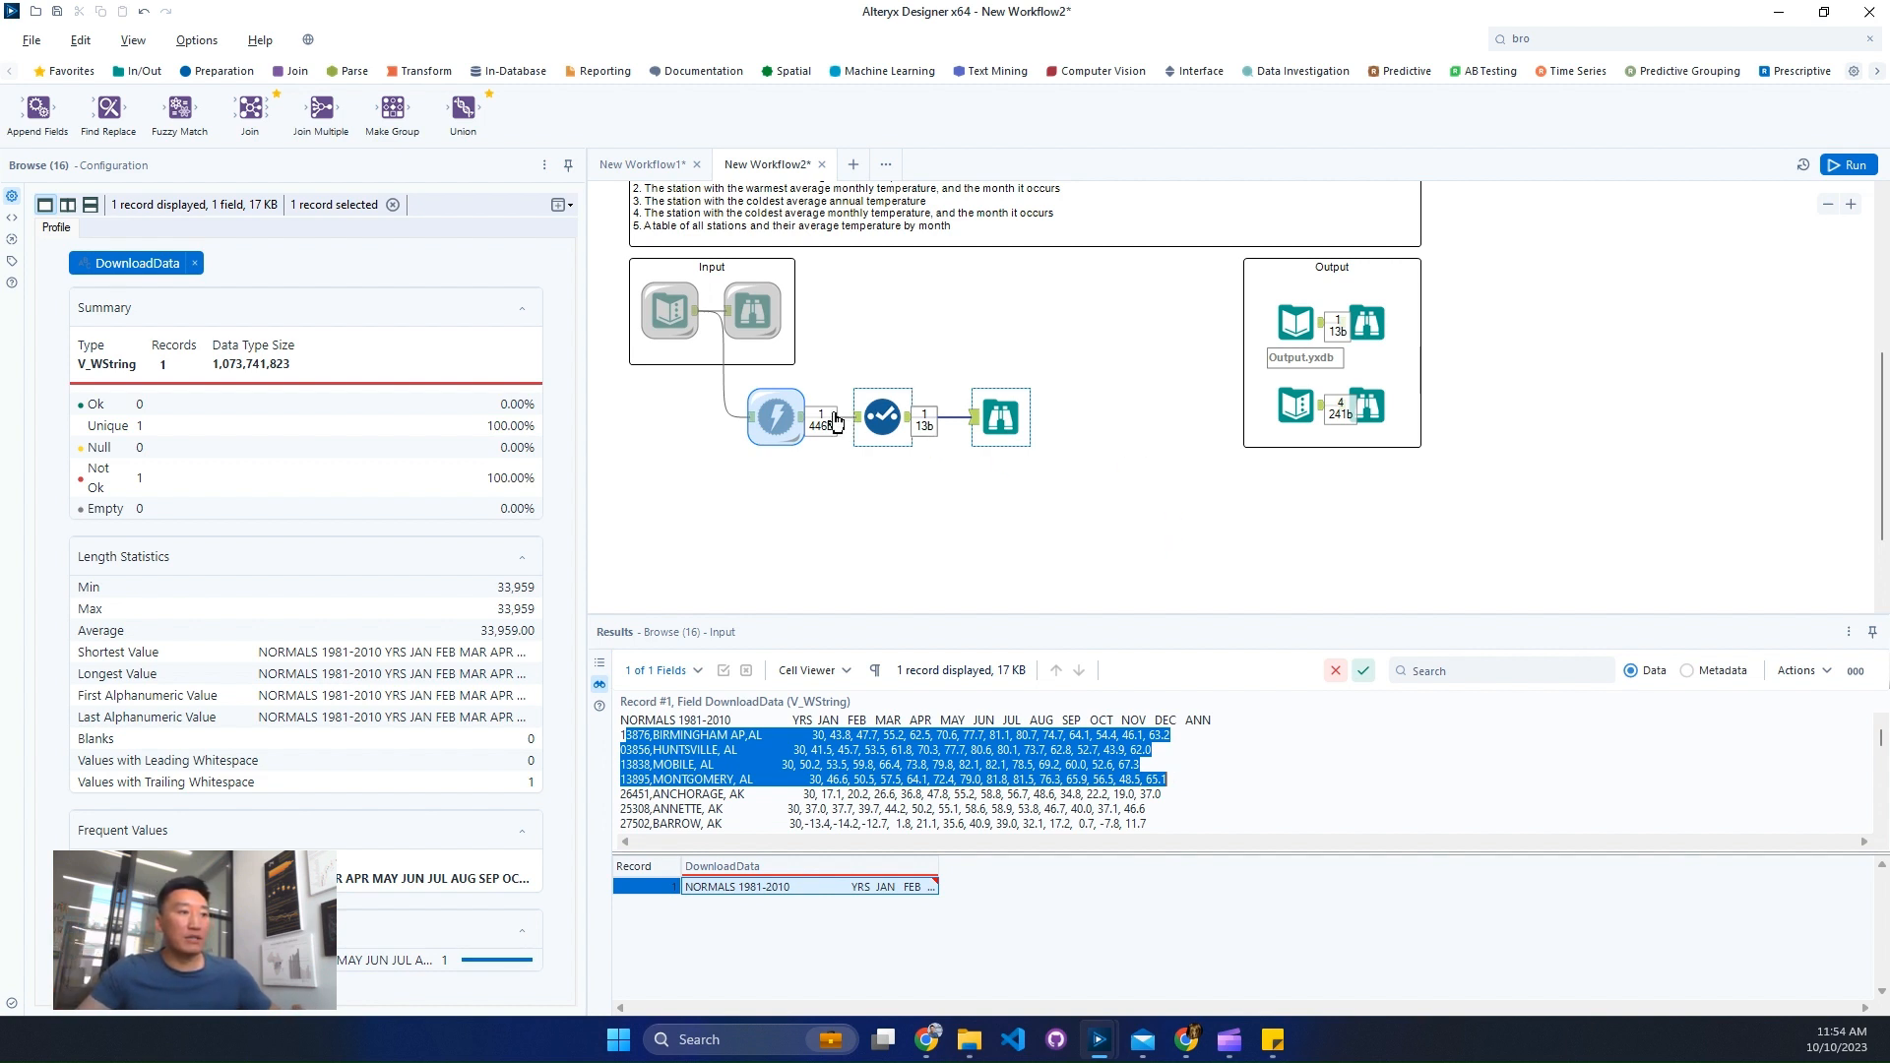
Step: Add a Text To Columns tool after the Select tool, splitting DownloadData to rows with the delimiter \n
left_click(349, 71)
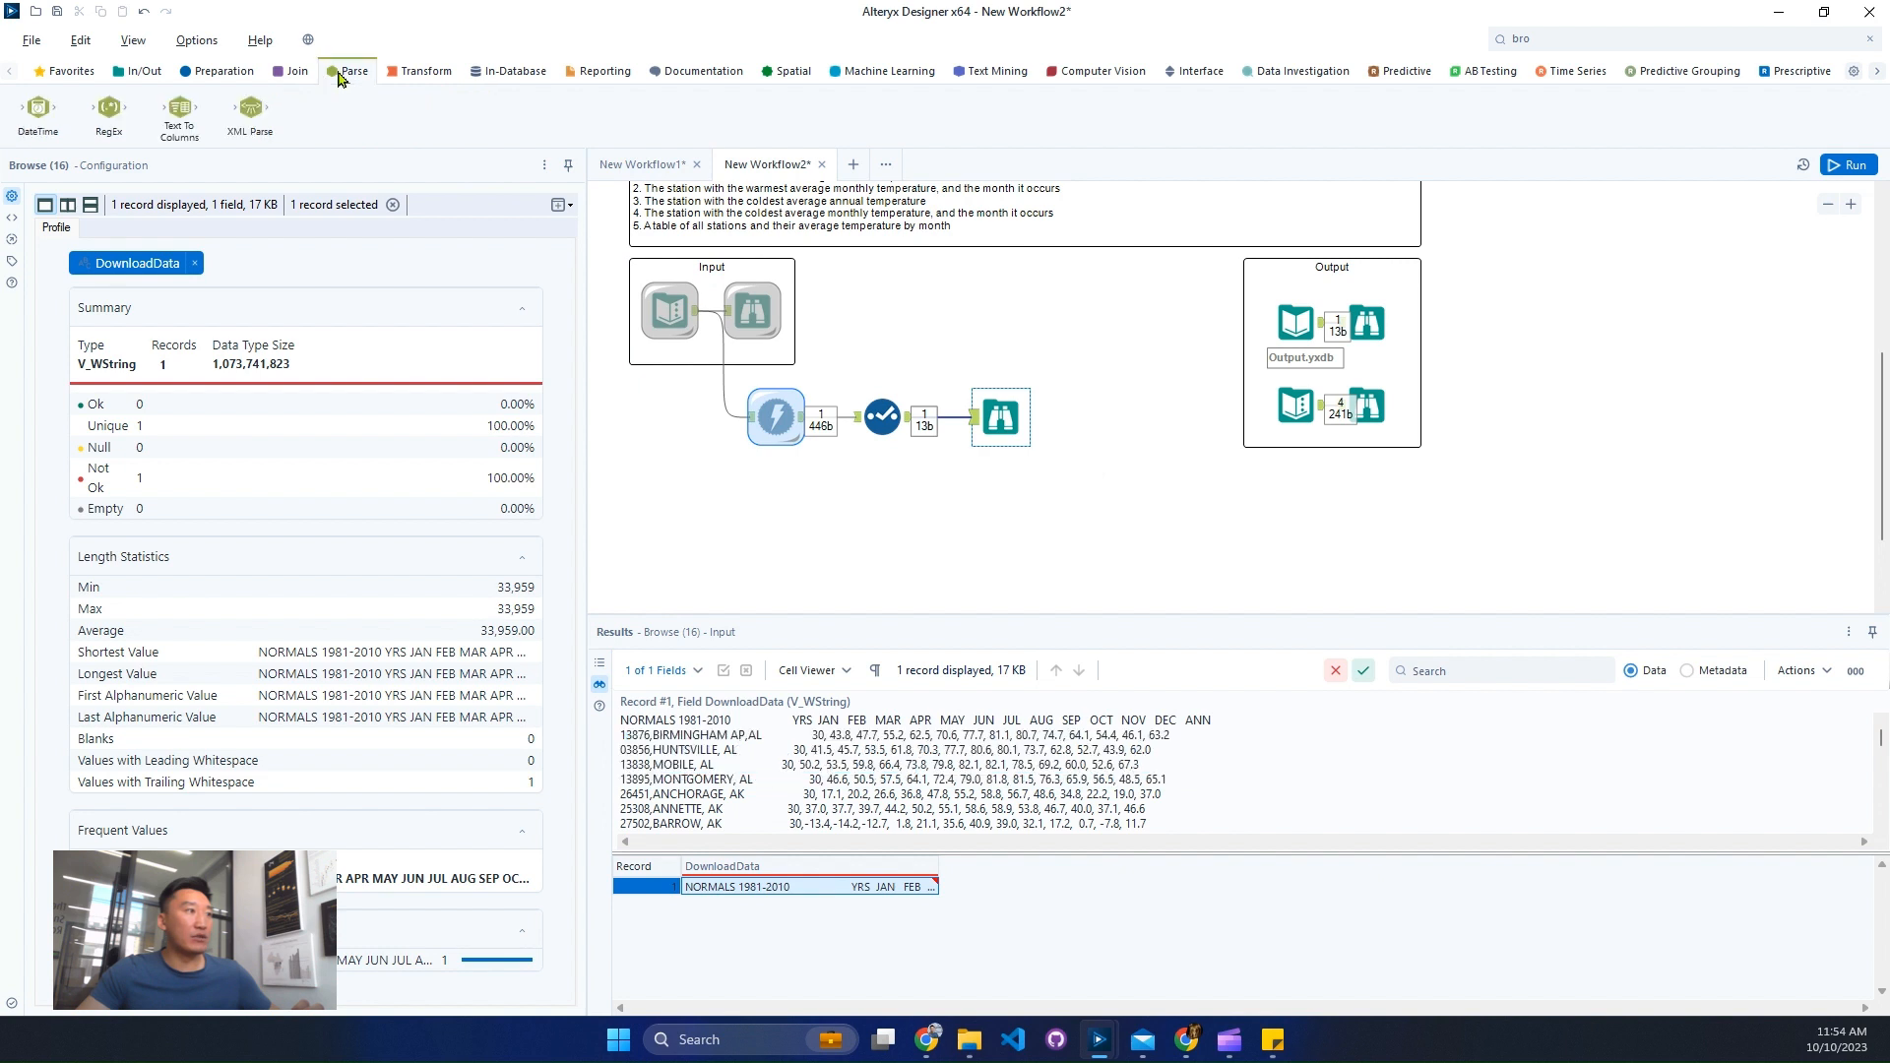
left_click_drag(180, 111, 1004, 515)
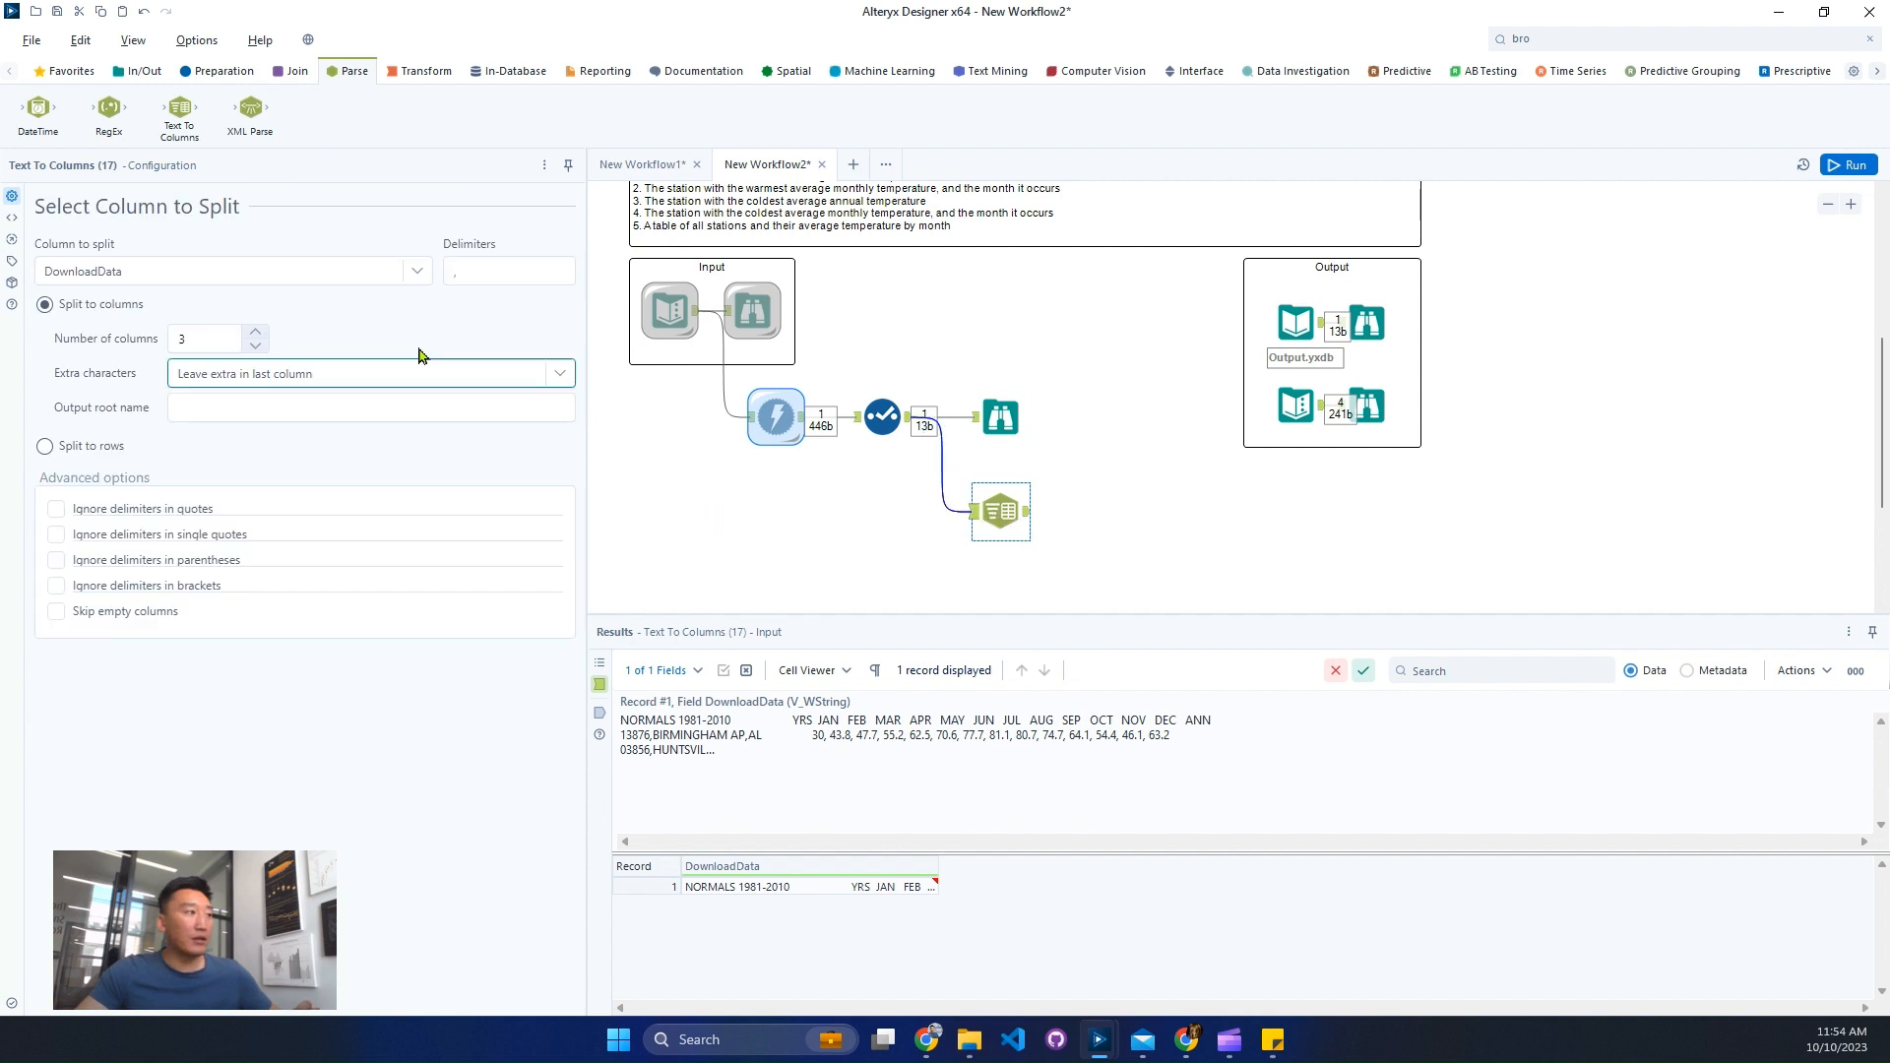
left_click(401, 272)
left_click(502, 262)
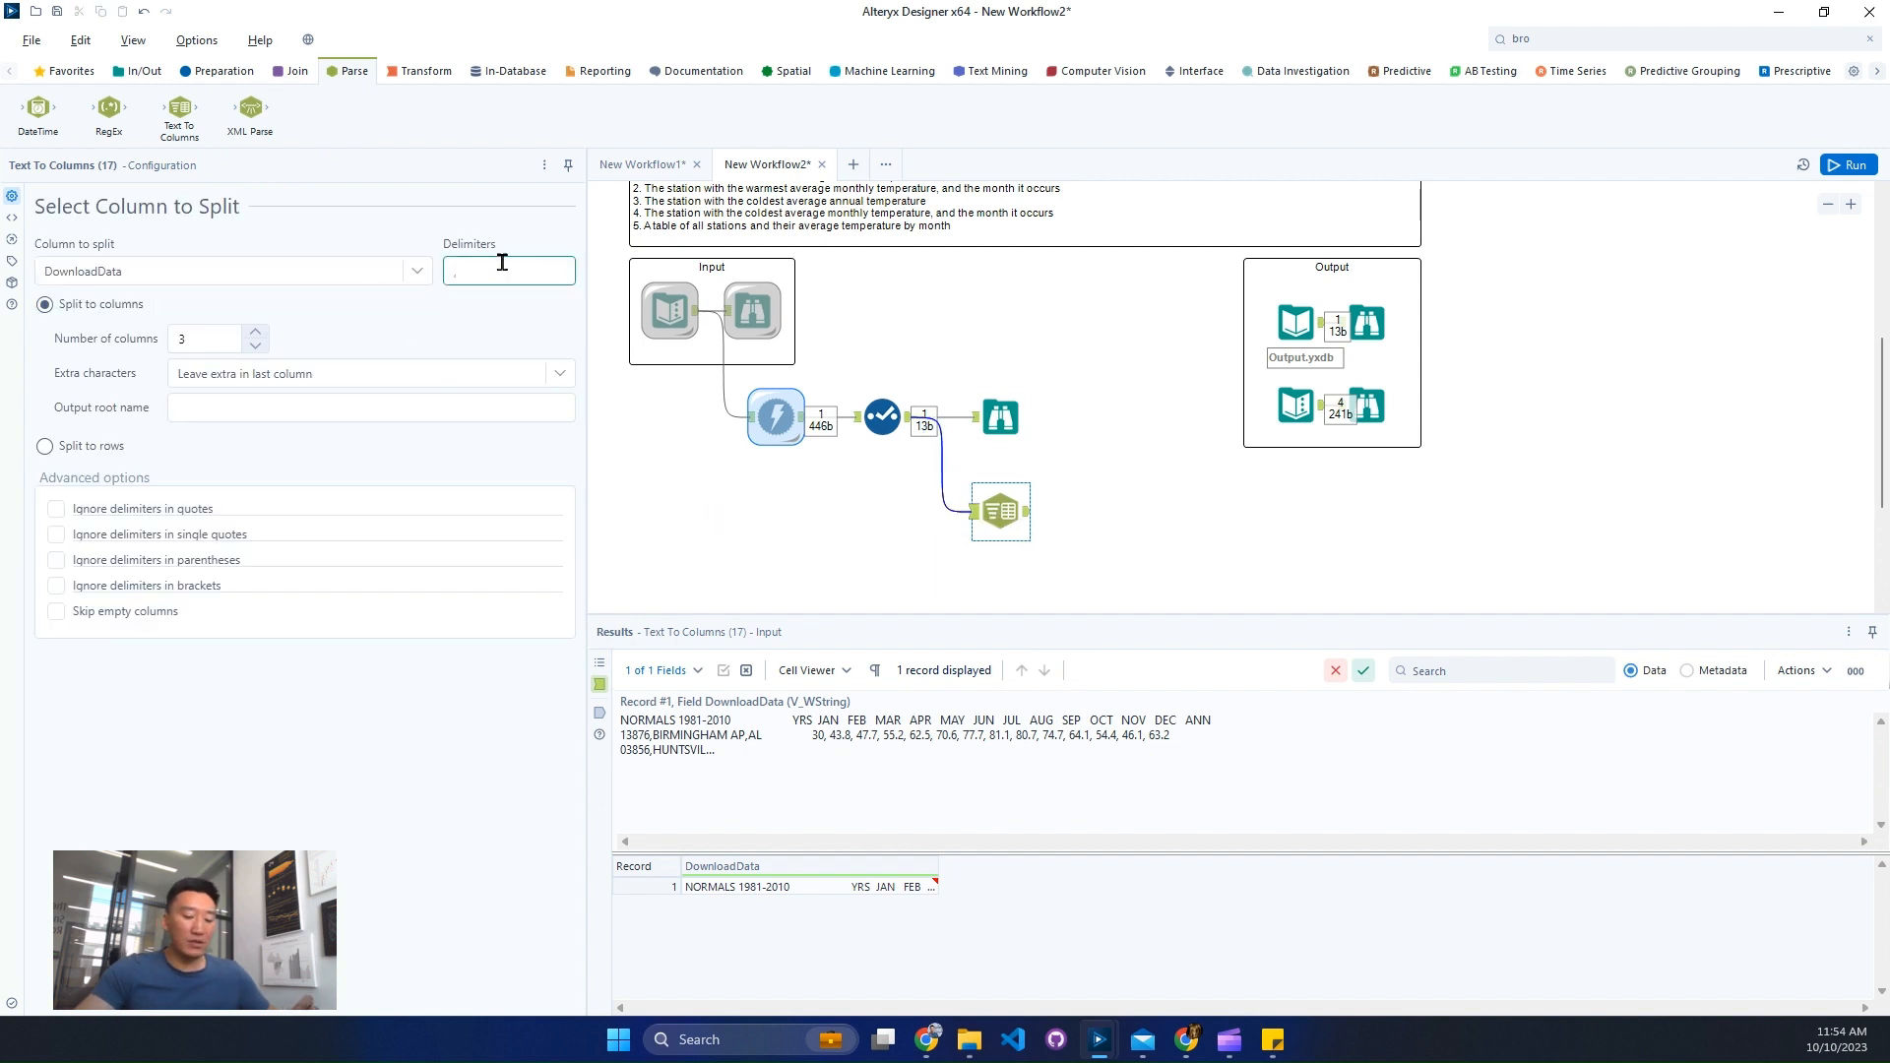
key("BackSpace")
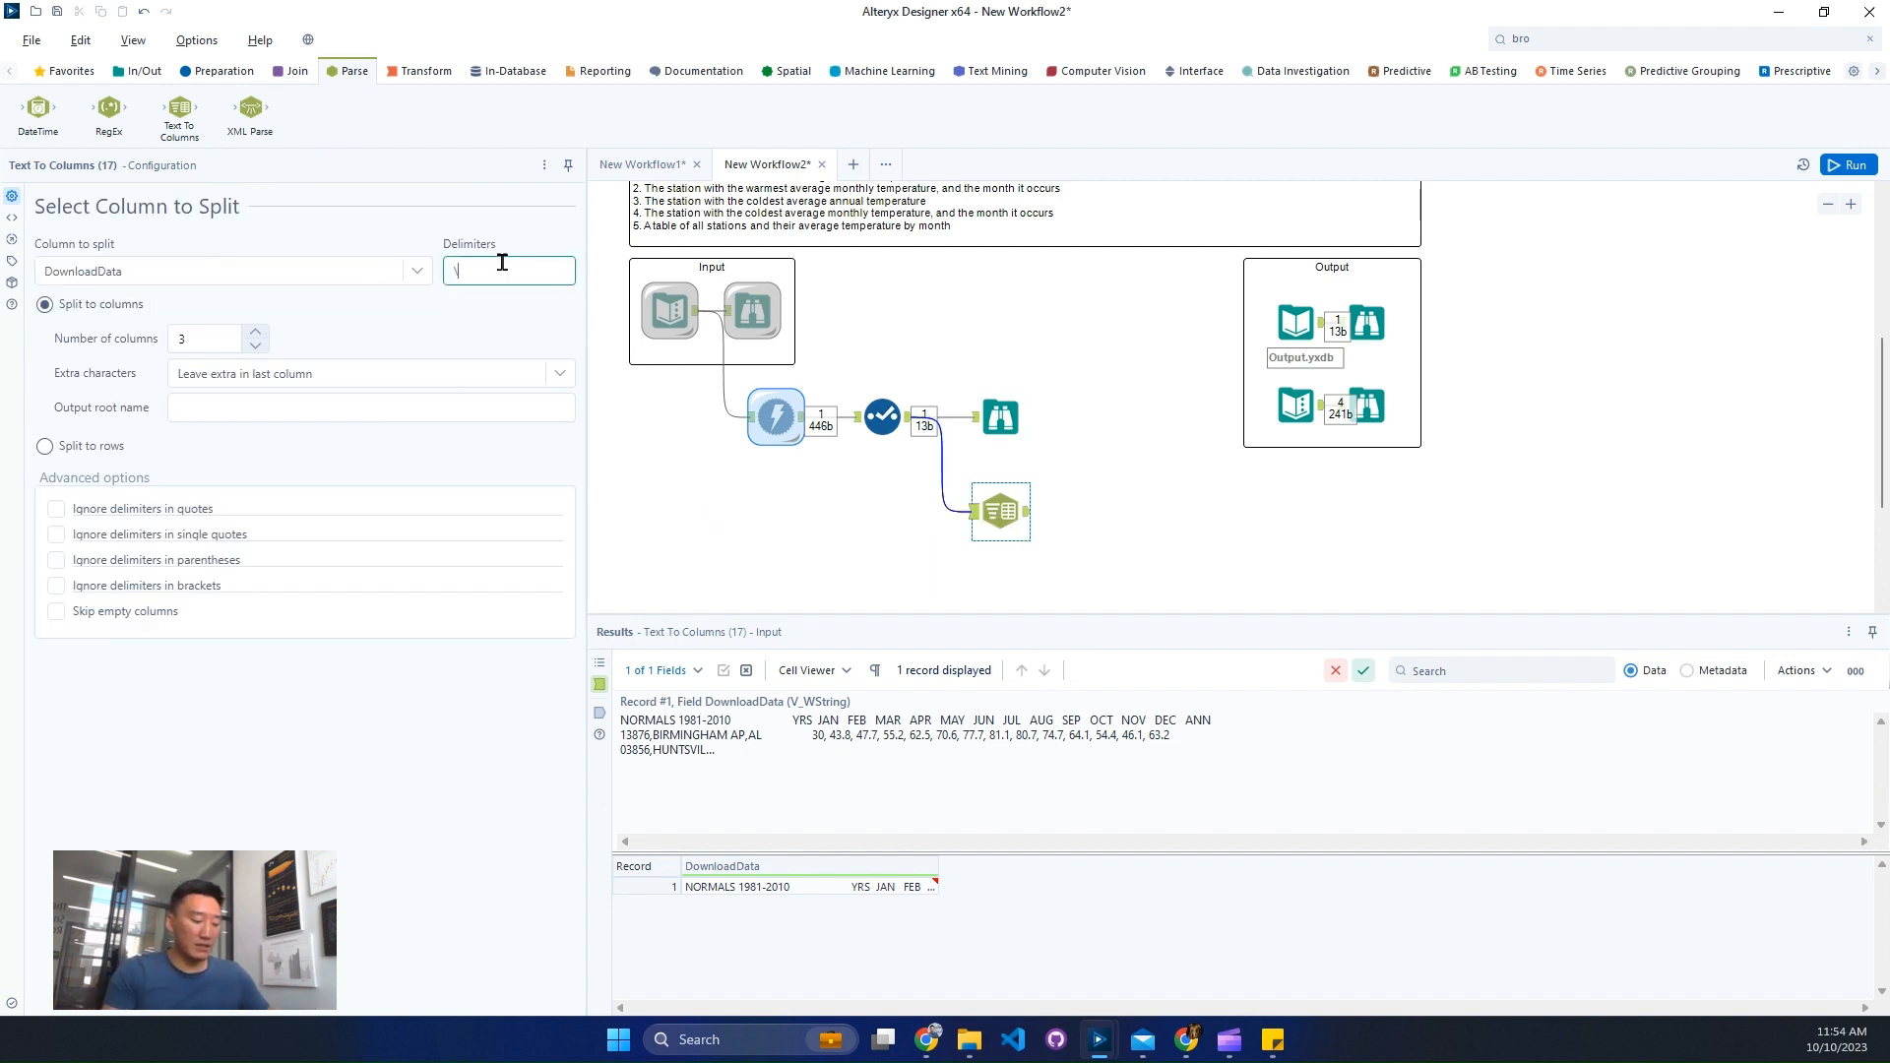
type("\\n")
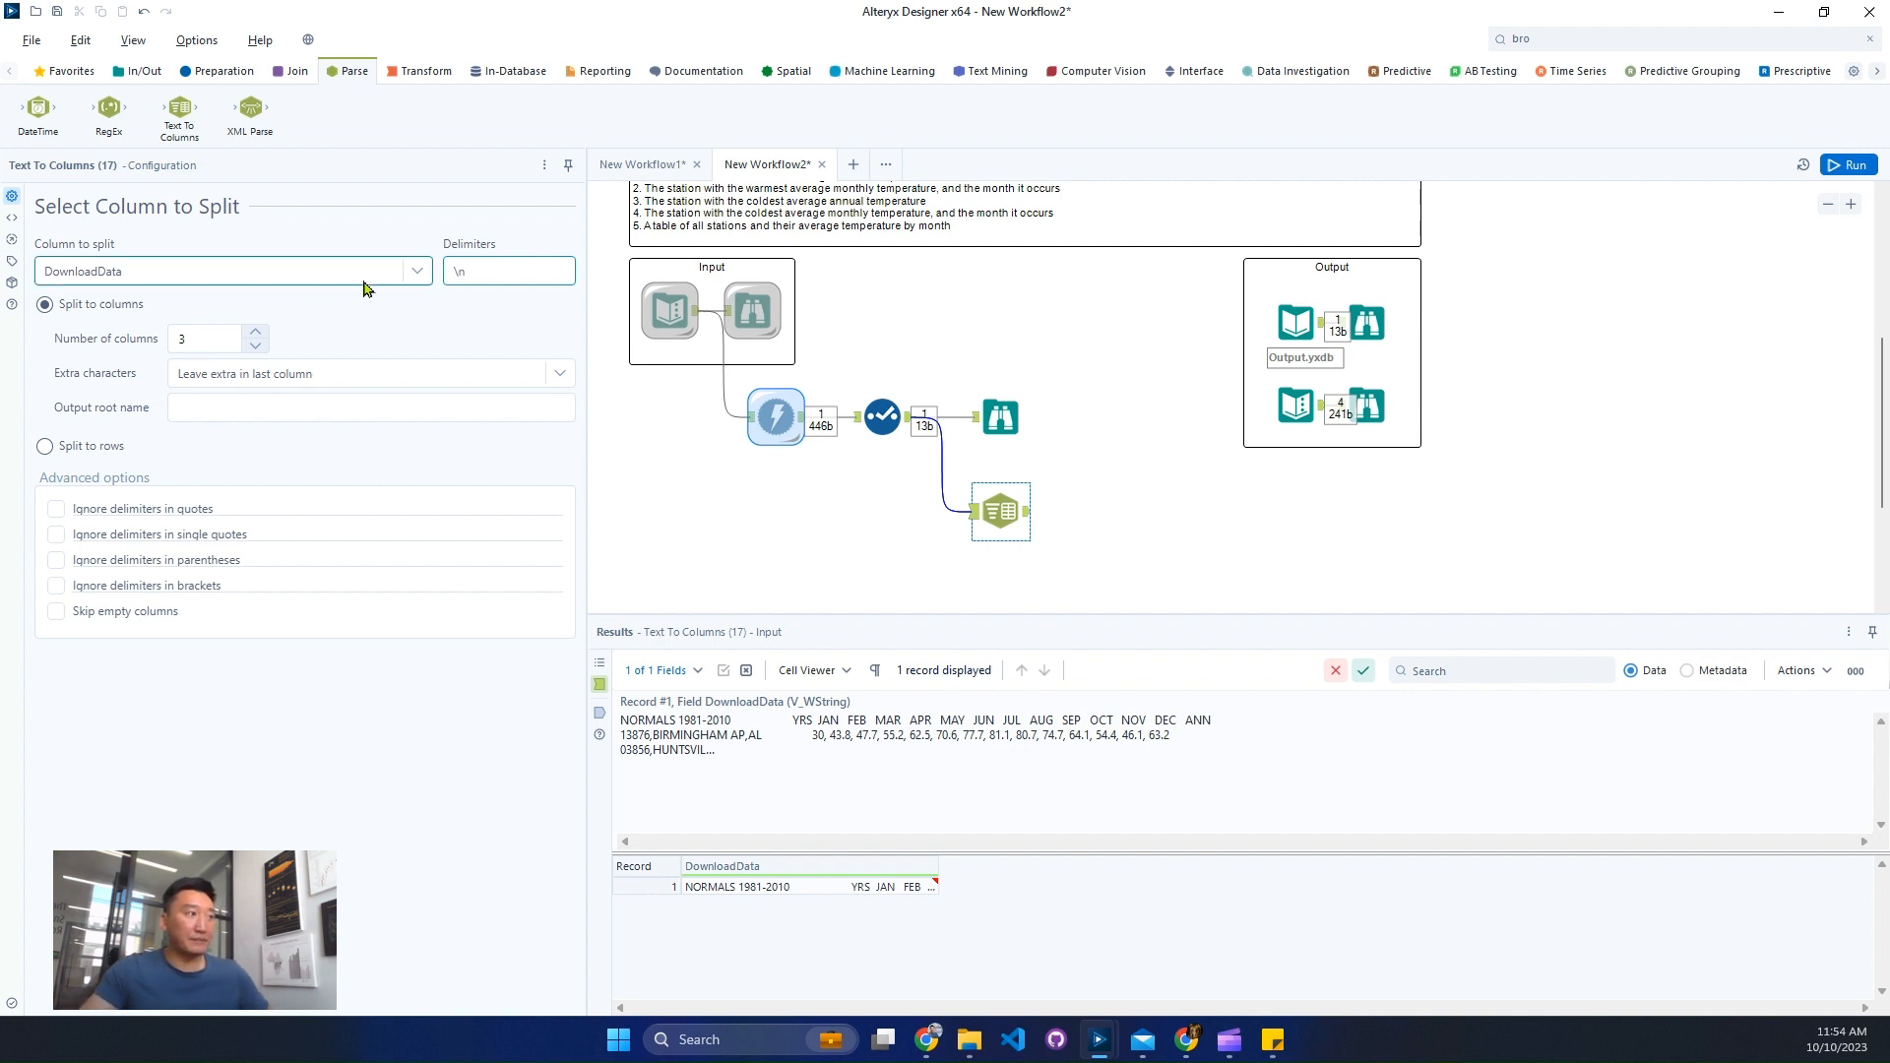
left_click(45, 445)
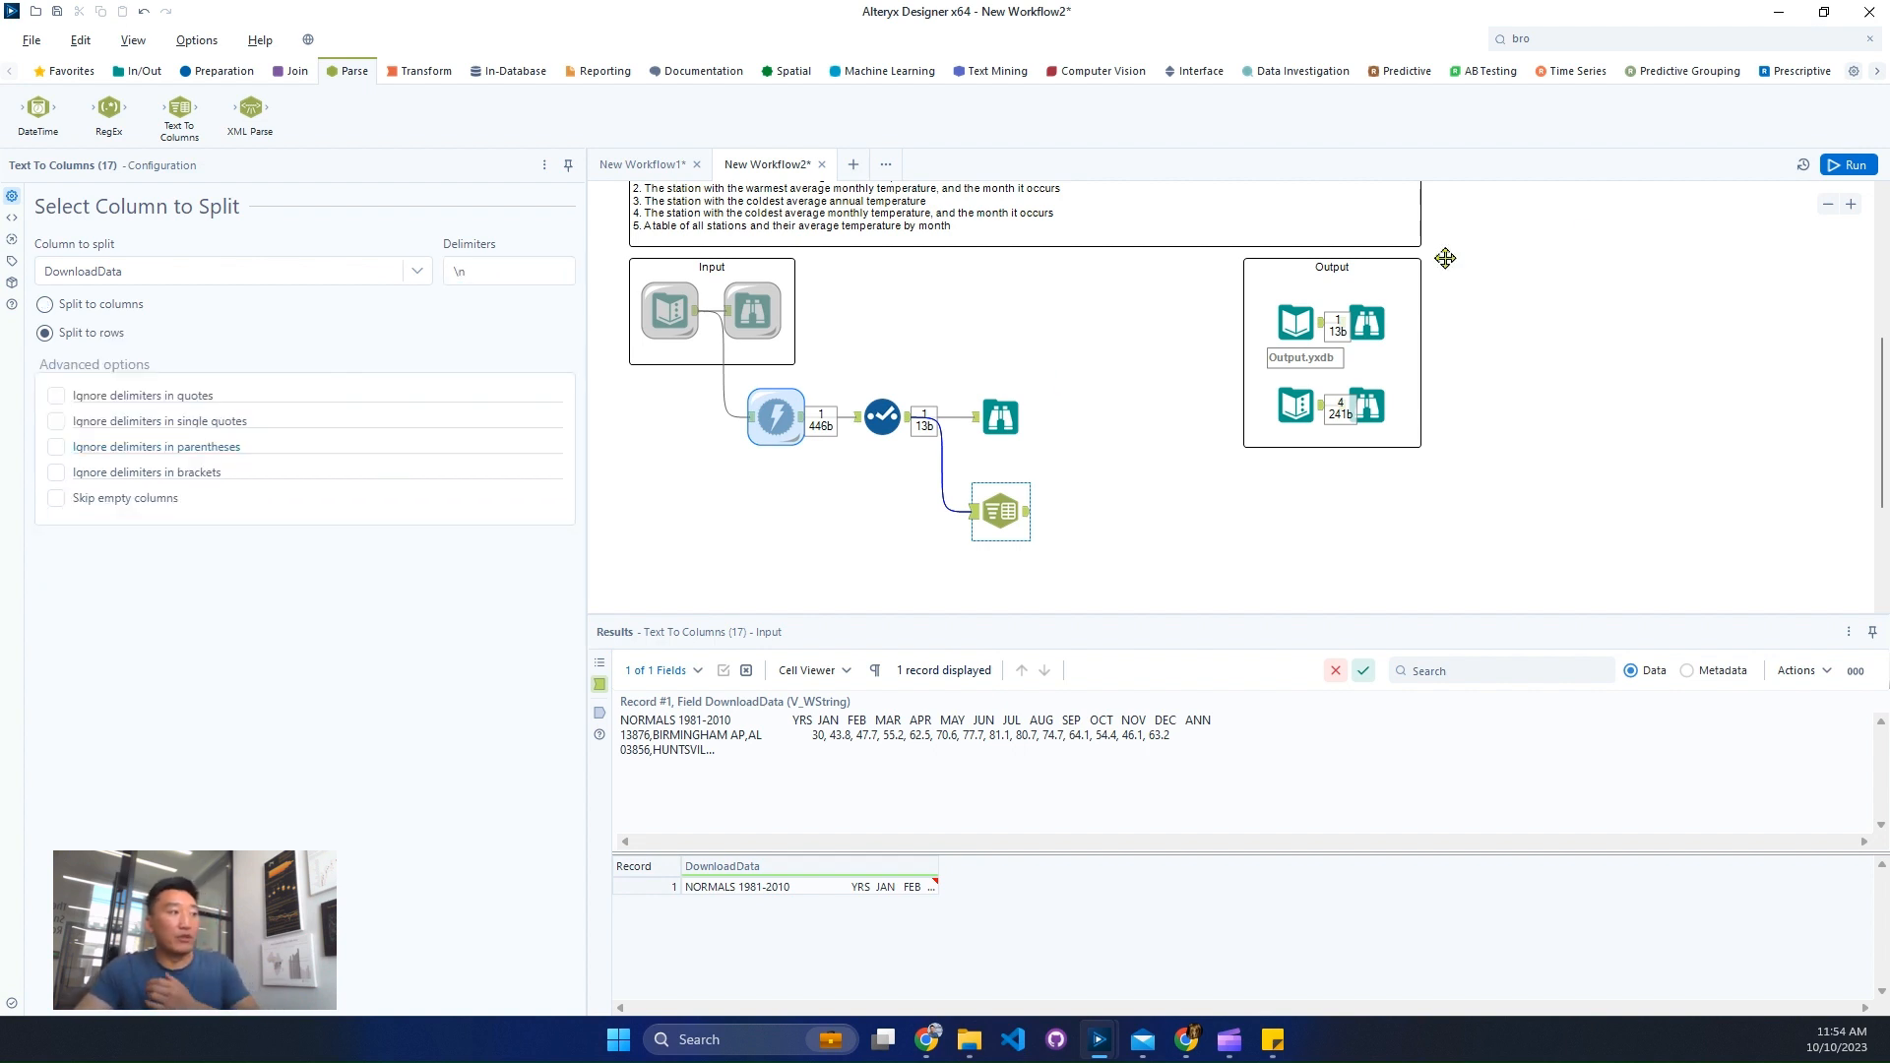
Step: Run the workflow and review the Text To Columns output rows in an enlarged results grid
left_click(1846, 169)
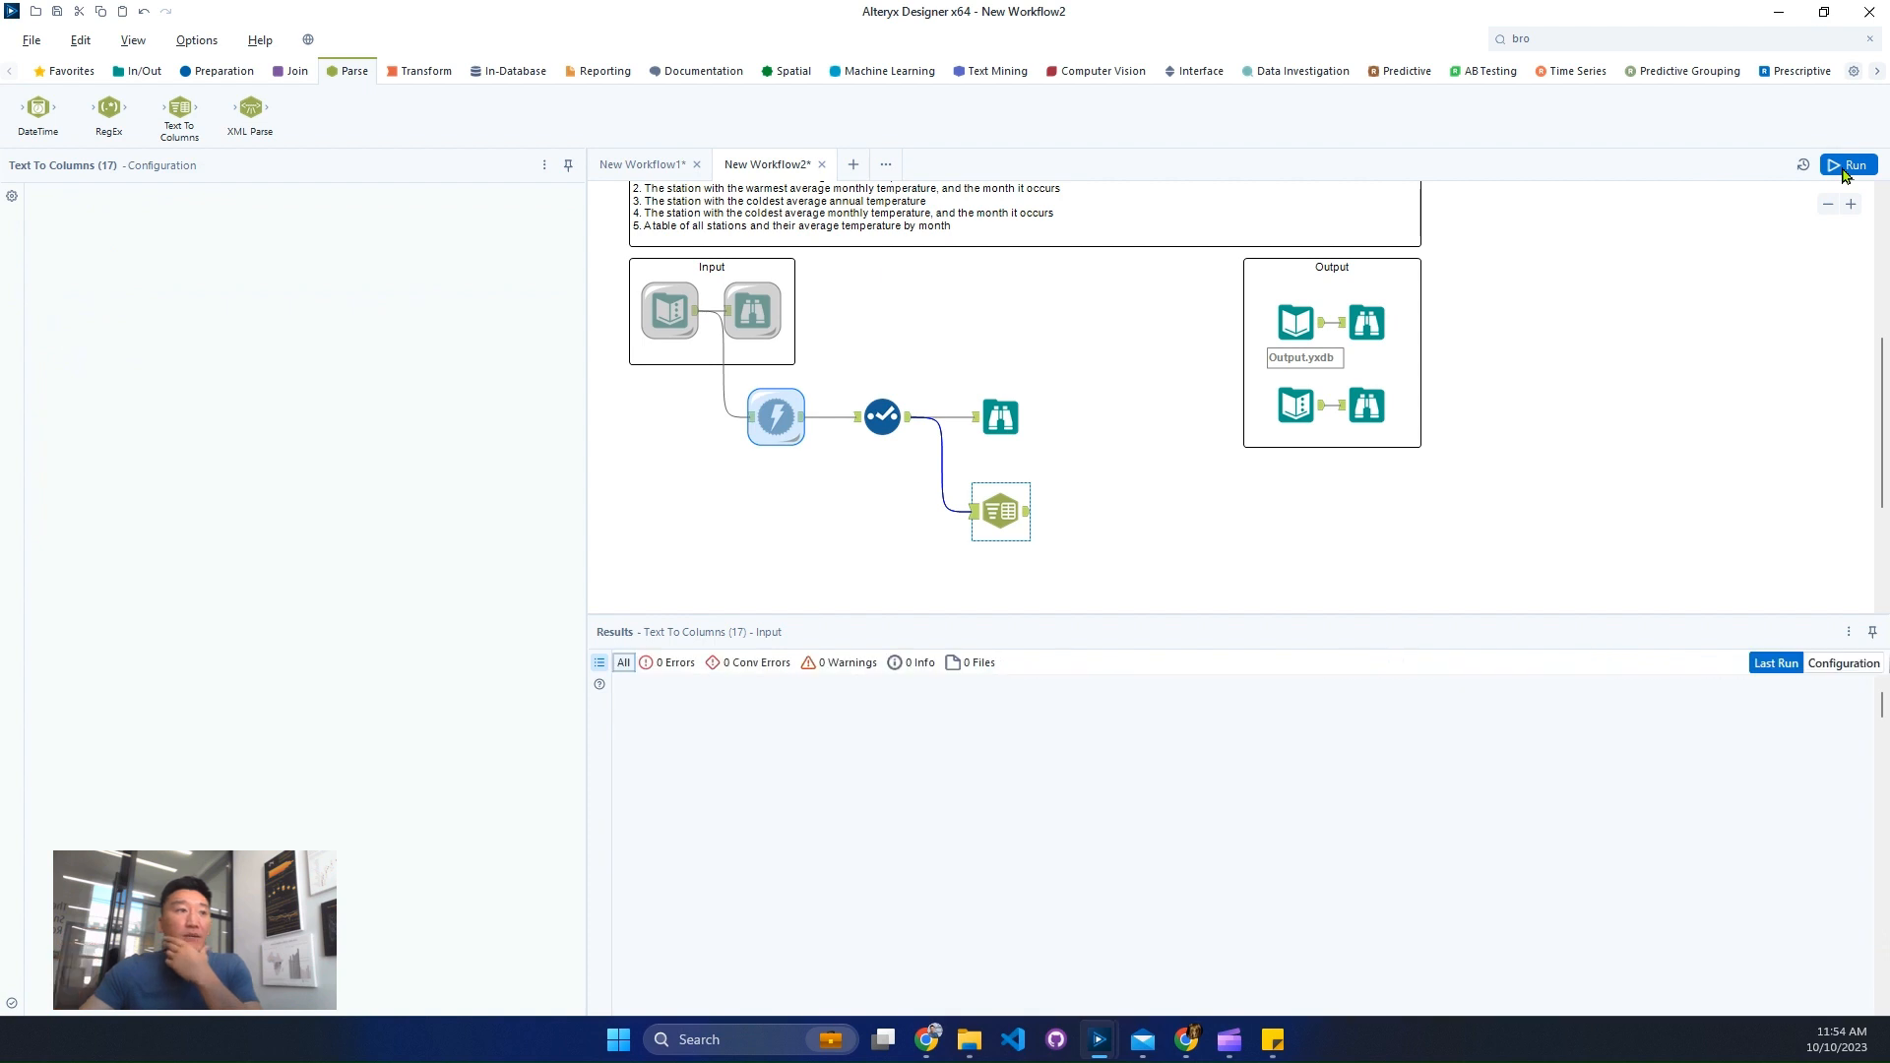
left_click(1000, 511)
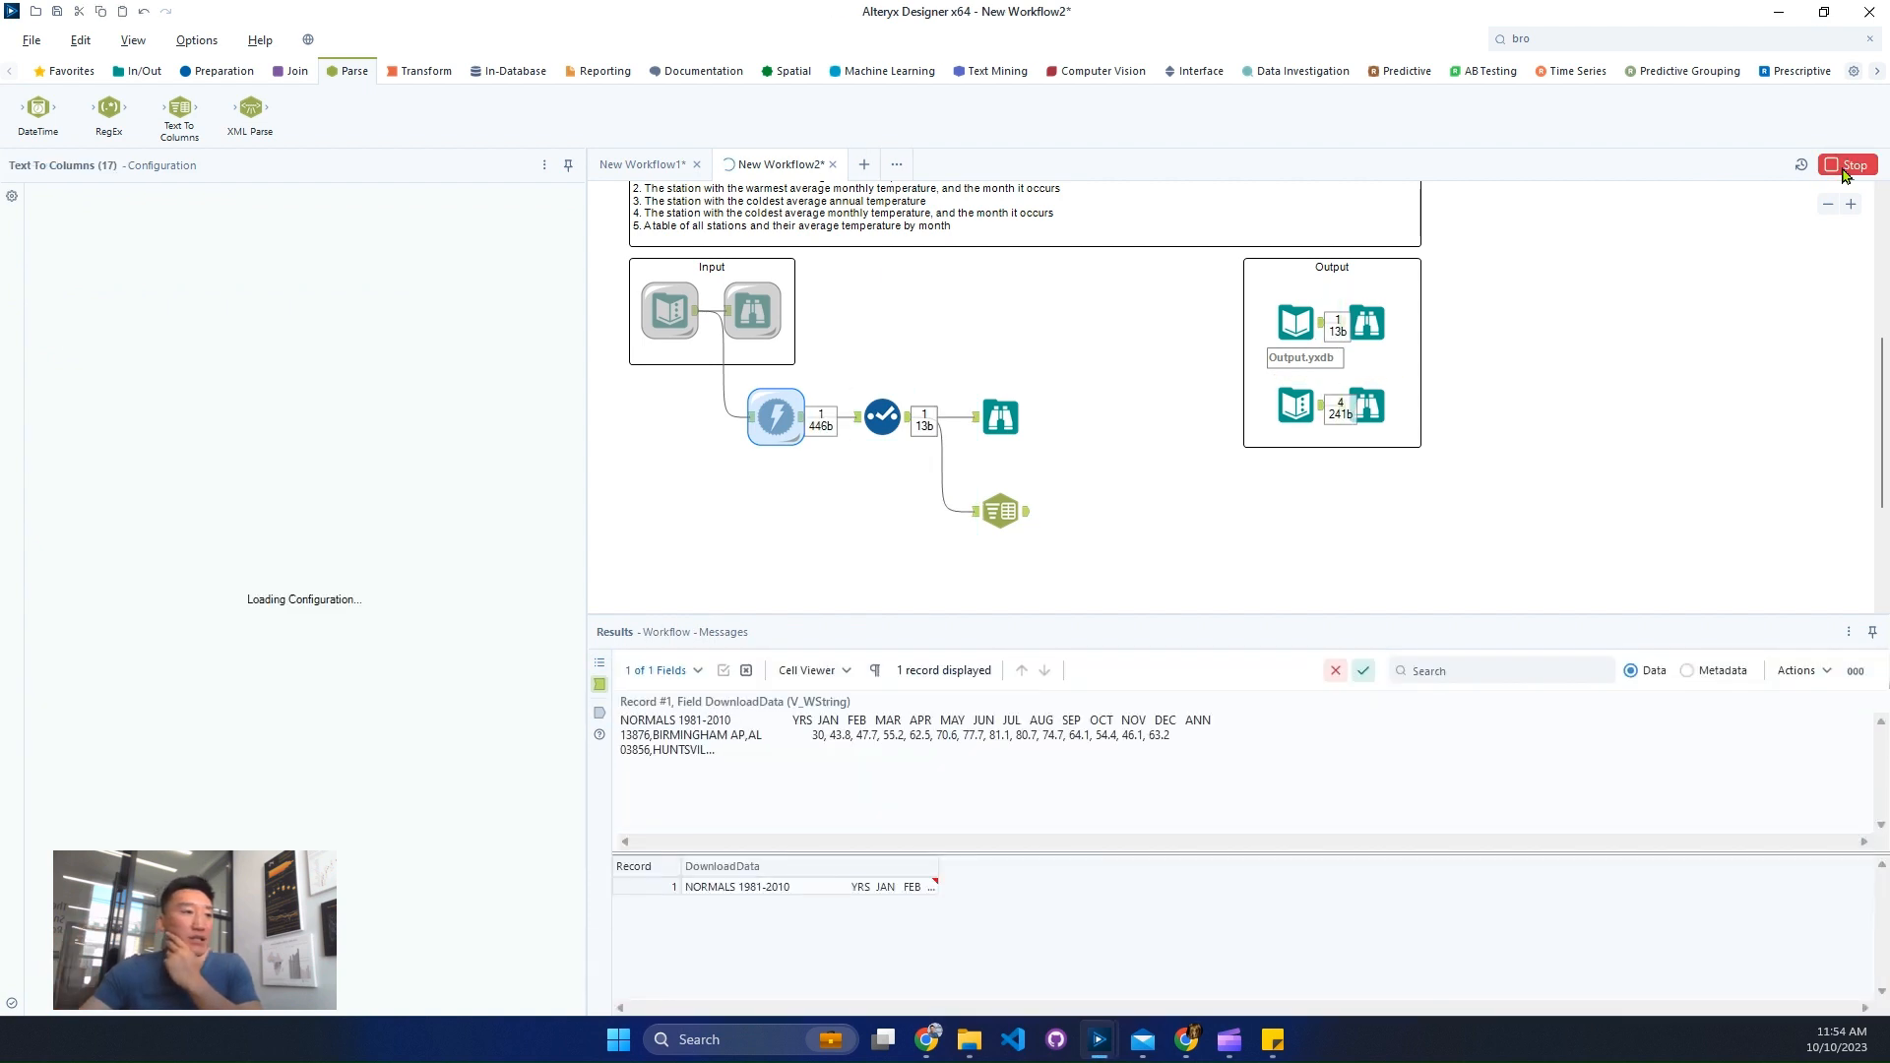
left_click(1032, 521)
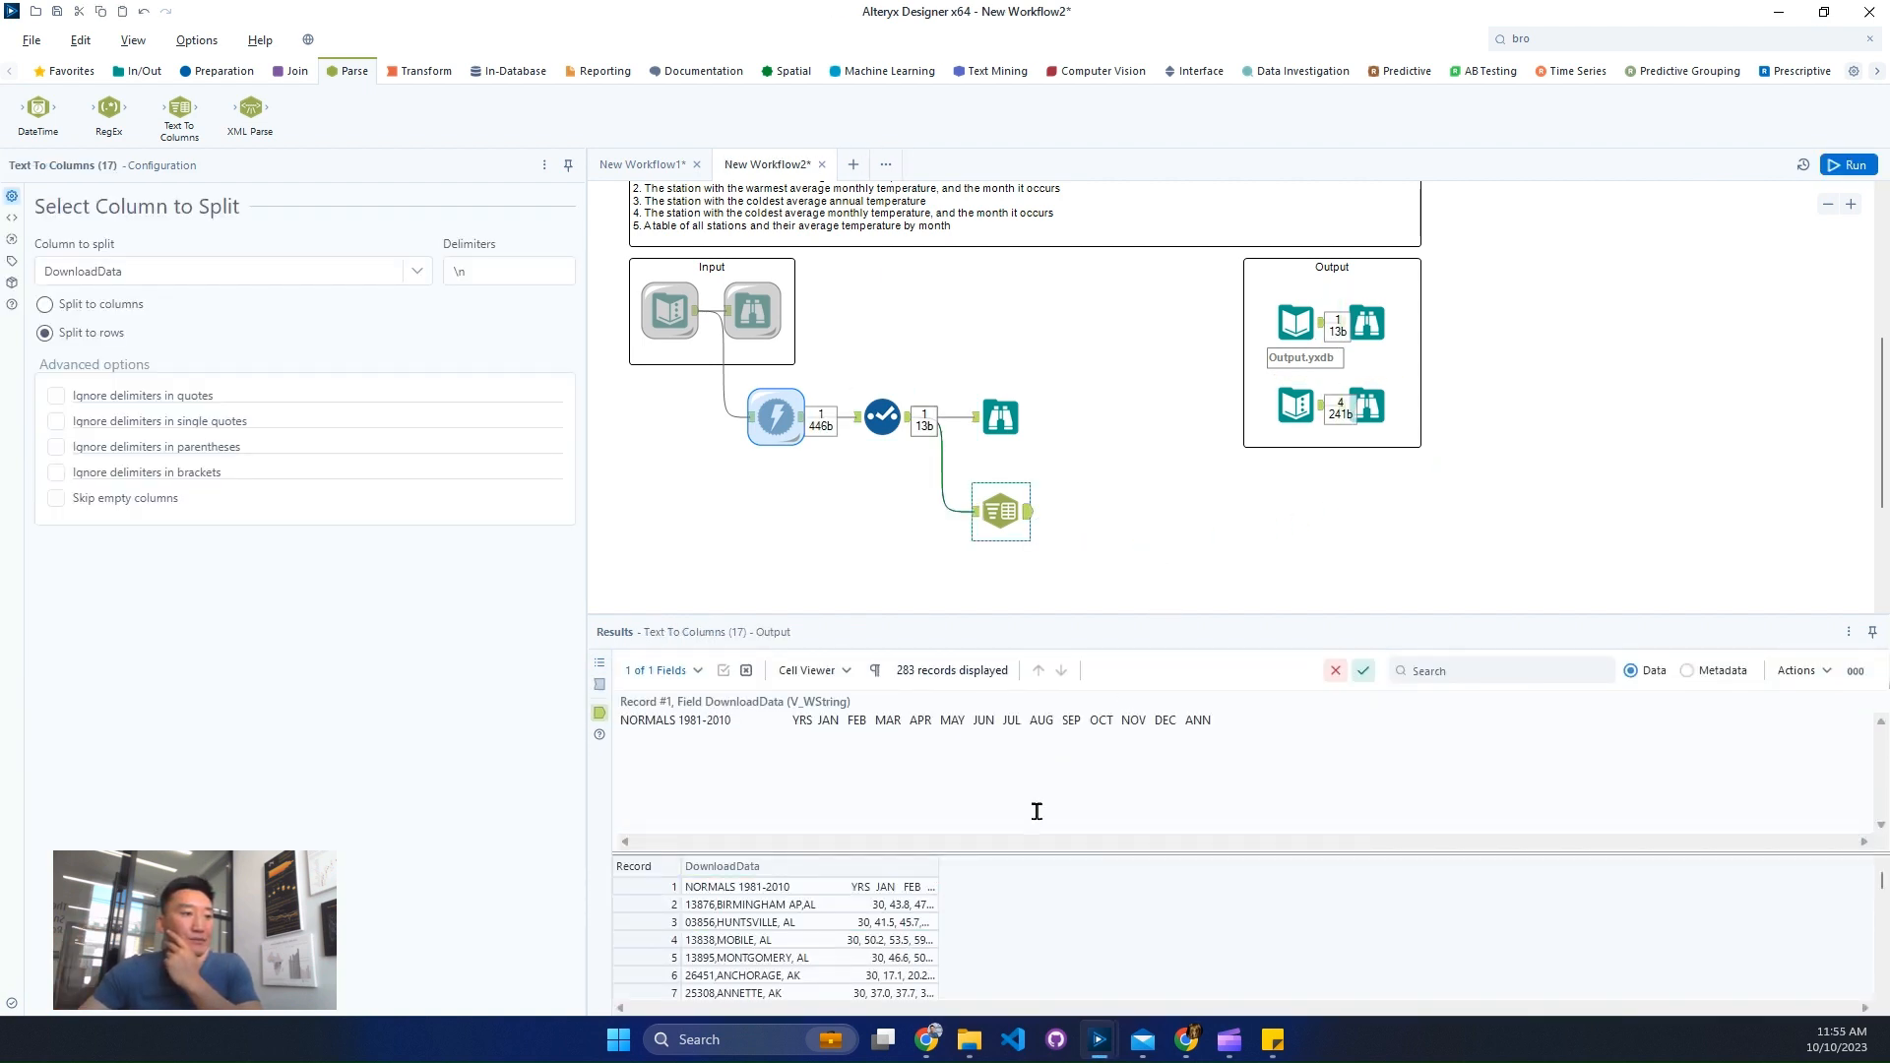
left_click_drag(1055, 852, 1054, 704)
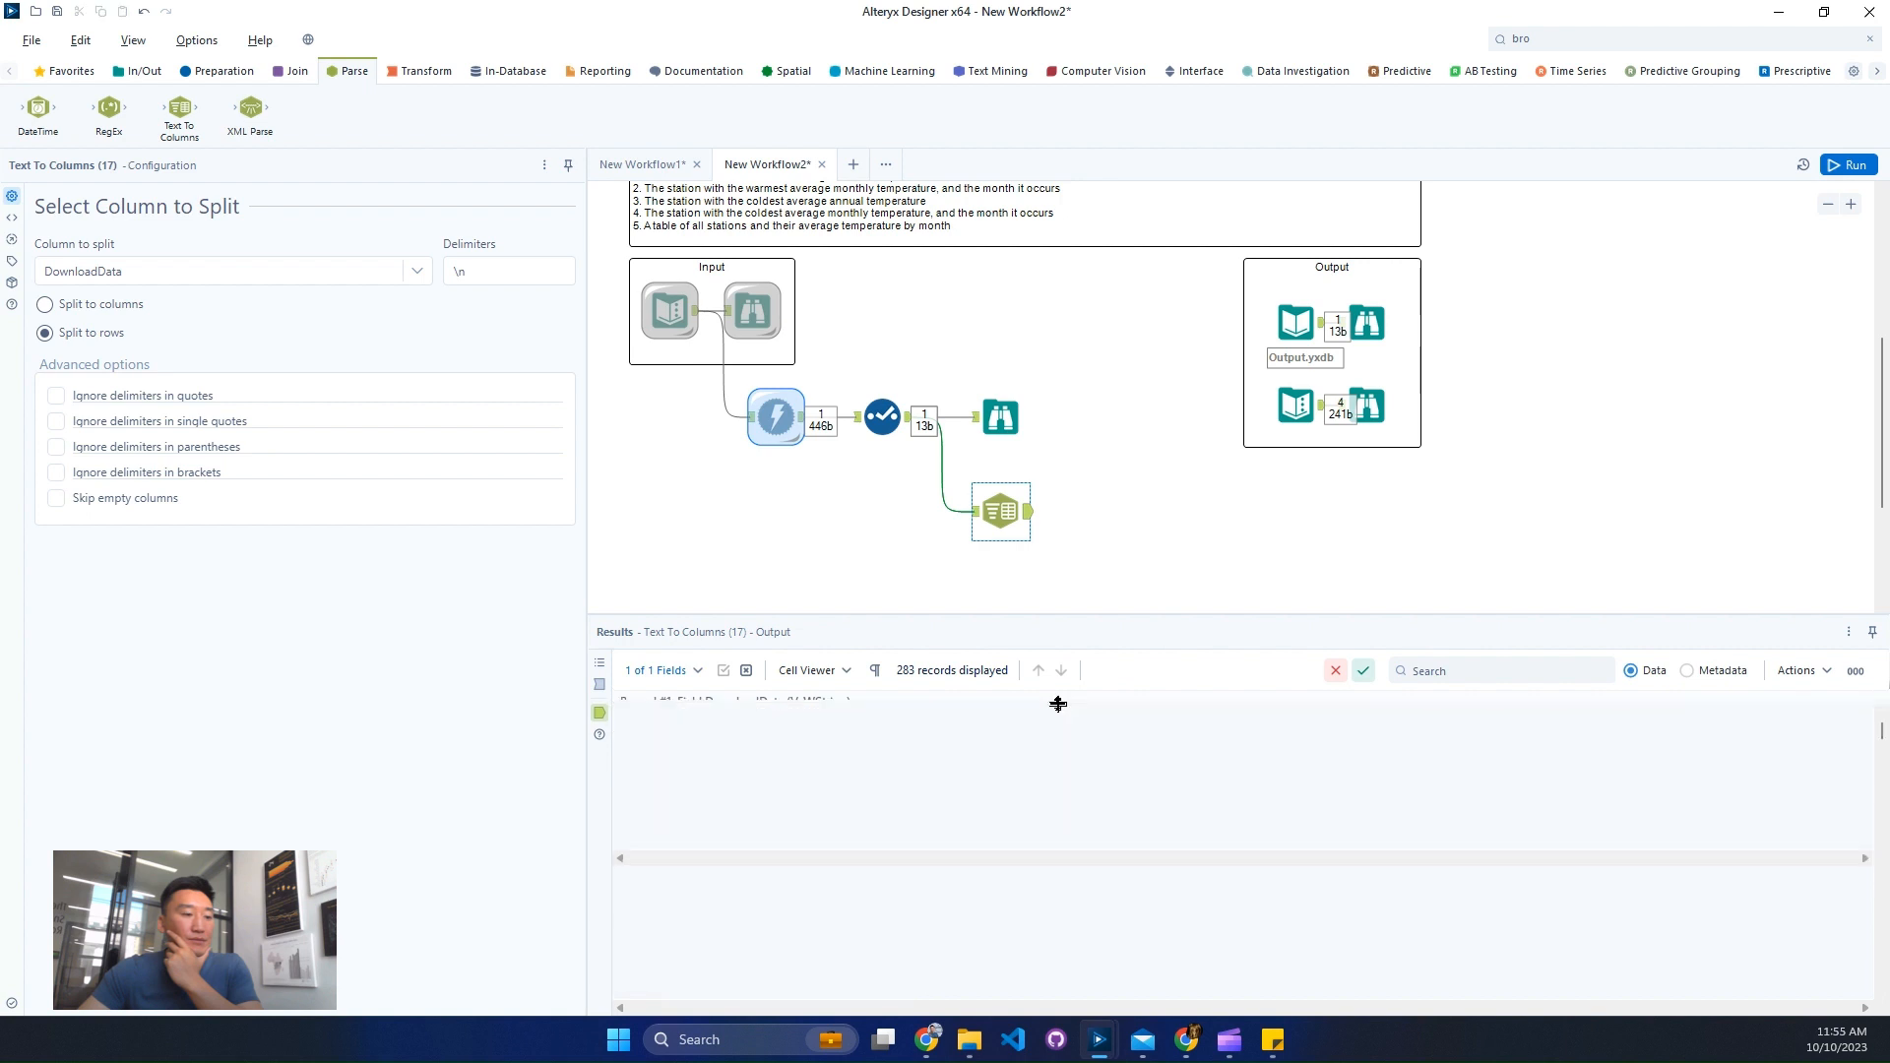
scroll(891, 879, "down", 6)
scroll(890, 879, "down", 6)
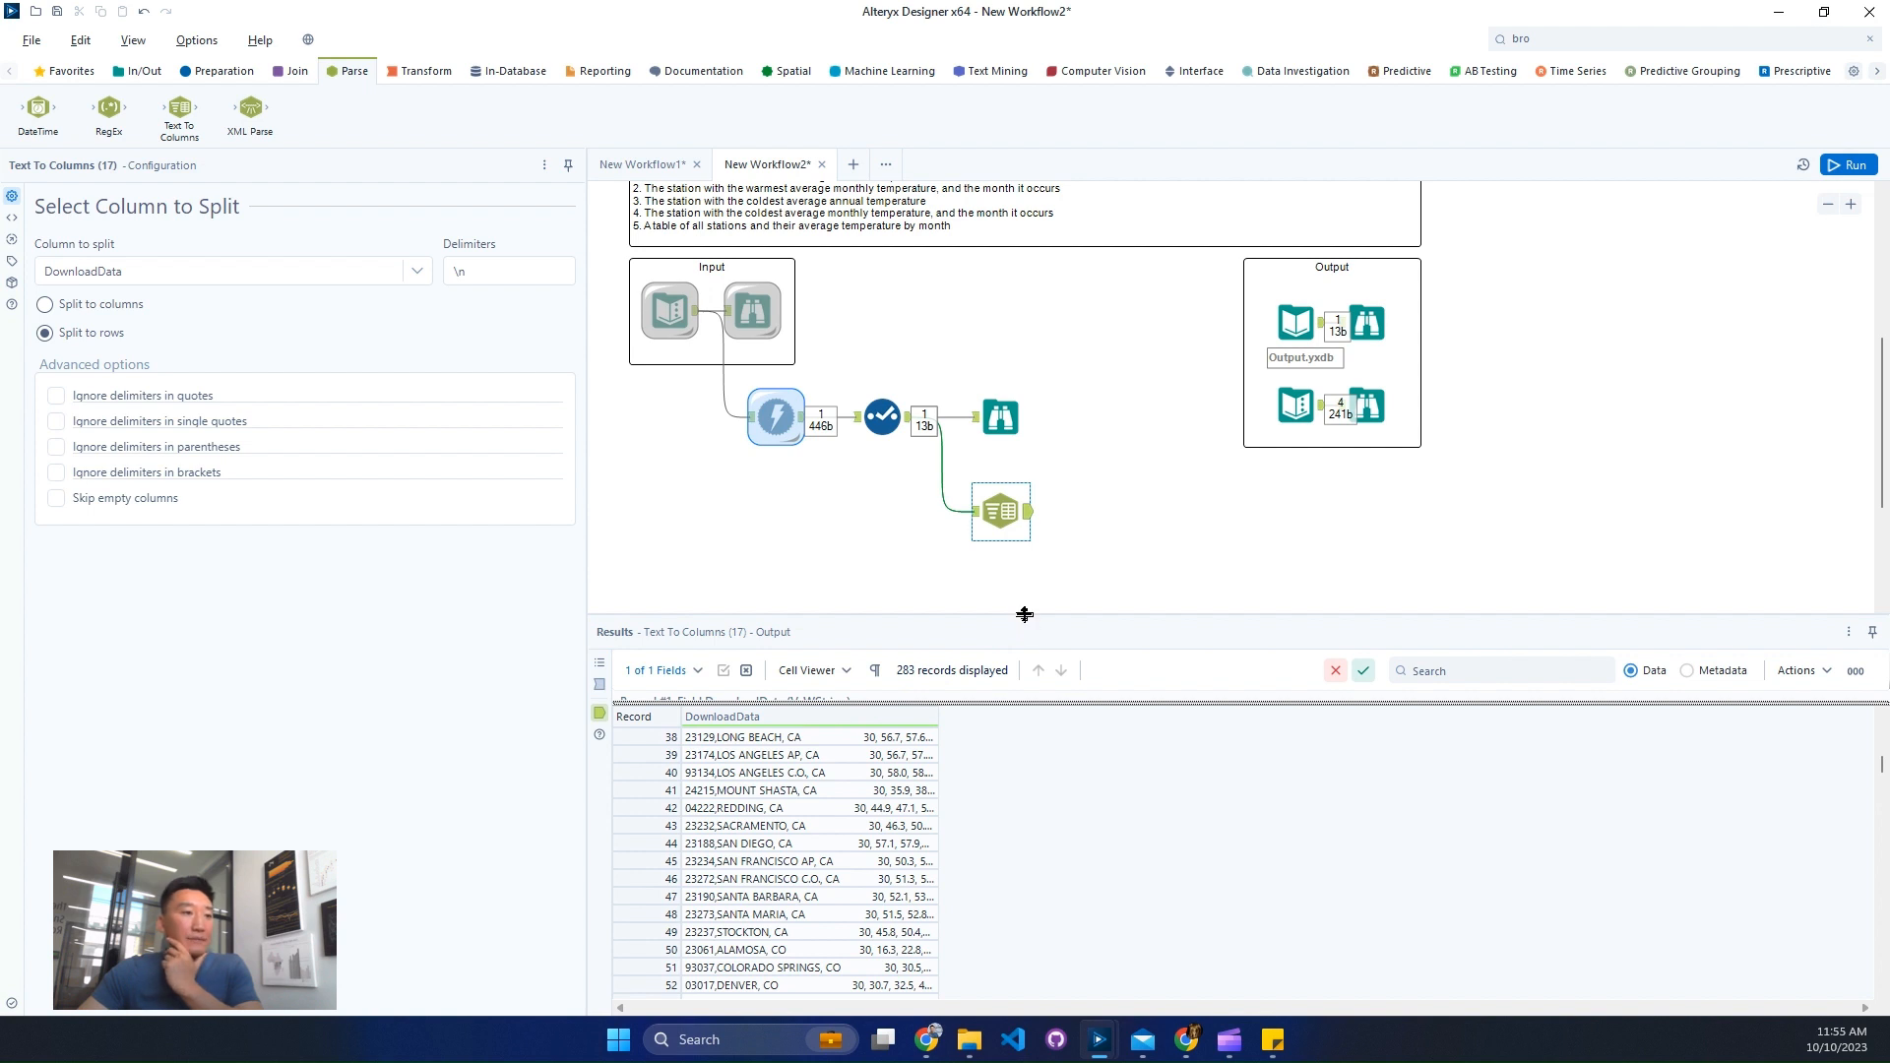
left_click_drag(1023, 614, 1037, 547)
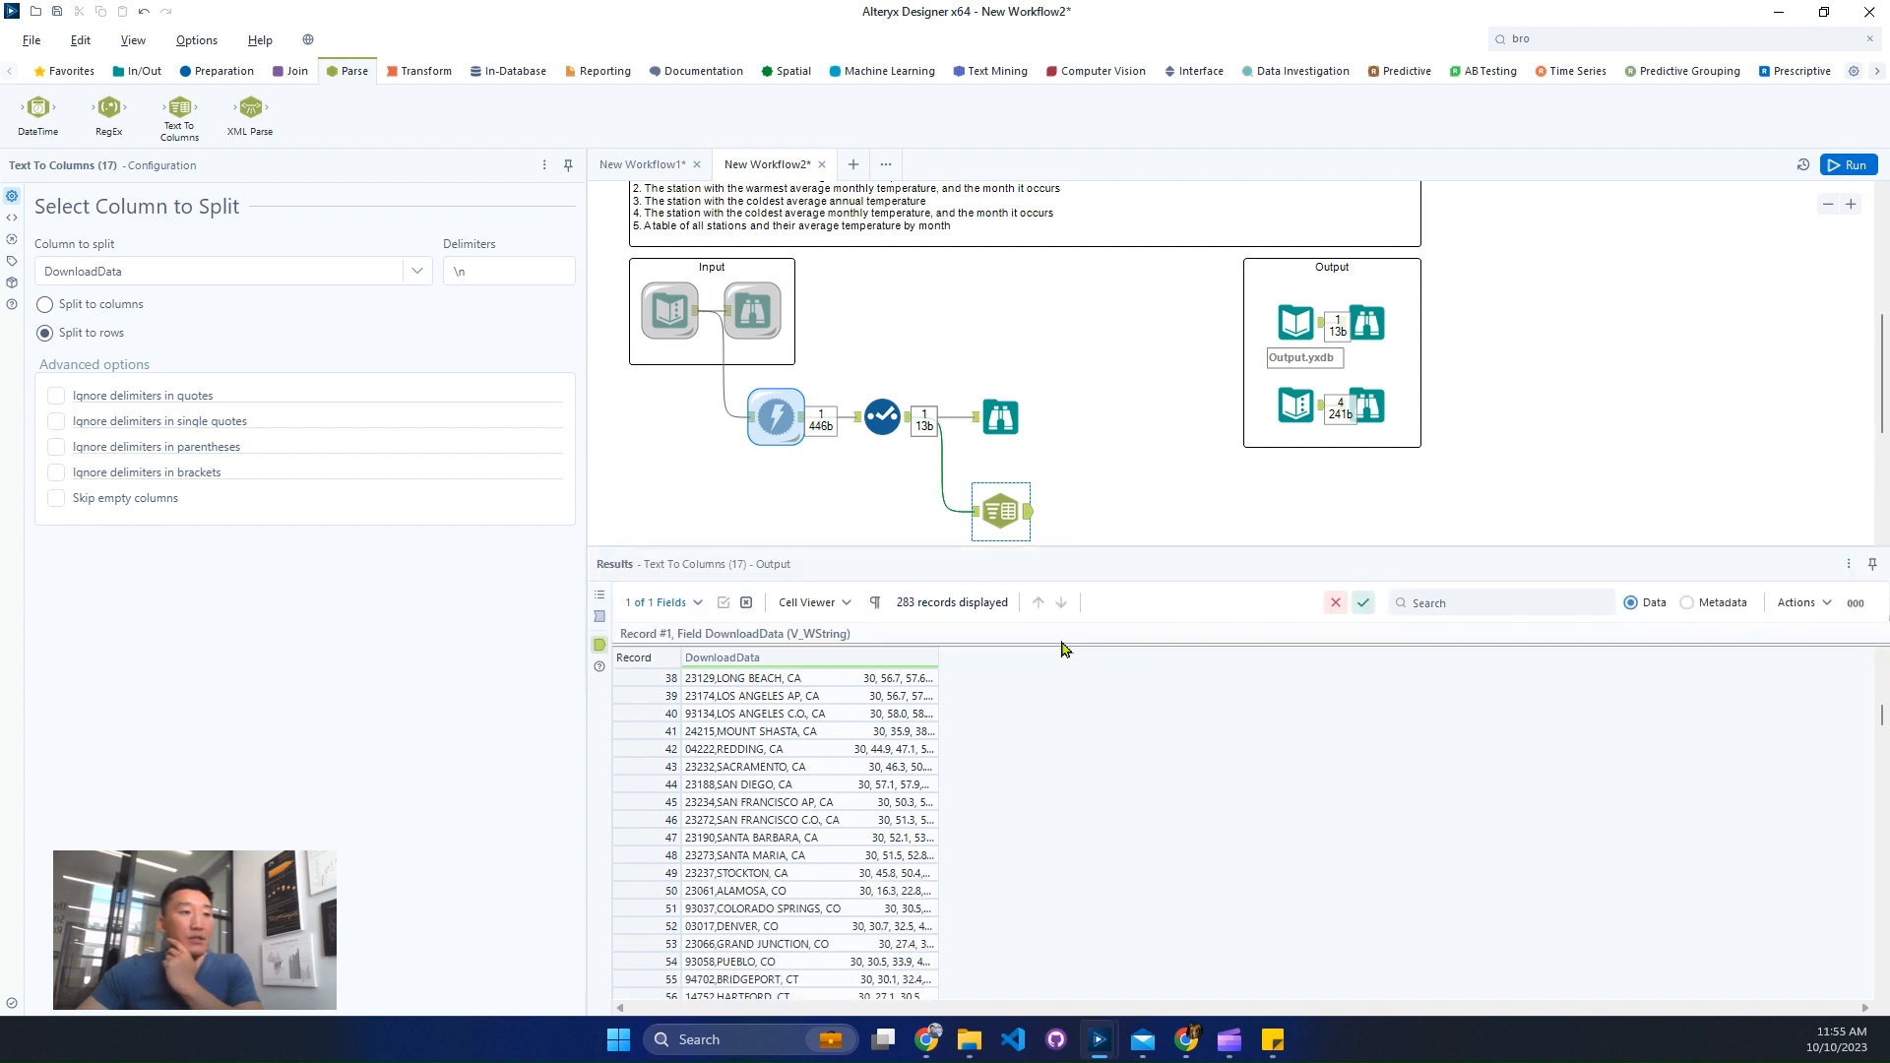
left_click_drag(1059, 641, 1068, 635)
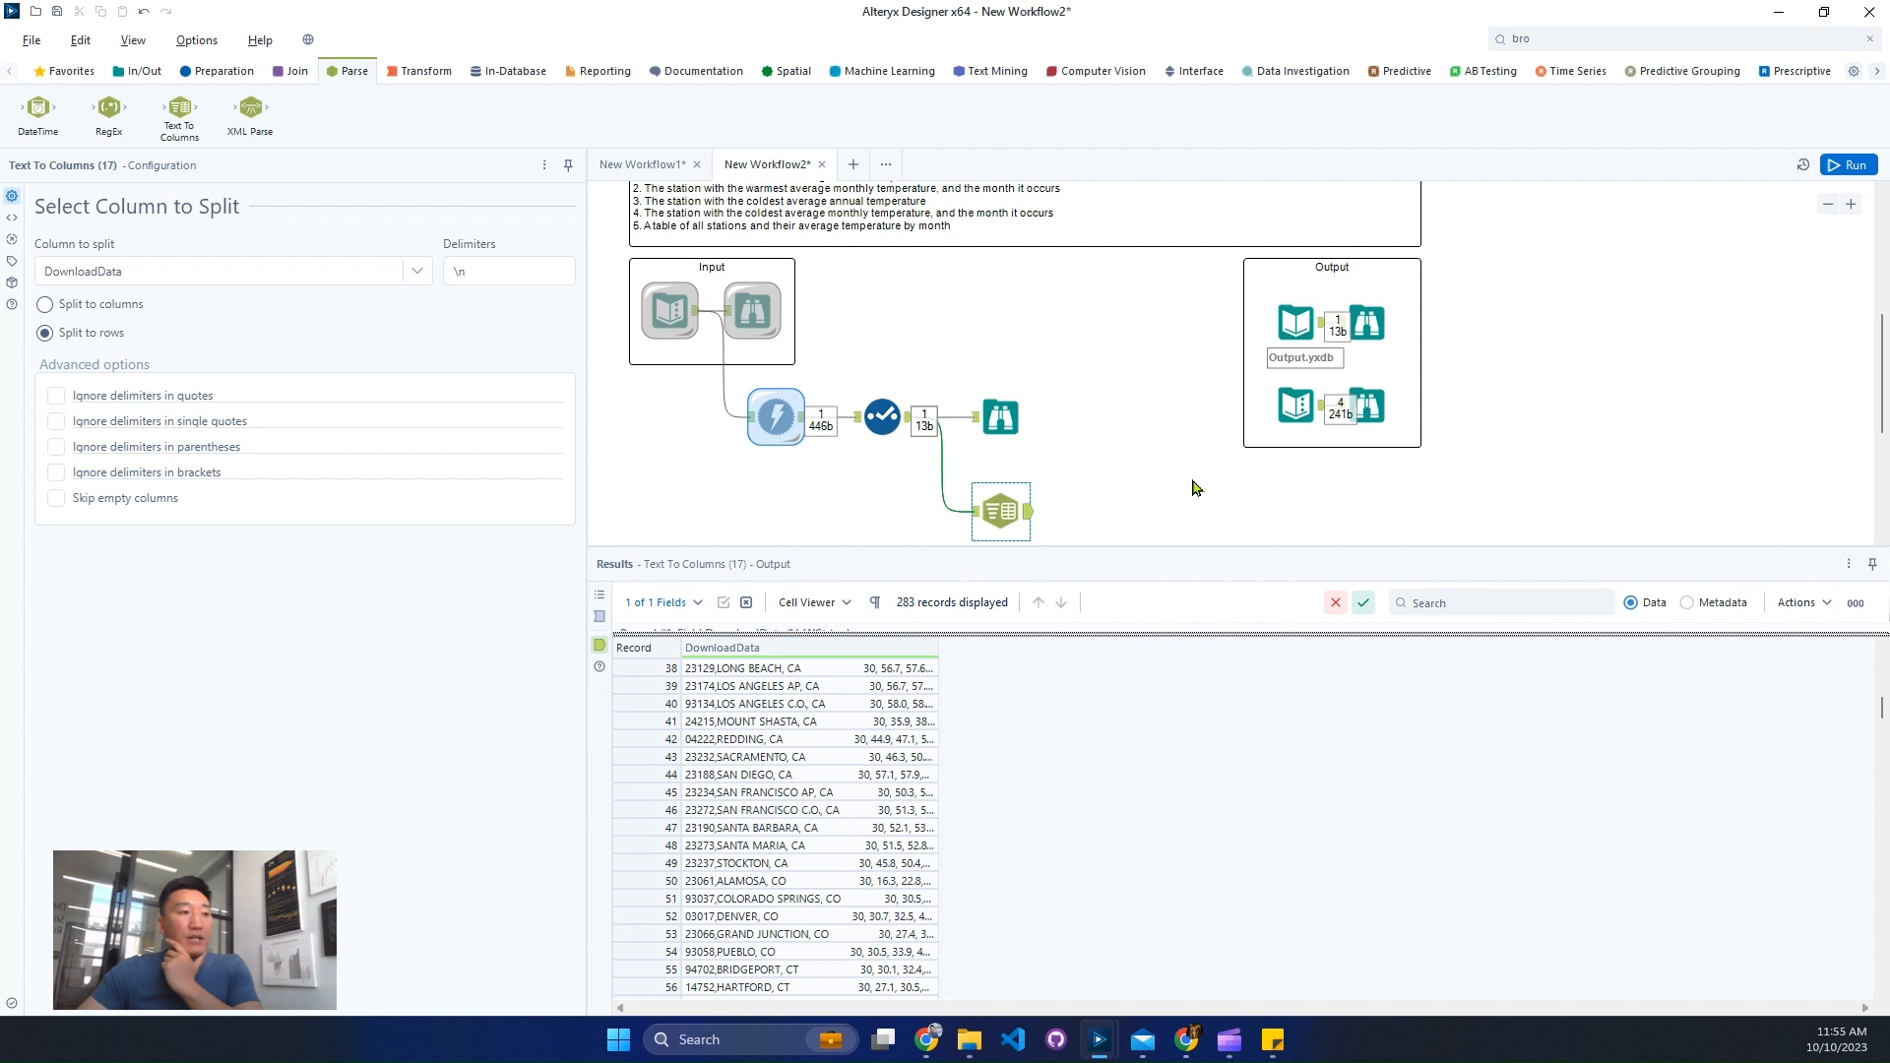
Step: Add a Record ID tool after the Text To Columns tool and run the workflow
scroll(1194, 488, "down", 3)
left_click(210, 74)
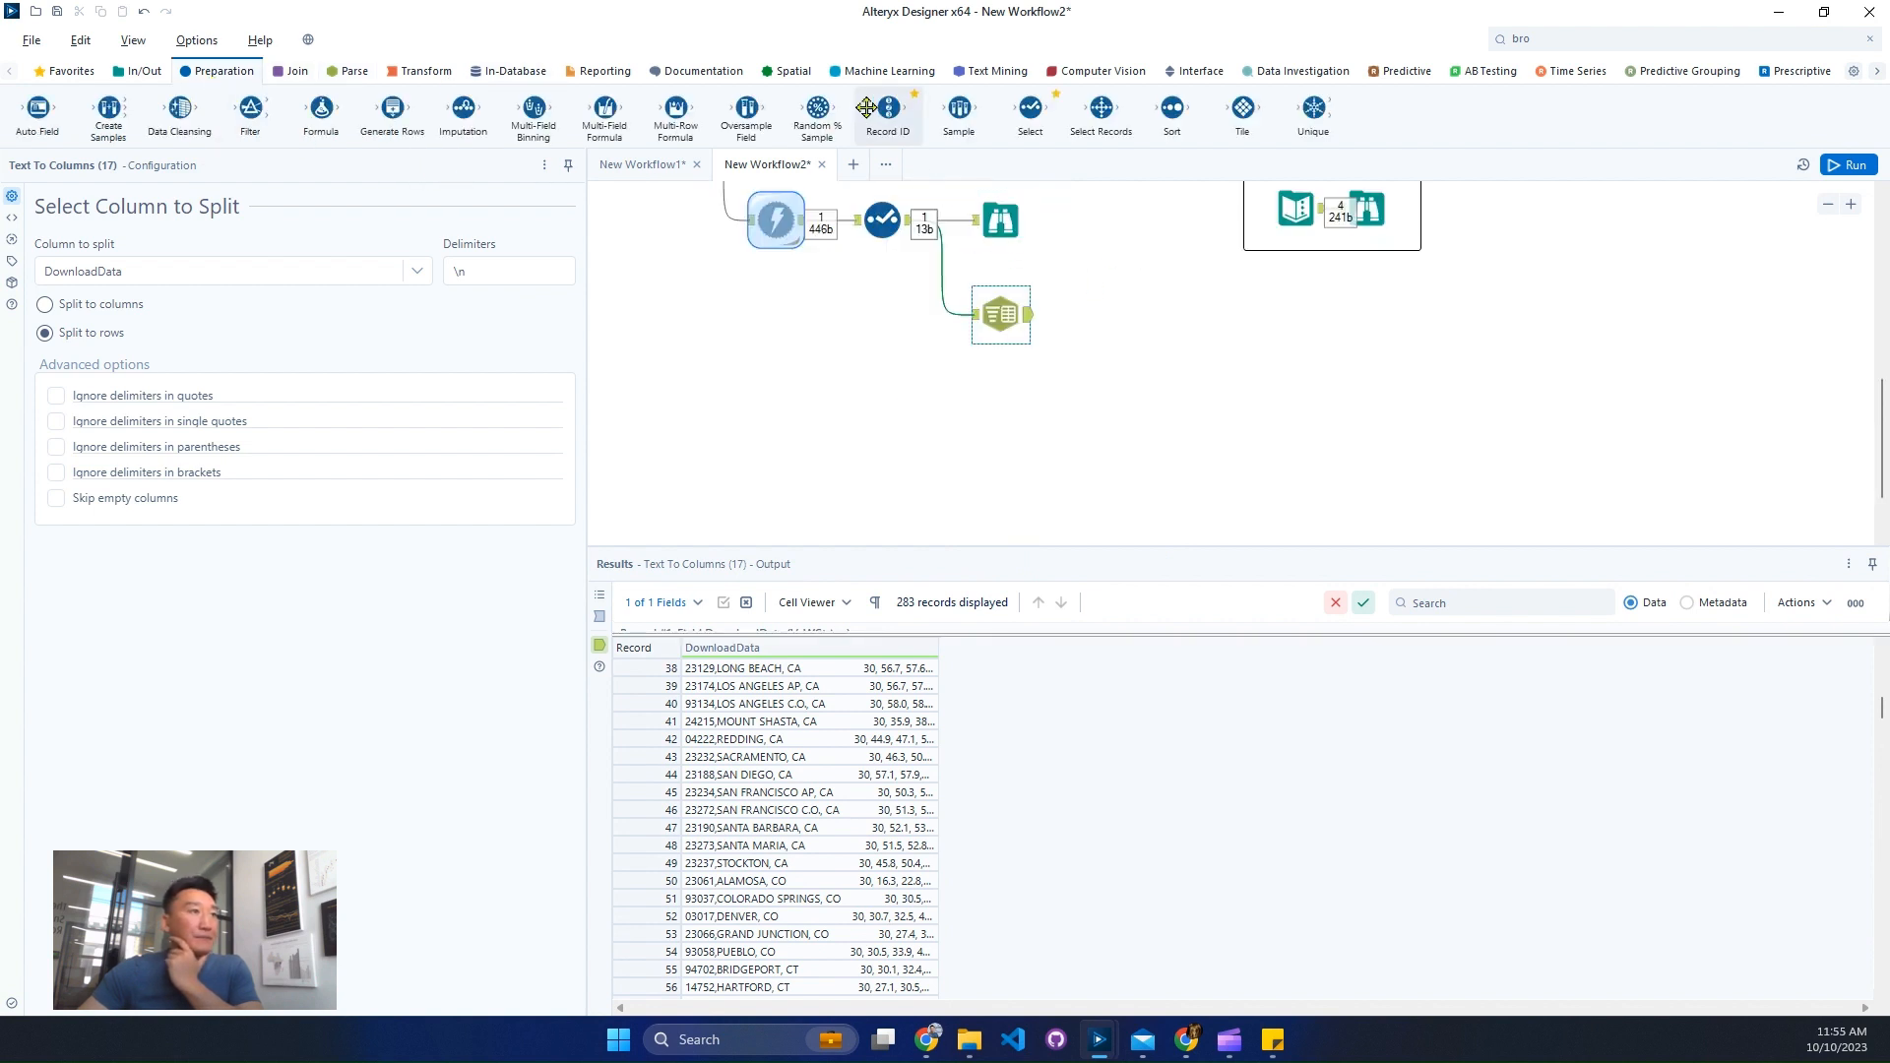
left_click_drag(866, 106, 1105, 316)
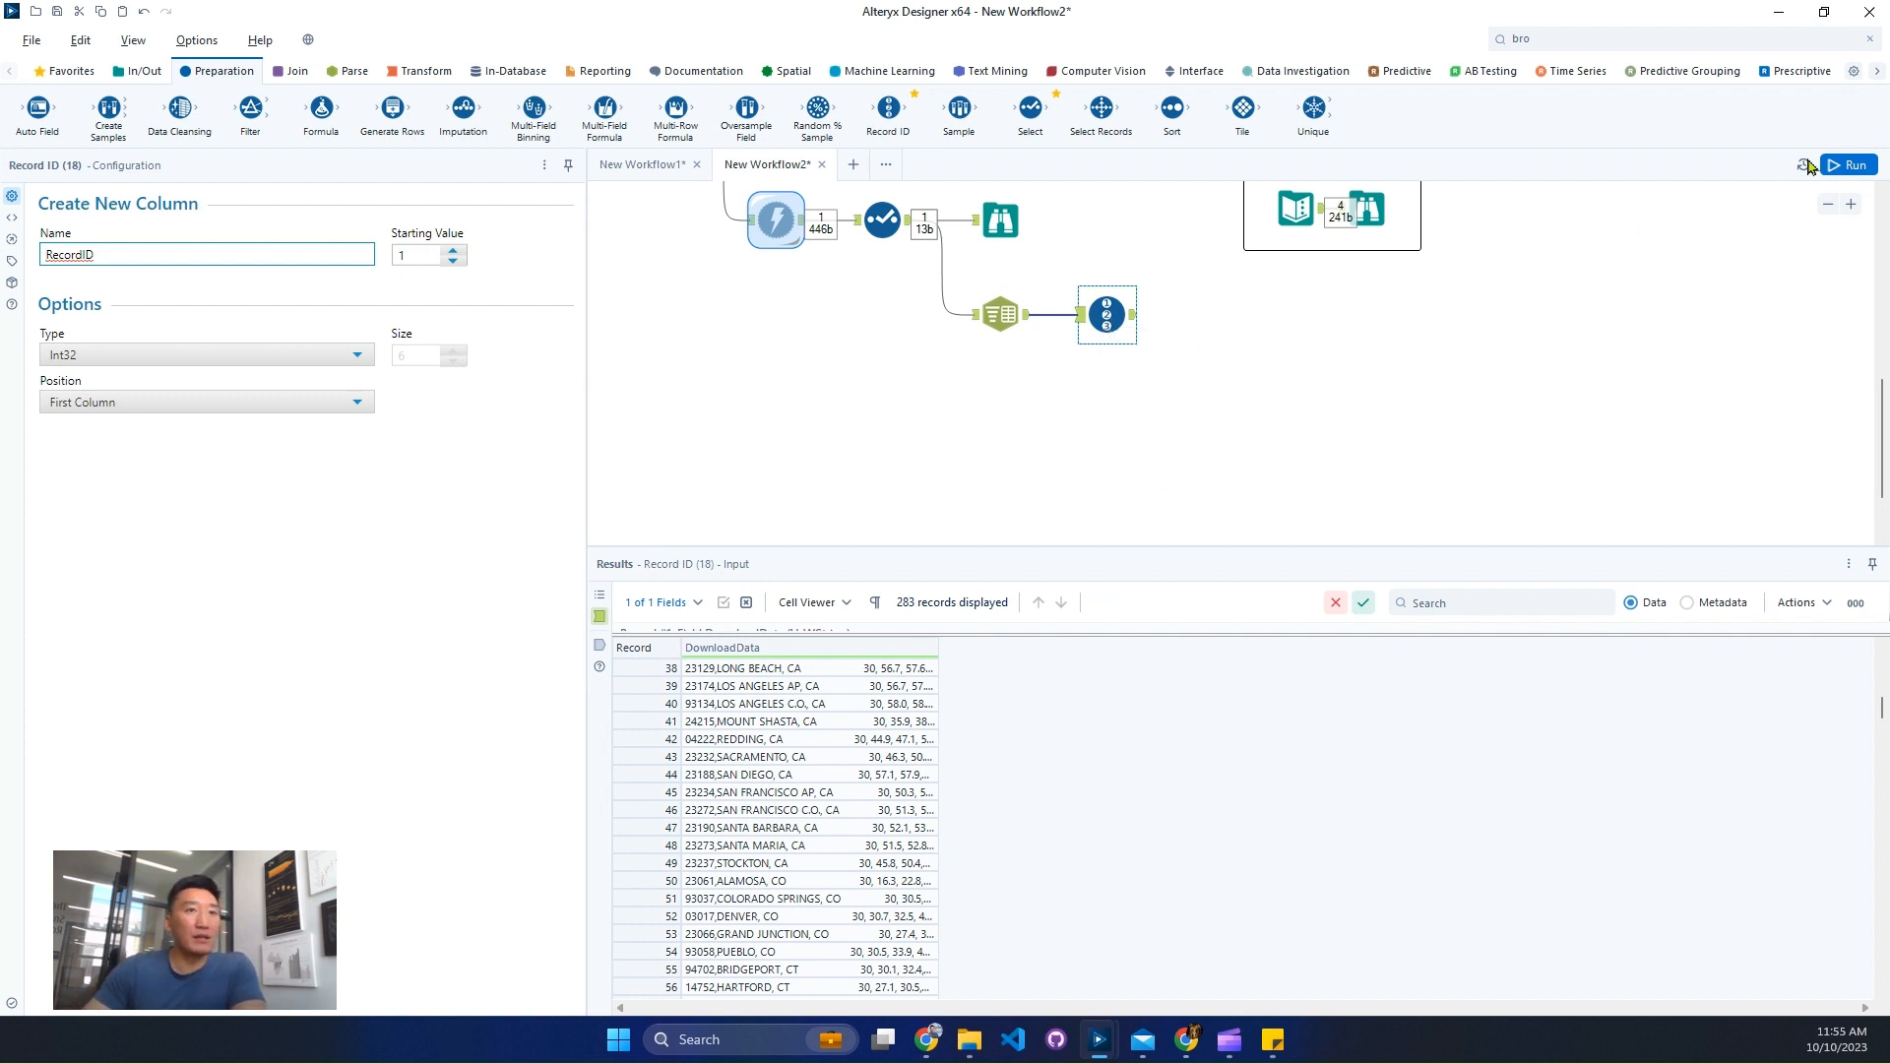
left_click(1855, 164)
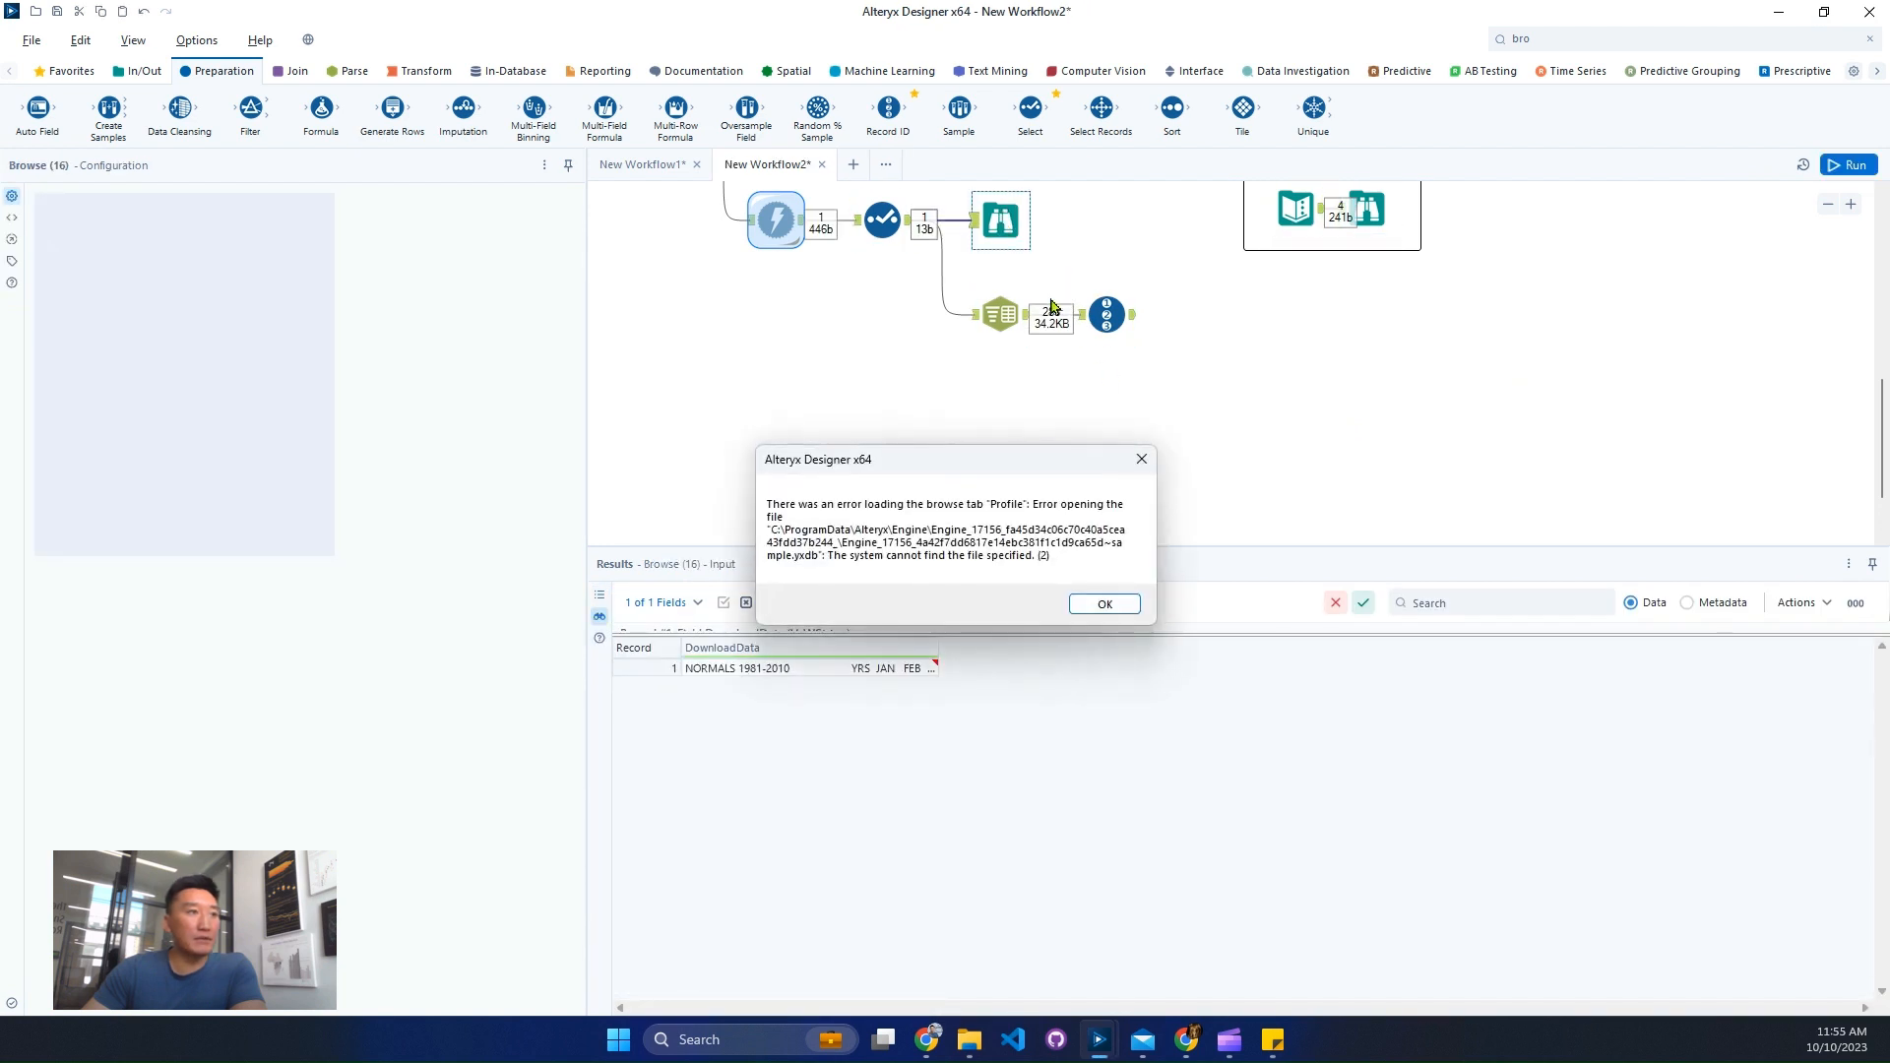
left_click(1099, 600)
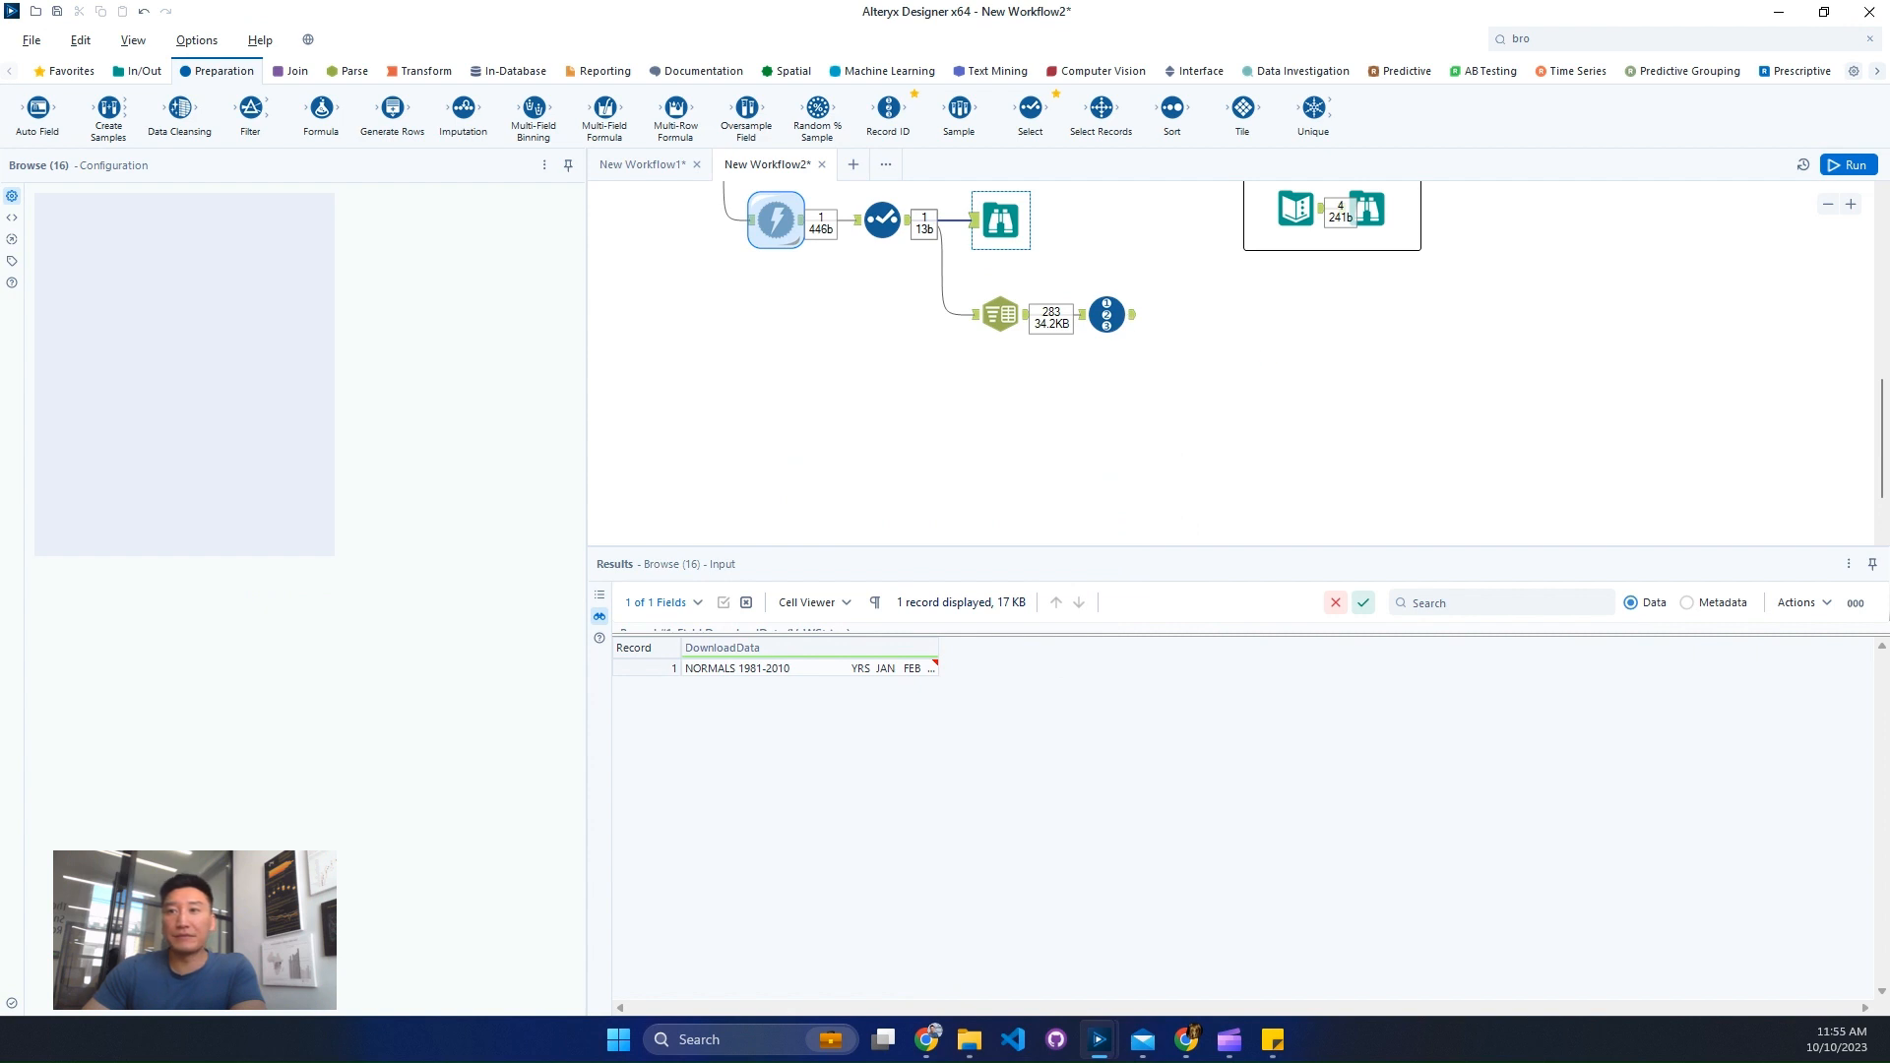
Step: Compare the header row with the station rows in the Record ID output, widening the DownloadData column to show the full text
left_click(1127, 315)
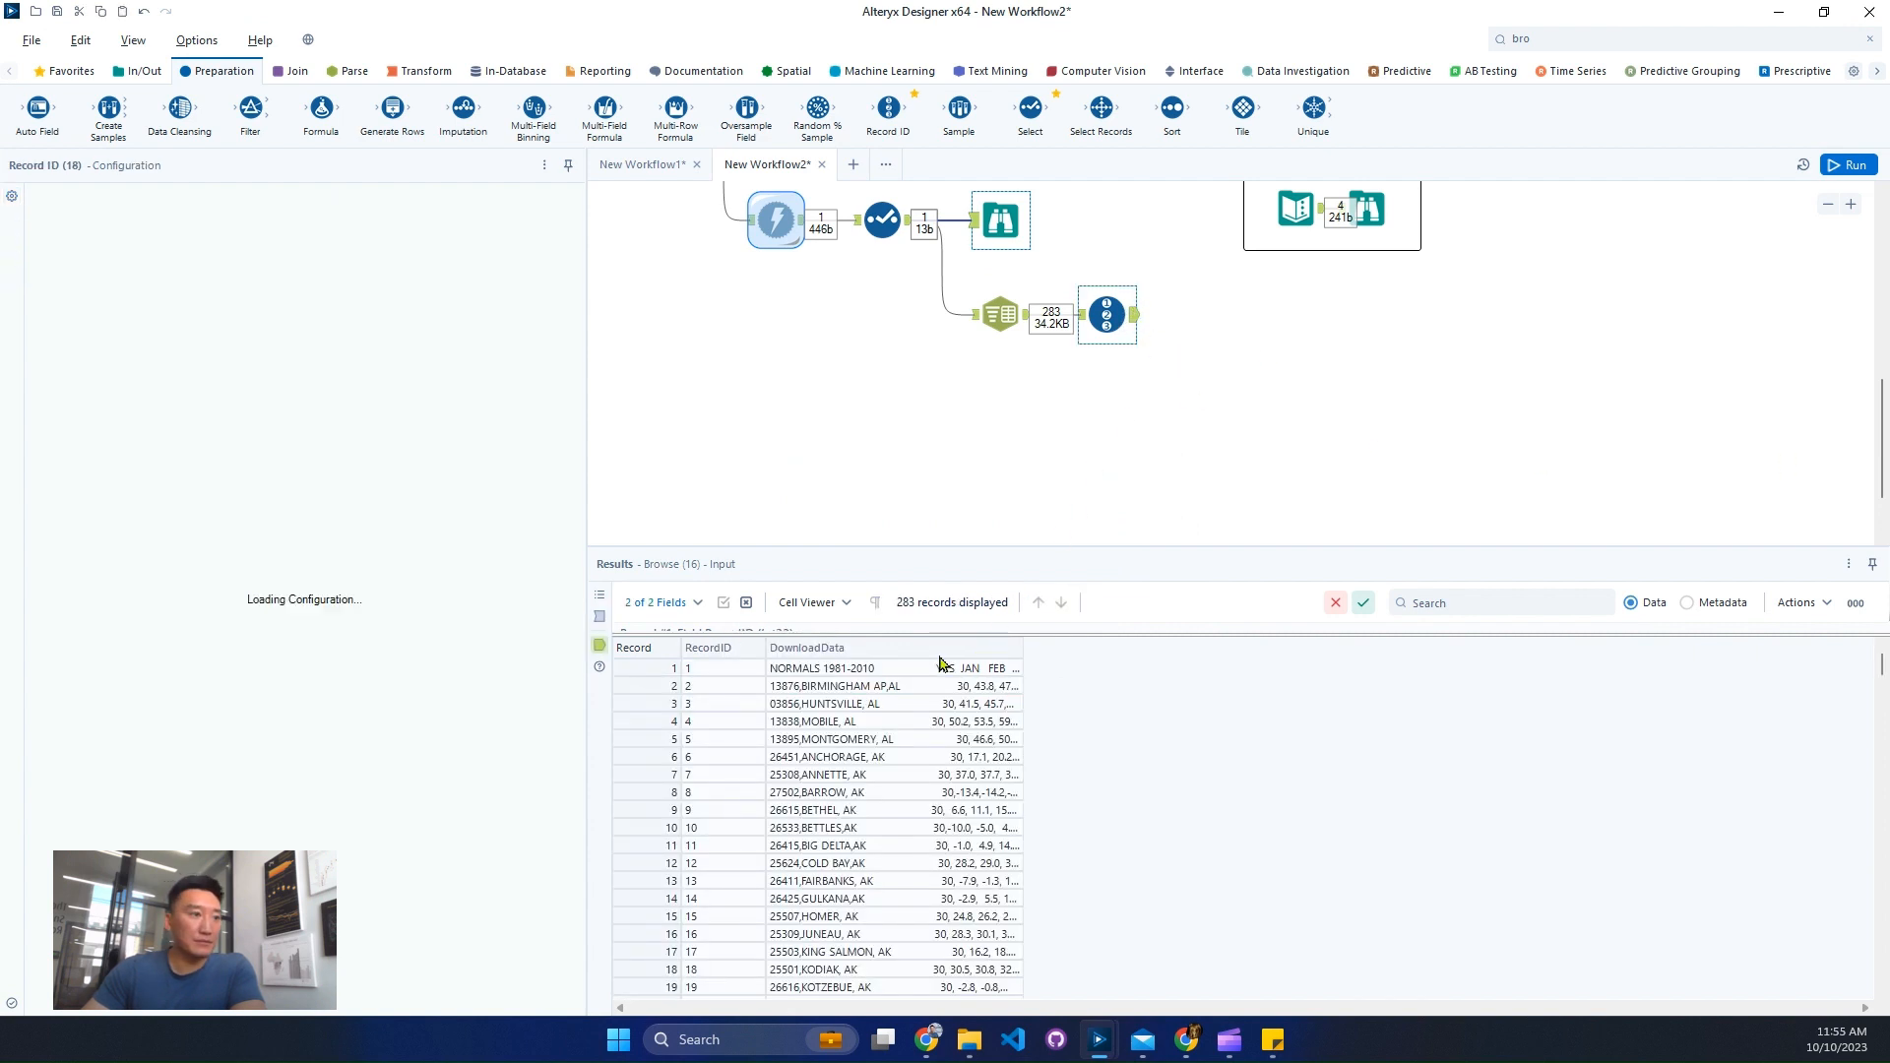
left_click(972, 669)
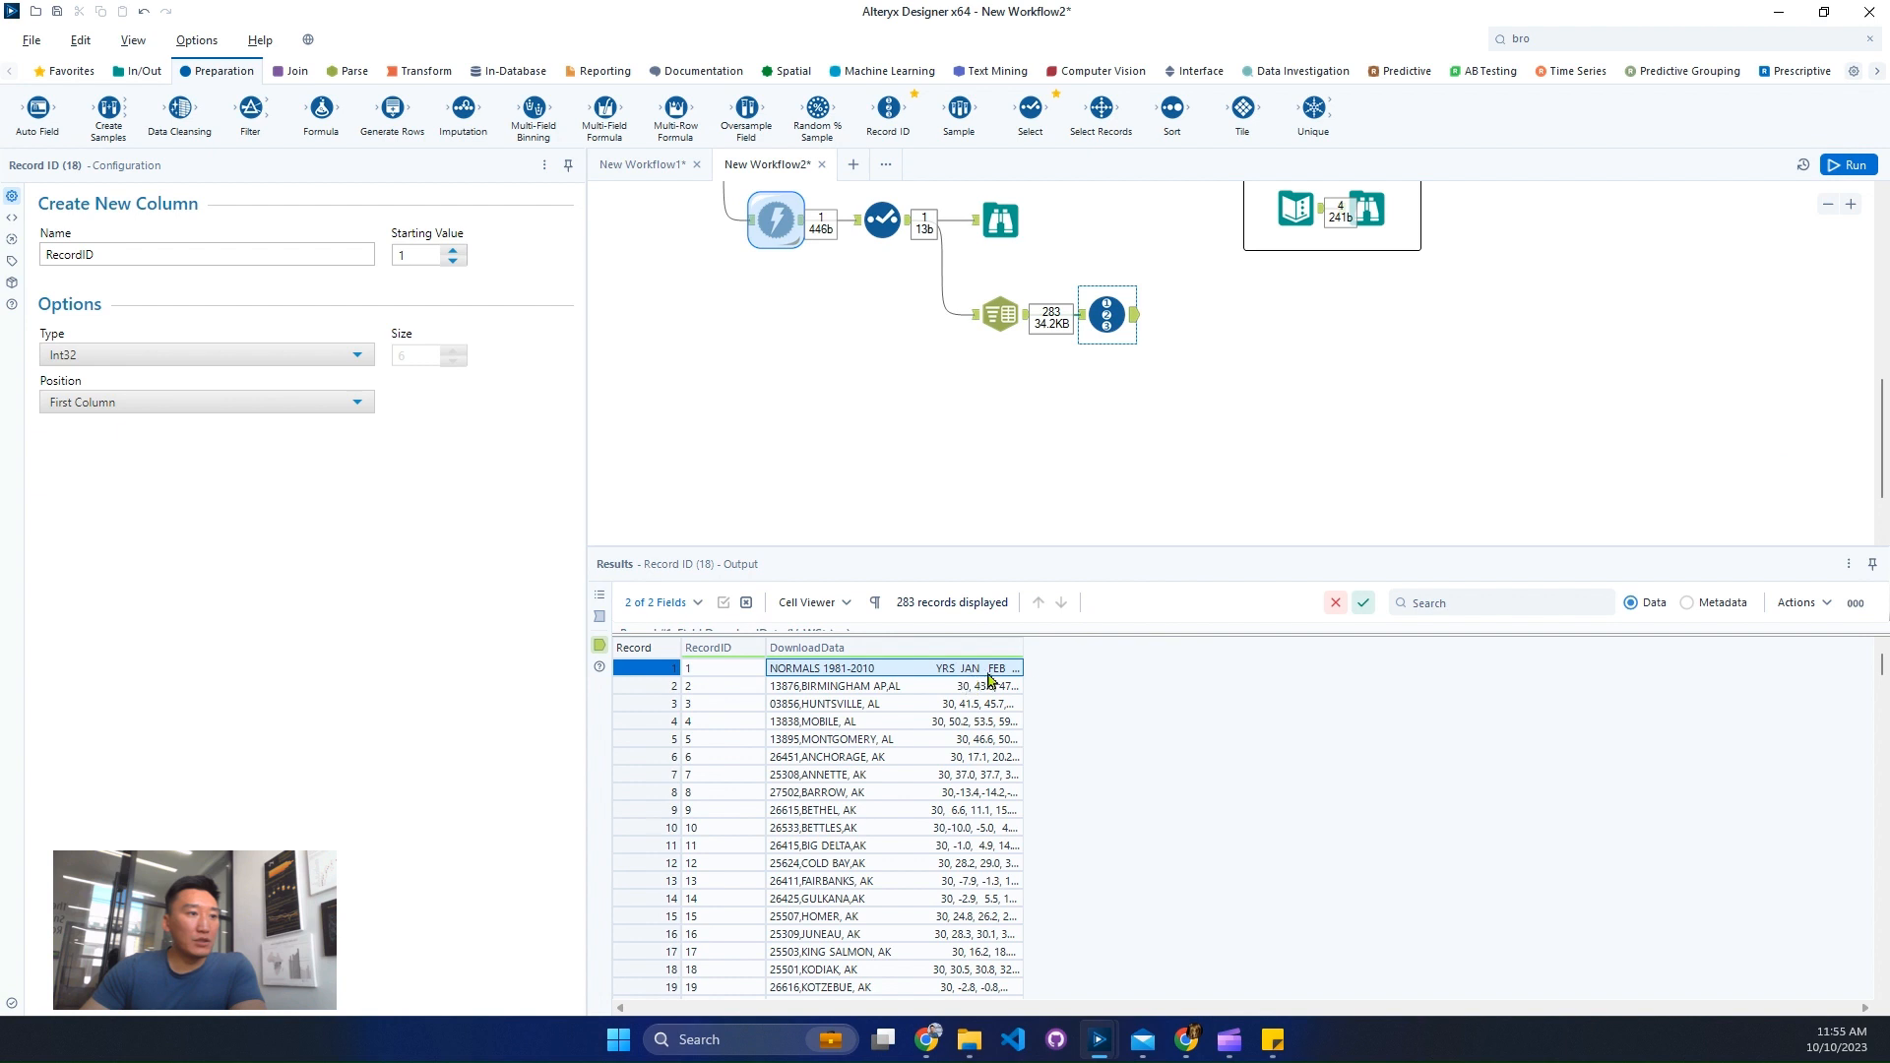
left_click_drag(1021, 647, 1429, 667)
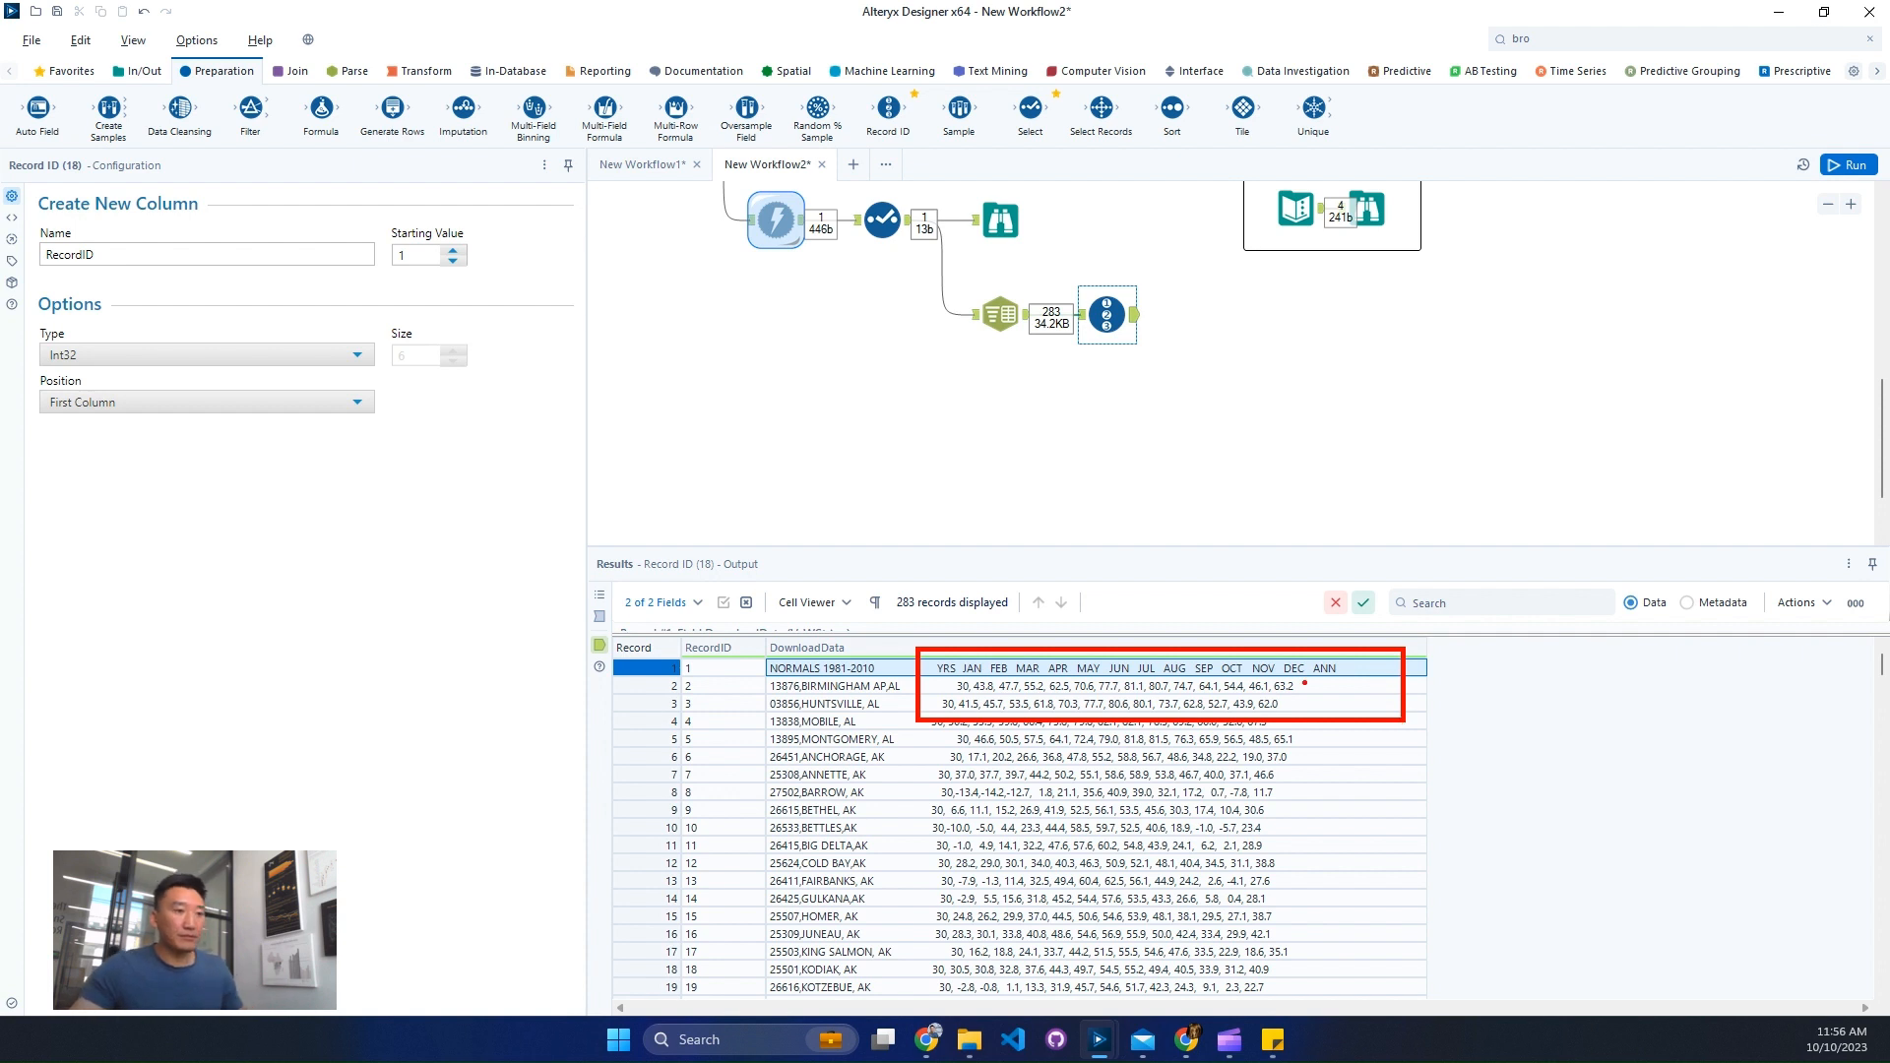
Step: Add a Filter tool after the Record ID tool with the basic condition RecordID = 1 and run the workflow
left_click(1546, 38)
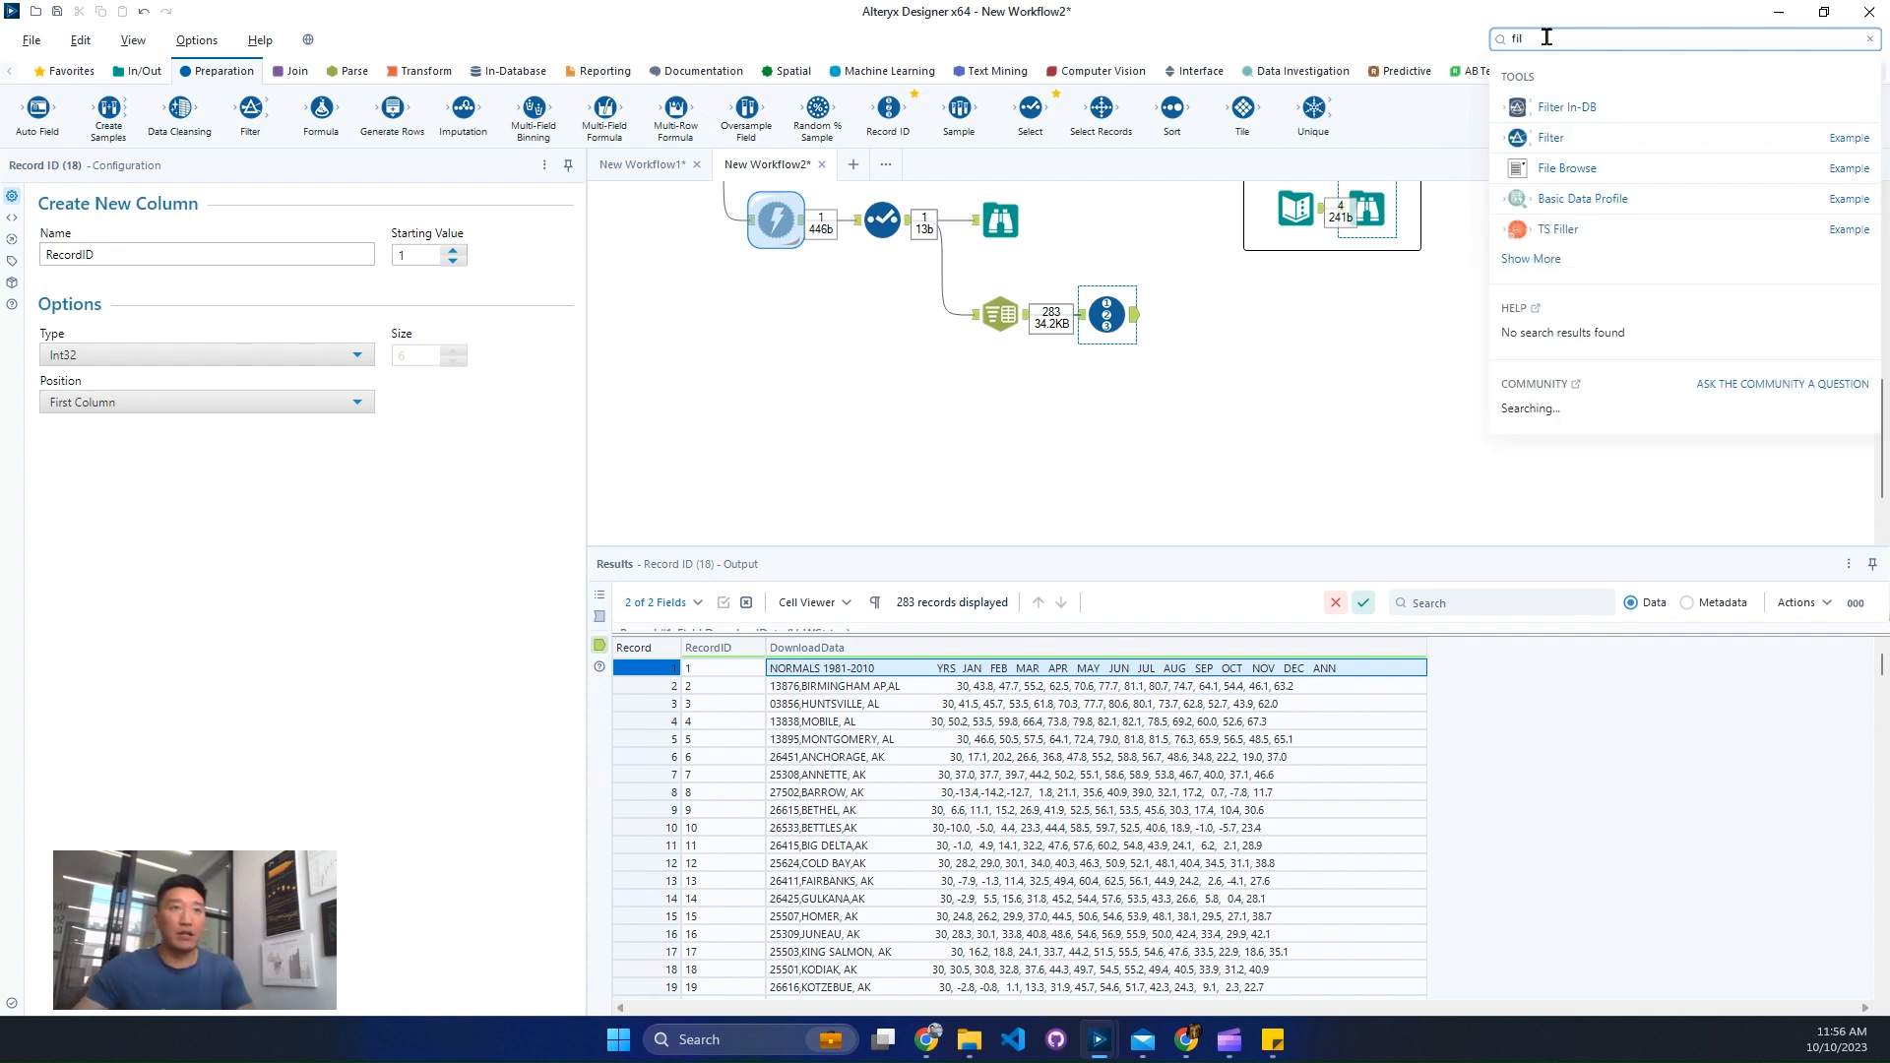
left_click_drag(1575, 137, 1248, 313)
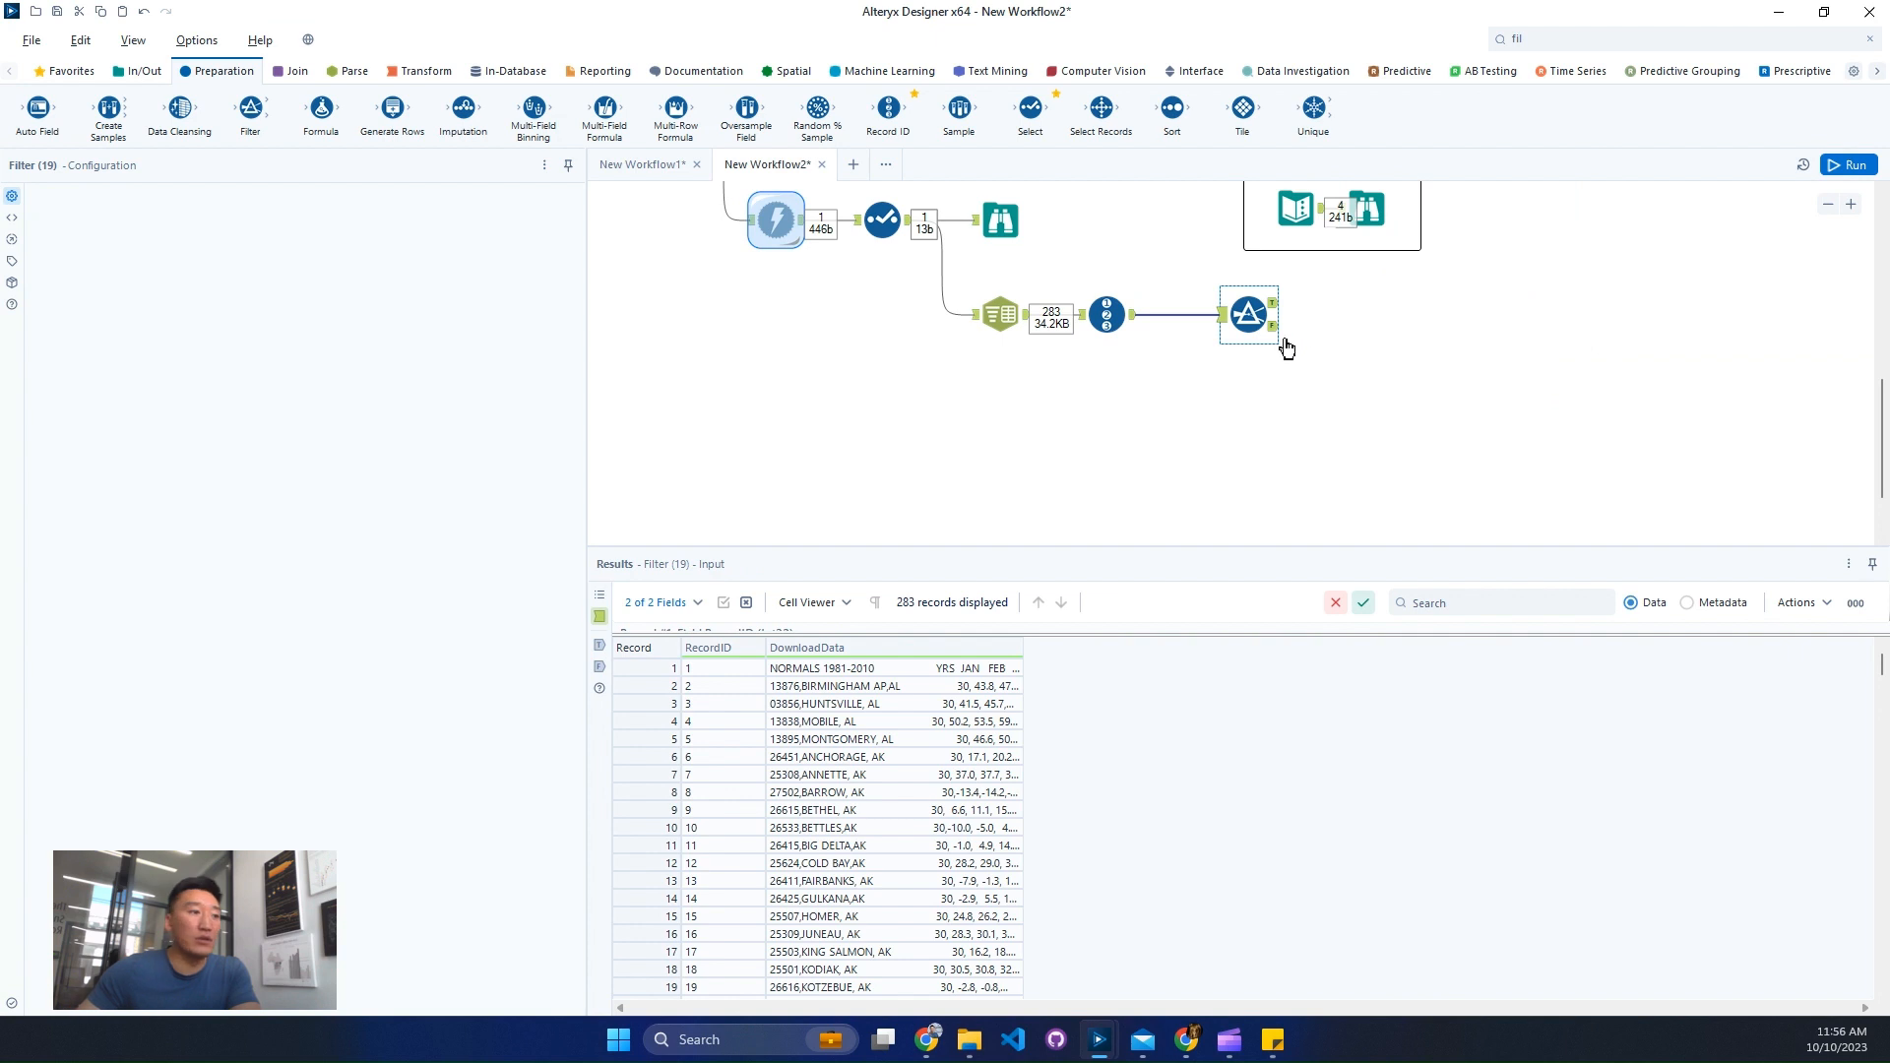
left_click(167, 276)
left_click(148, 298)
left_click(430, 275)
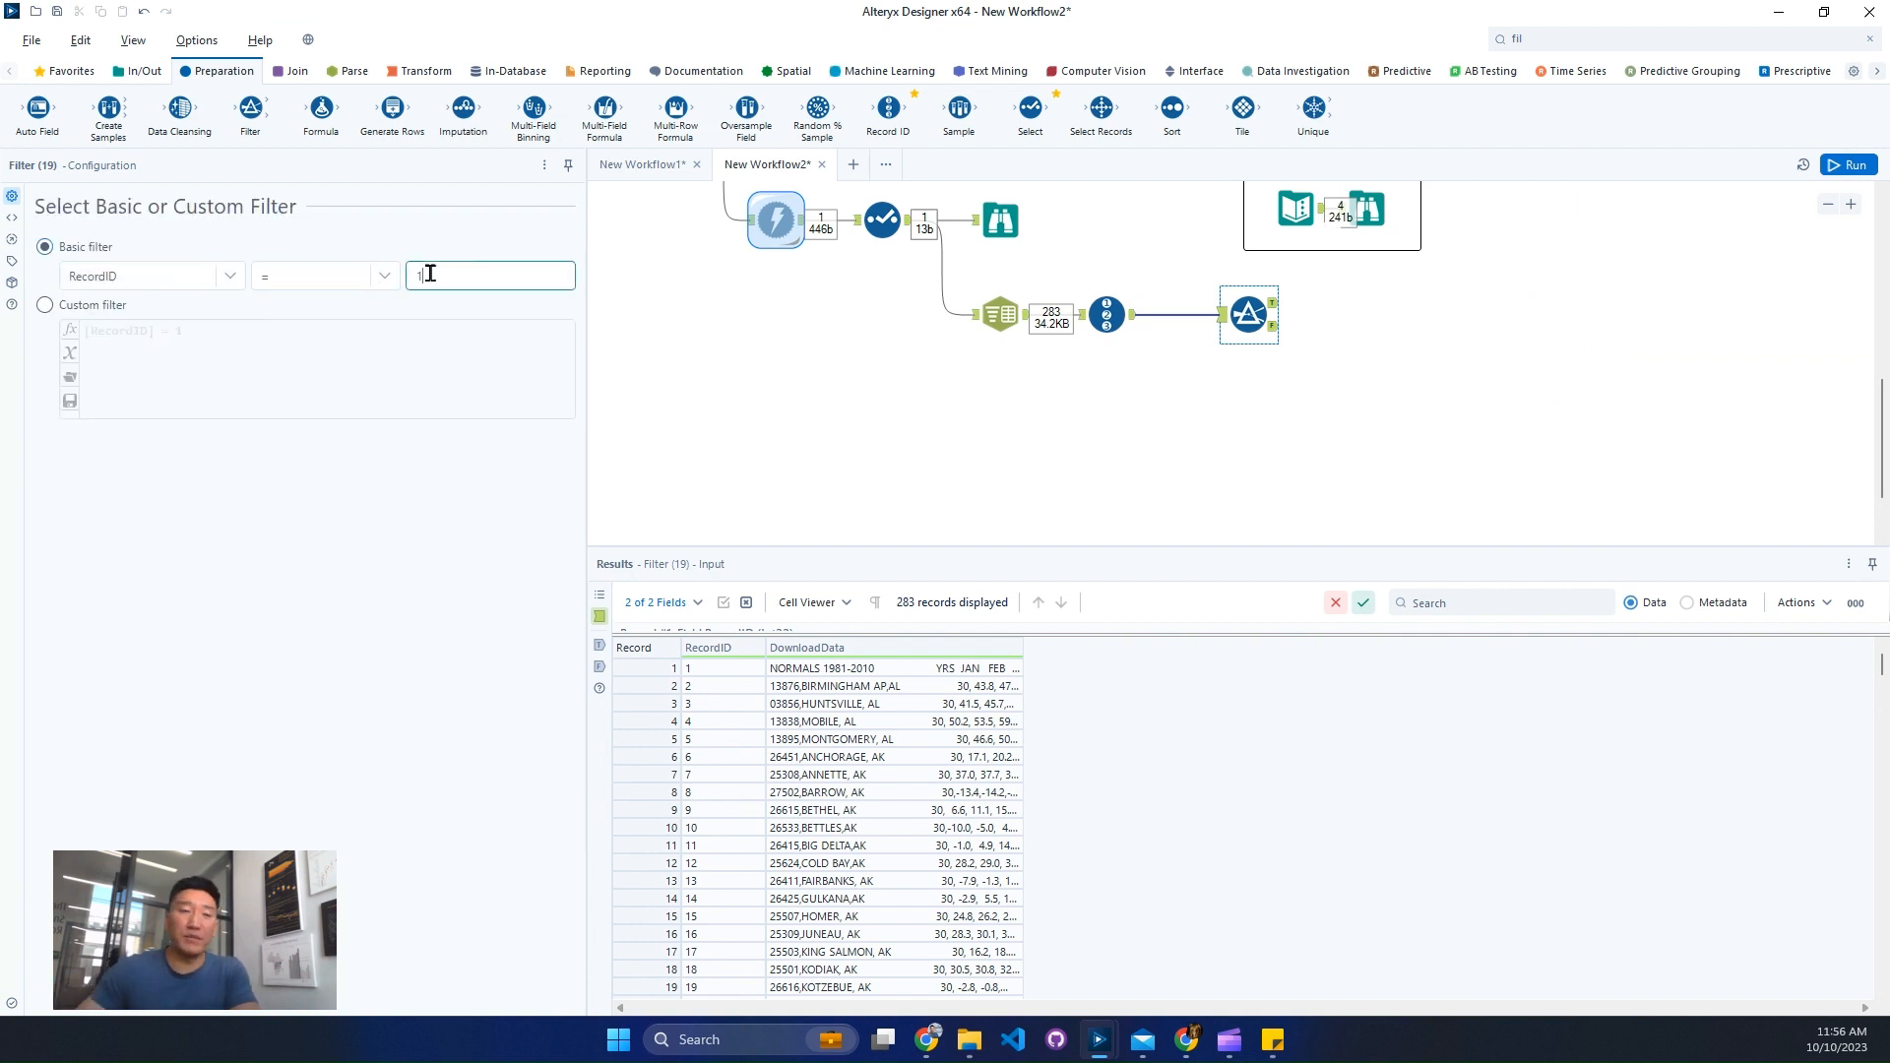
left_click(1854, 166)
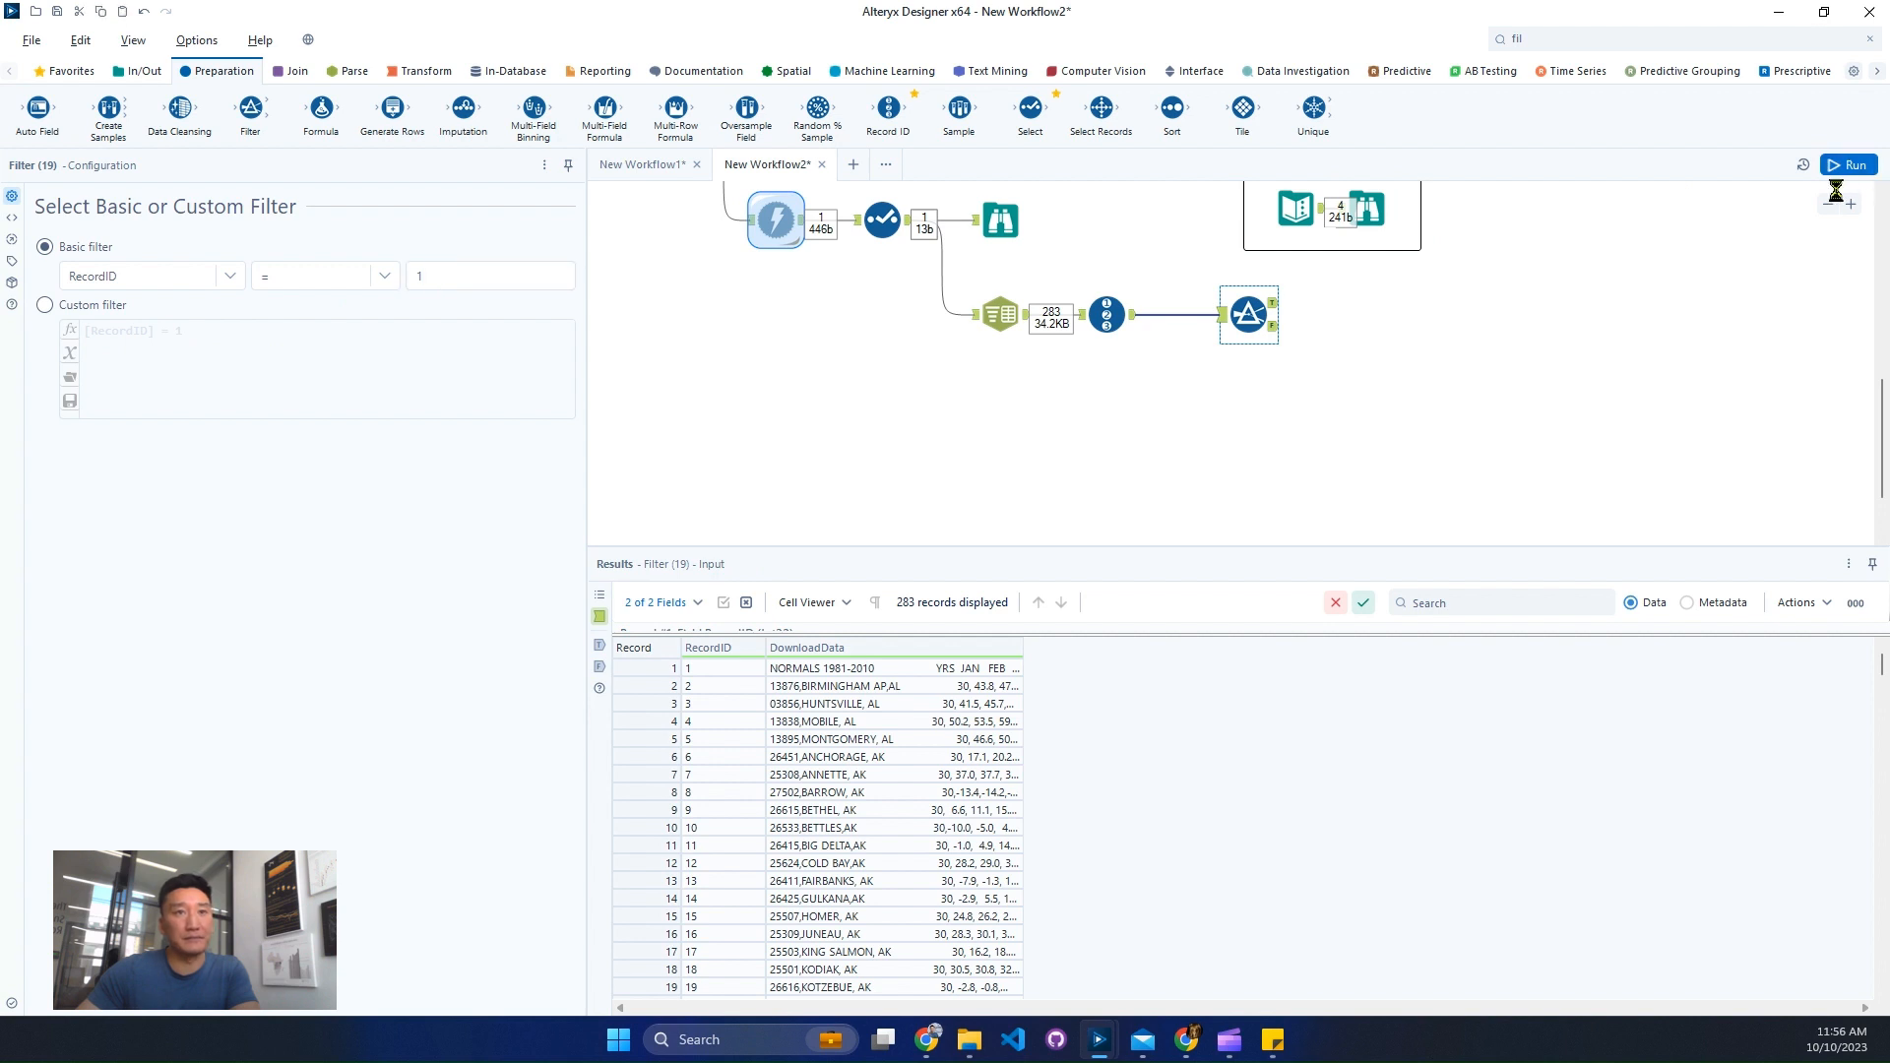
Step: Inspect the Filter tool's True and False outputs with the DownloadData column widened to show the full text
left_click(1272, 307)
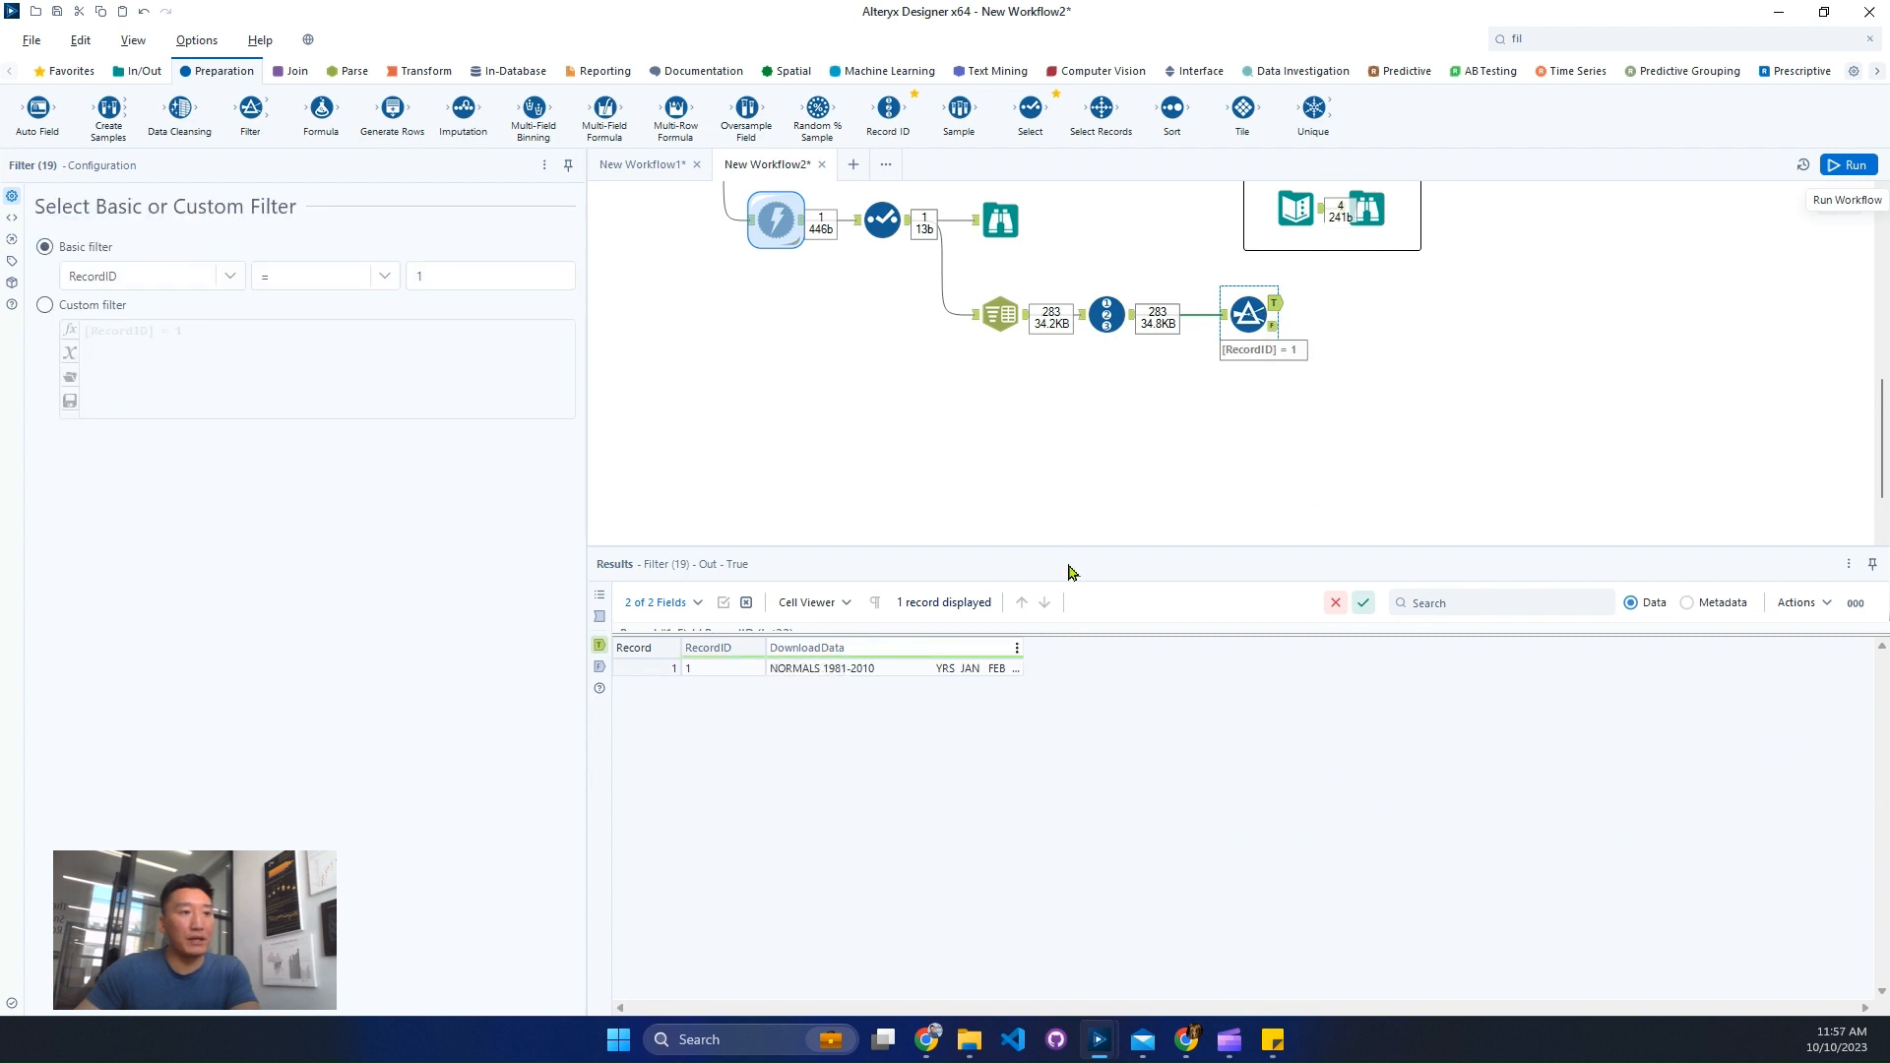
left_click_drag(1025, 649, 1560, 648)
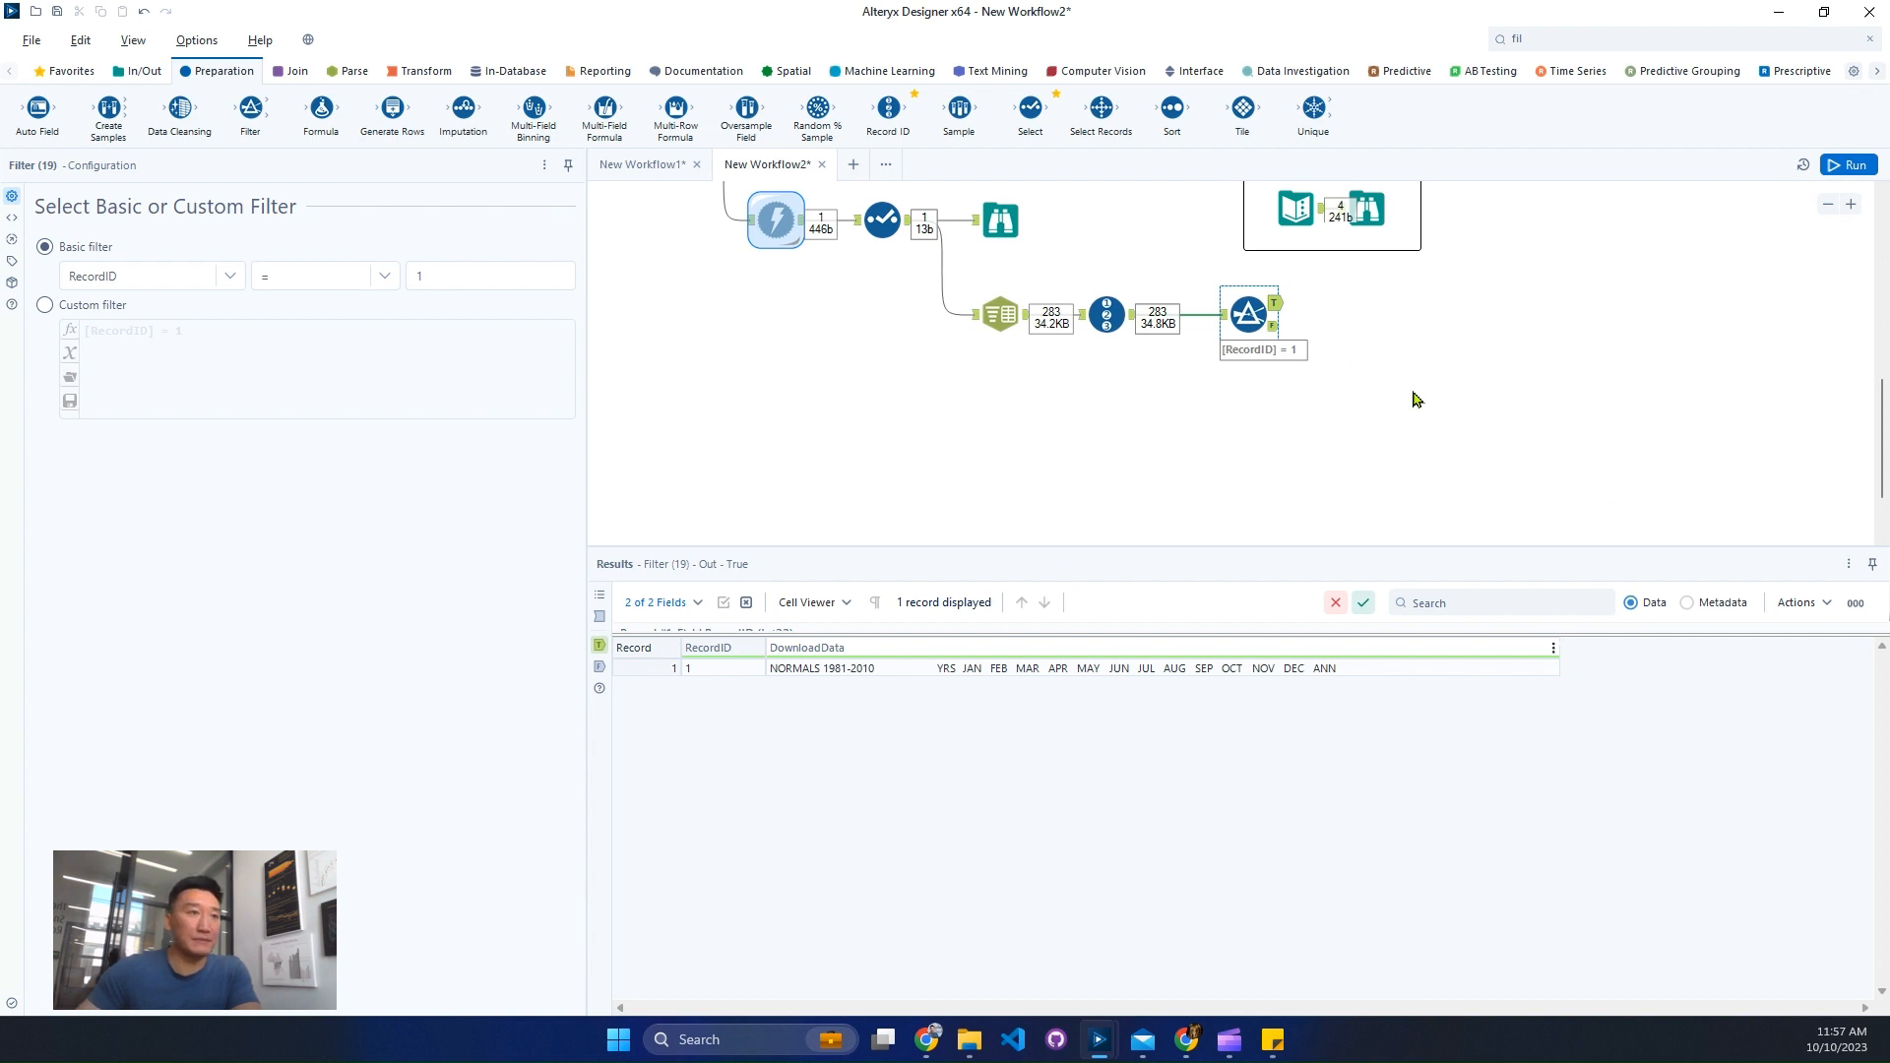
left_click(1272, 327)
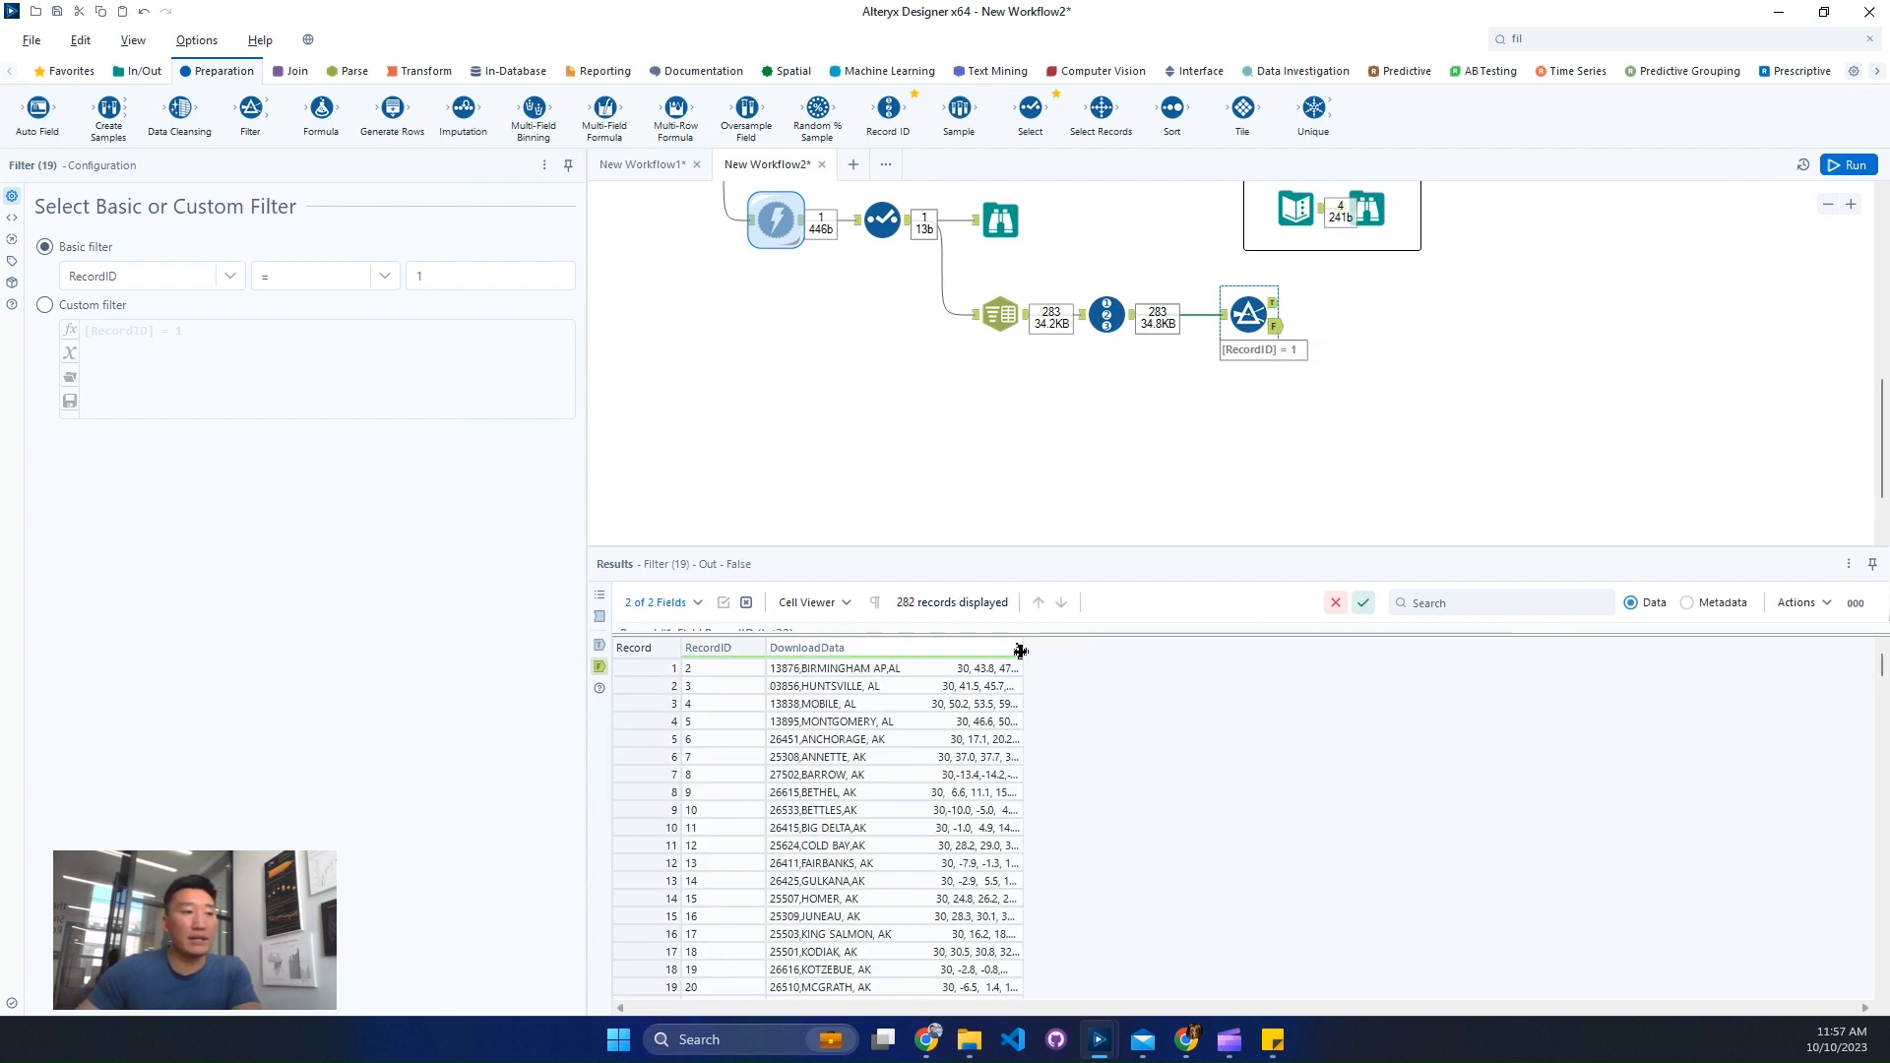
left_click_drag(1023, 650, 1645, 659)
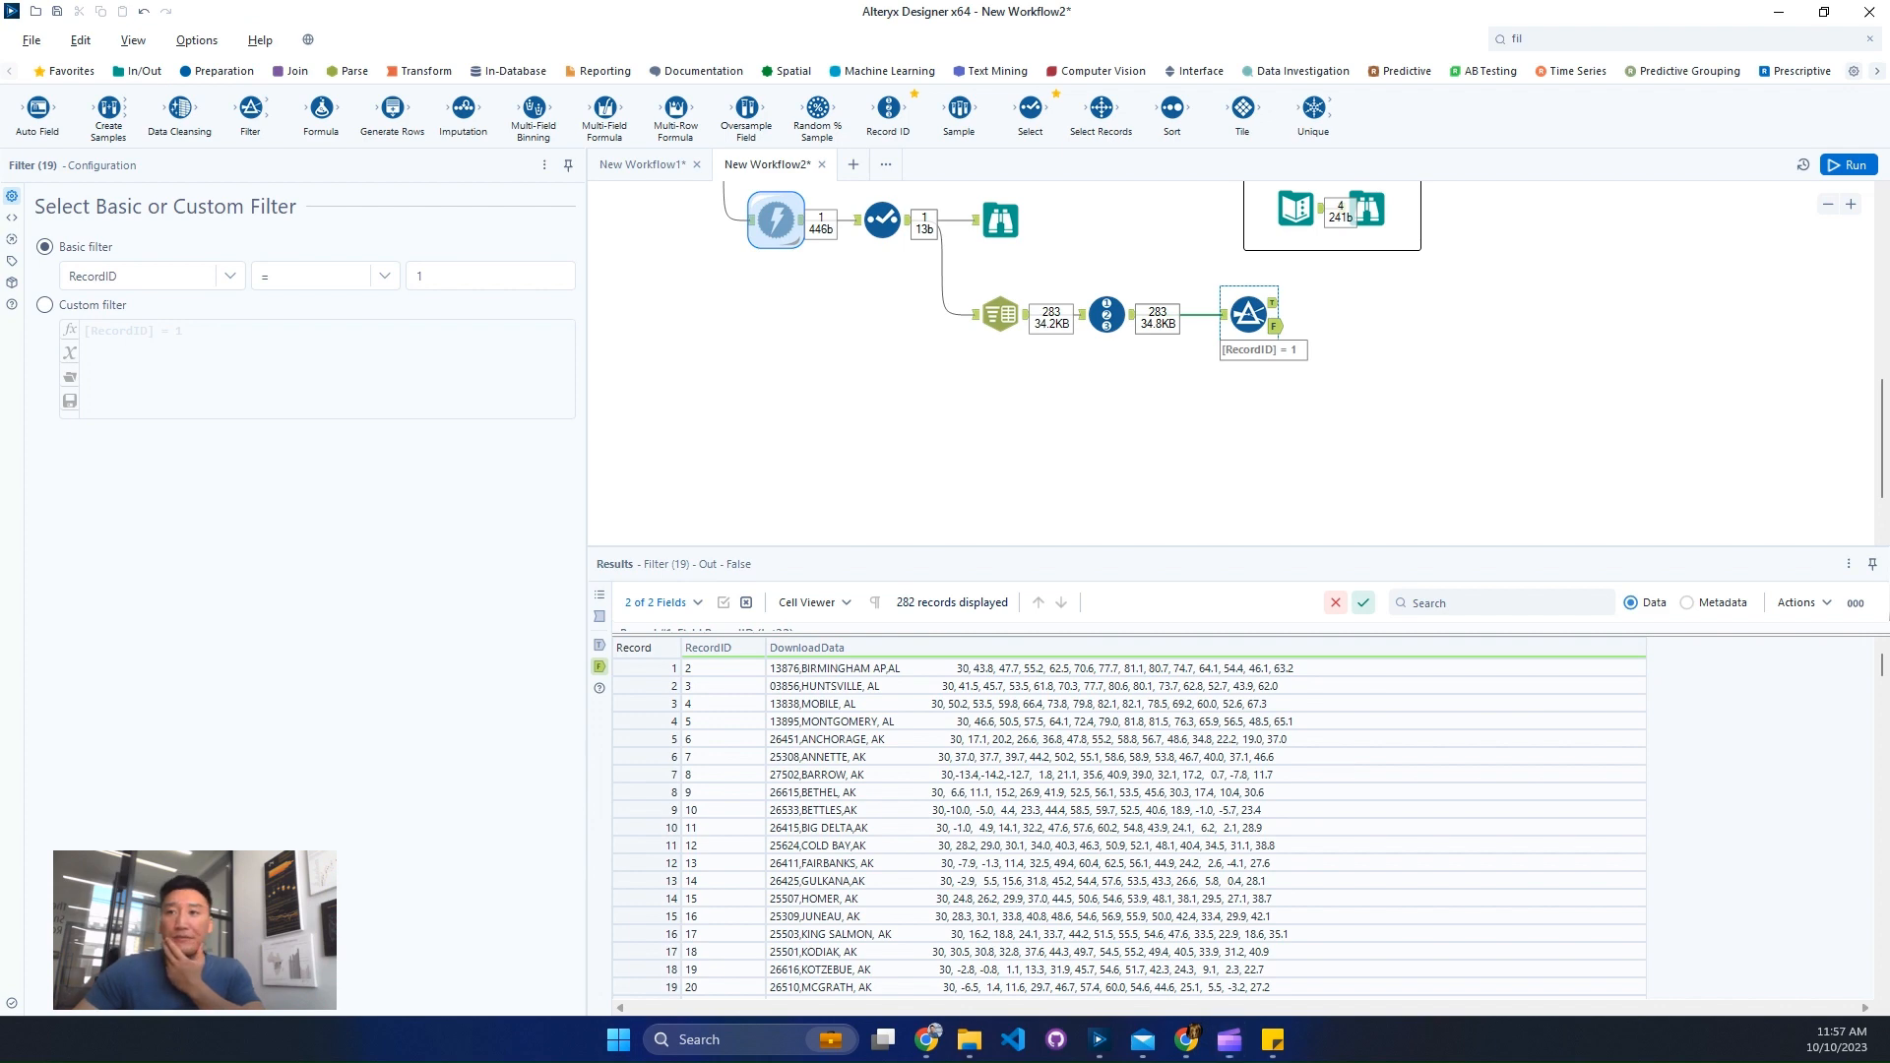
left_click_drag(843, 296, 694, 285)
left_click(1350, 421)
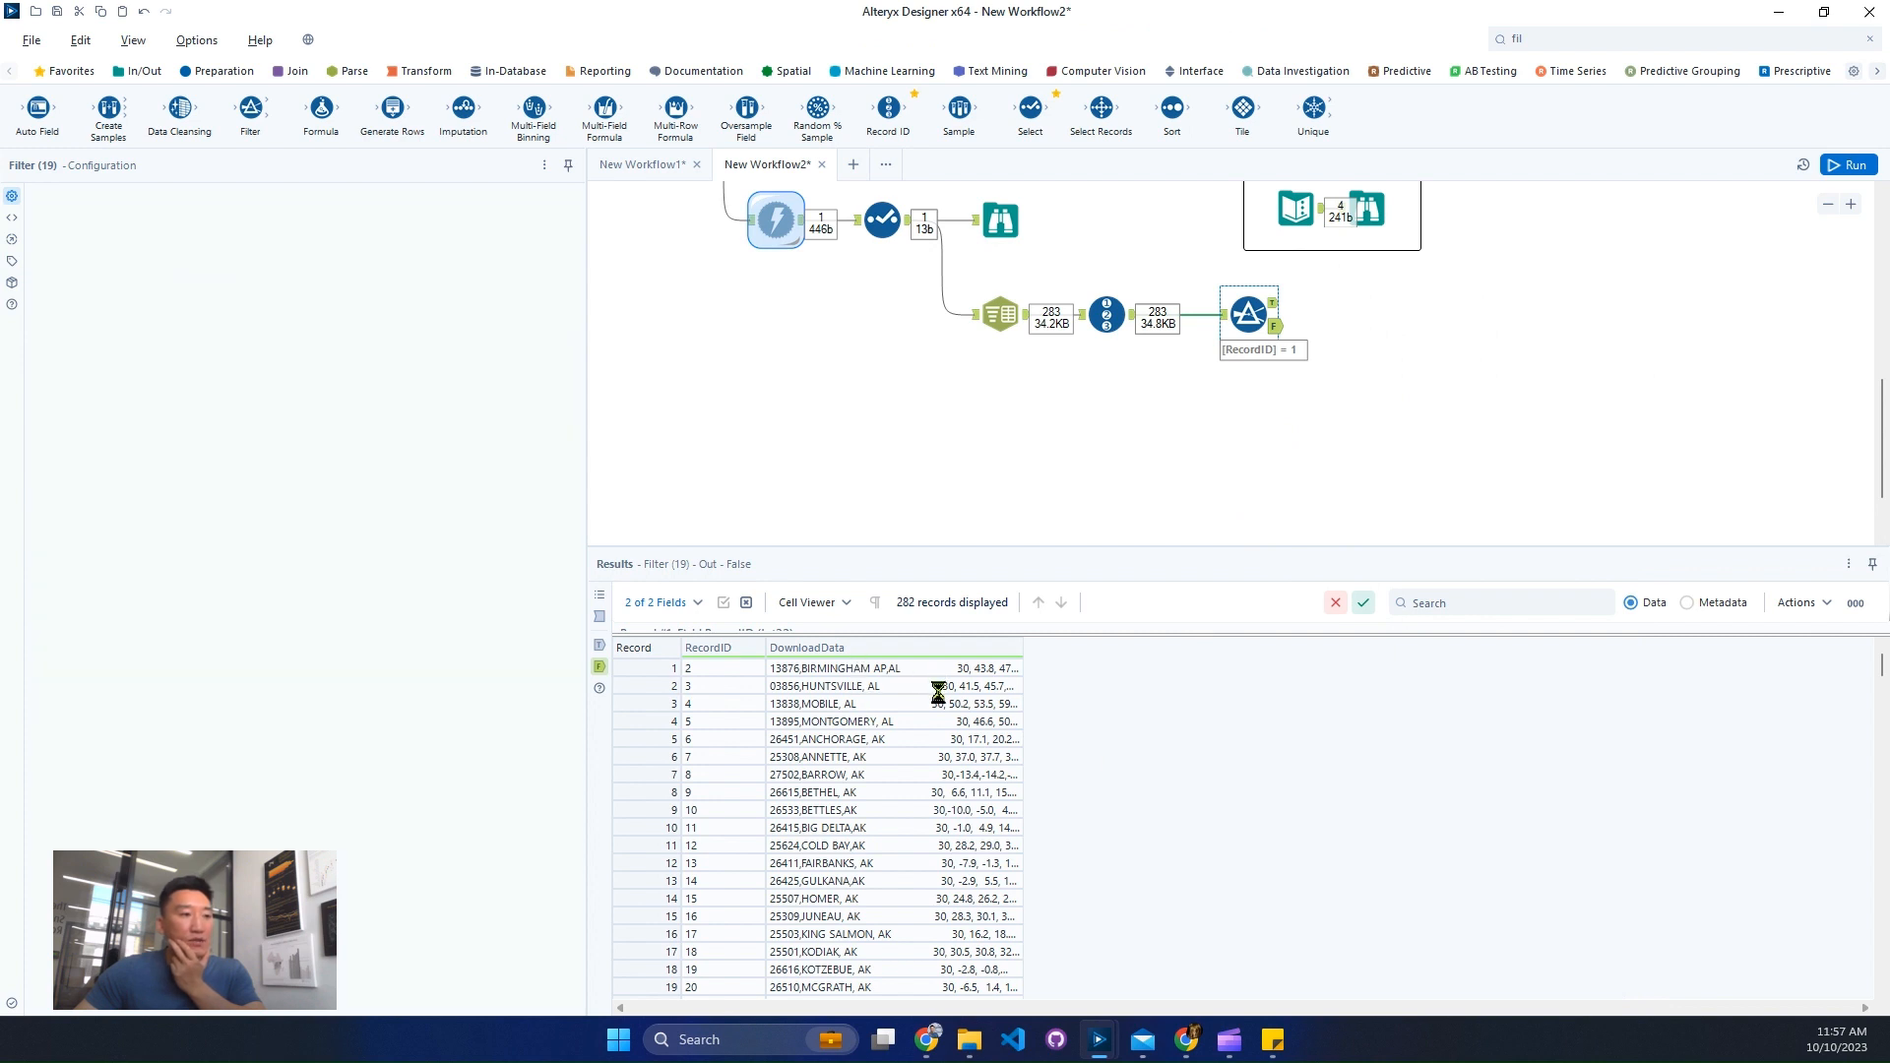
Step: Copy the DownloadData cells from COLD BAY through NORTH LITTLE ROCK in the Filter's False output, without headers
left_click(1273, 327)
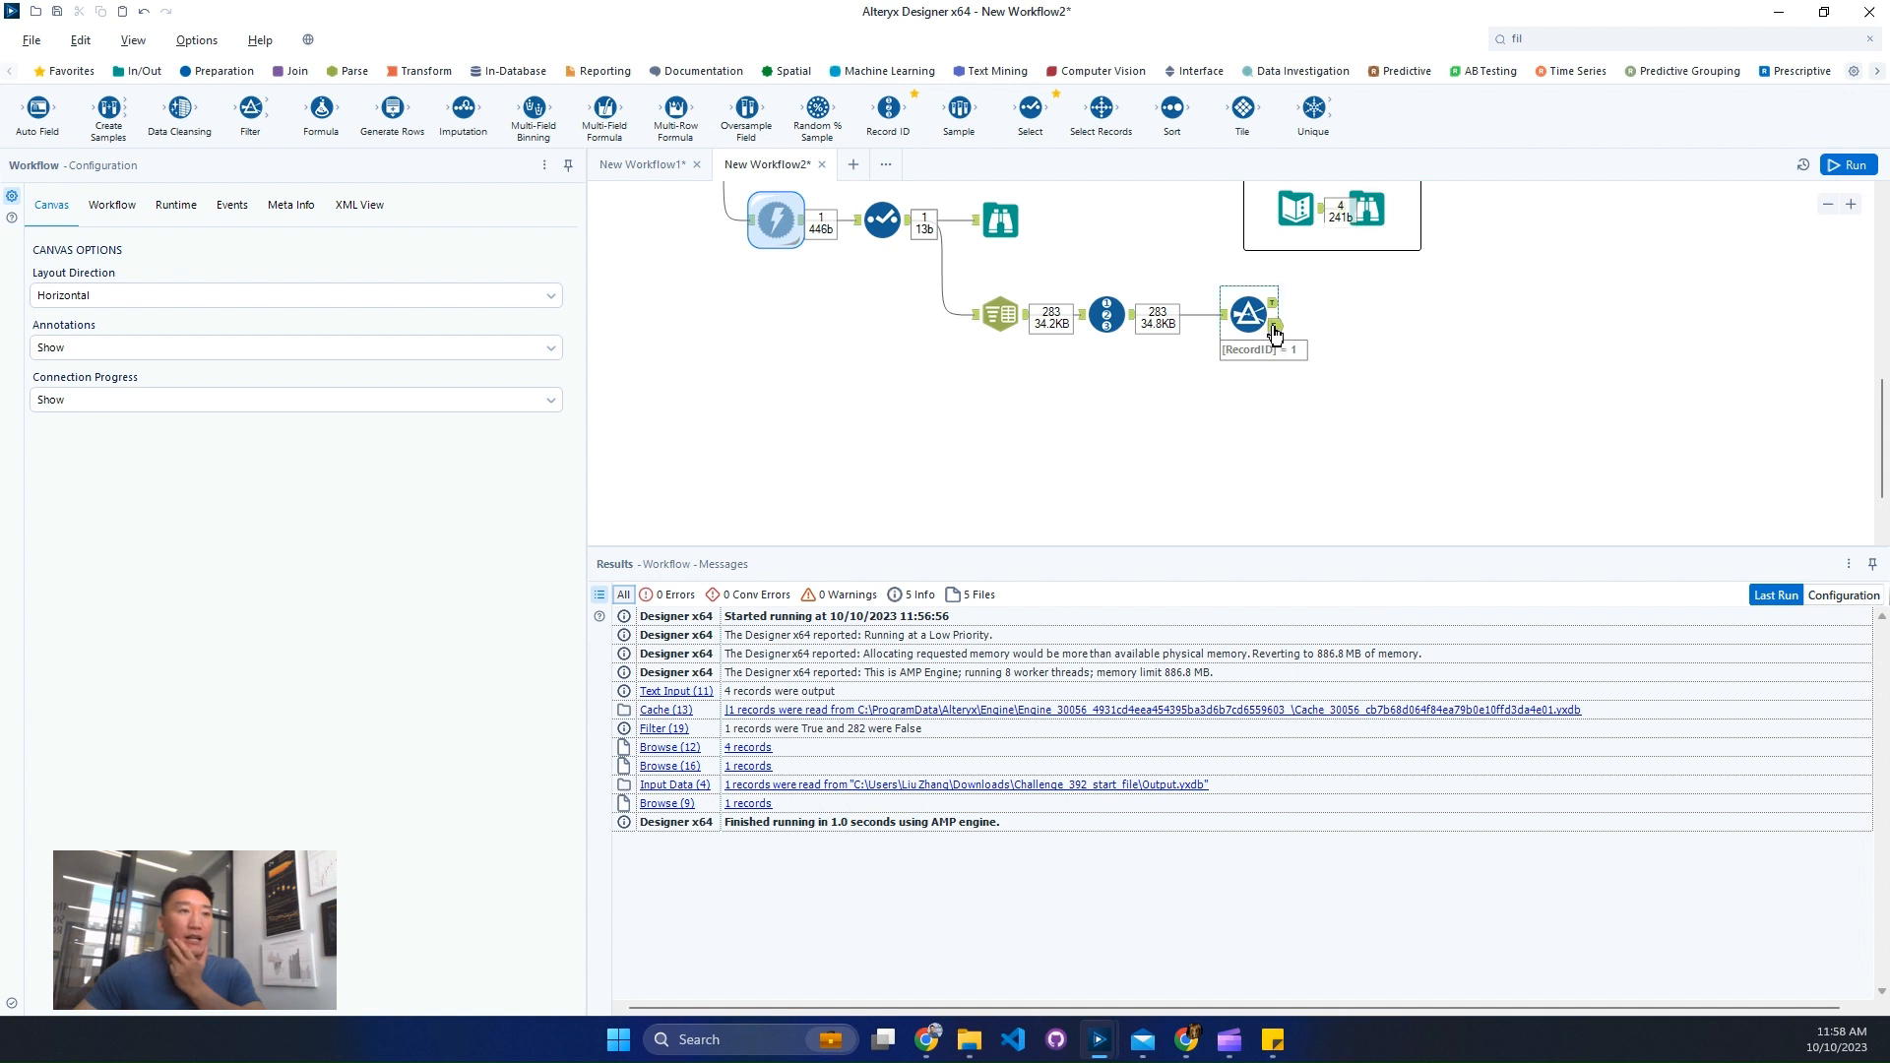
scroll(958, 795, "down", 3)
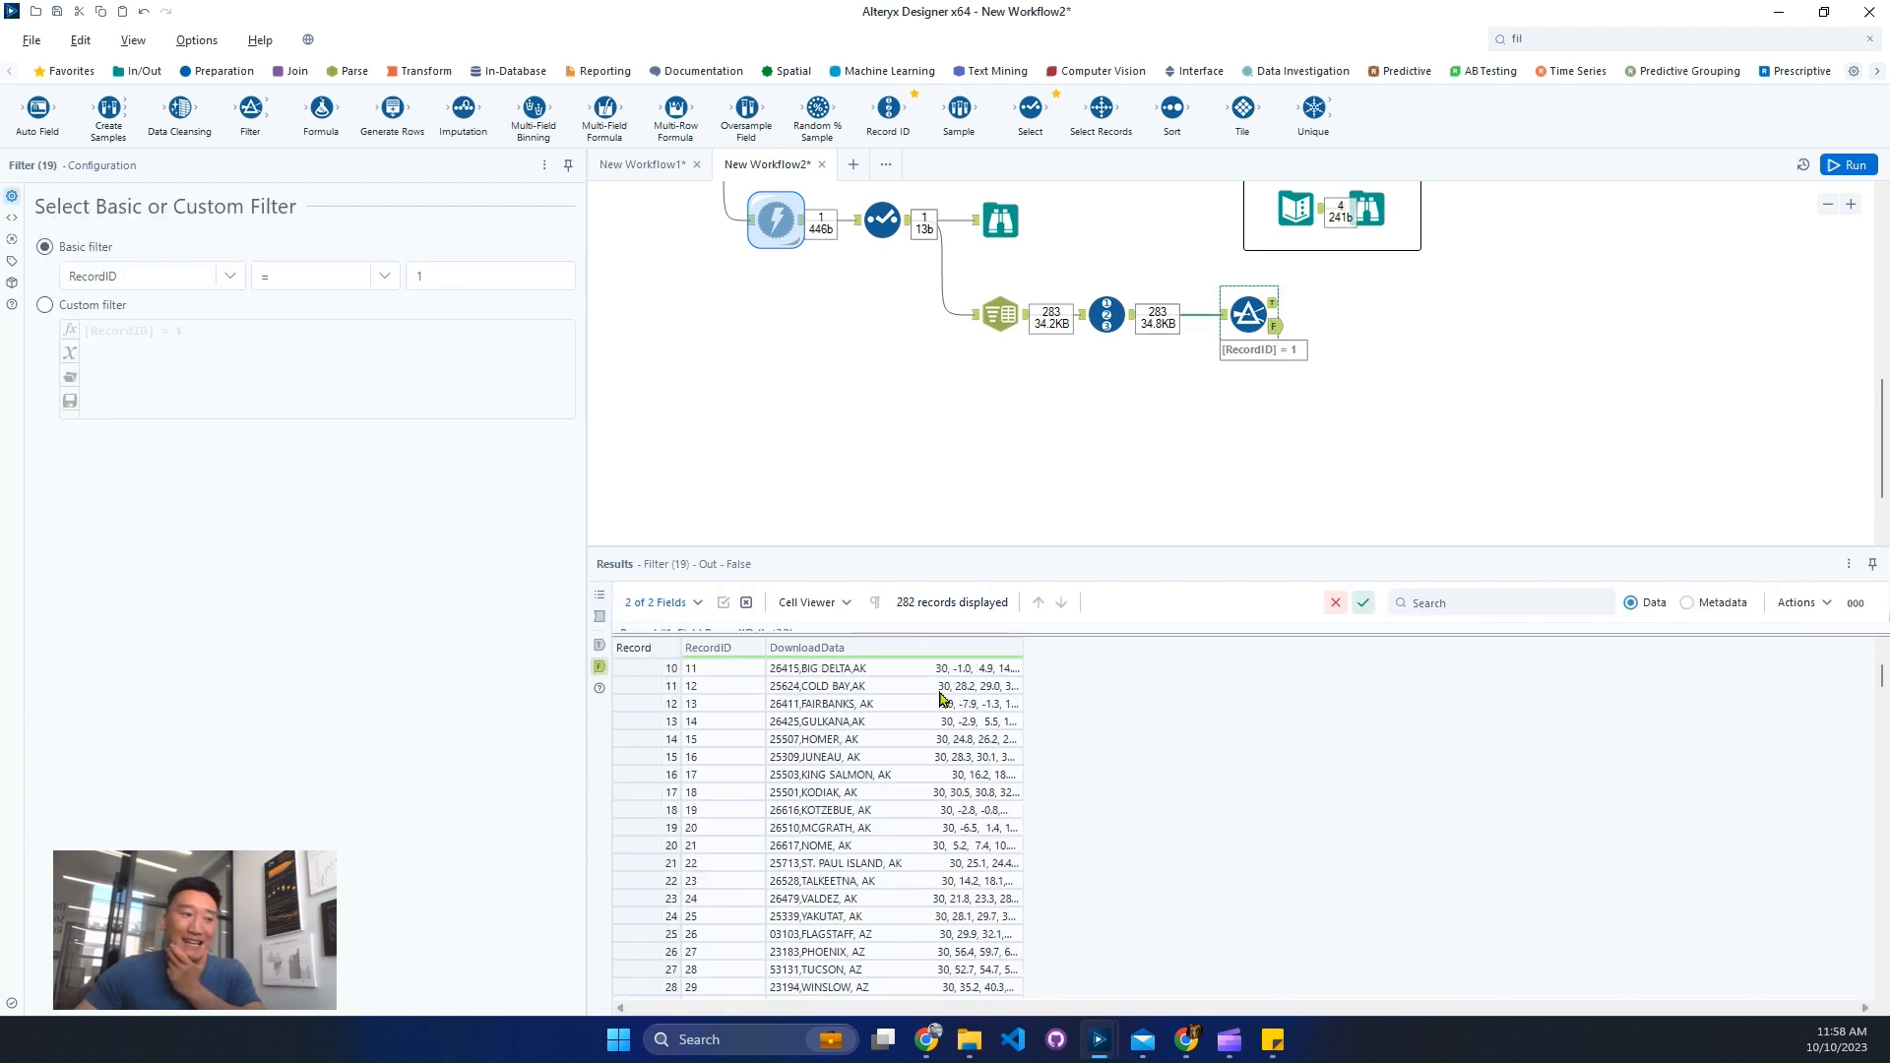
left_click_drag(943, 704, 992, 987)
right_click(992, 988)
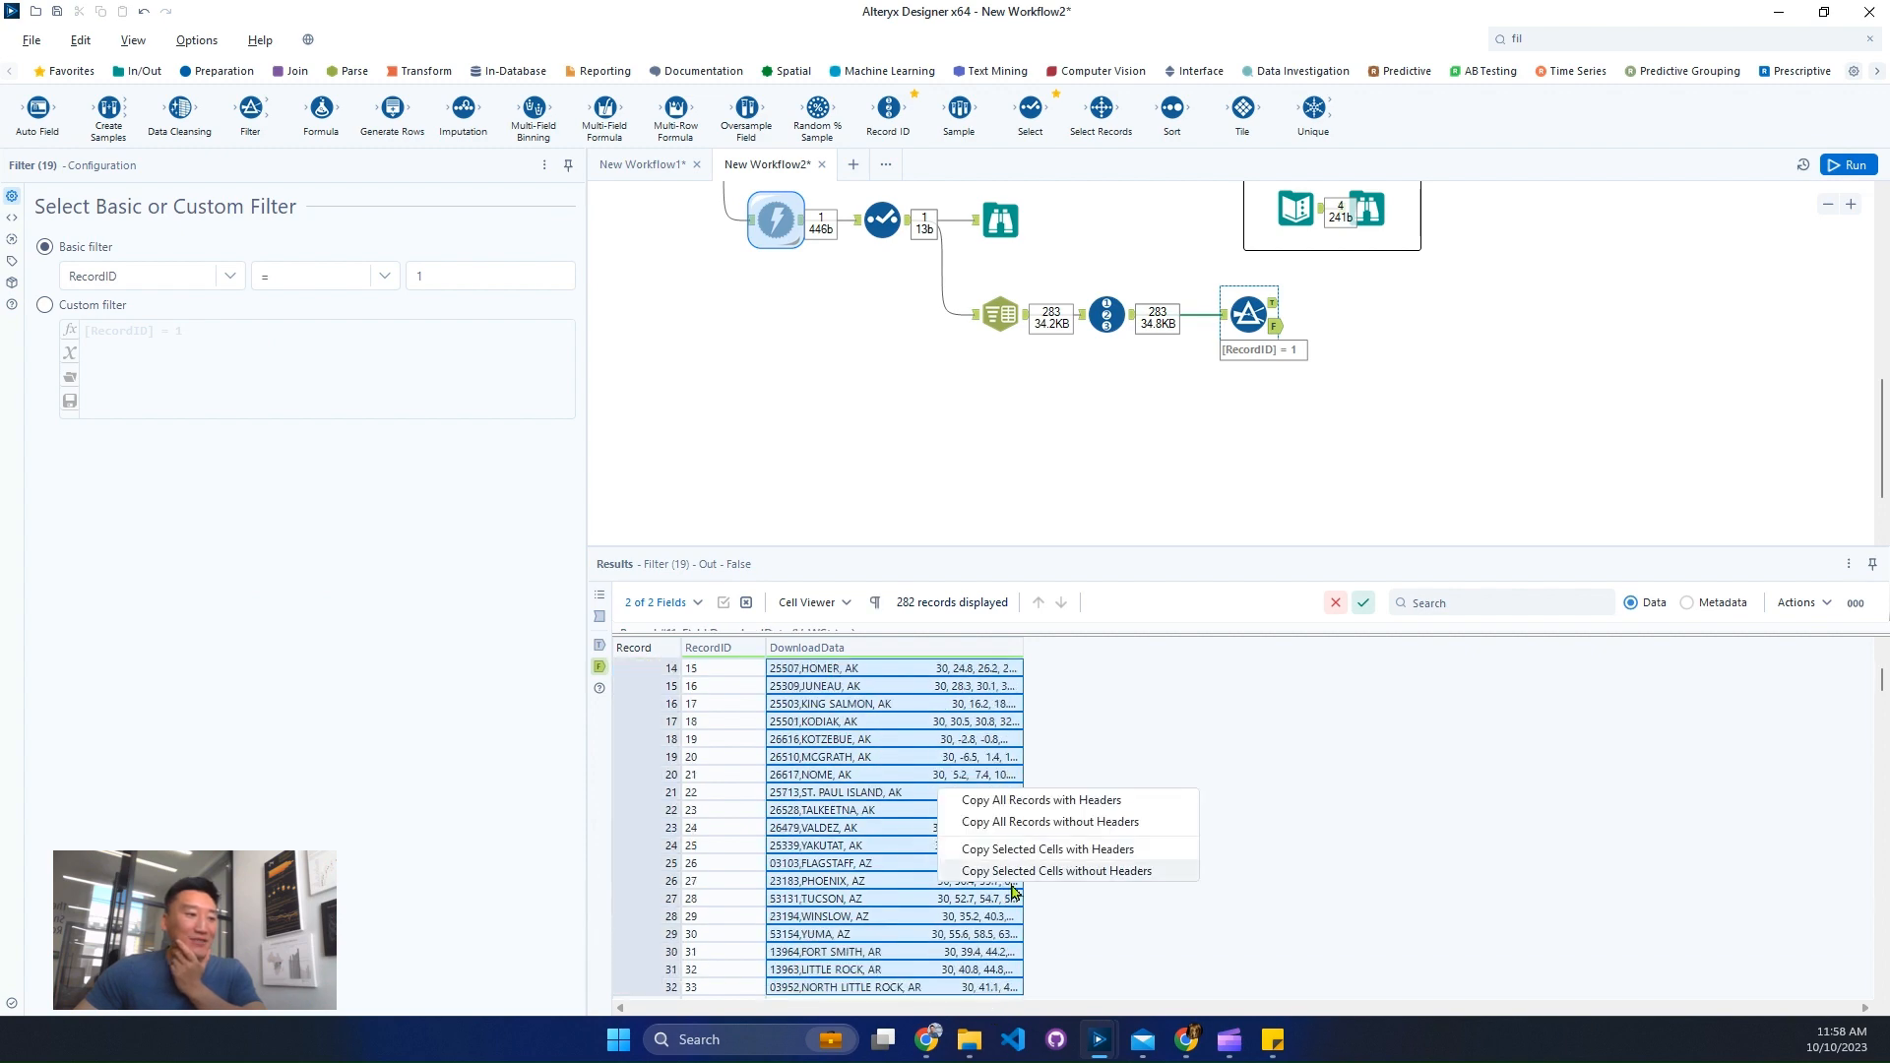
left_click(1045, 878)
left_click(984, 584)
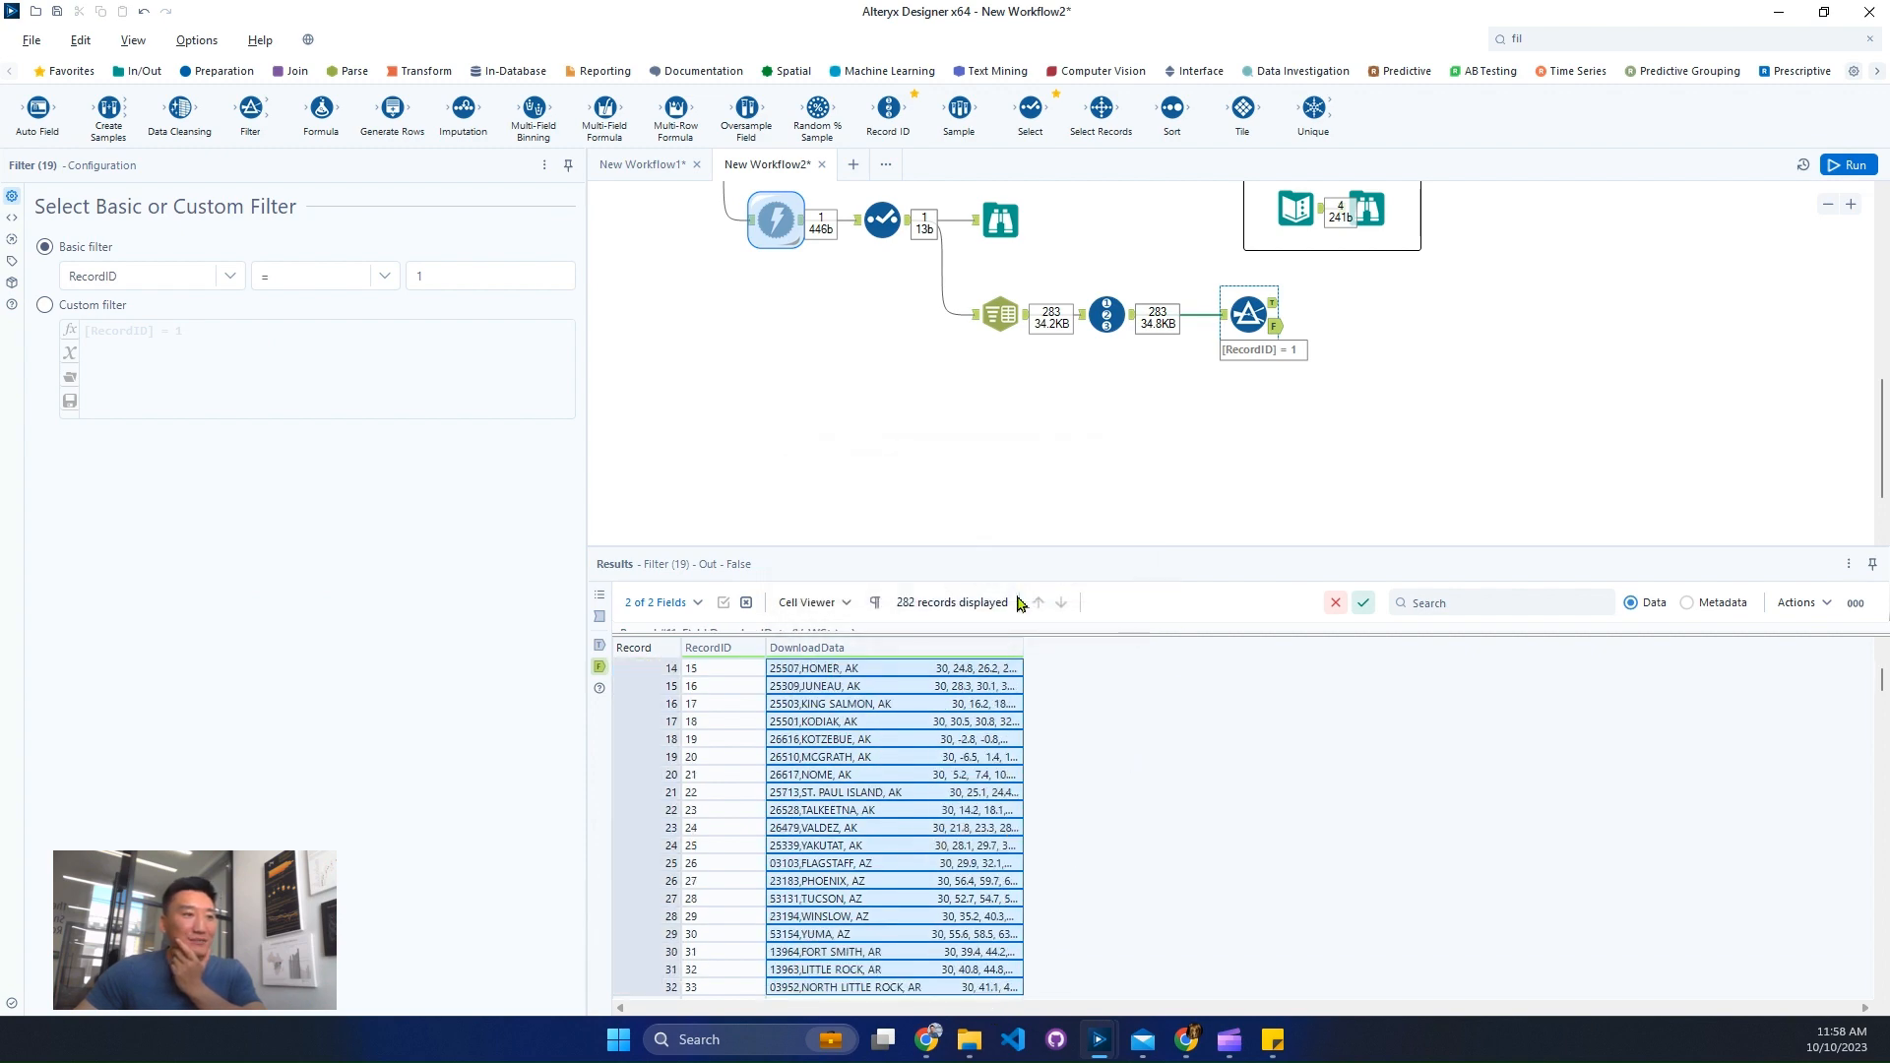
Step: Switch to regex101 in the browser, maximize its window and replace the test string with the copied station rows
left_click(1777, 12)
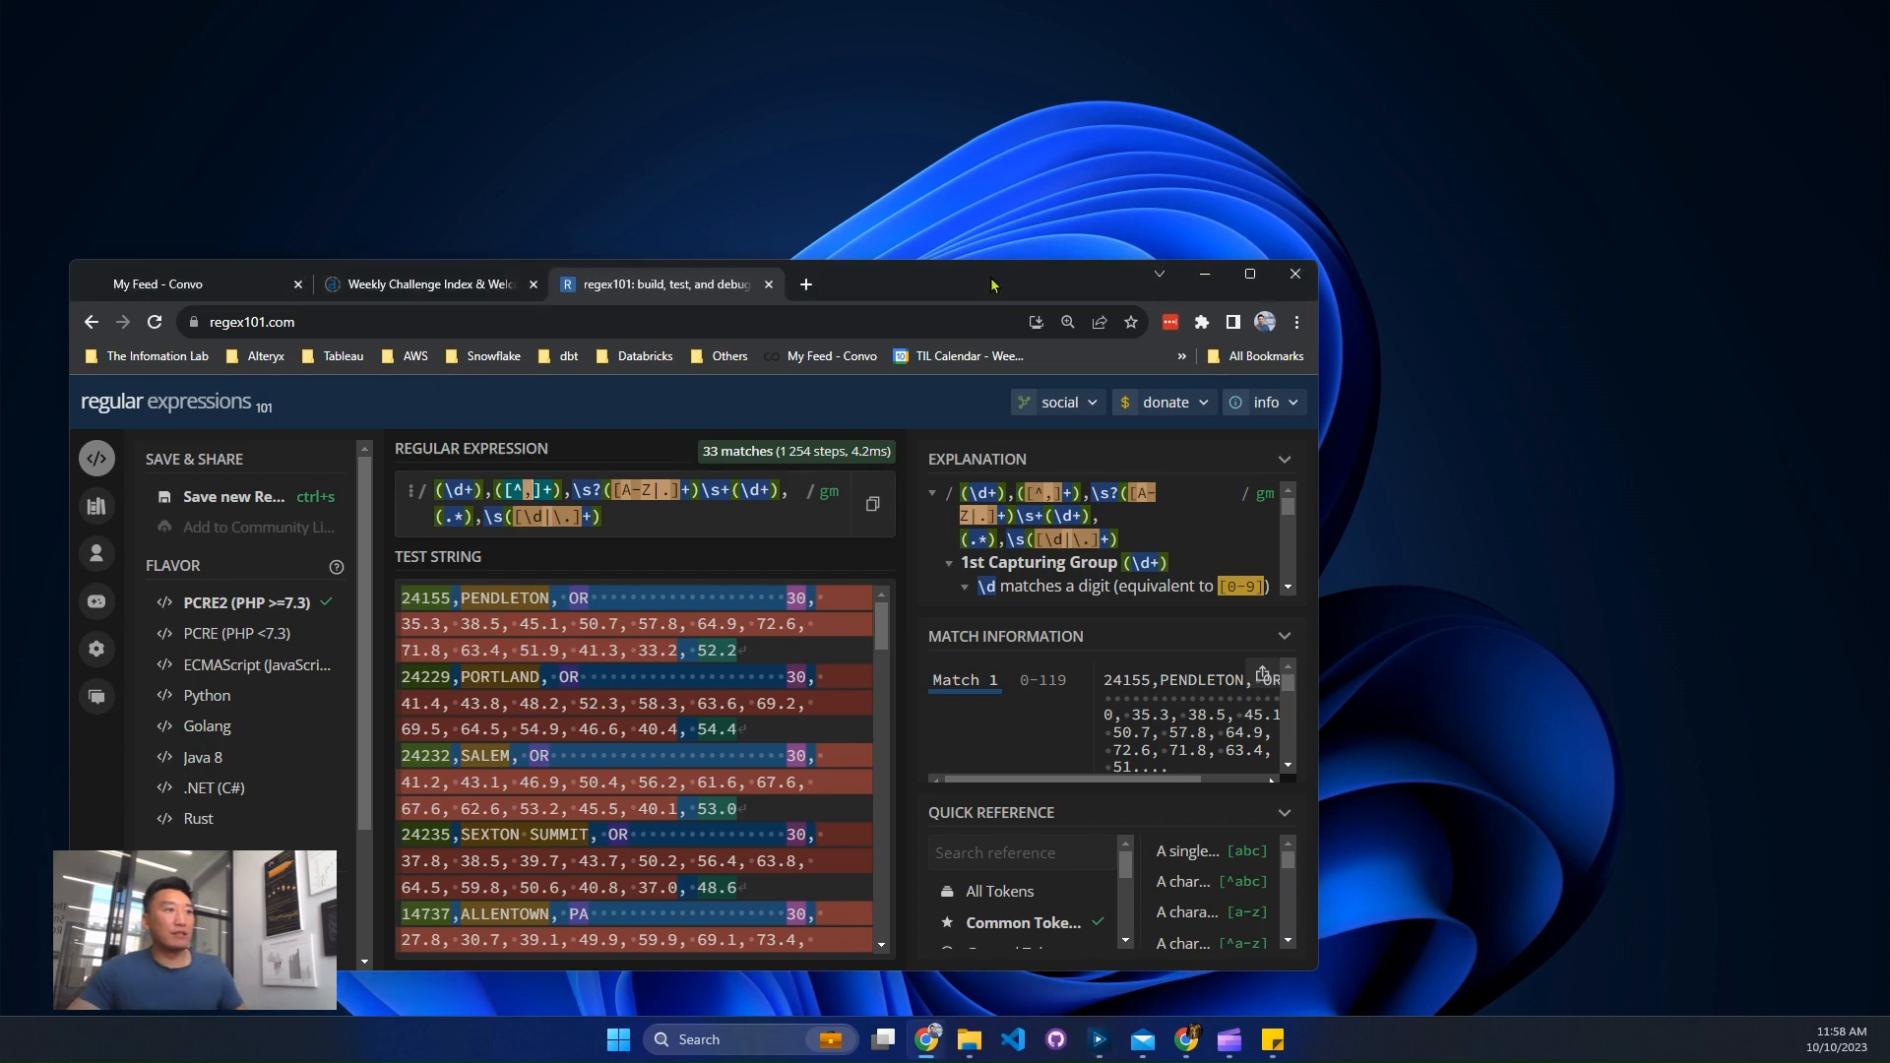
double_click(992, 286)
key("ctrl+a")
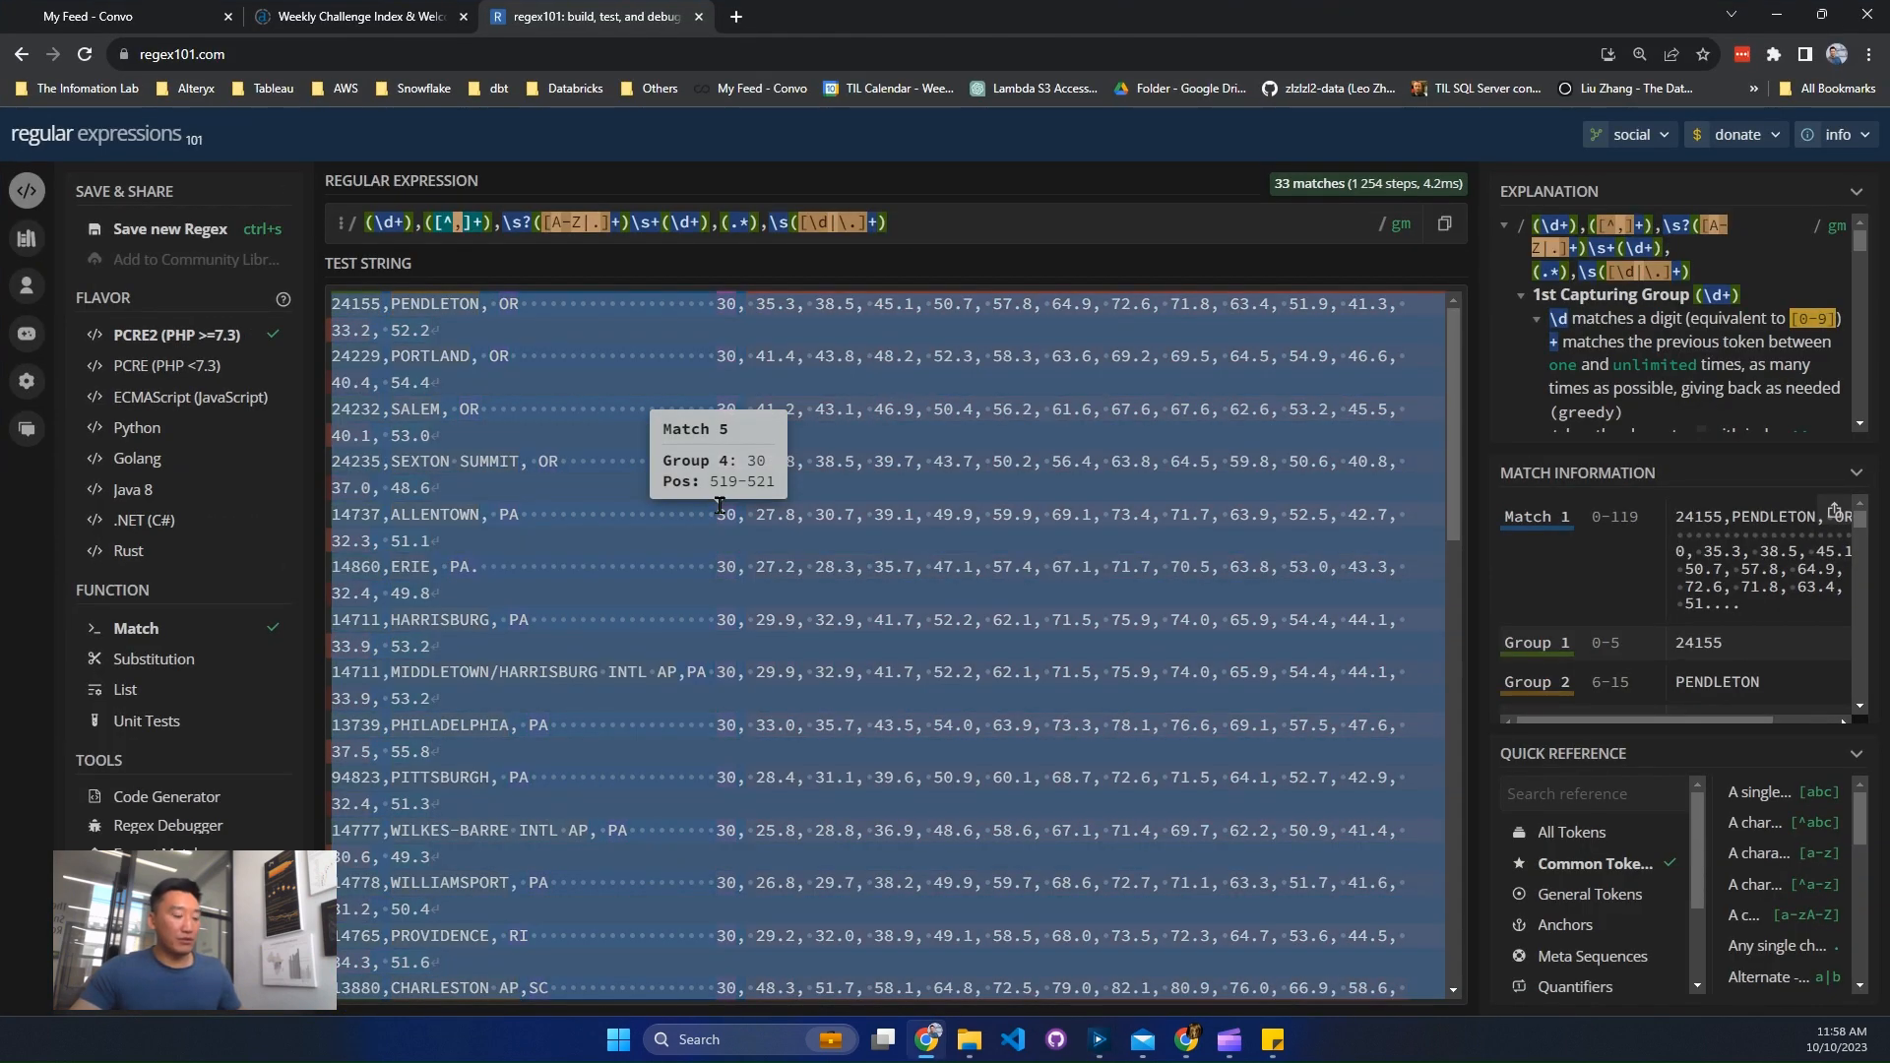
key("ctrl+v")
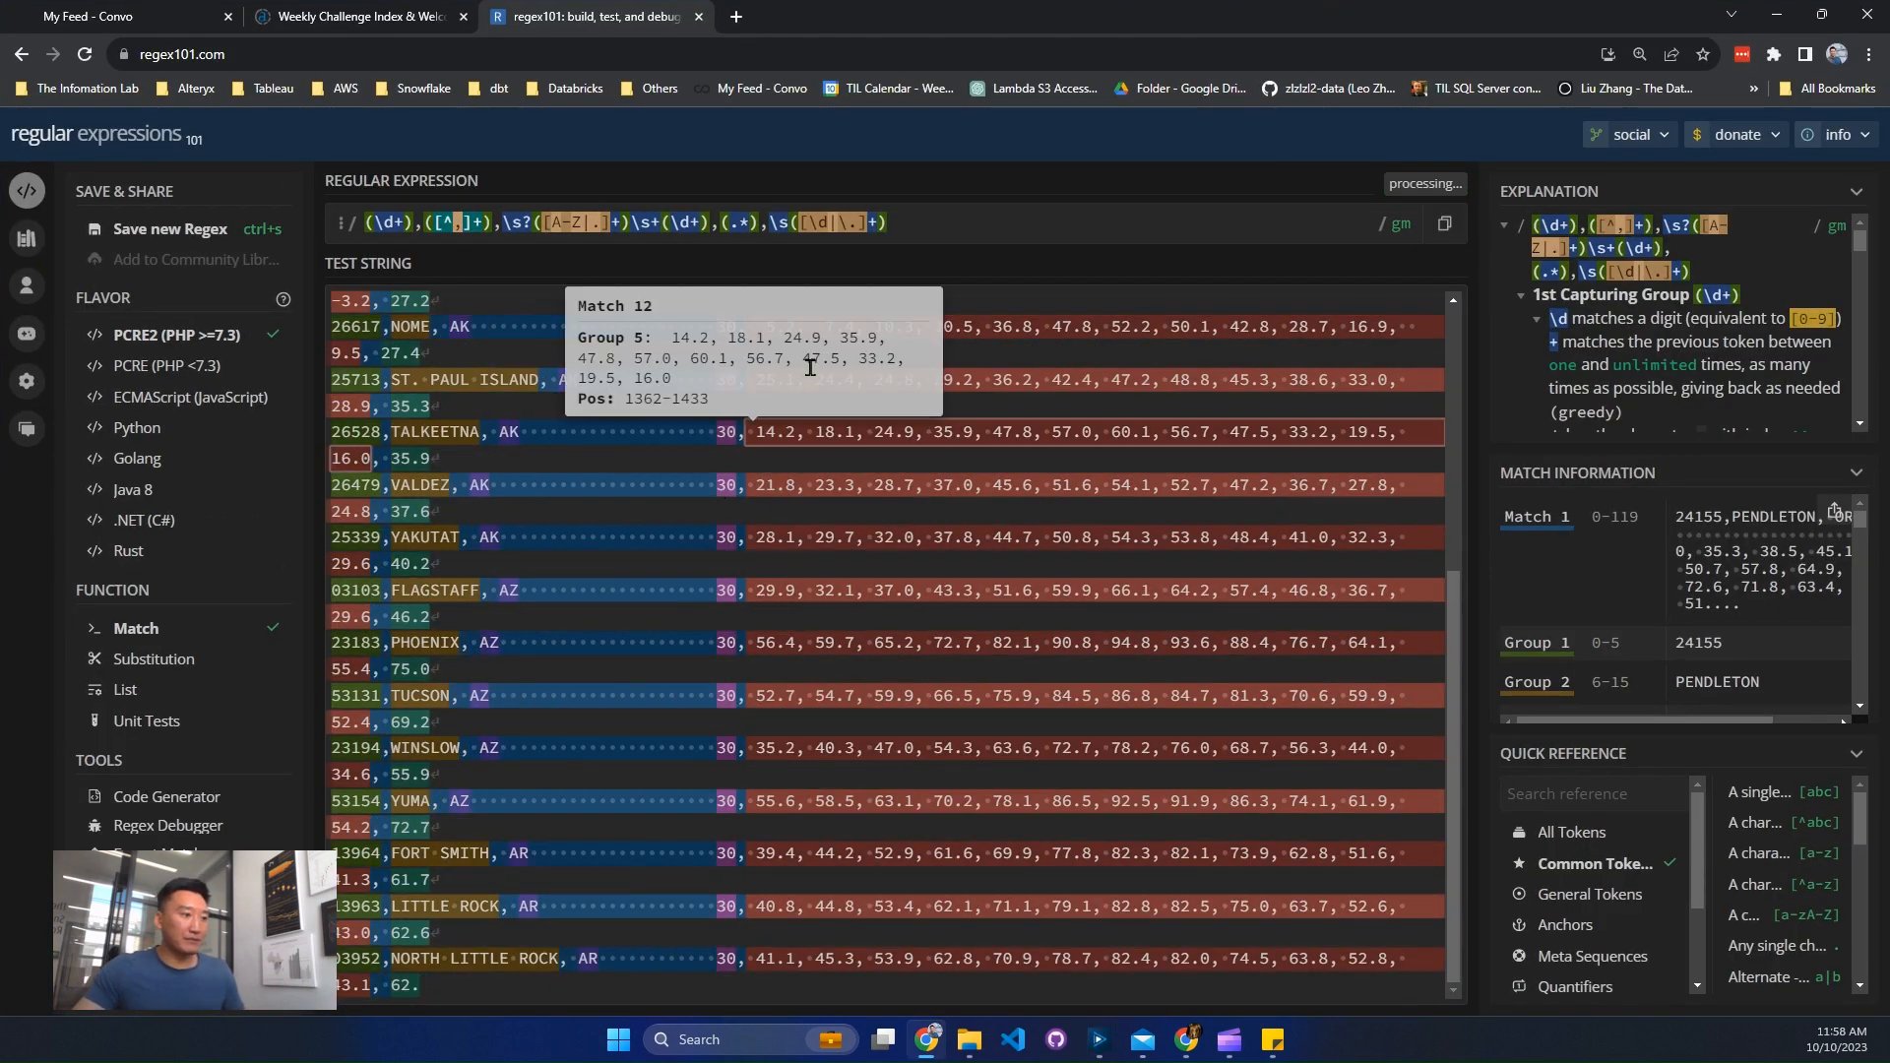
Step: Clear the existing regular expression and paste the copied station rows afresh as the entire test string
key("ctrl+a")
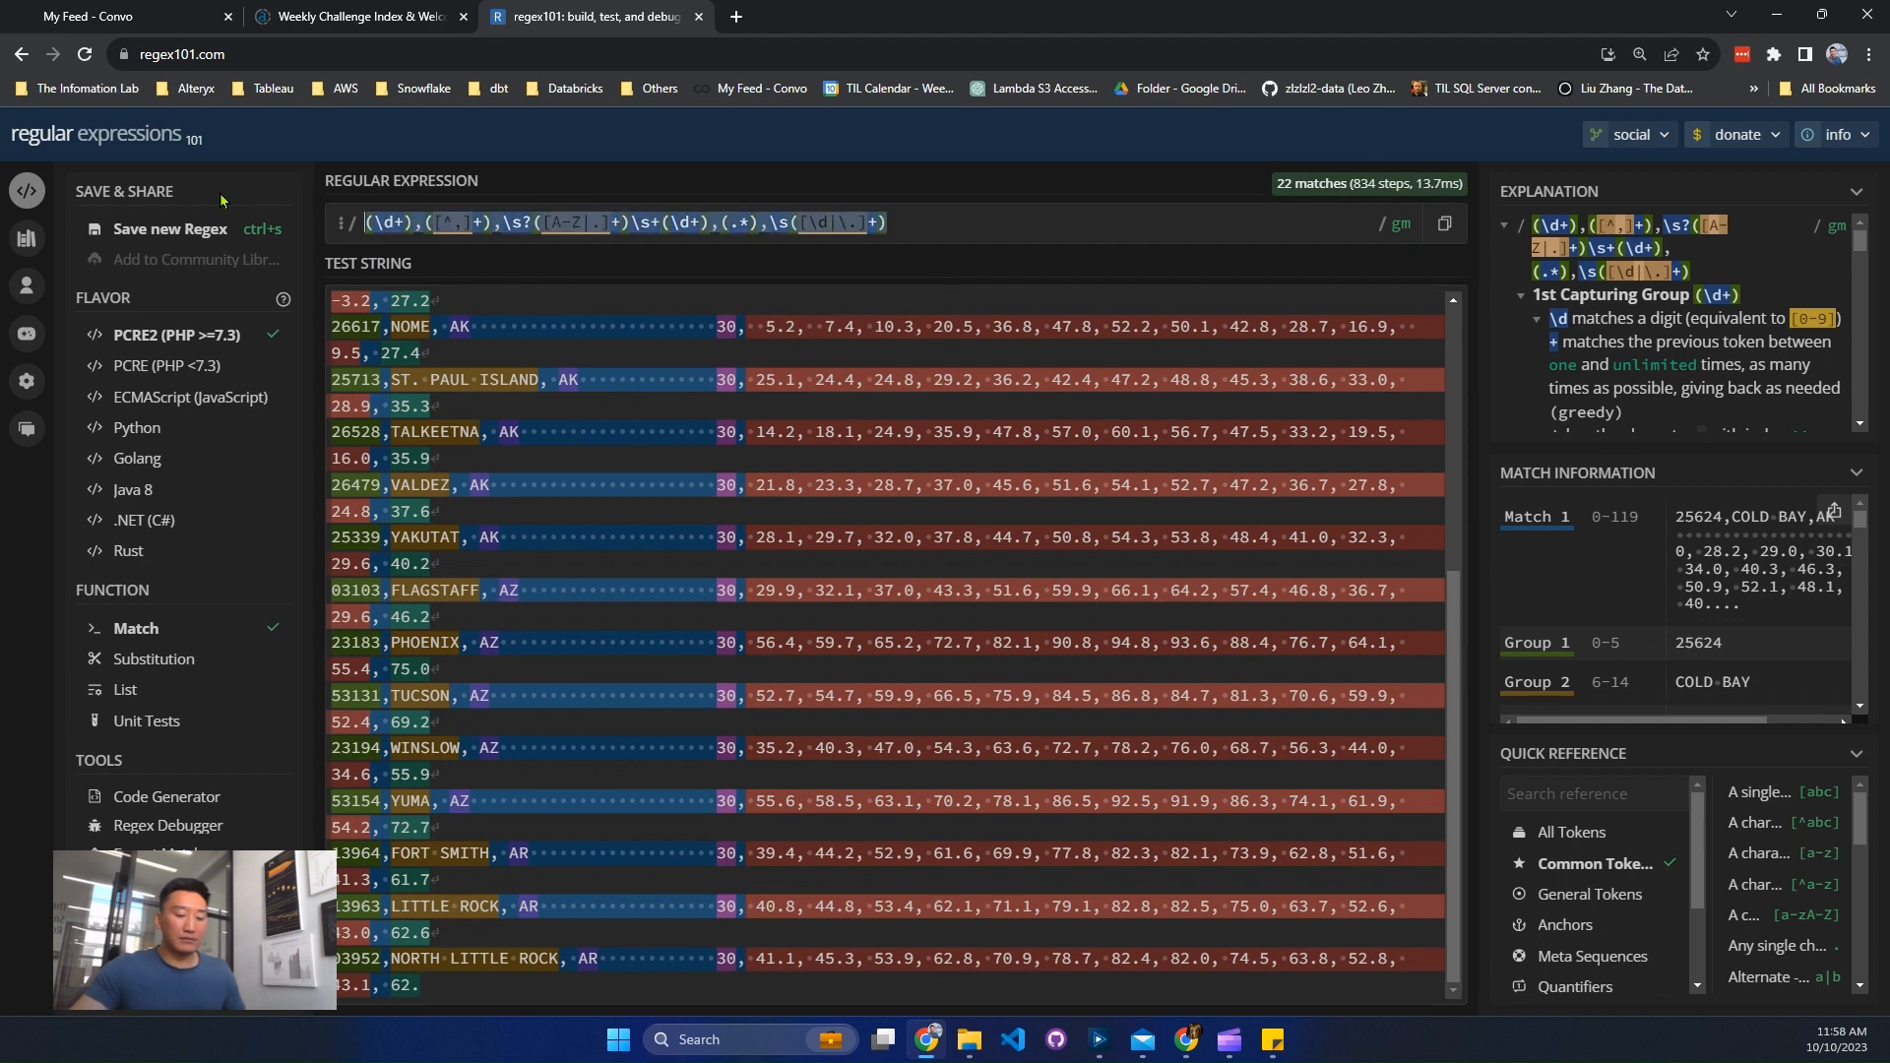
key("BackSpace")
left_click(508, 500)
key("ctrl+a")
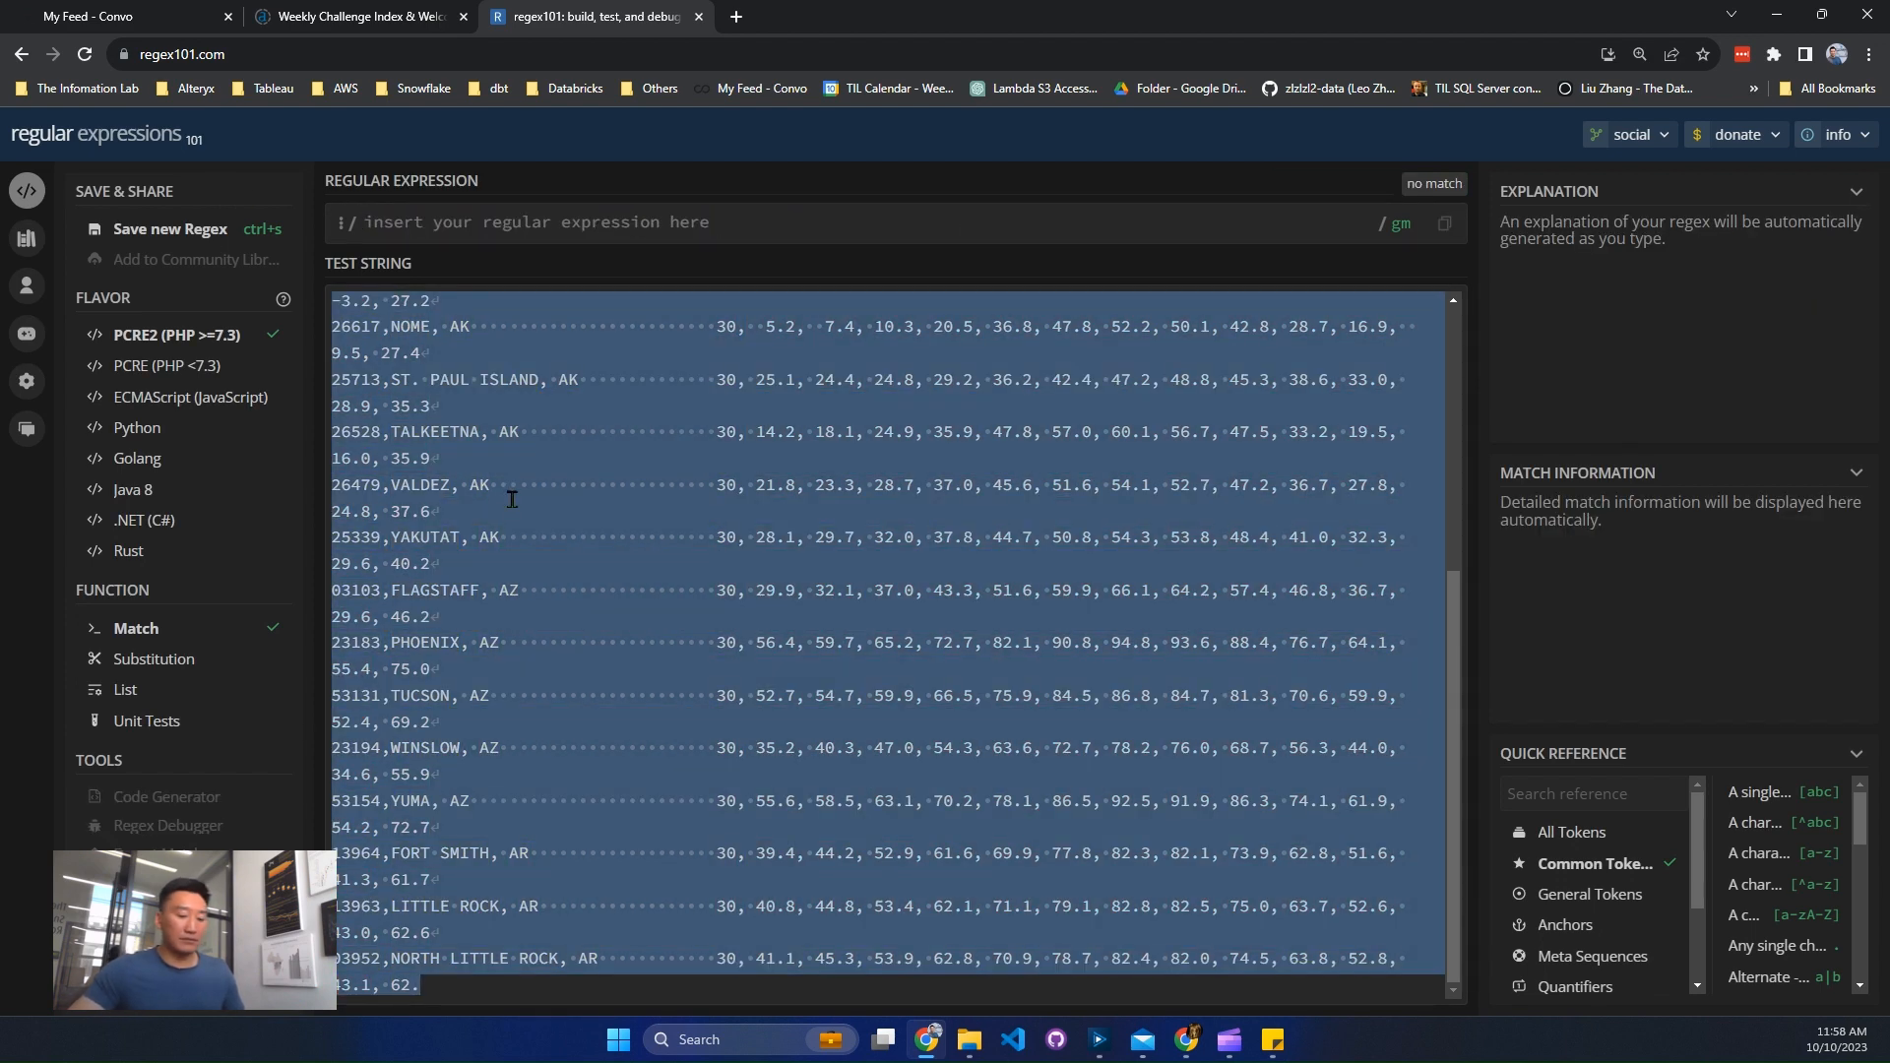
key("BackSpace")
key("ctrl+v")
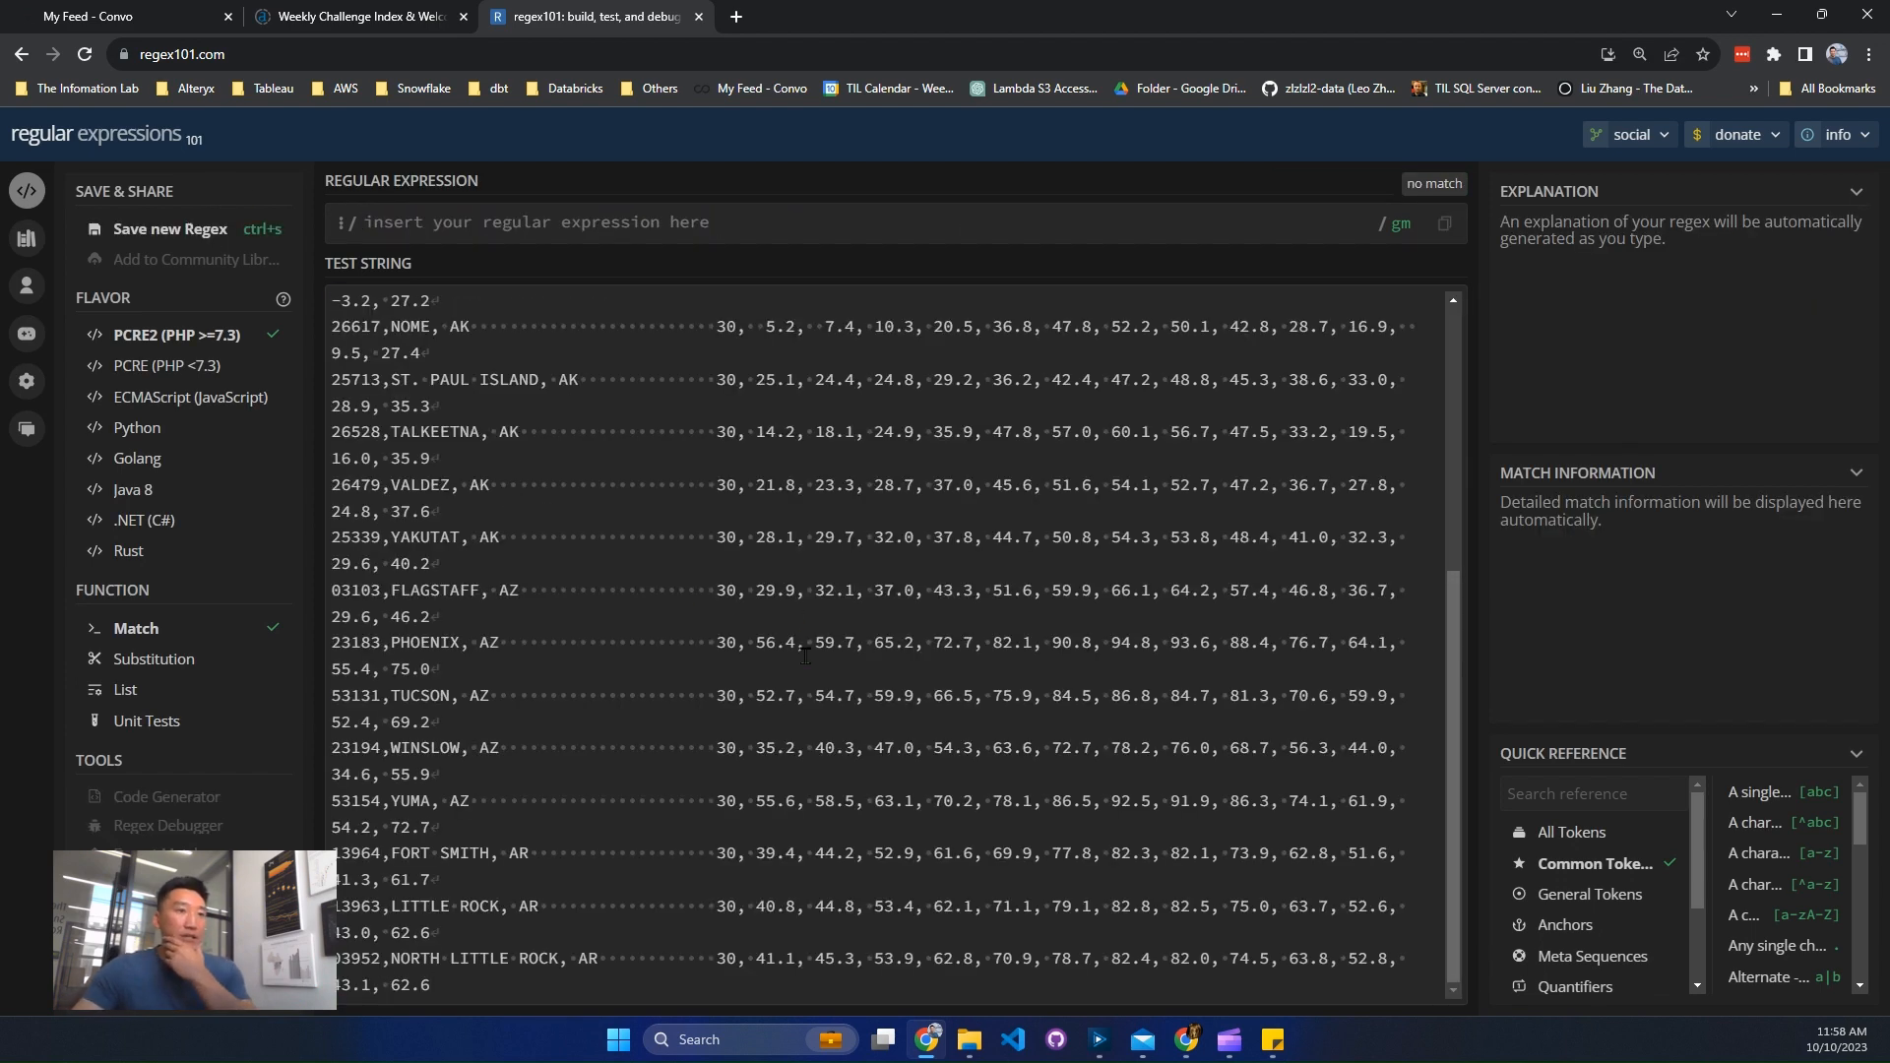
scroll(805, 655, "up", 5)
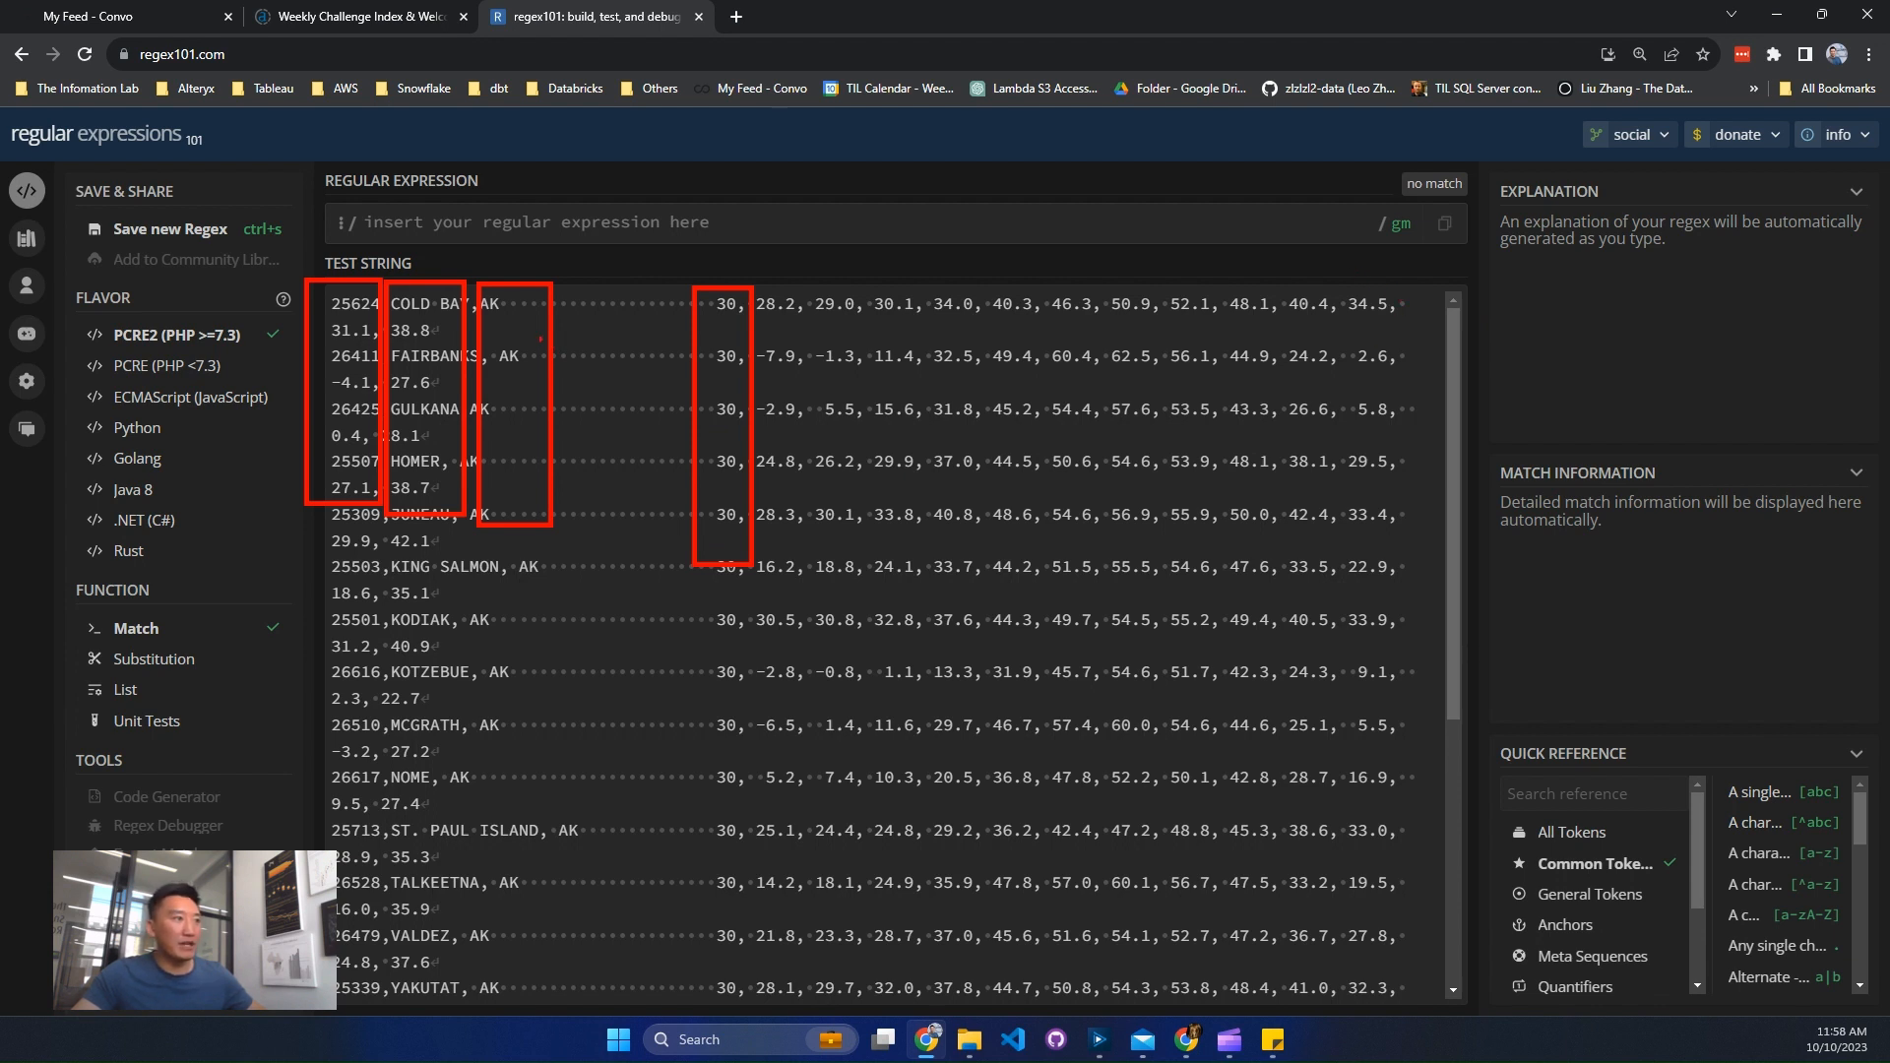
mouse_move(380, 531)
left_mouse_down()
mouse_move(424, 560)
mouse_move(447, 666)
left_mouse_up()
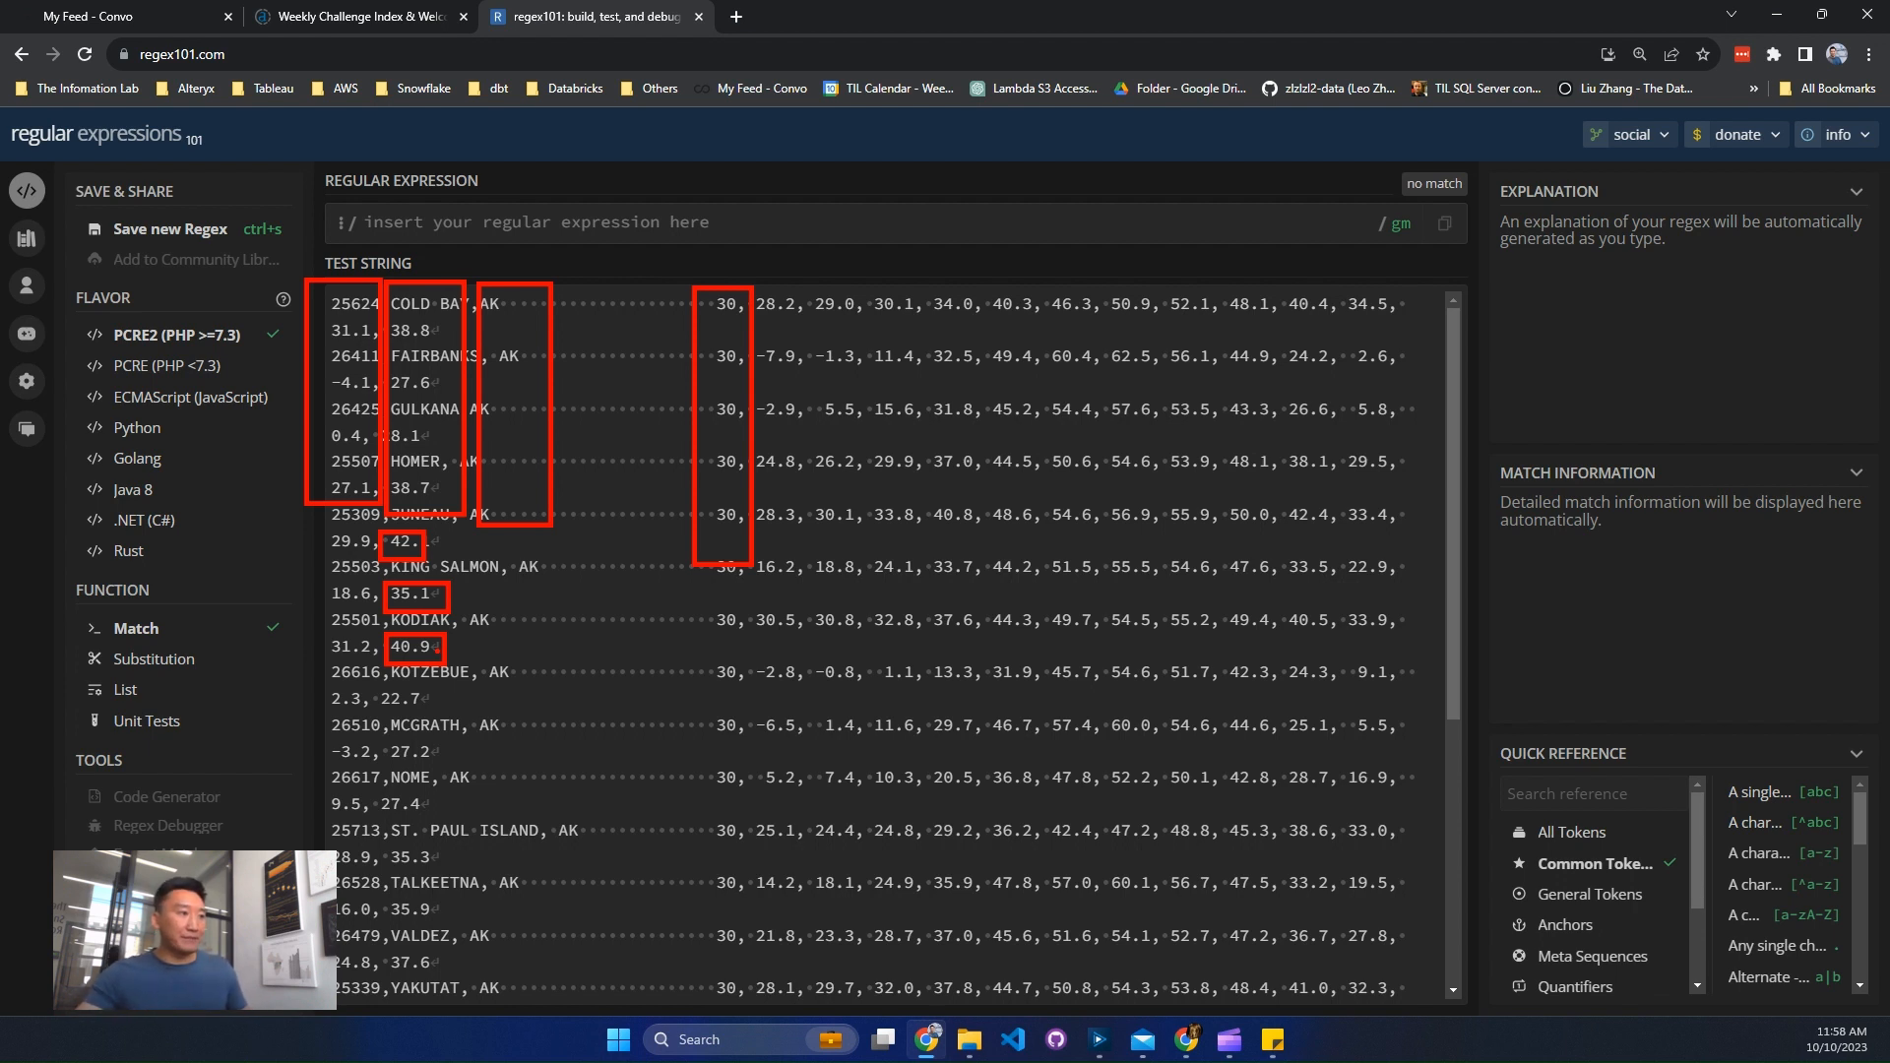
Step: Begin the regular expression with \d+,[^,]+, to match the station number and station name, each followed by a comma
left_click(535, 222)
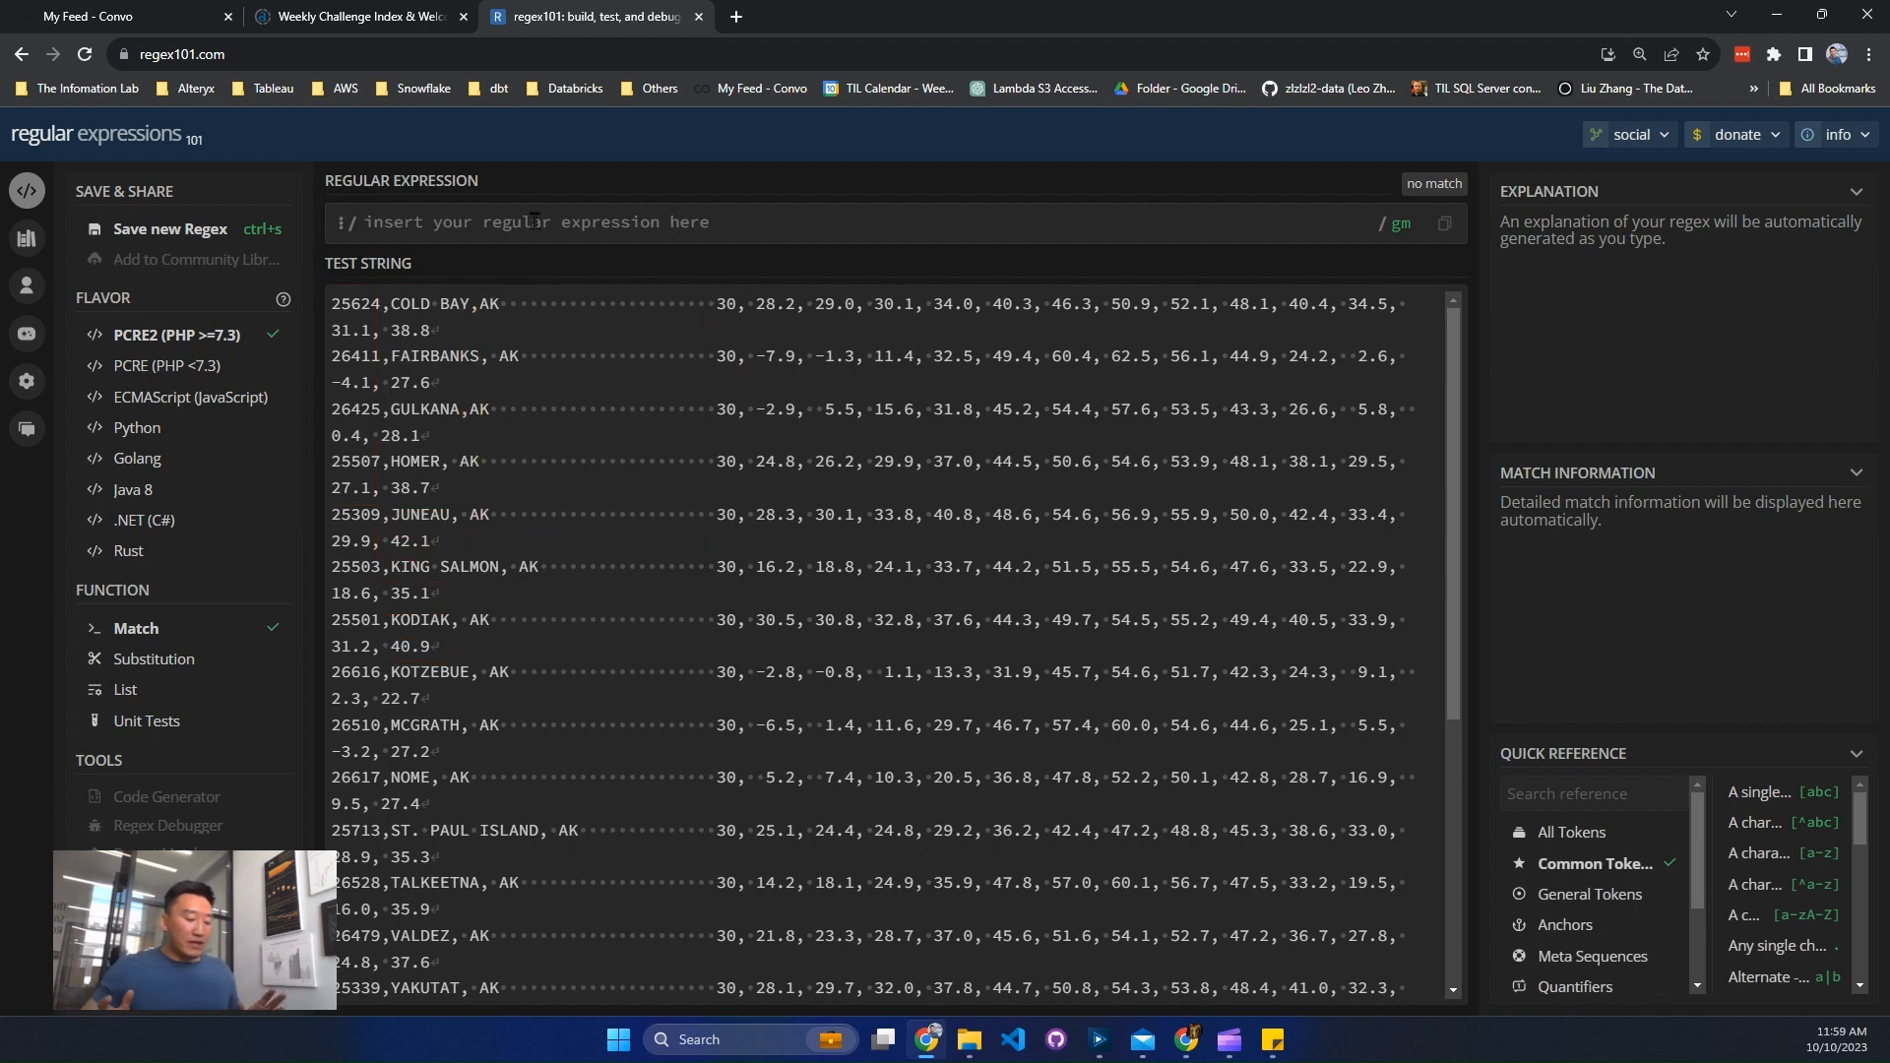
type("\\d+")
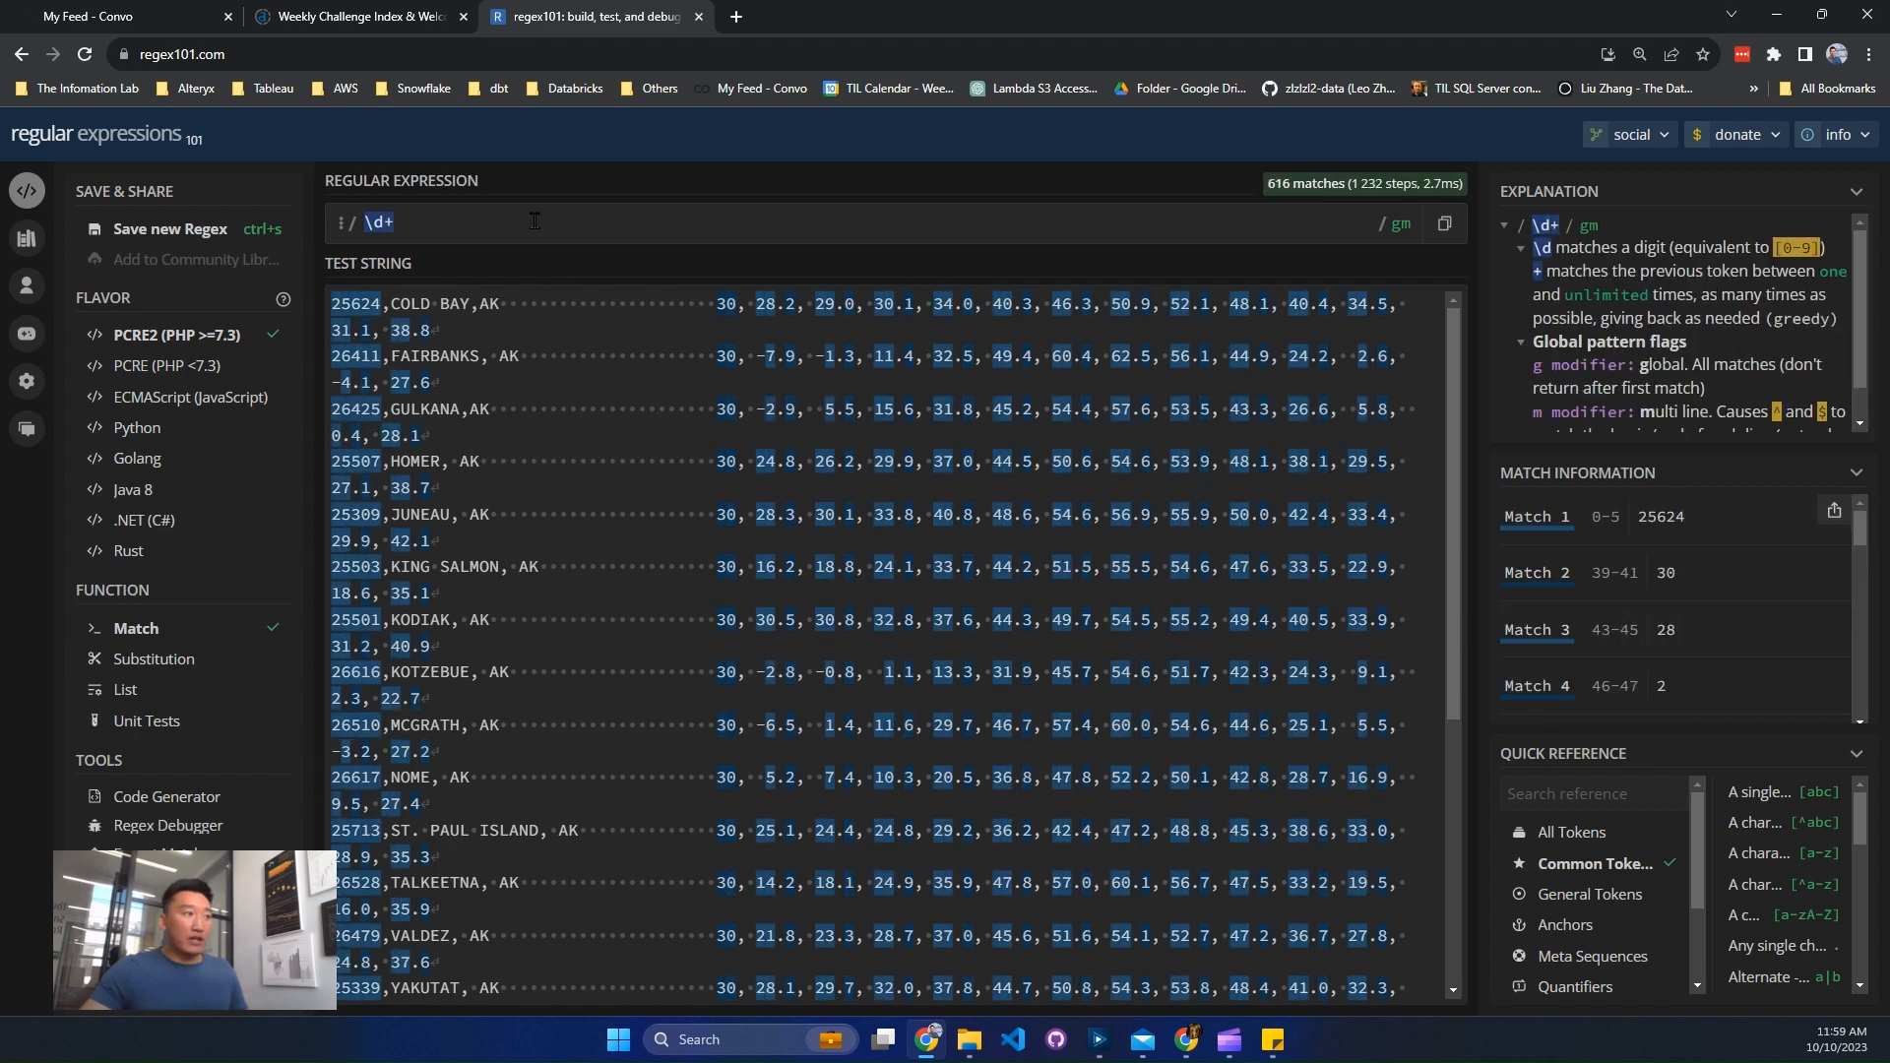
type(",")
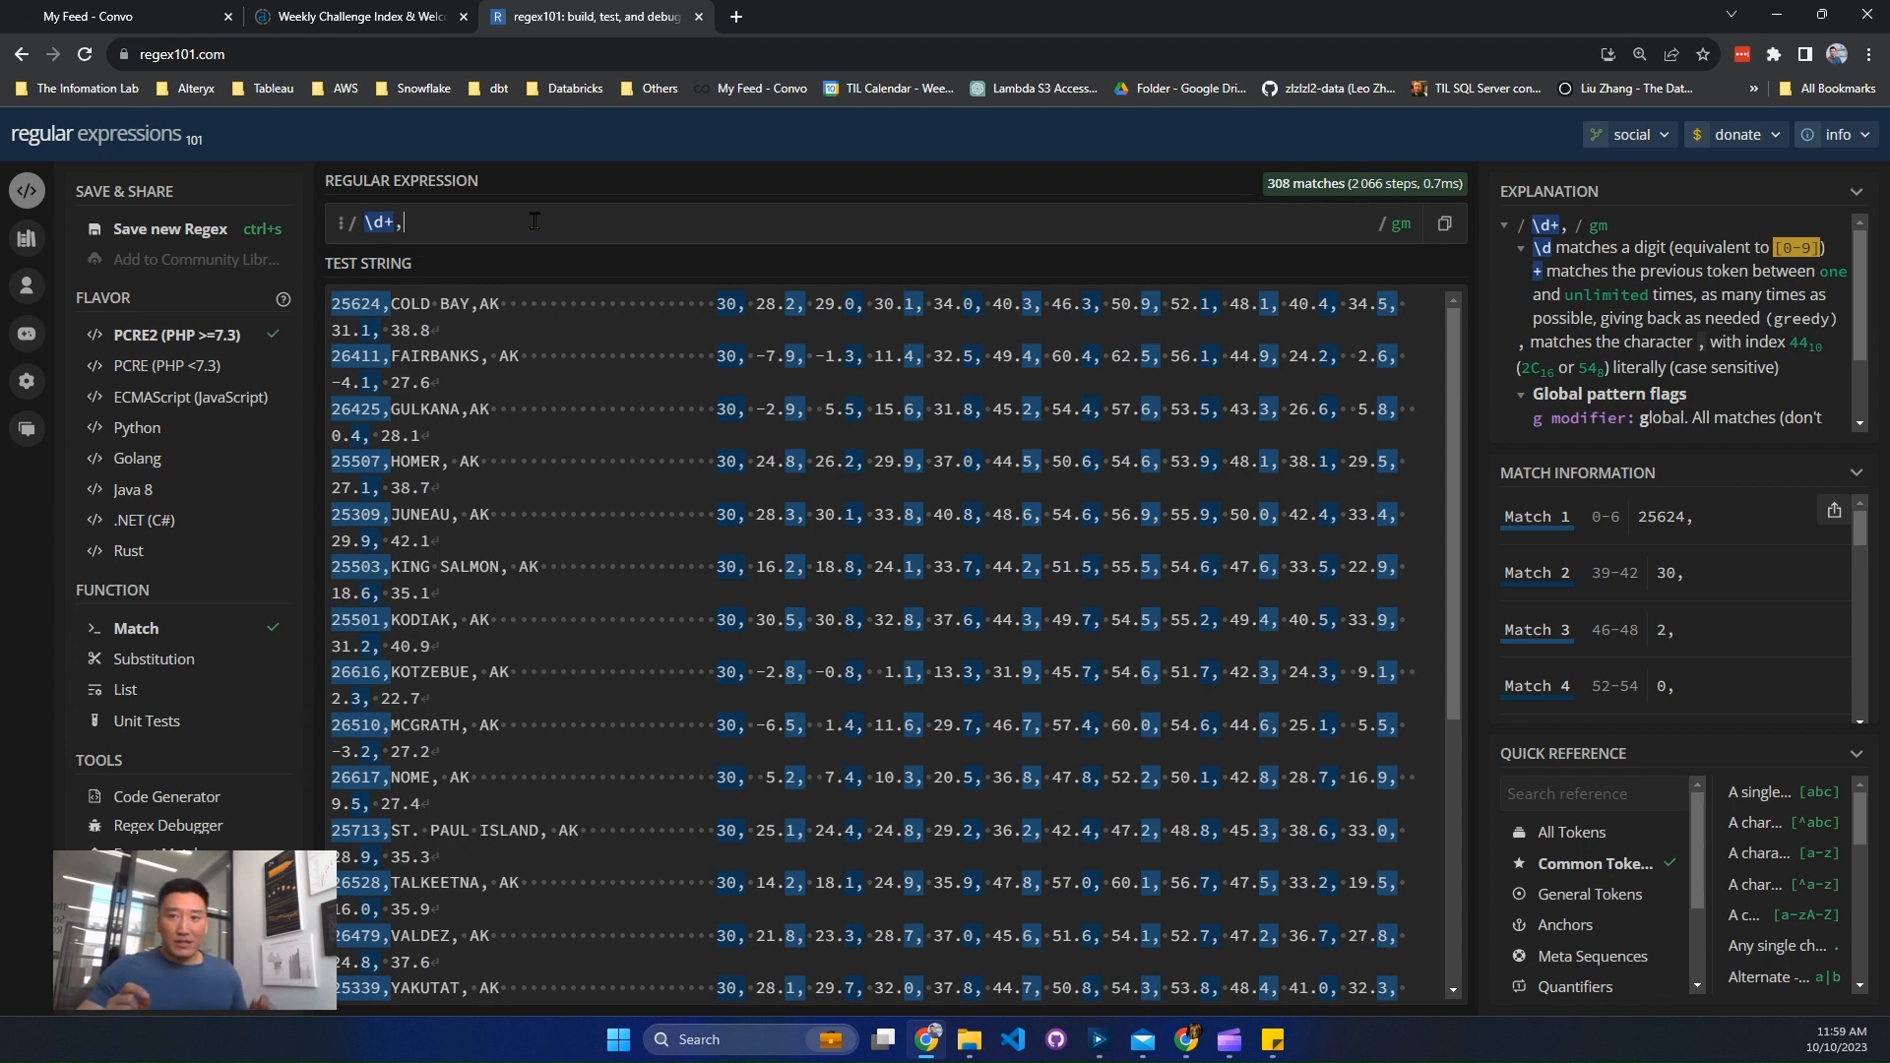
type("[")
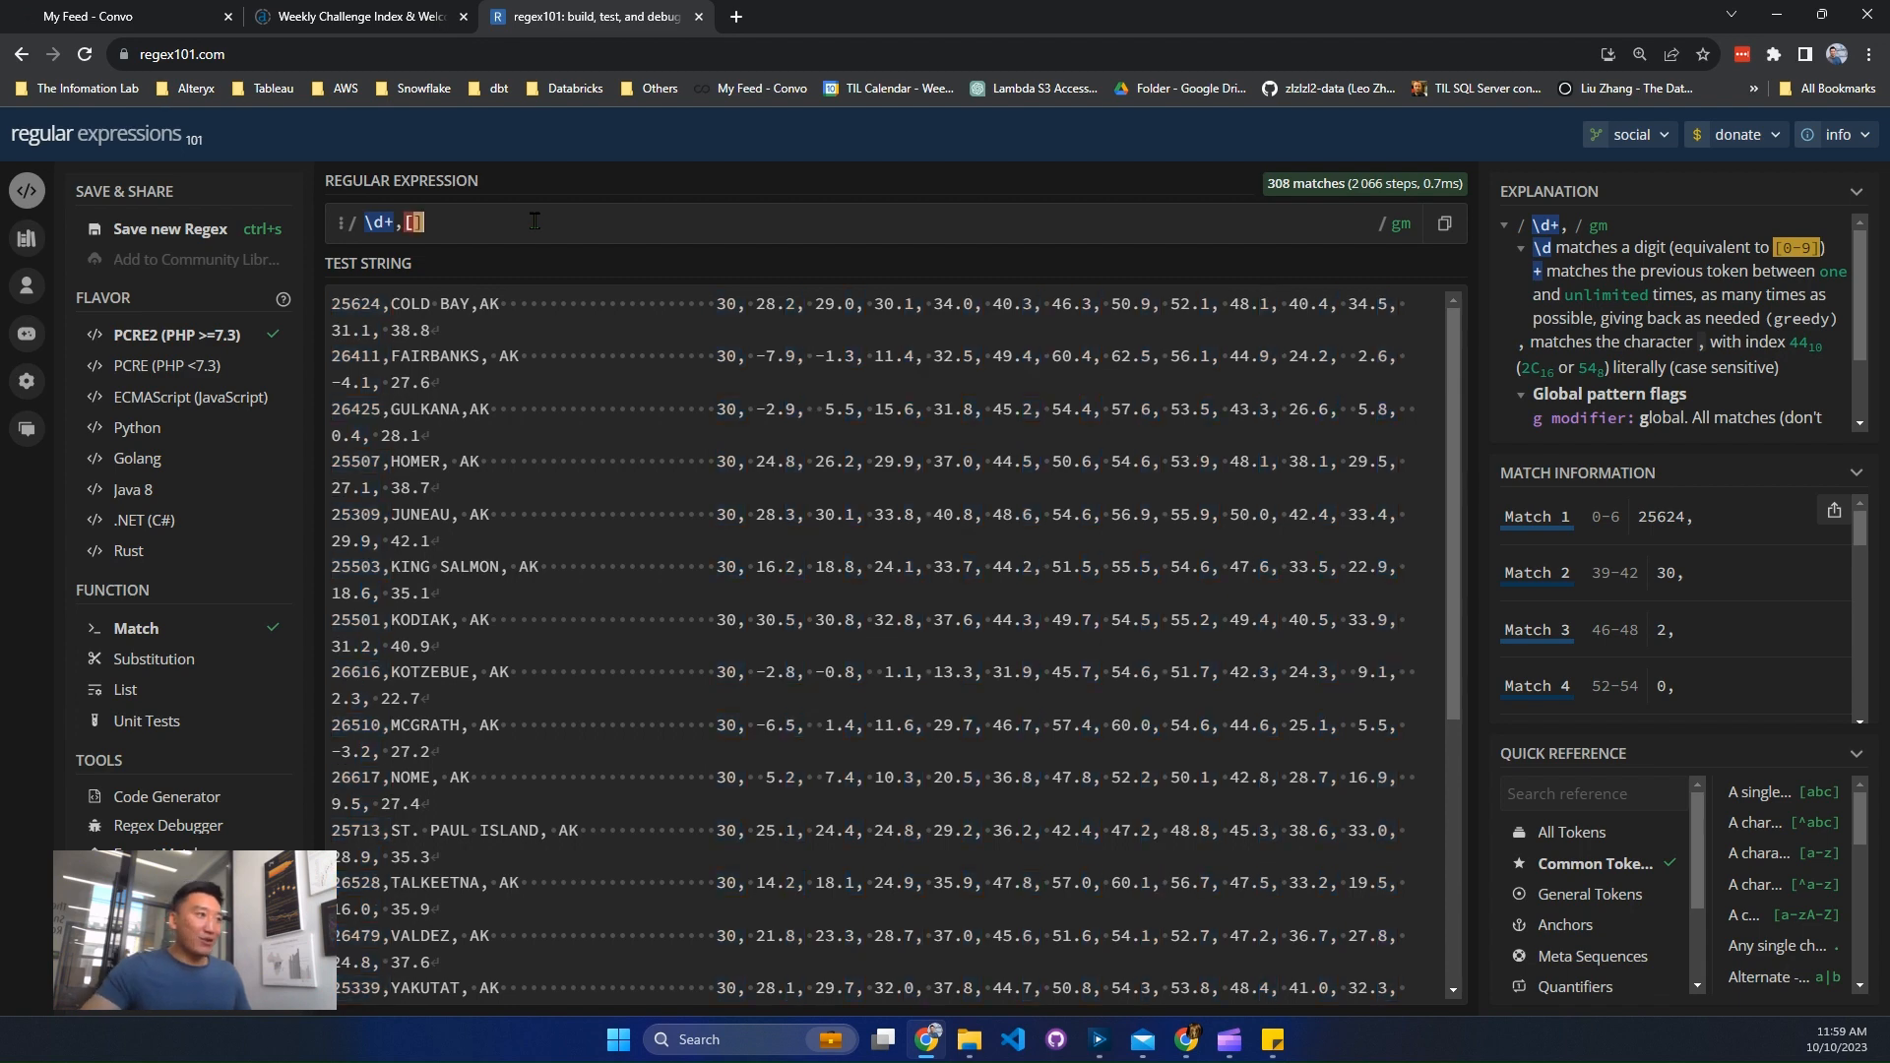
type("^")
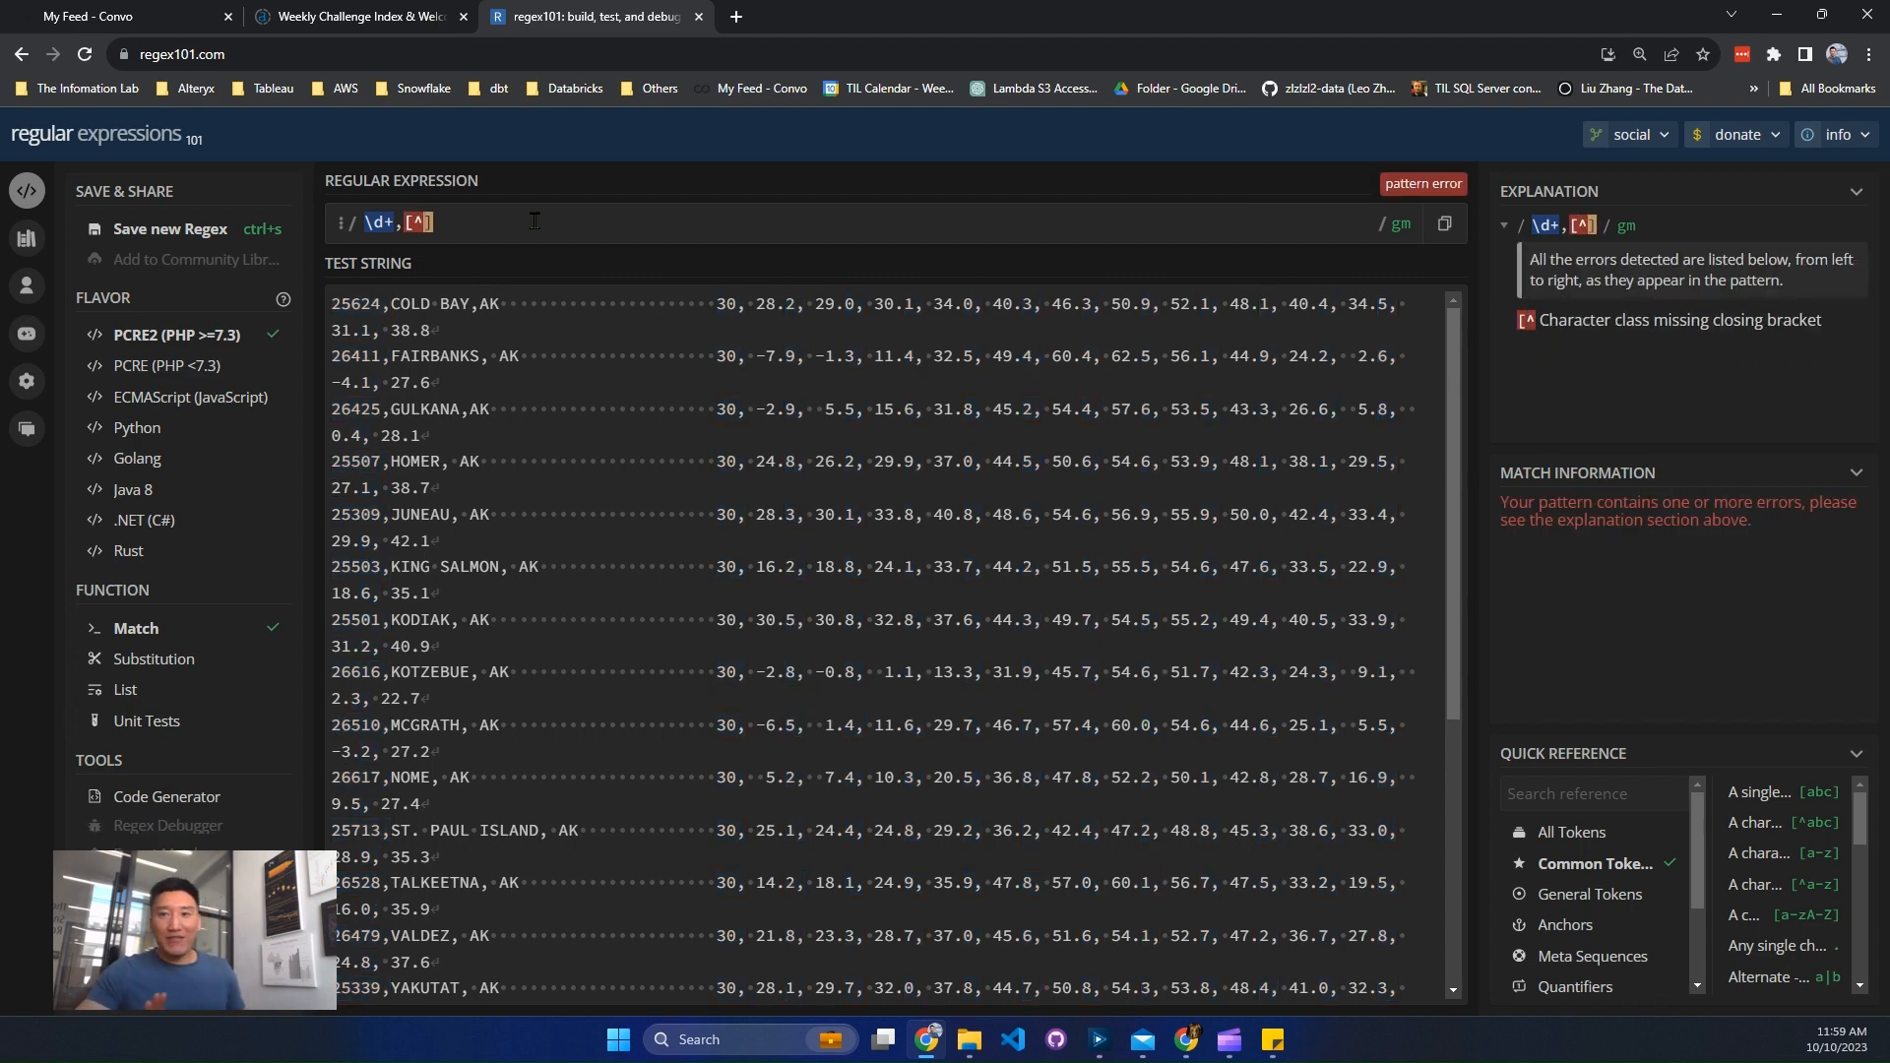
type(",")
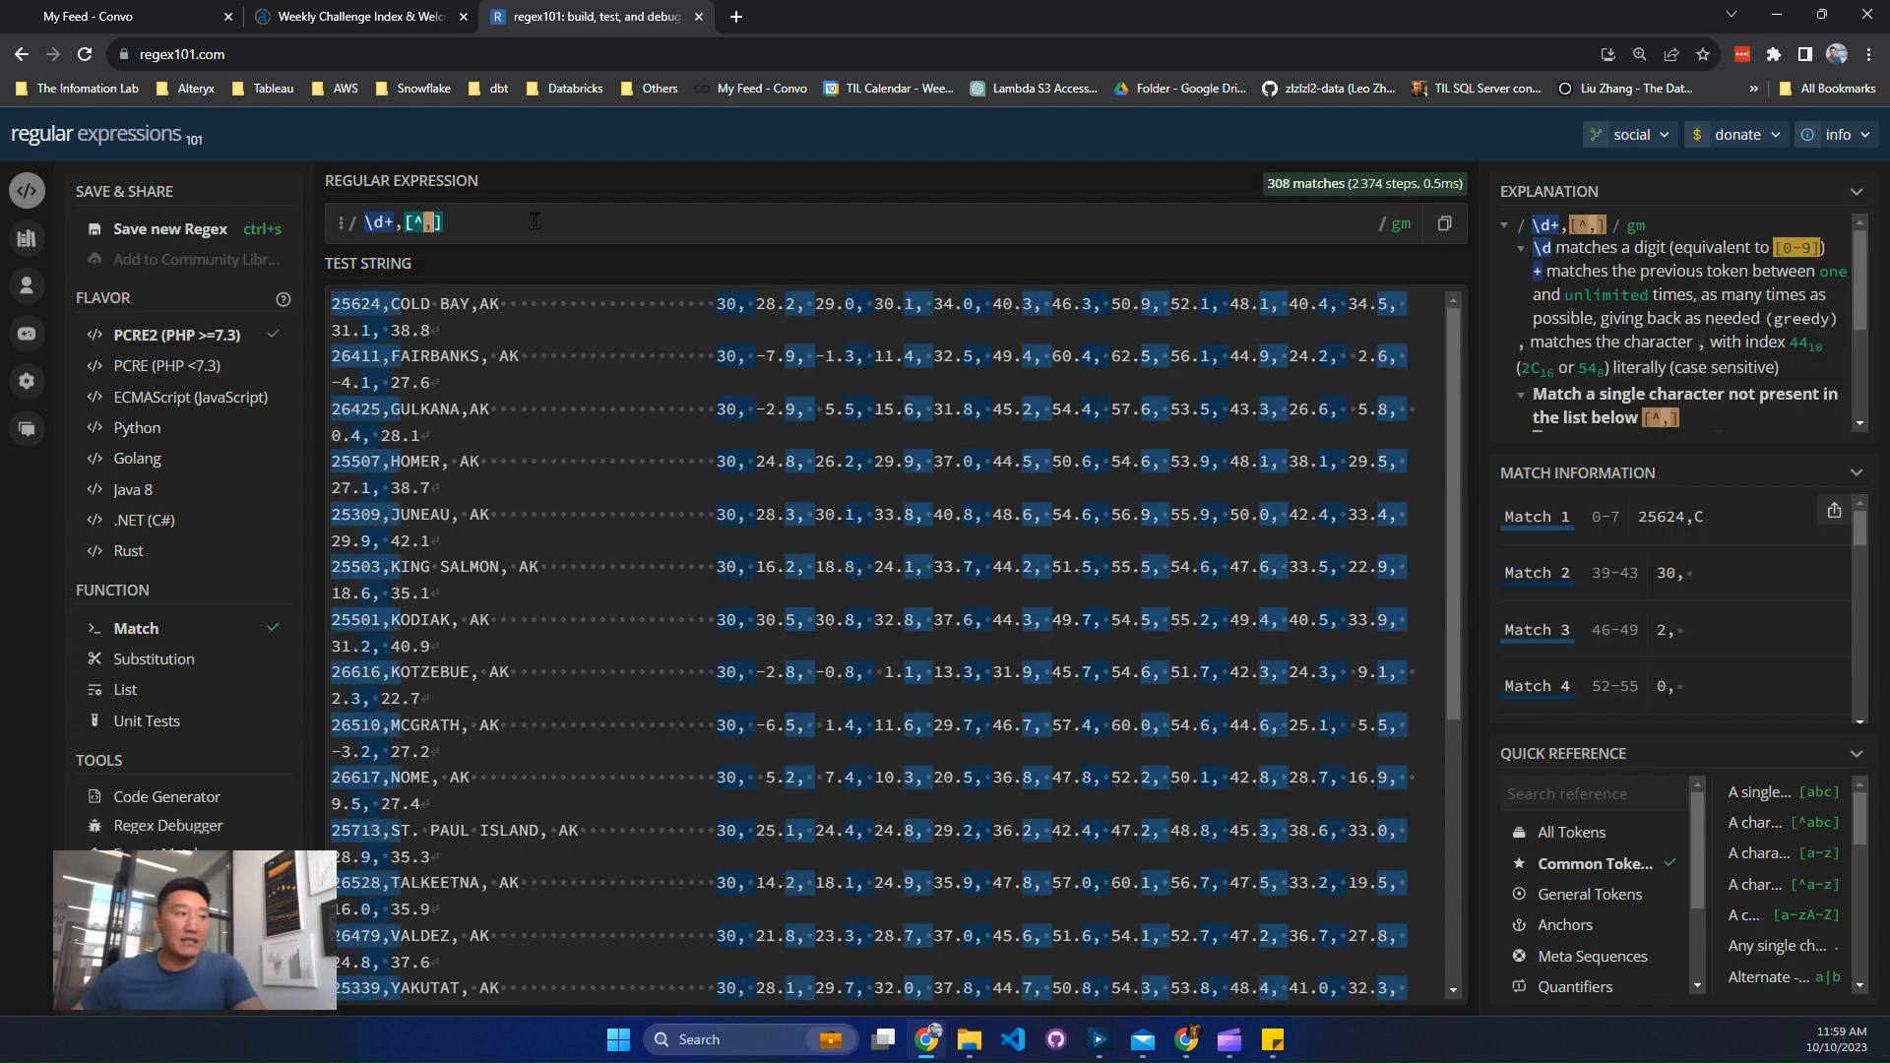
key("Right")
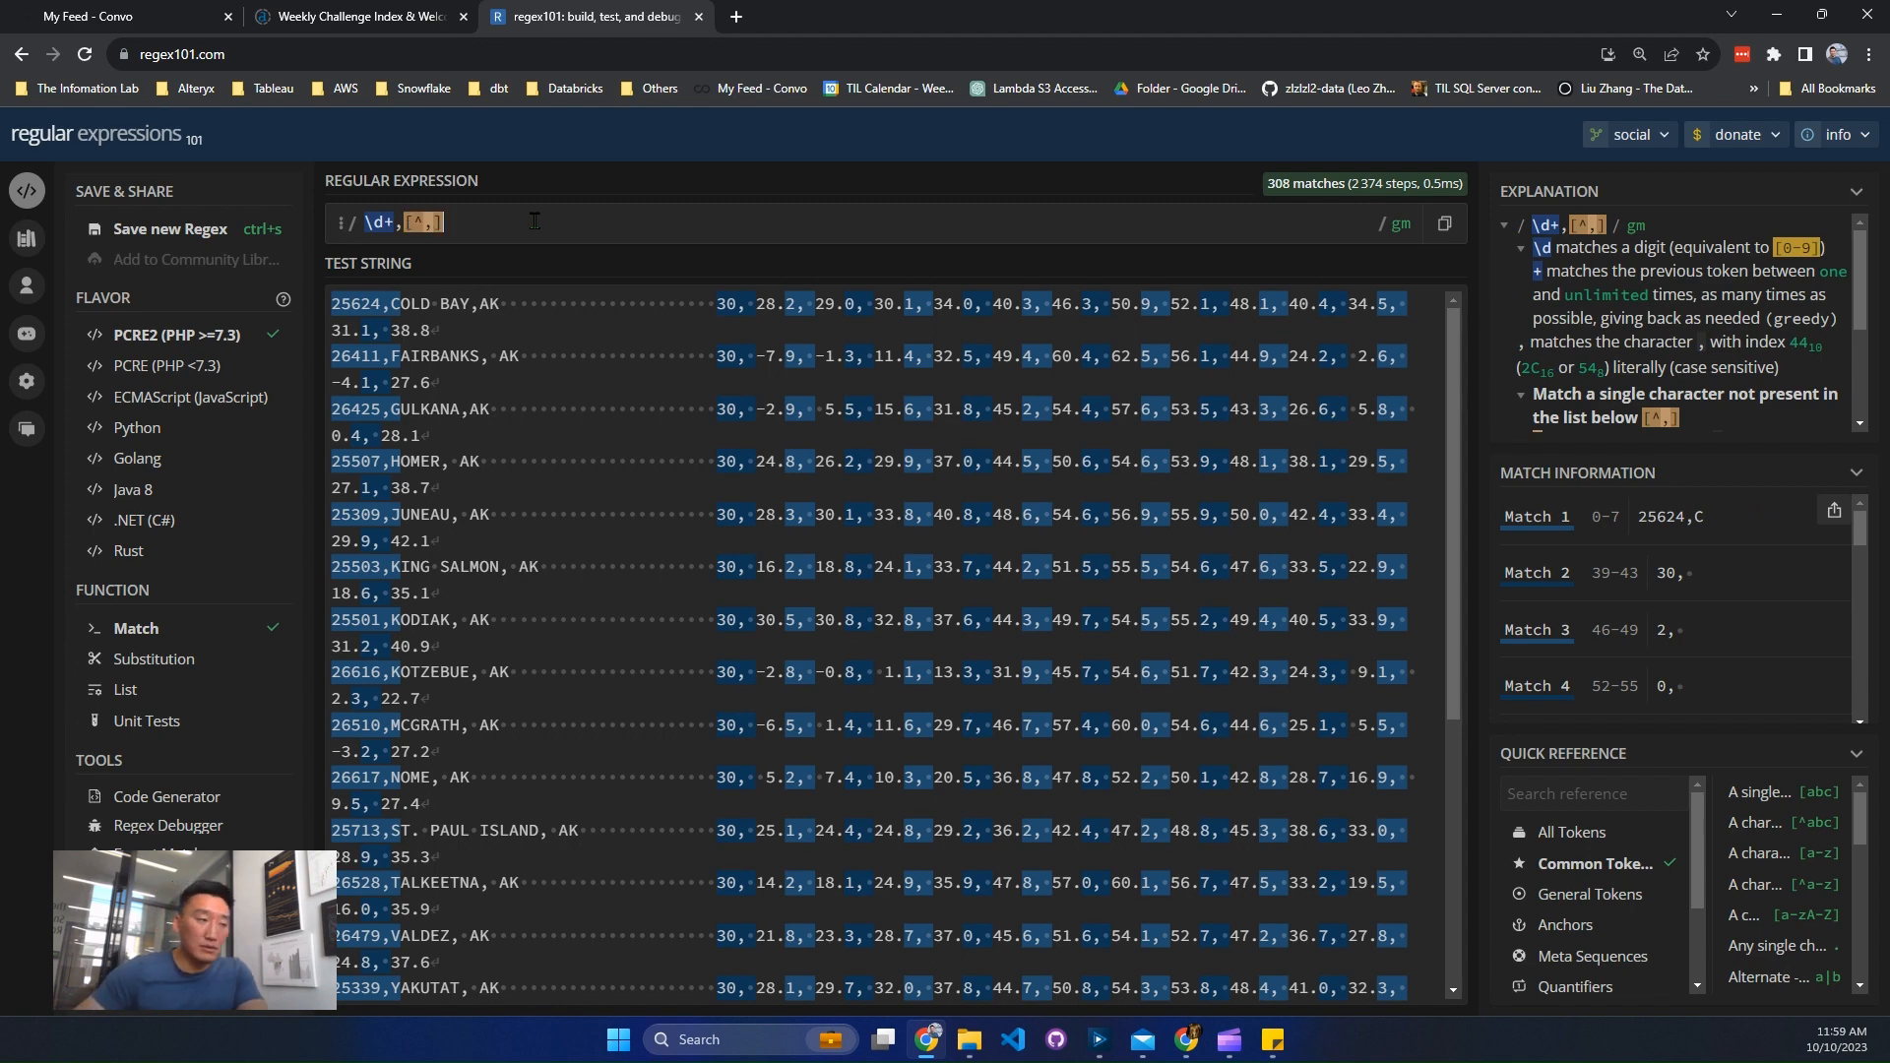
type("+")
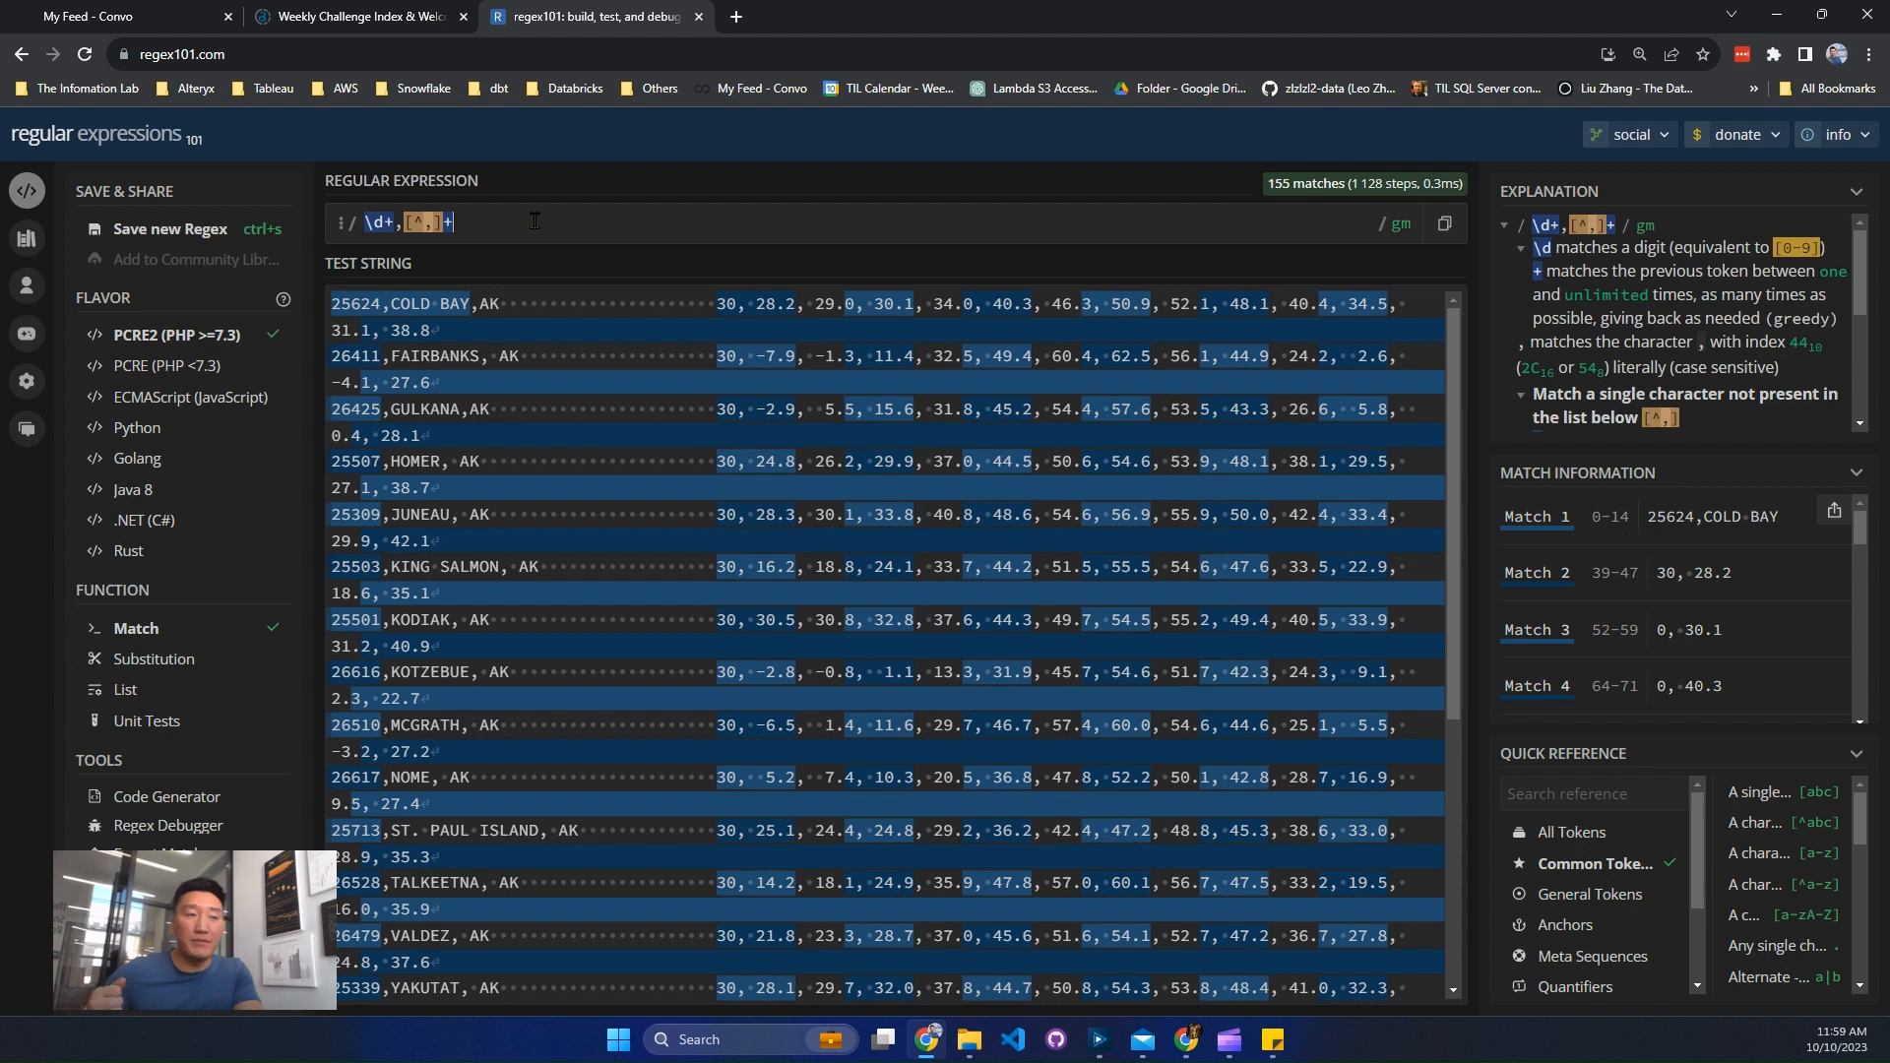
type(",")
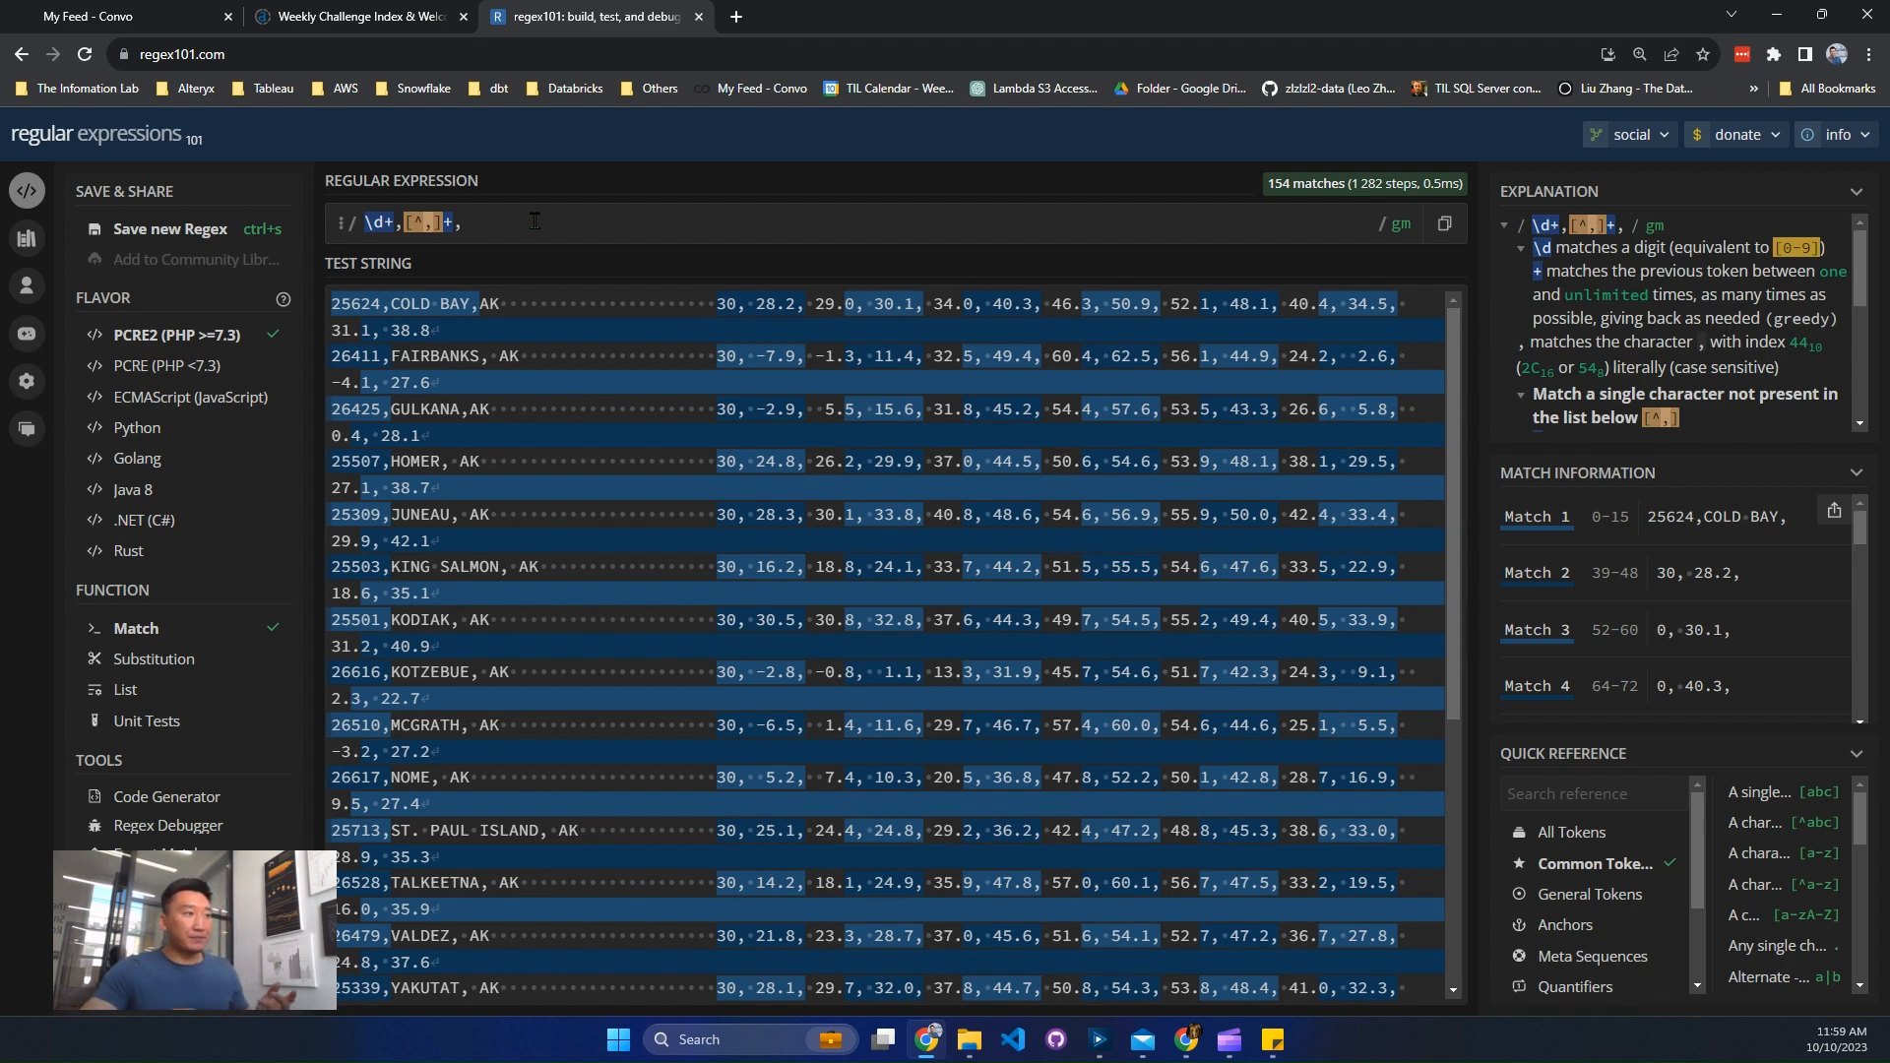
Step: Extend the regular expression with [A-Z]{2}\s+\d+, to match the state code, the padding spaces and the number before the temperatures
type("[")
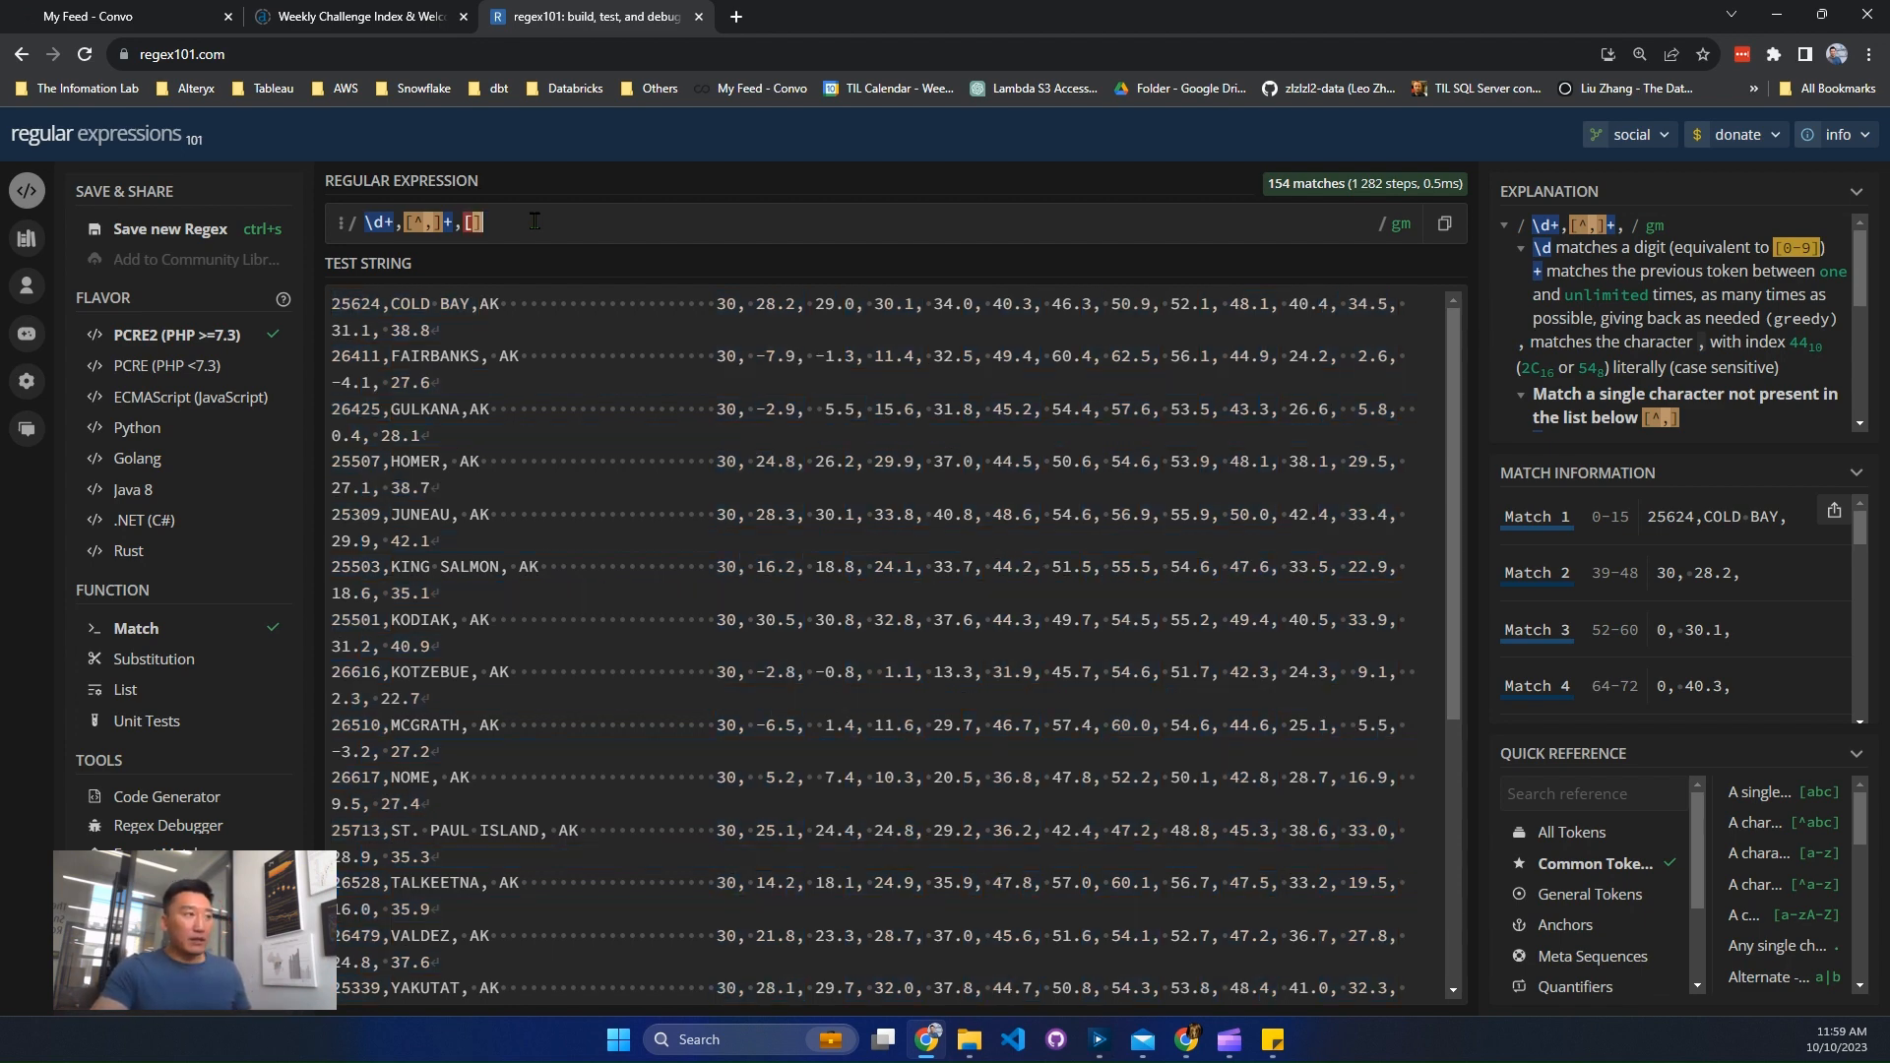
type("A-Z]")
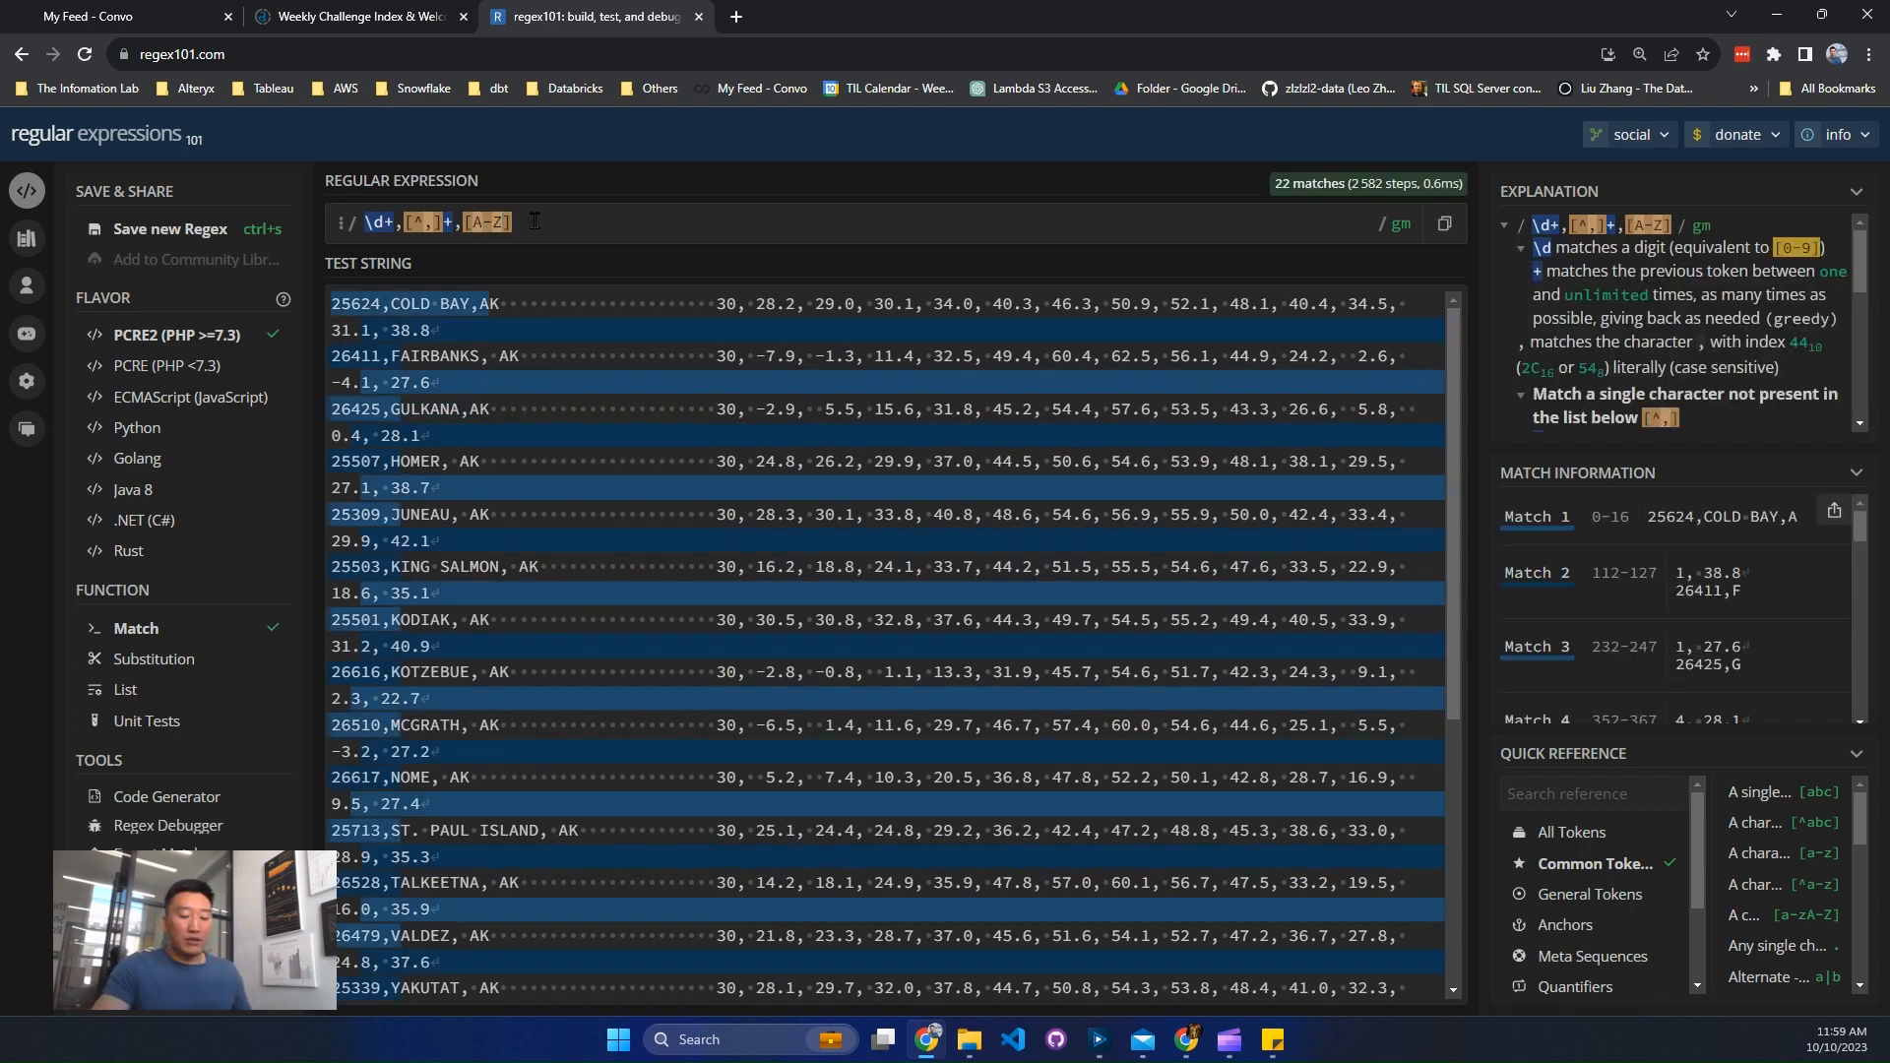
type("{2}")
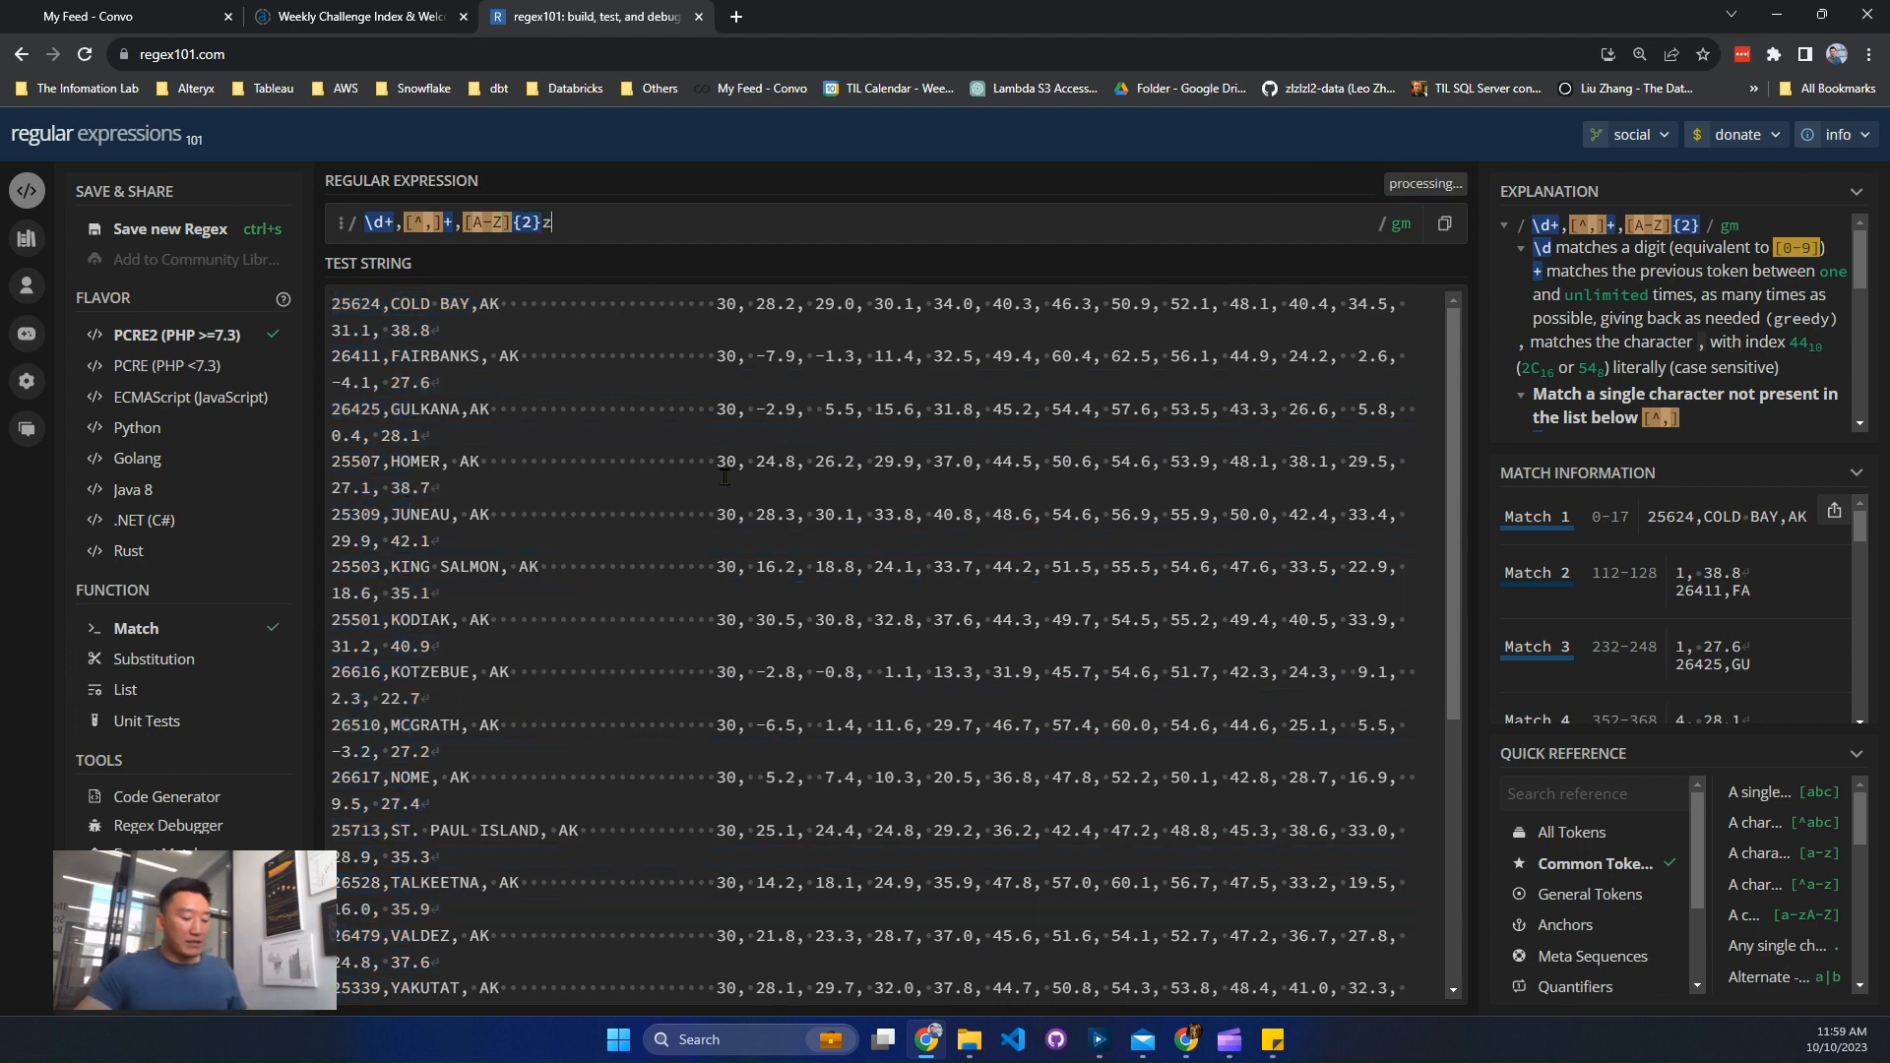
type("\\z")
key("BackSpace")
type("s+")
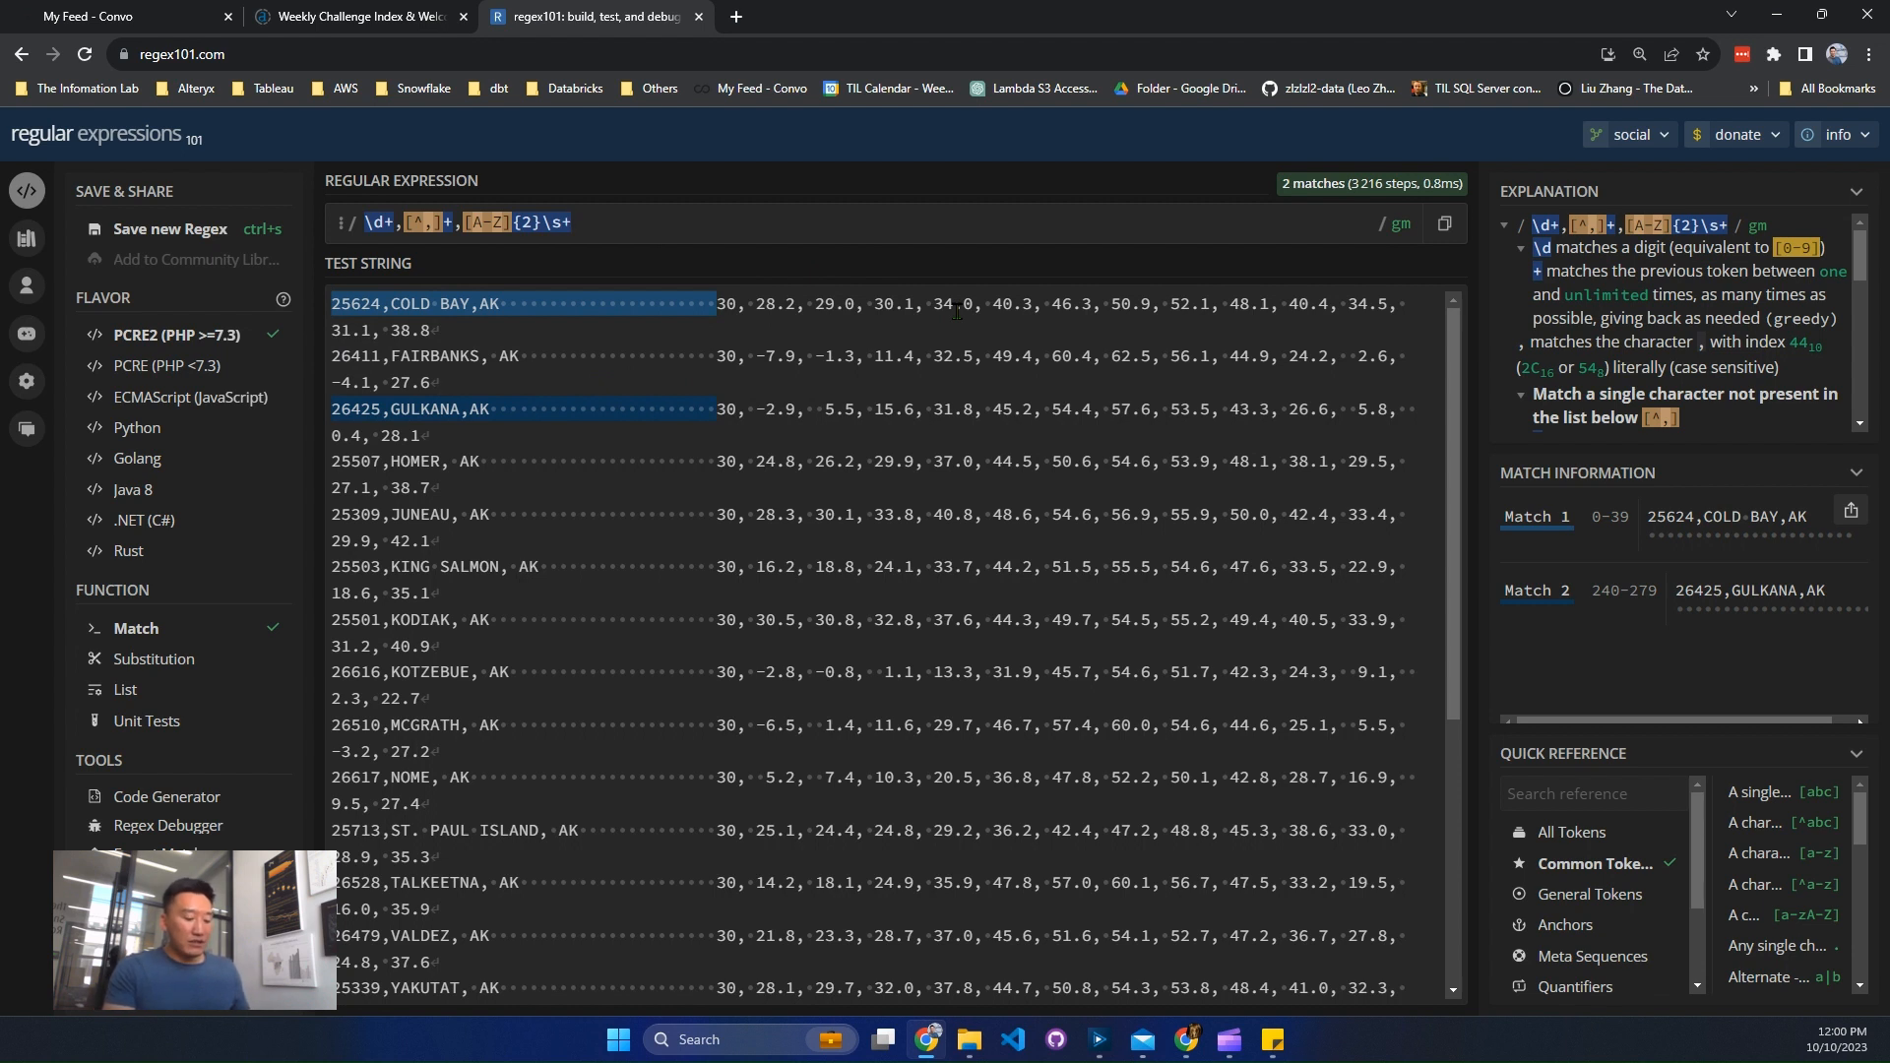
type("\\d")
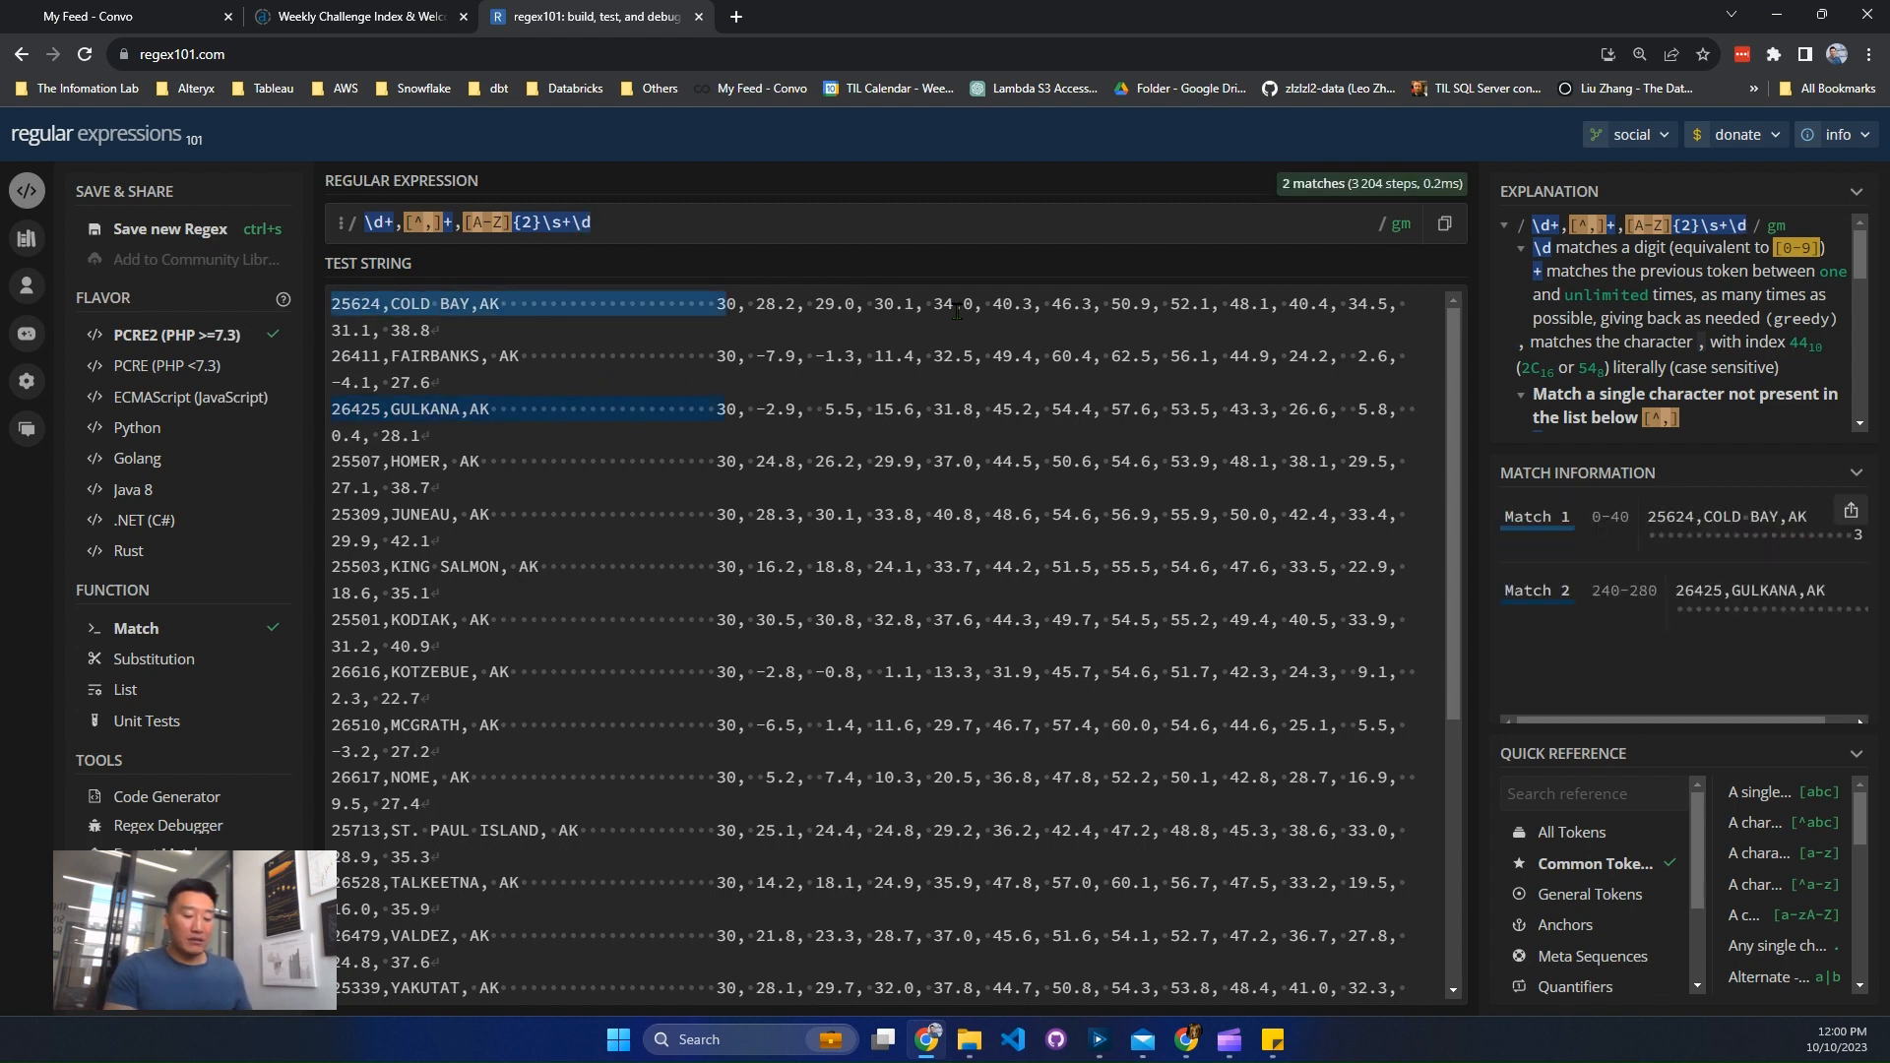
type("+")
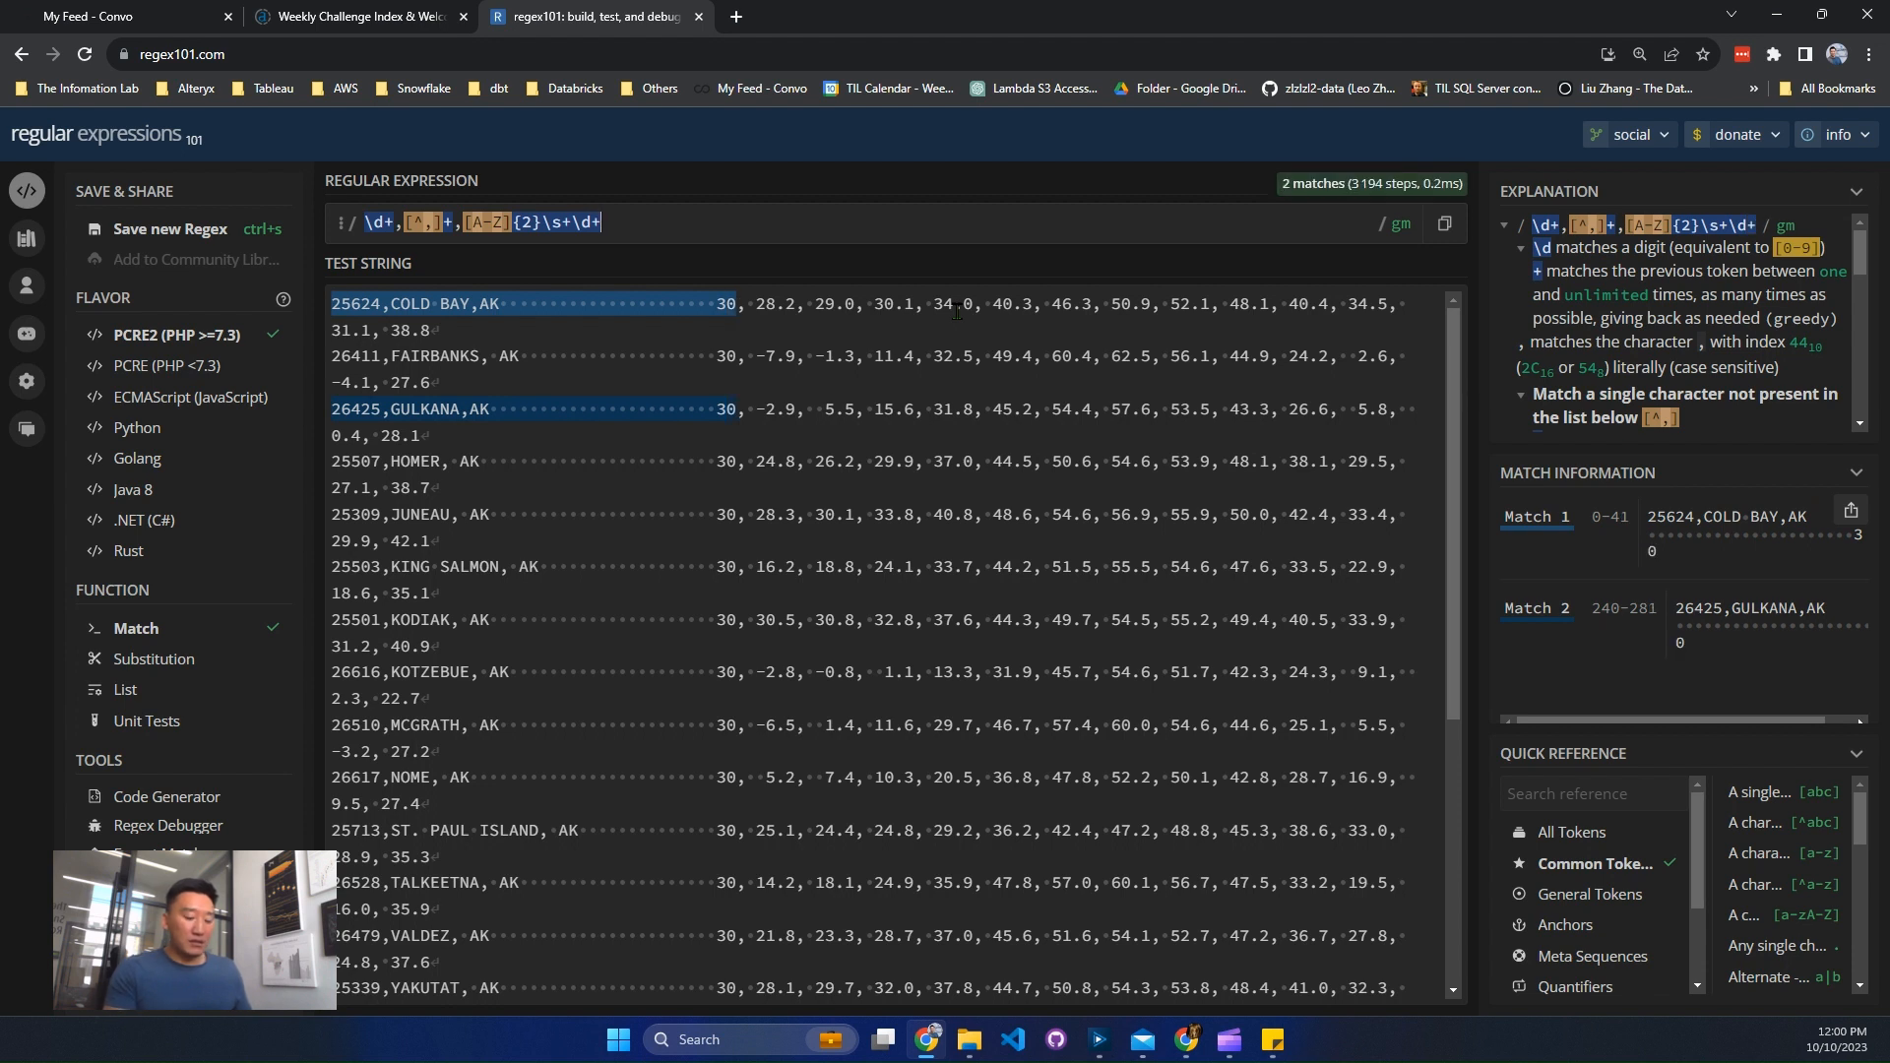
type(",")
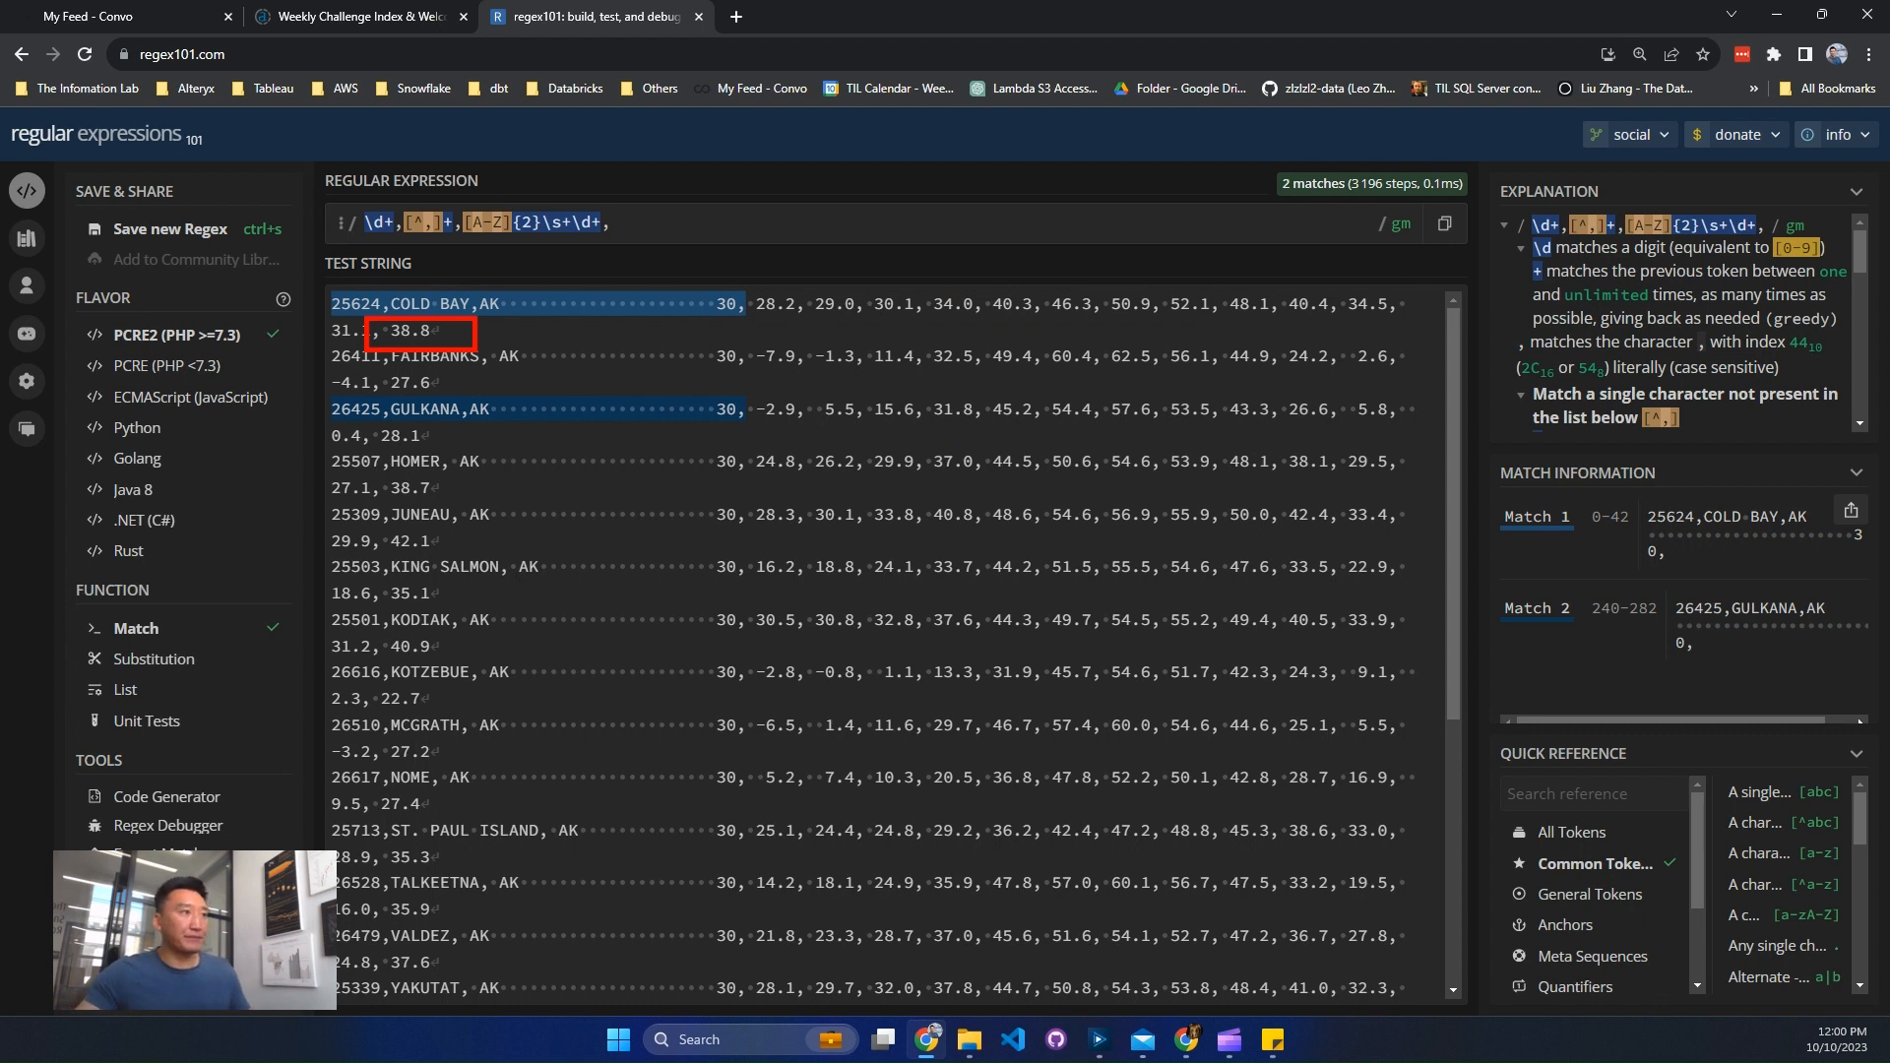
Step: Append .*\s to the regular expression to skip the monthly values up to a whitespace character
left_click(675, 220)
type(".*")
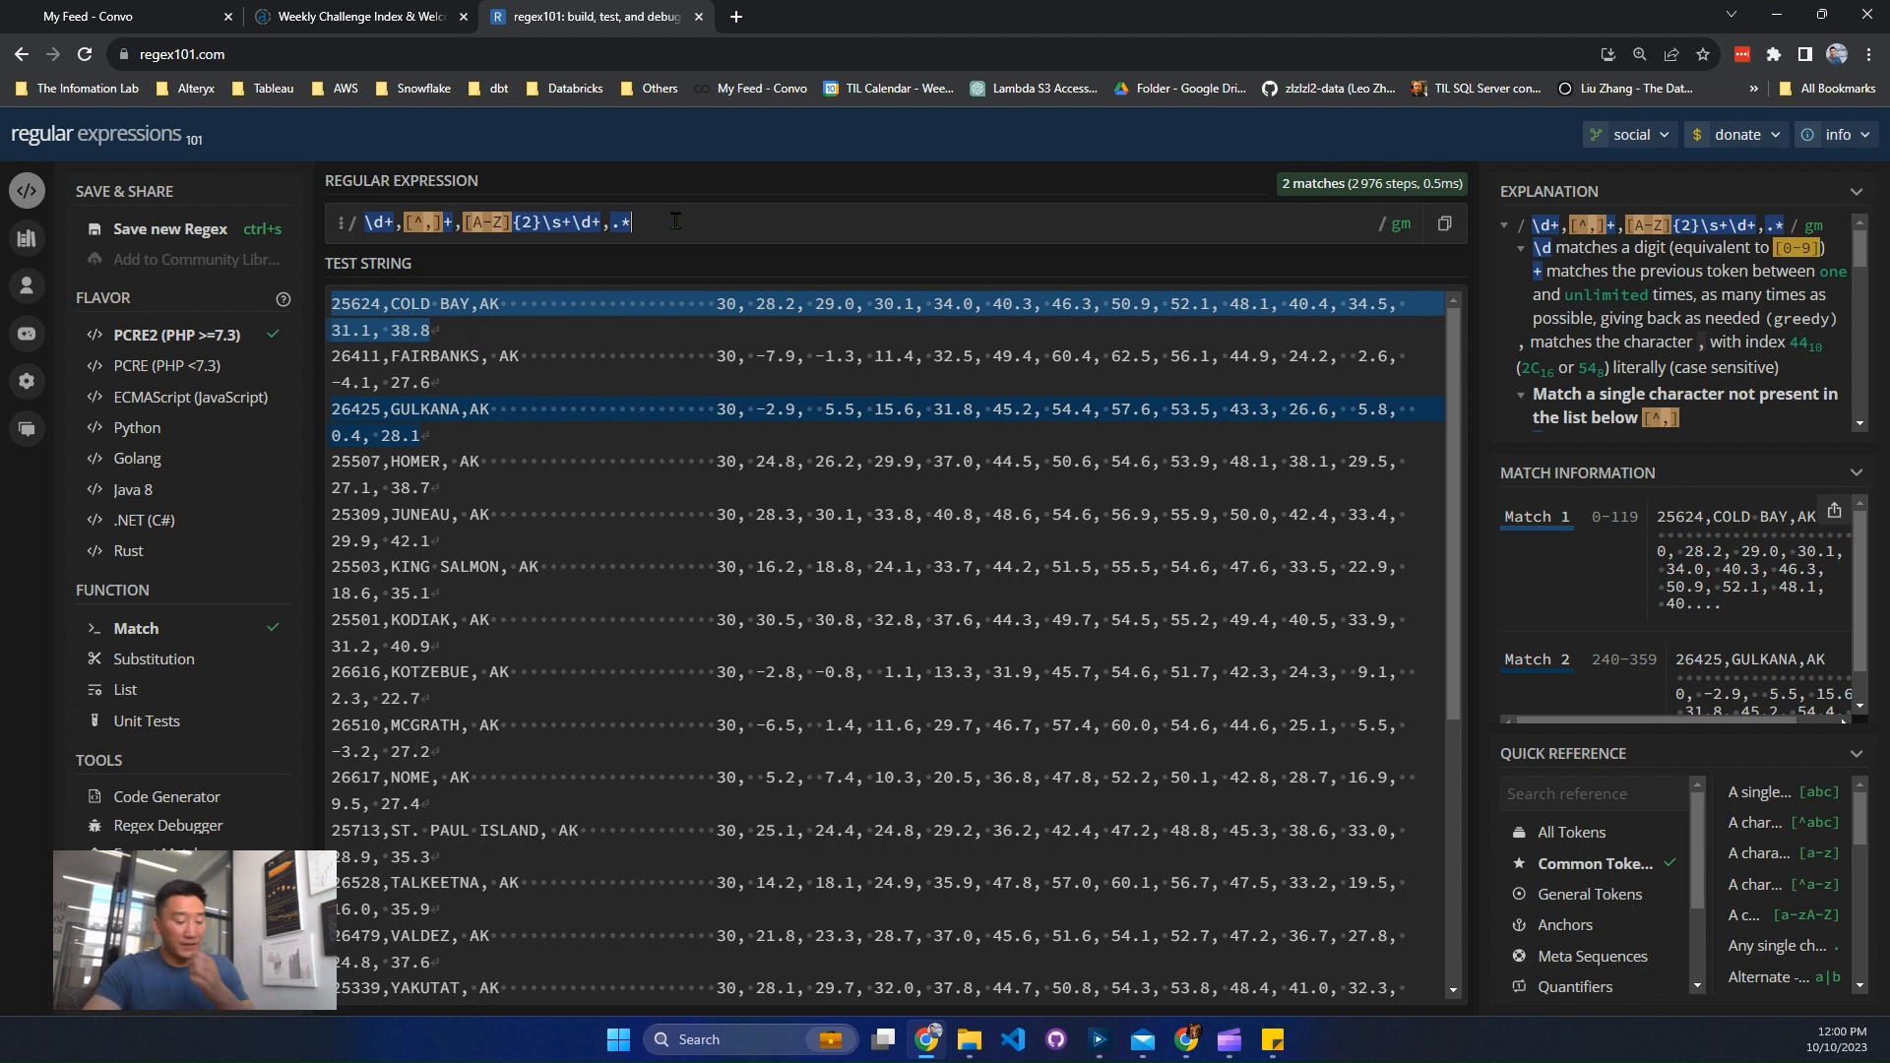
type(",")
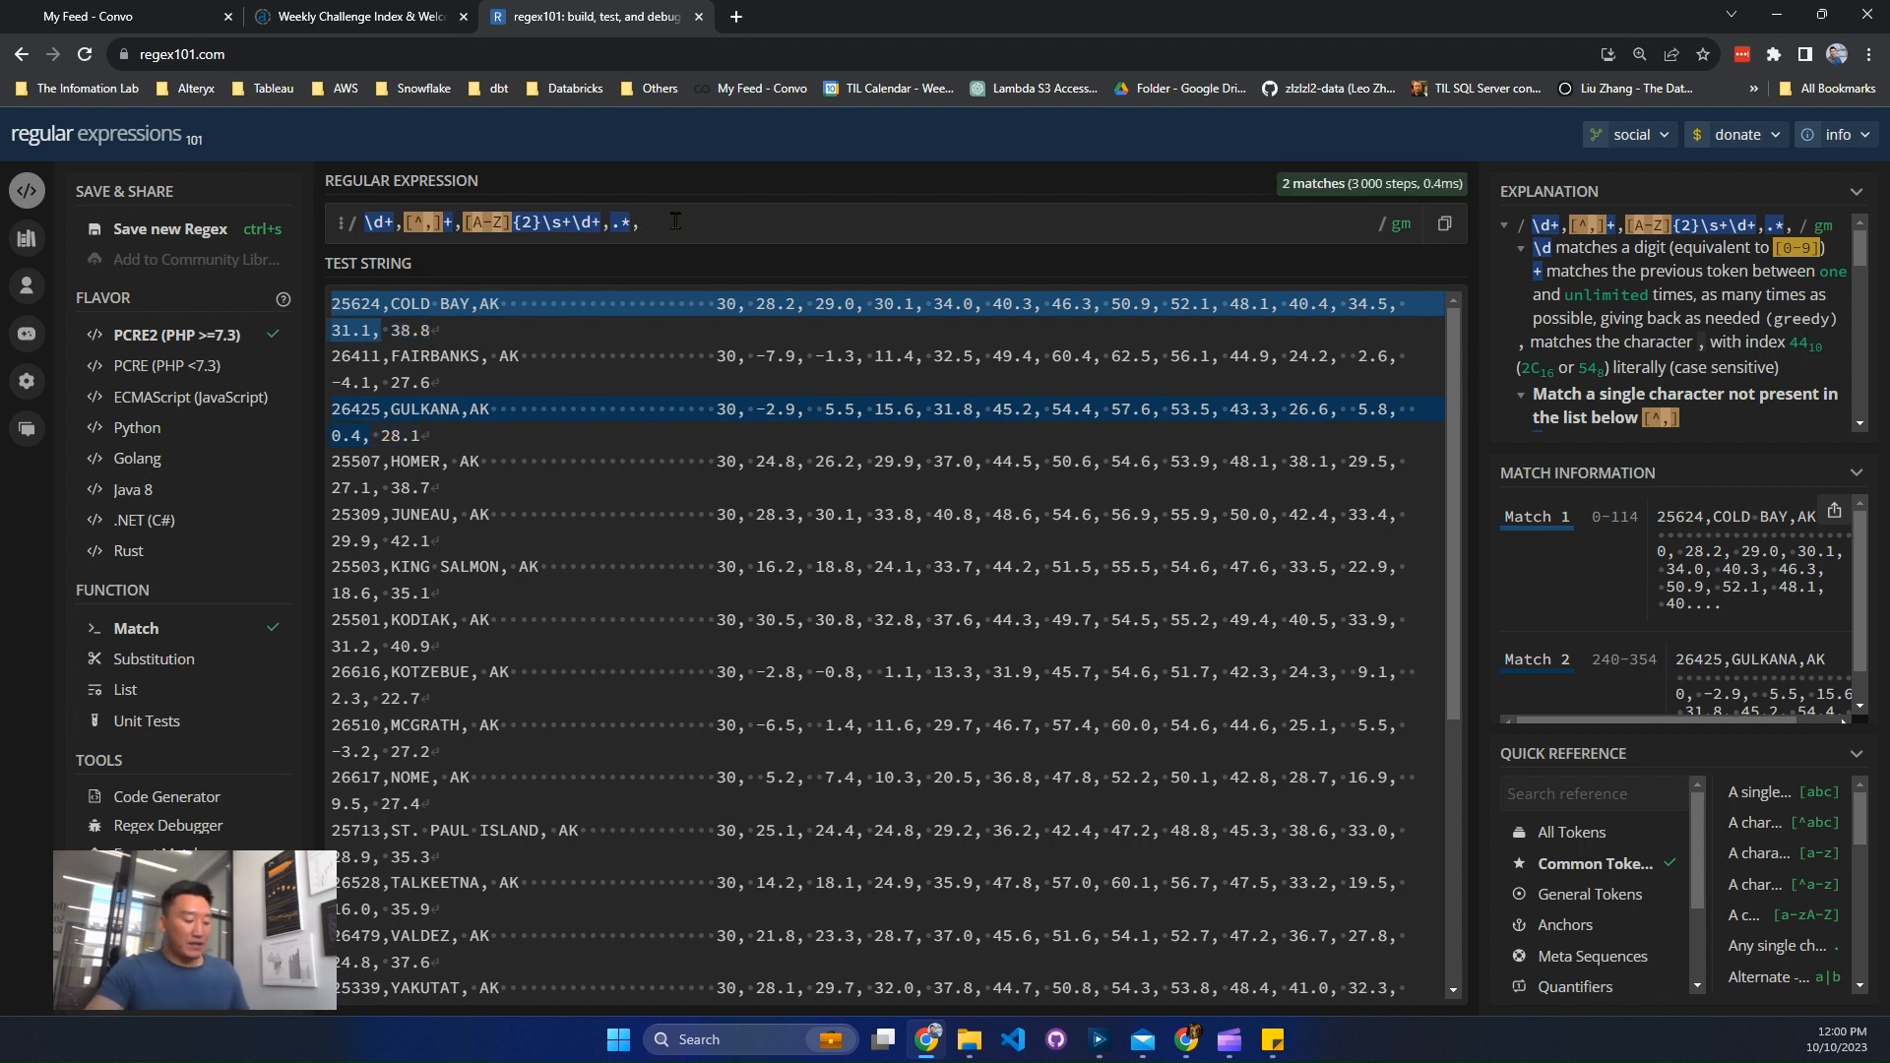
key("BackSpace")
type("\\z")
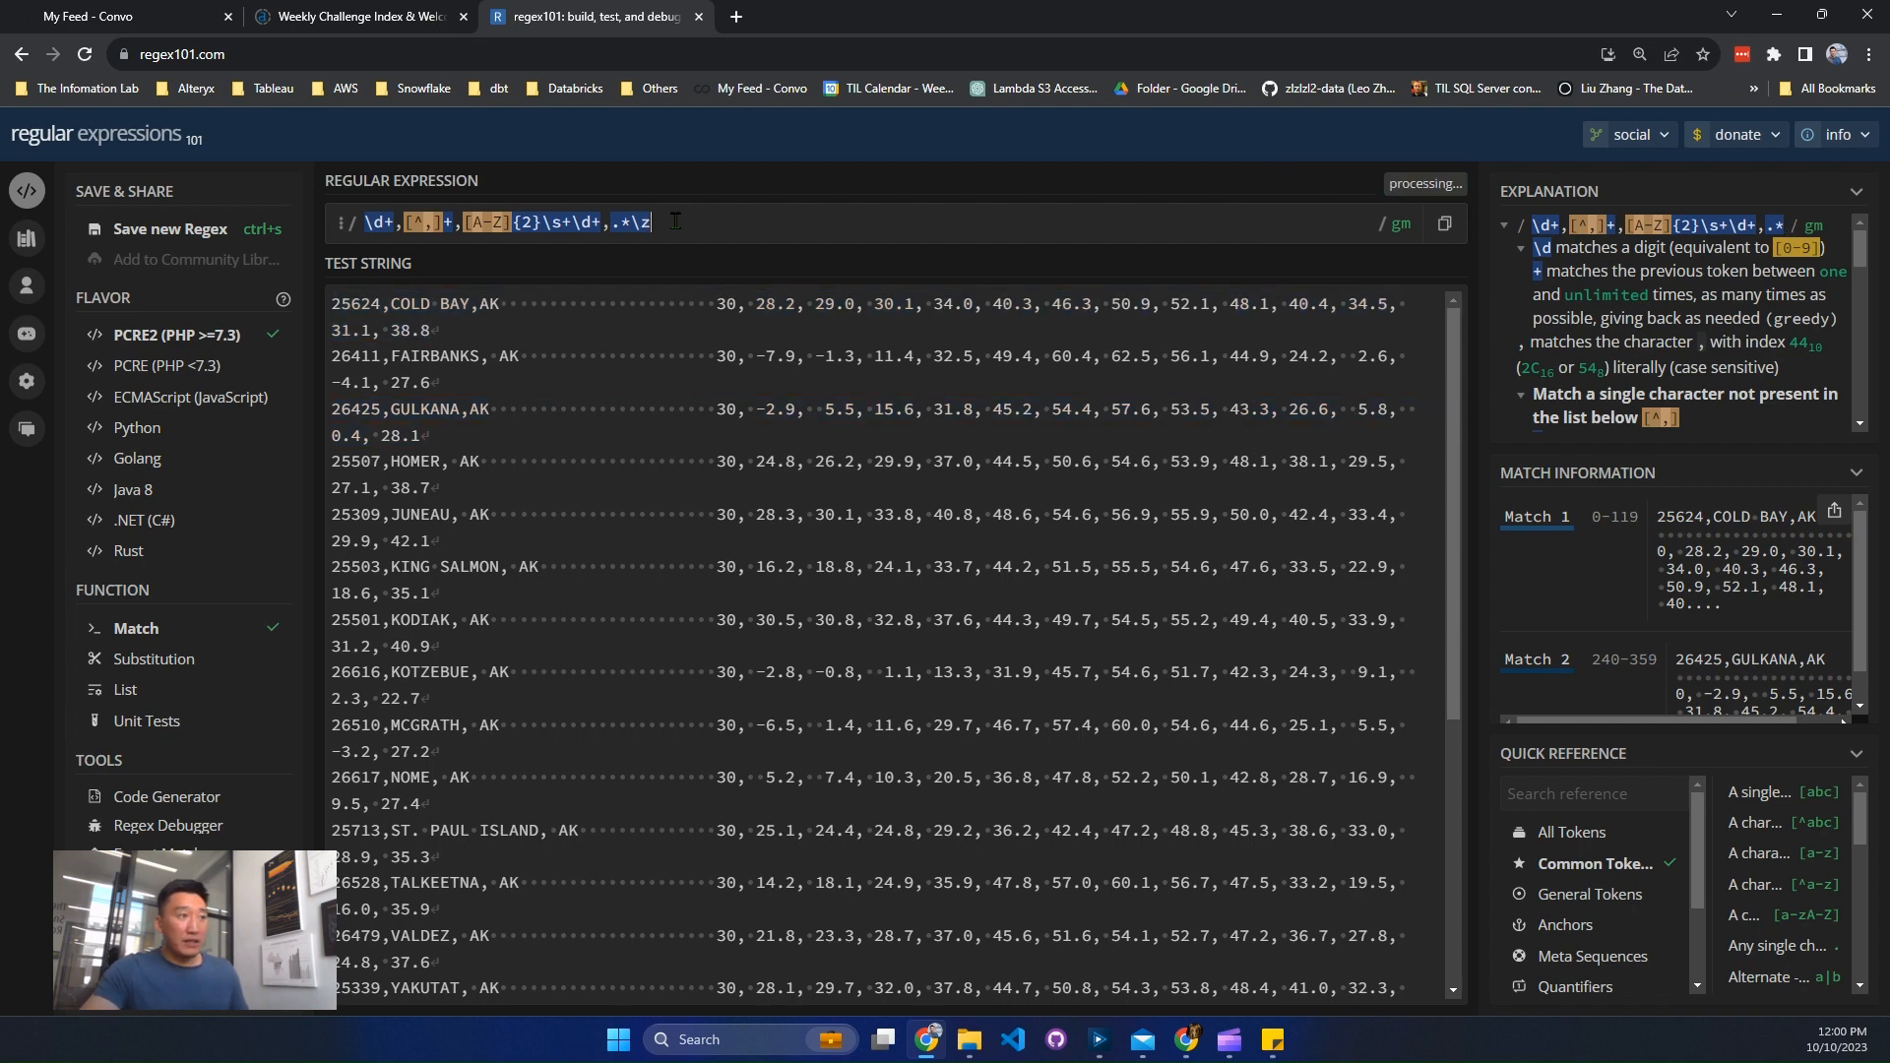
key("BackSpace")
type("s")
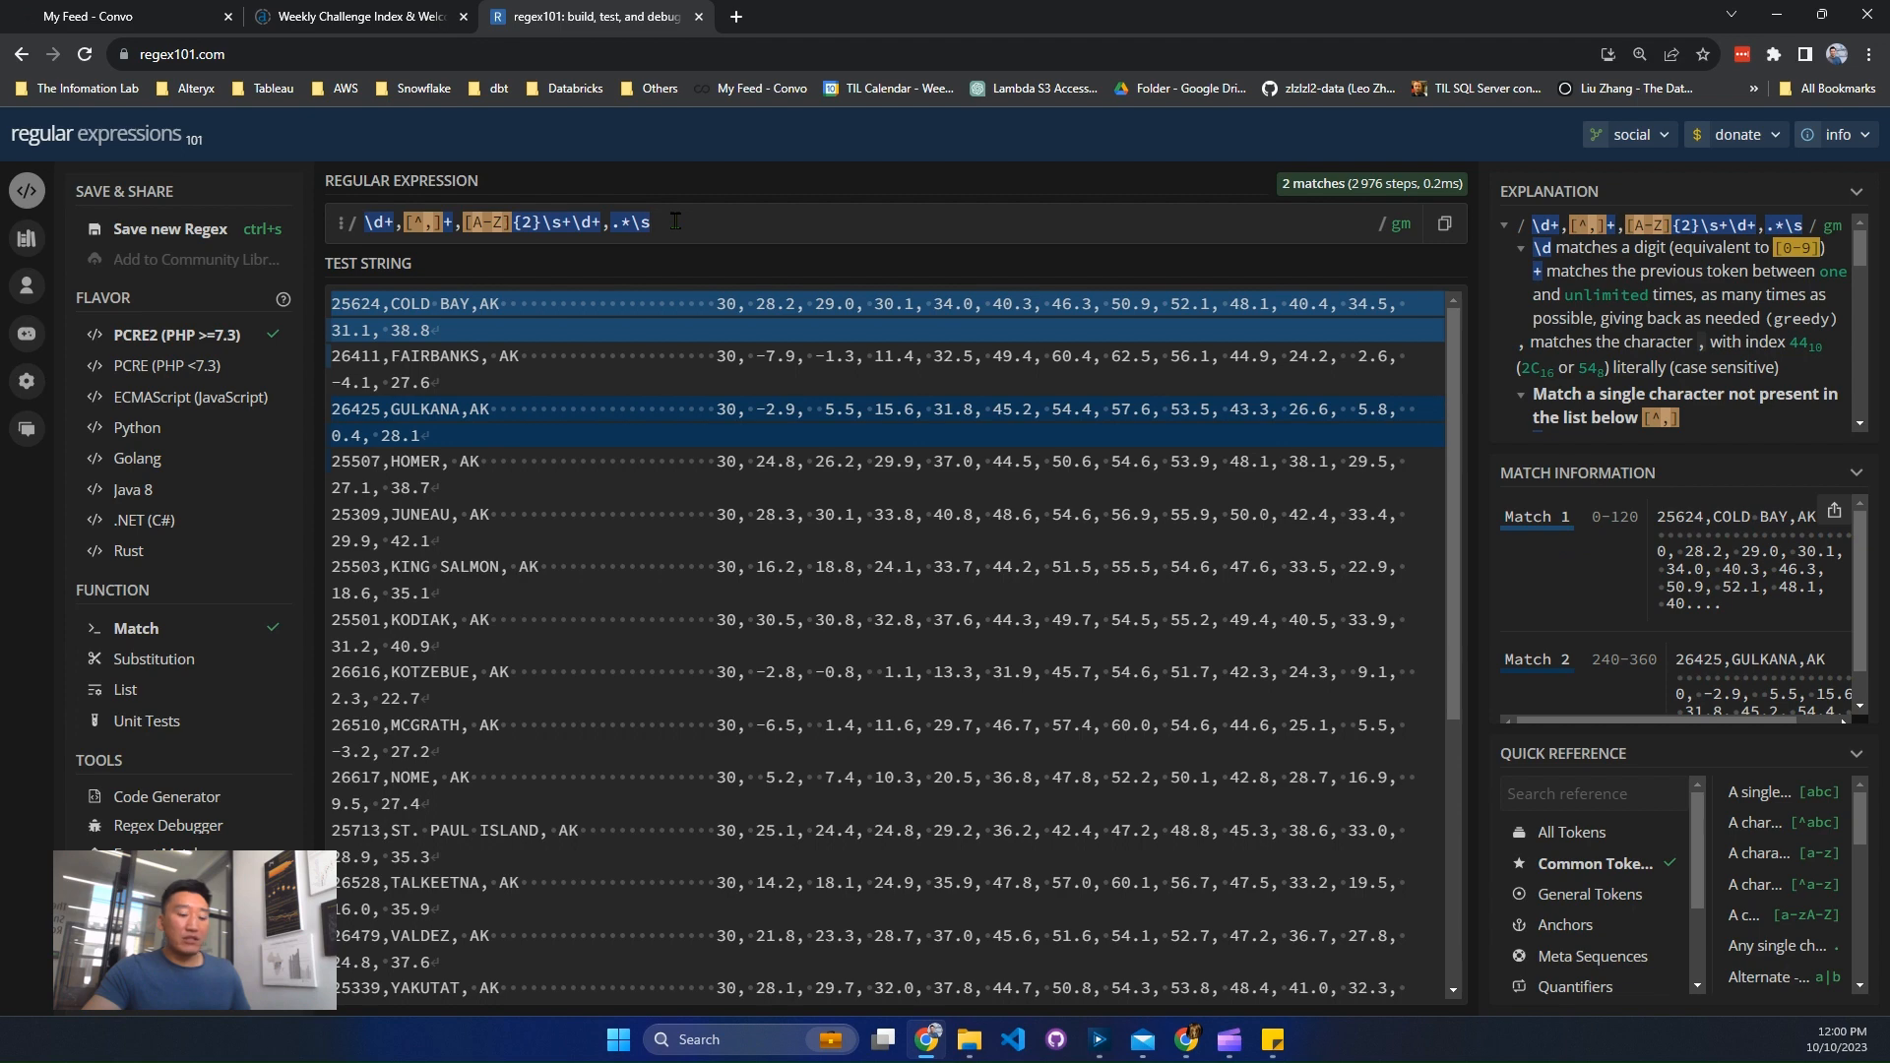
Step: End the regular expression with [\d|\.]+ to match the final decimal value of each row
type("[")
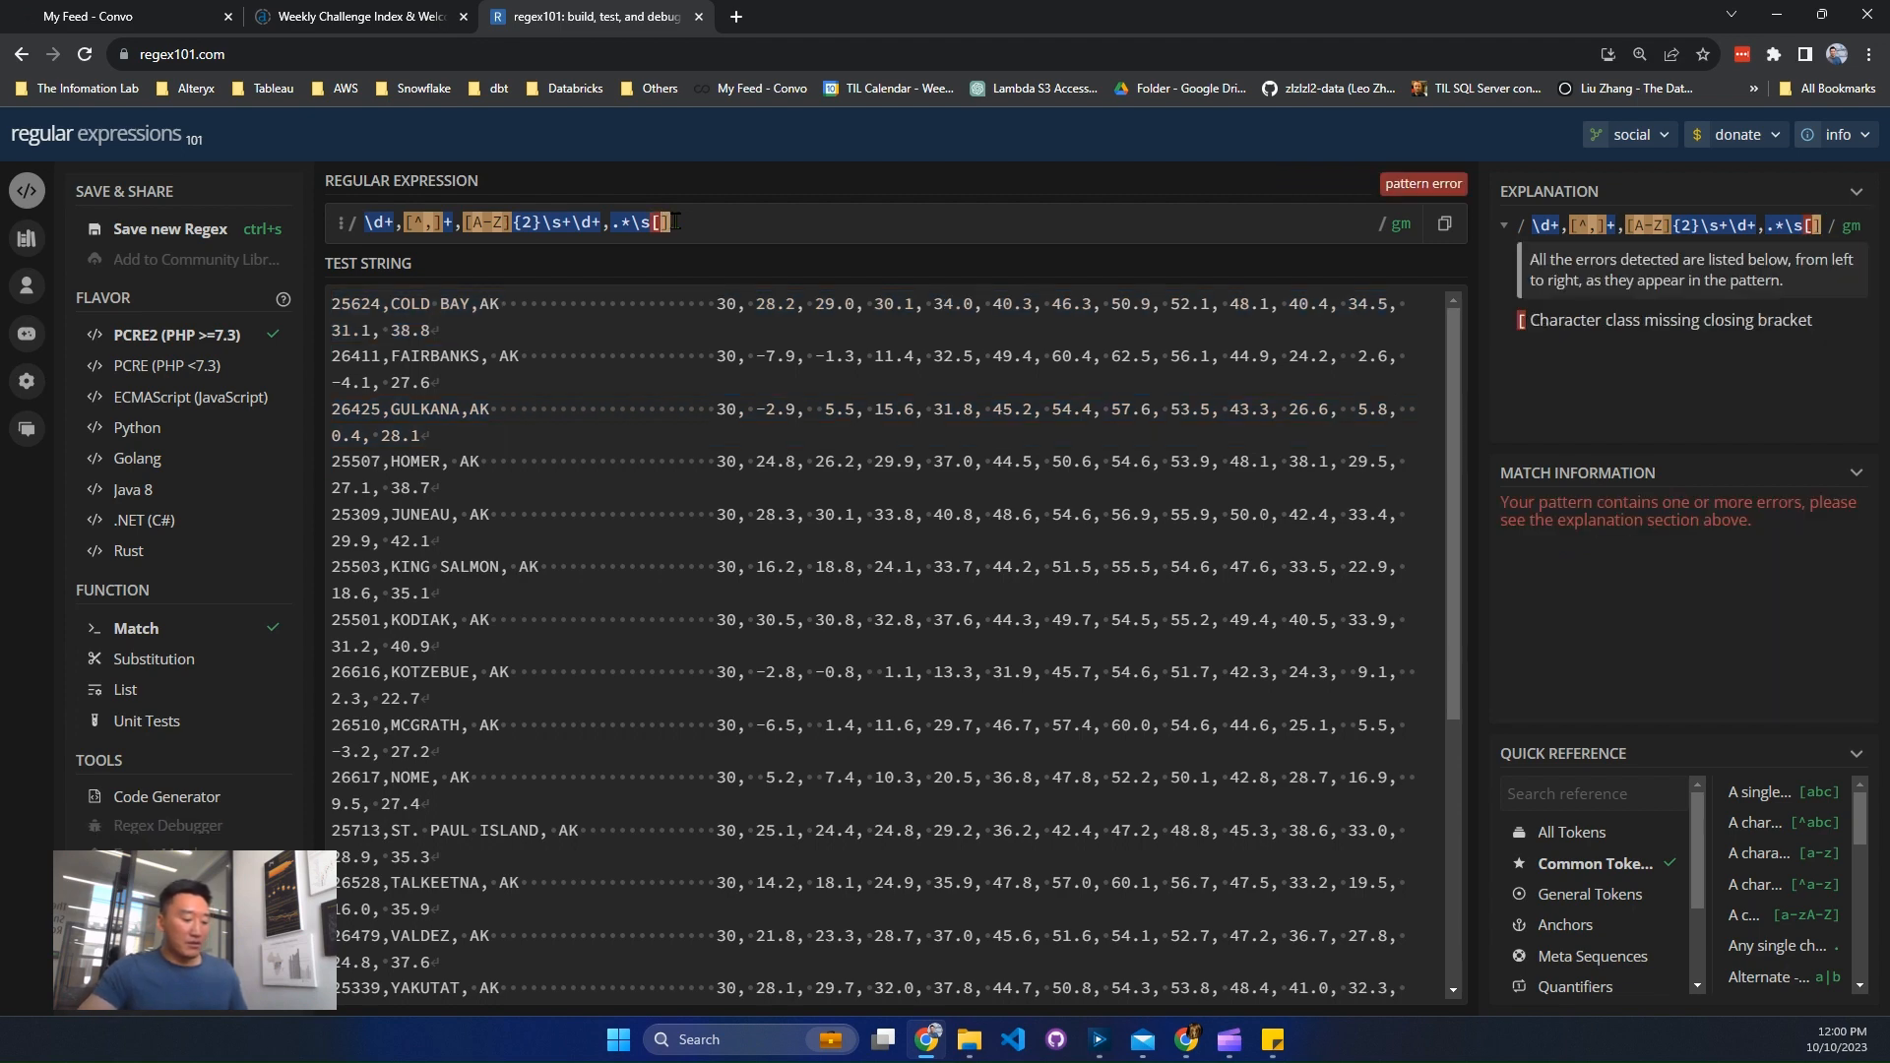
type("\\d")
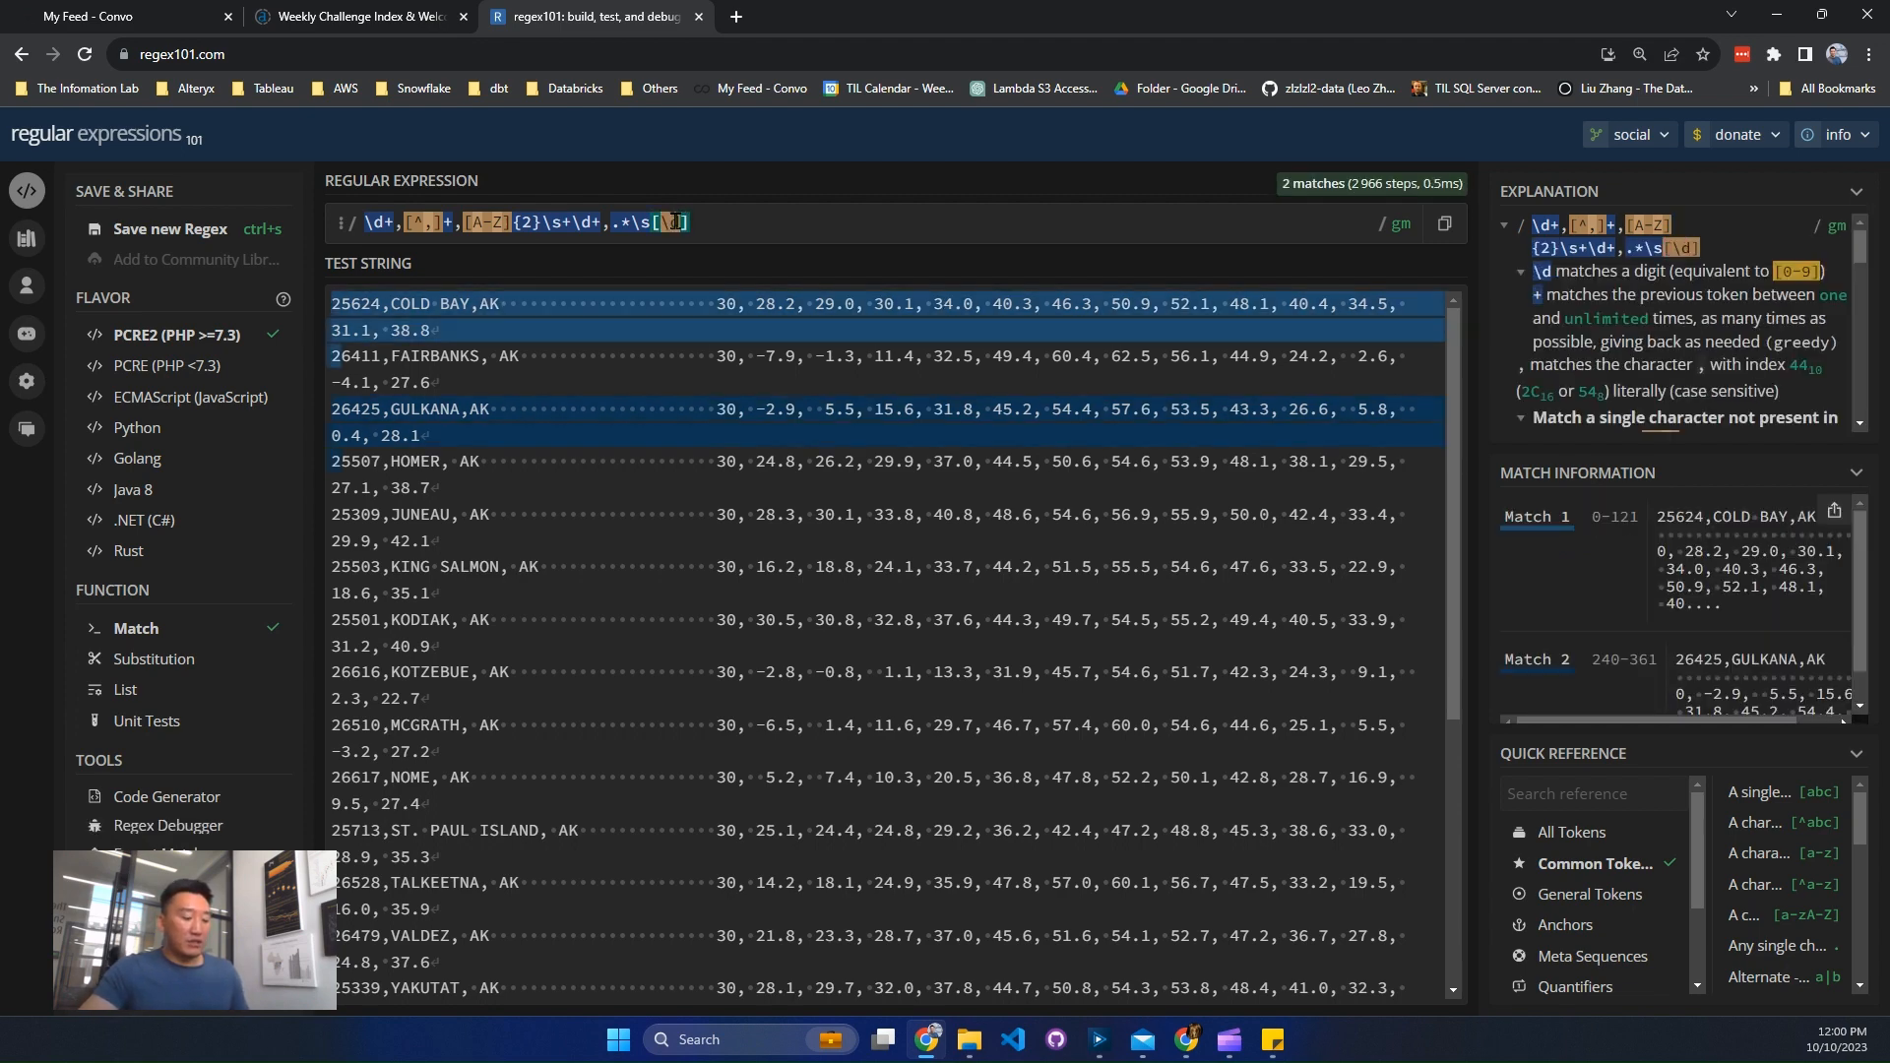
type("|")
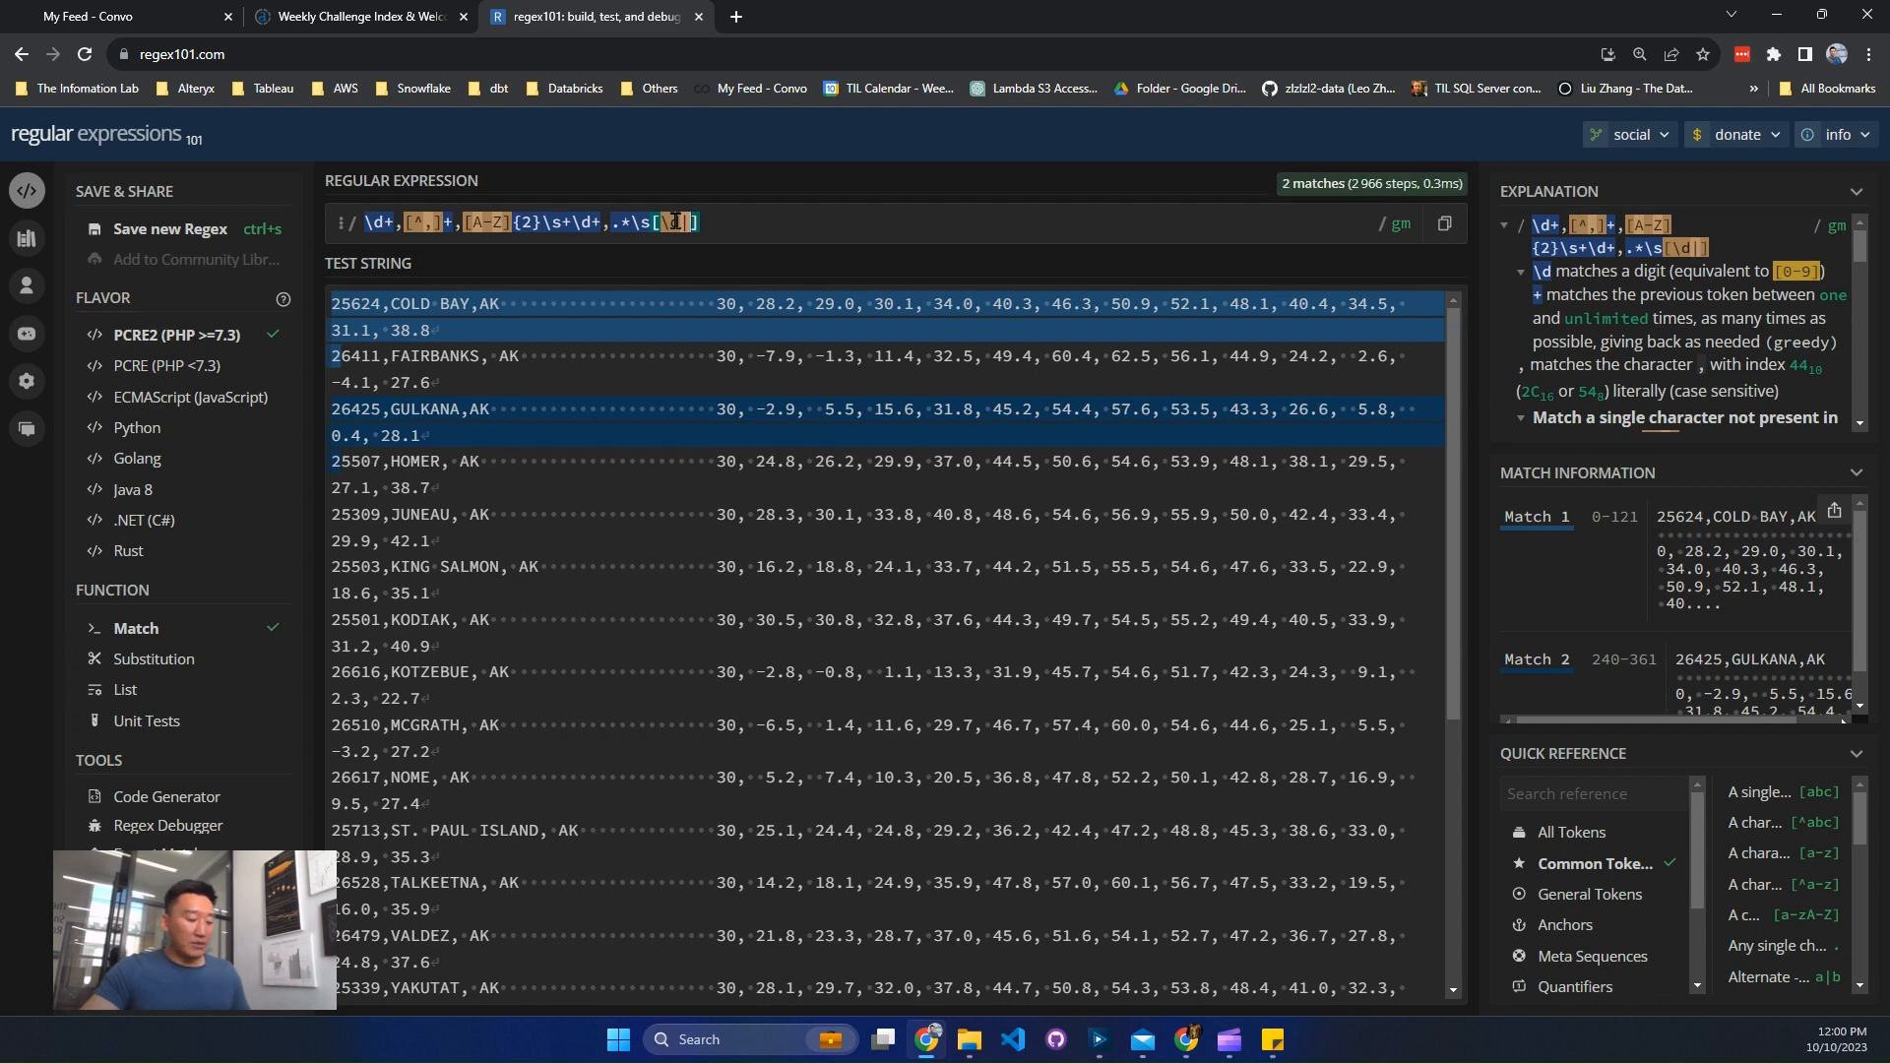
type("\\z")
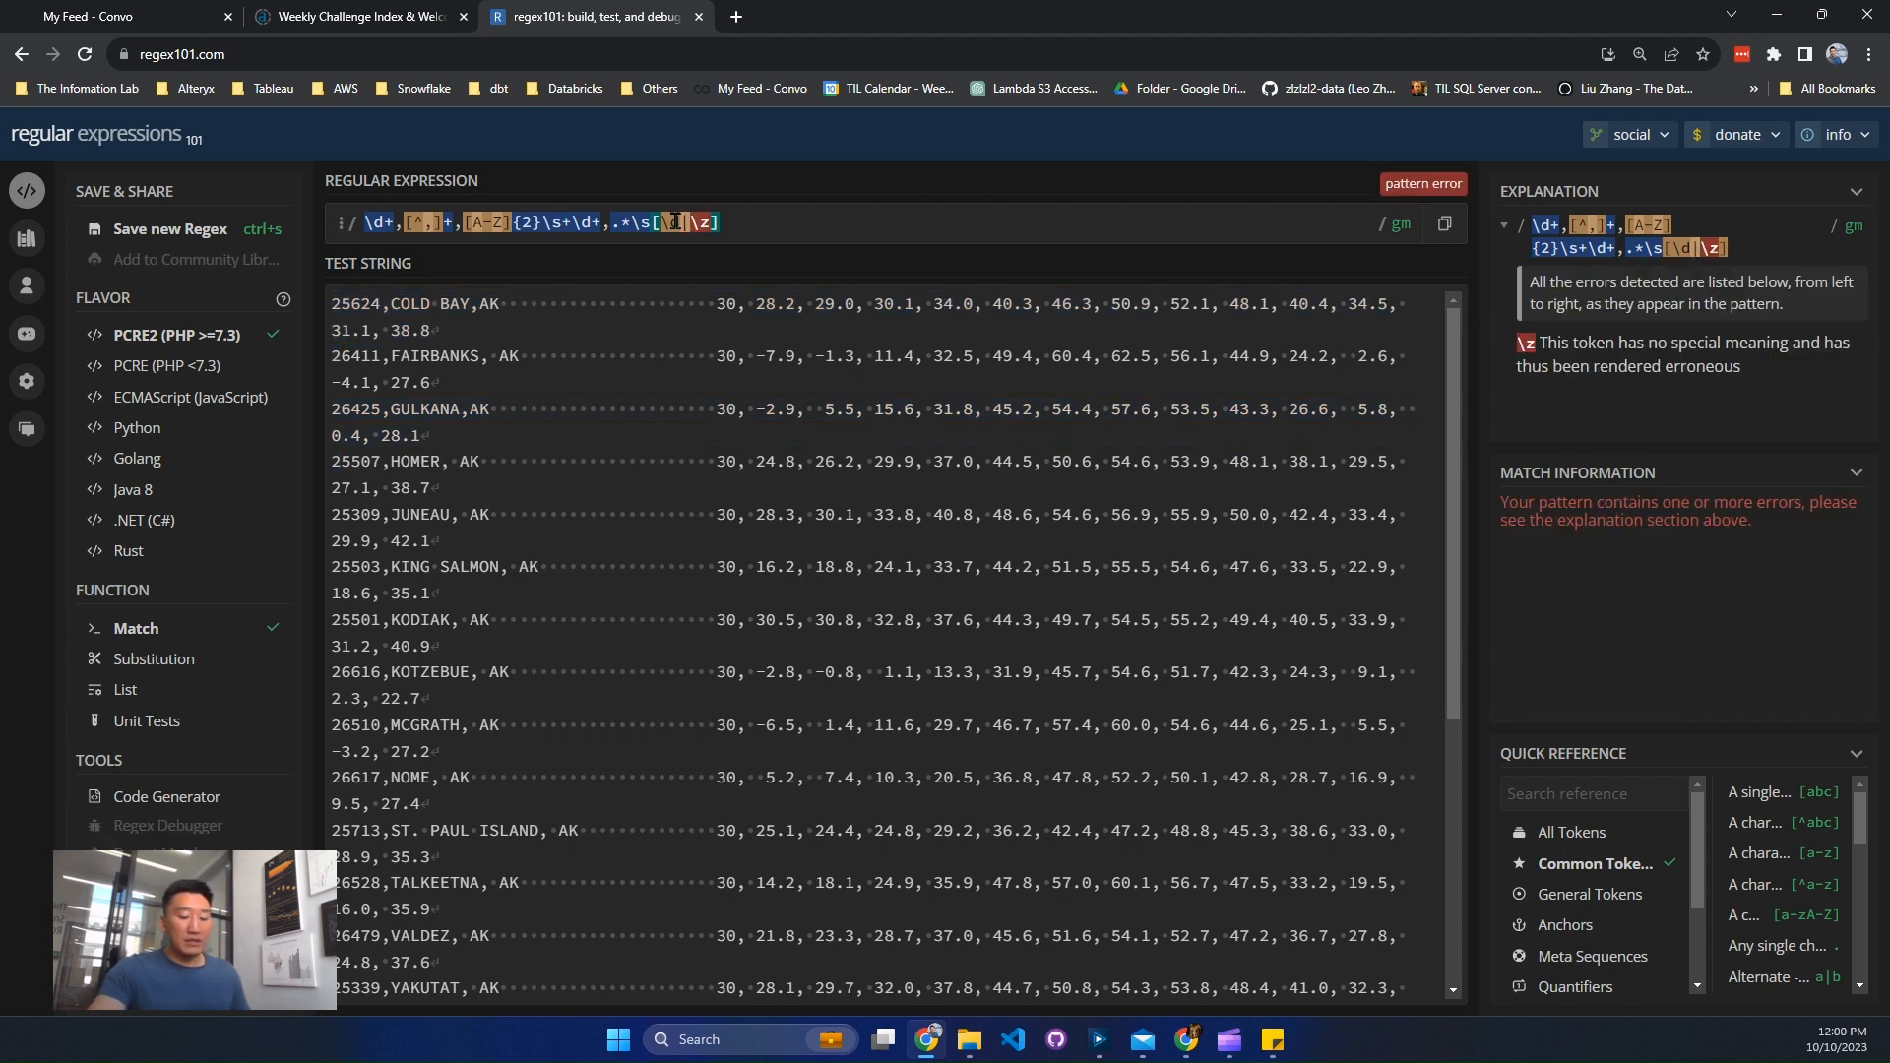
key("BackSpace")
type(".")
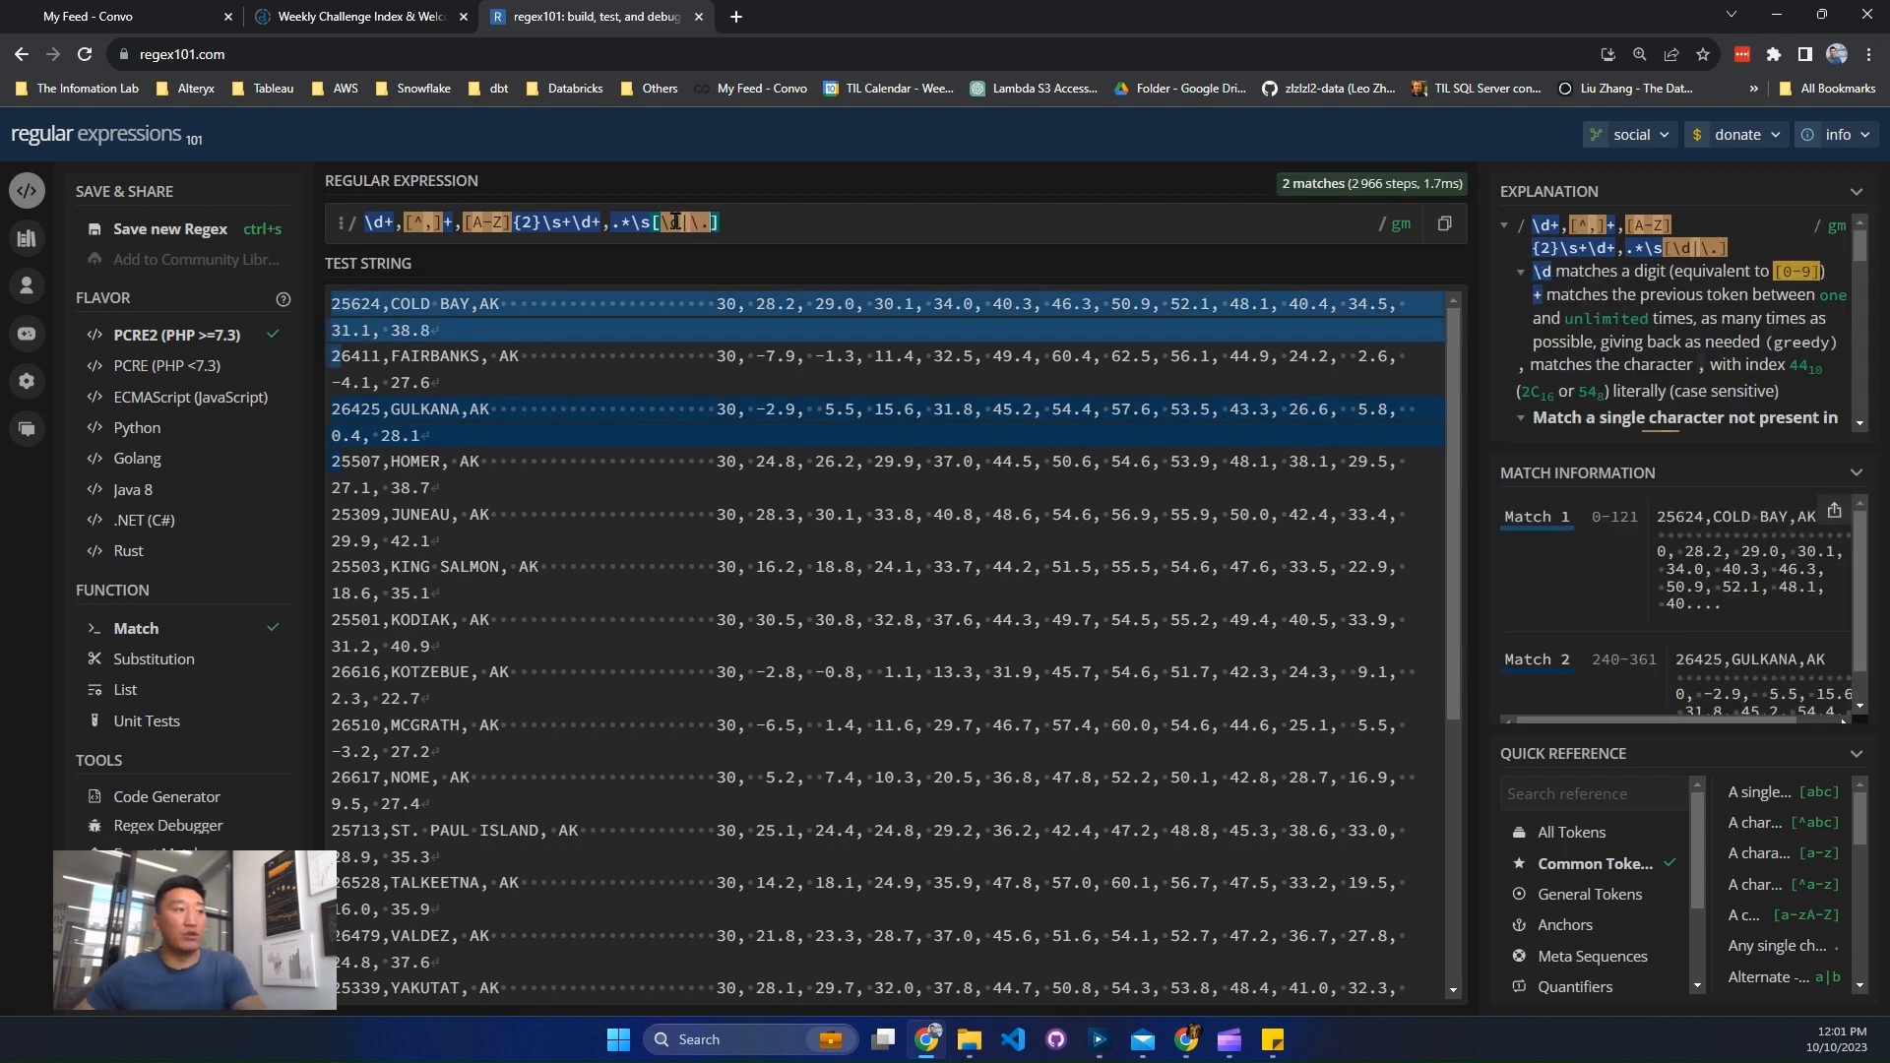
key("Right")
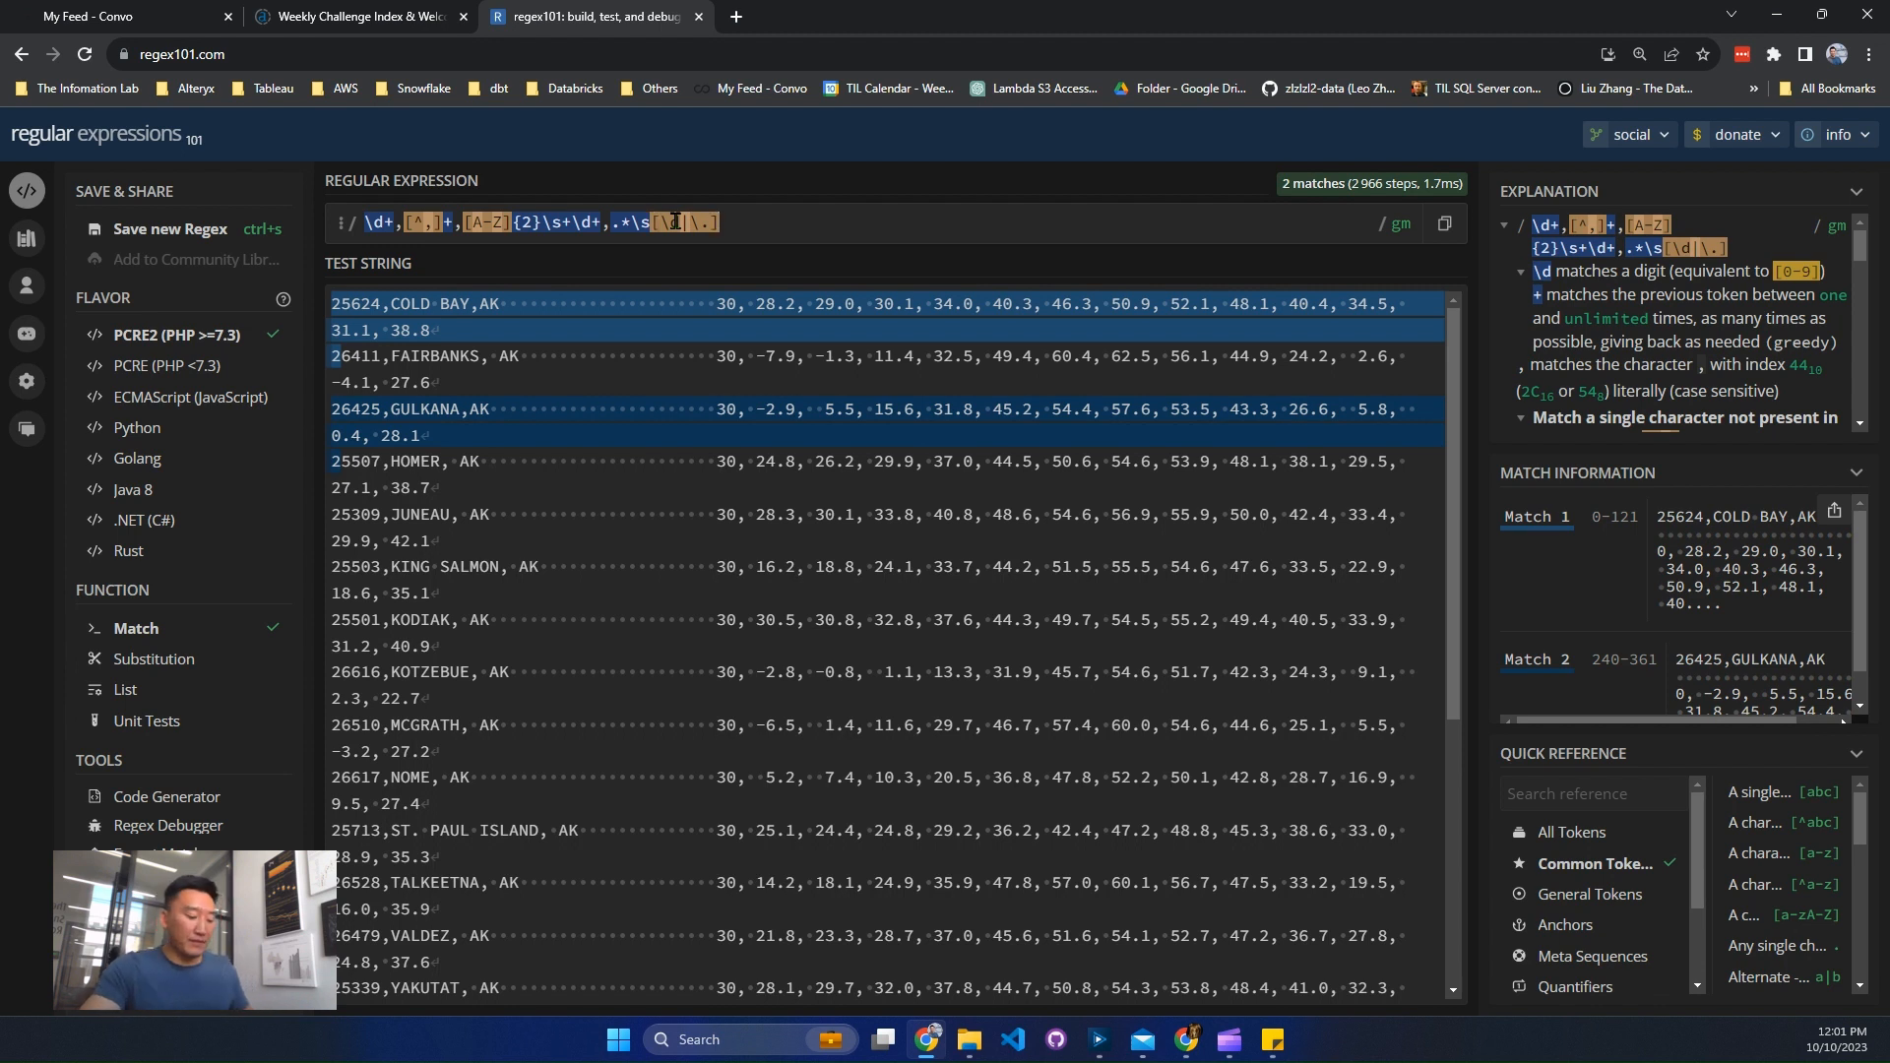
type("+")
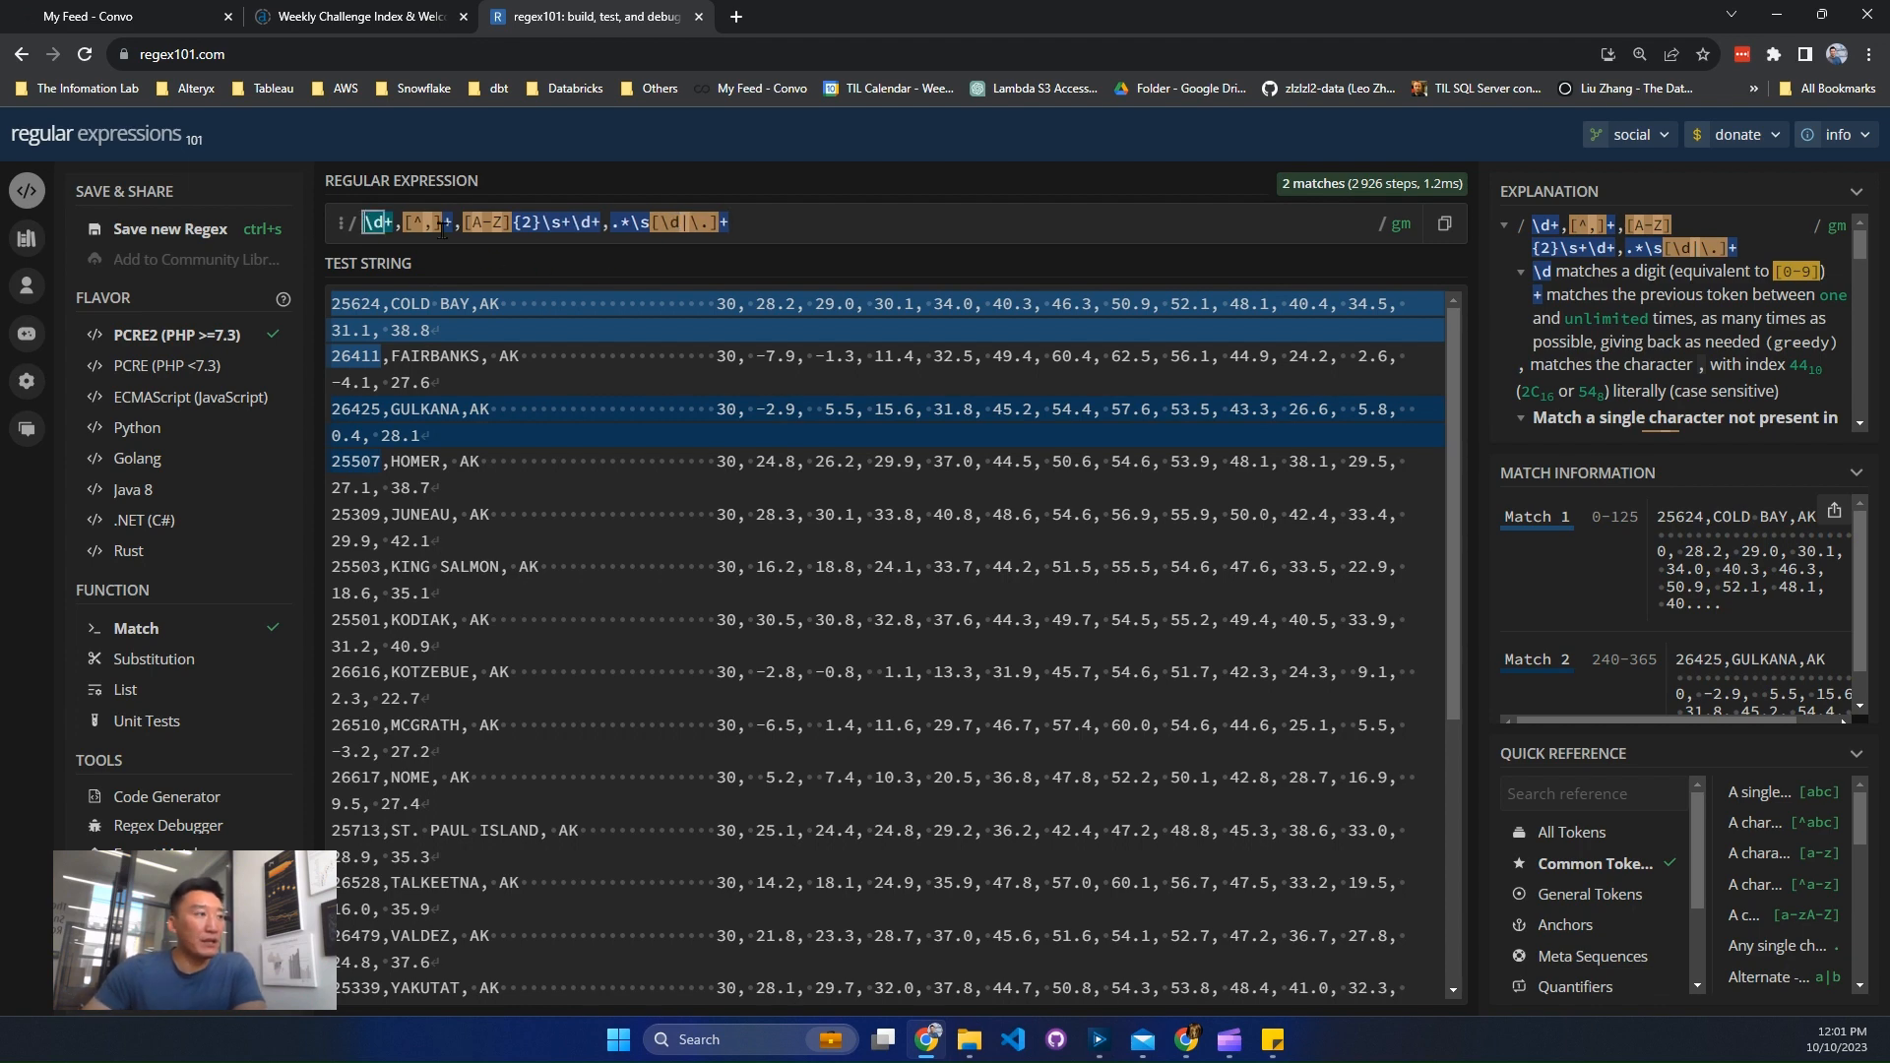
Step: Enclose the leading \d+ and the following [^,]+ of the expression in separate capturing groups
type("(\\d+")
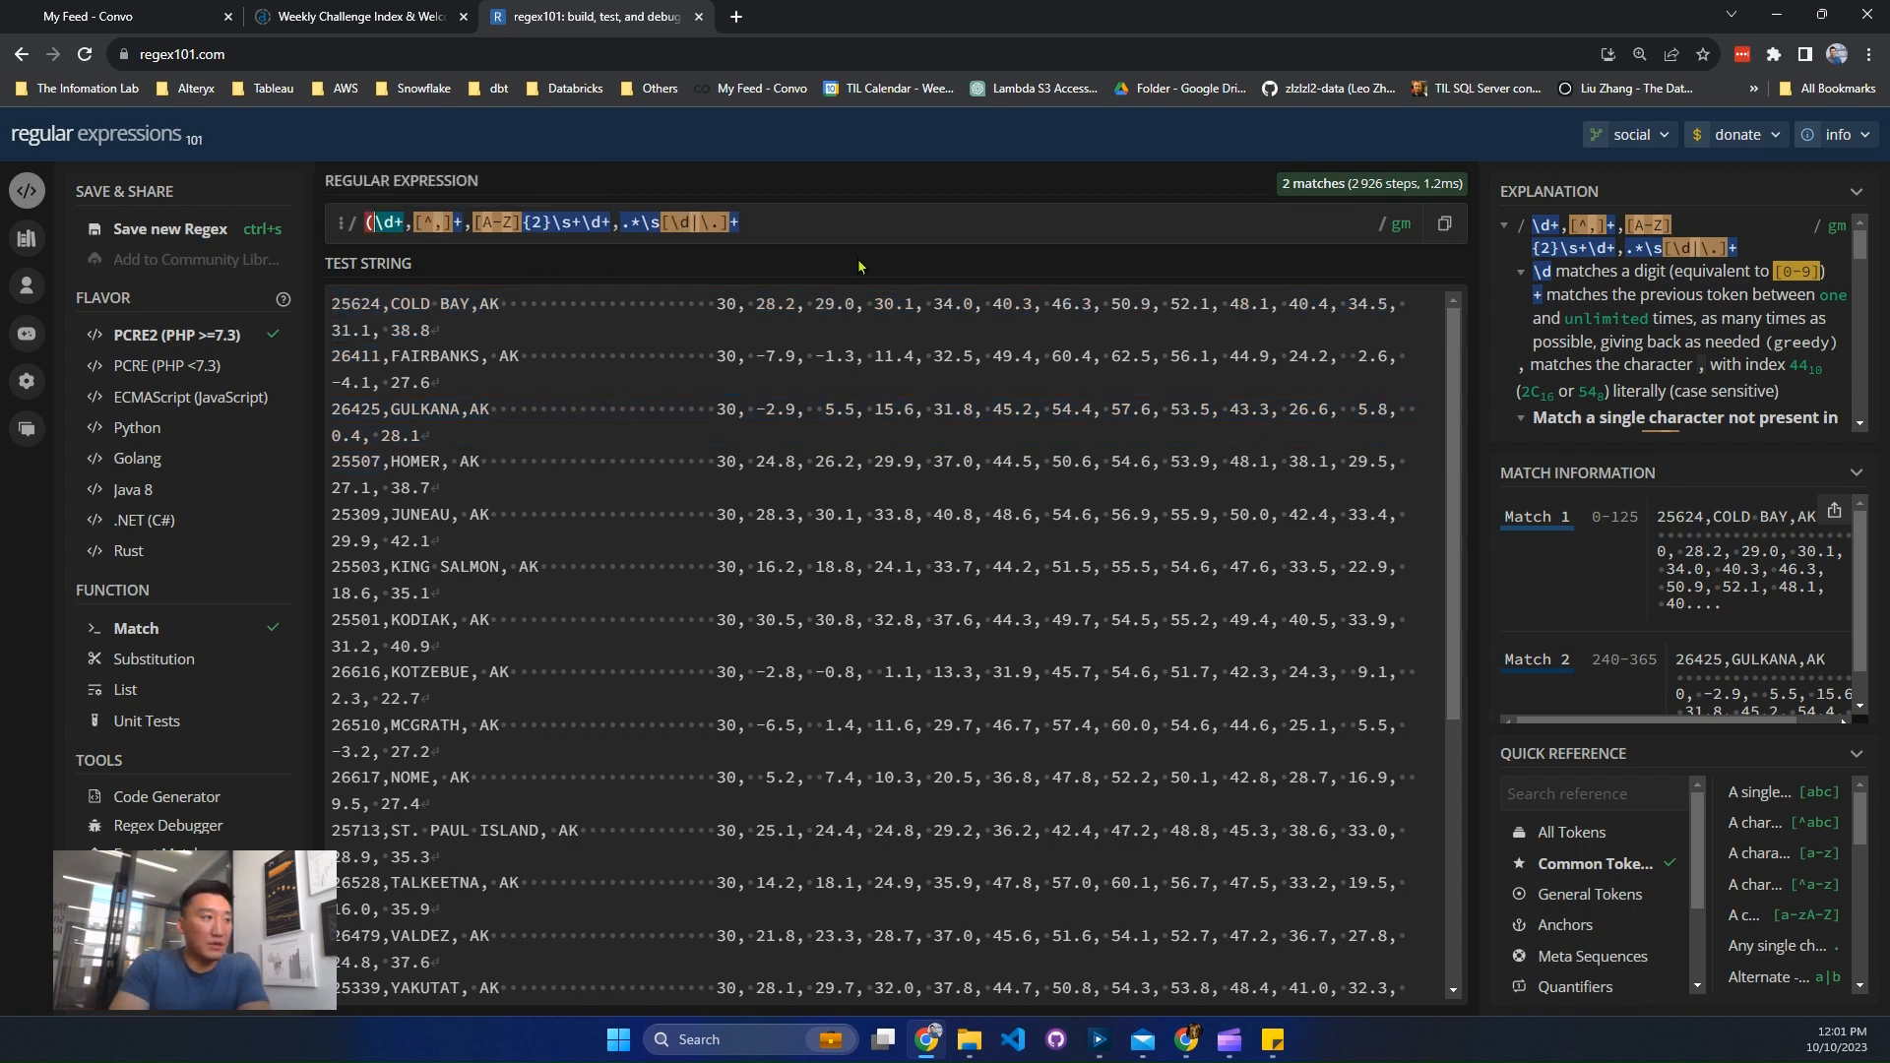
type(")")
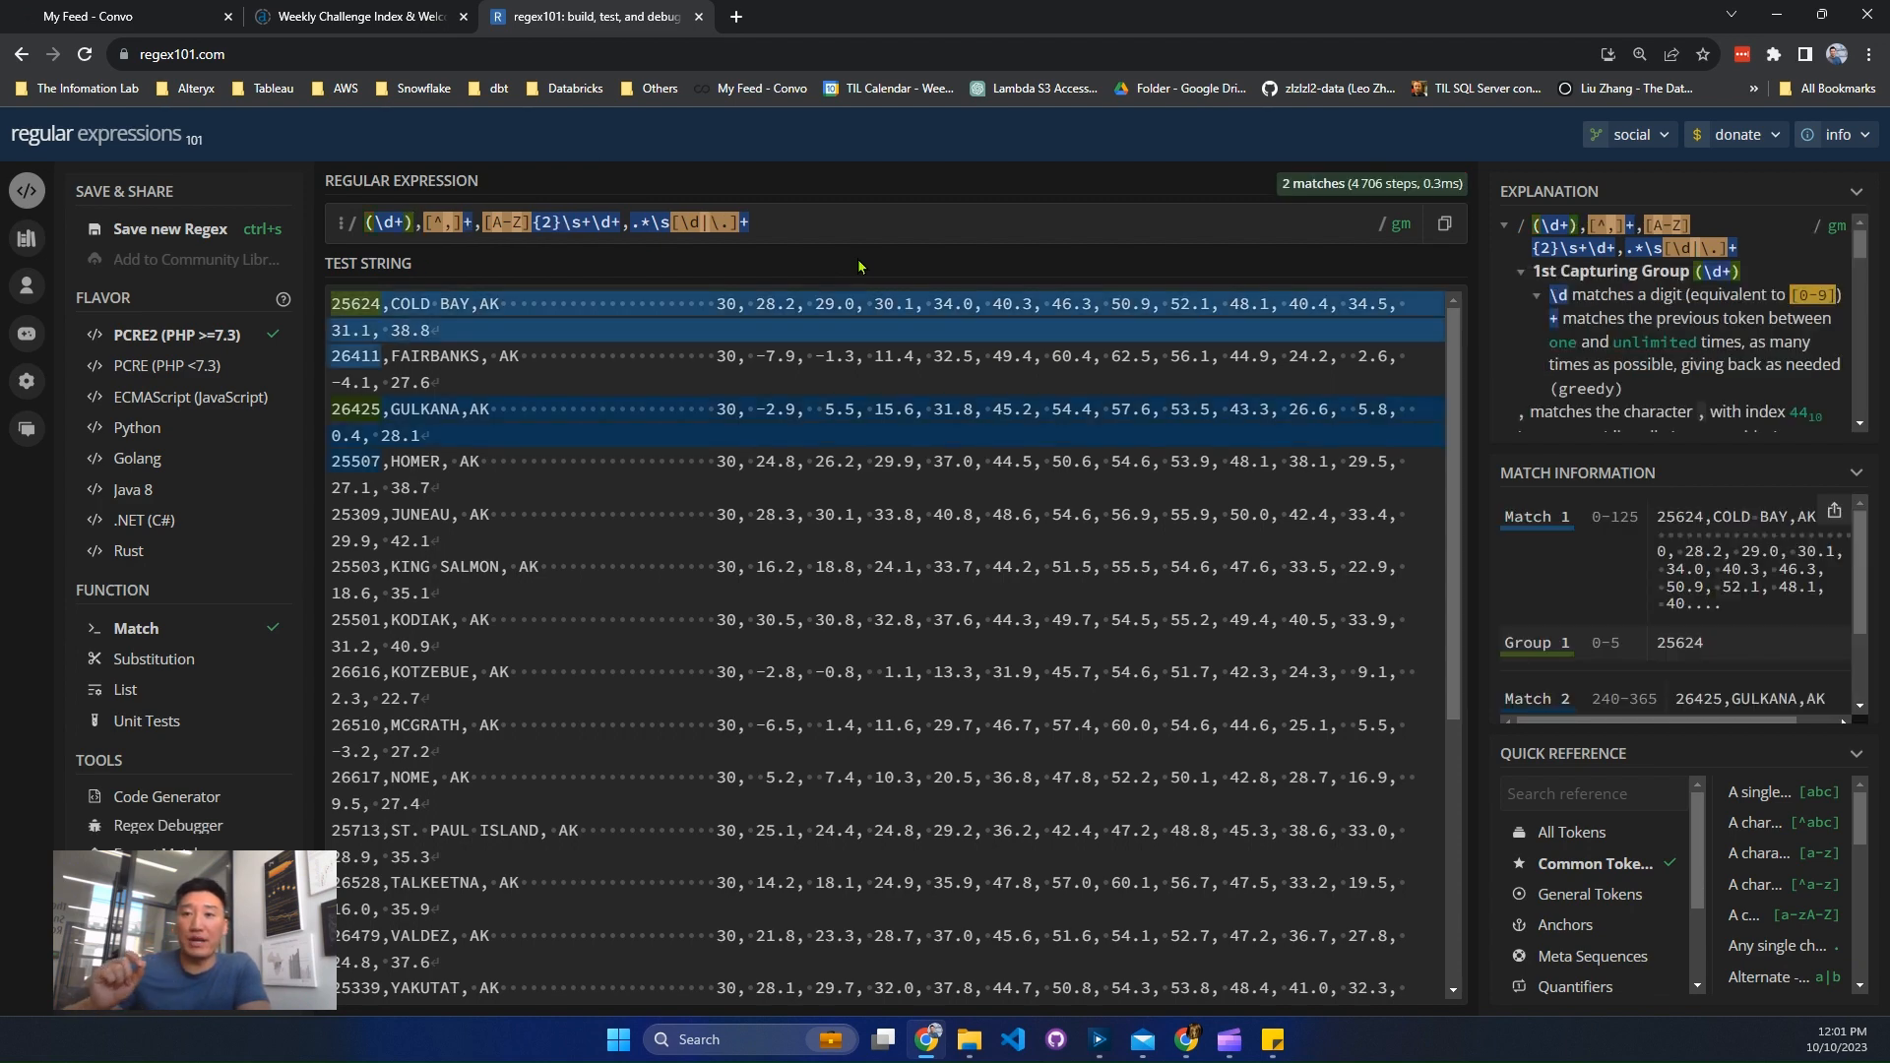
key("Right")
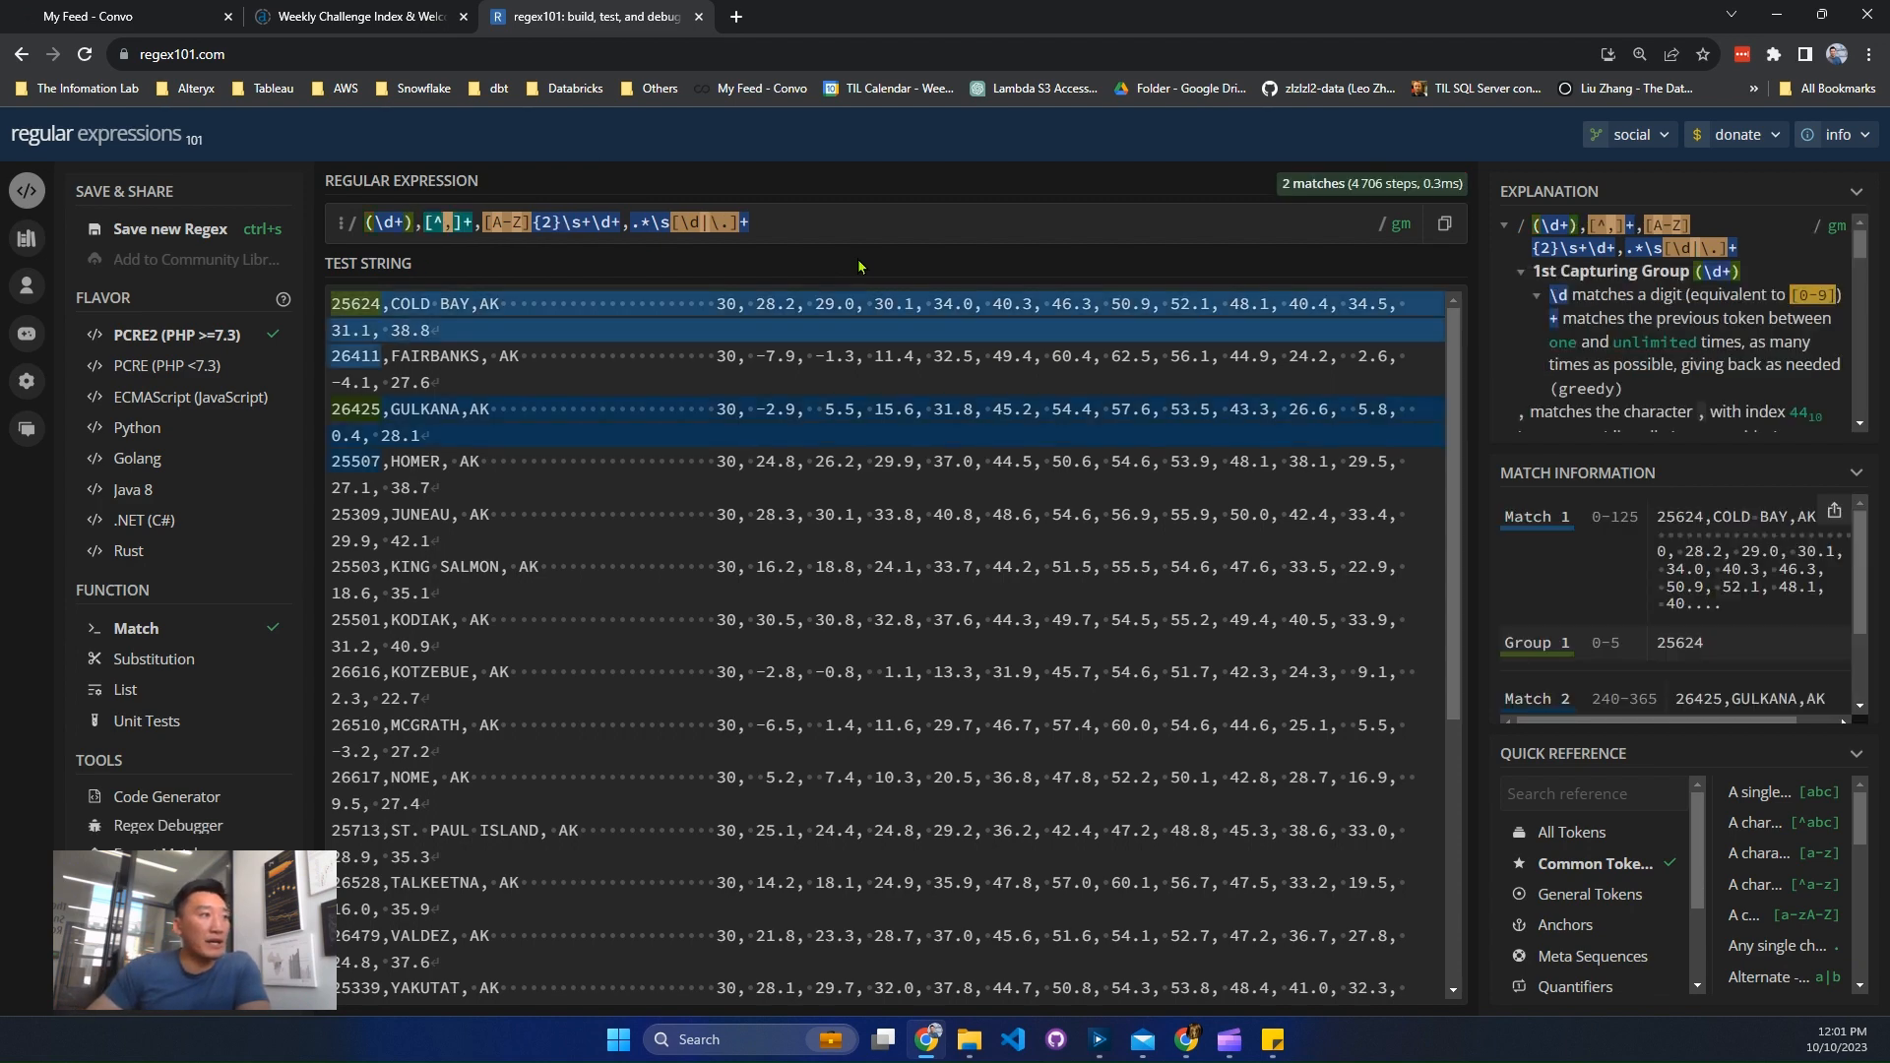
type("(")
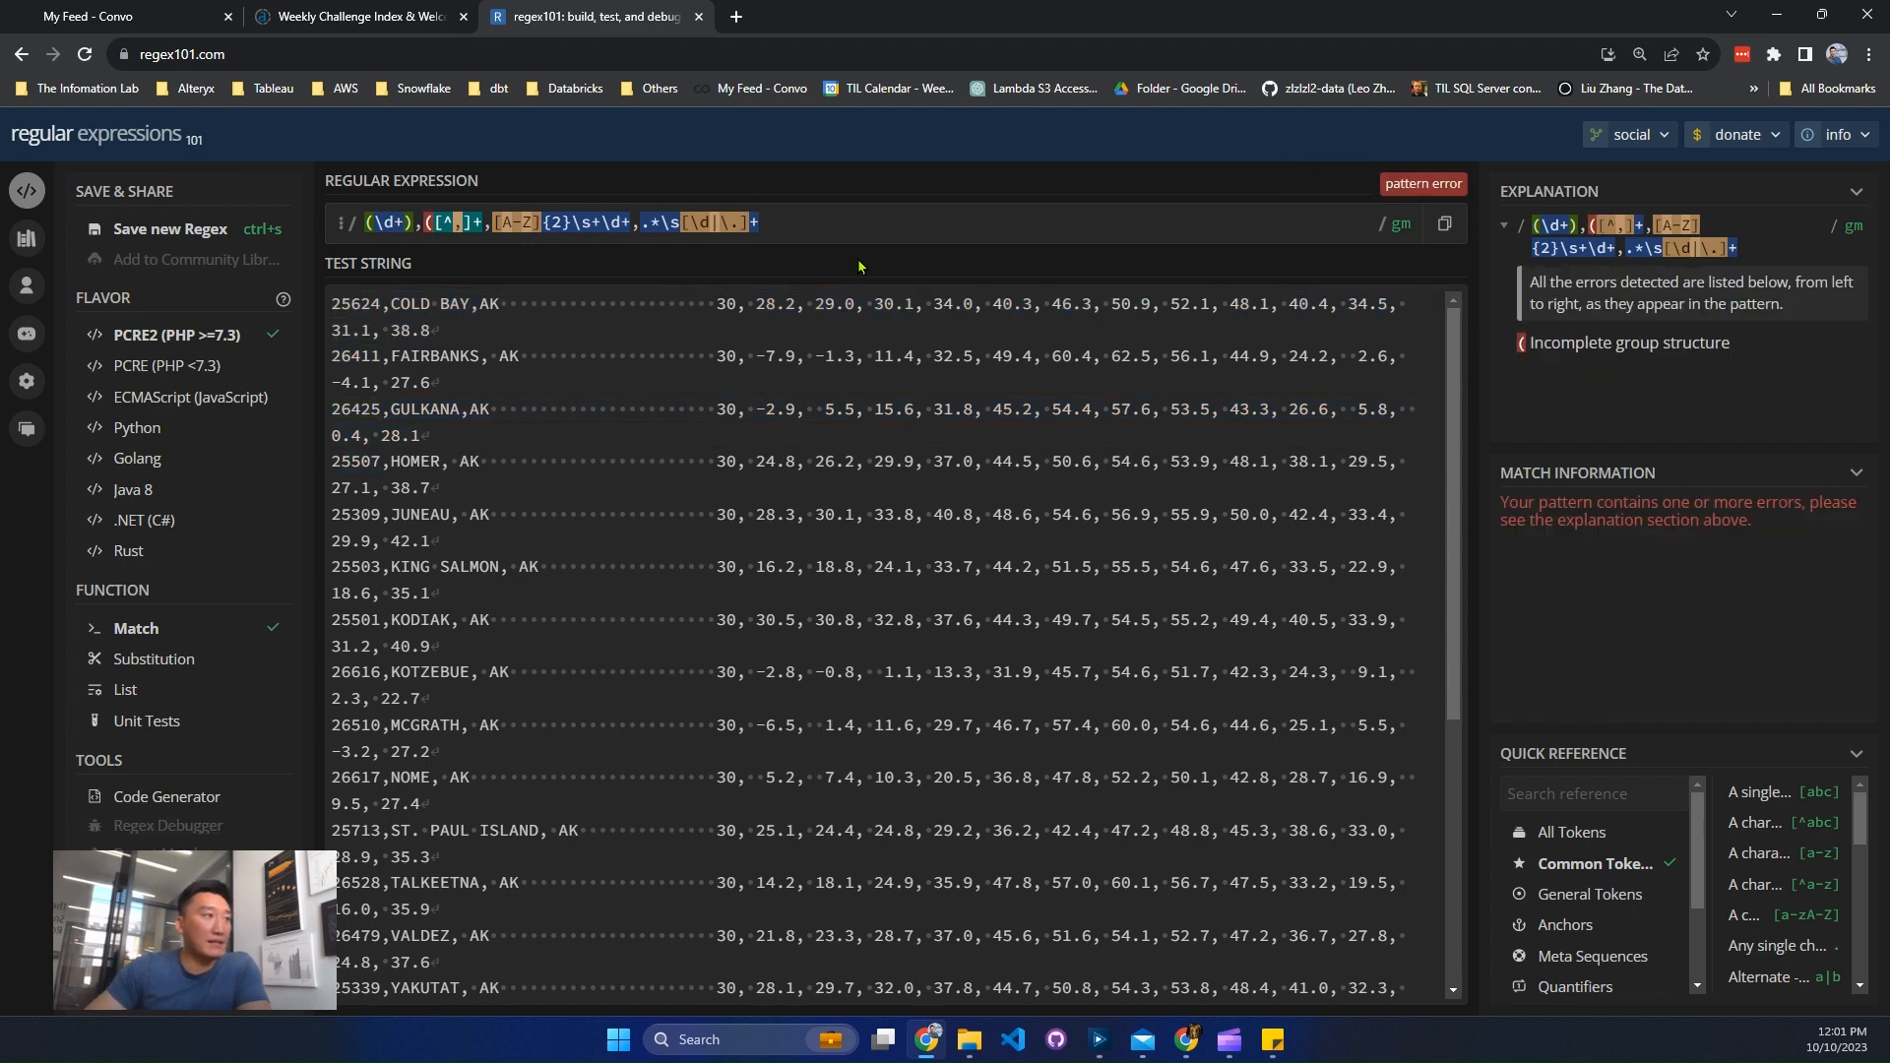
type(")")
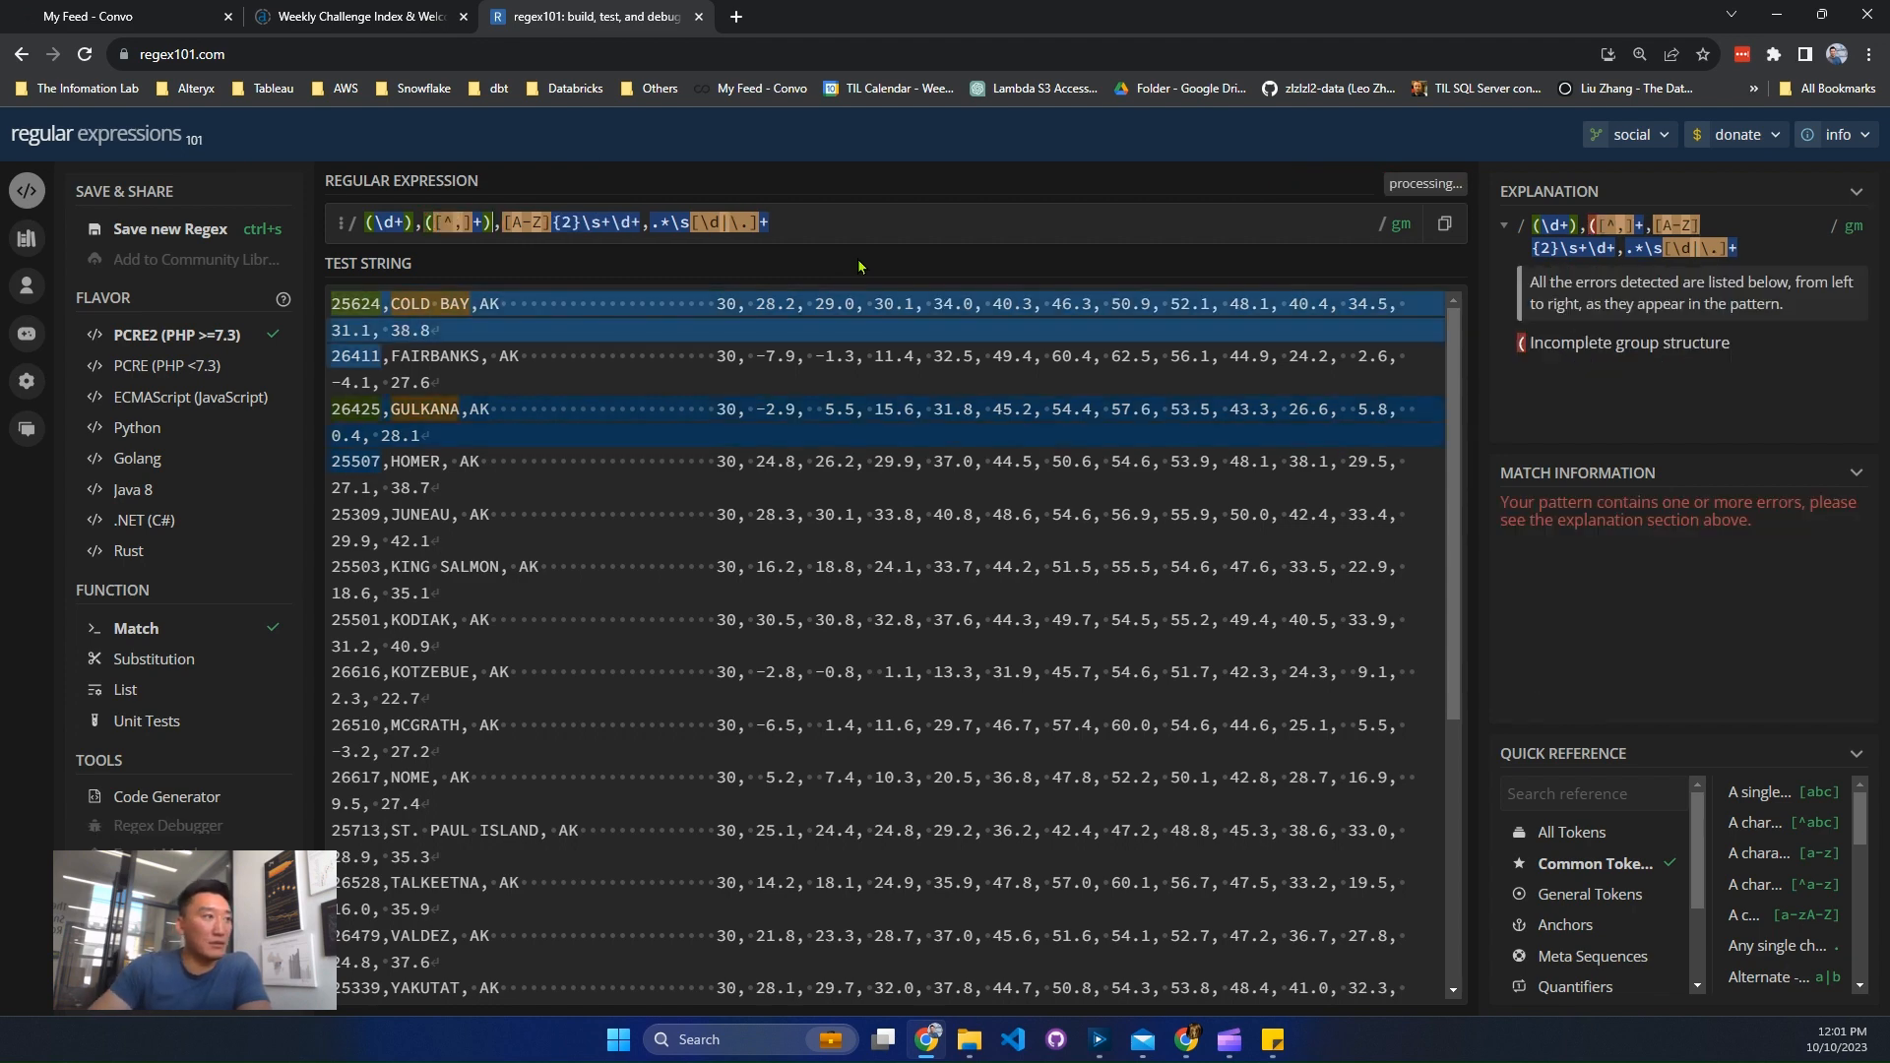
Step: Enclose the state-code pattern [A-Z]{2} in its own capturing group, leaving \s+ outside the group
key("Right")
type("(")
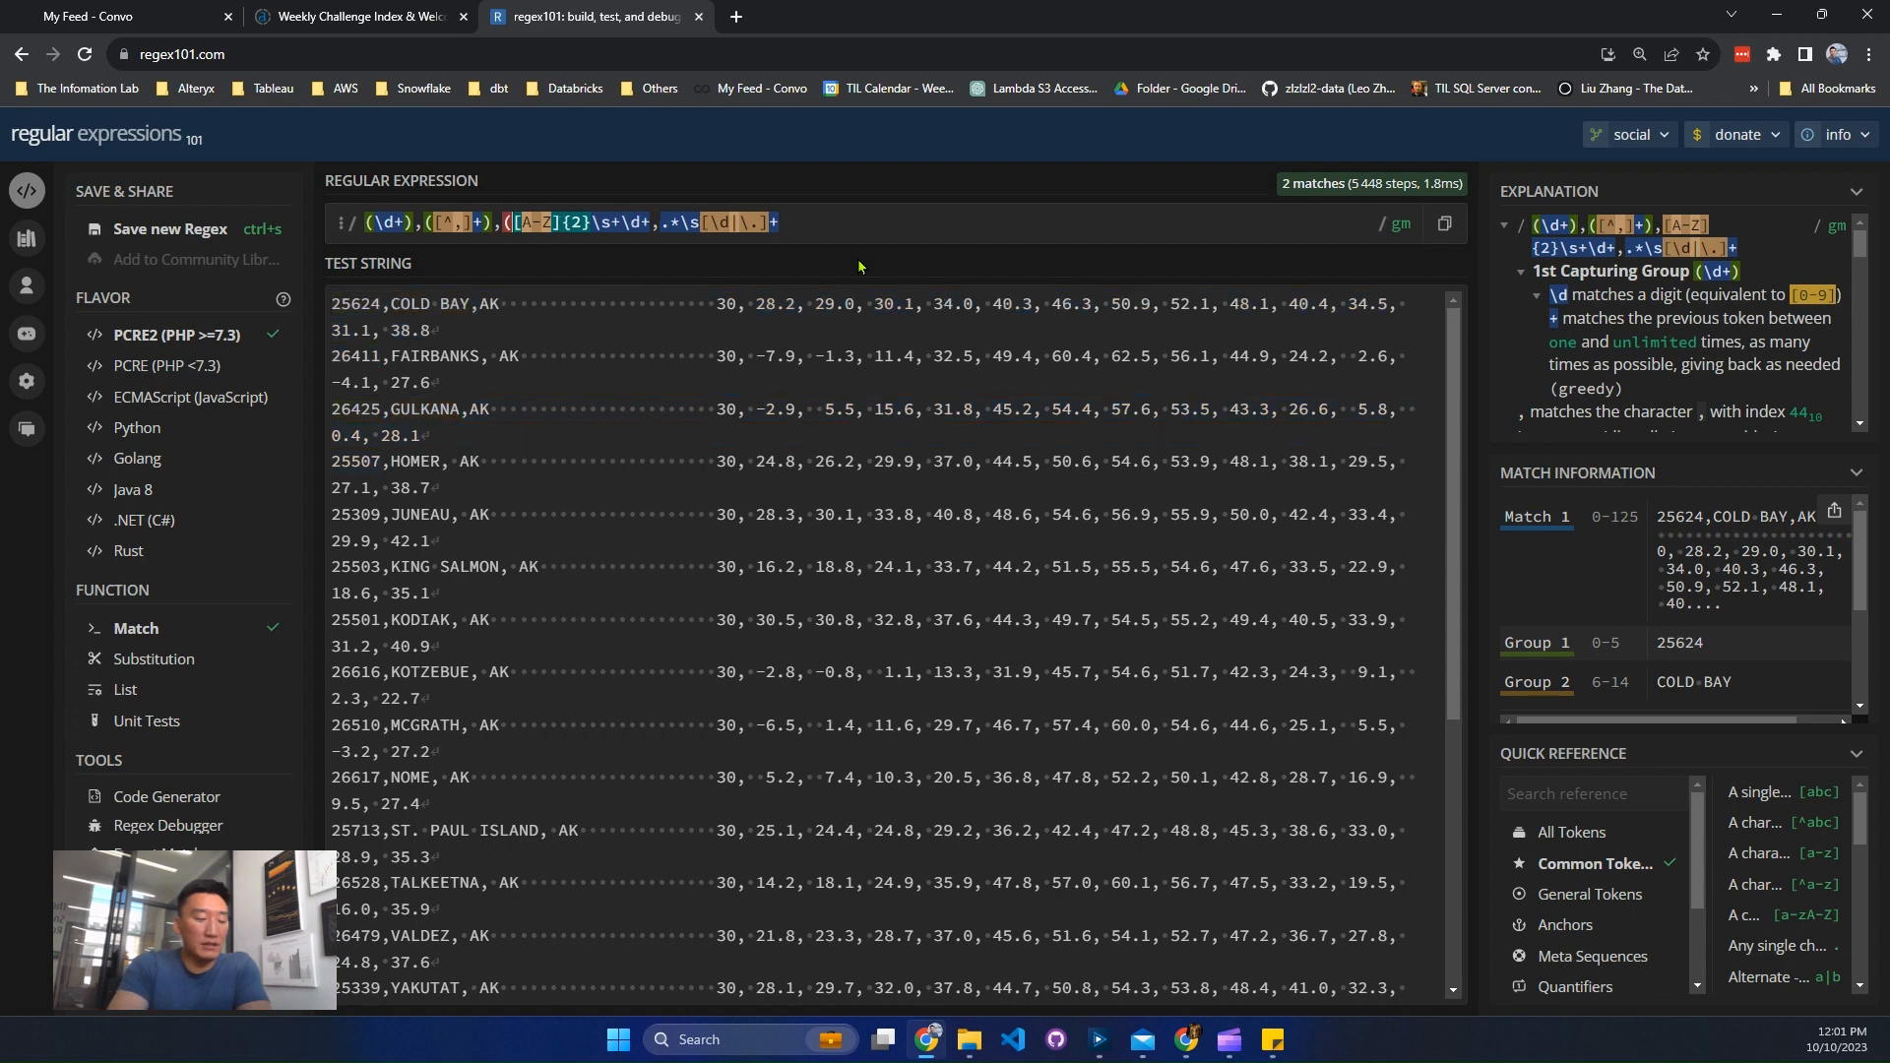
key("Right")
key("Right")
key("Right")
key("Right")
key("Right")
key("Right")
key("Right")
key("Right")
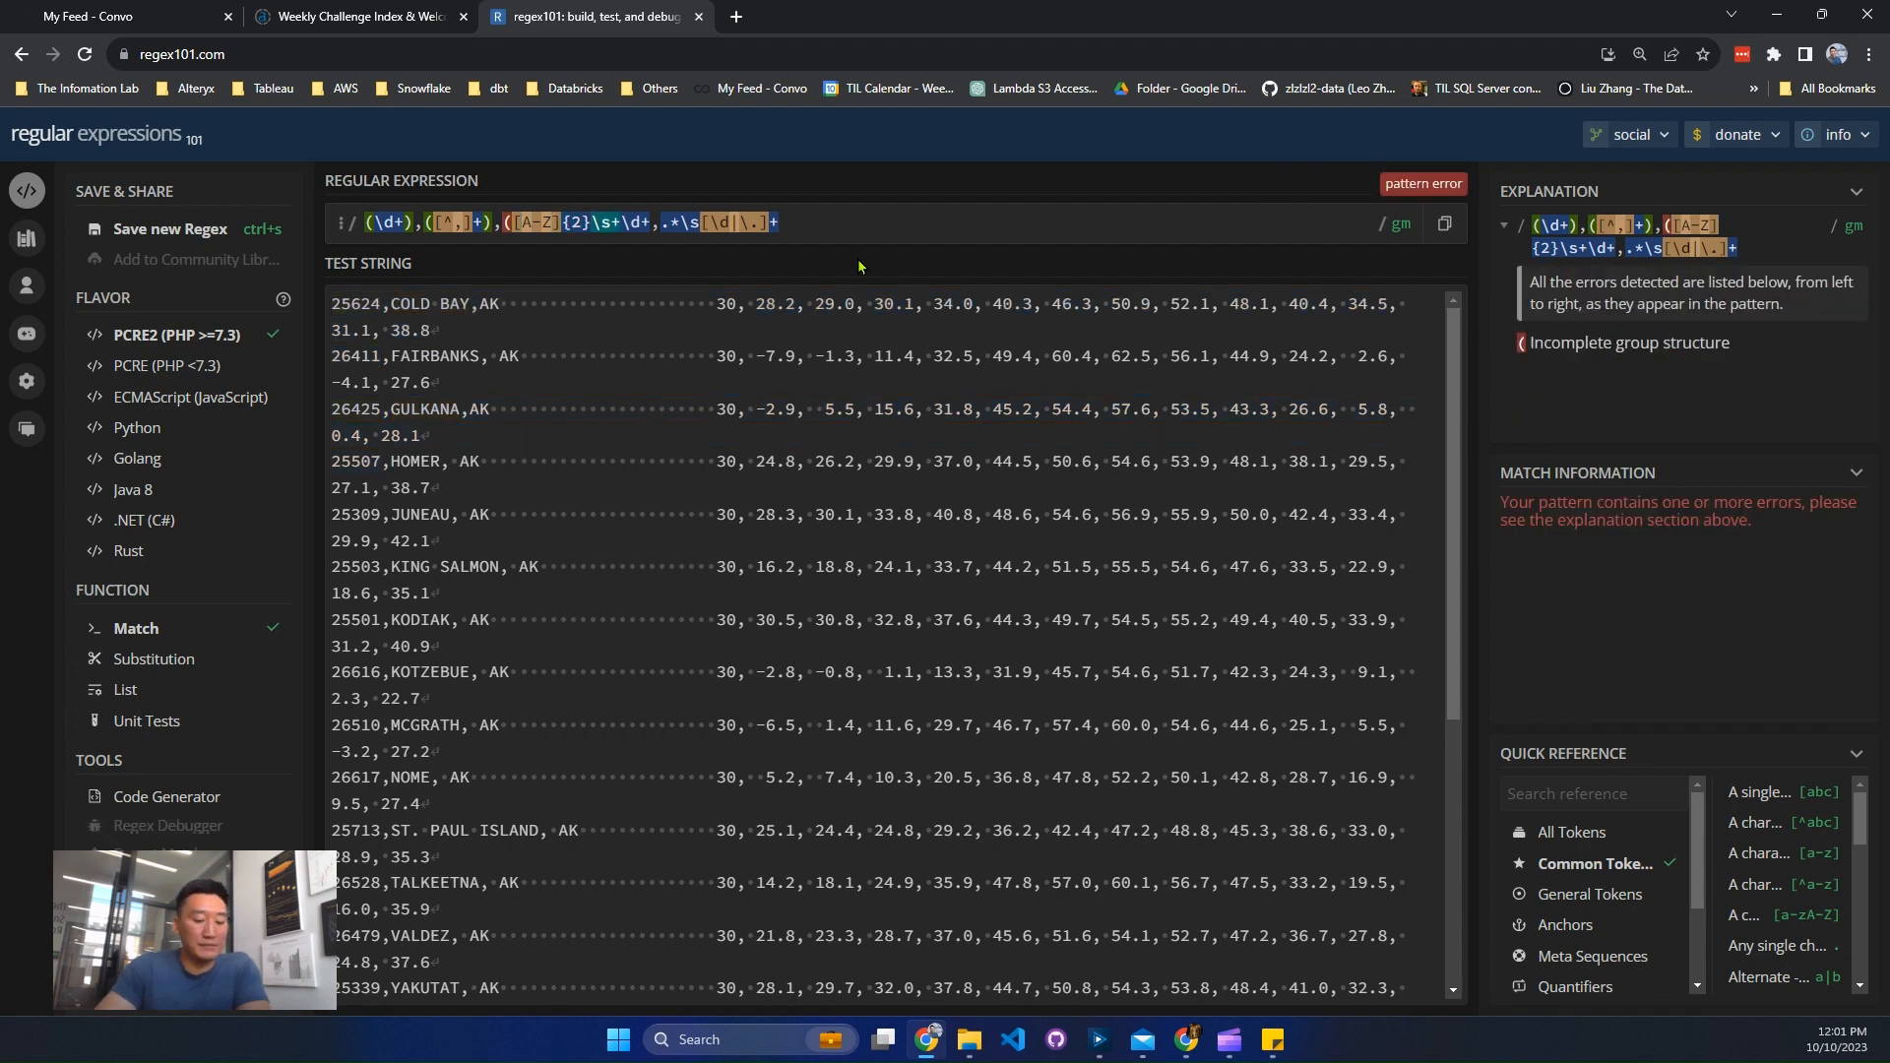
type(")")
key("Right")
key("Right")
key("Right")
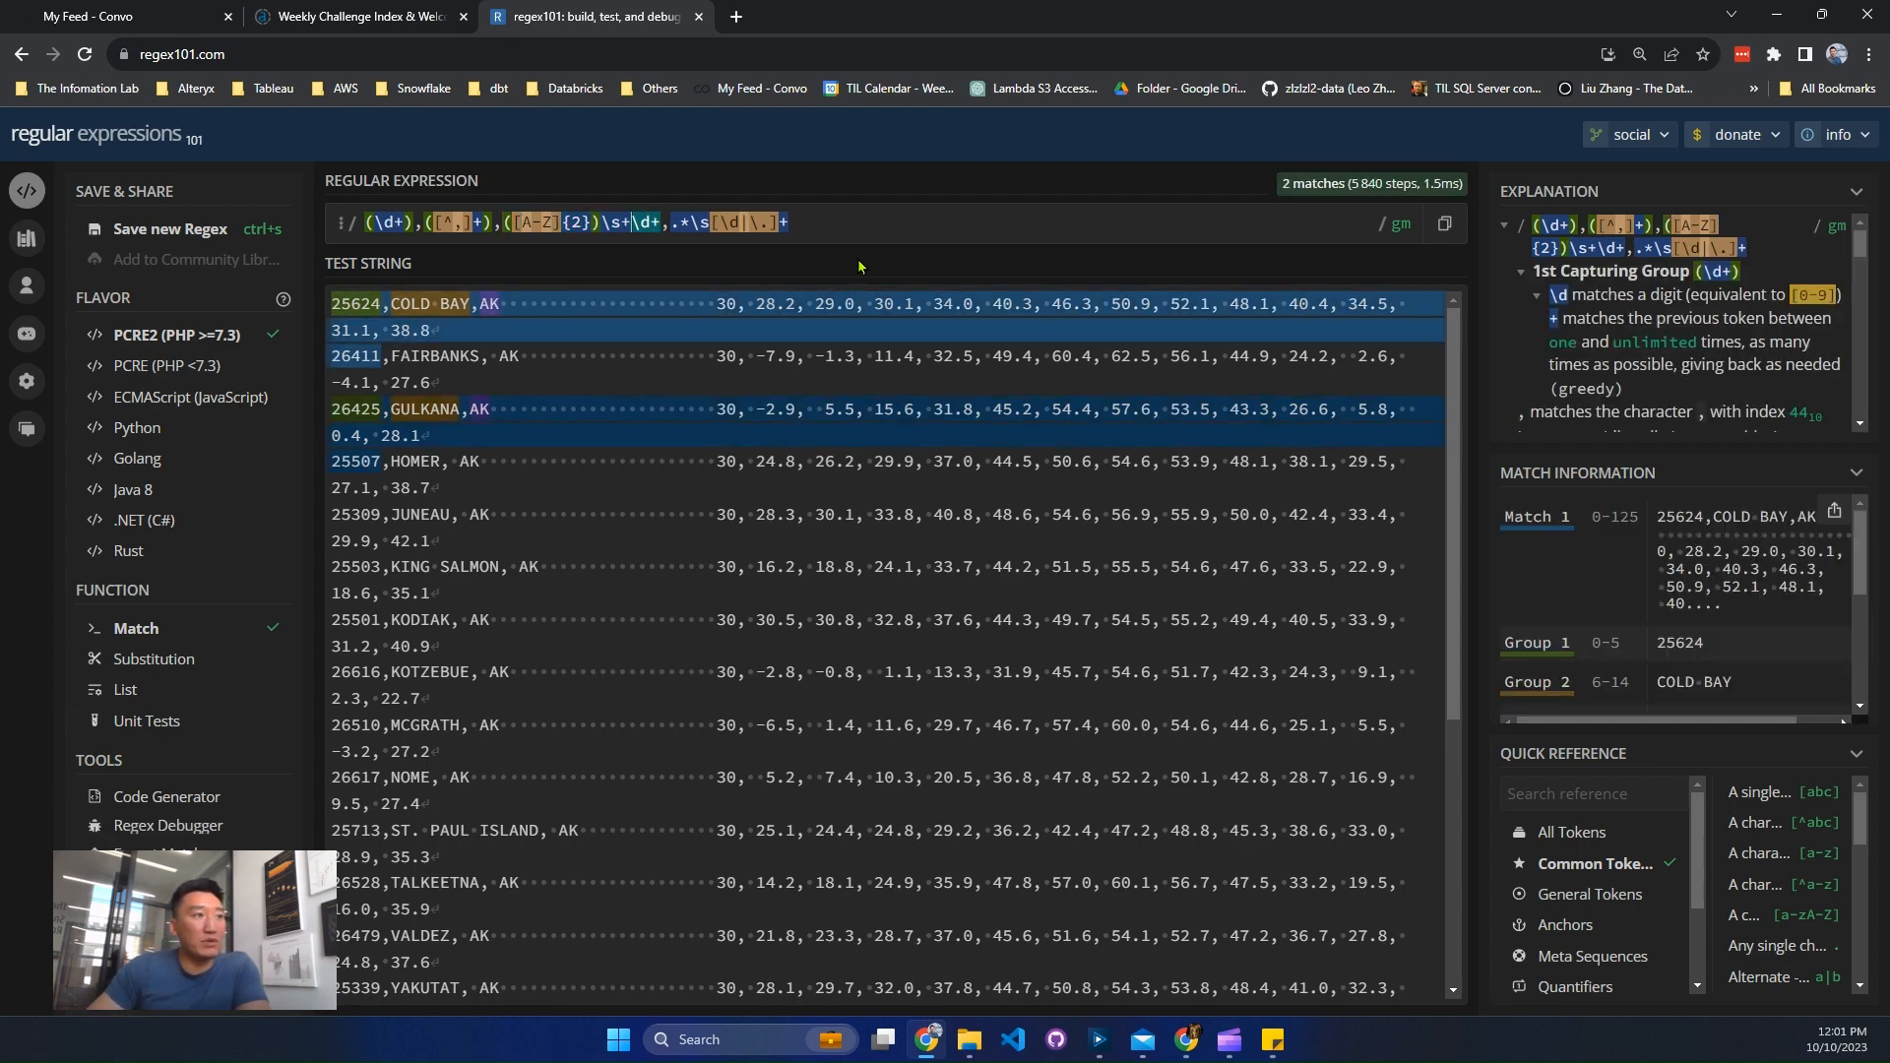
Step: Enclose the second \d+ of the expression, after \s+, in its own capturing group
type("(")
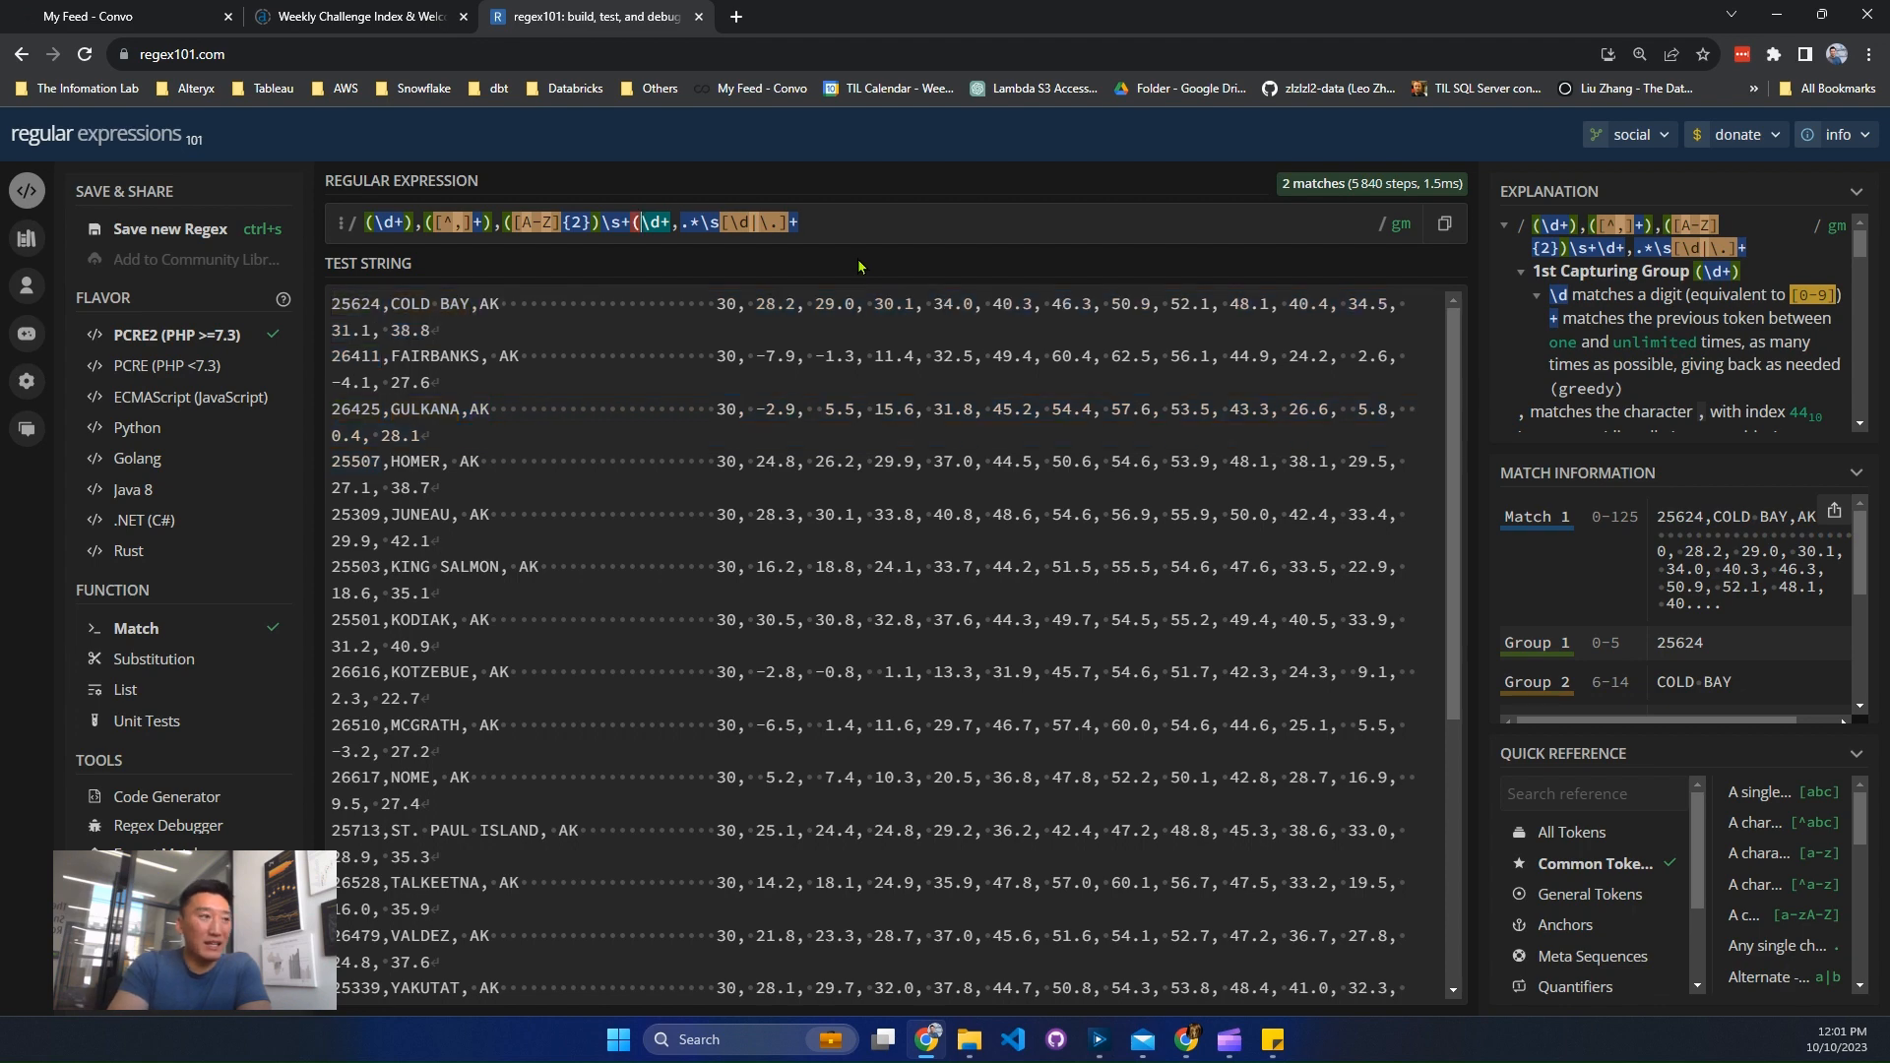
key("Right")
key("Right")
key("Right")
type(")")
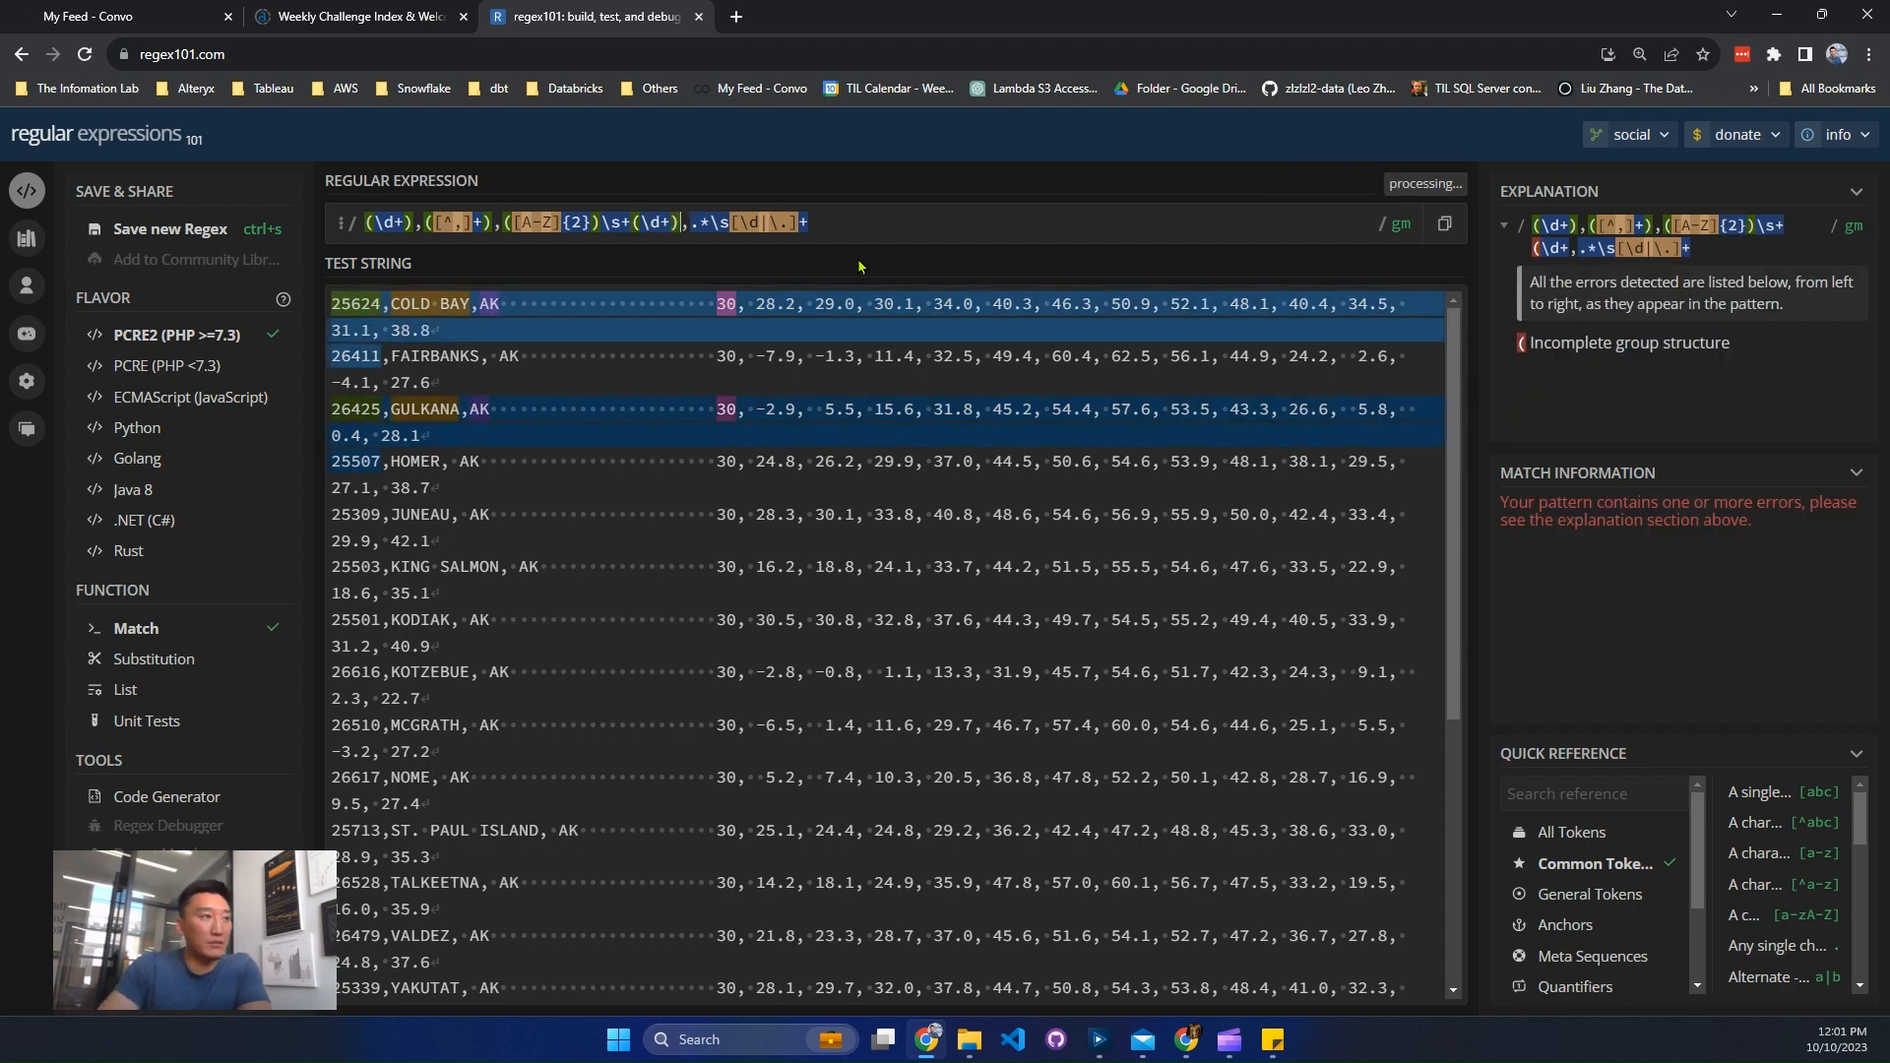
Step: Enclose .* and the final [\d|\.]+ of the expression in separate capturing groups, leaving \s ungrouped between them
key("Right")
type("(")
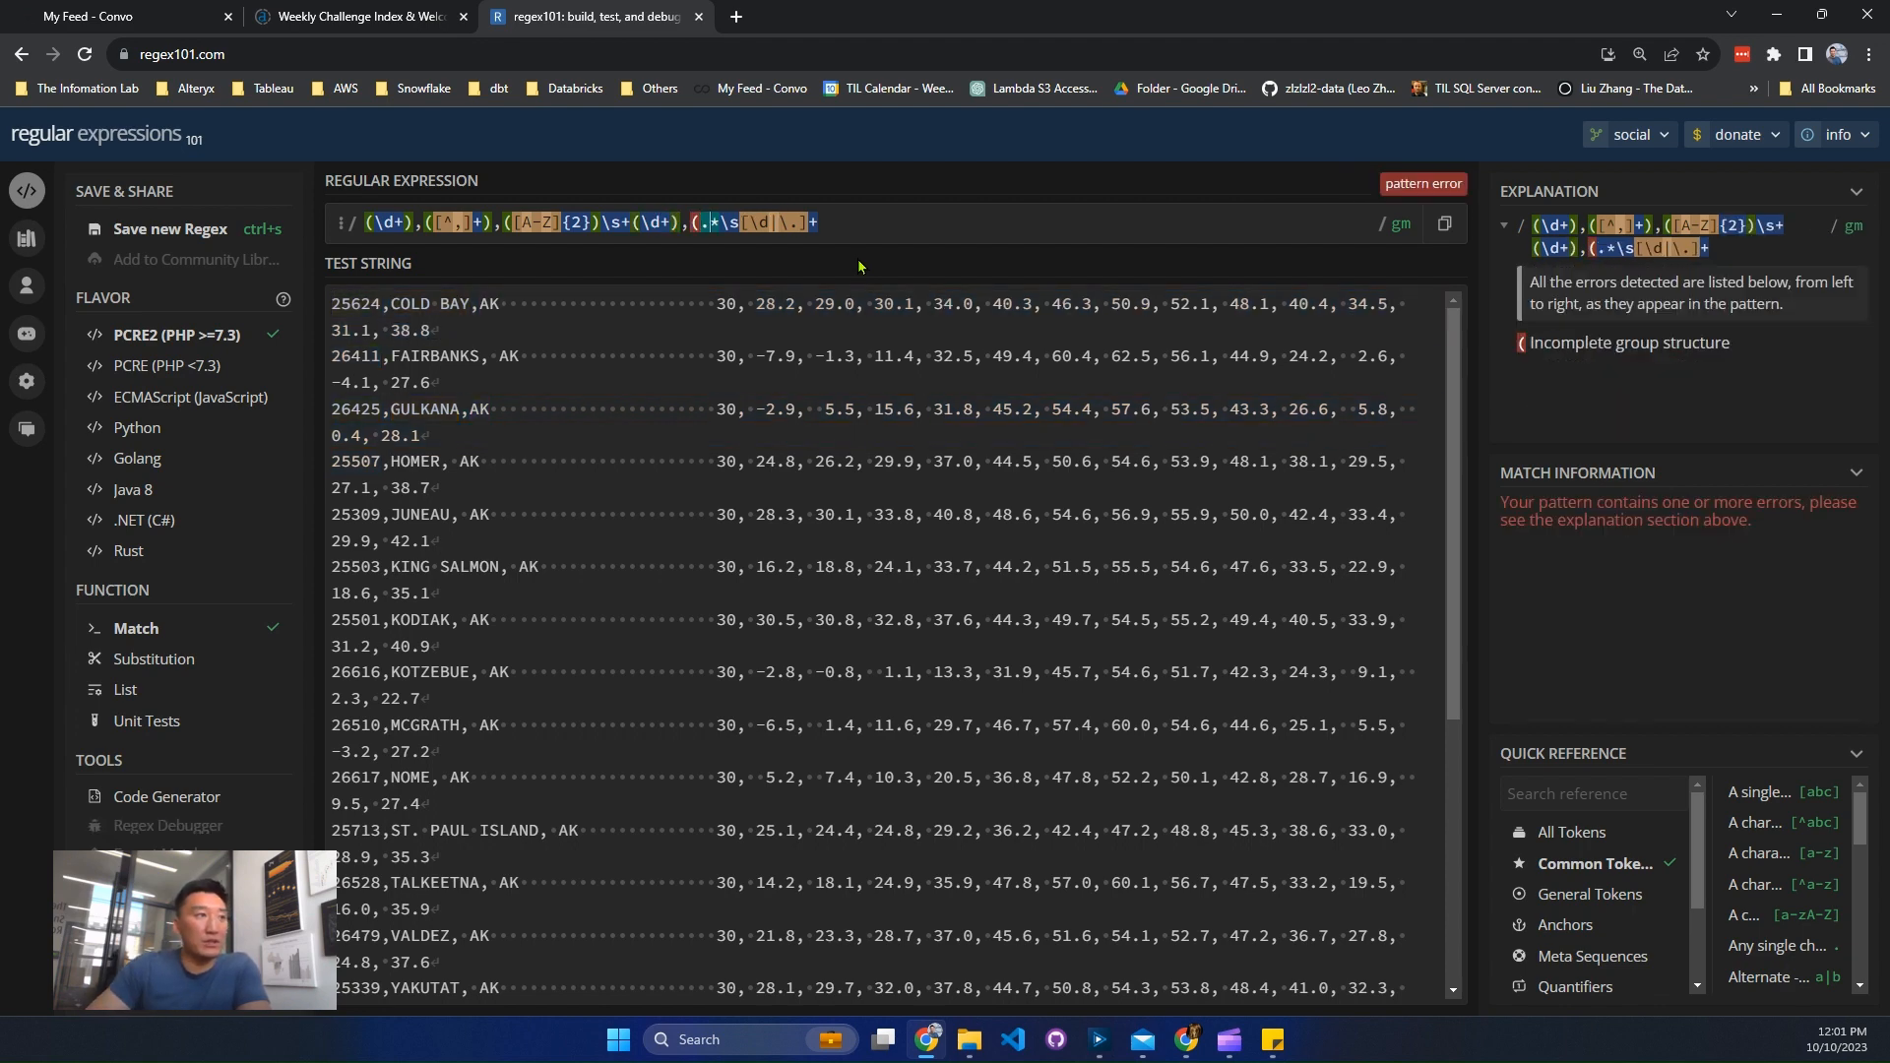
key("Right")
key("Right")
key("Right")
type(")")
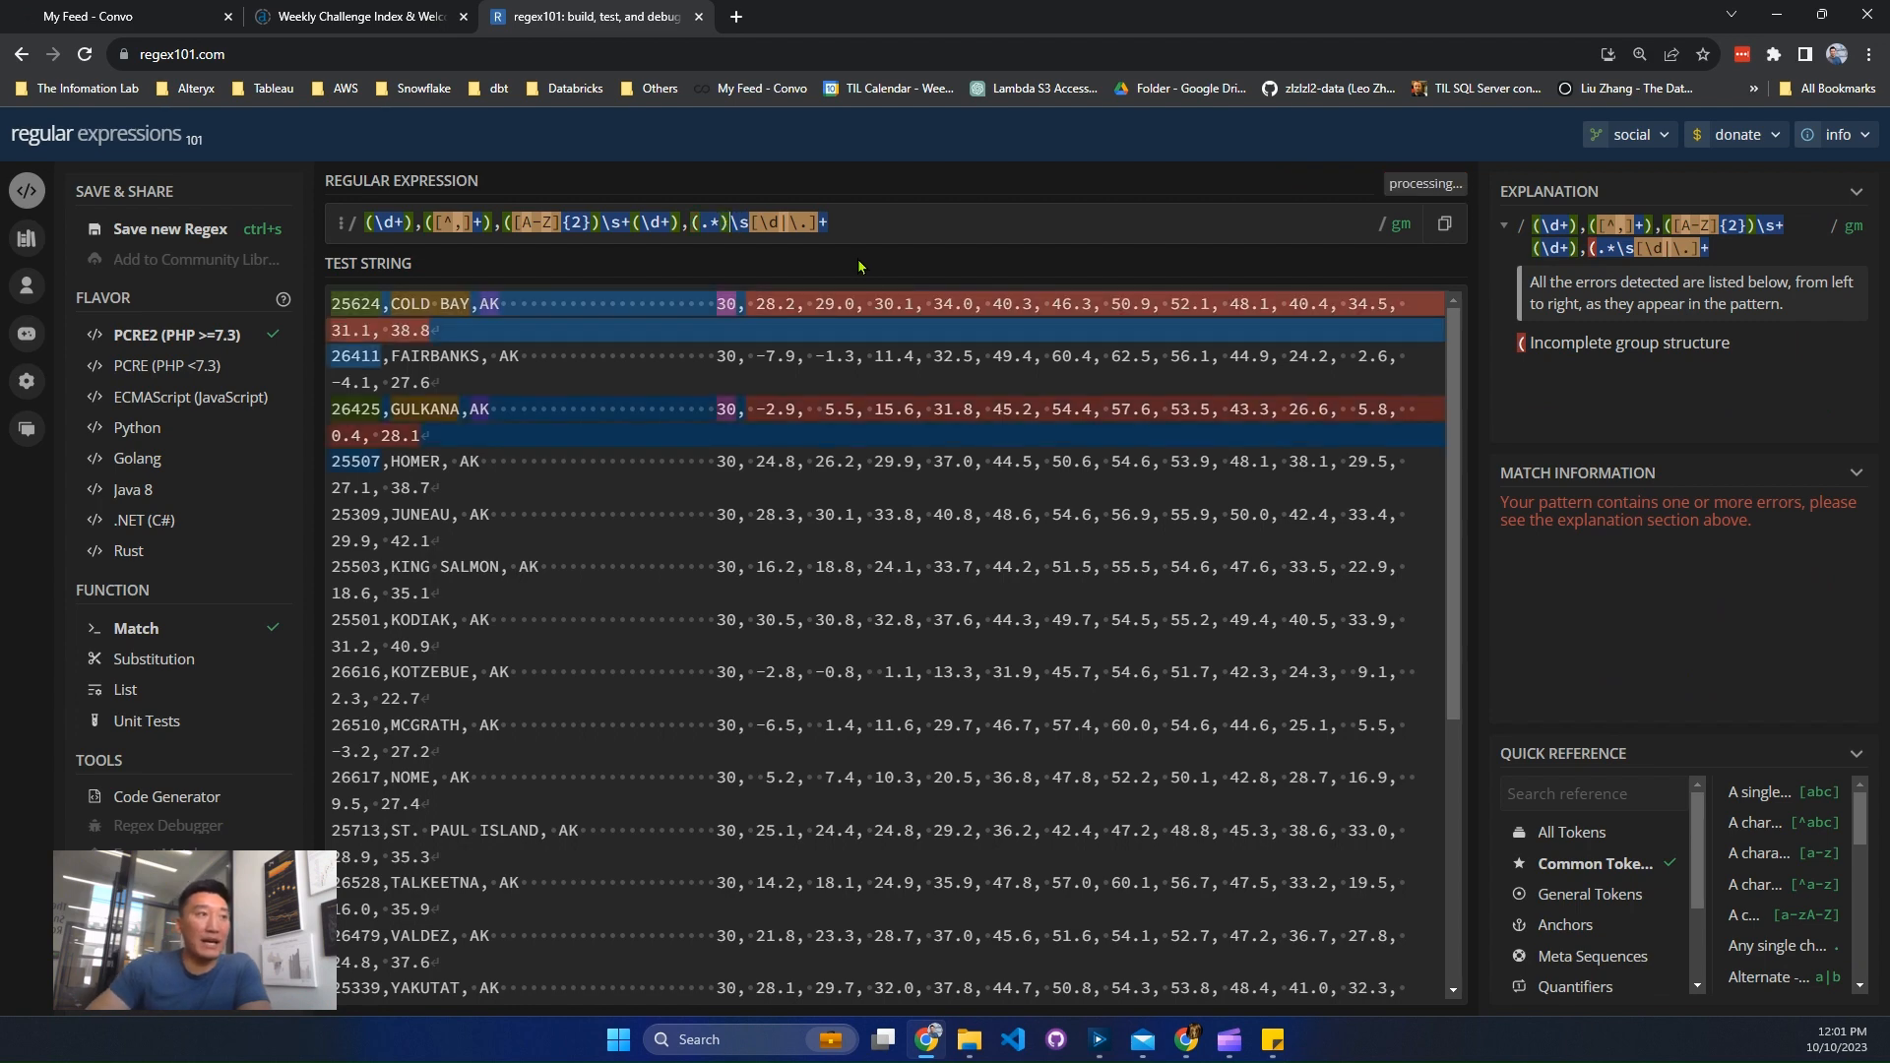
key("Right")
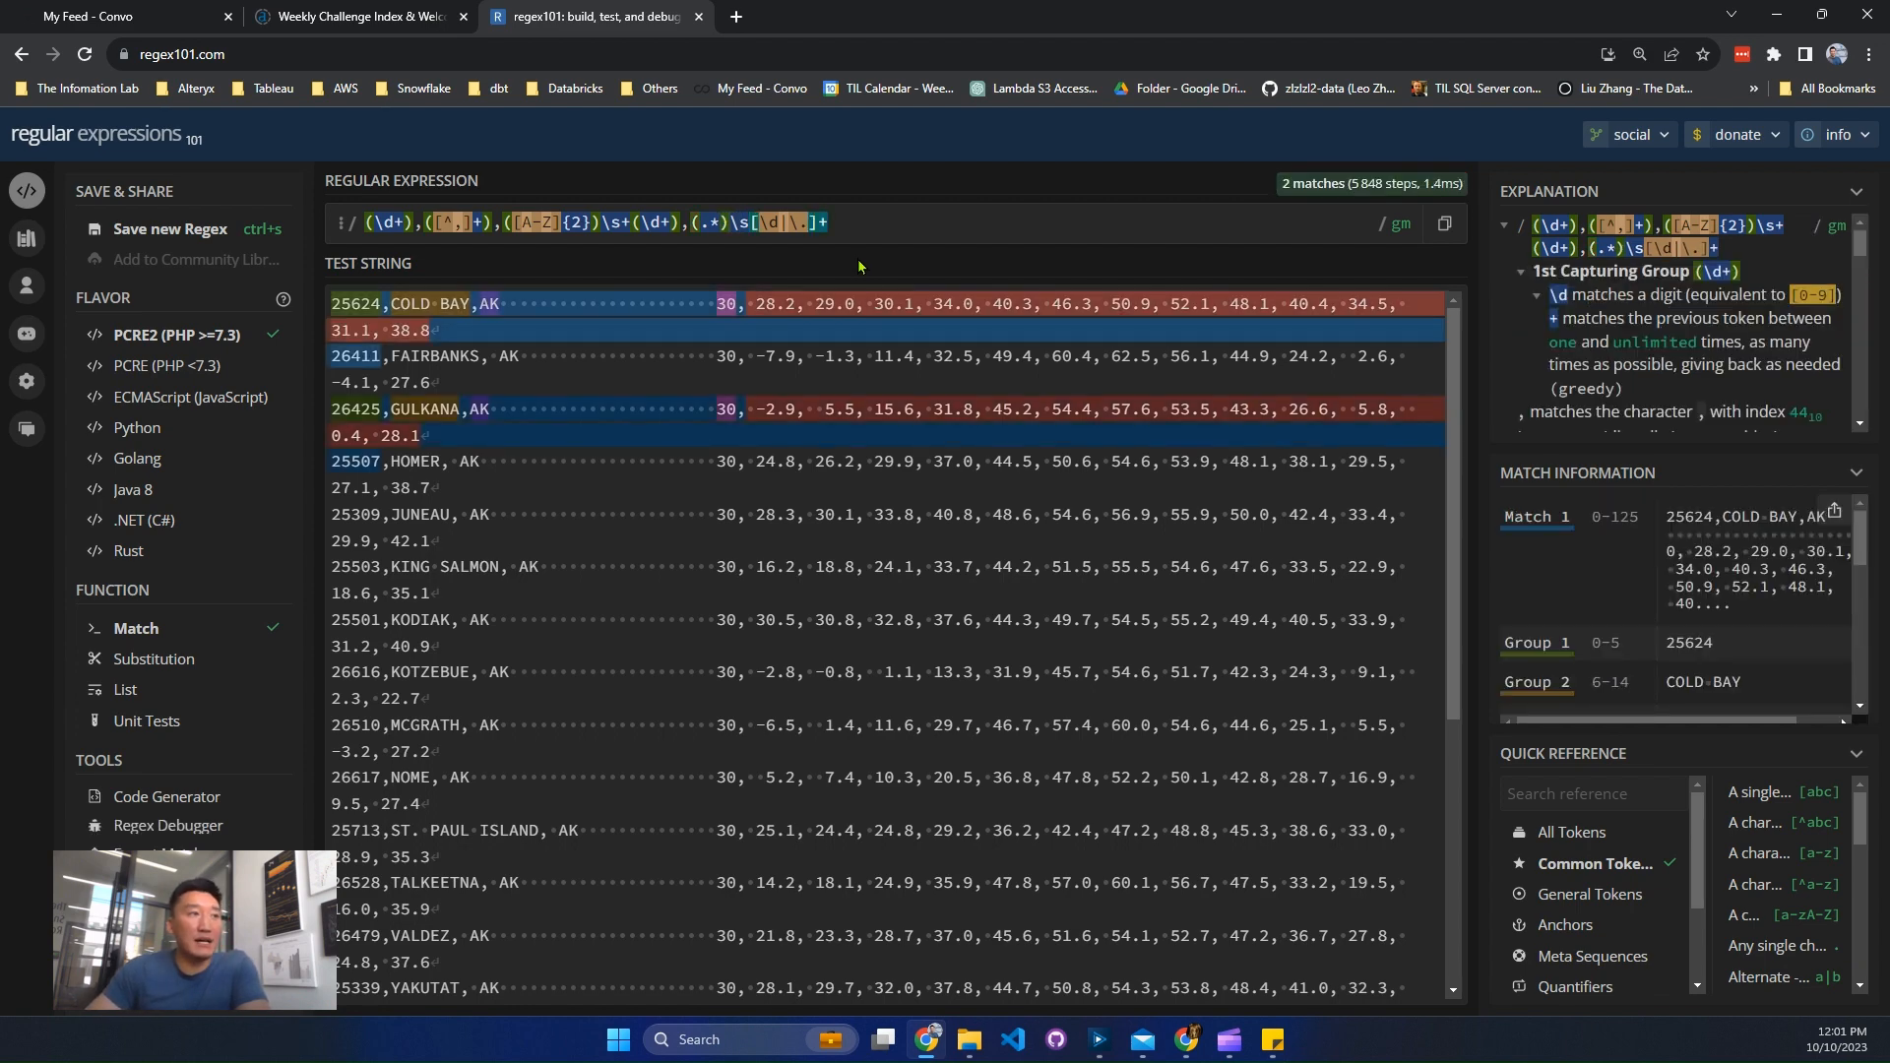
type("(.*")
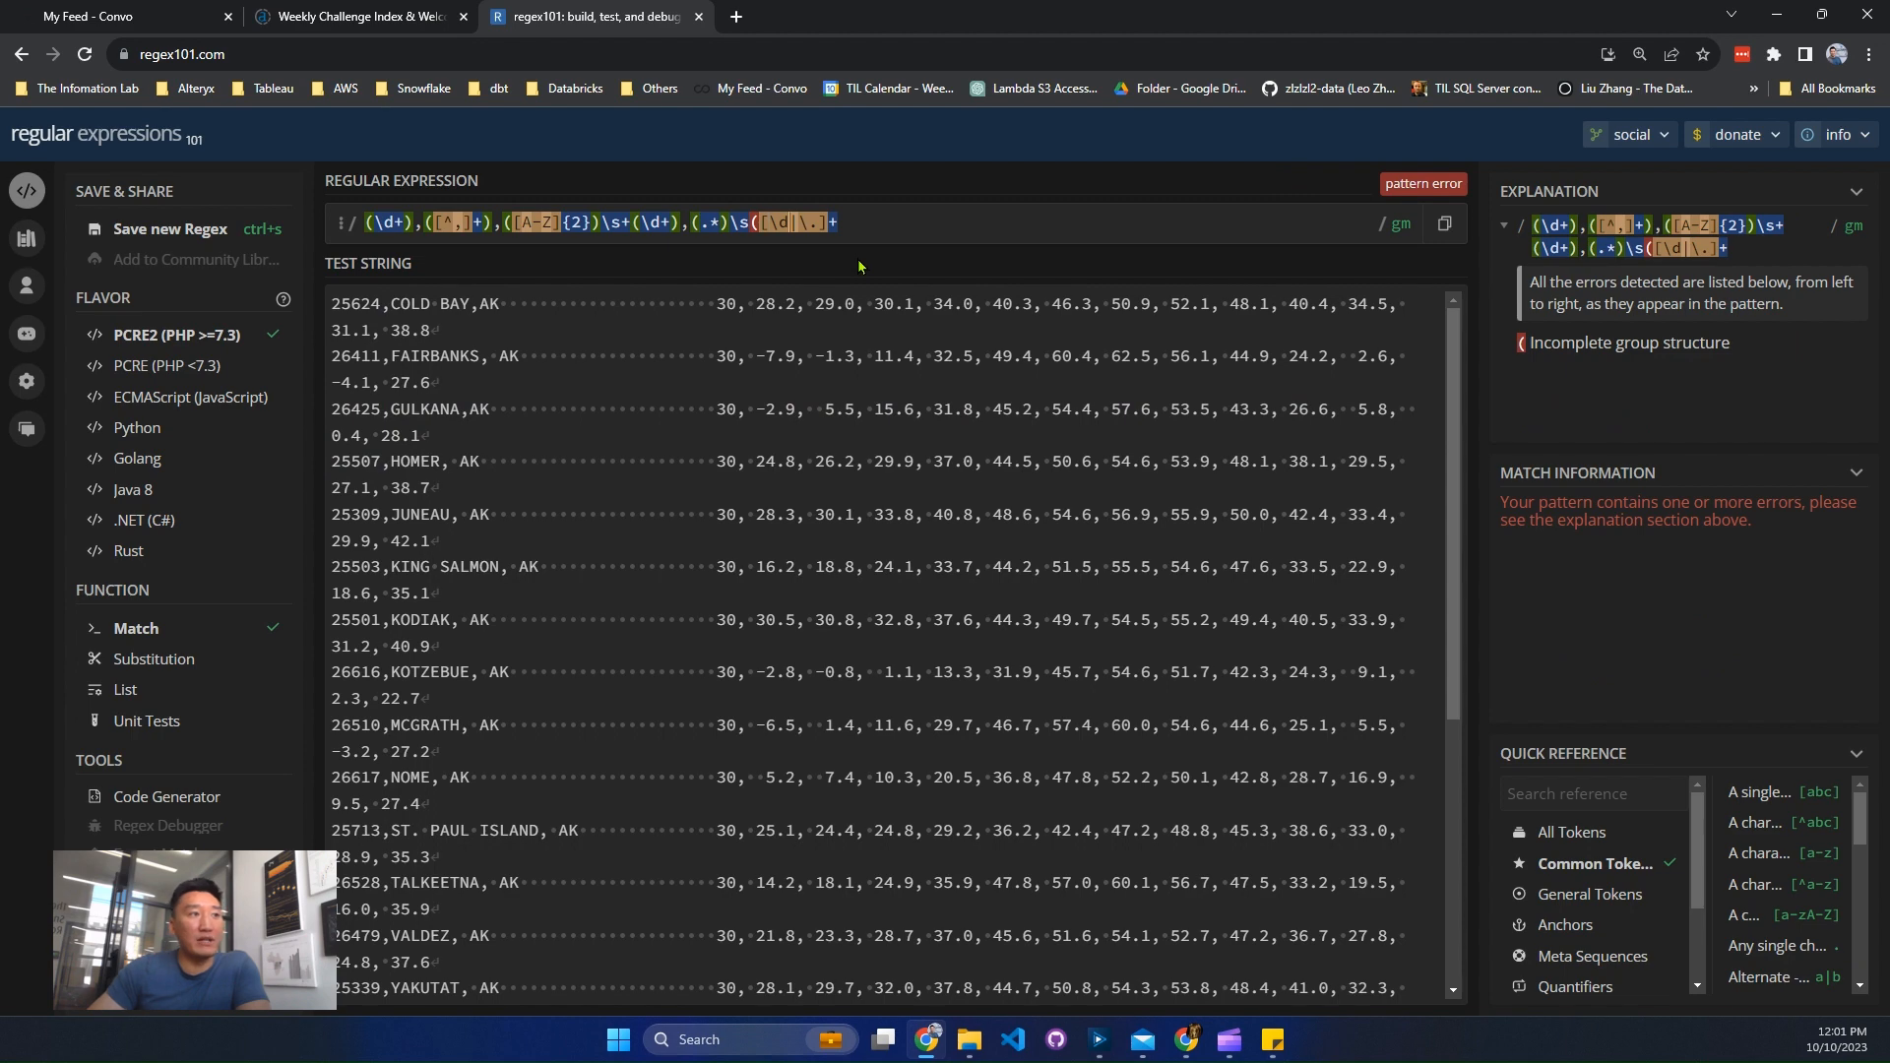
type(")")
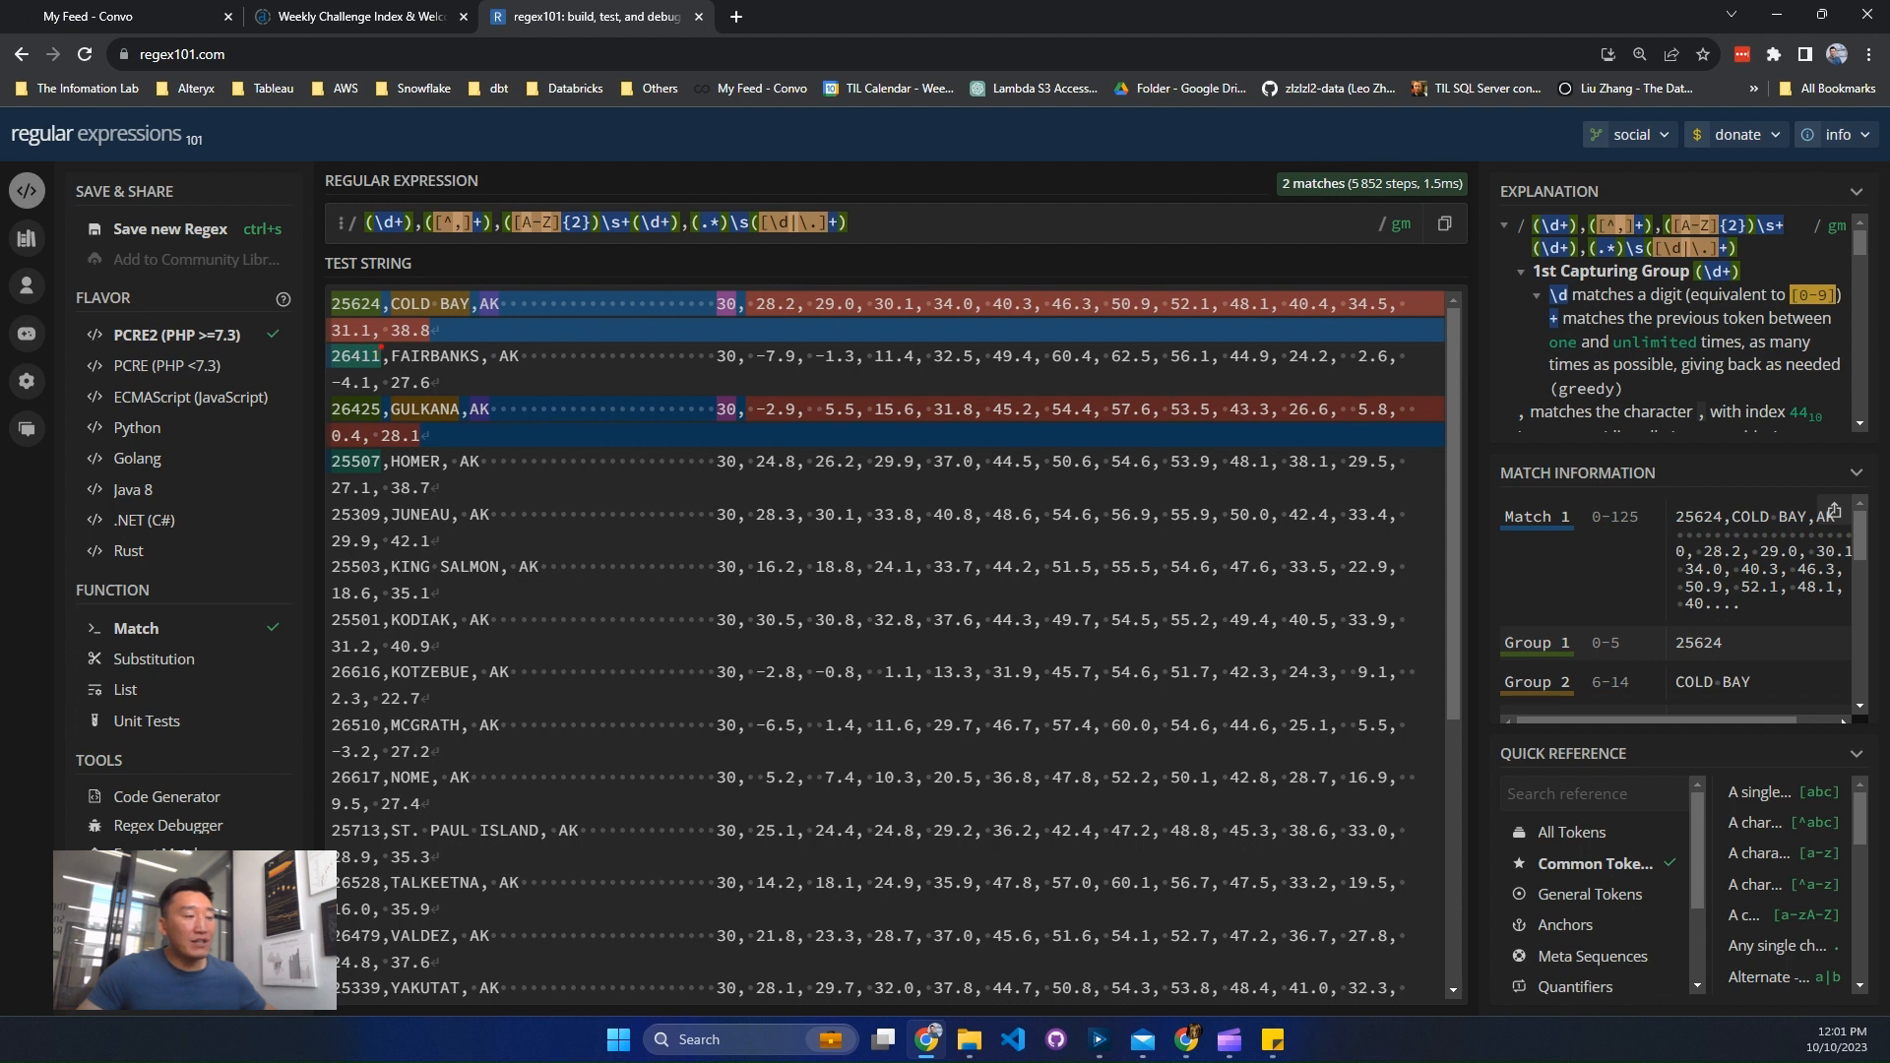
left_click_drag(380, 345, 559, 373)
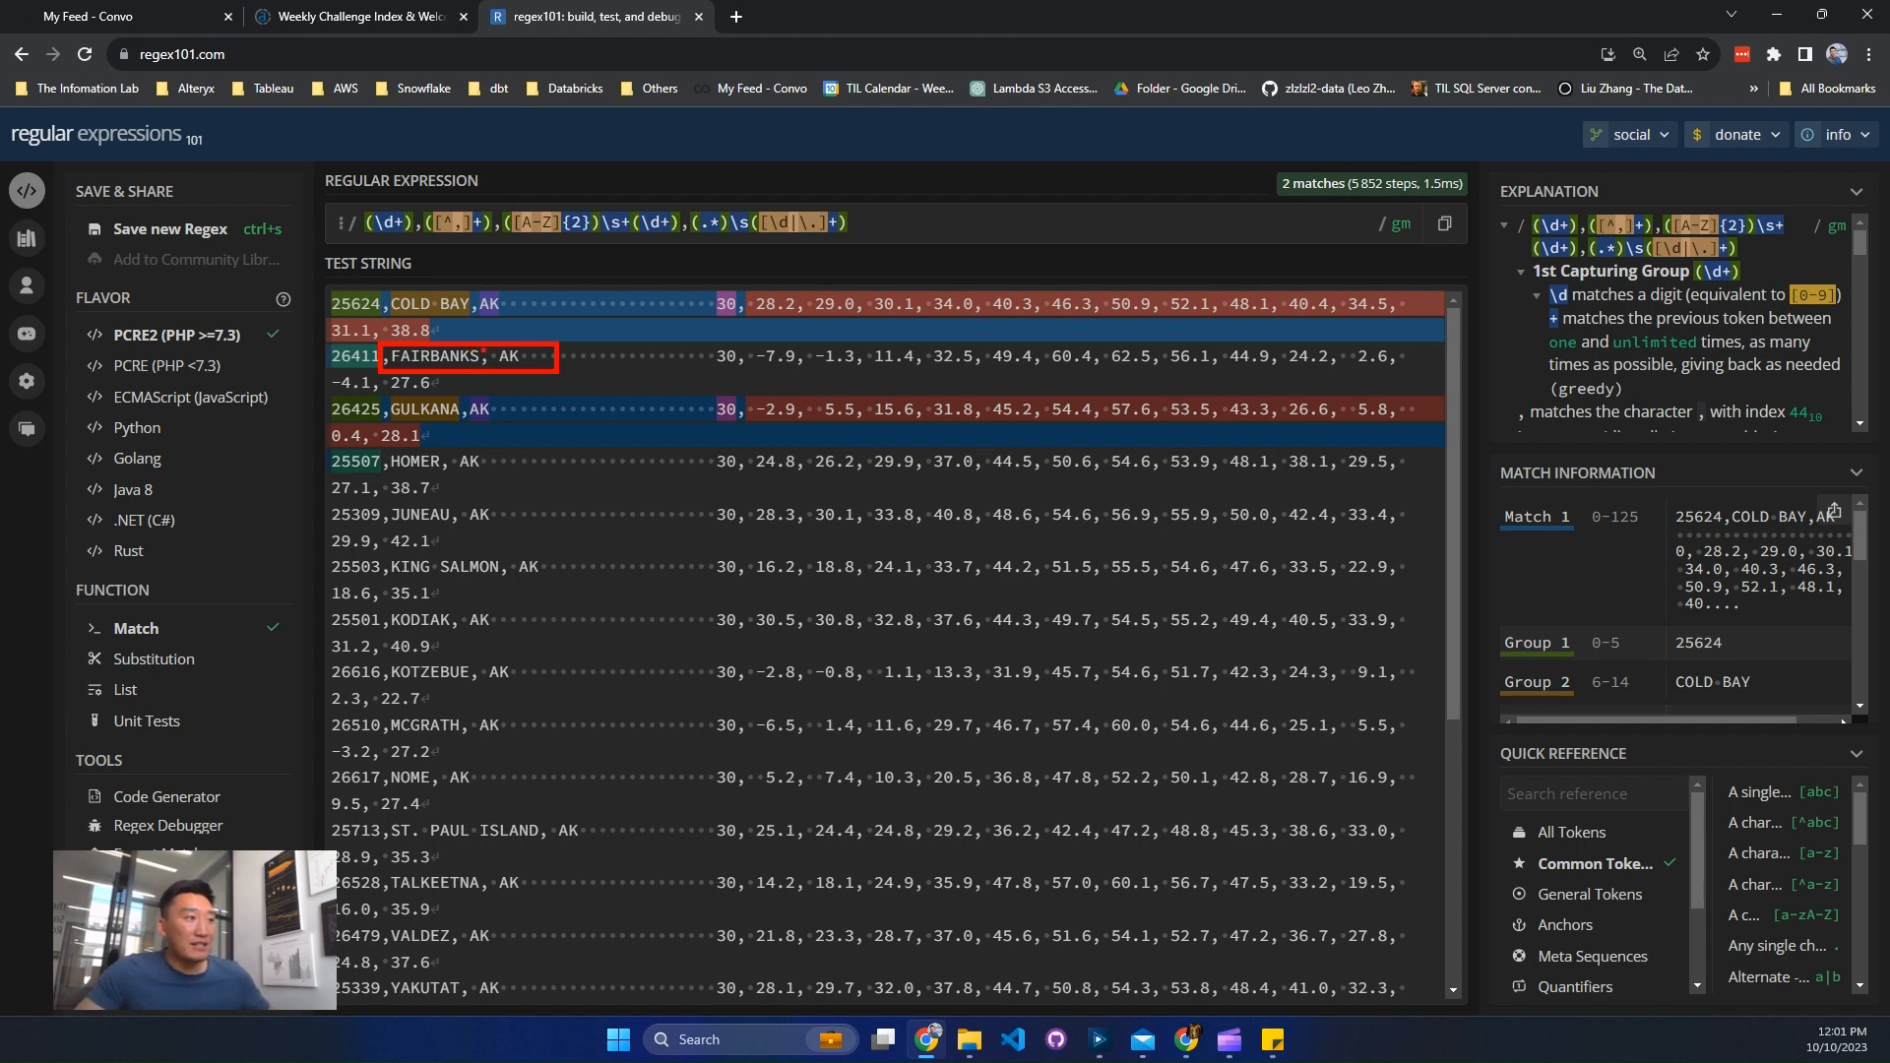
left_click_drag(483, 347, 502, 369)
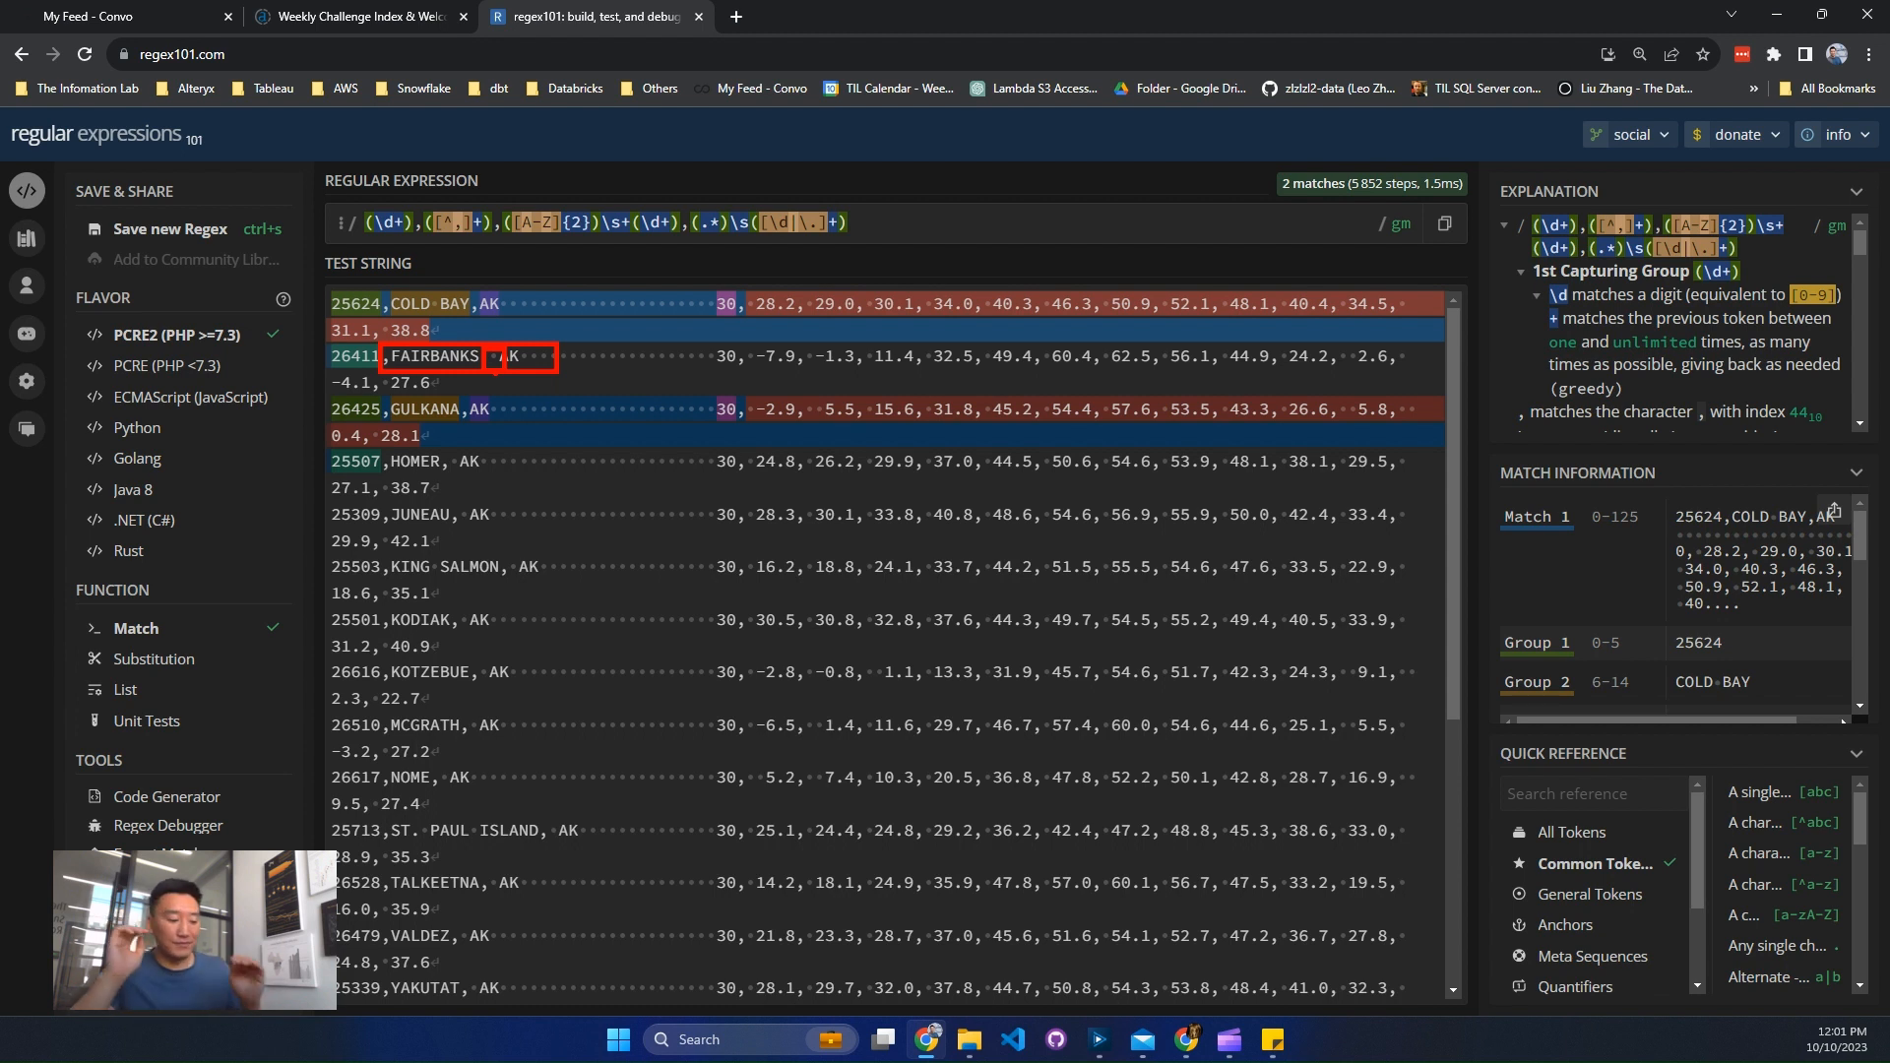
key("Escape")
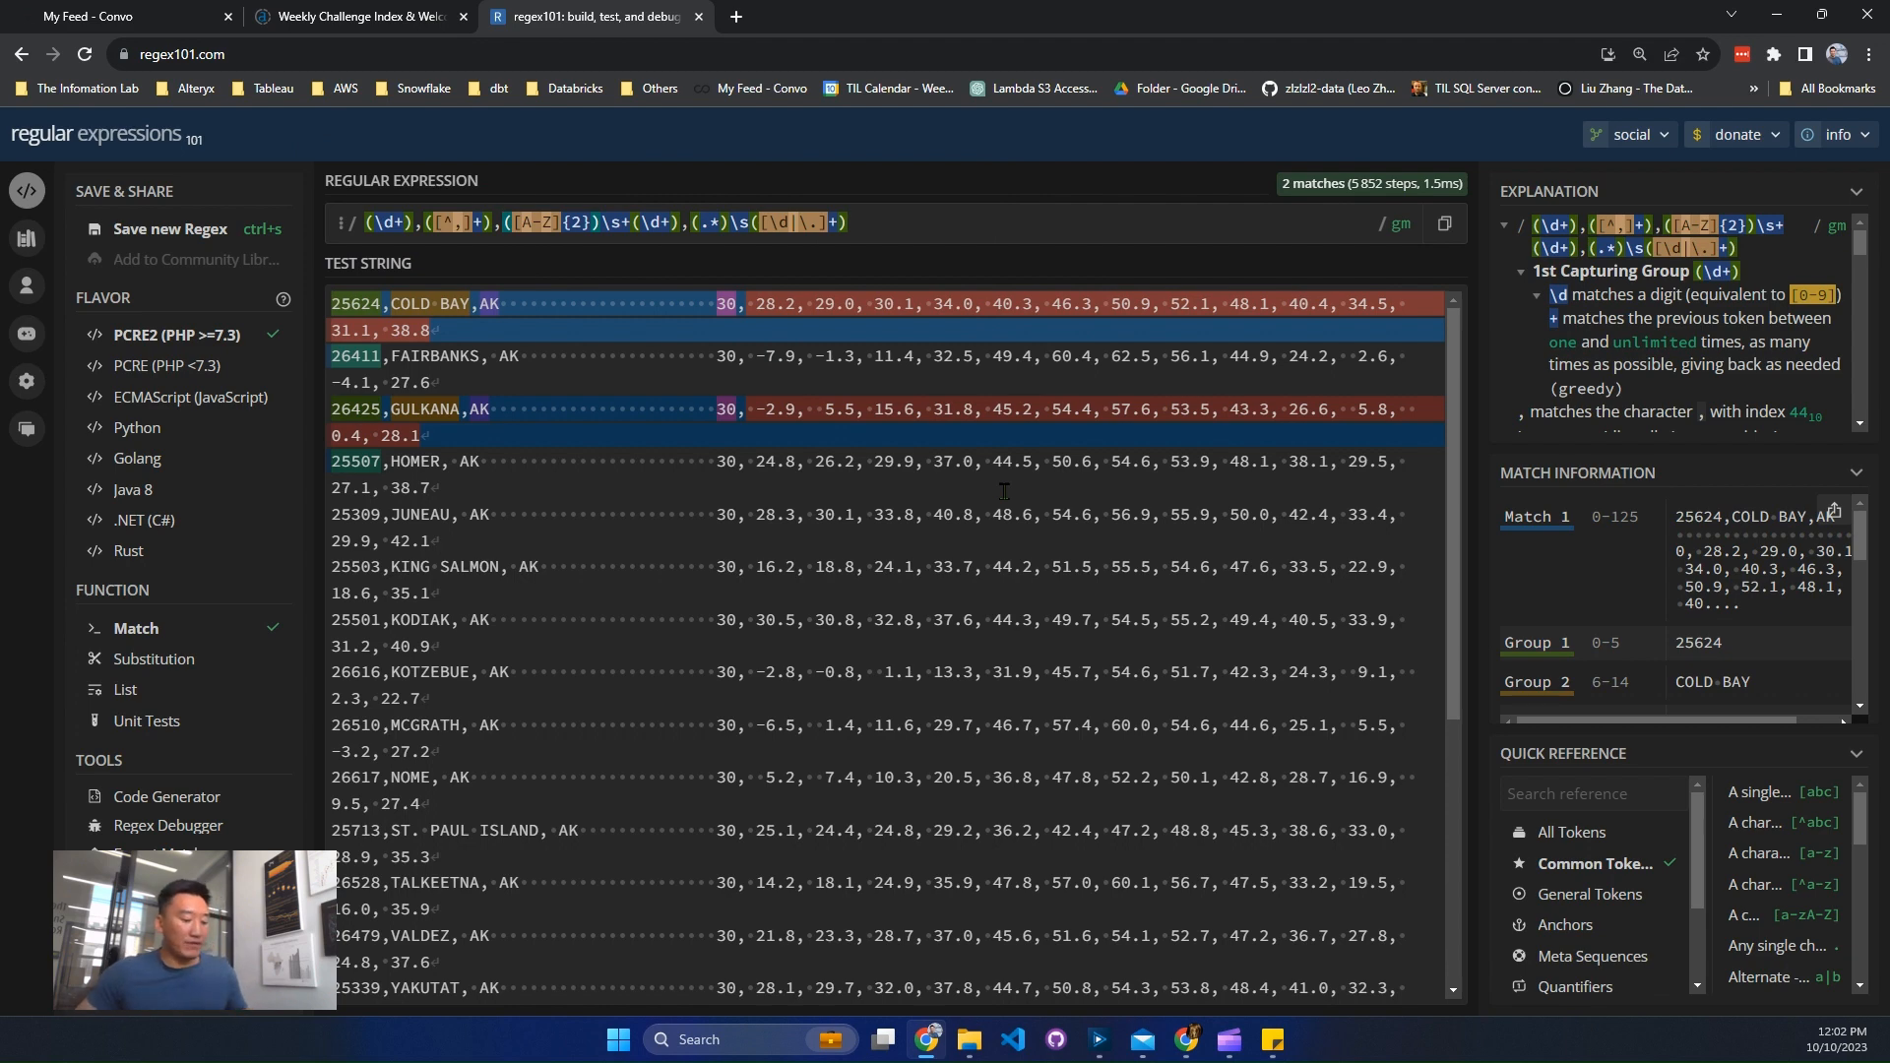
Step: Insert an optional whitespace \s? between the comma and the state-code group of the expression
type("\\z")
key("BackSpace")
type("s")
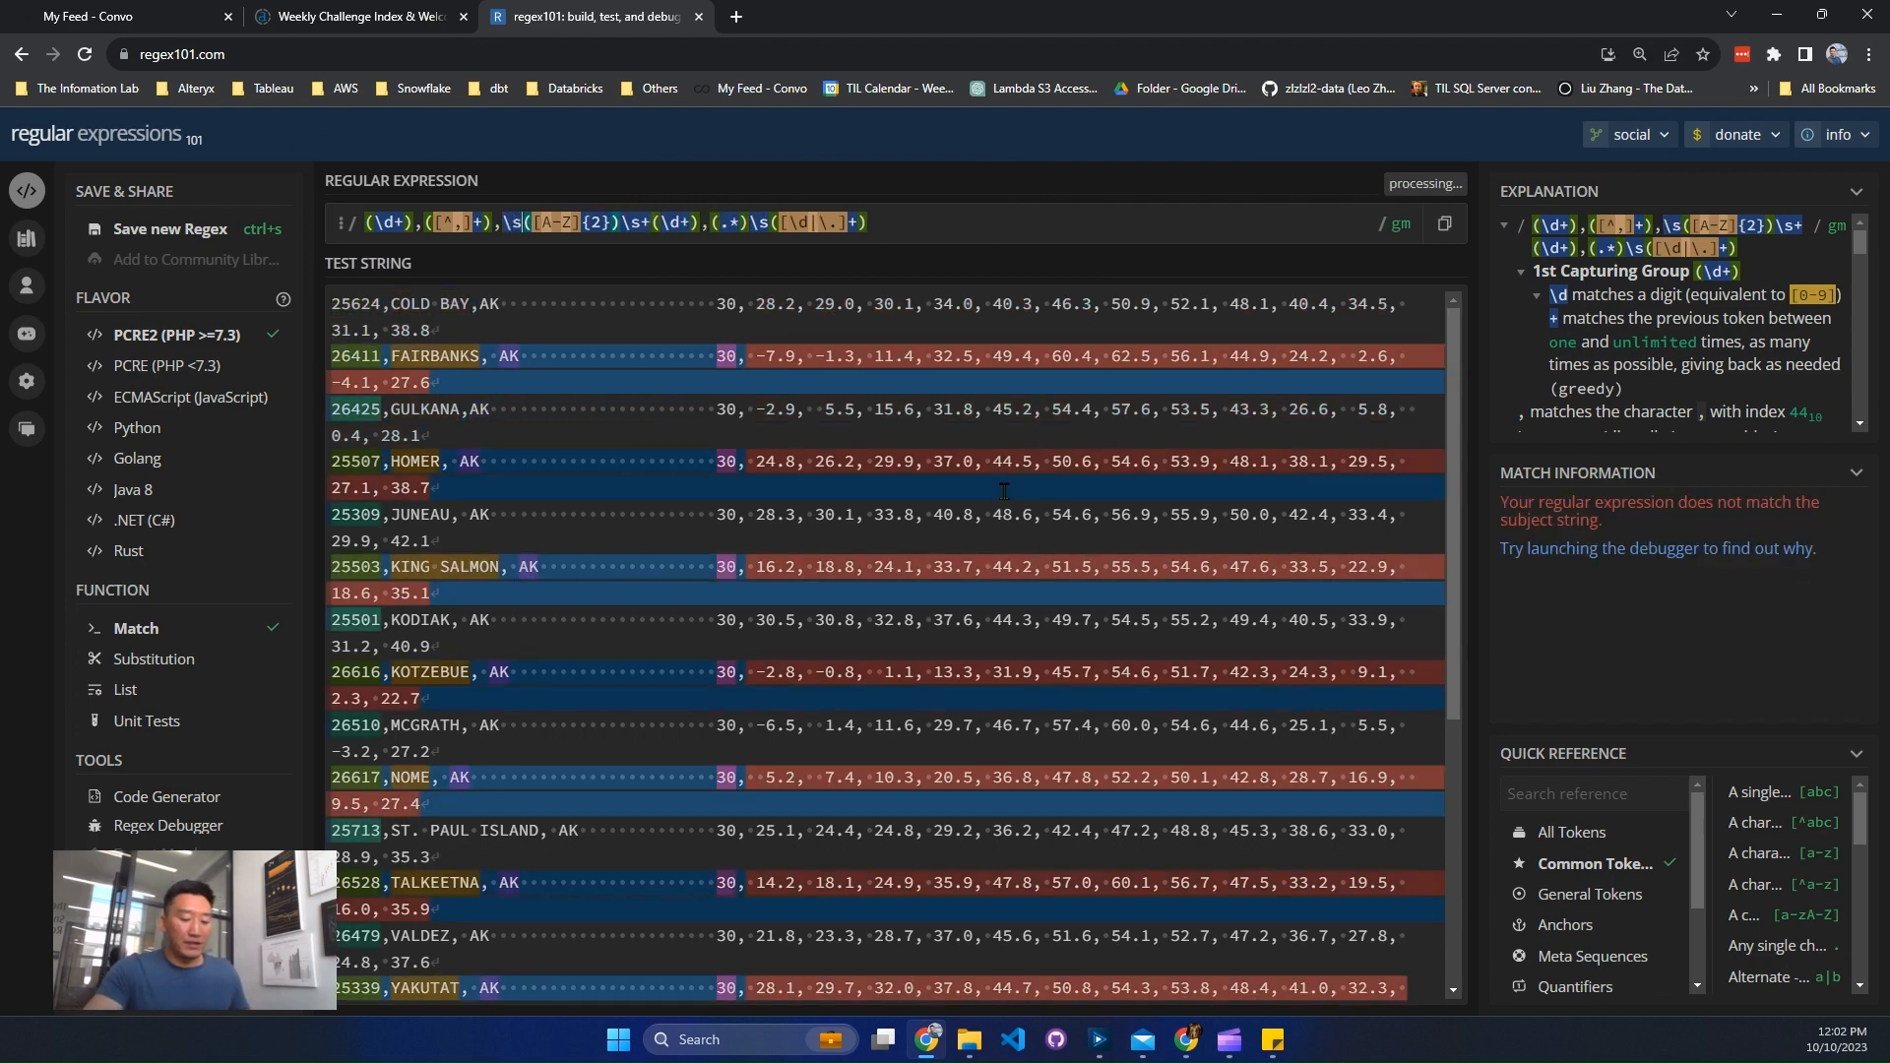
type("?")
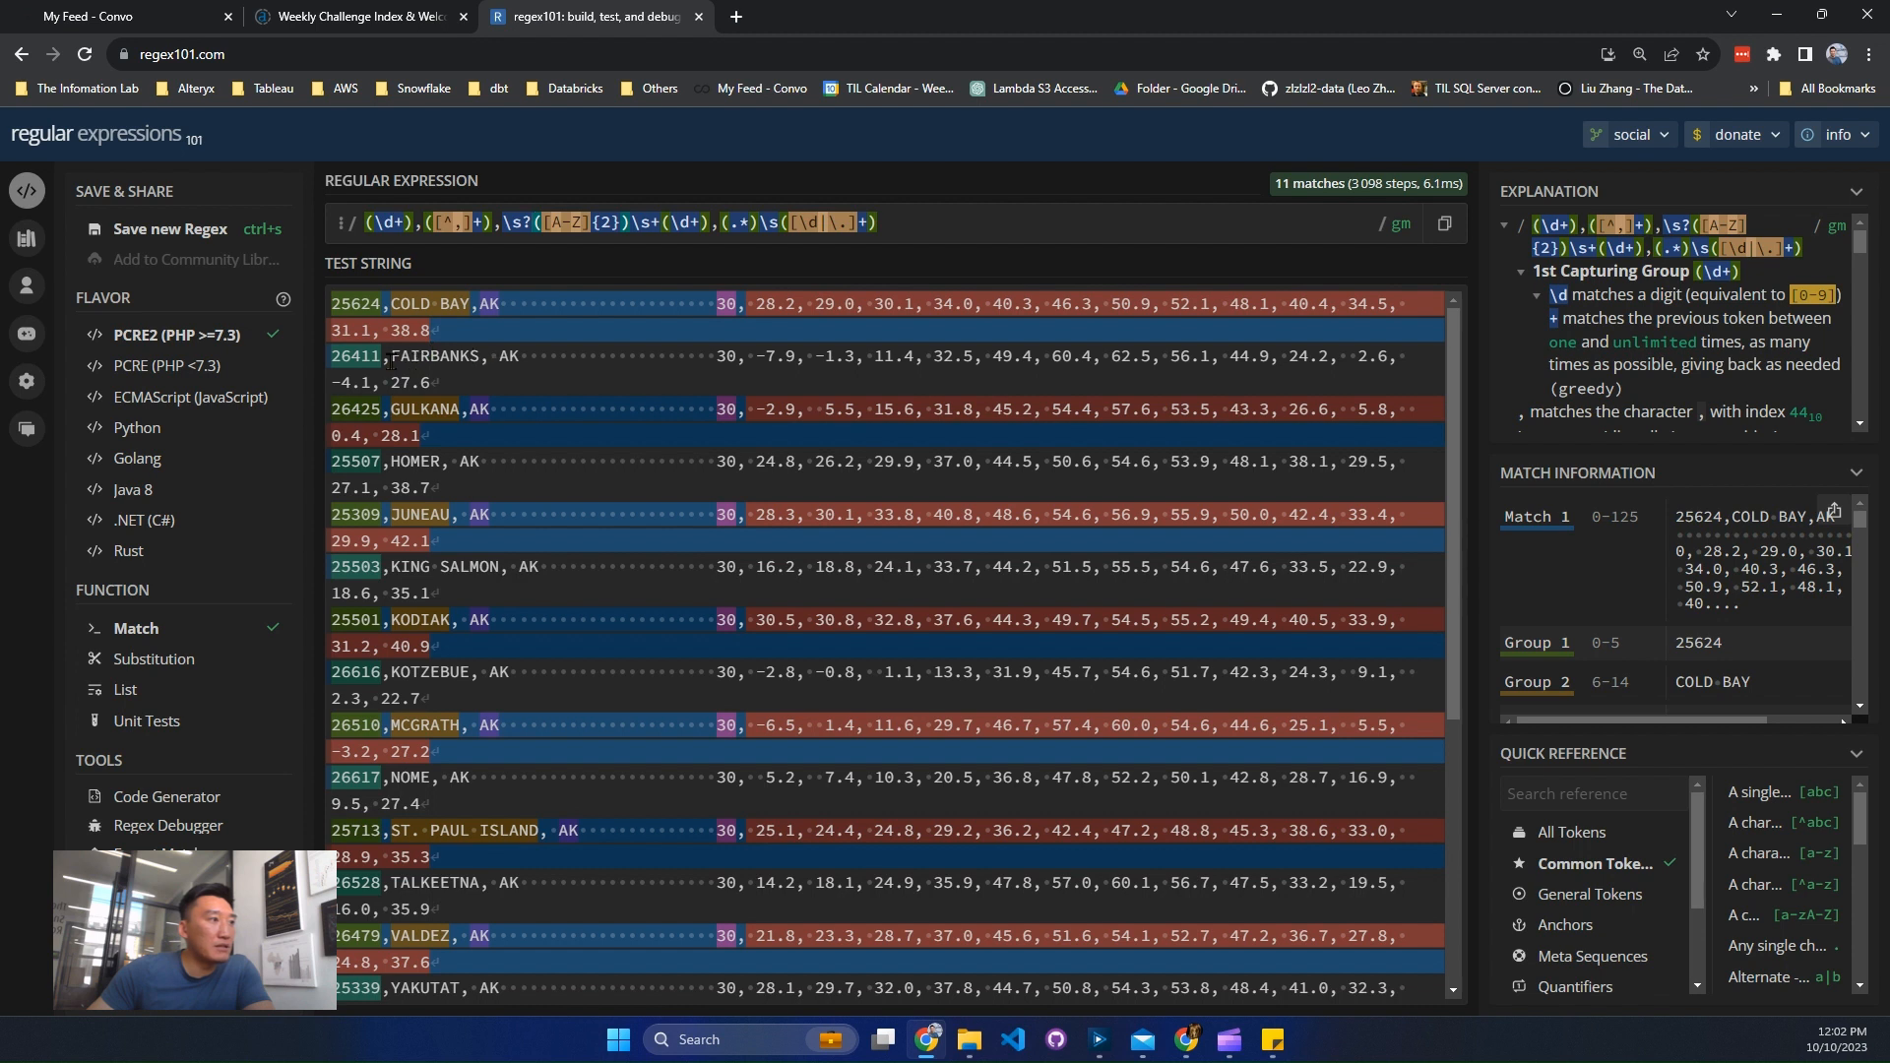
Step: Examine which rows of the test string the expression skips, starting with the FAIRBANKS row
triple_click(465, 379)
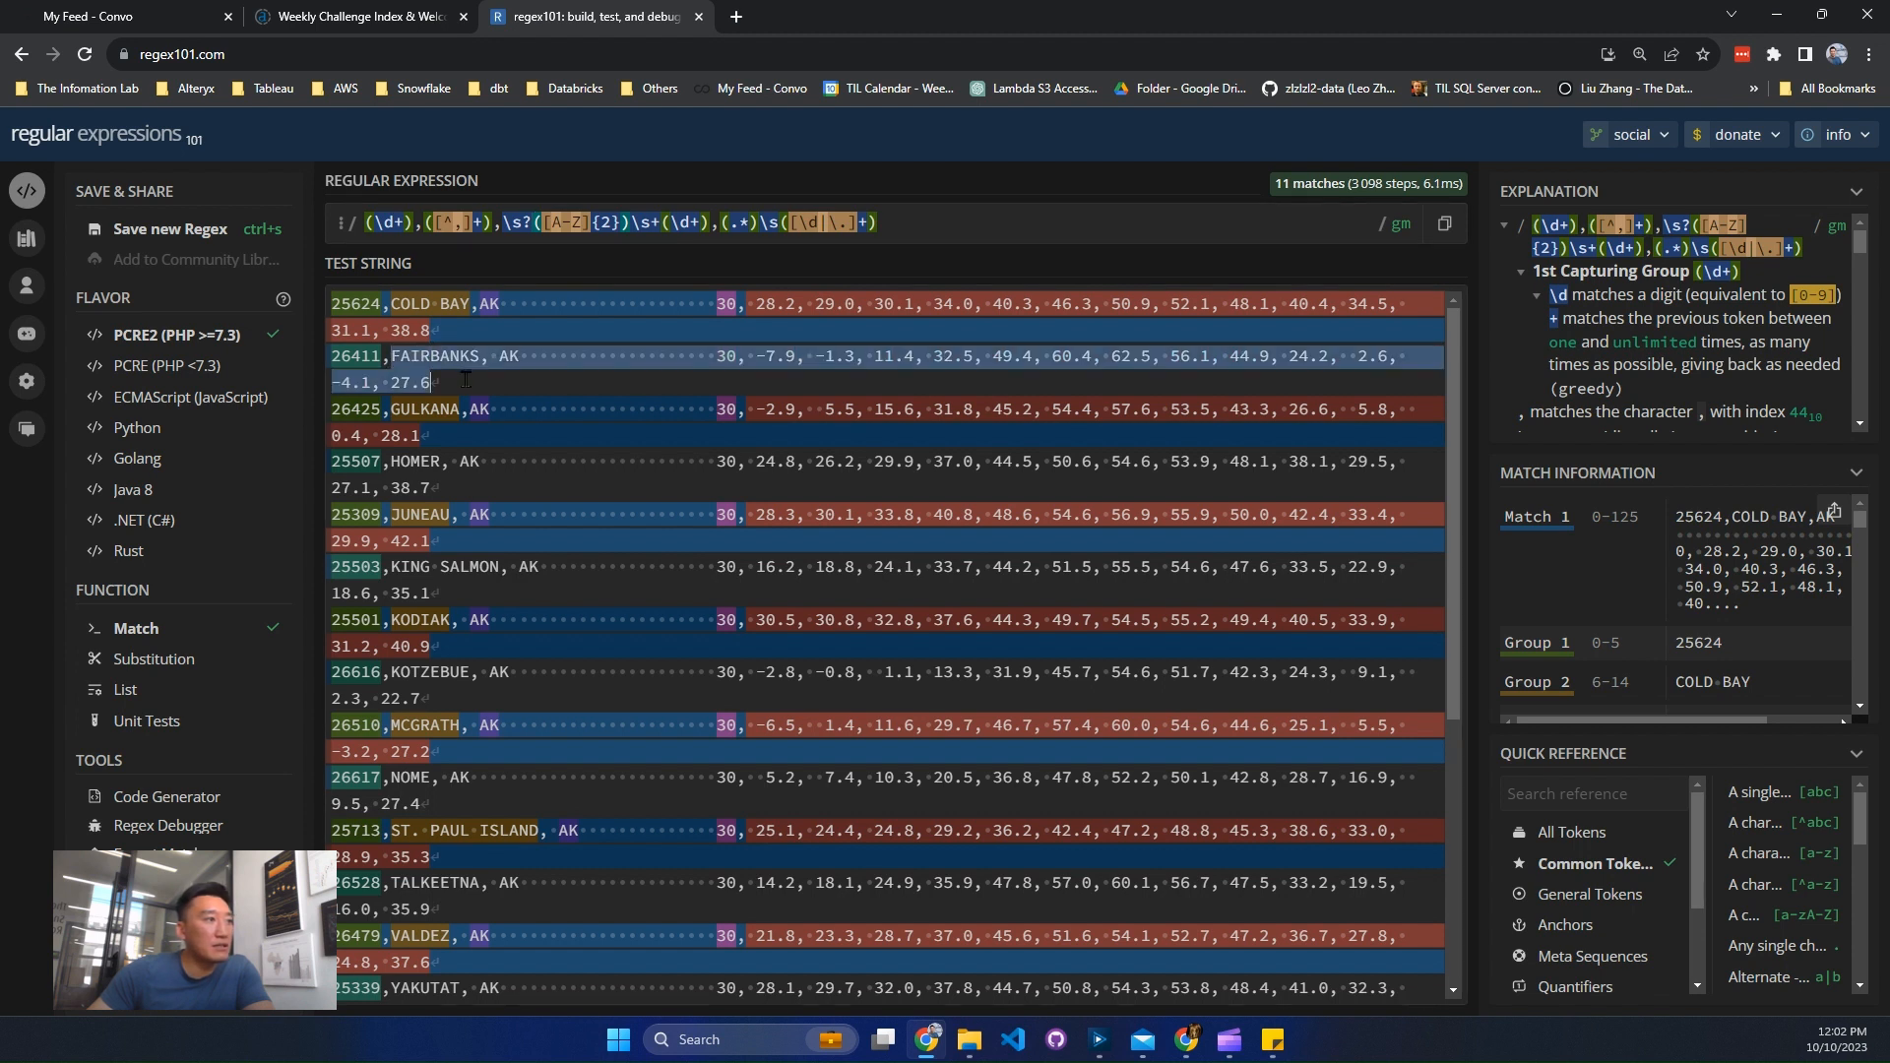
left_click(466, 379)
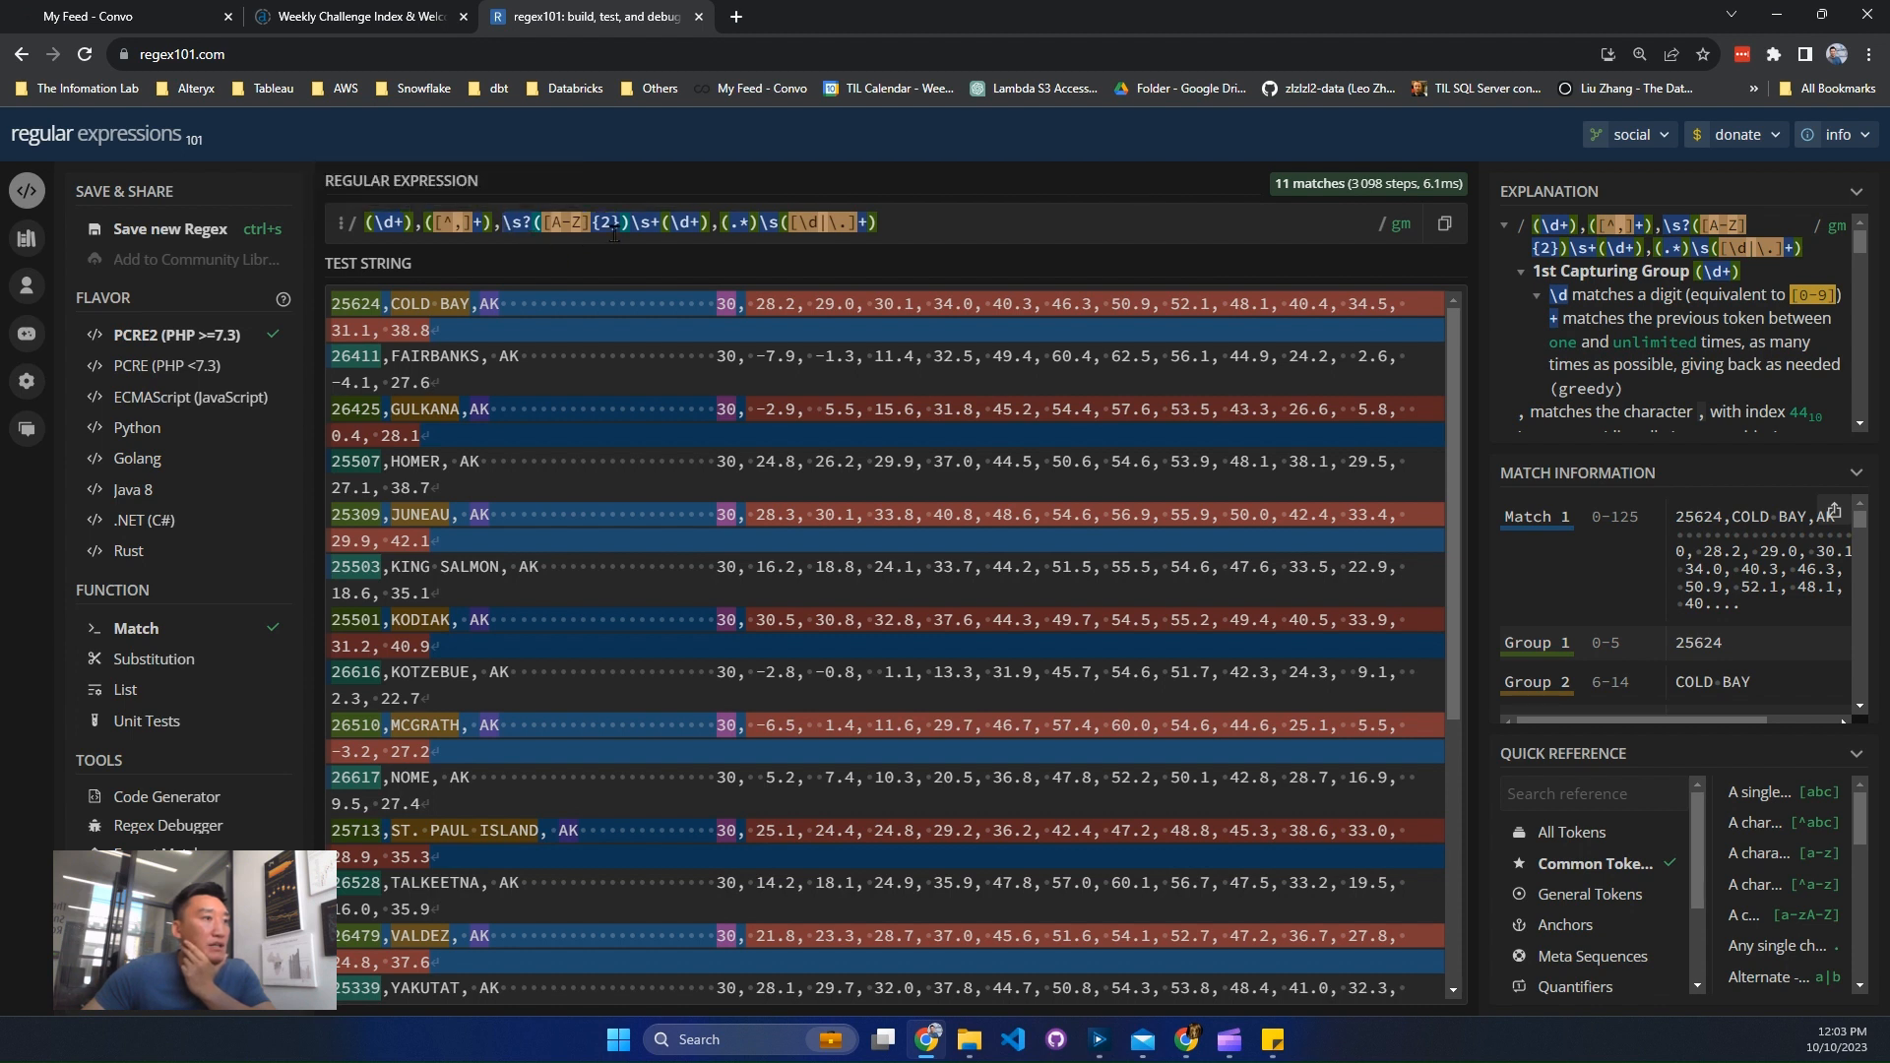
scroll(619, 523, "down", 4)
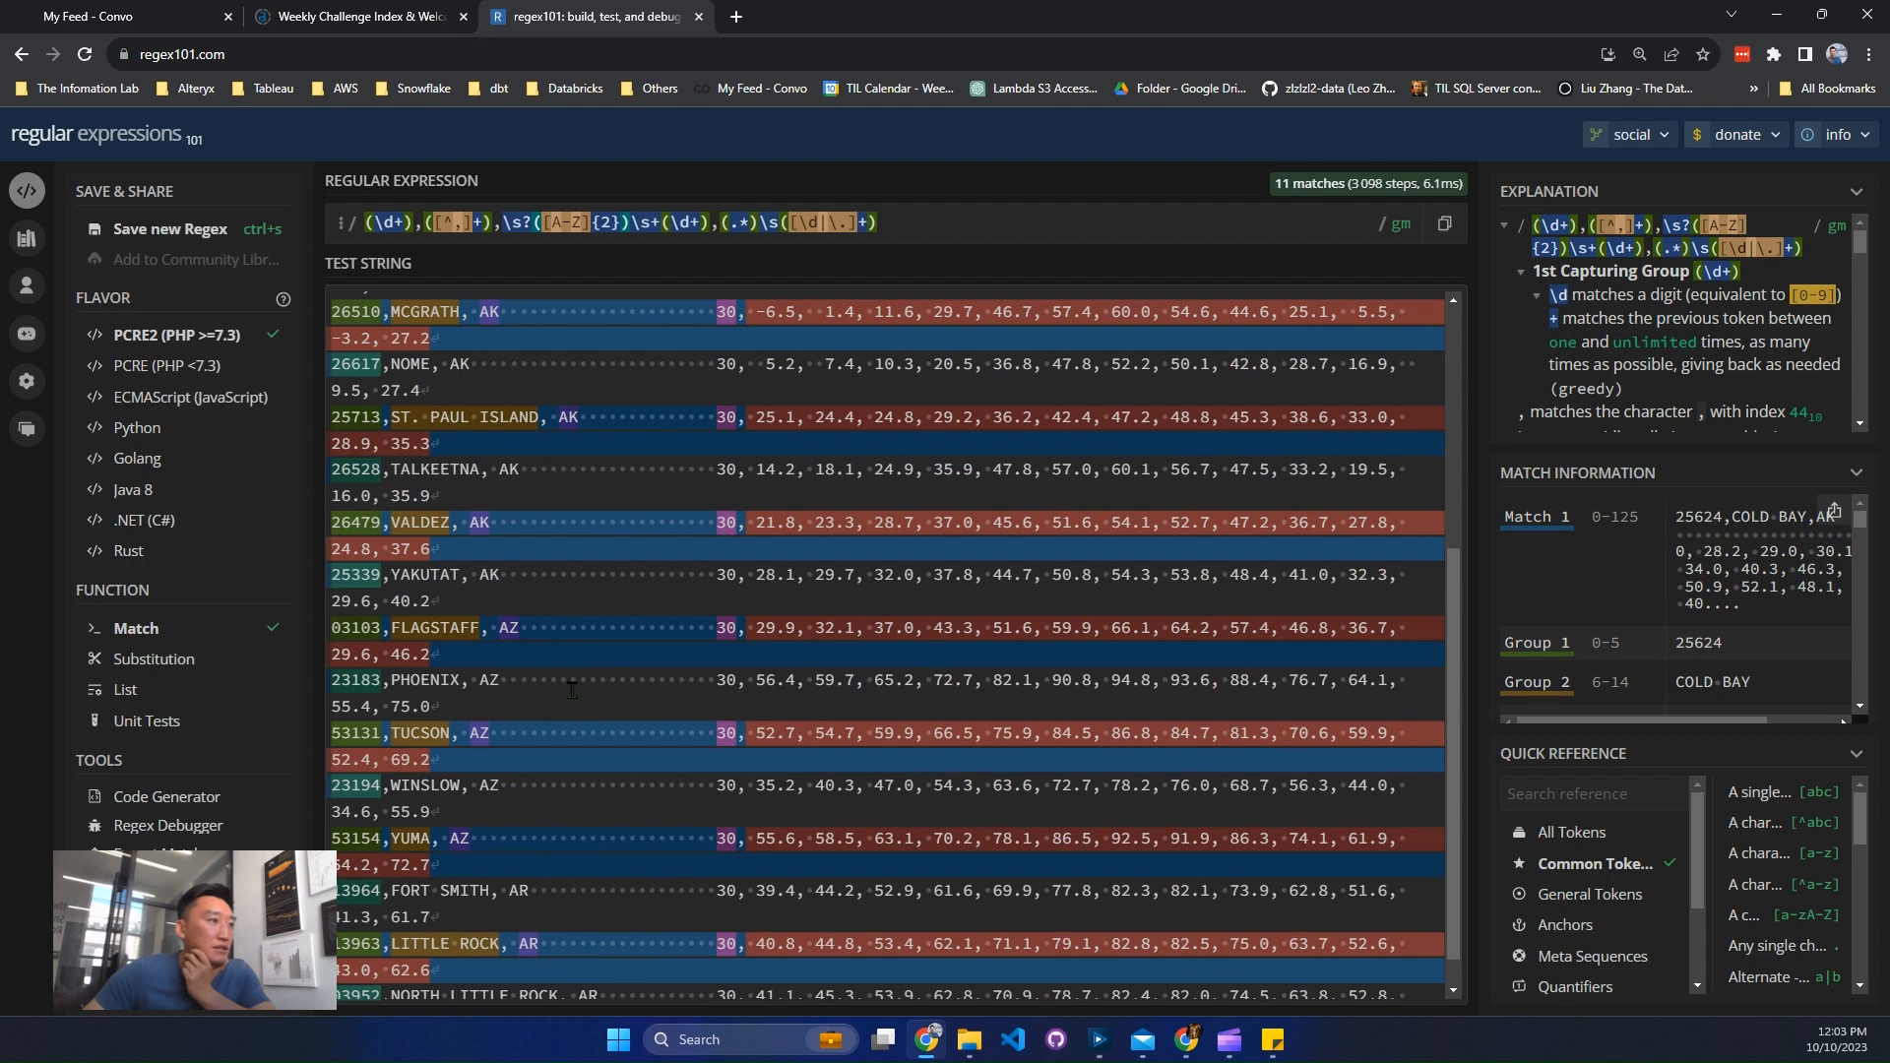
scroll(573, 686, "down", 1)
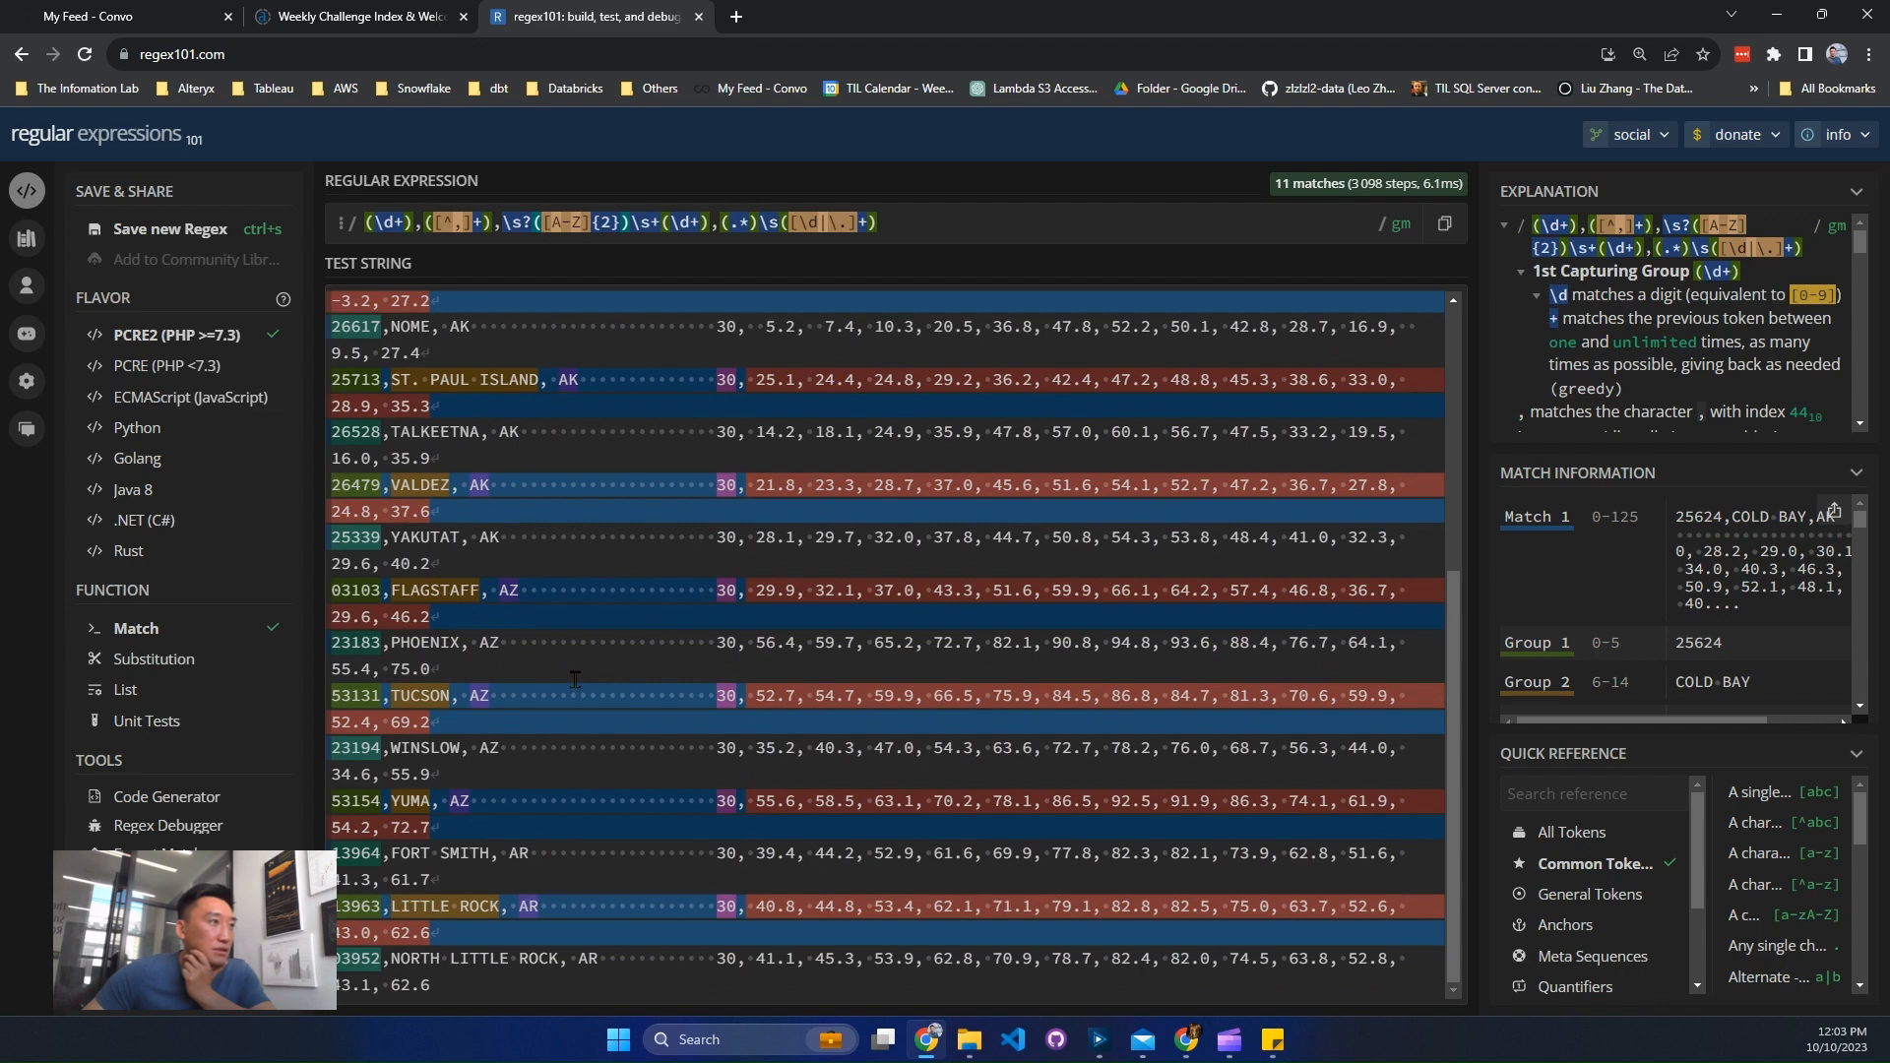
scroll(575, 679, "up", 5)
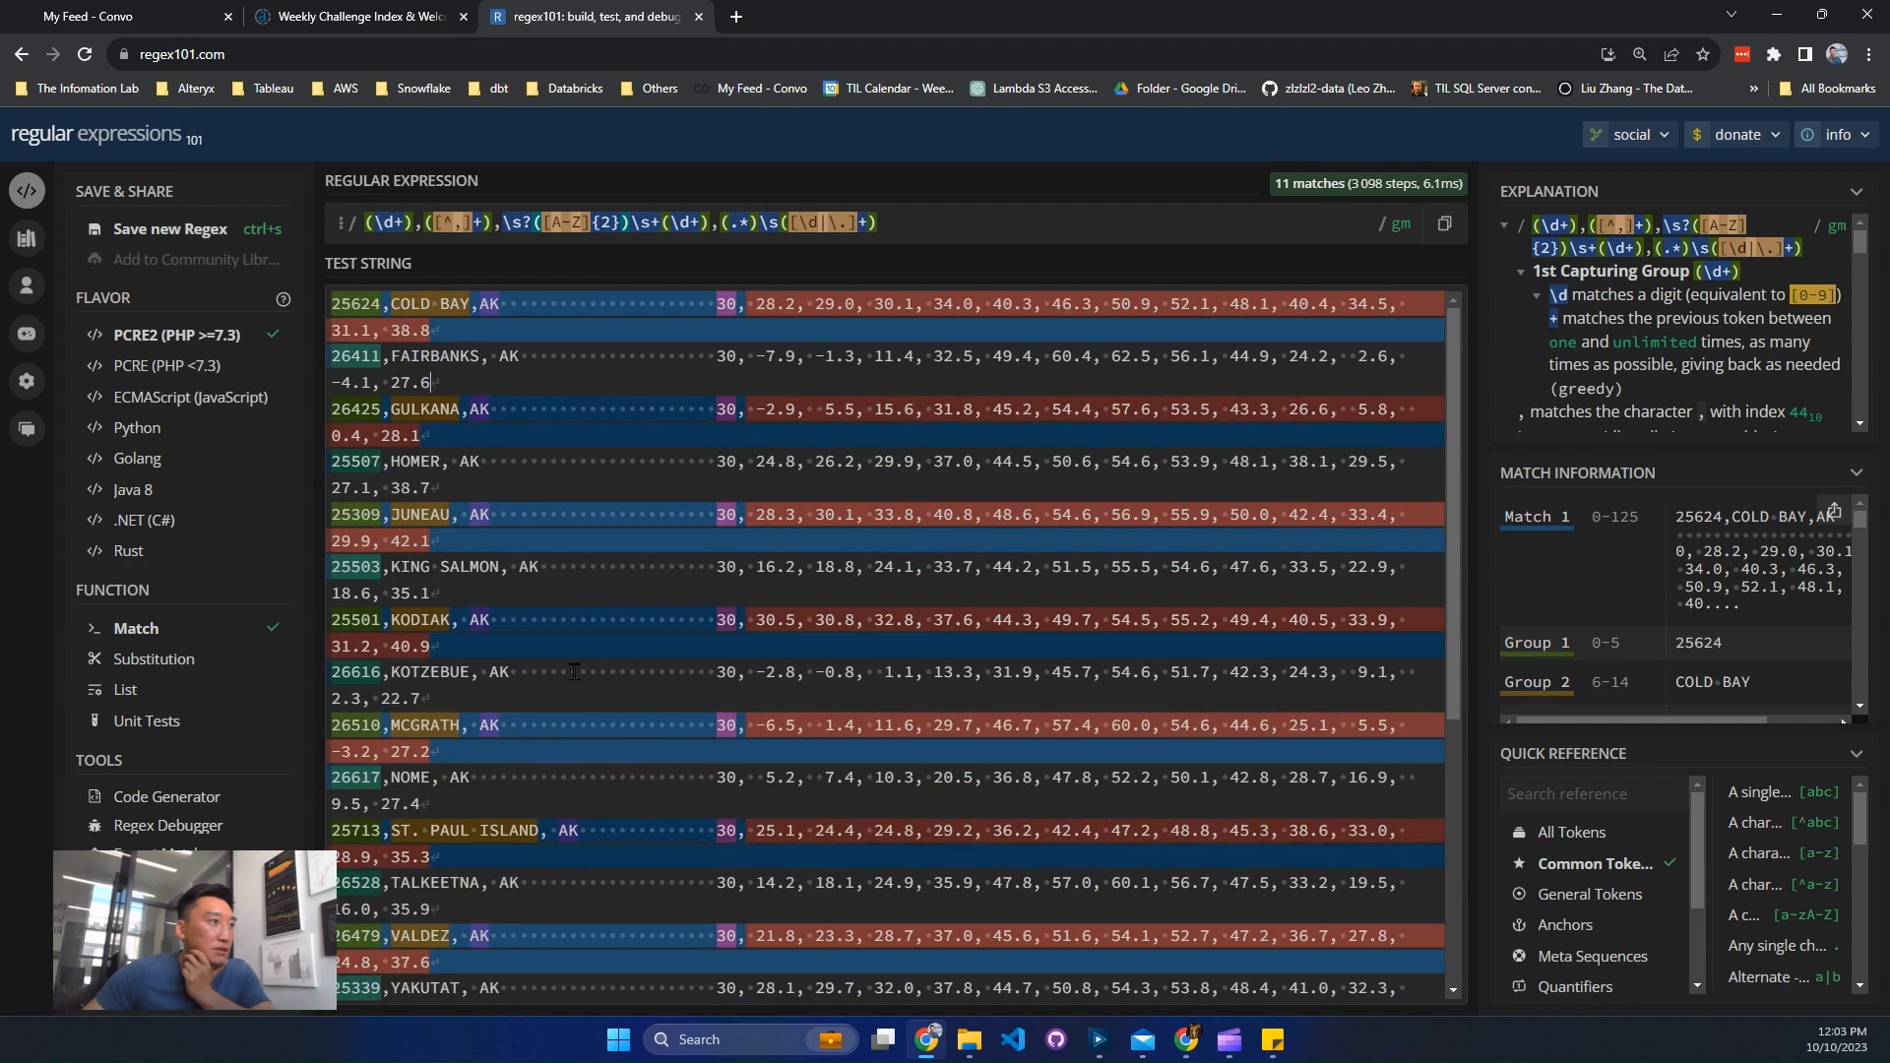
left_click(487, 382)
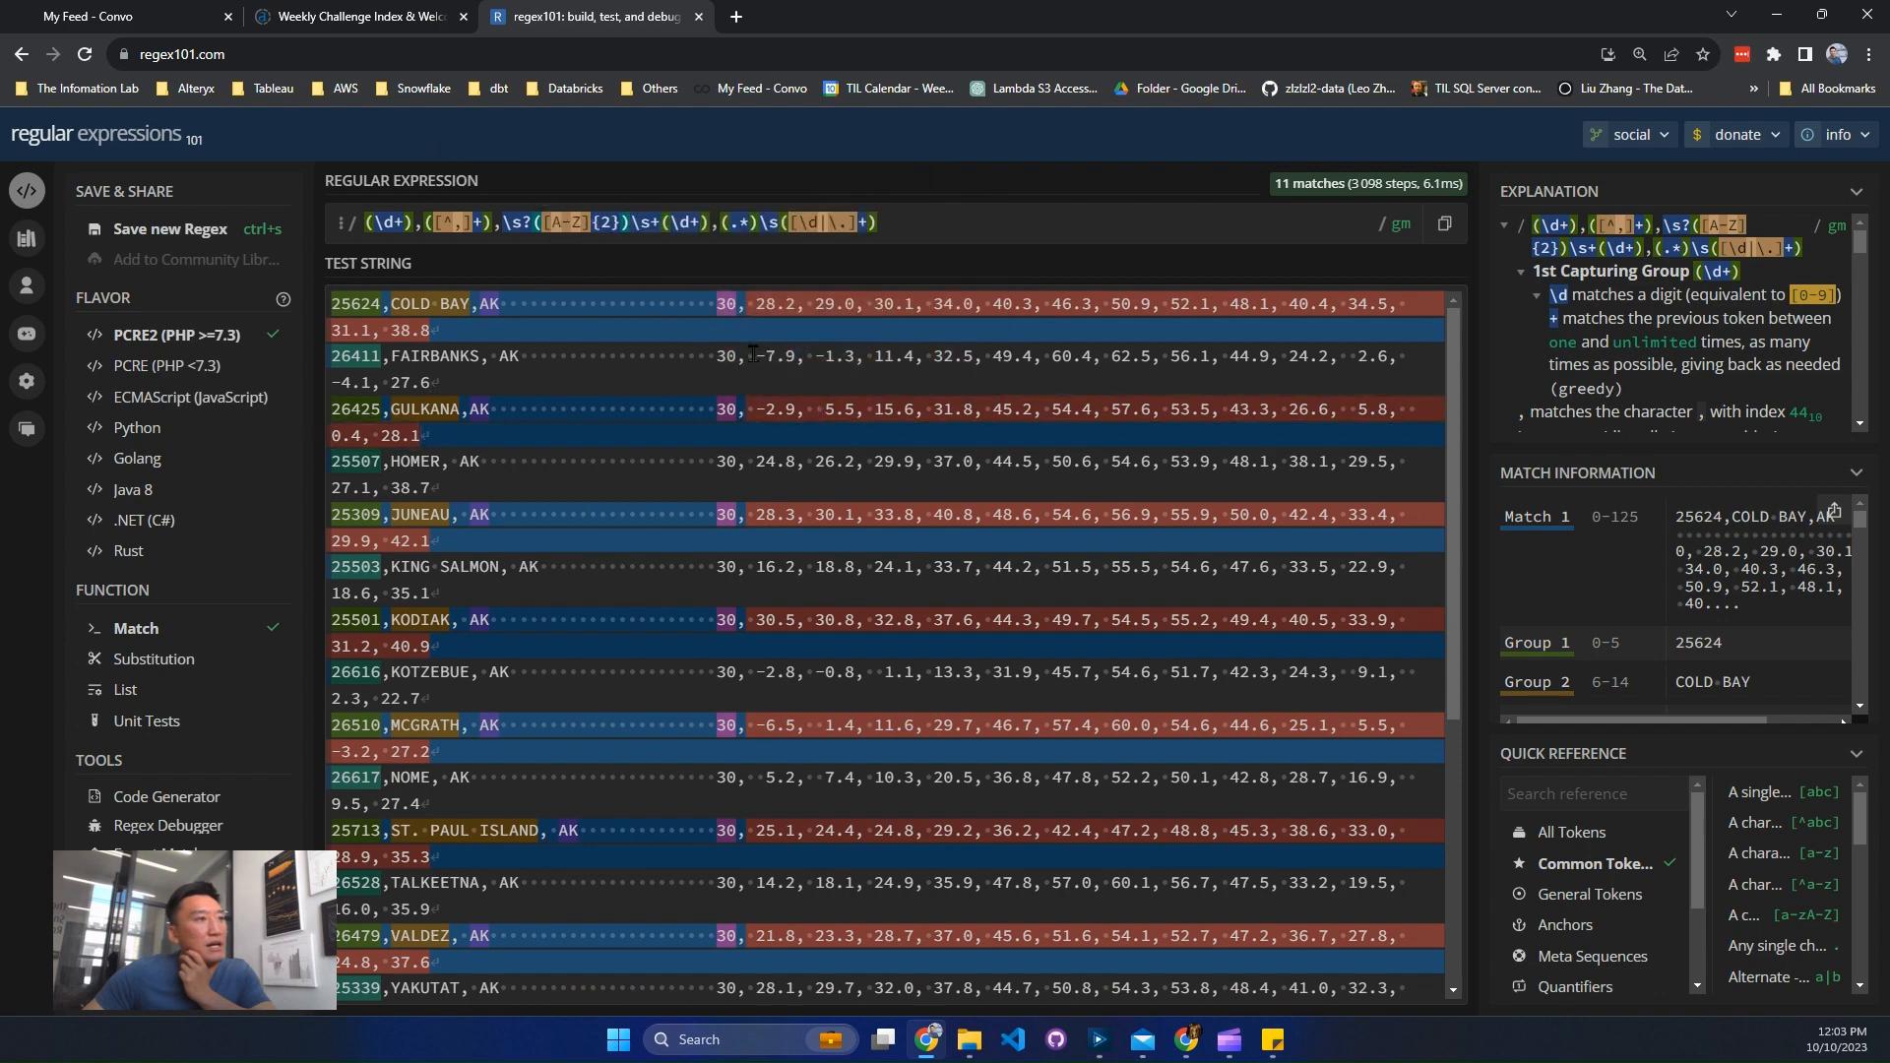
Step: Extend the final character class of the expression with |- so that it also accepts minus signs
left_click_drag(753, 355, 796, 355)
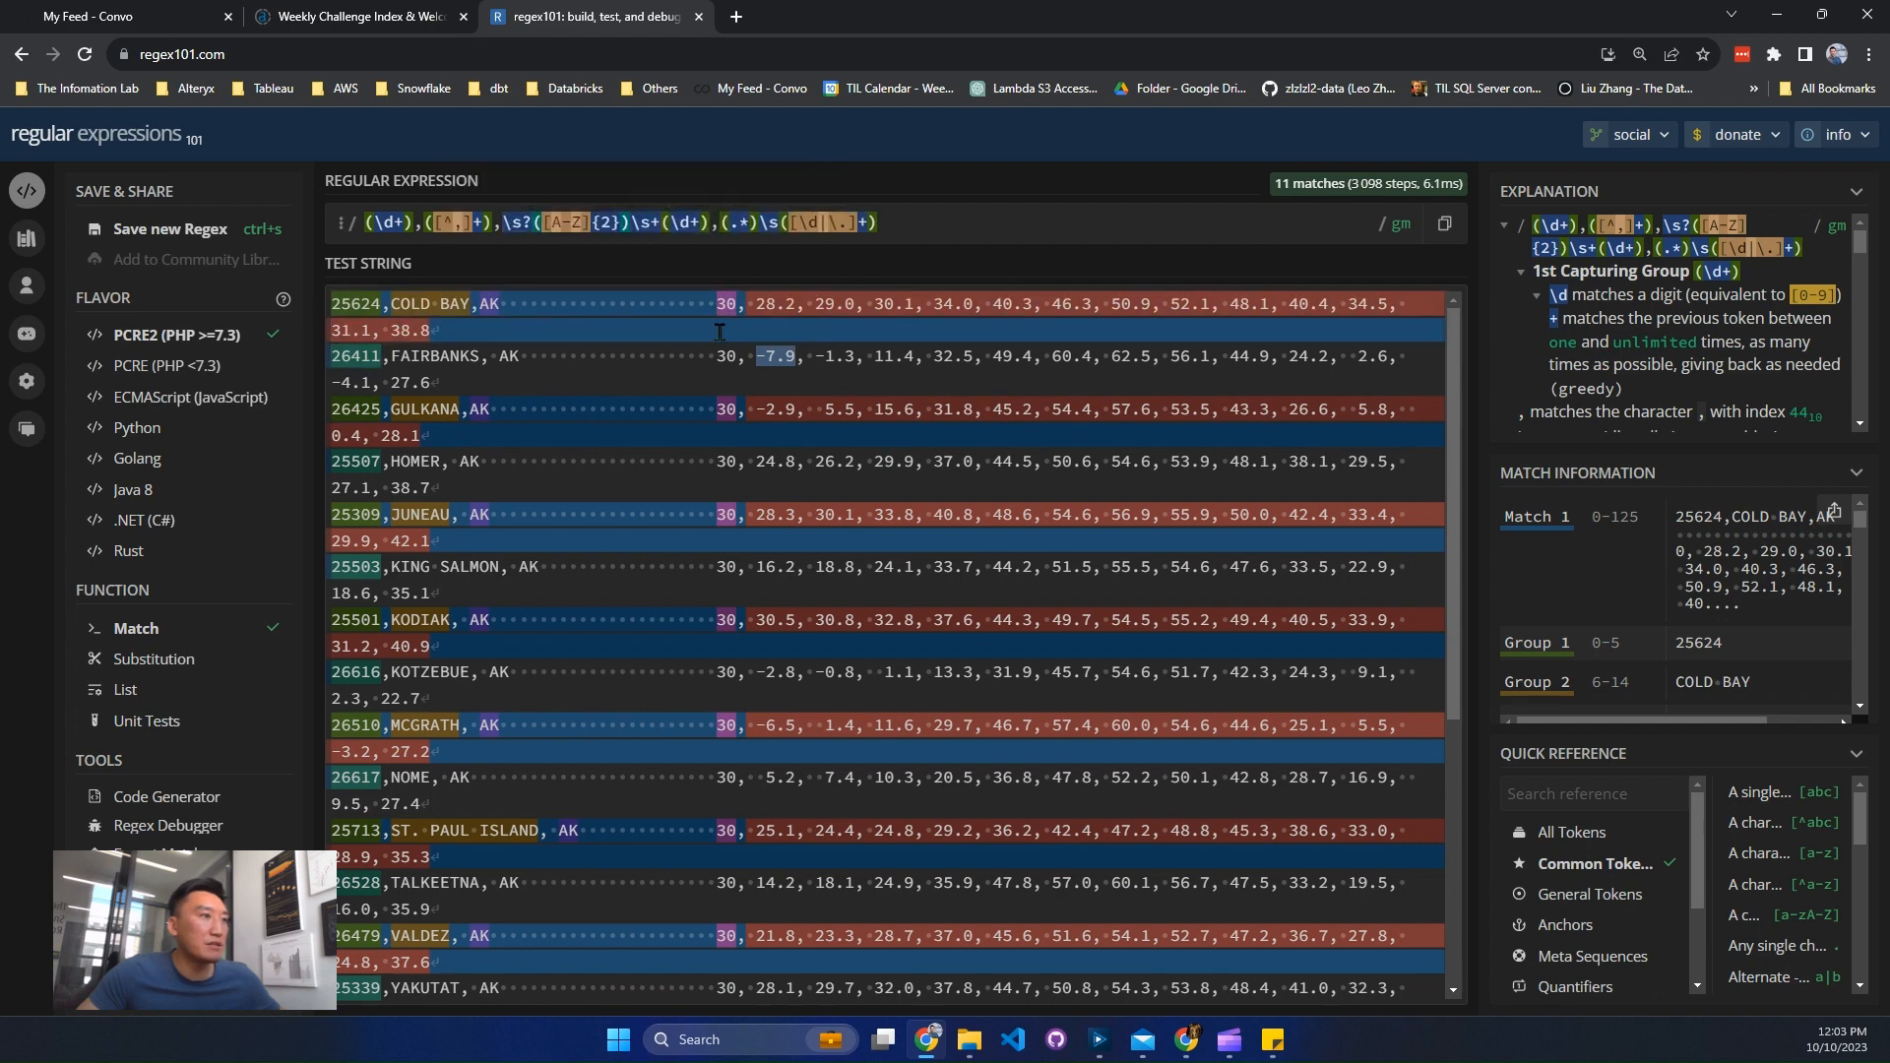
left_click(658, 214)
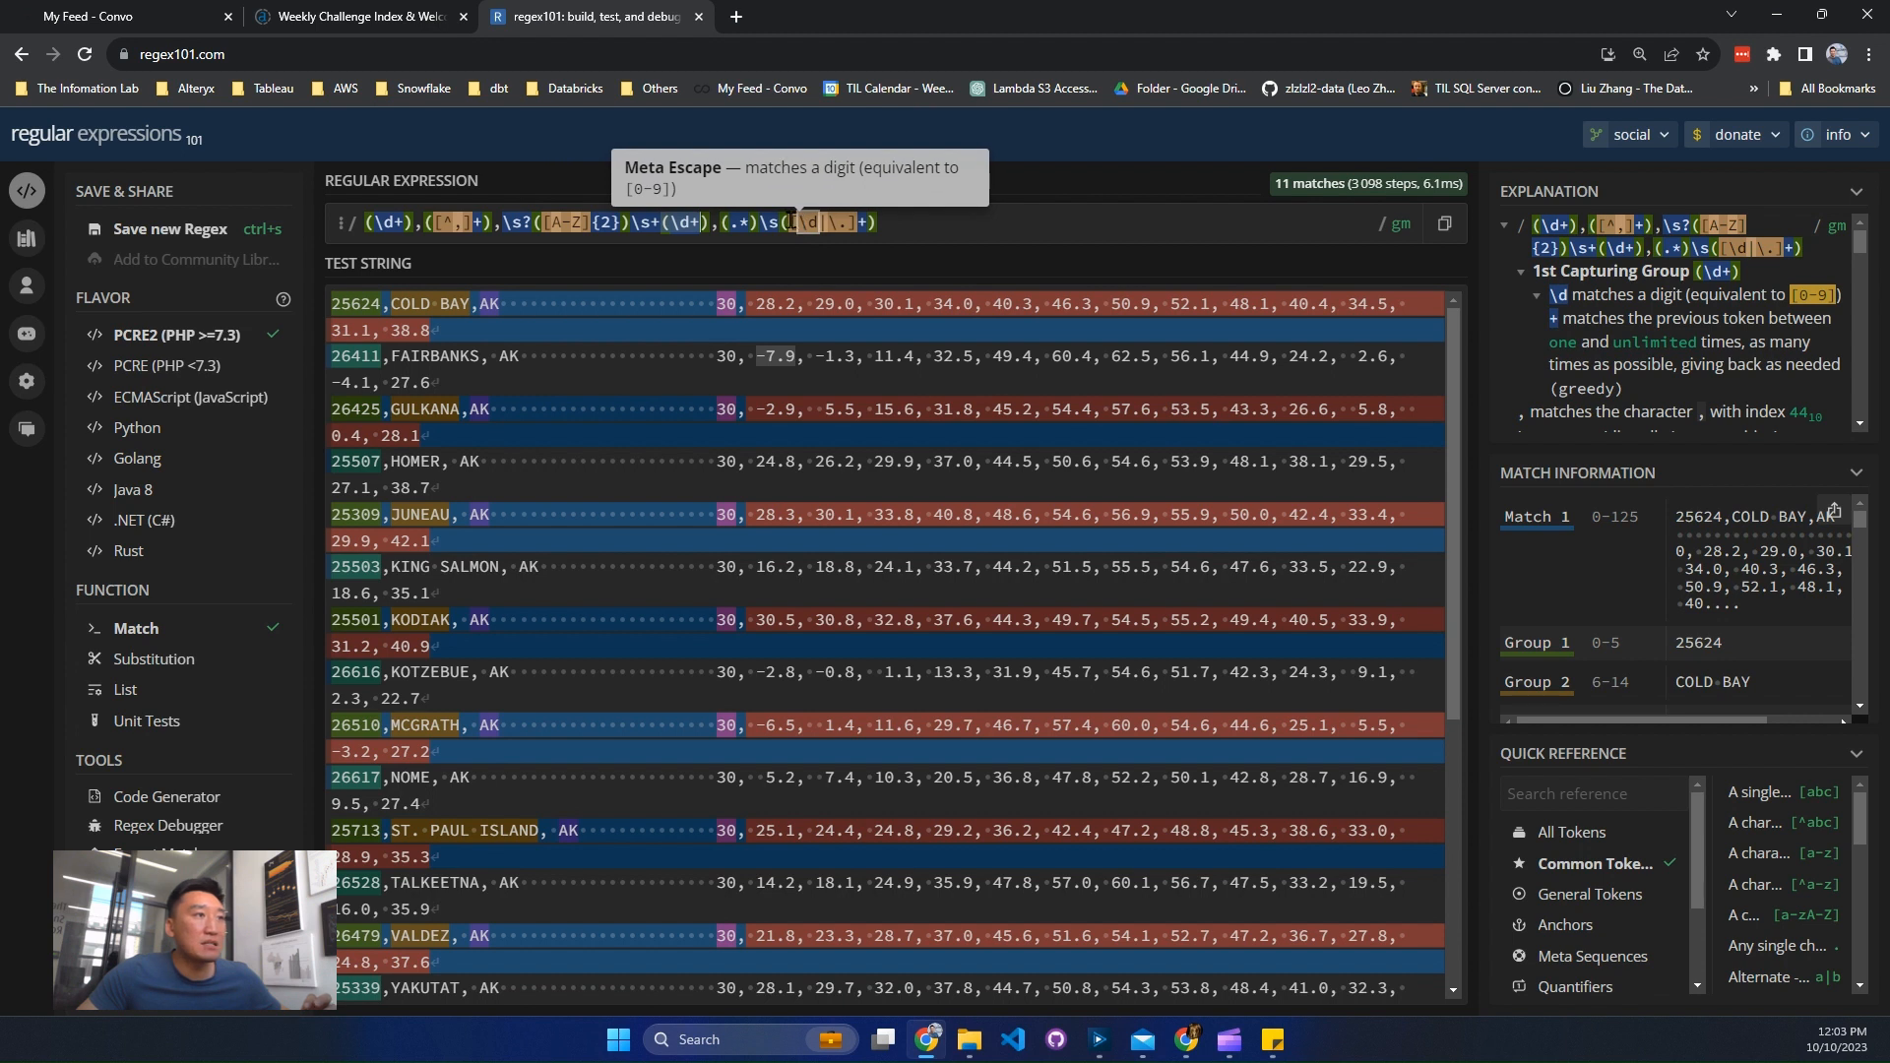
left_click(843, 220)
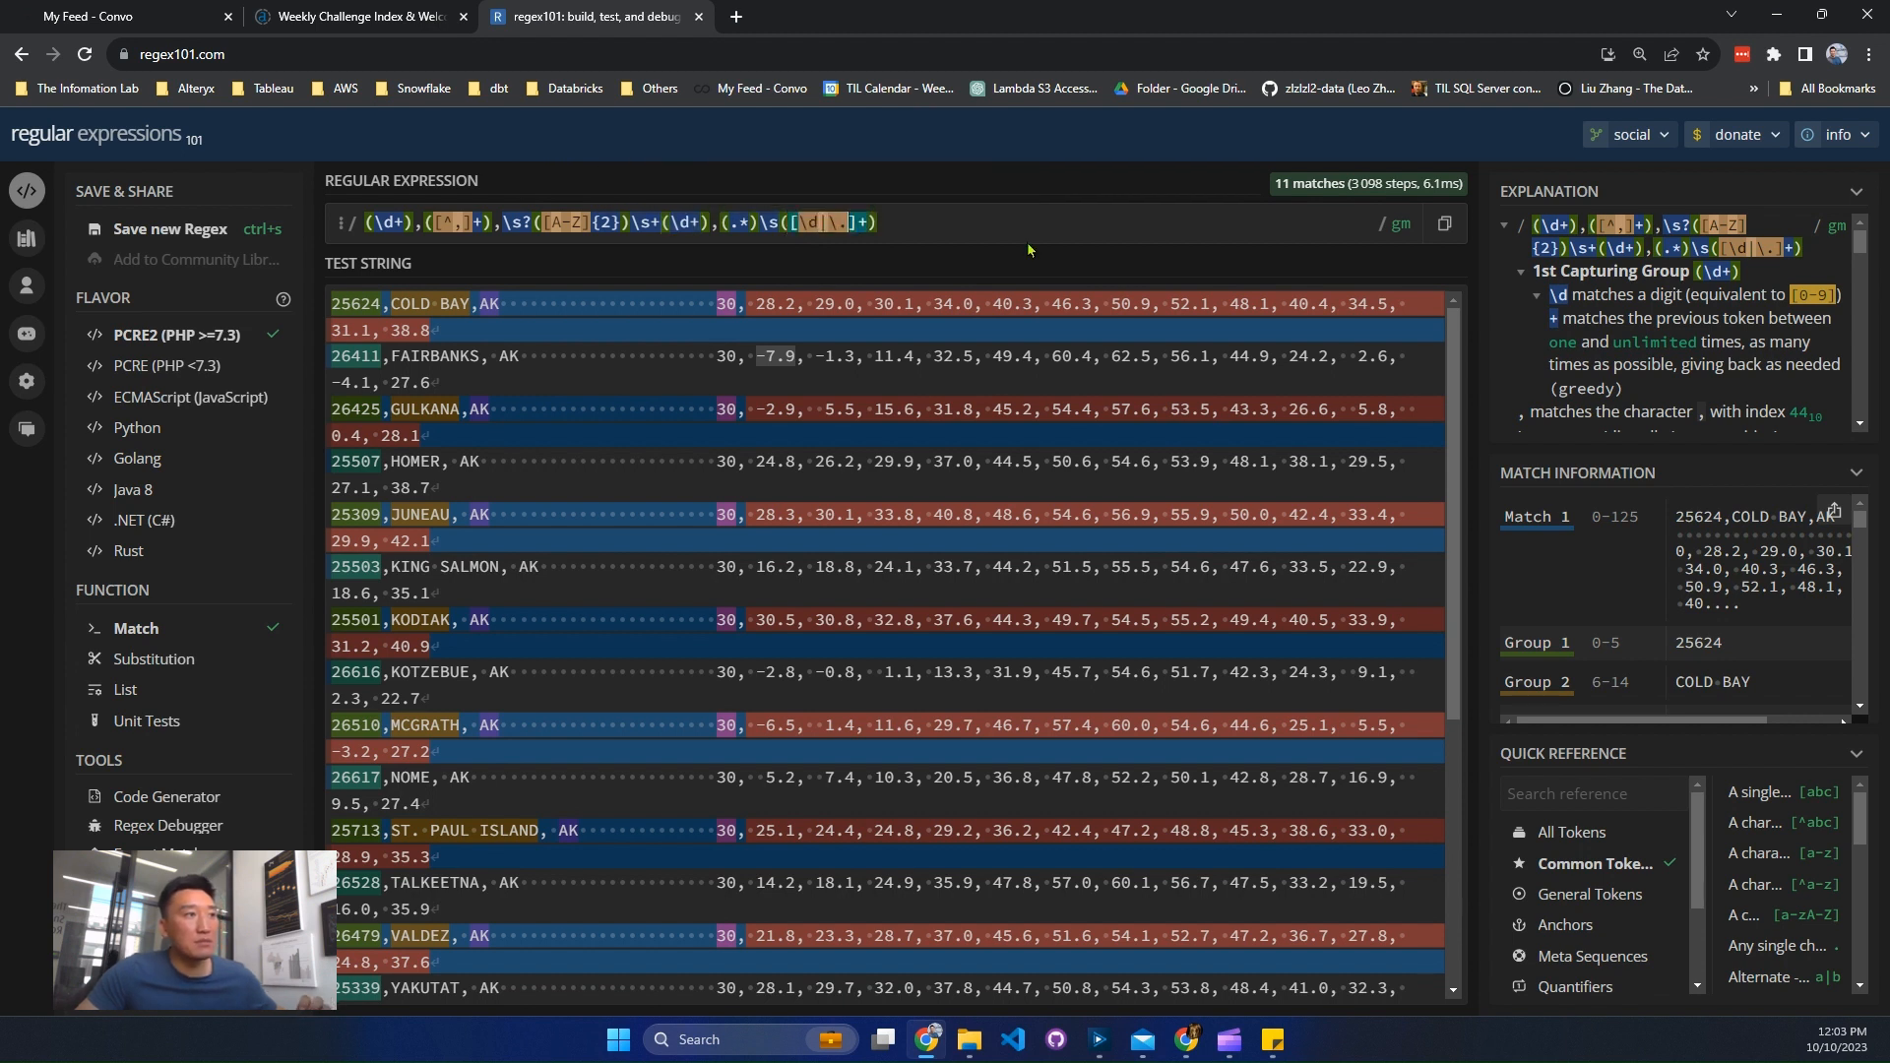
type("X")
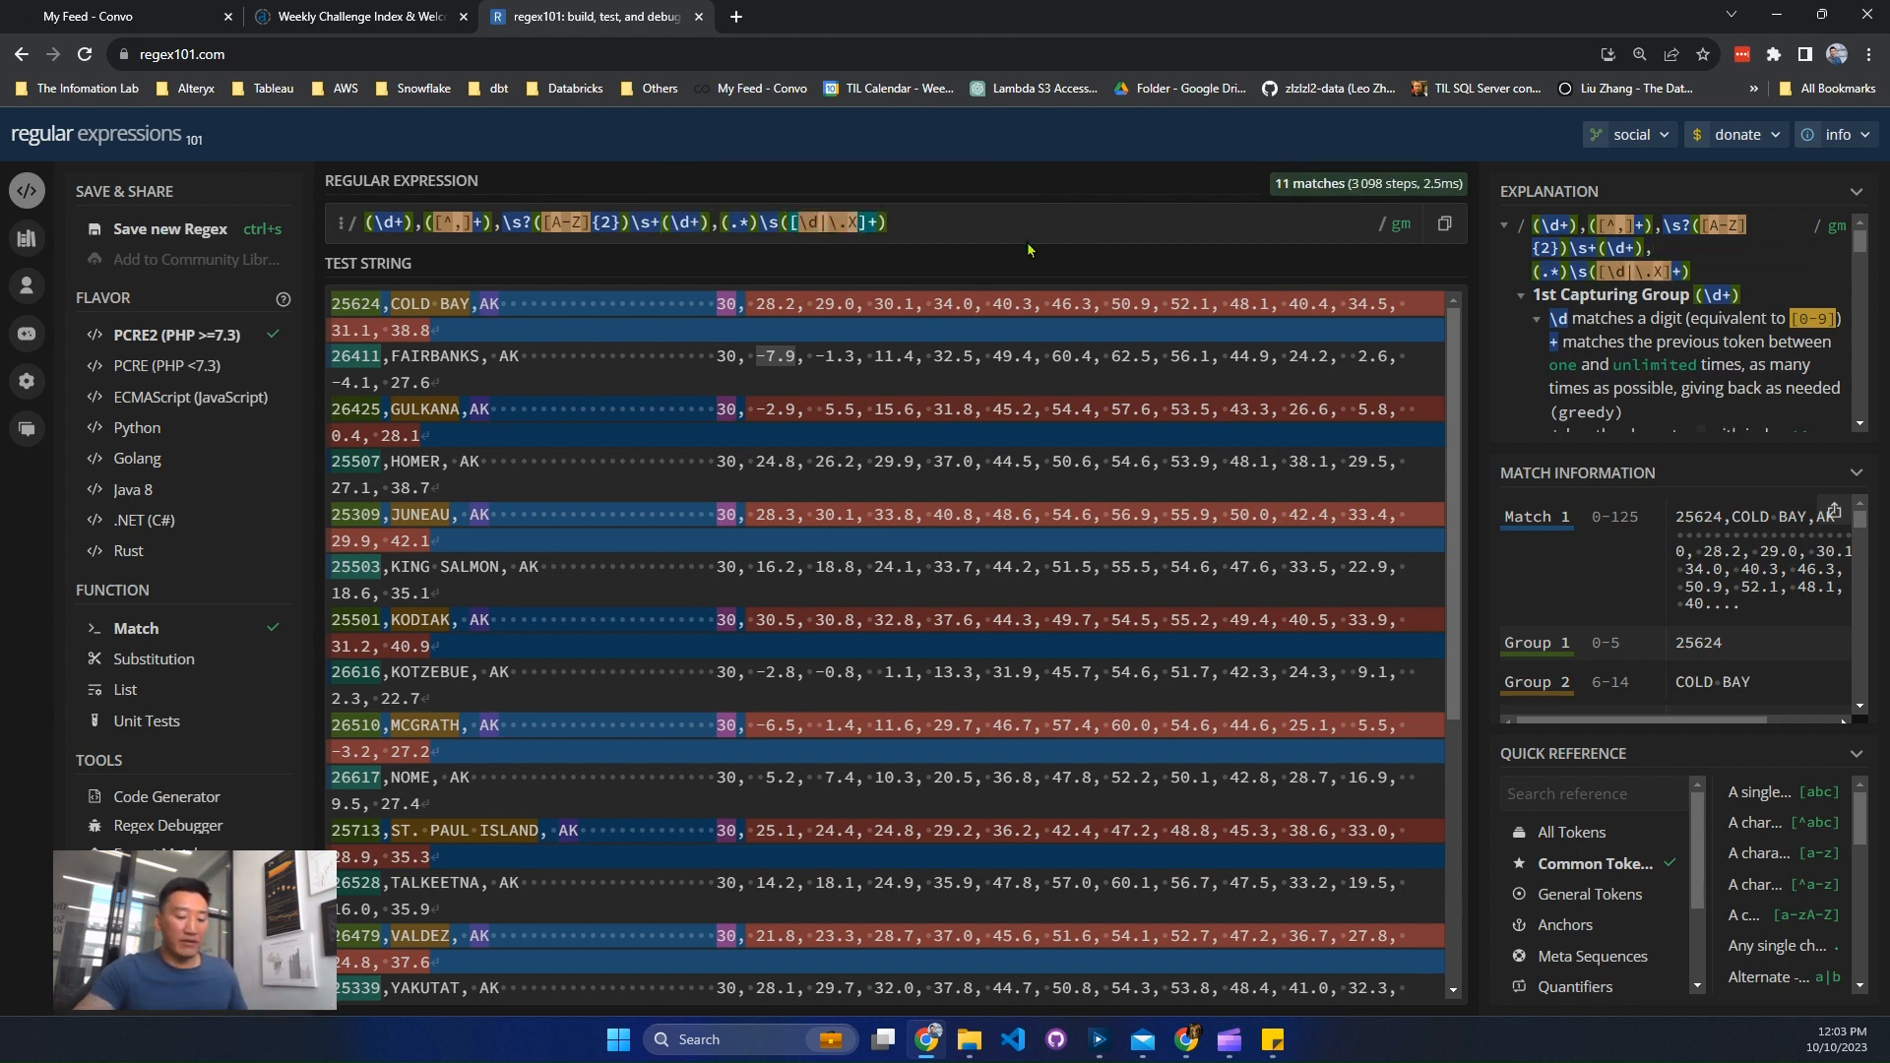
key("BackSpace")
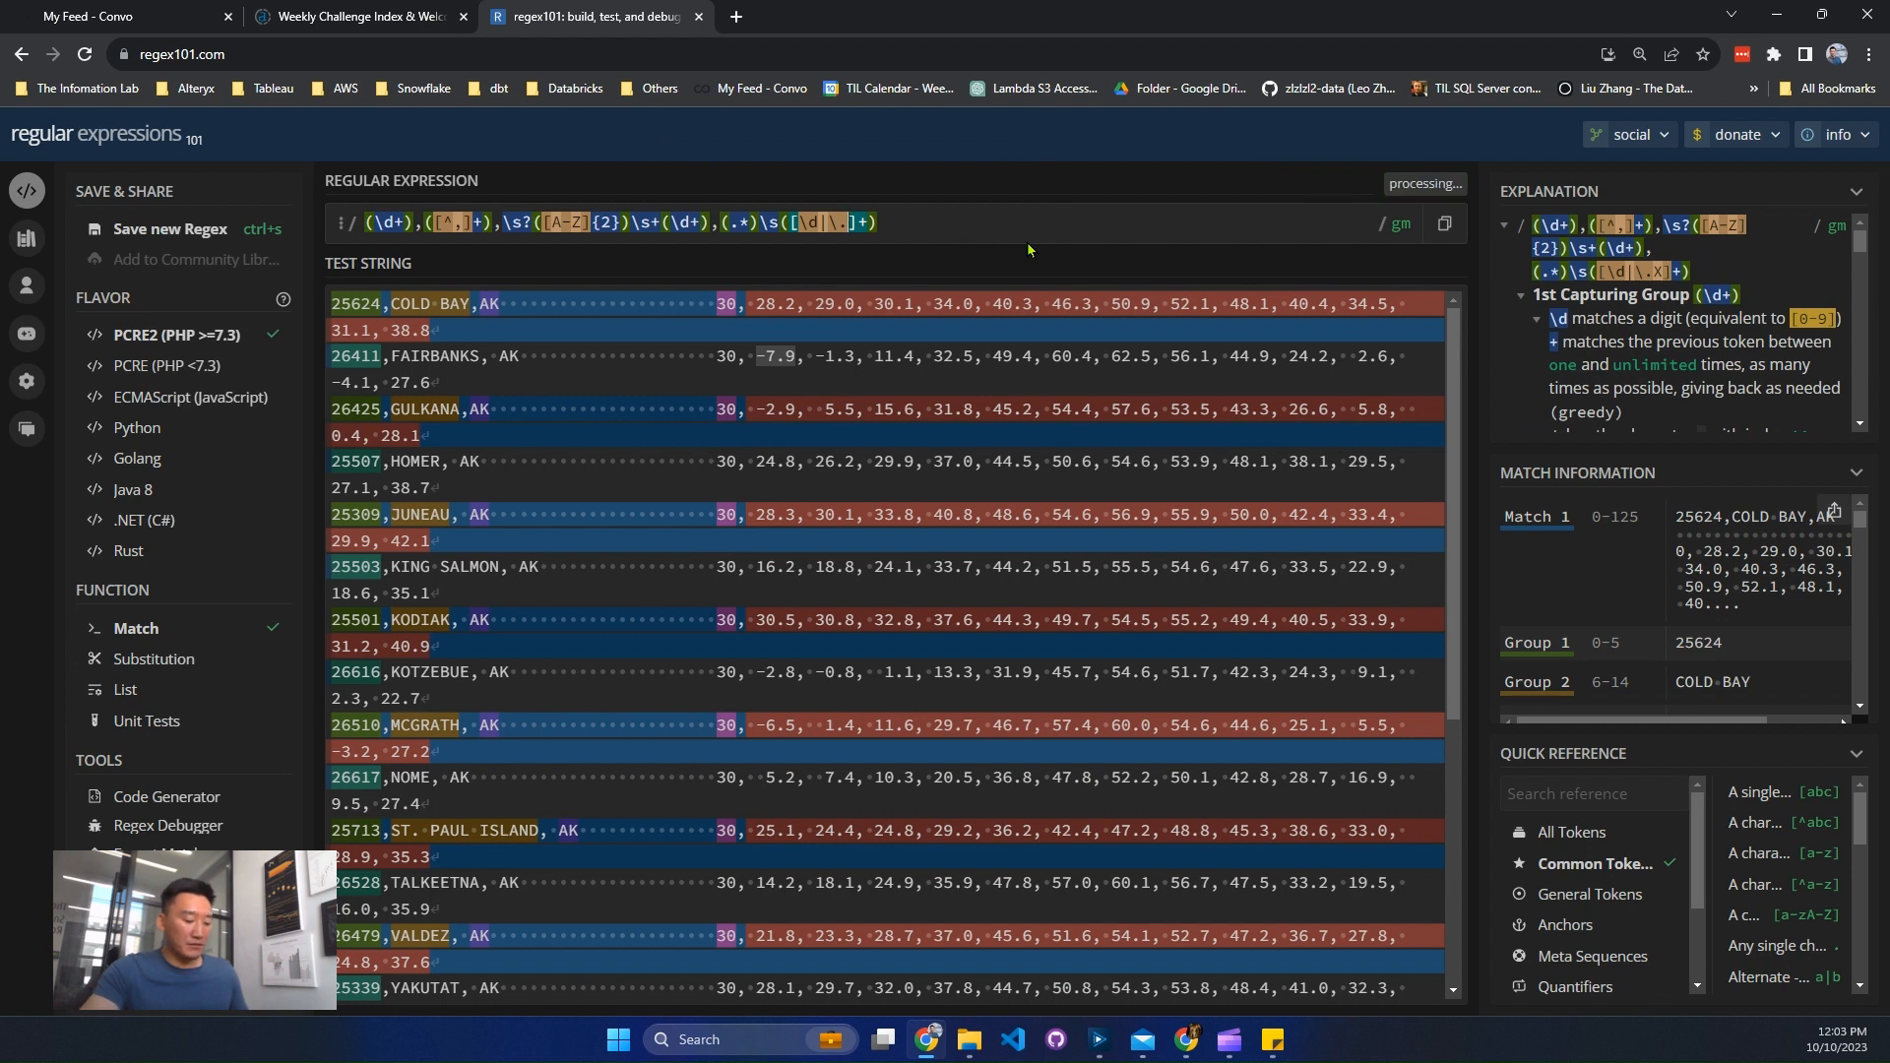
type("|-")
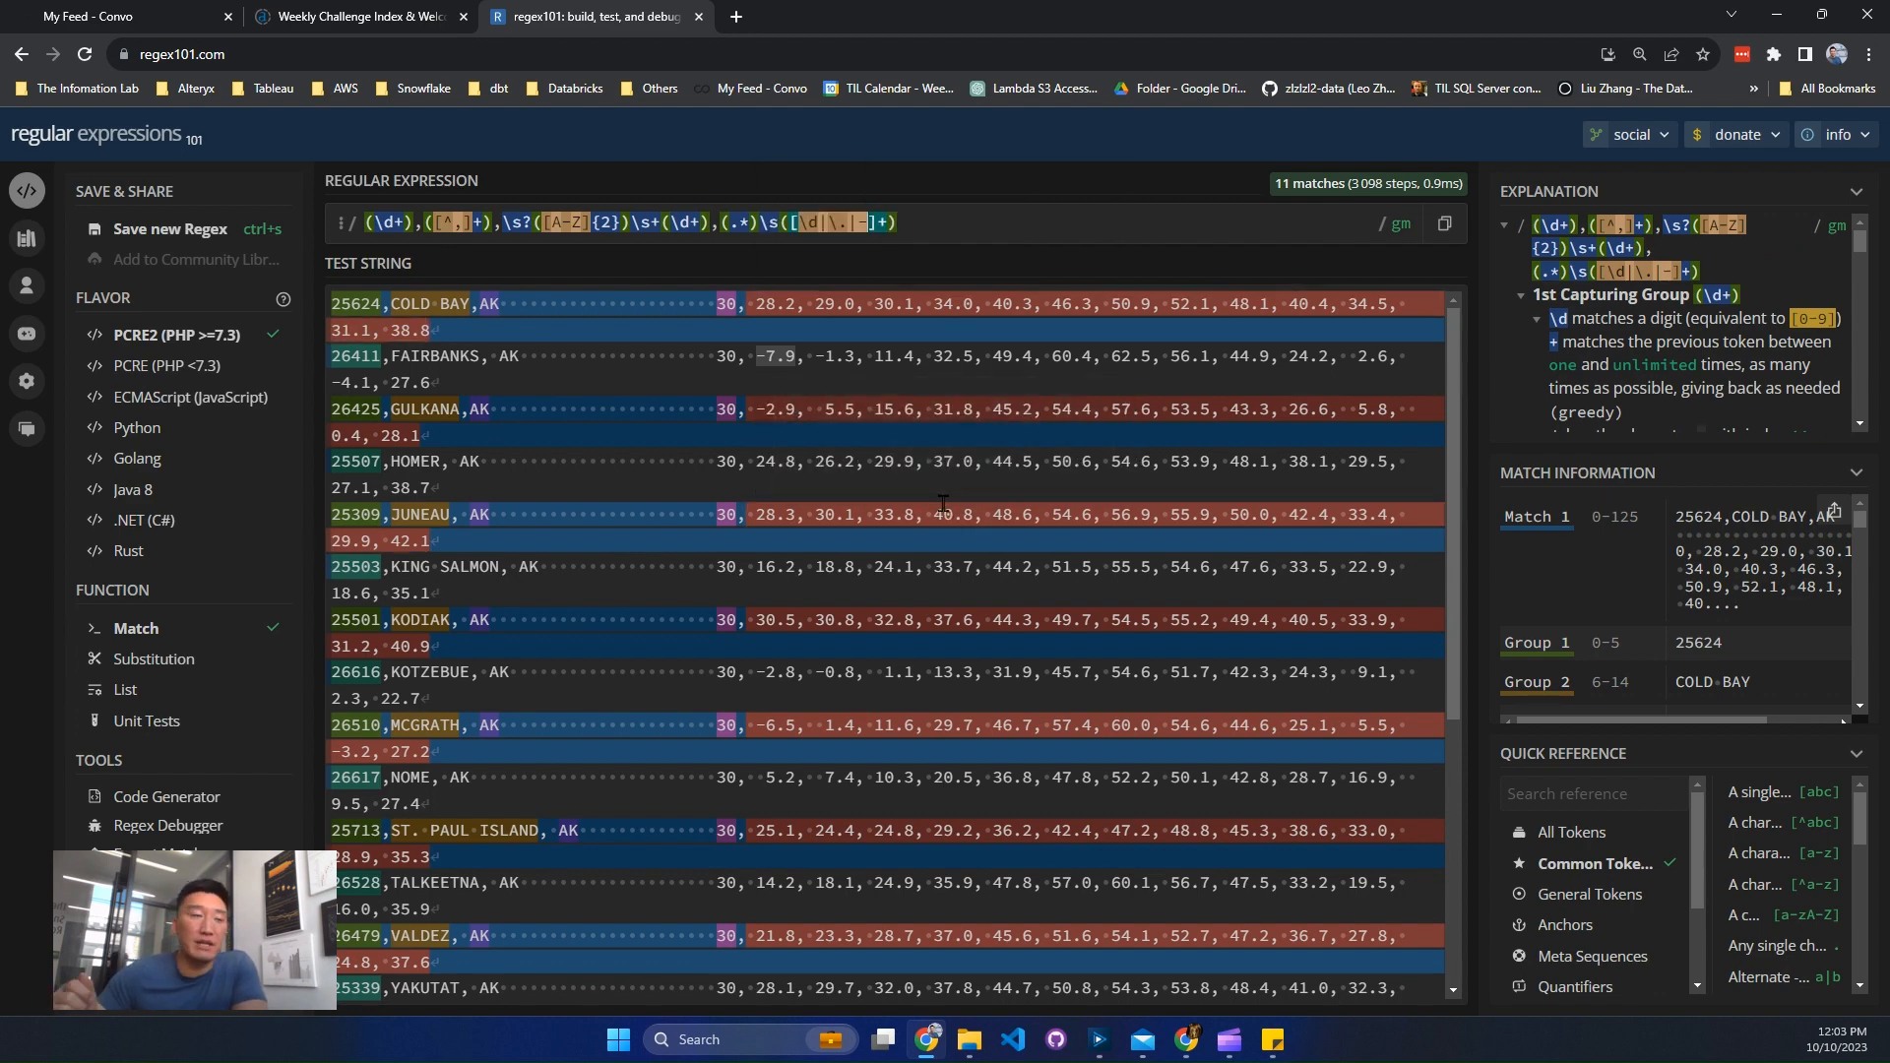
double_click(445, 355)
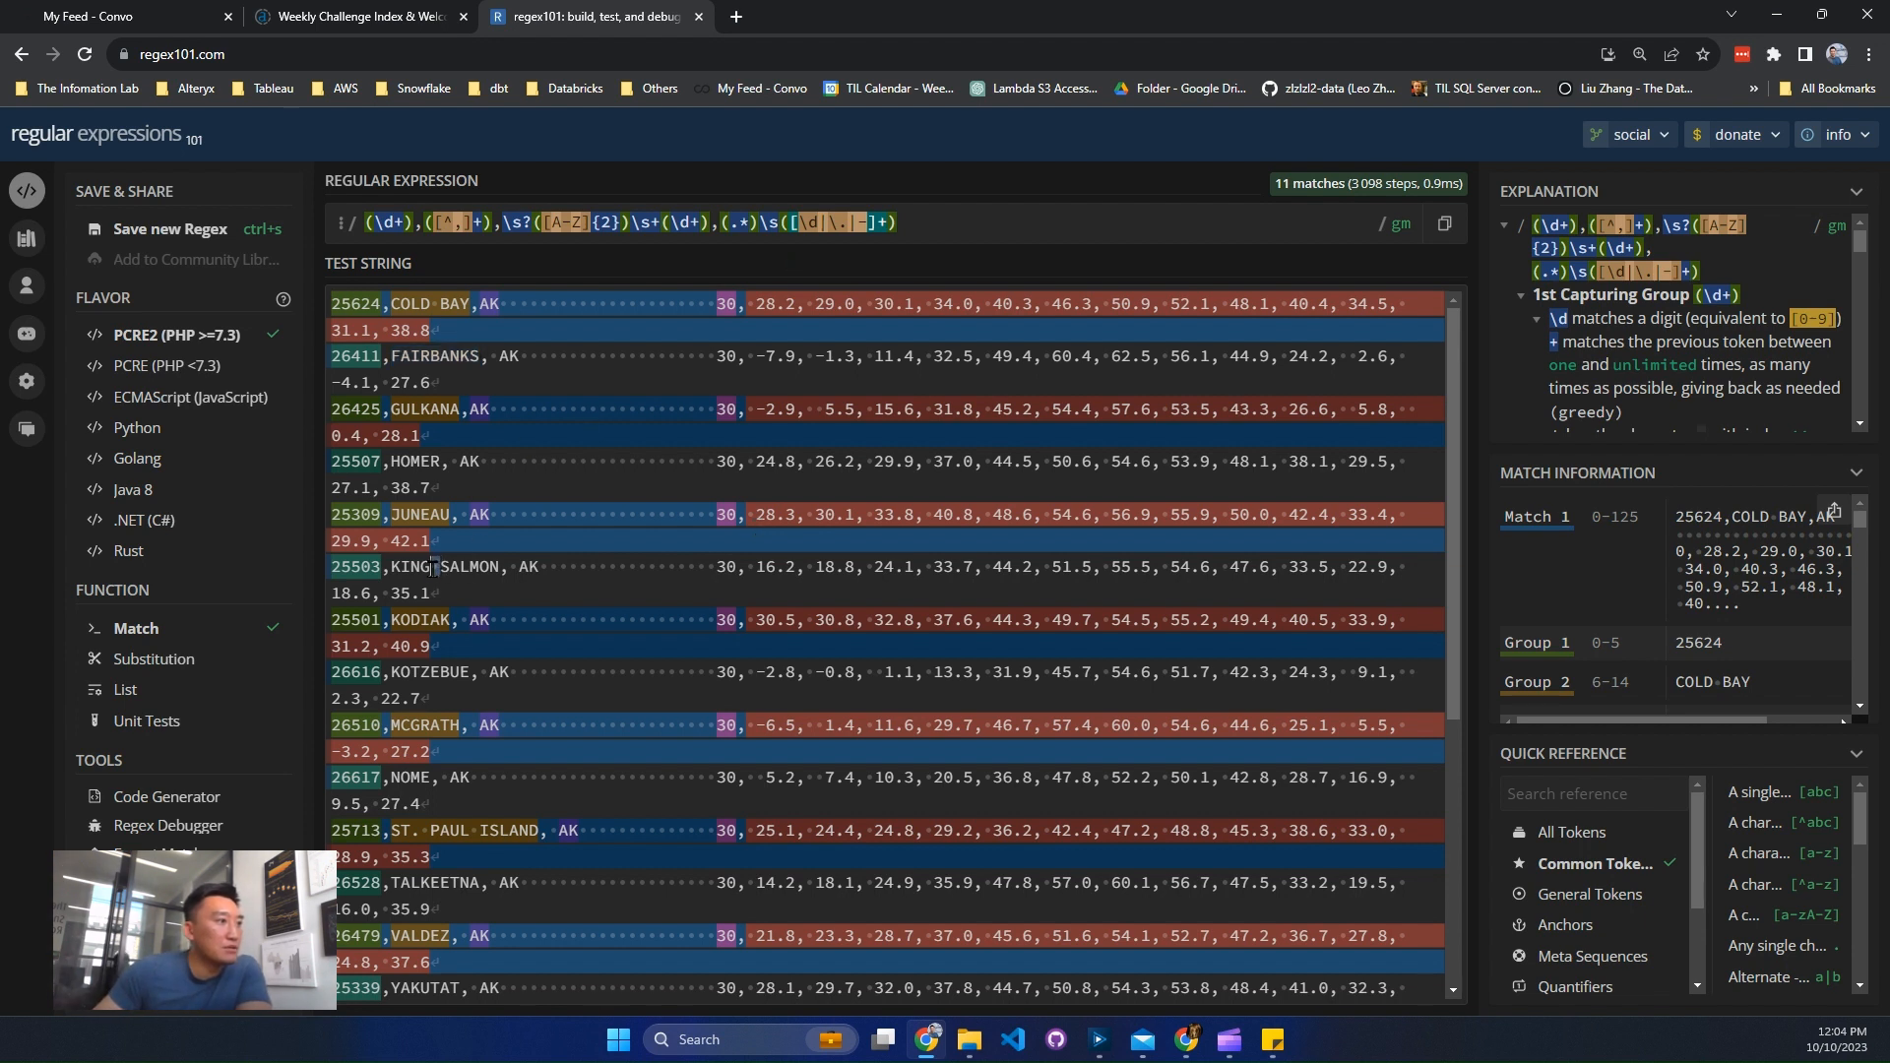
left_click_drag(434, 568, 545, 308)
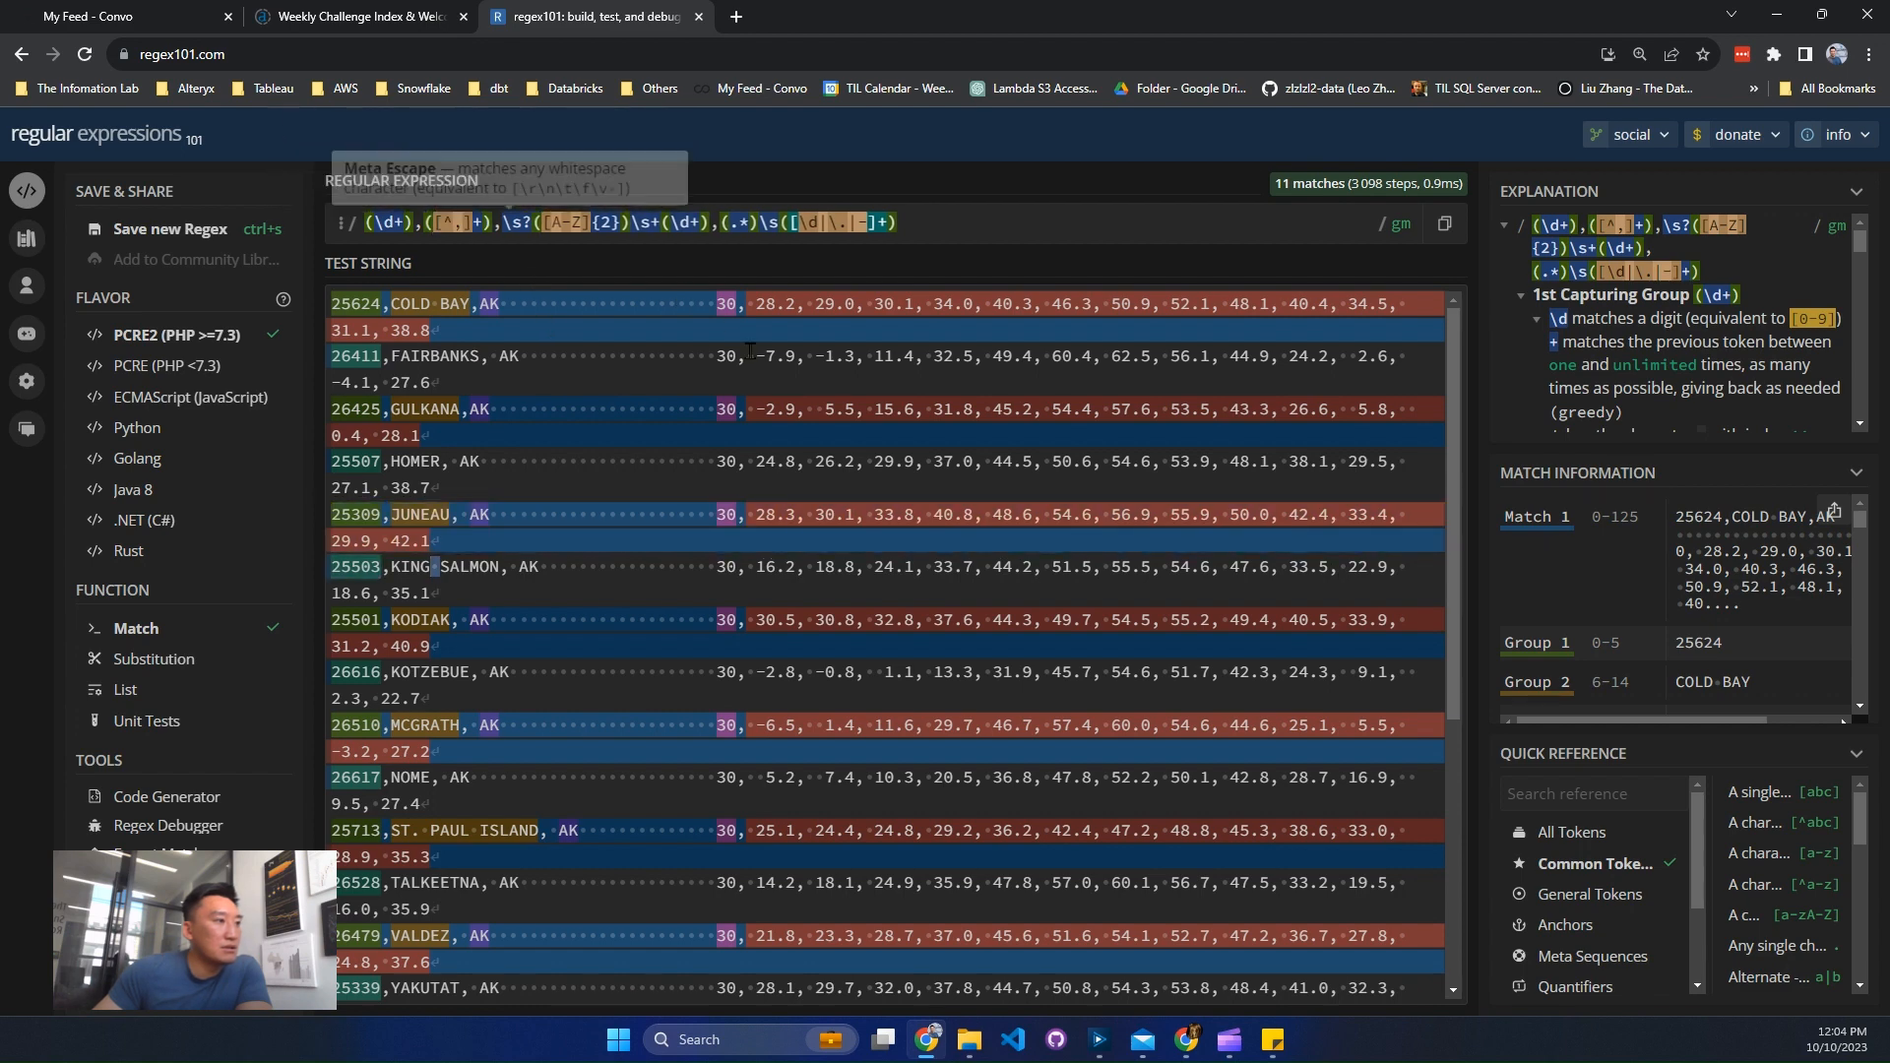
scroll(712, 477, "down", 5)
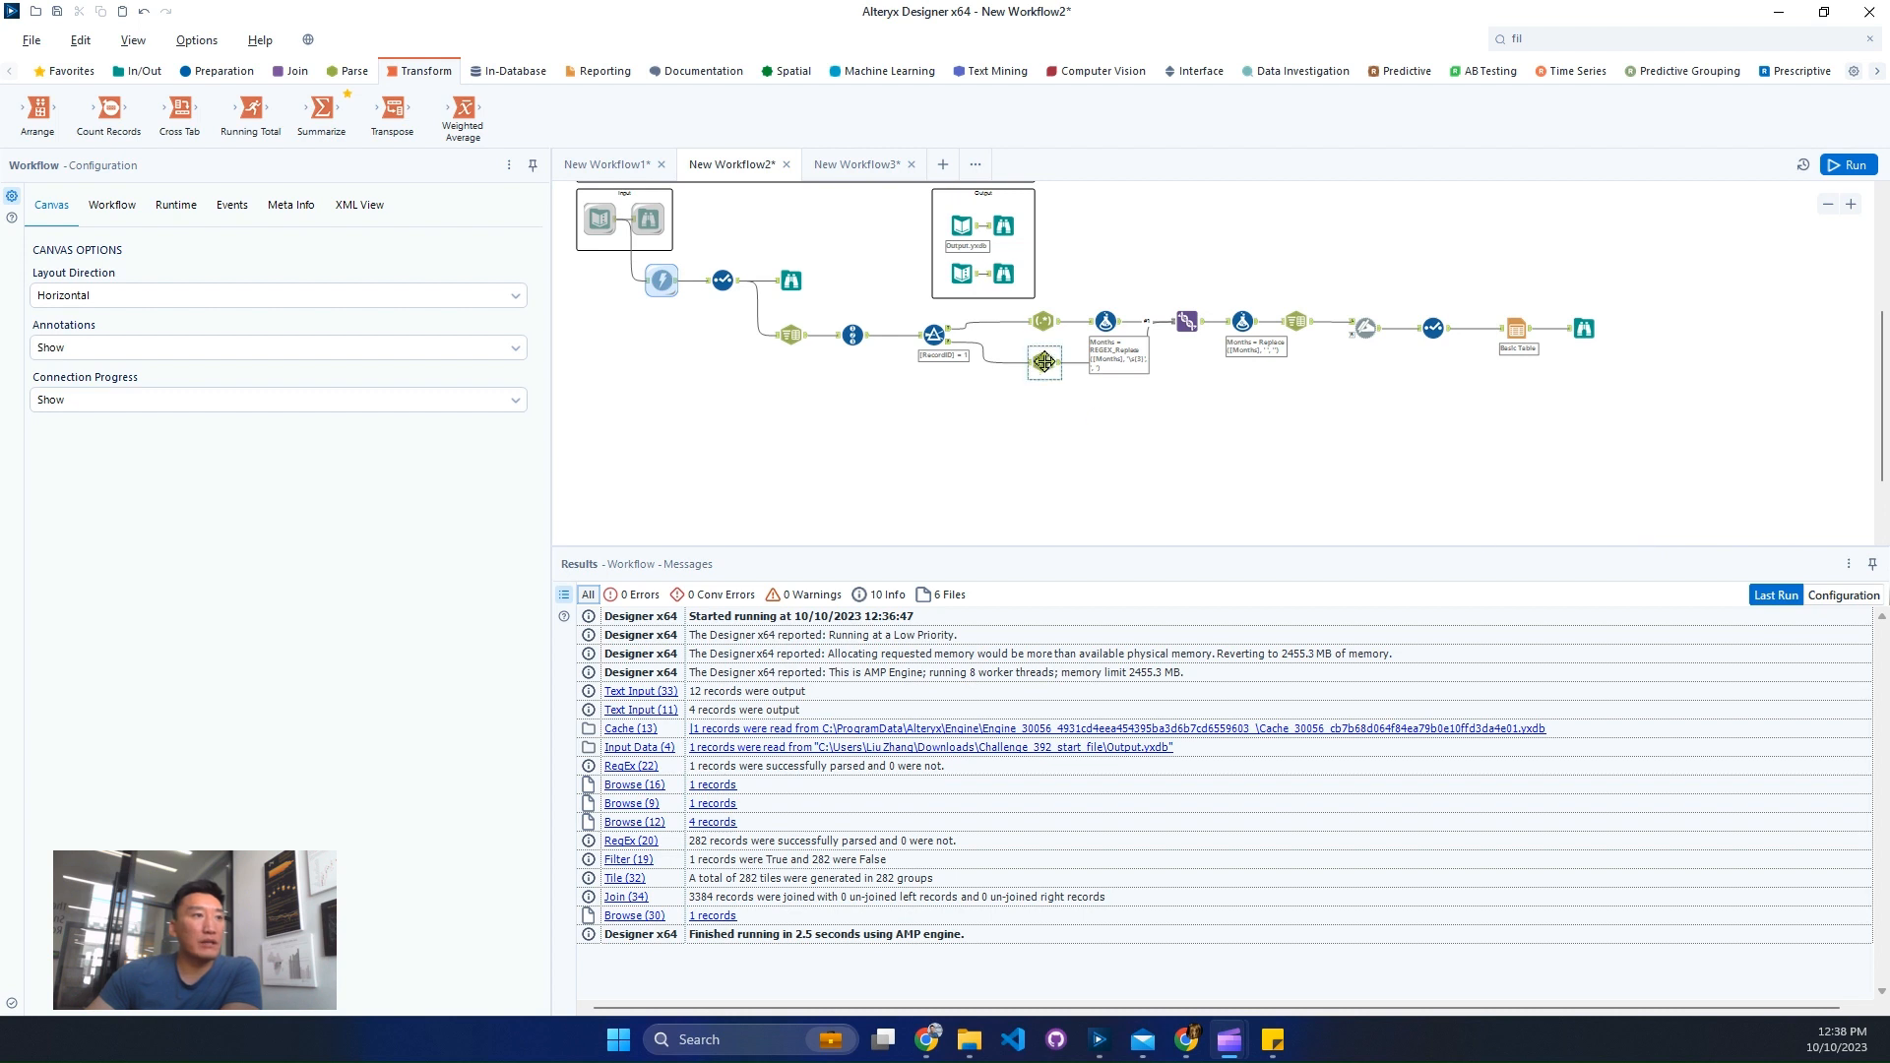
Step: In Alteryx Designer's New Workflow2, open the configuration of the RegEx tool on the False branch of the RecordID filter
left_click(1850, 203)
left_click(1851, 204)
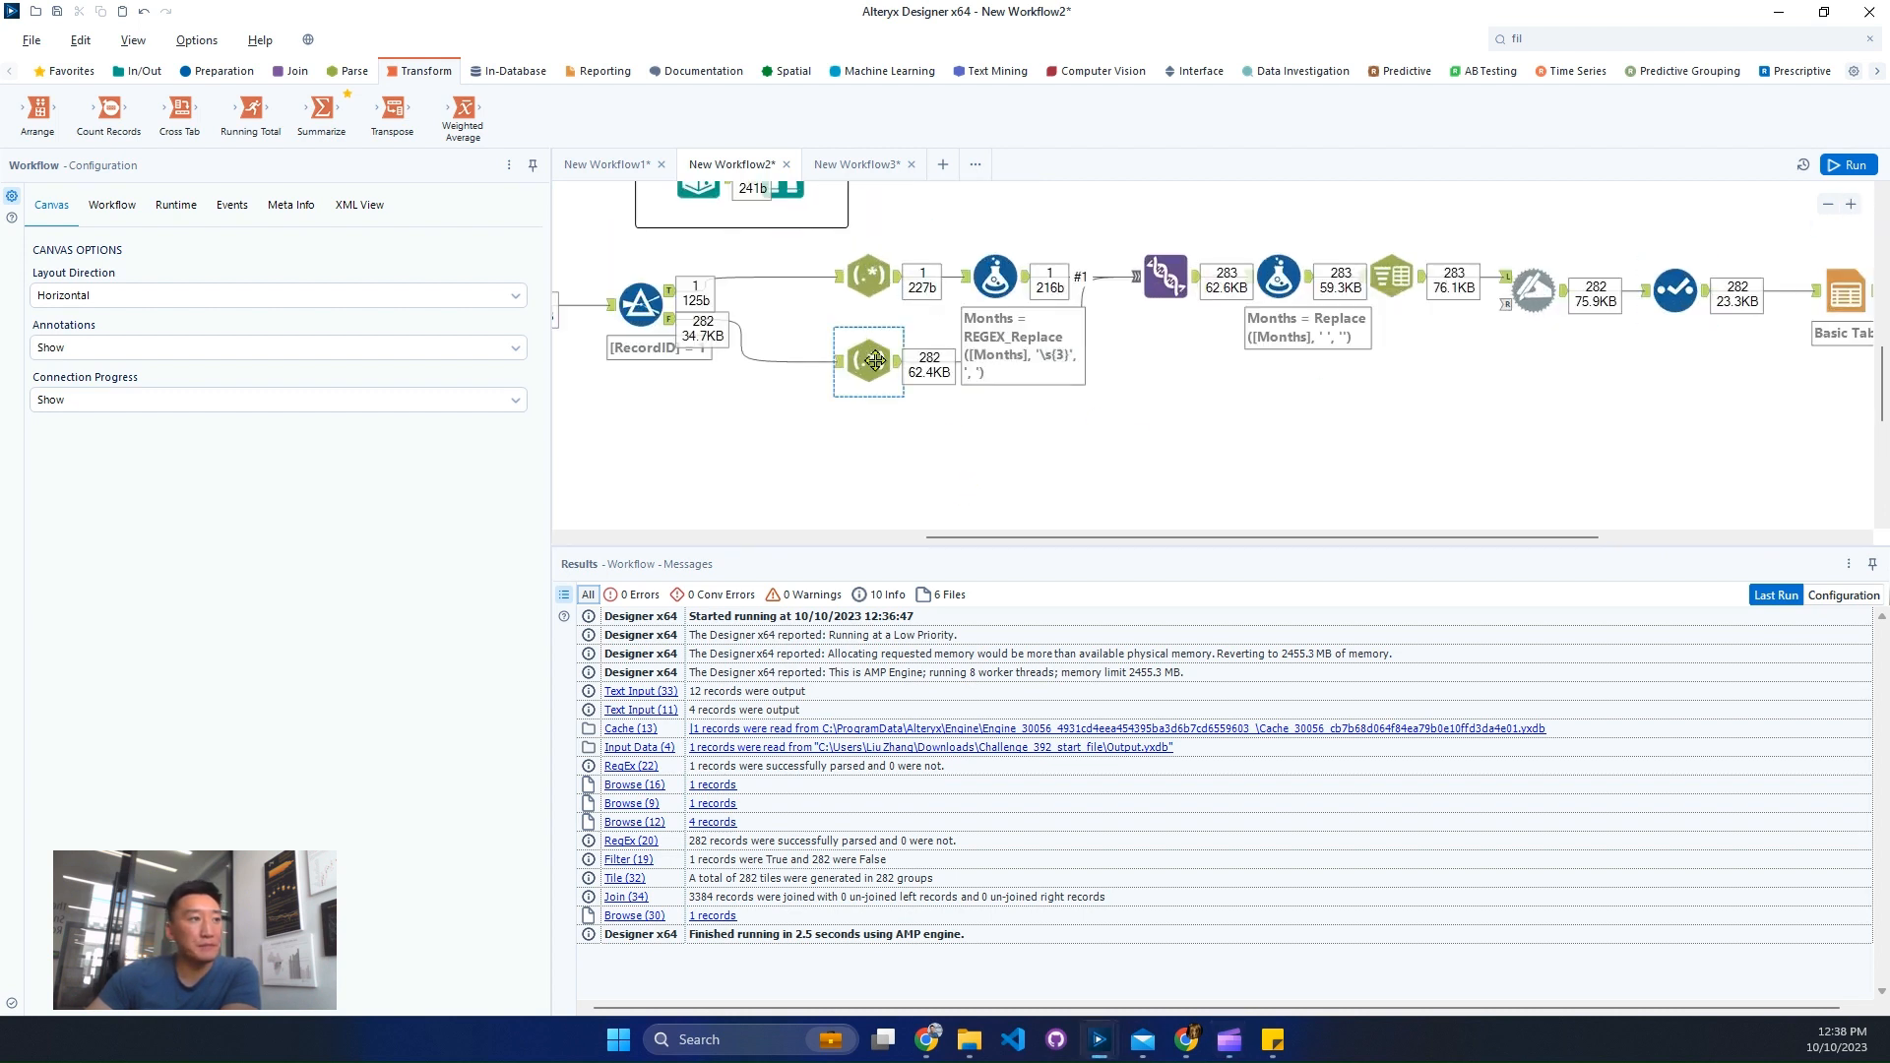
left_click(872, 362)
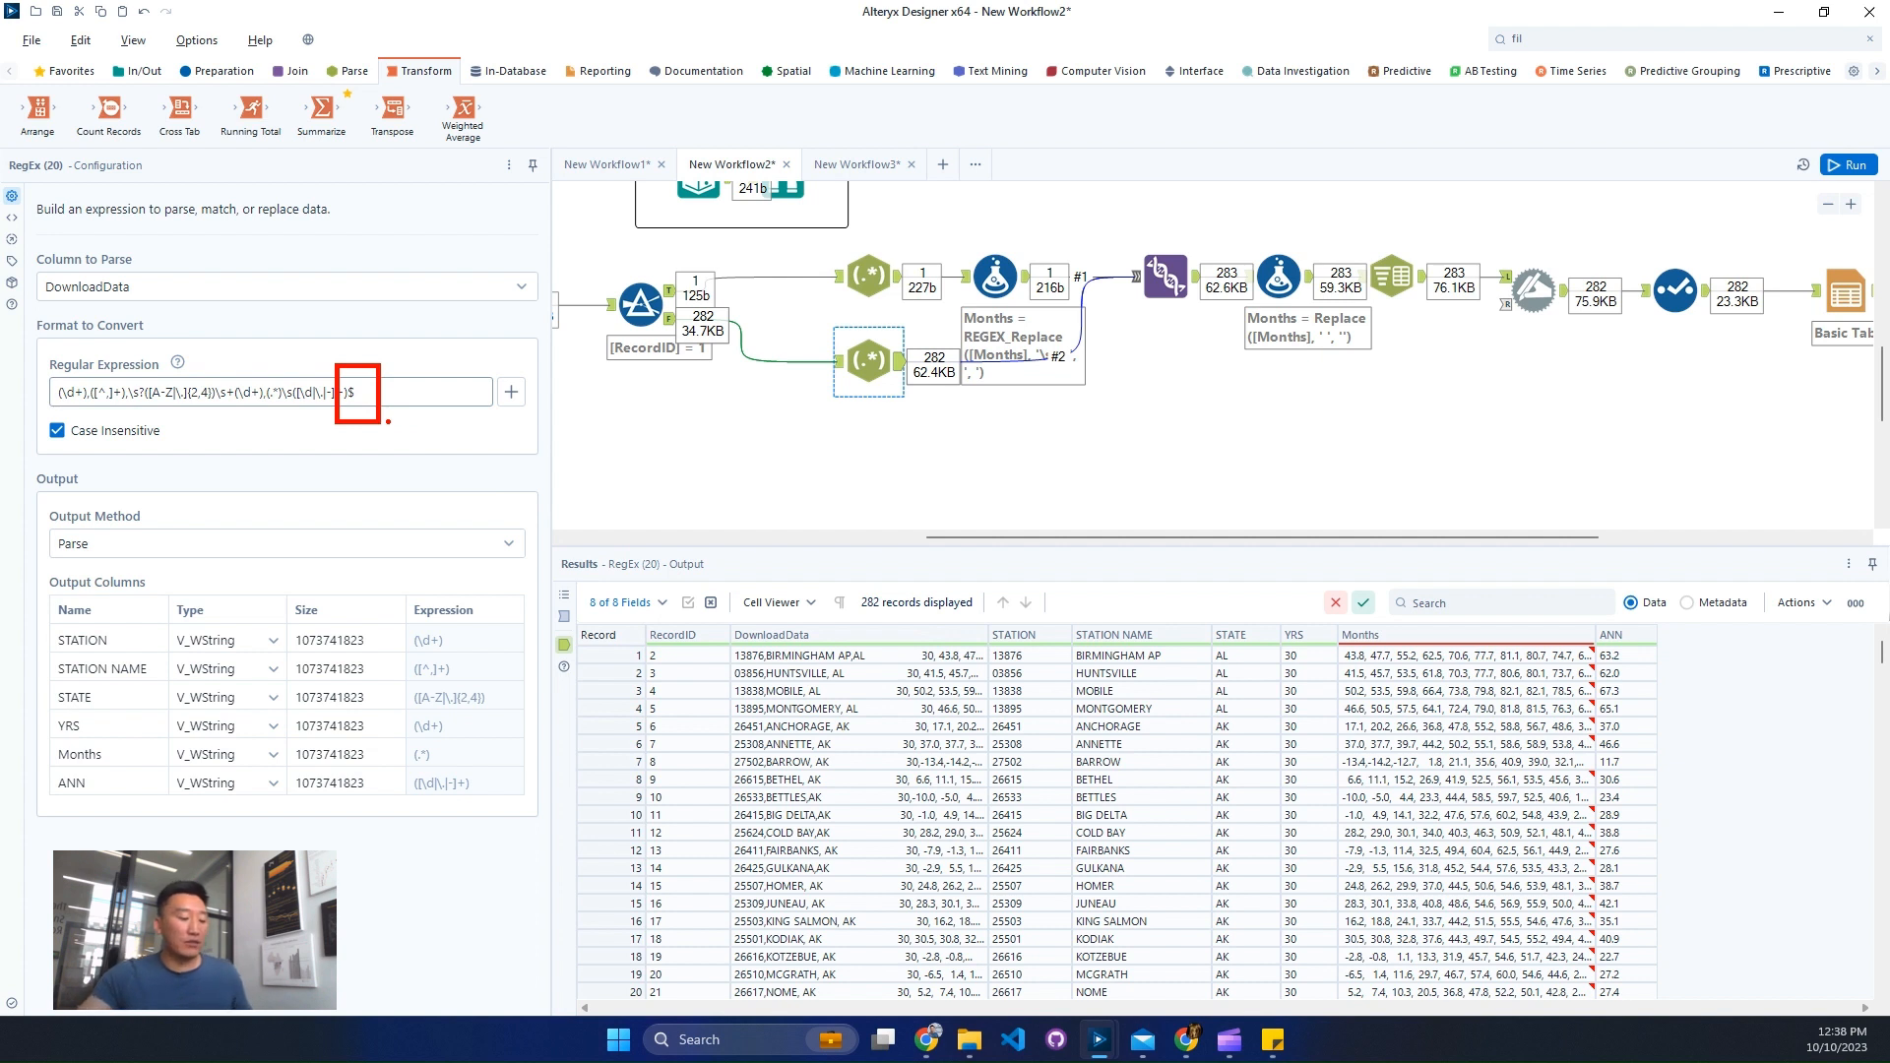
key("Escape")
Step: Copy the DownloadData cells of RecordIDs 18 to 29 without headers from the RegEx output, accepting possibly truncated strings
left_click_drag(843, 658, 863, 930)
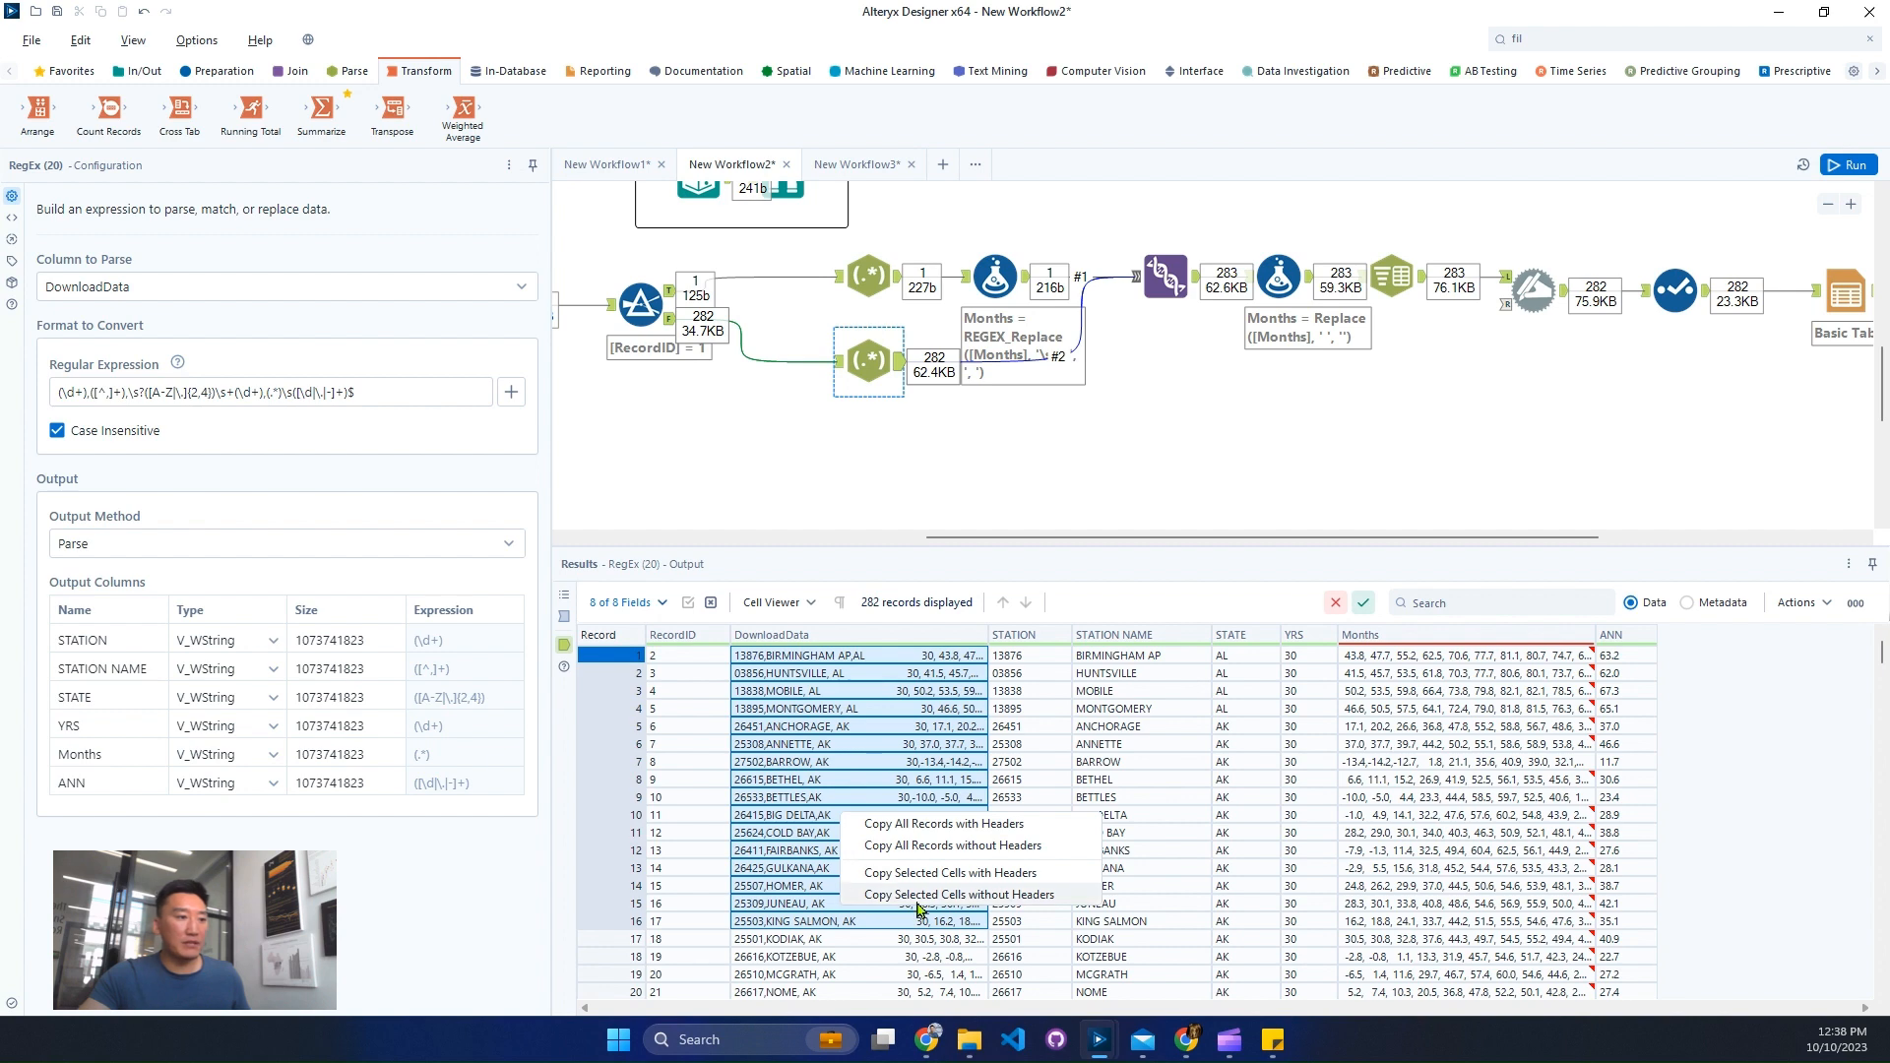
left_click(836, 902)
scroll(842, 866, "down", 4)
left_click_drag(854, 709, 871, 903)
right_click(871, 903)
left_click(945, 940)
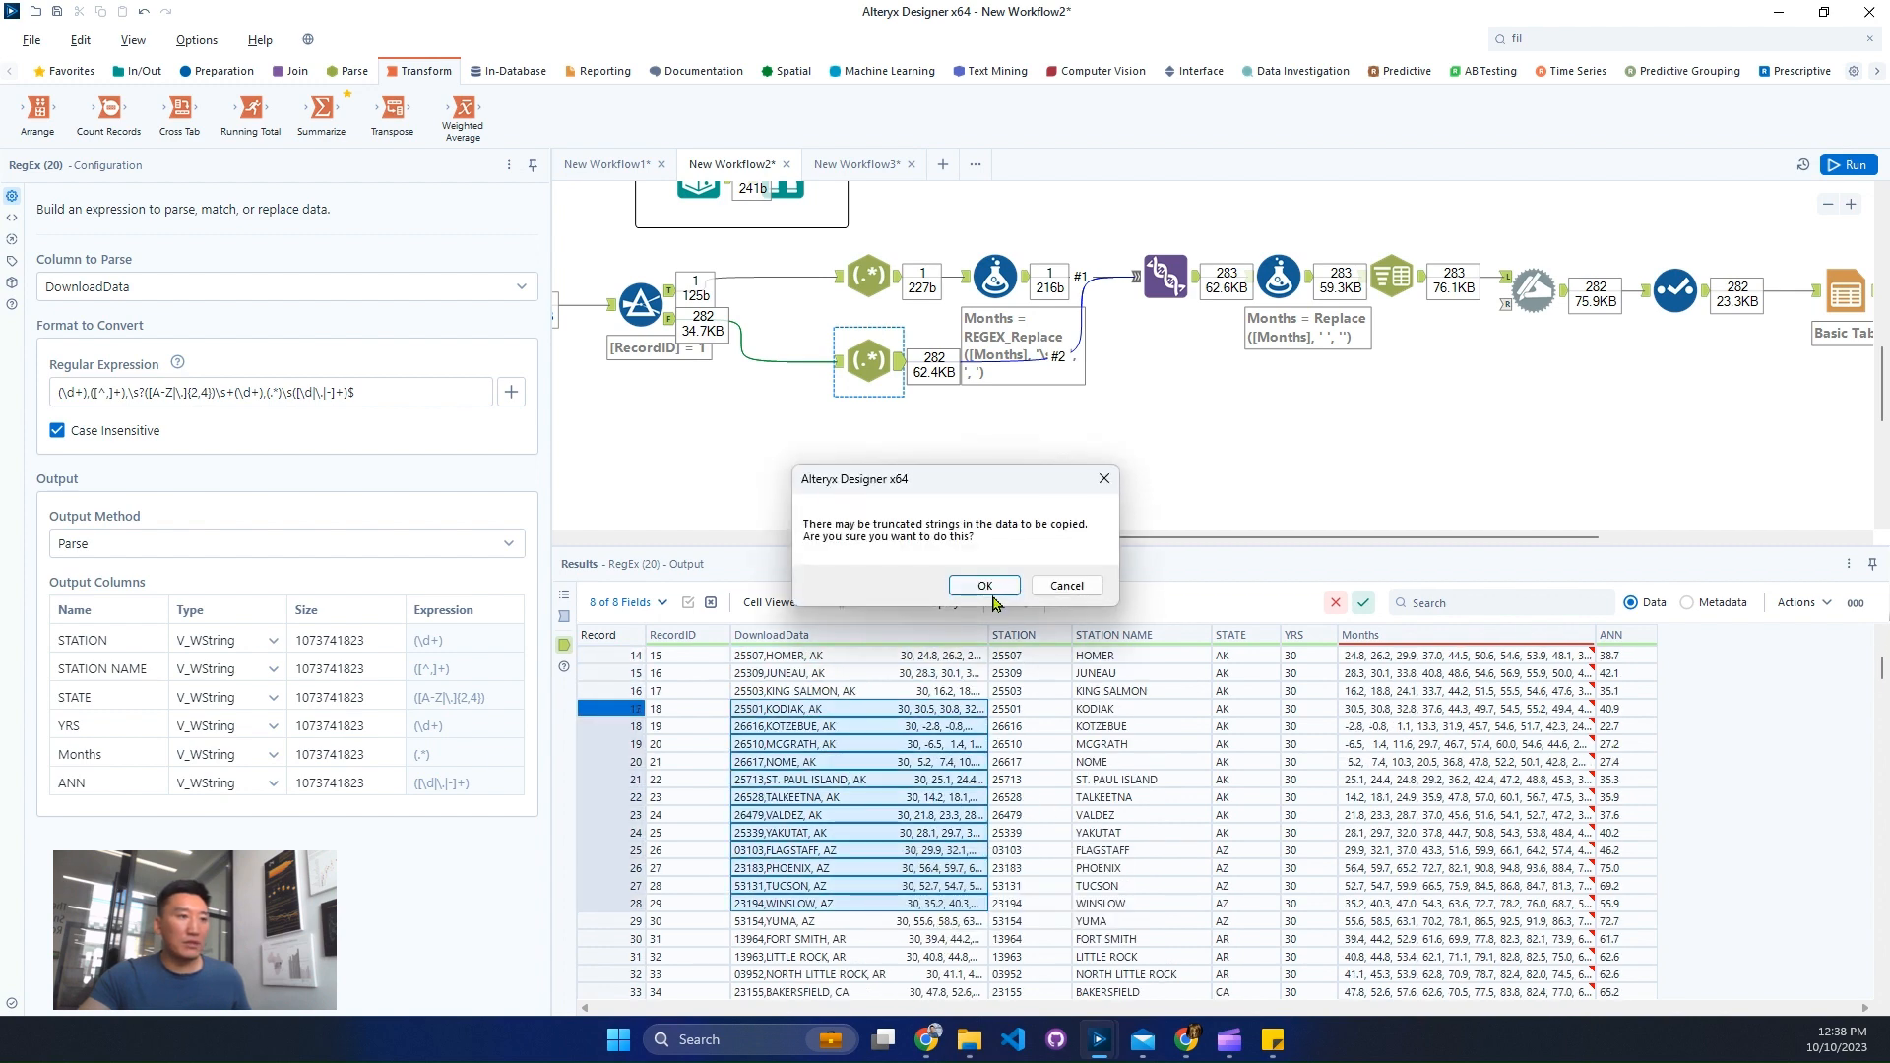
left_click(989, 587)
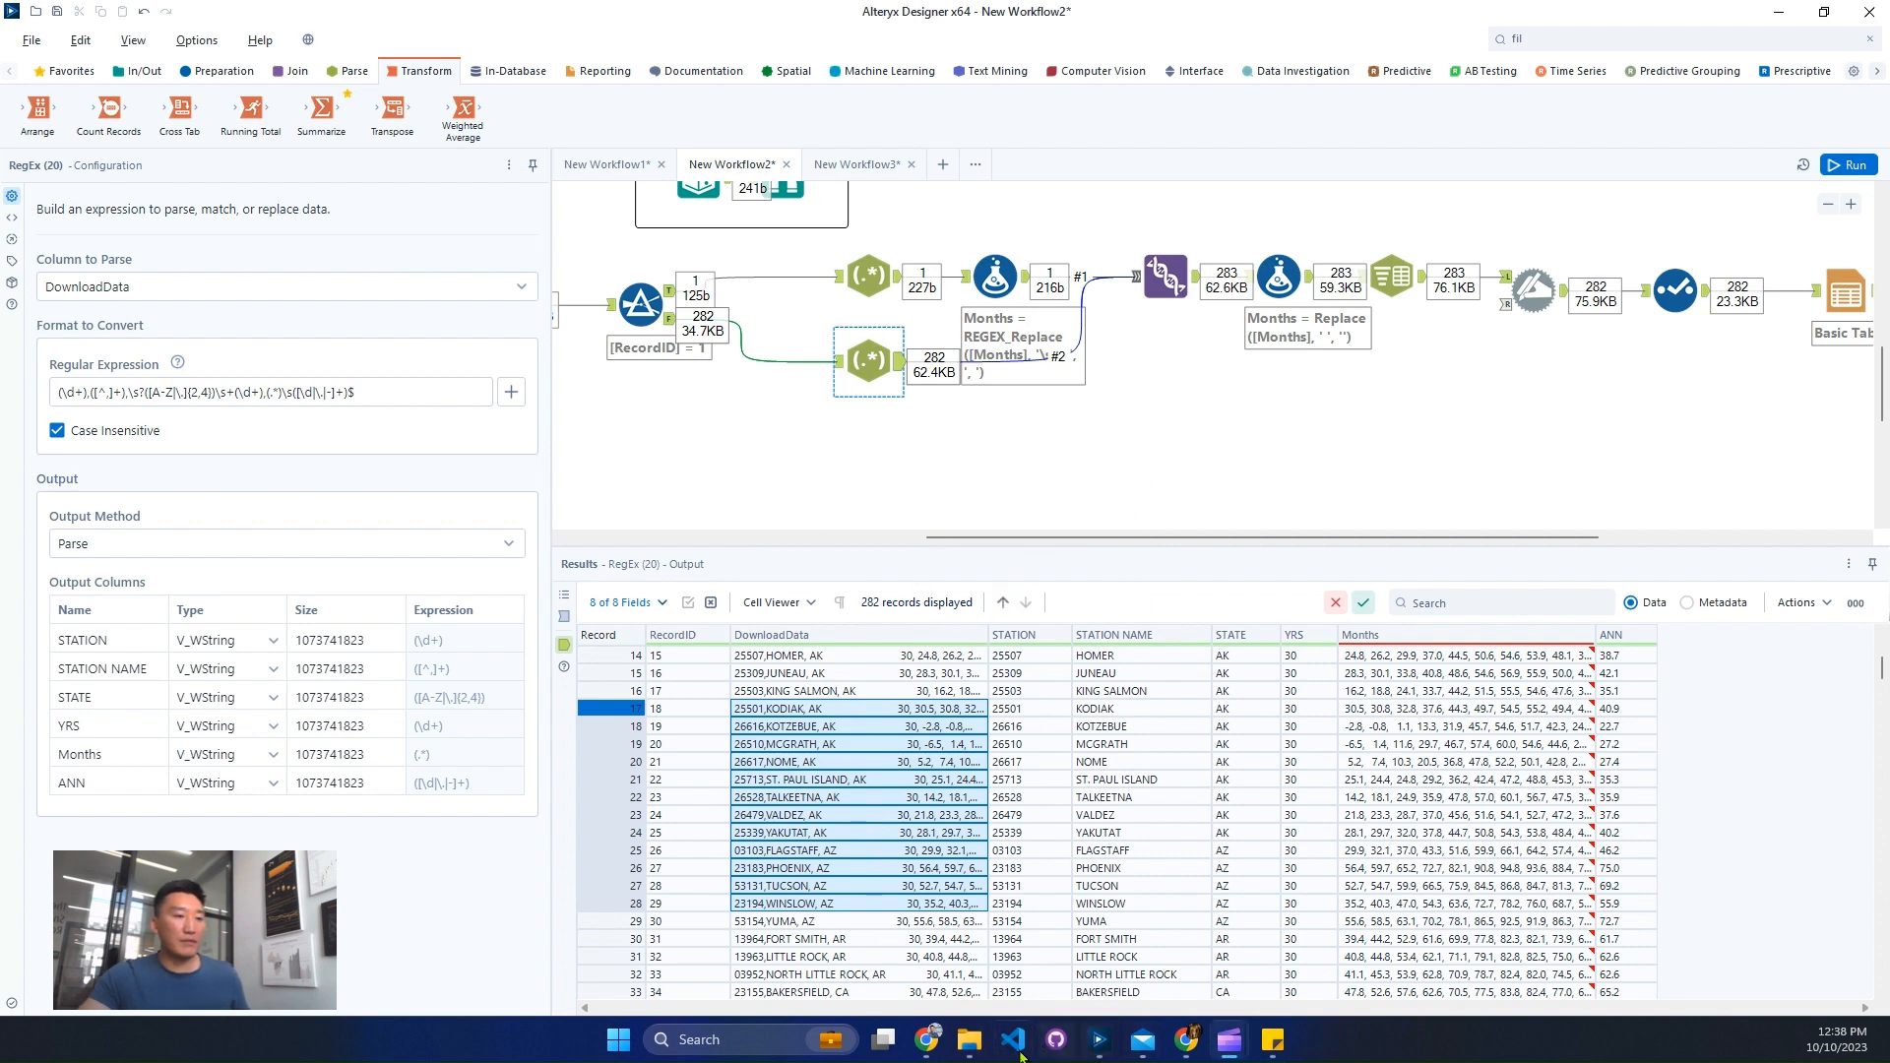
Step: Switch to regex101, replace the whole test string with the copied DownloadData rows, and return to Alteryx Designer
mouse_move(927, 1038)
left_click(948, 967)
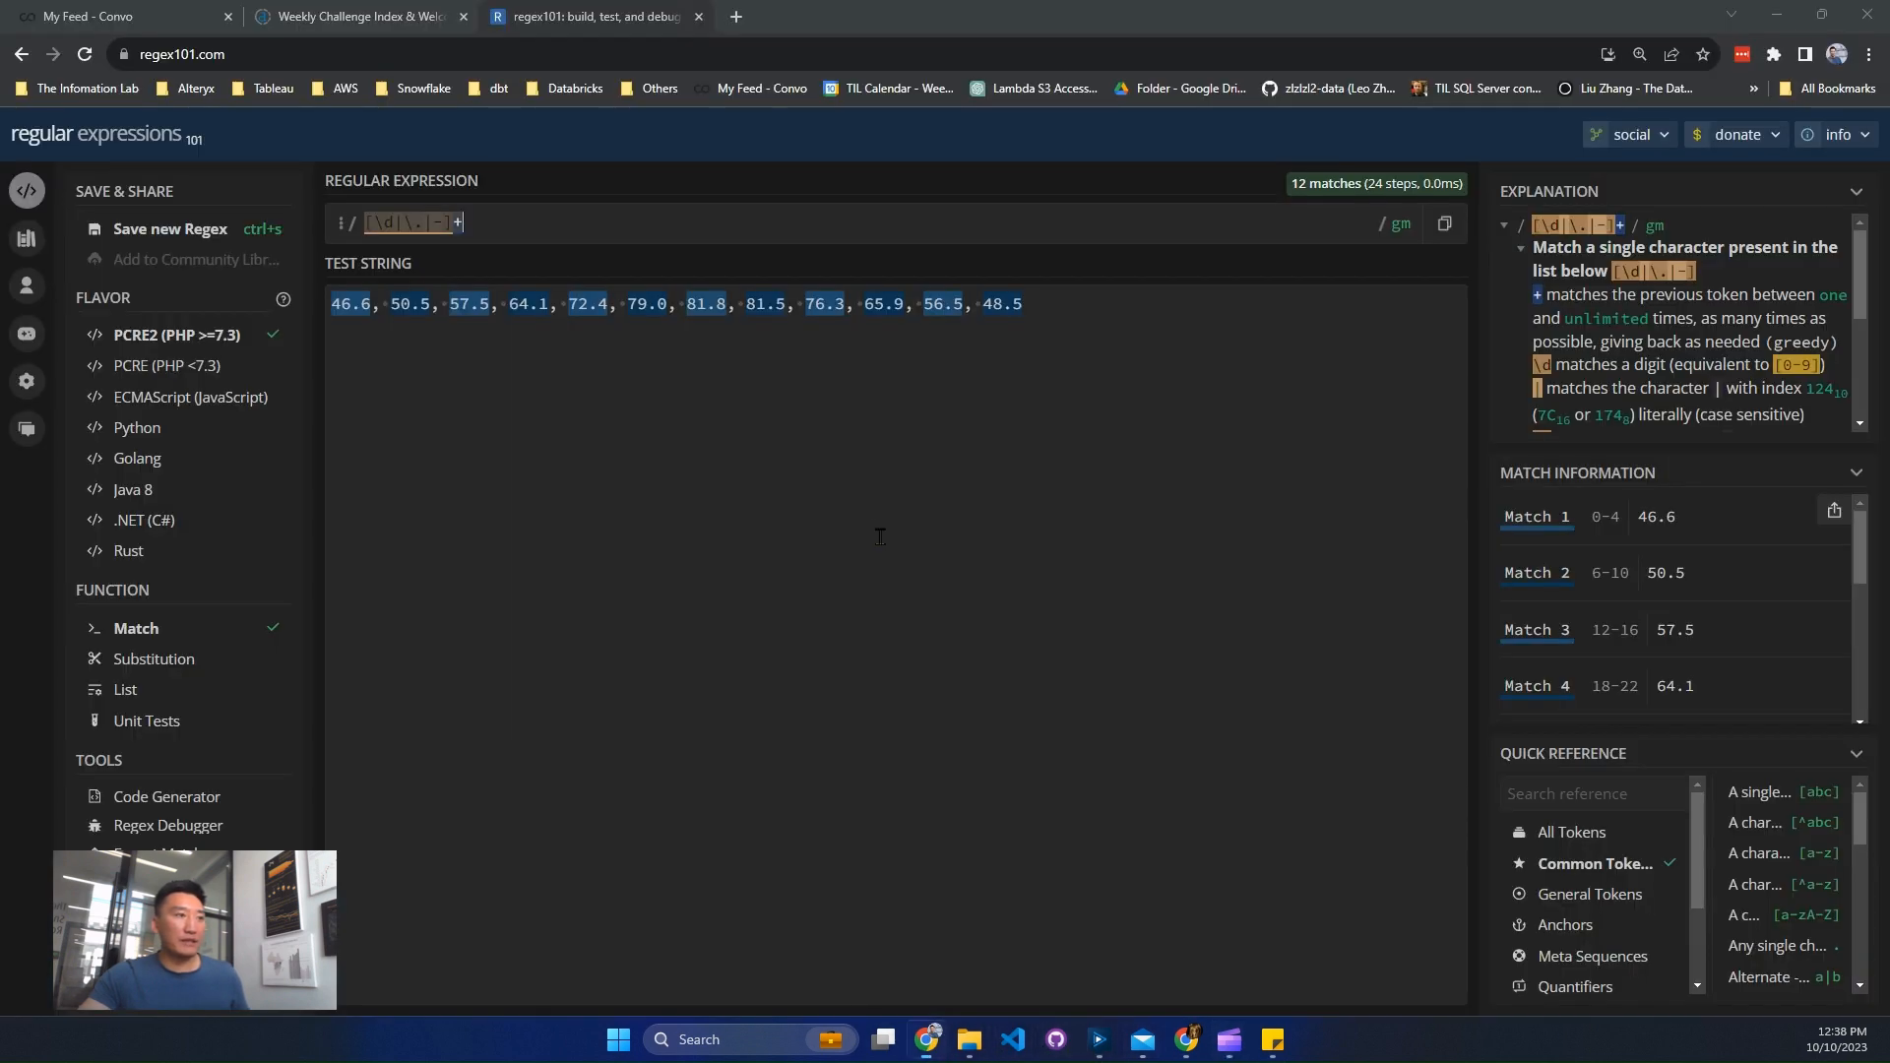
key("ctrl+a")
key("ctrl+v")
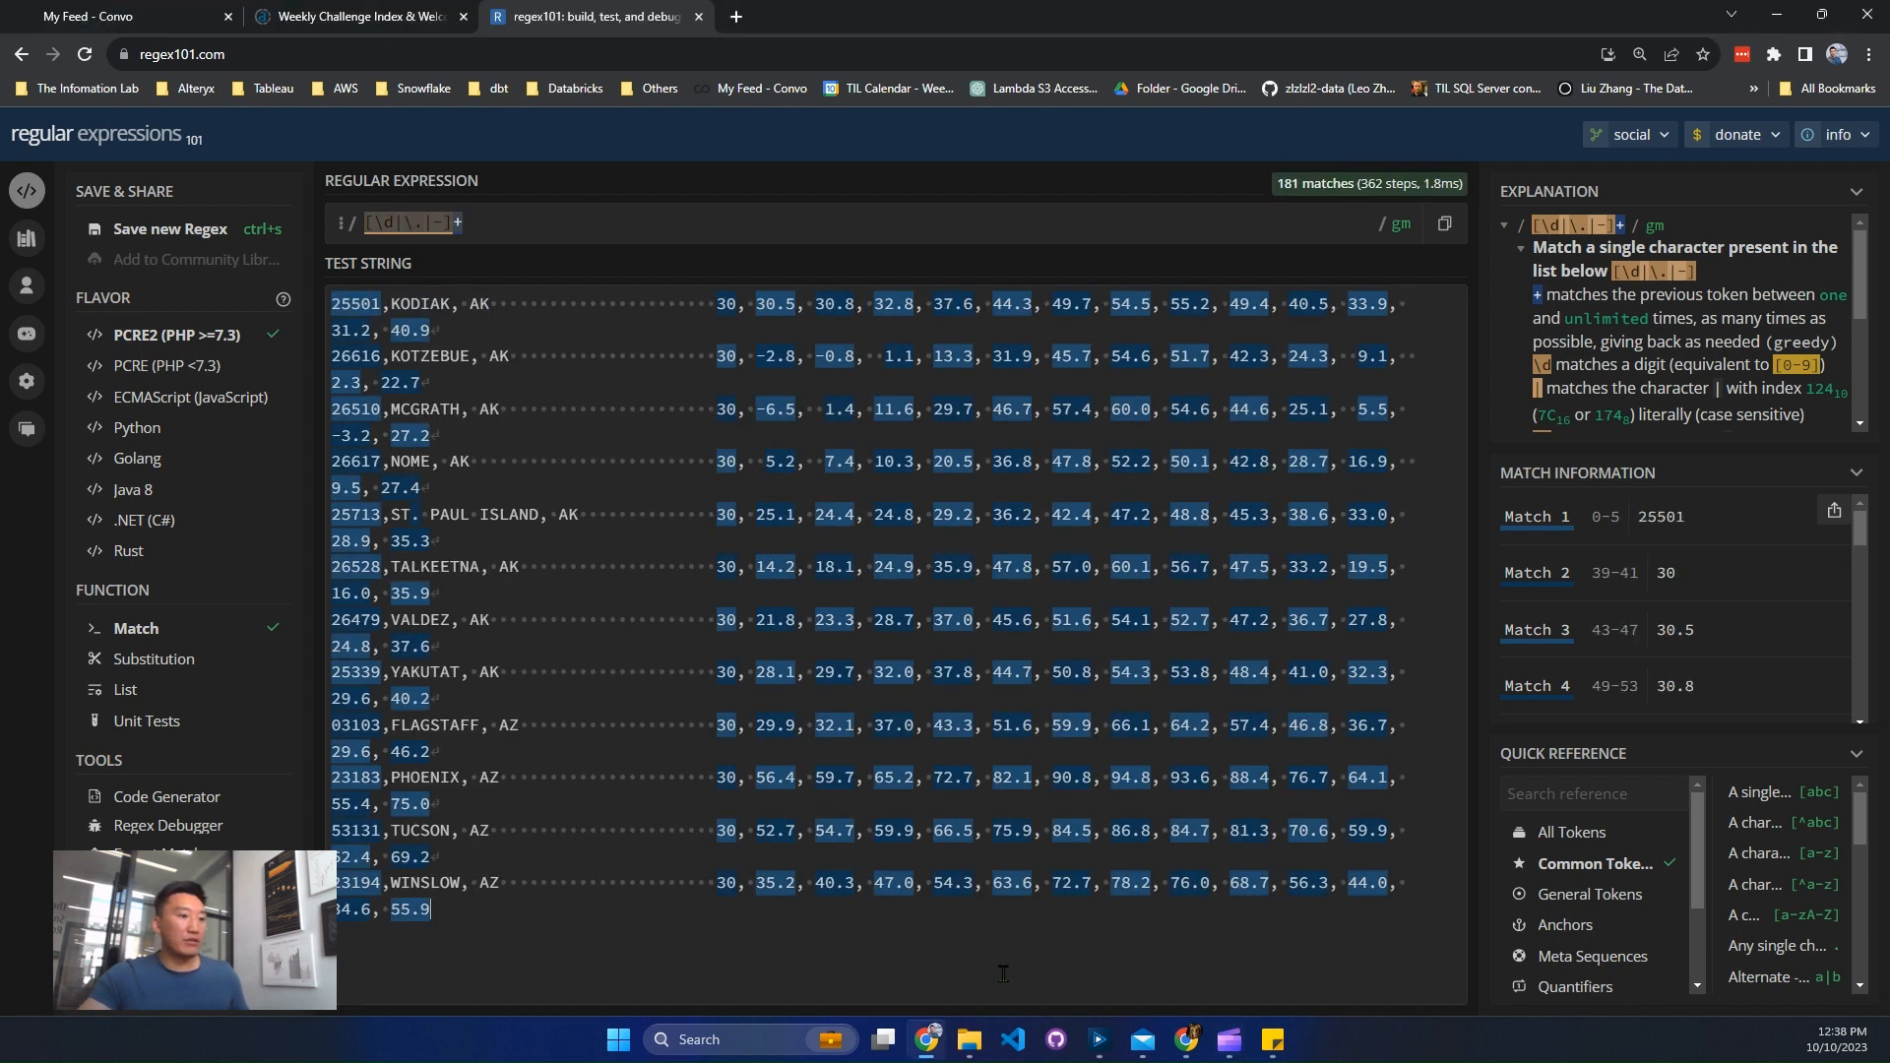
left_click(1305, 958)
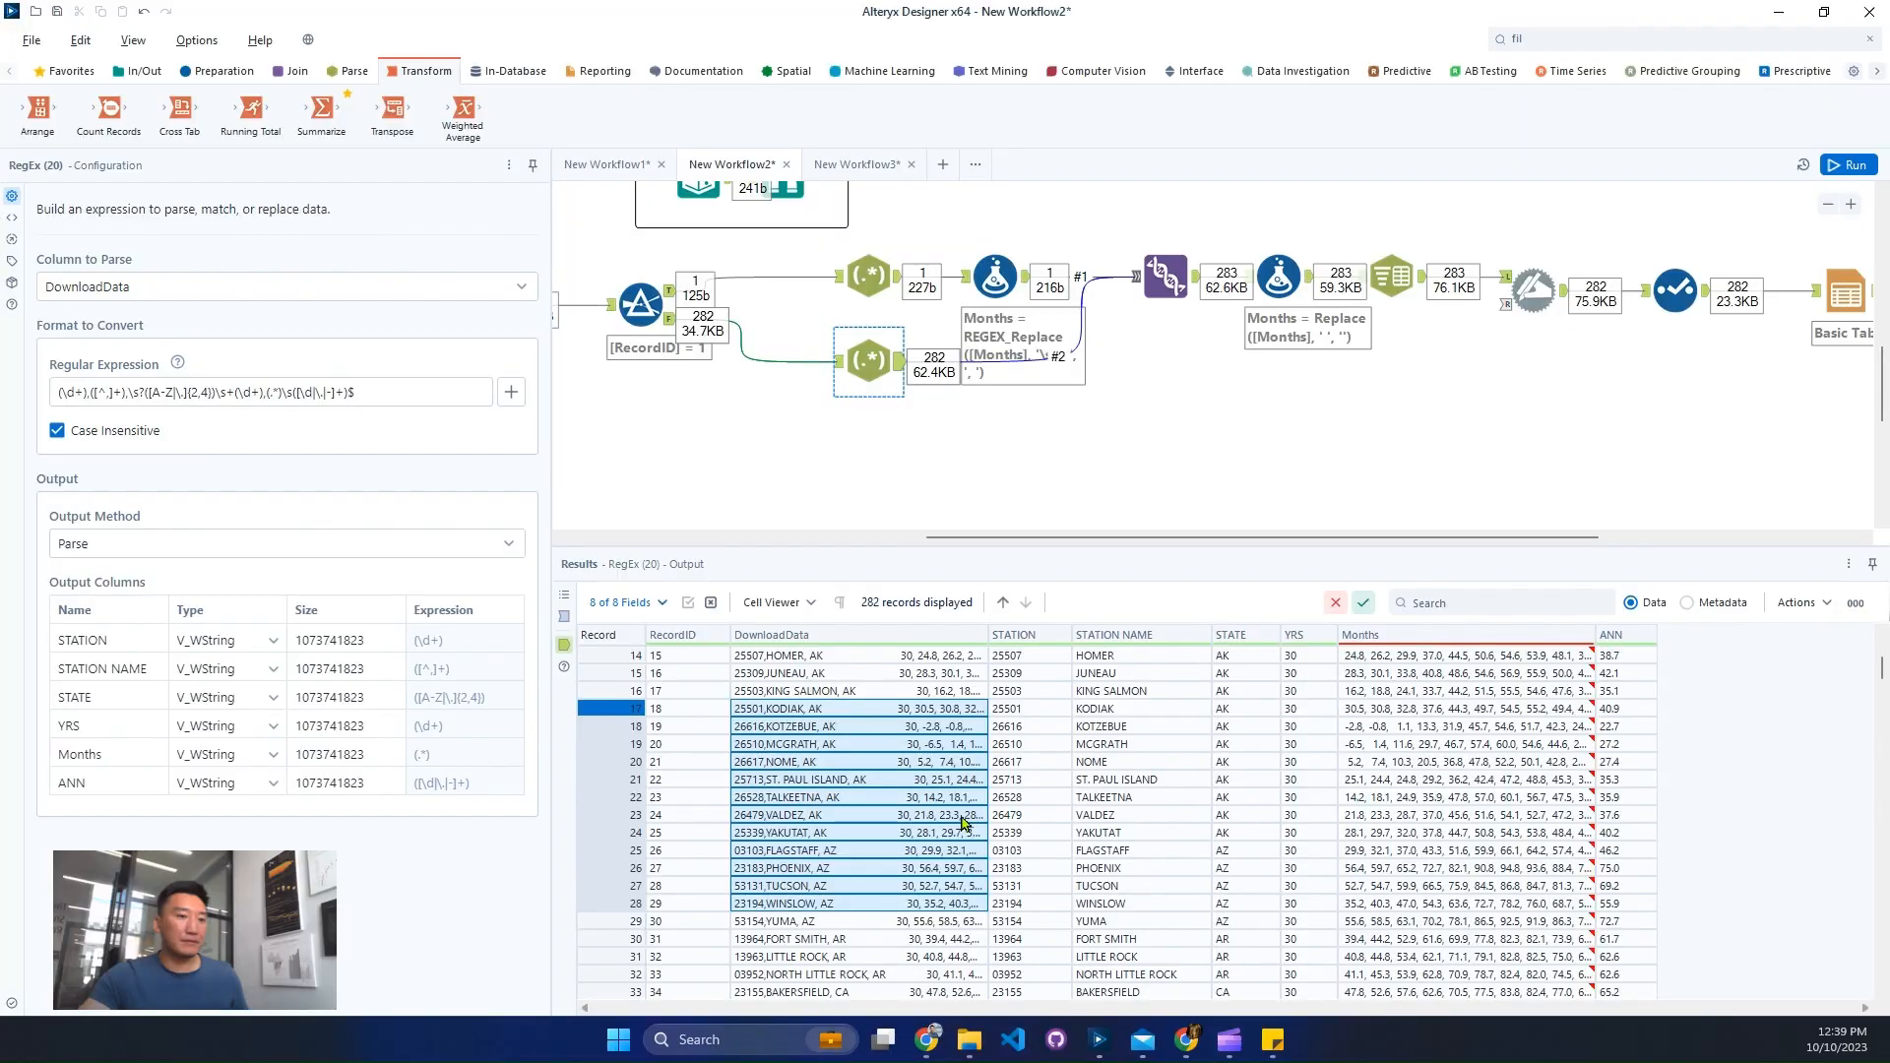
Step: Copy the whole regular expression from the RegEx tool's configuration, switch to regex101, and replace its expression with it
left_click_drag(406, 391, 8, 394)
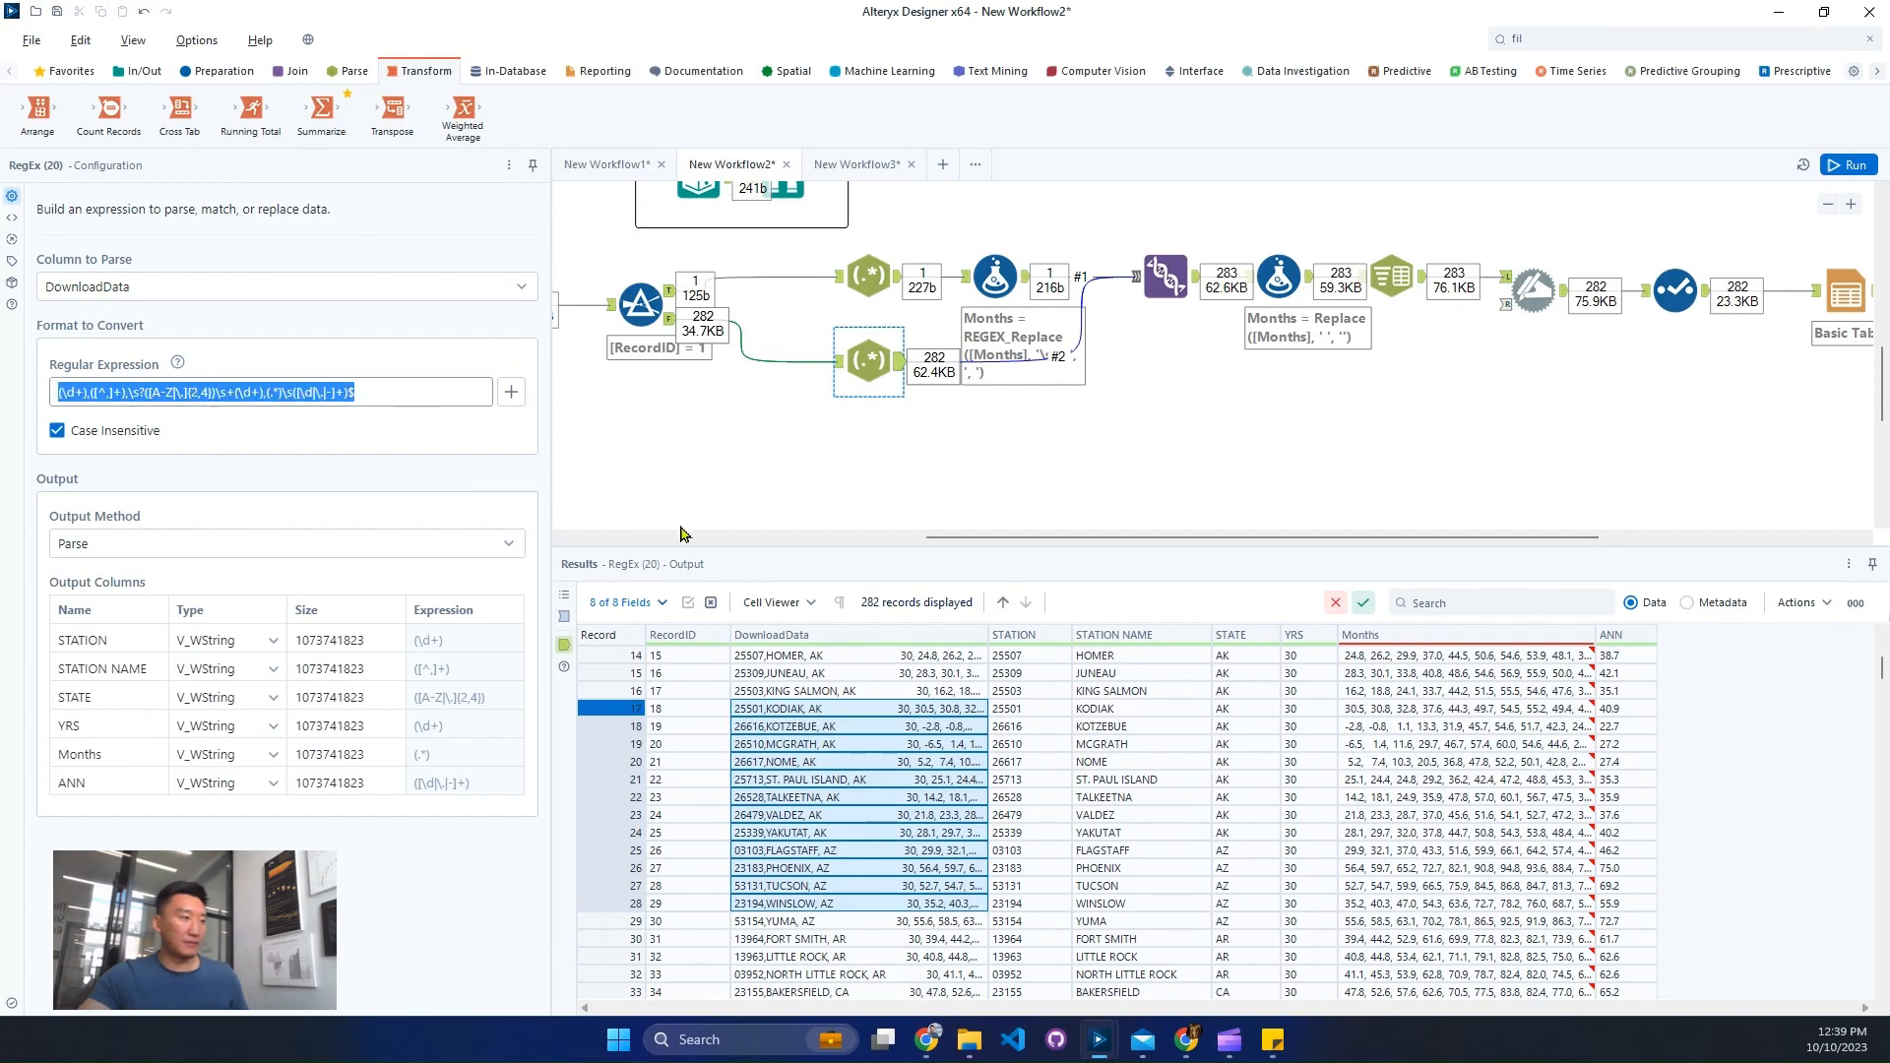
key("alt+Tab")
triple_click(590, 212)
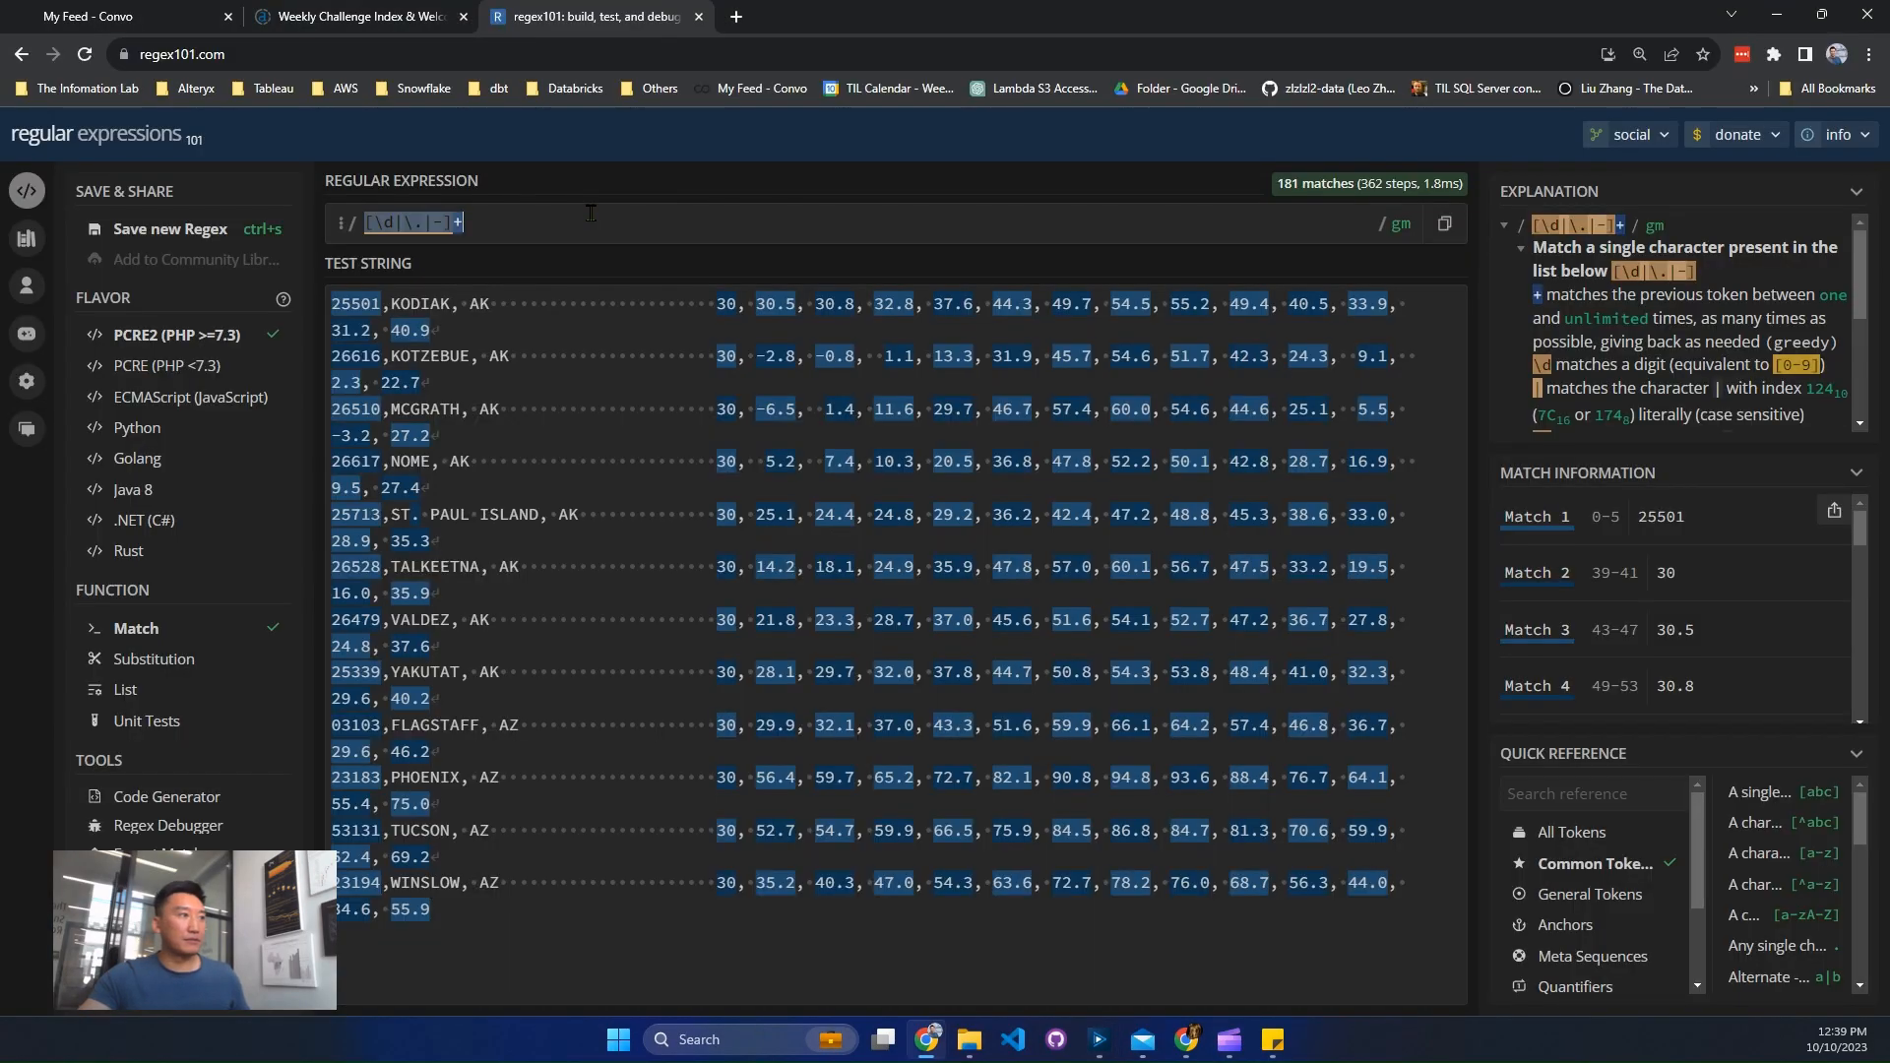
key("ctrl+v")
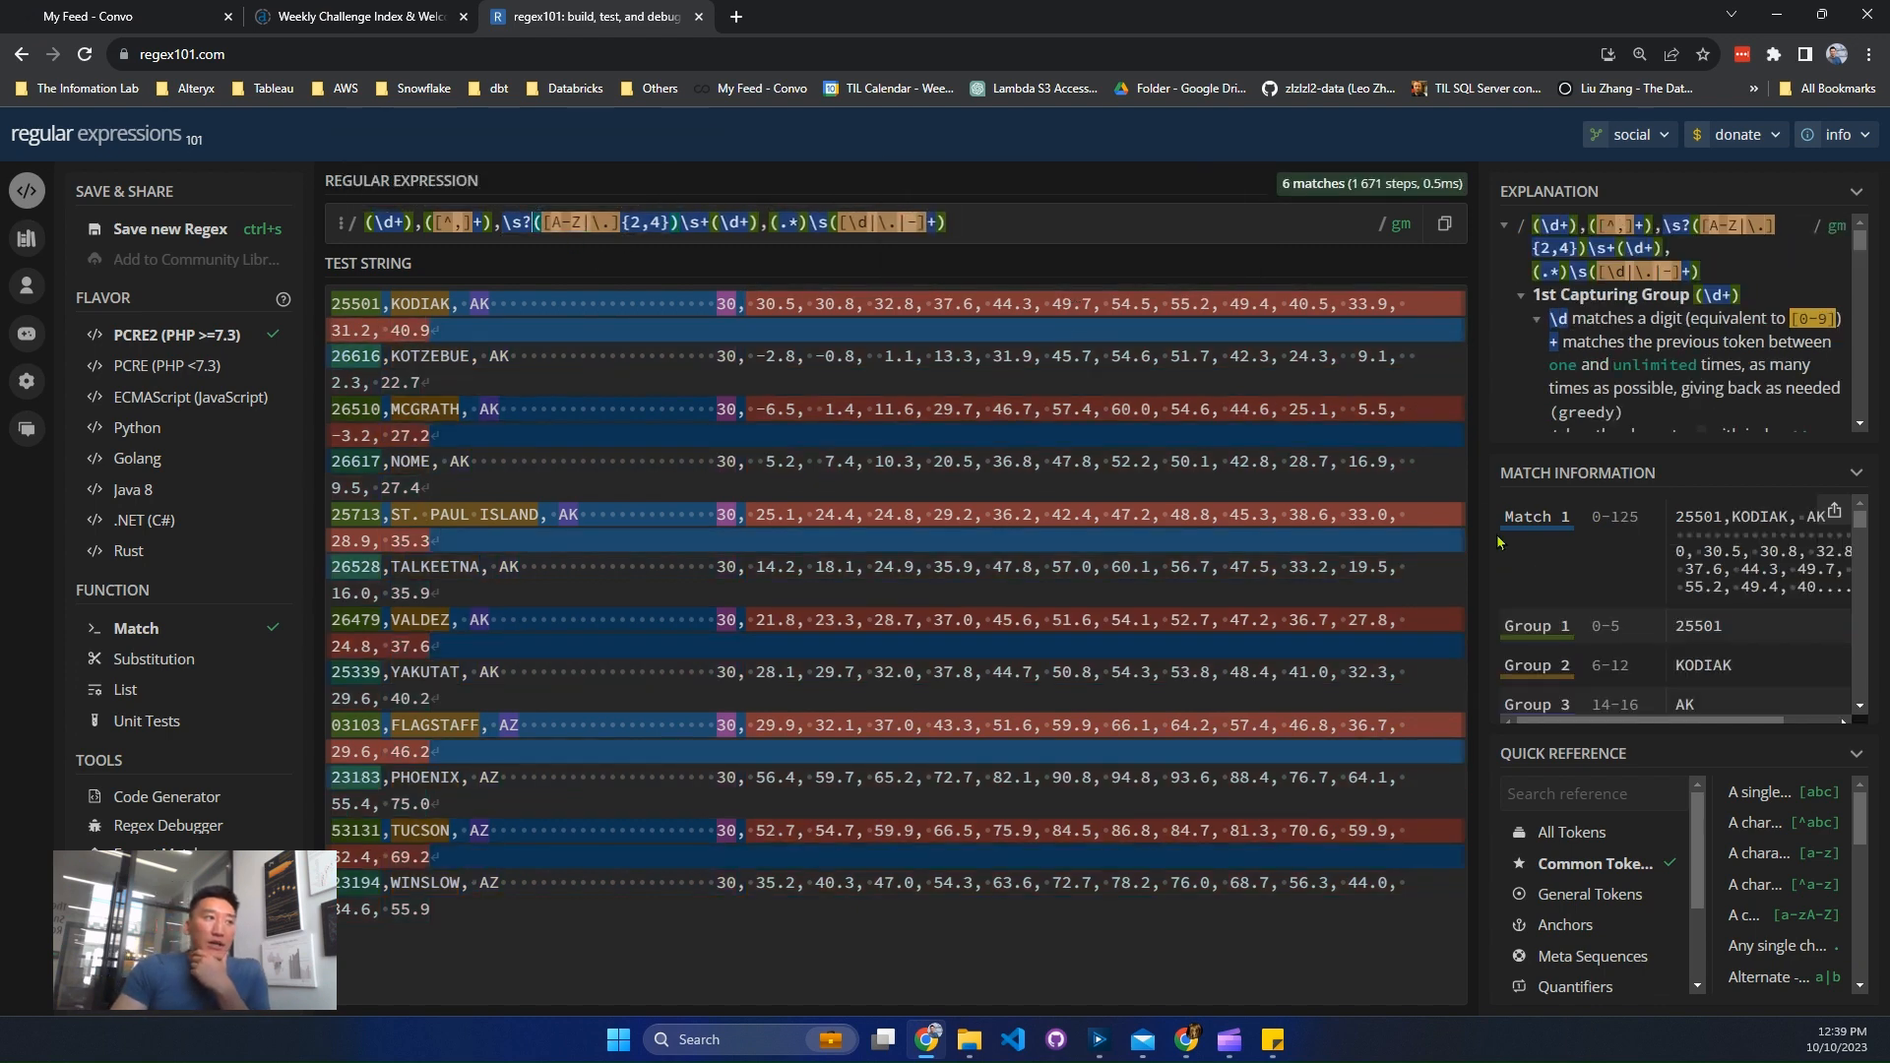
Step: Test the expression without the ? after the \s before the state group, restore it, and append the end anchor $
key("BackSpace")
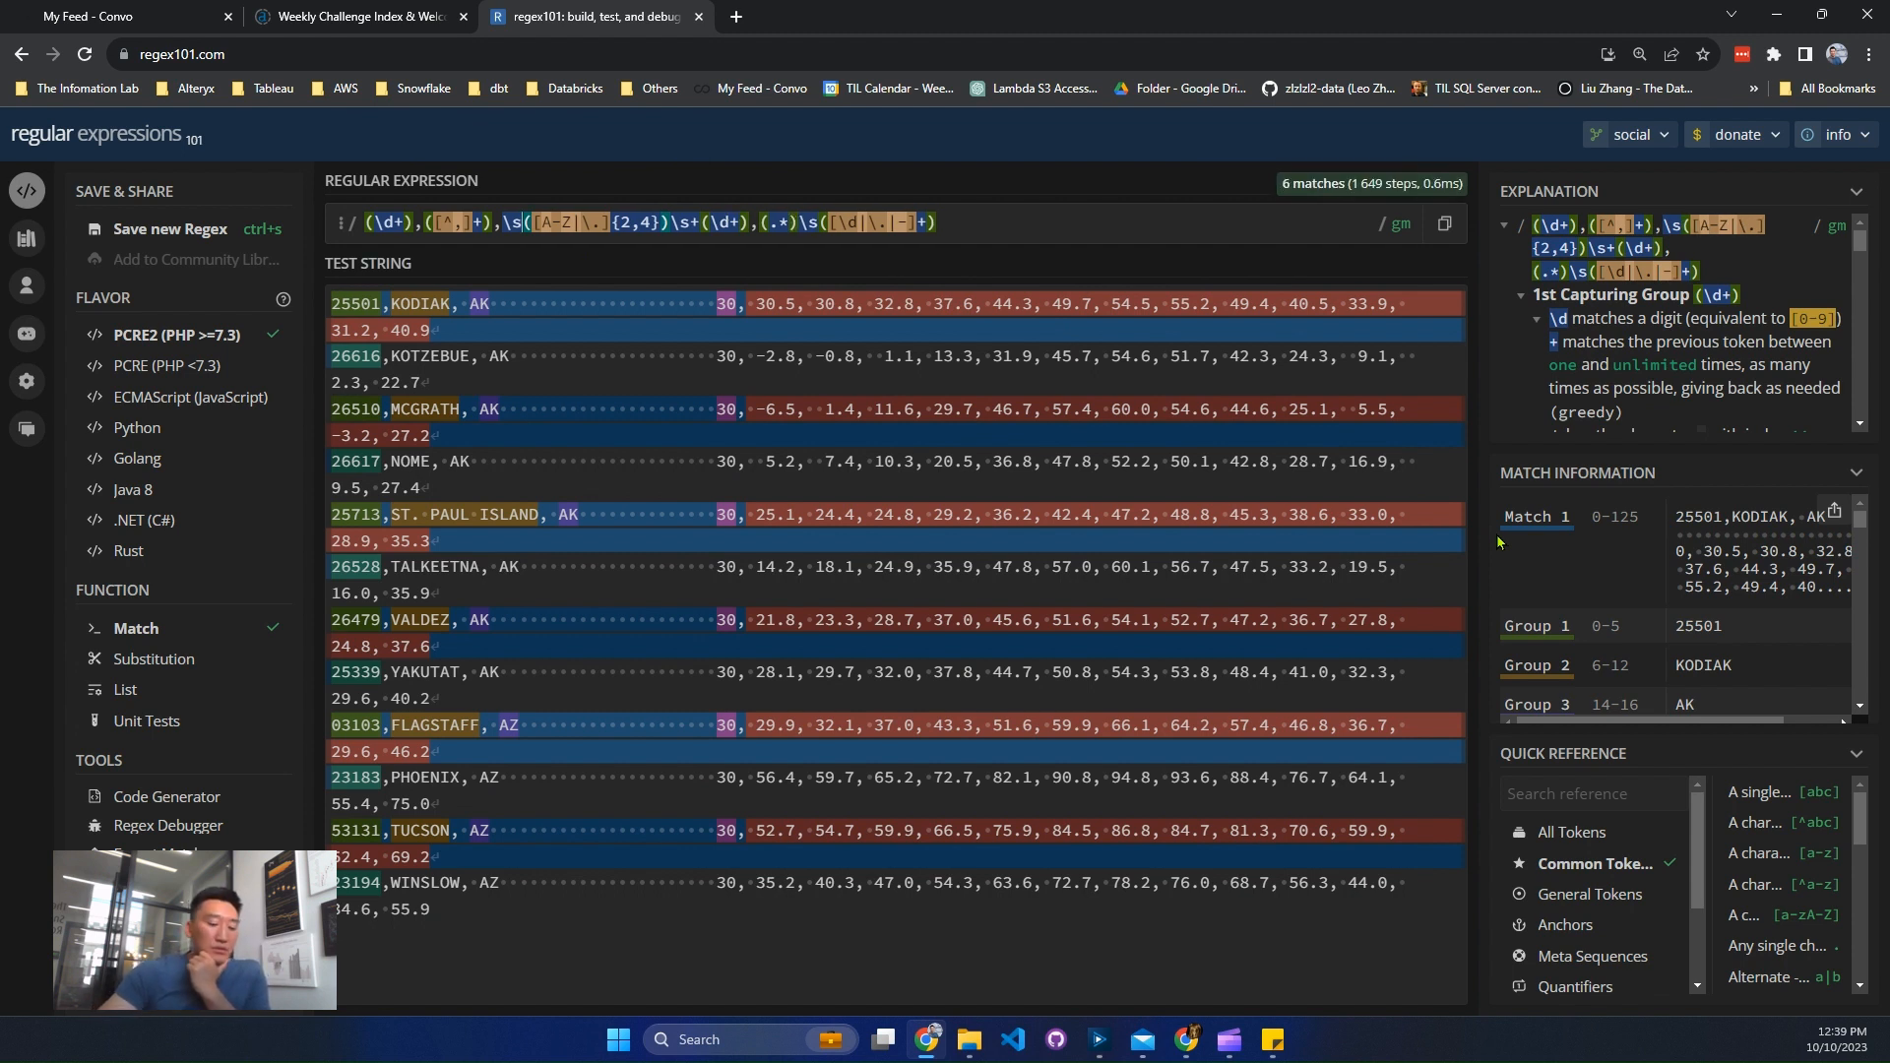
type("?")
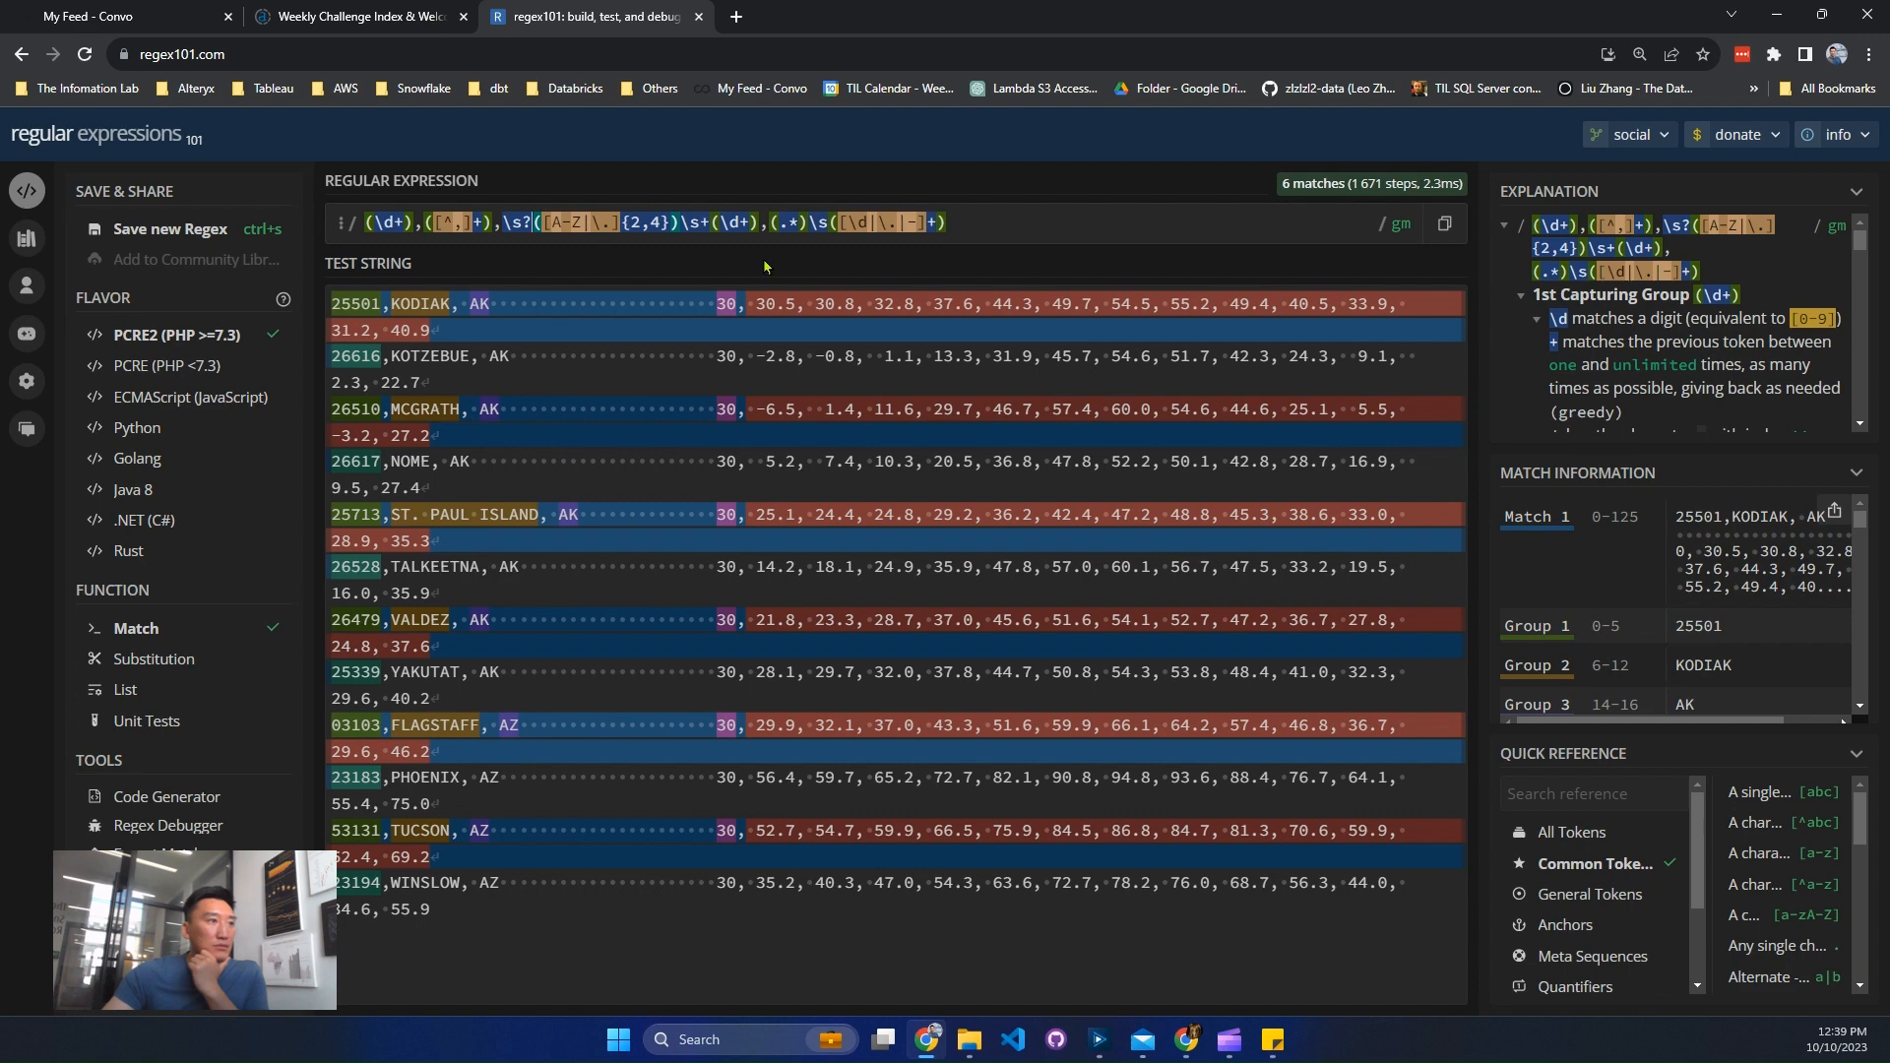
left_click(1181, 235)
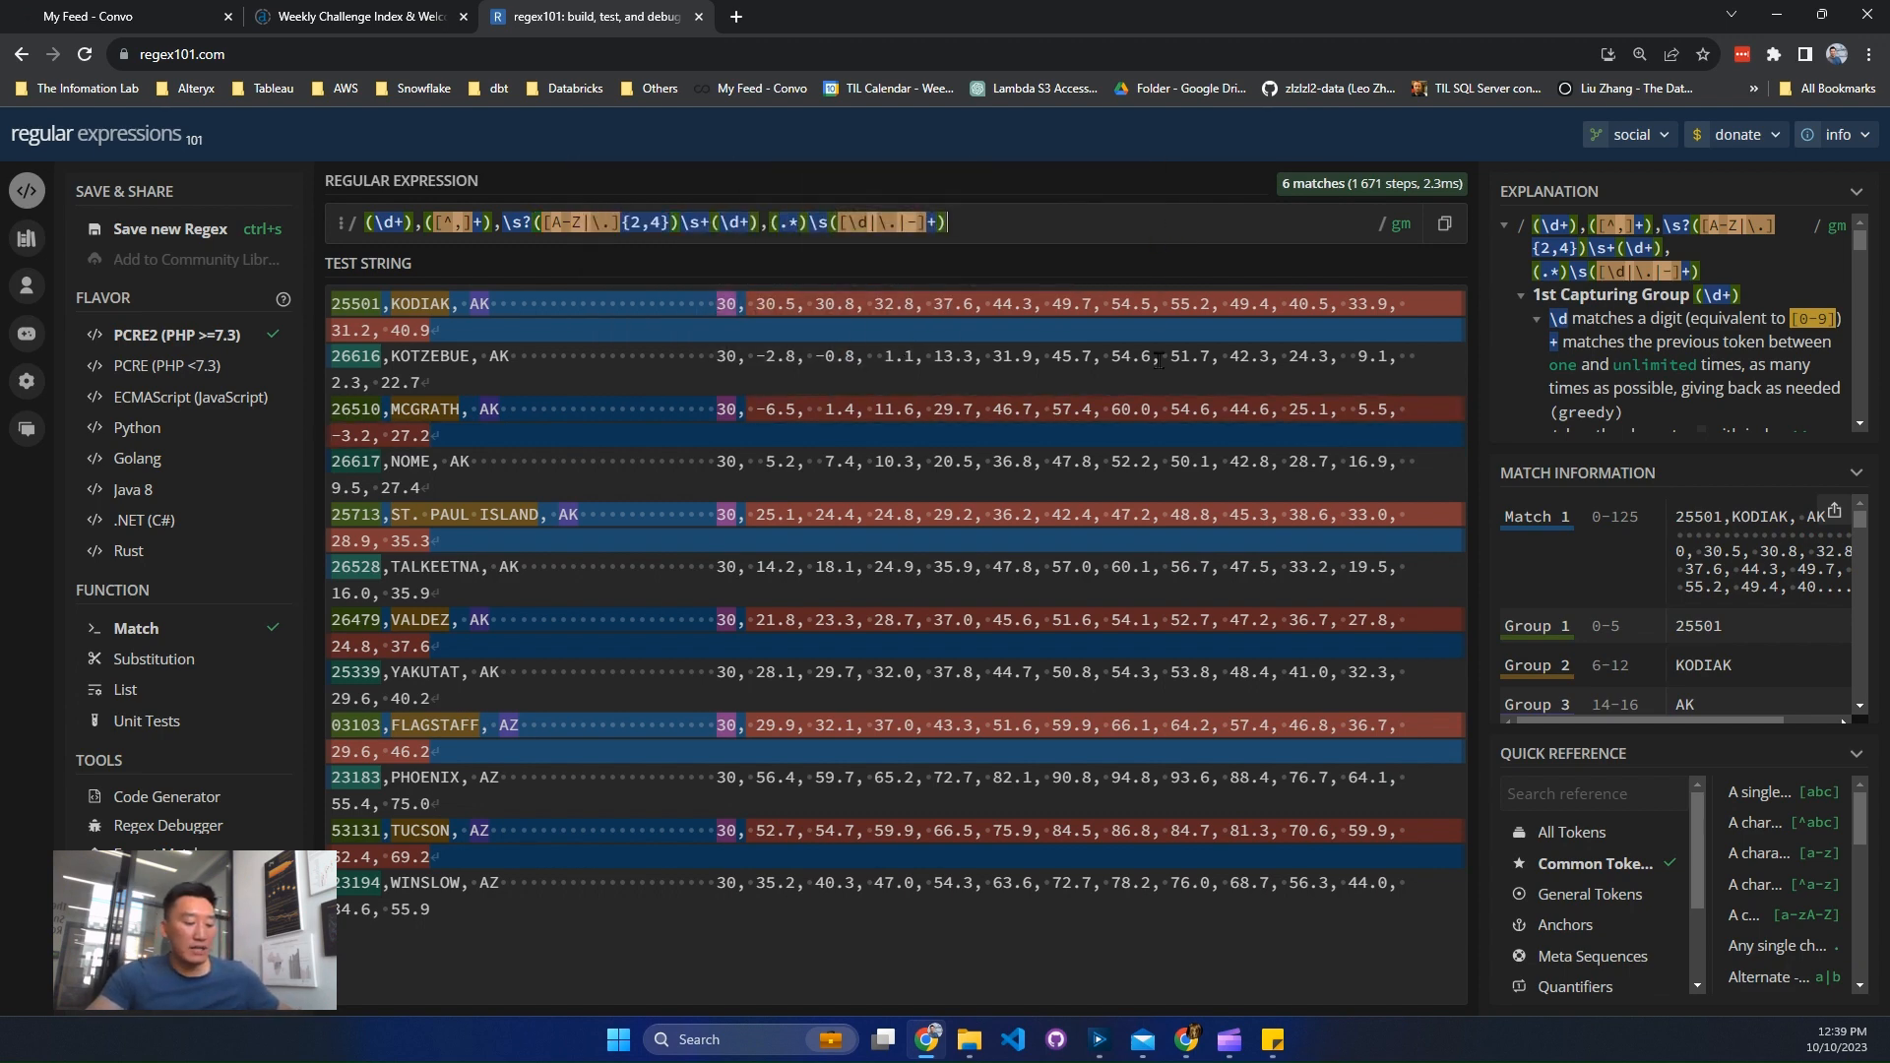
type("$")
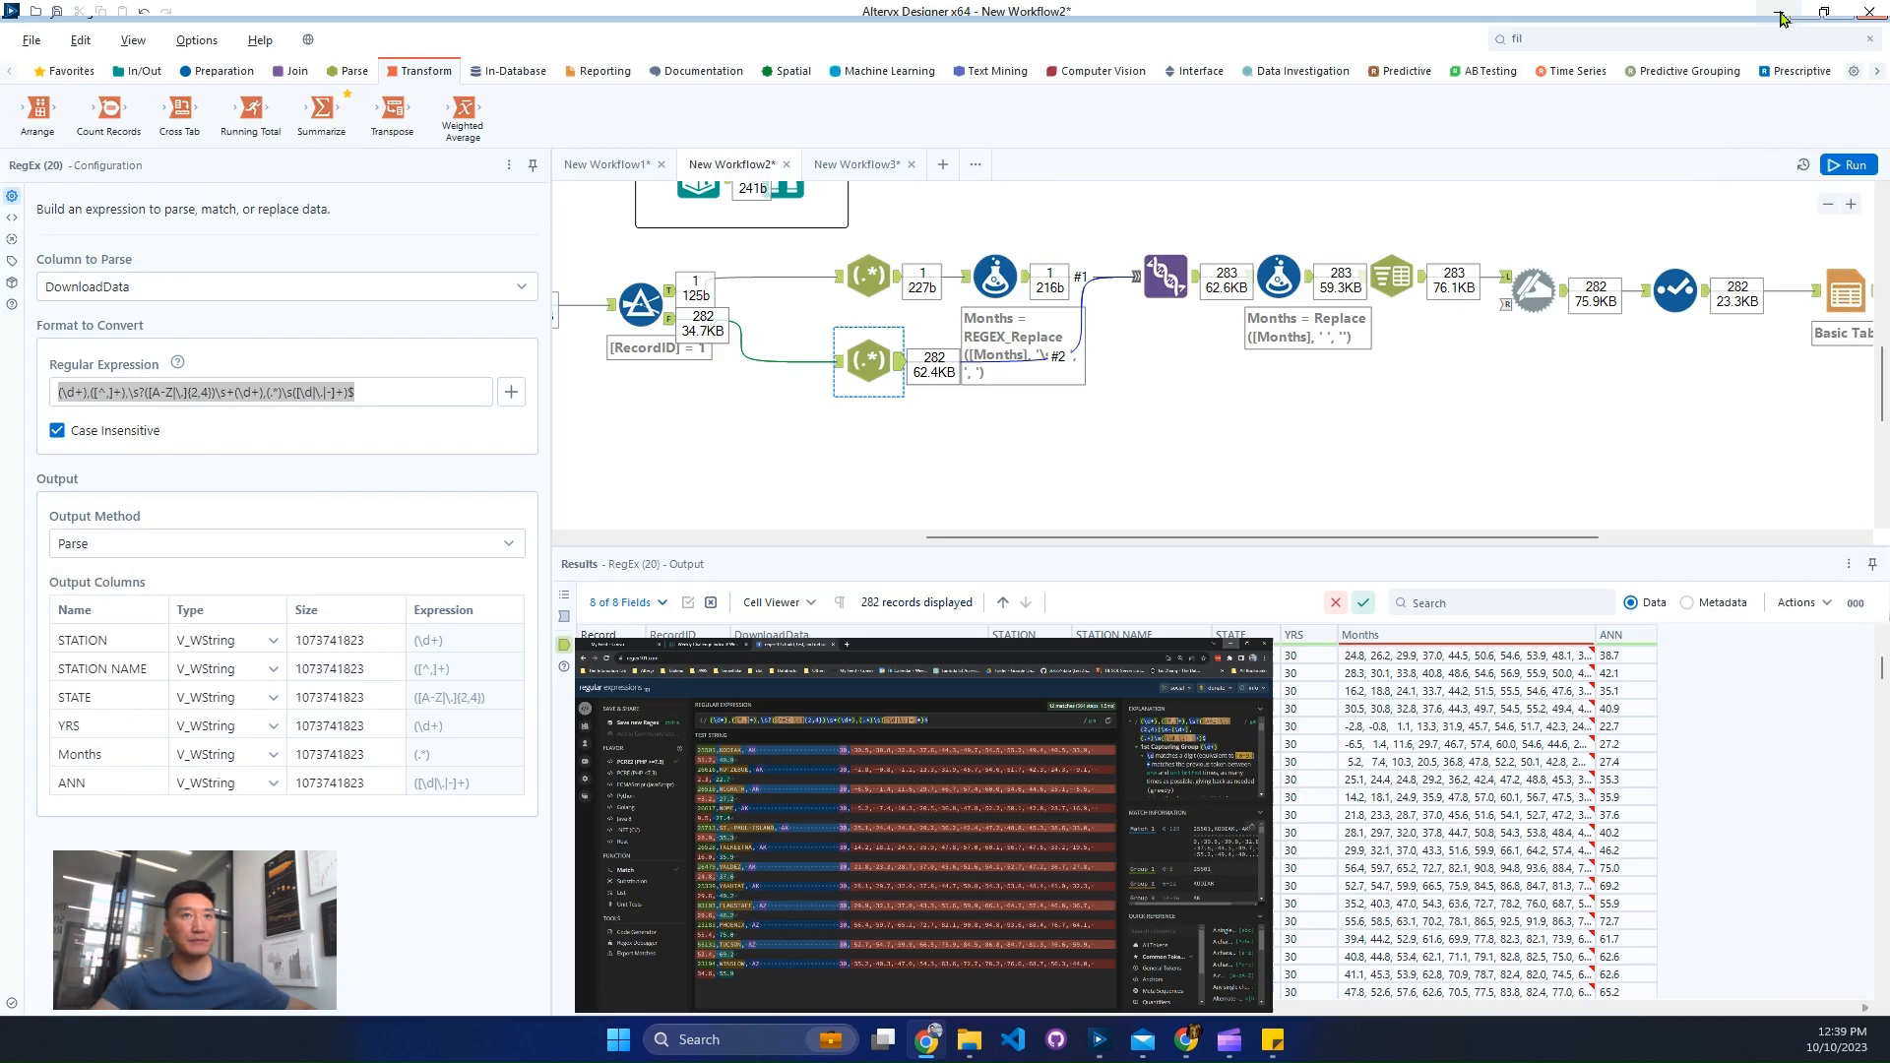
Step: Return to Alteryx Designer and examine the header branch's RegEx output and the formula that comma-separates its Months values
left_click(1776, 14)
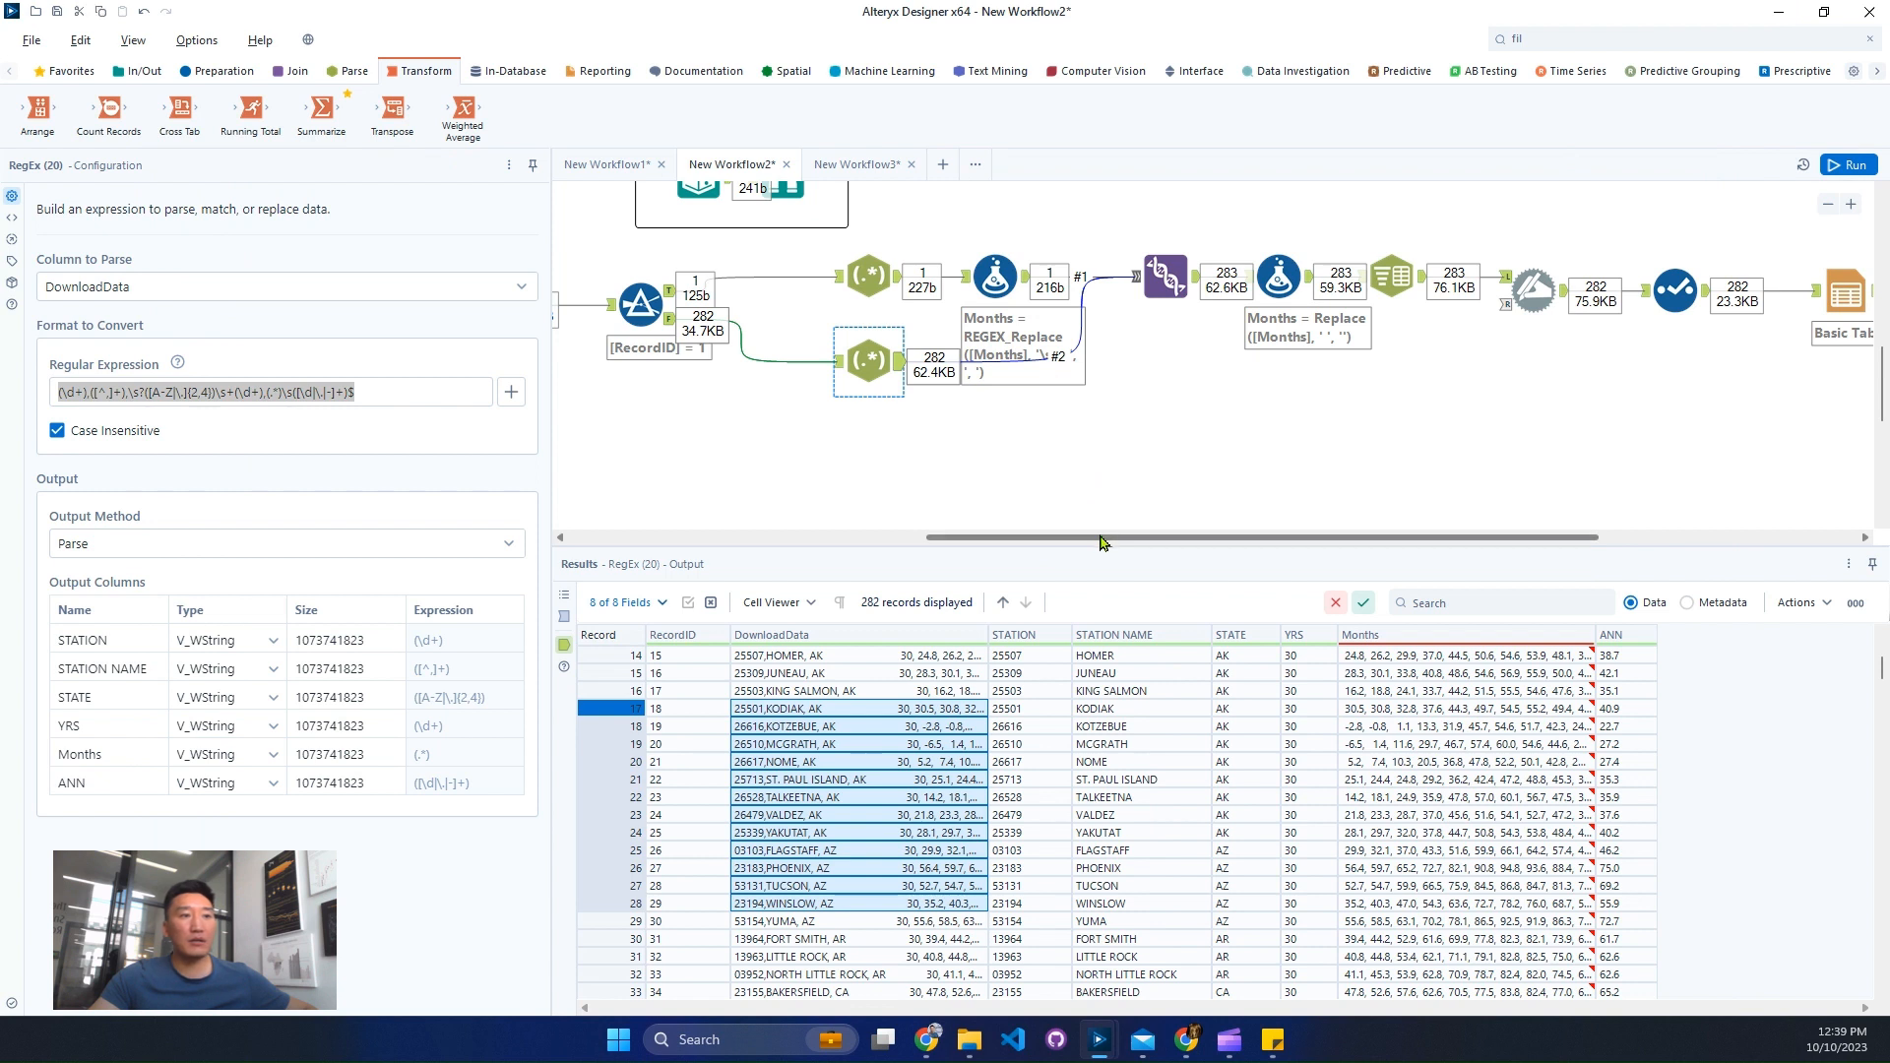
left_click_drag(1100, 538, 1213, 547)
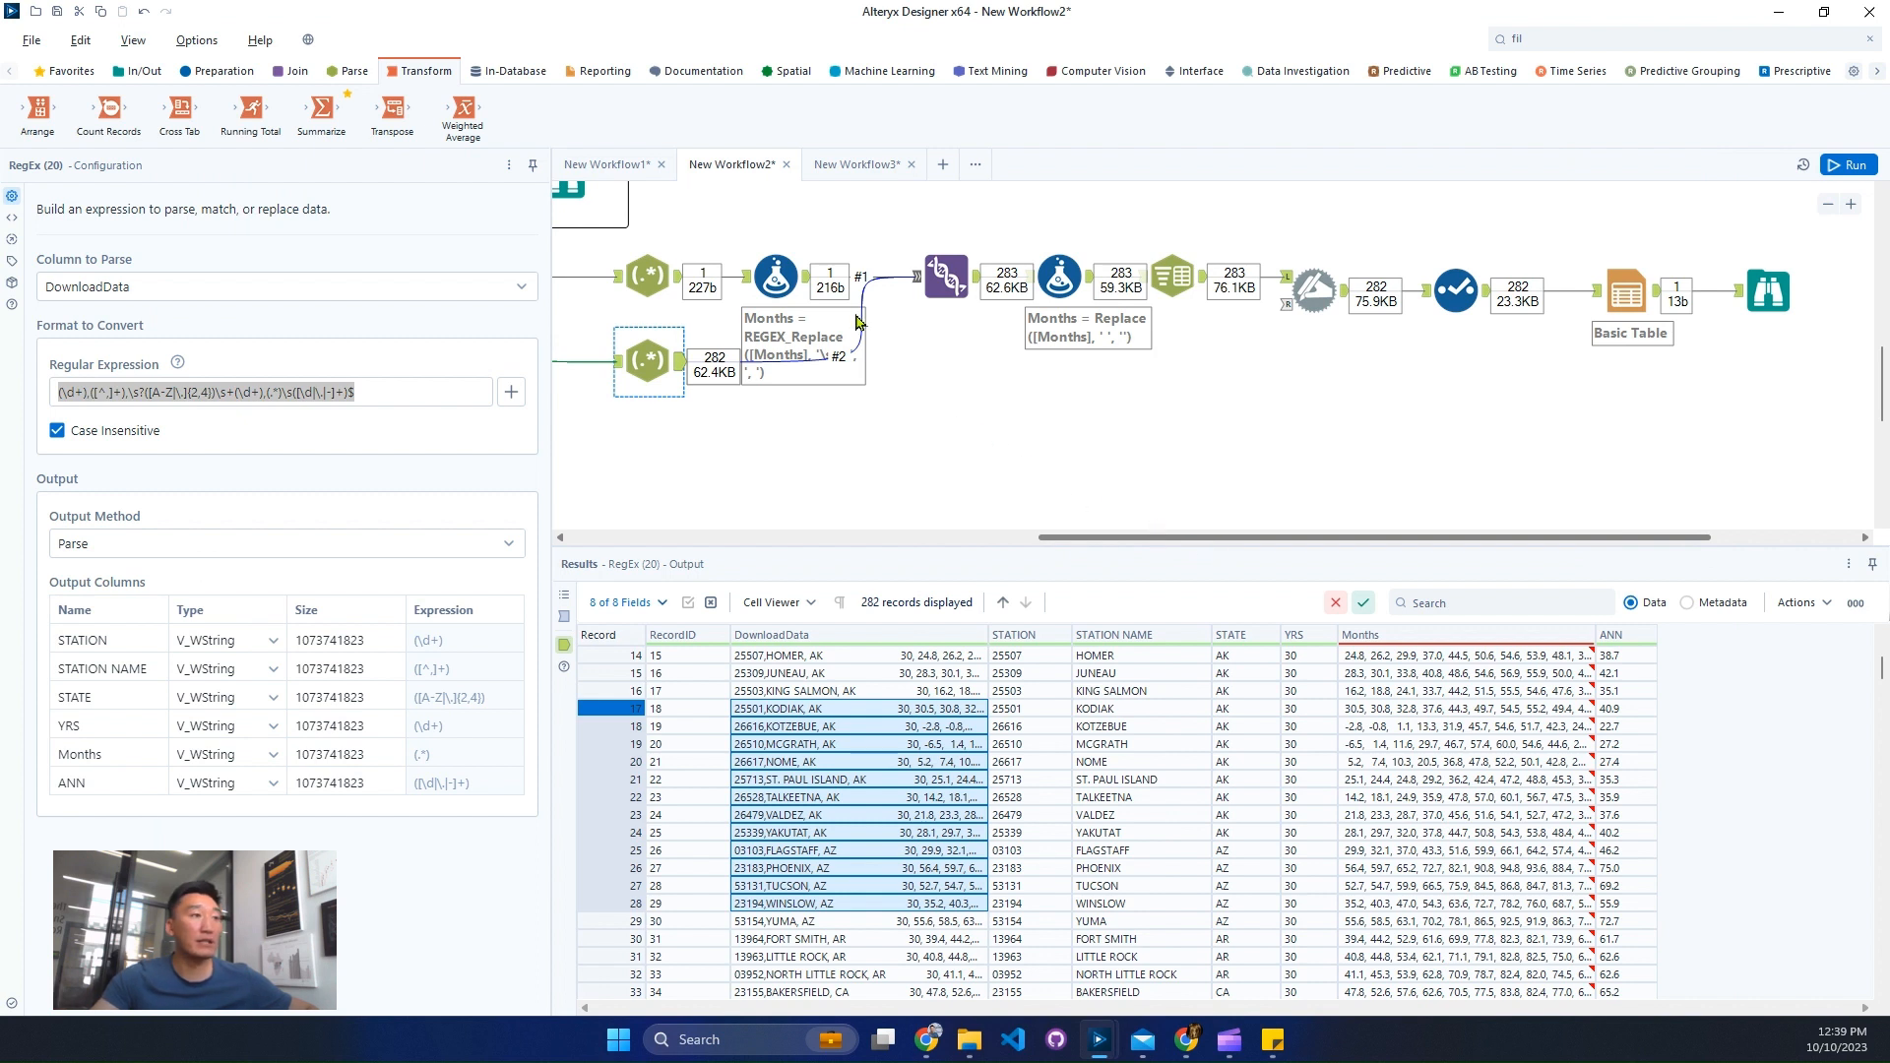
left_click(811, 293)
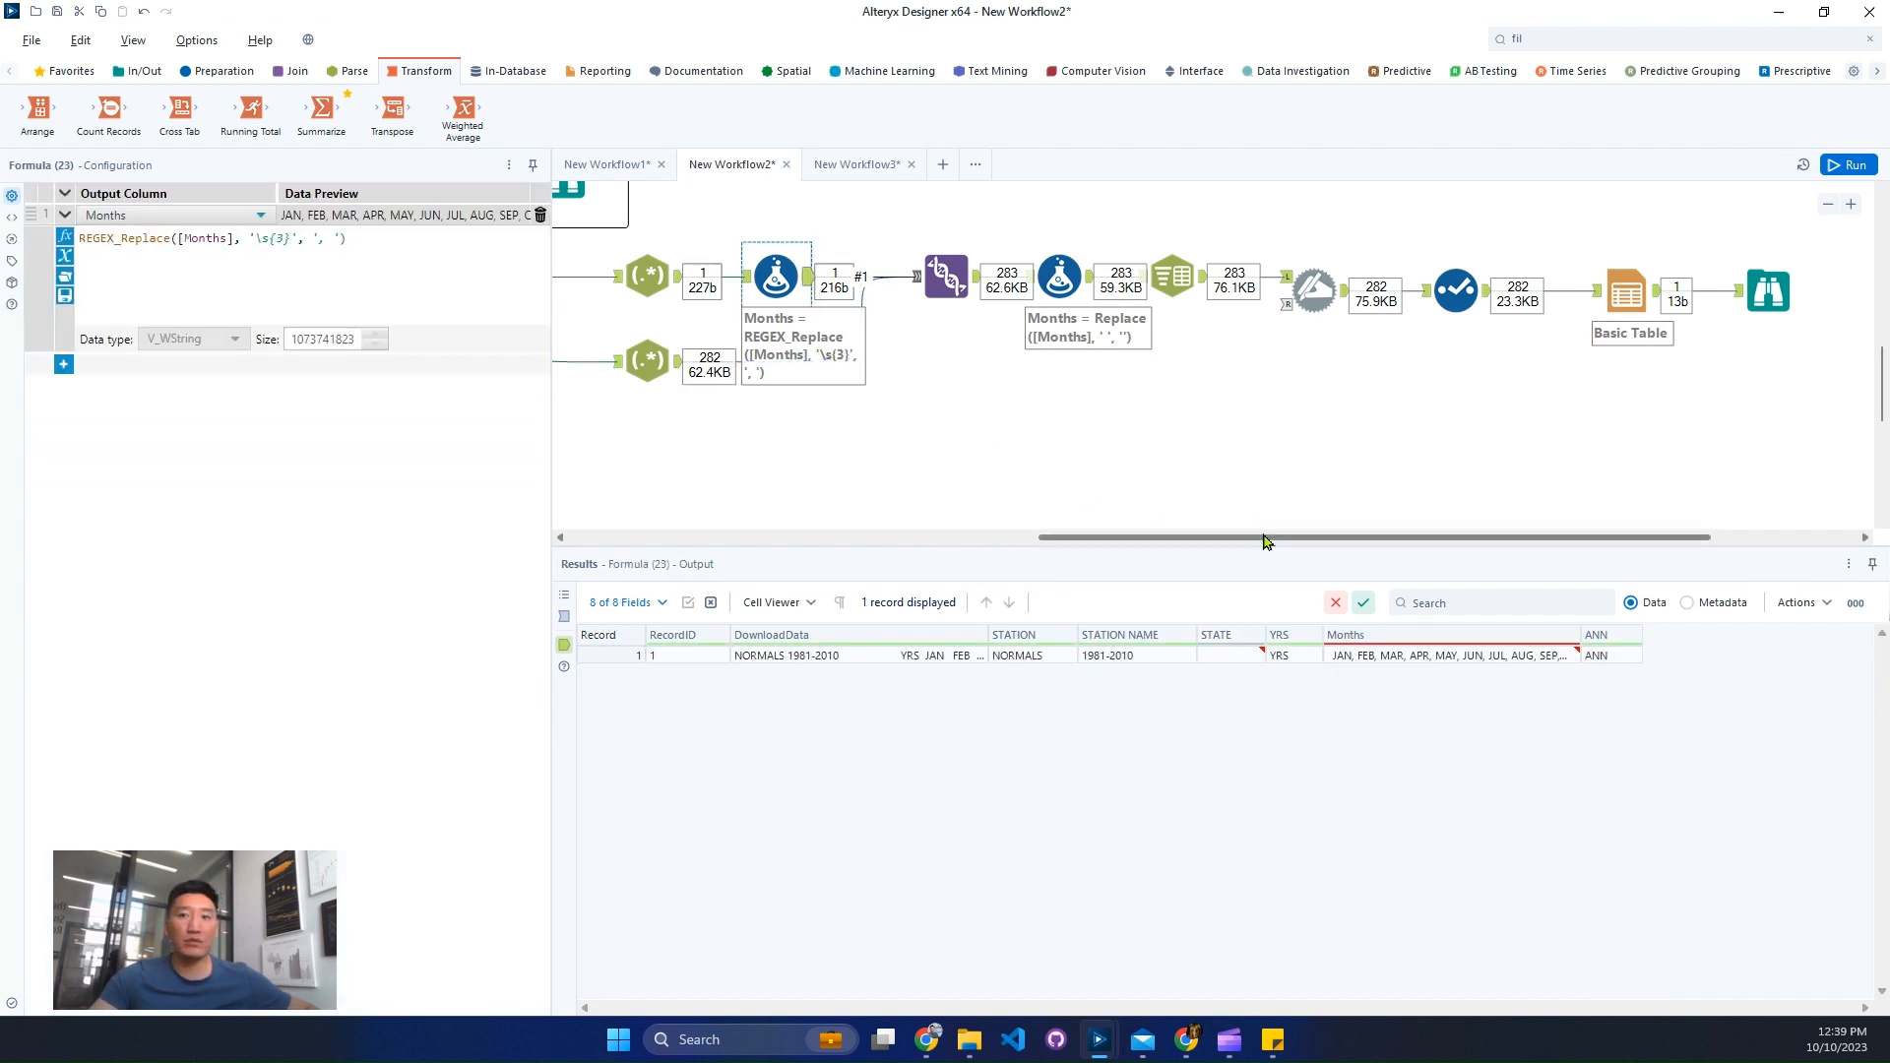
left_click_drag(1266, 537, 1218, 540)
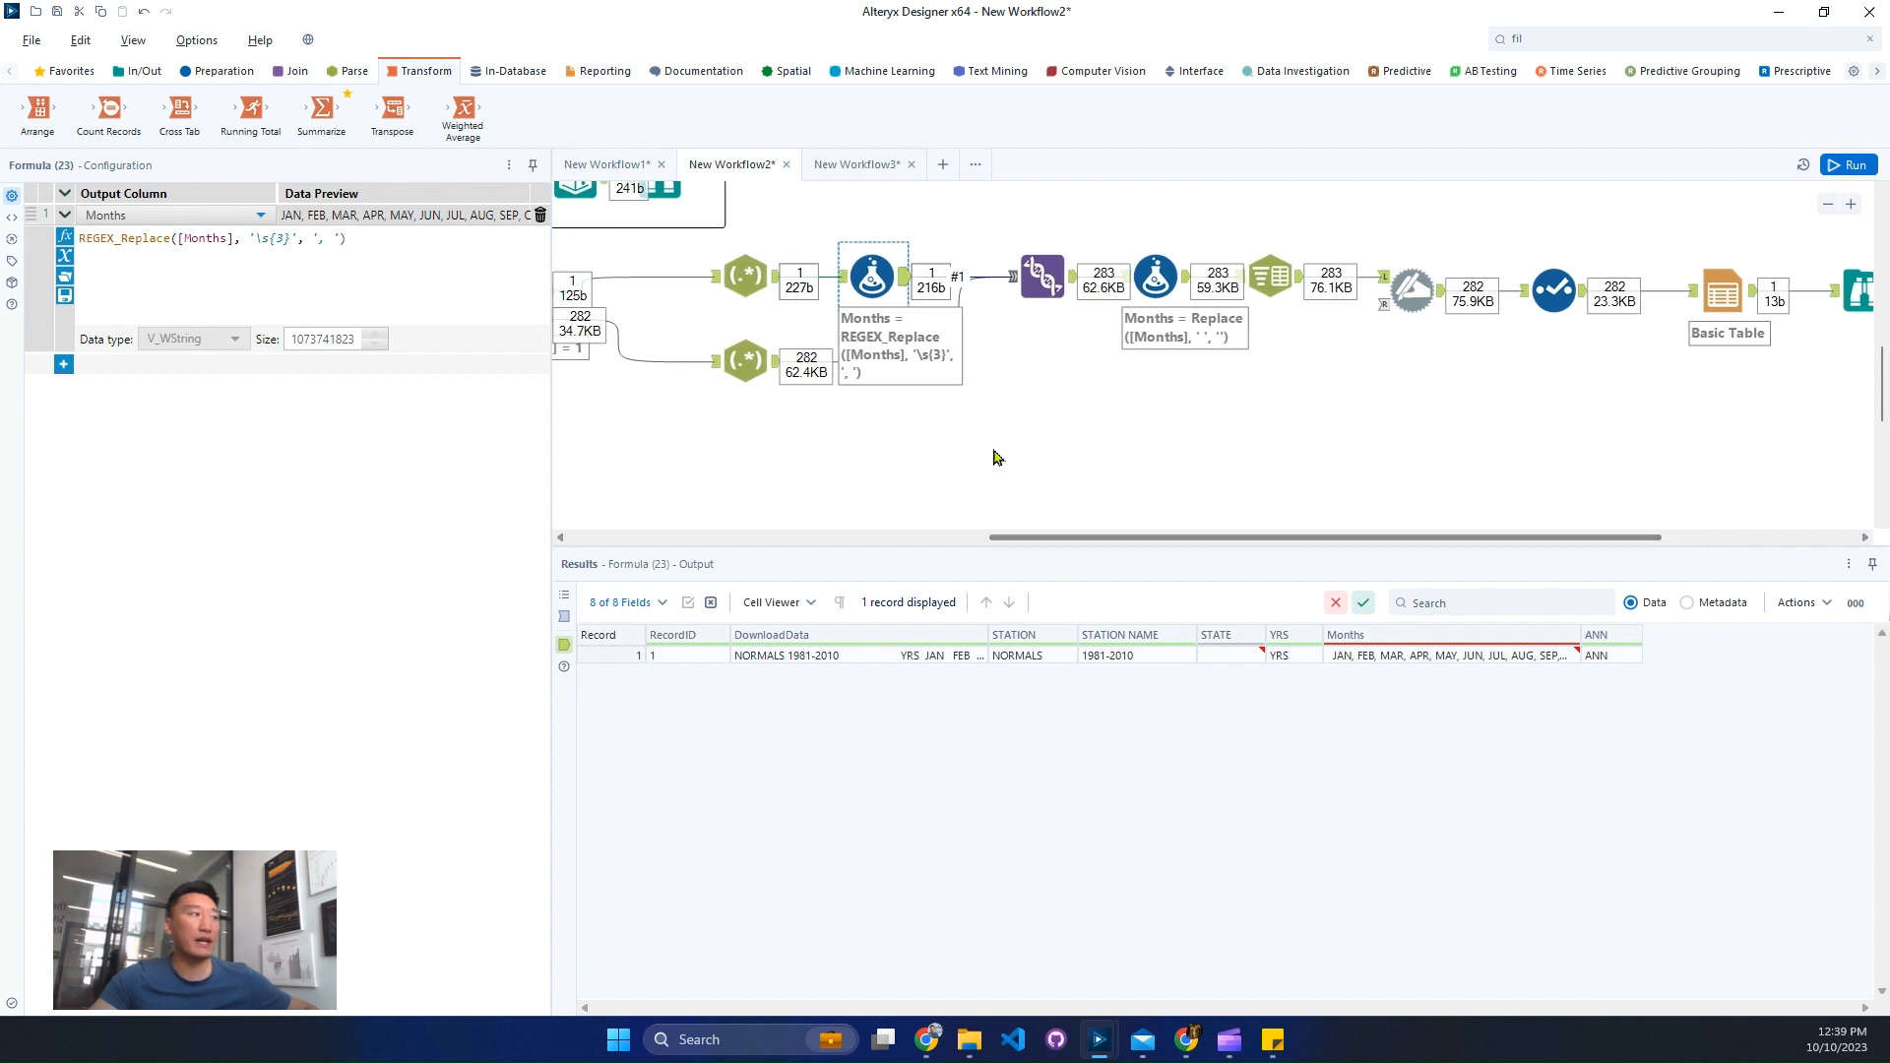
left_click(775, 285)
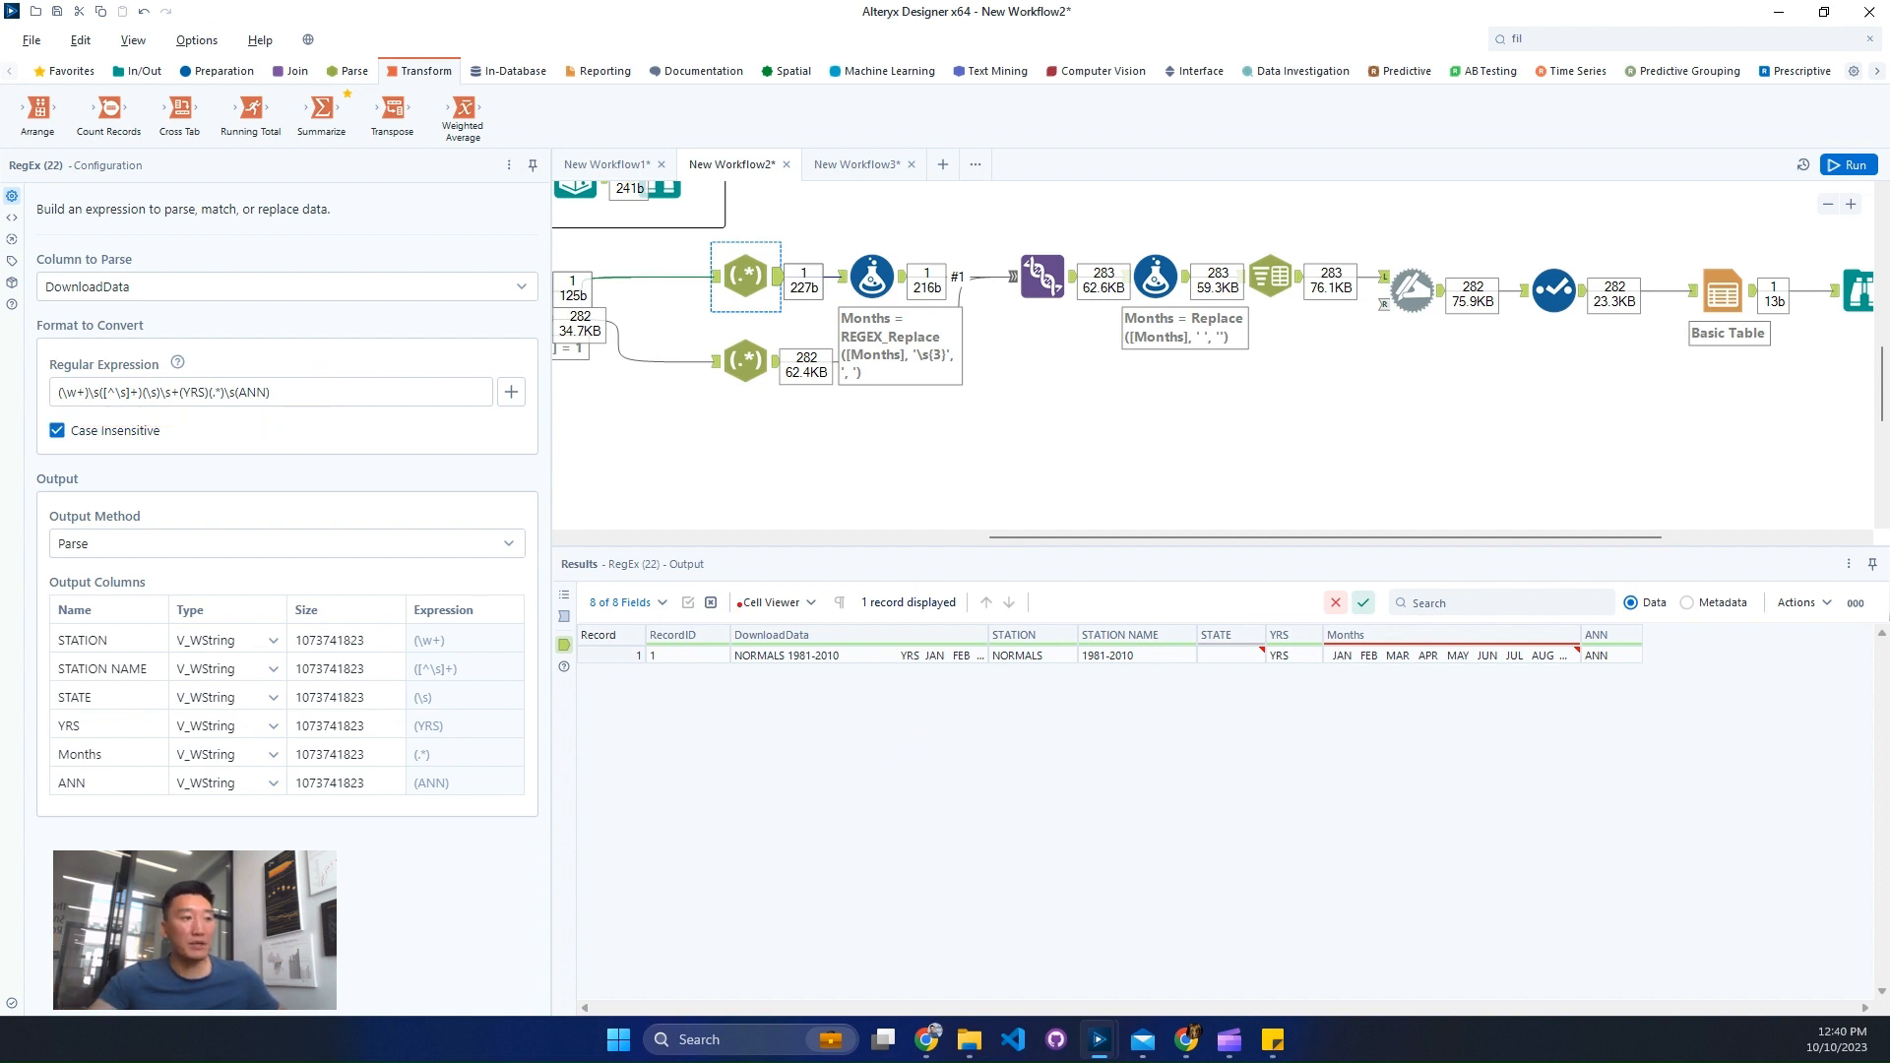
mouse_move(980, 615)
left_mouse_down()
mouse_move(1575, 650)
mouse_move(1654, 664)
mouse_move(1657, 699)
left_mouse_up()
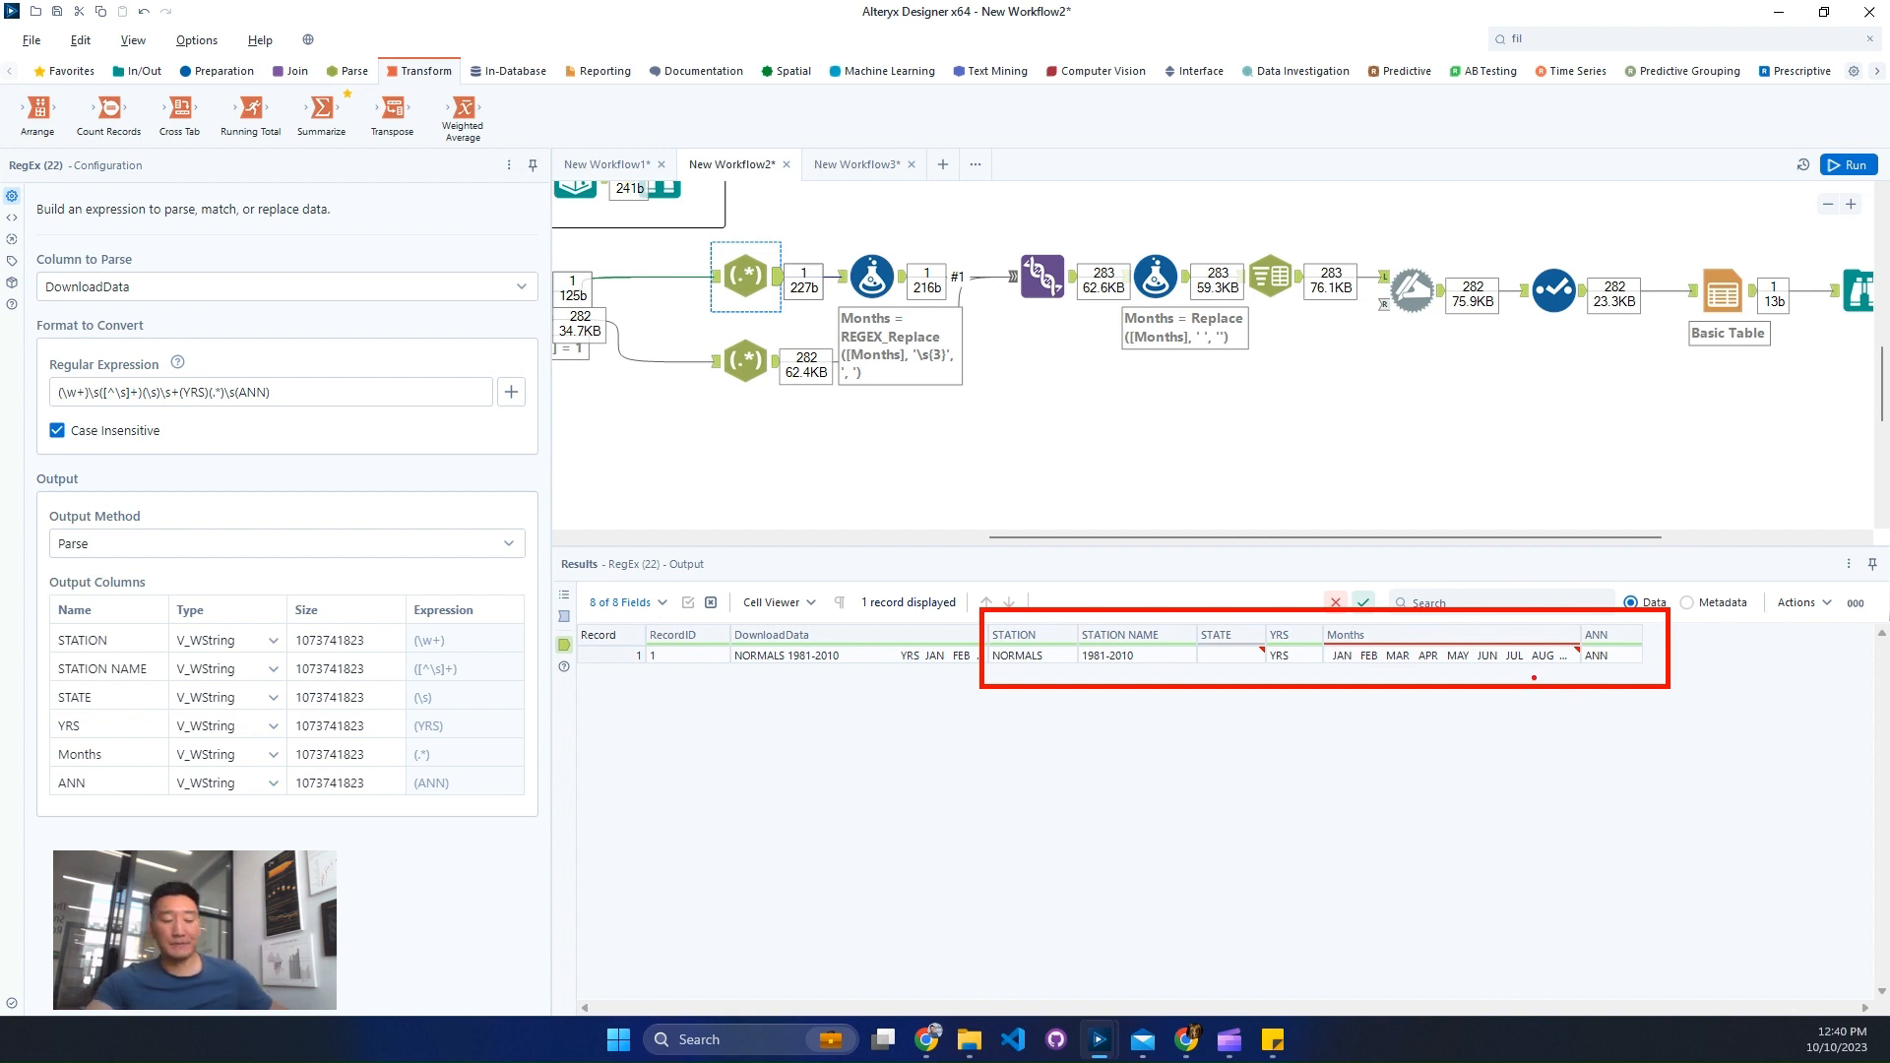
key("Escape")
left_click(879, 278)
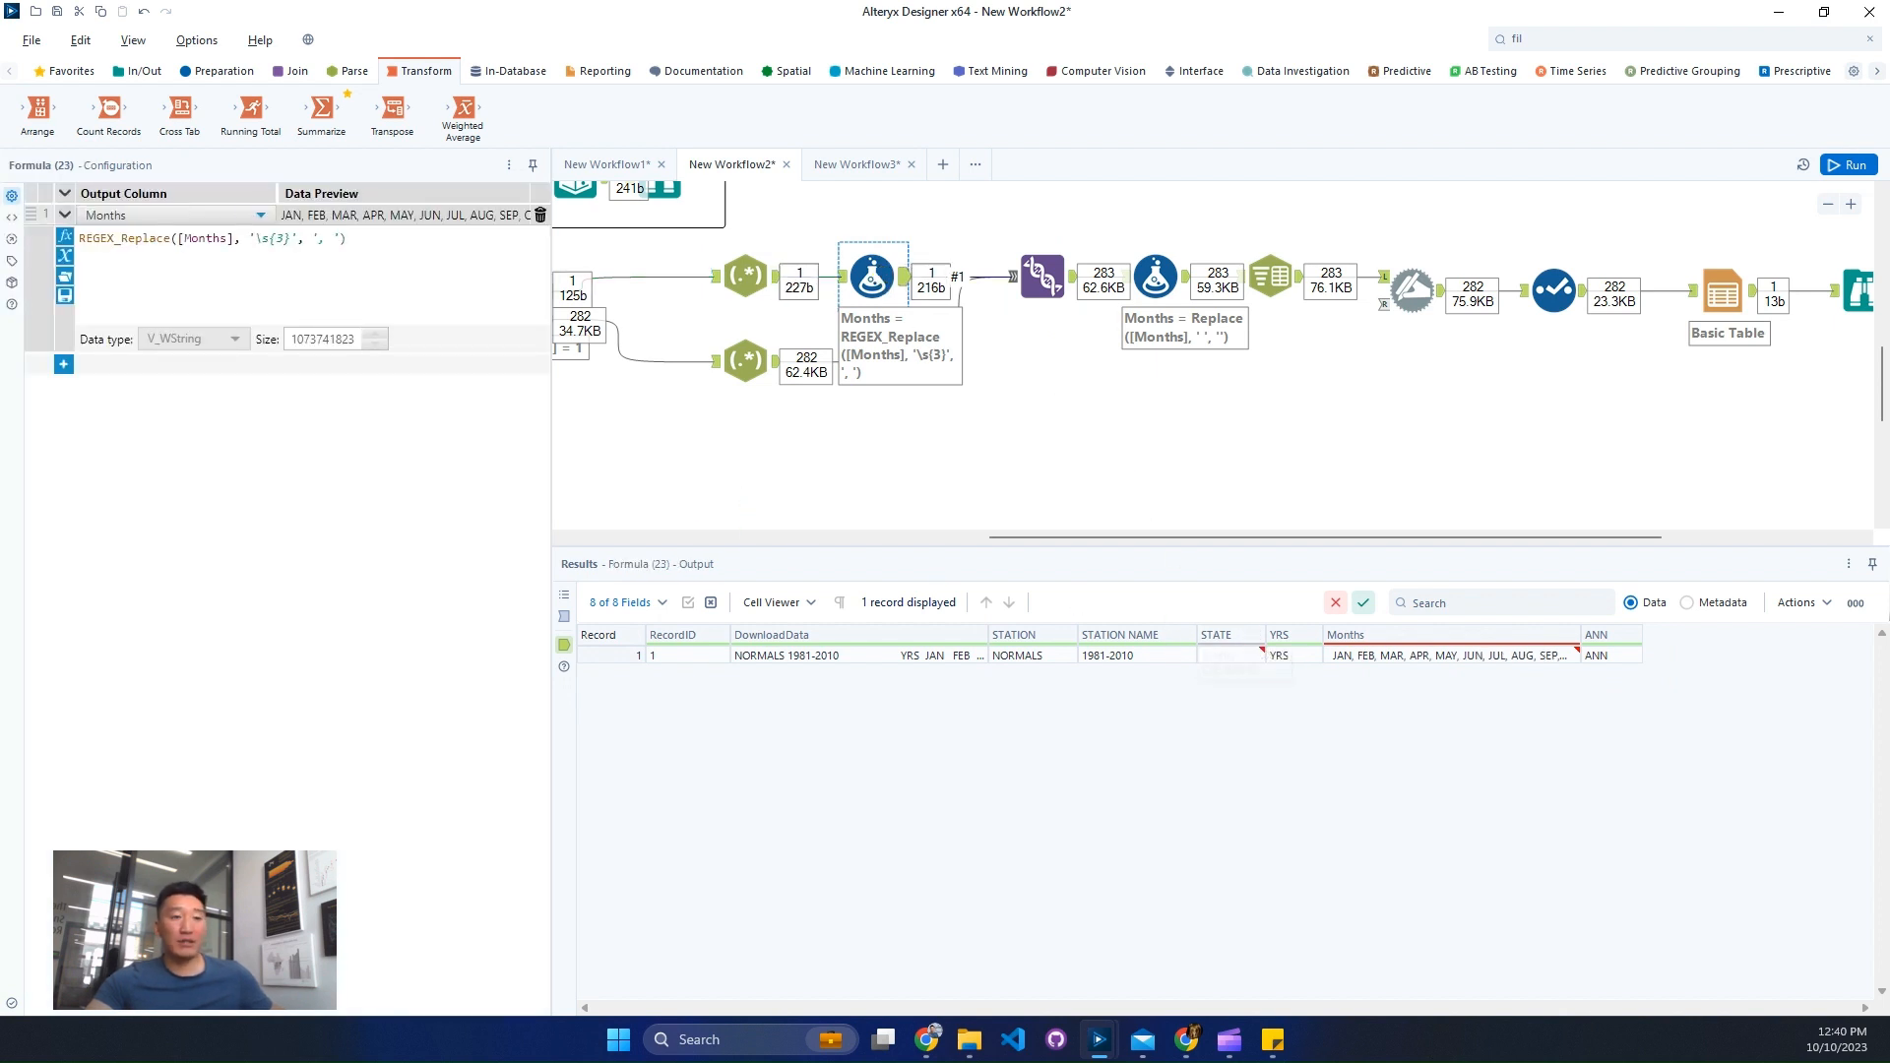
left_click_drag(1346, 643, 1367, 676)
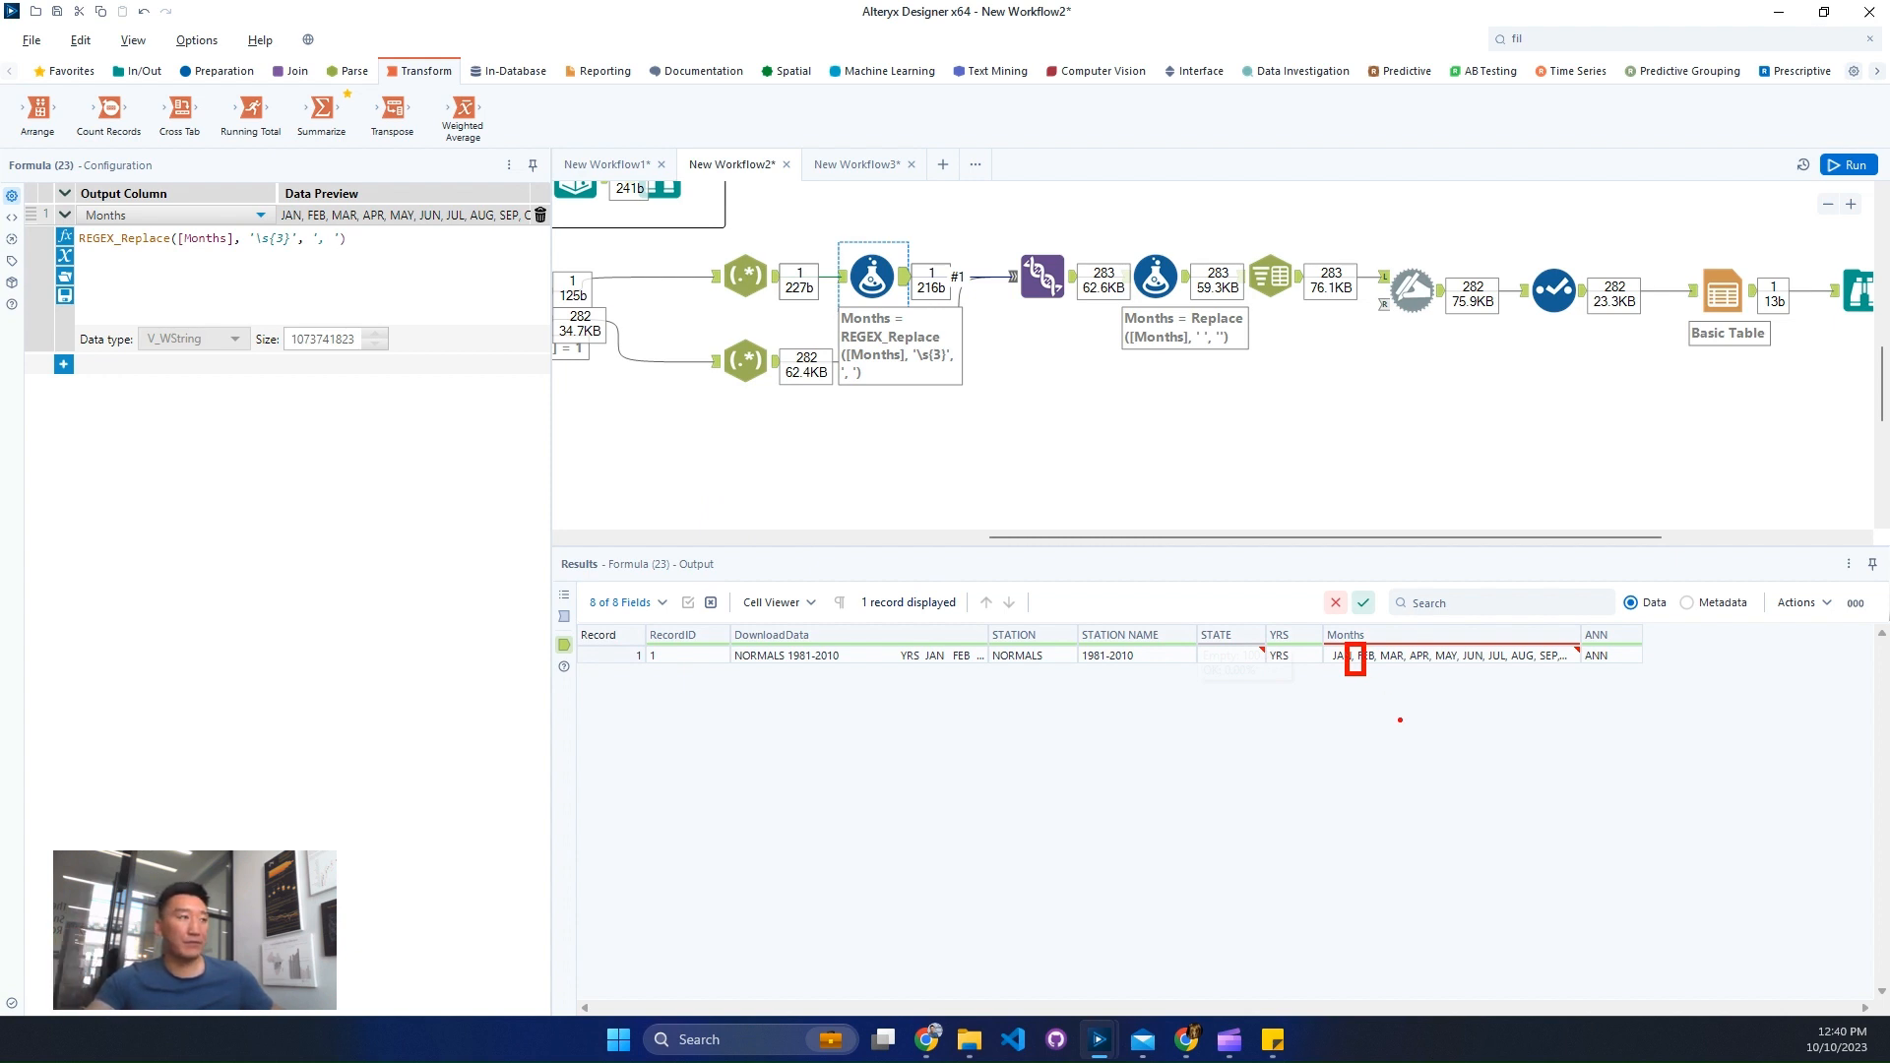
key("Escape")
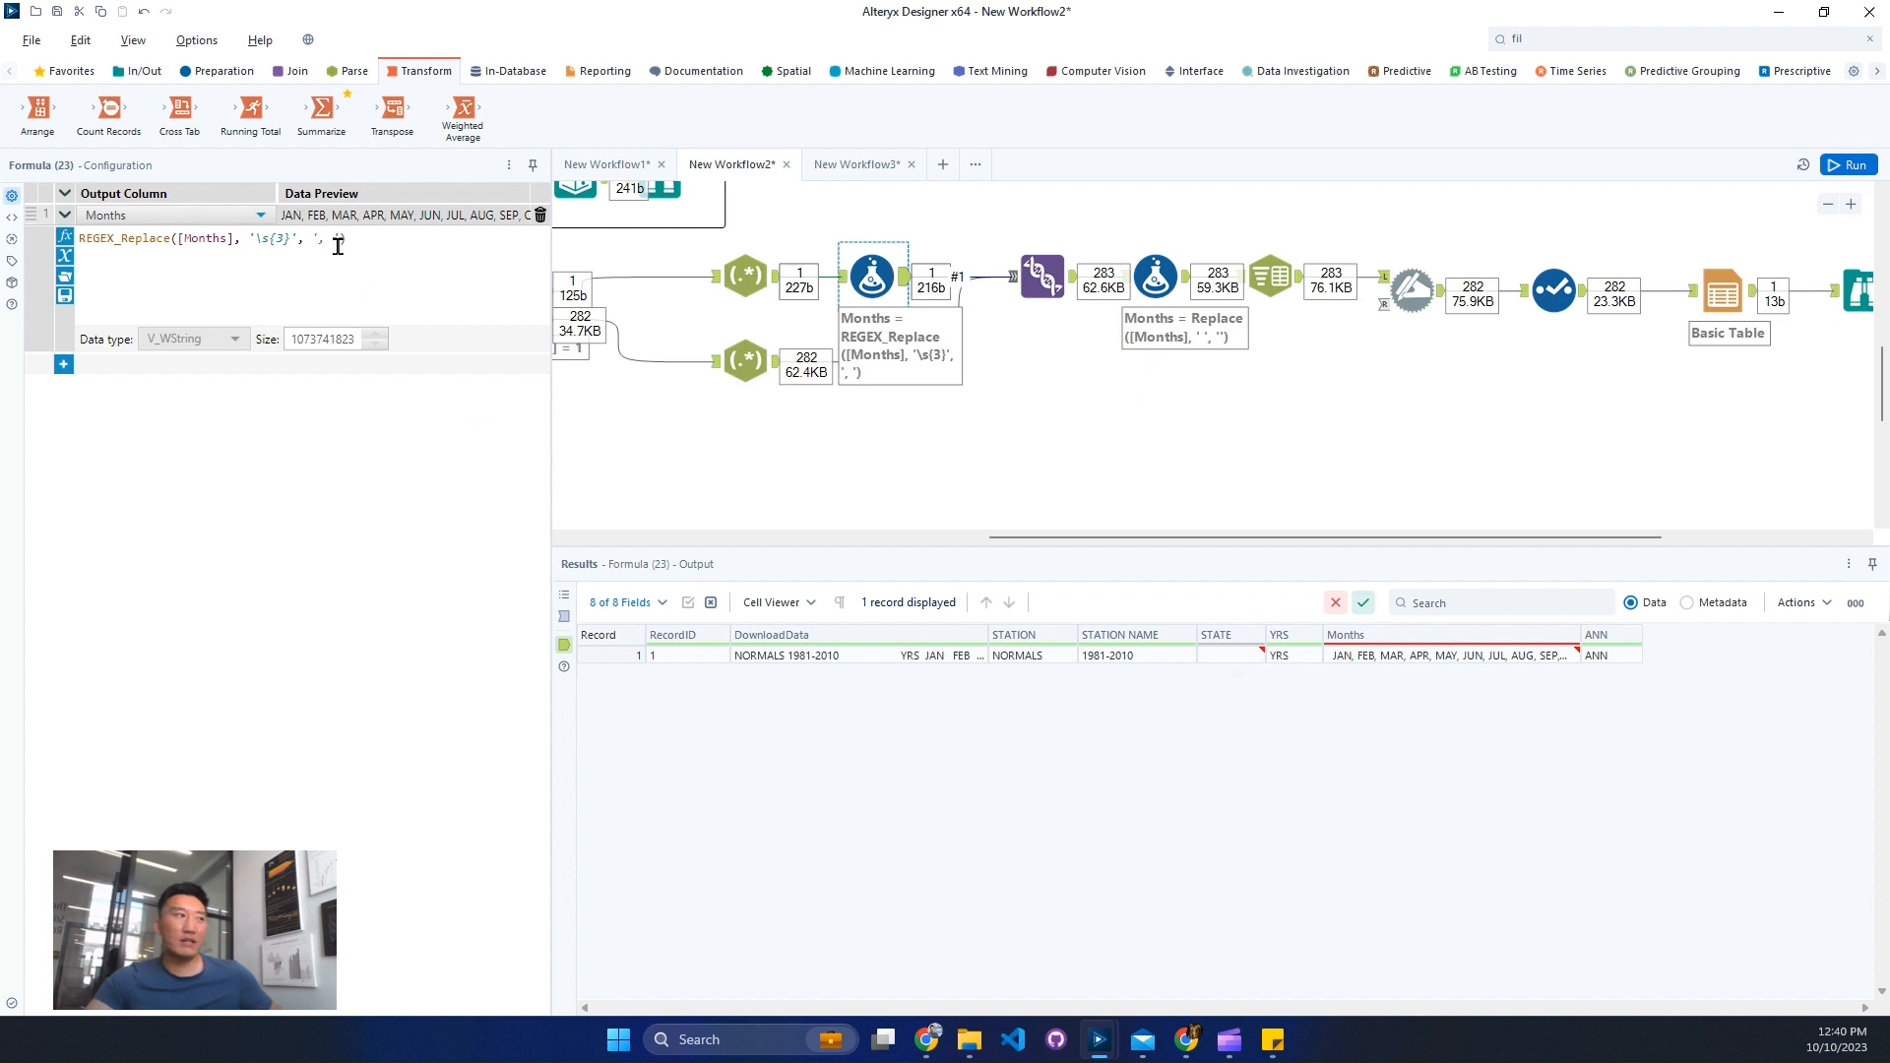
Step: Examine the Union's first two records, the output of the Months Replace formula, and the 12-column Text To Columns split
left_click(1069, 295)
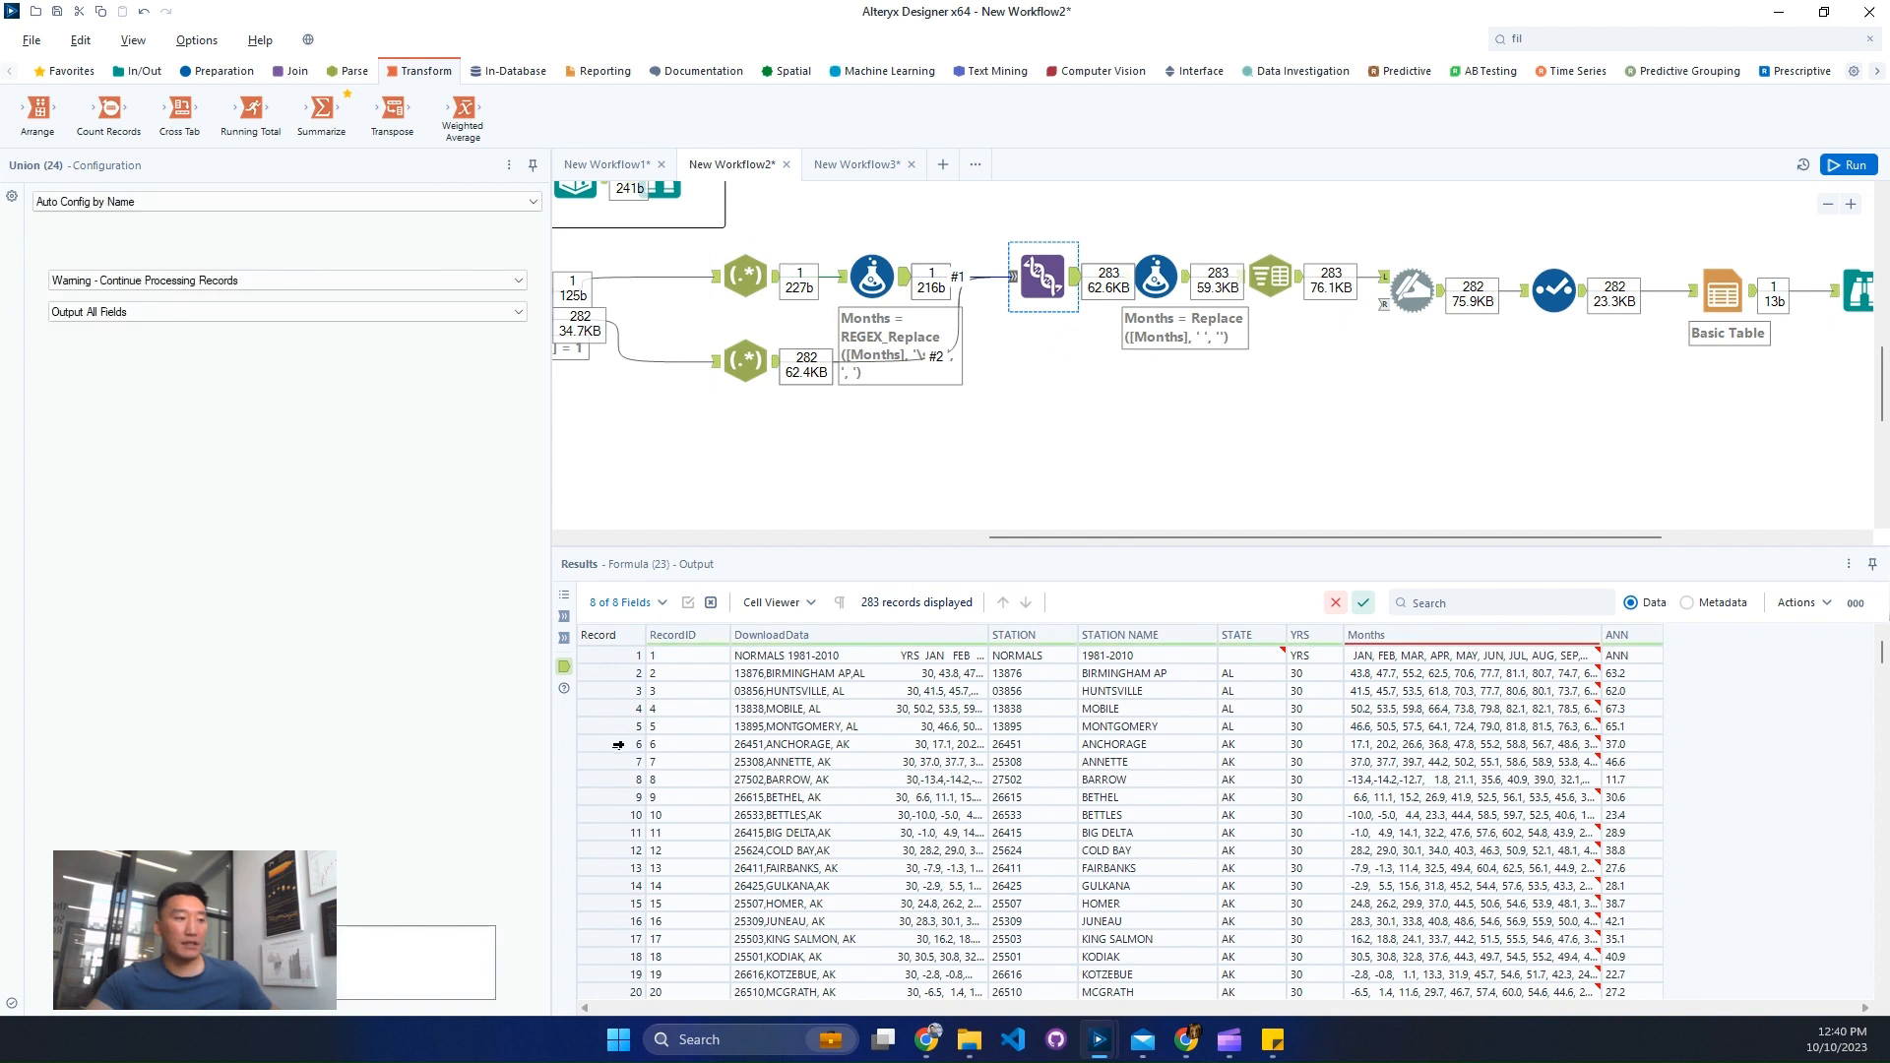
left_click_drag(618, 656, 618, 675)
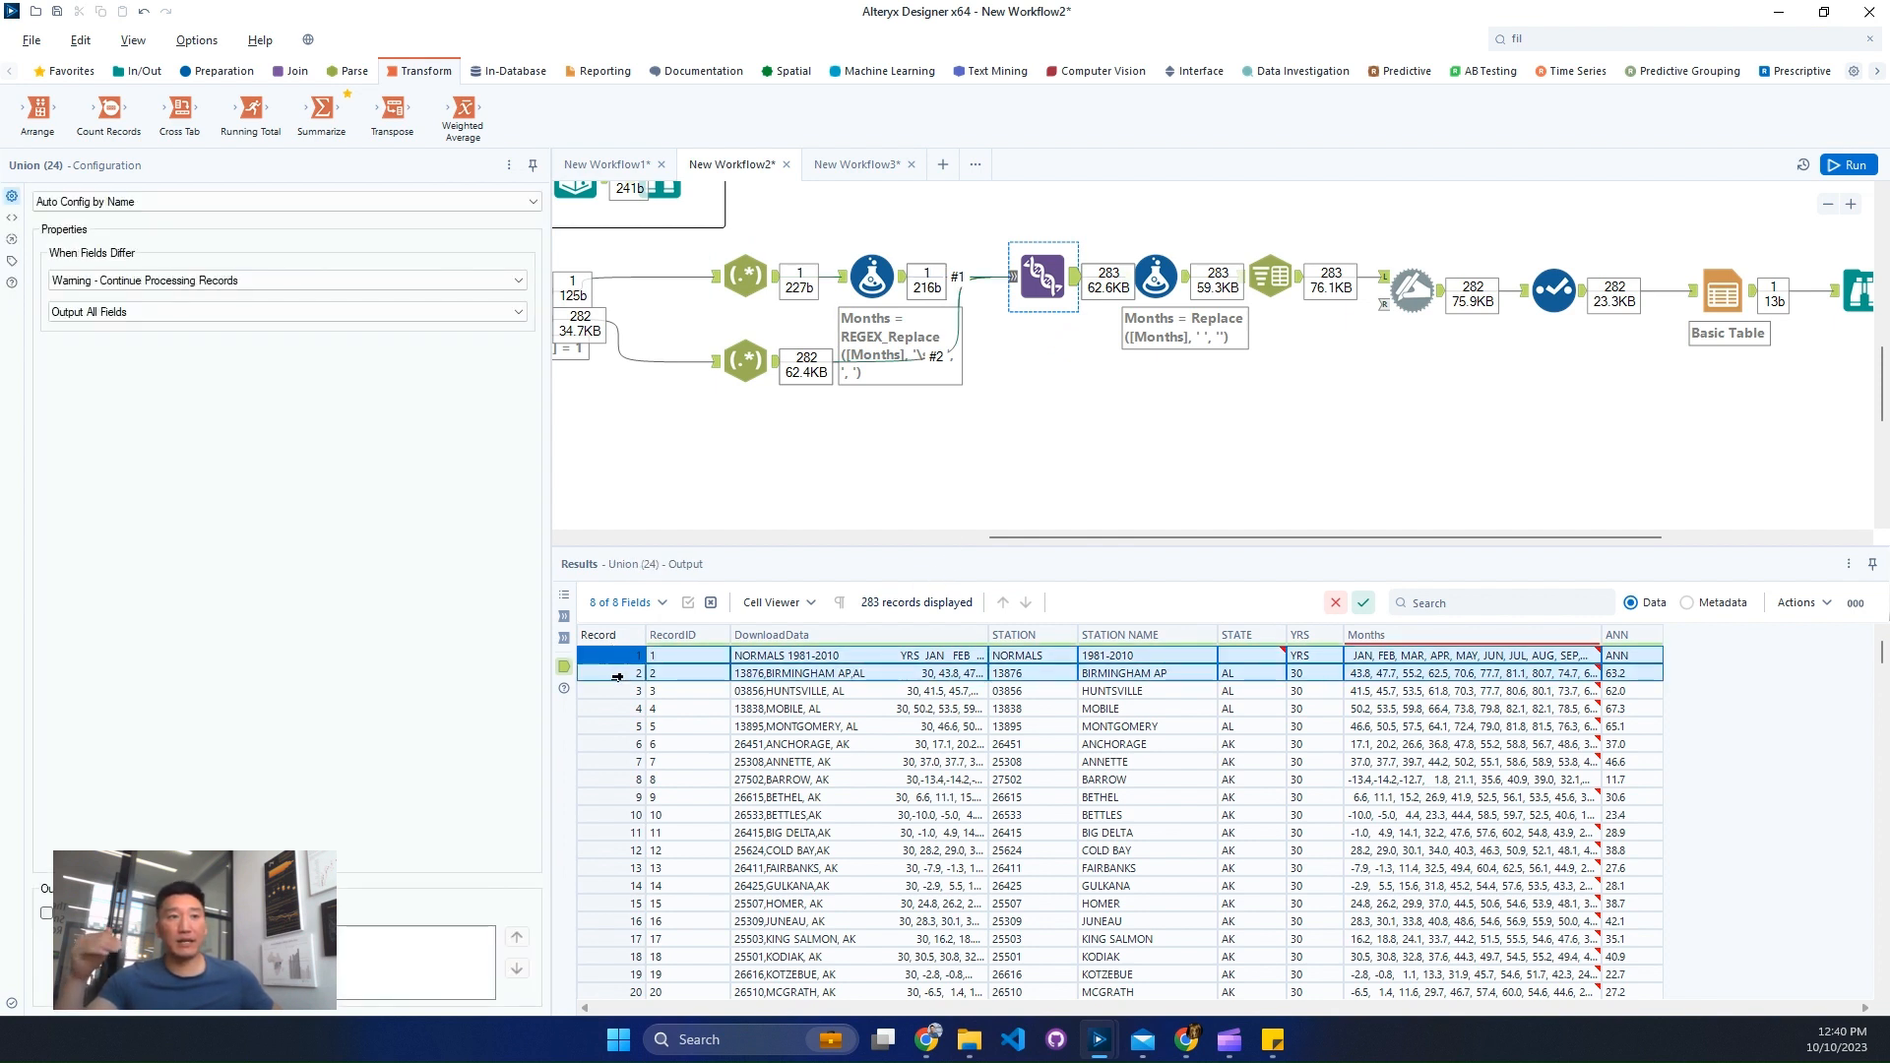
left_click(1179, 279)
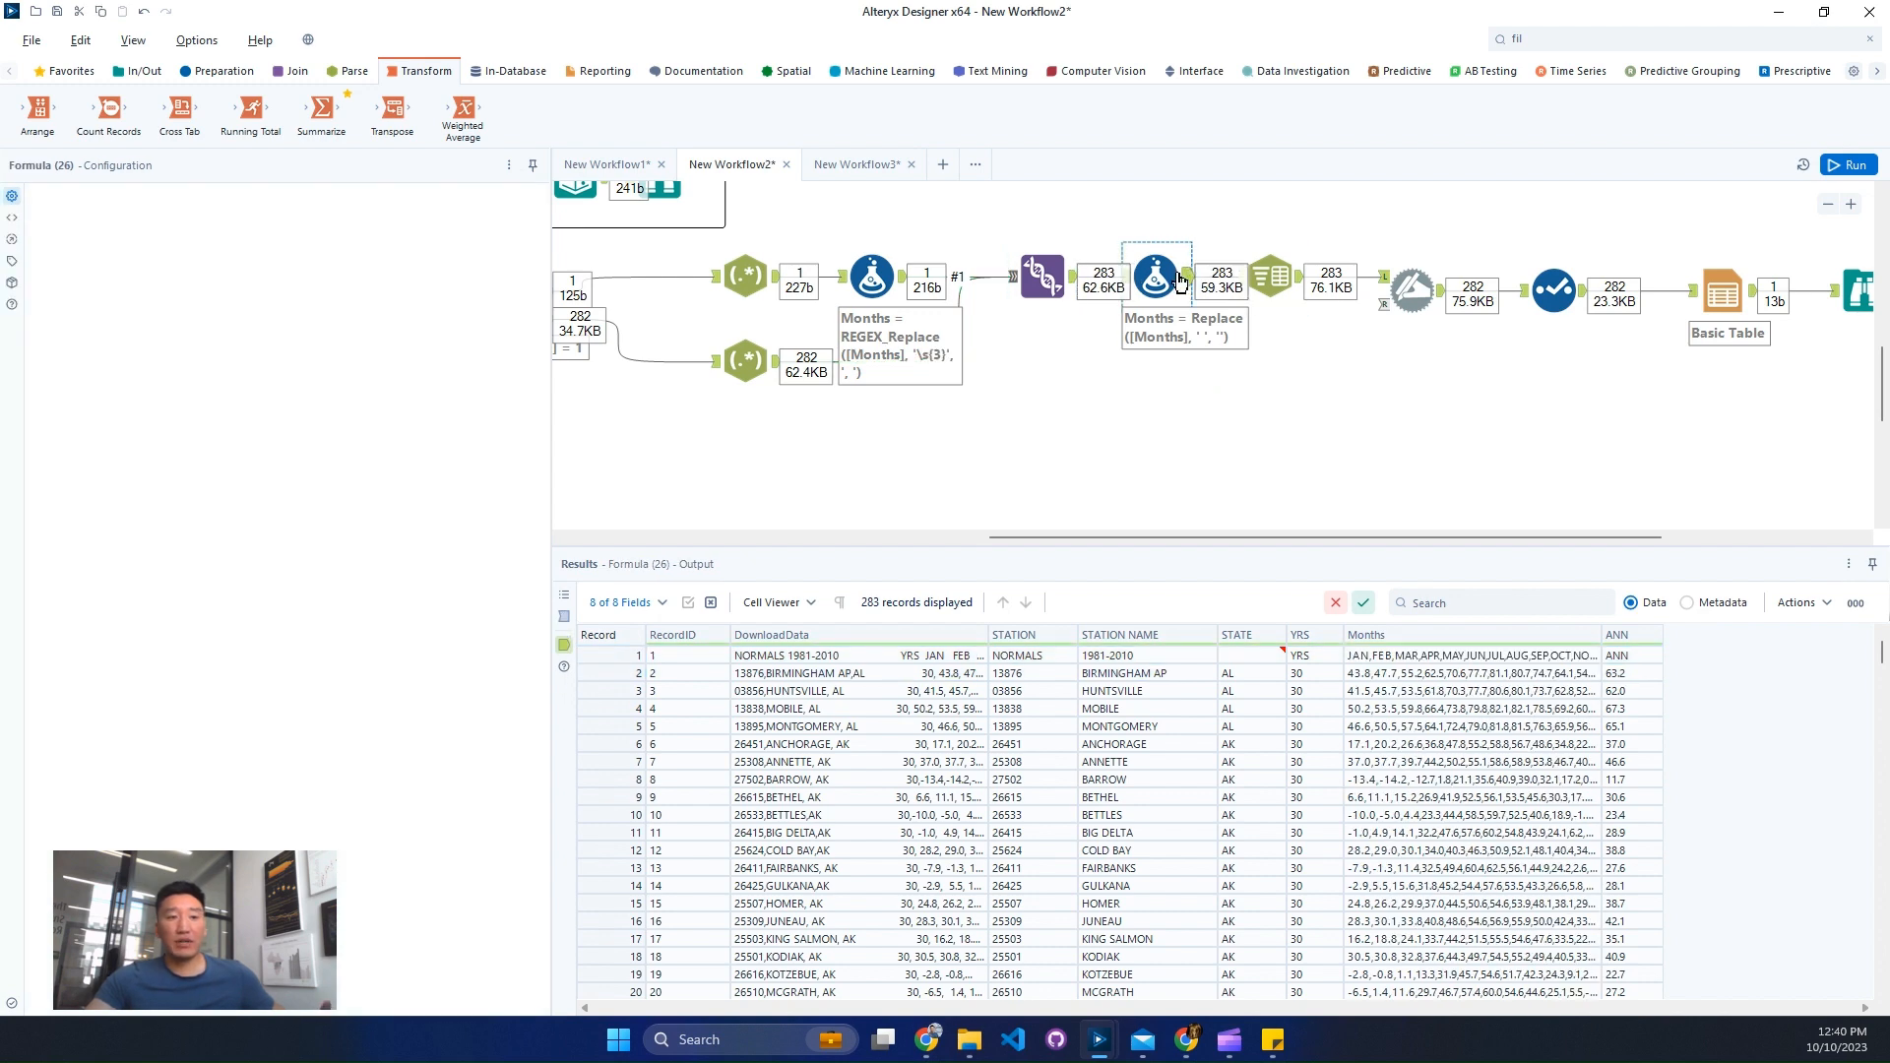
left_click(1273, 279)
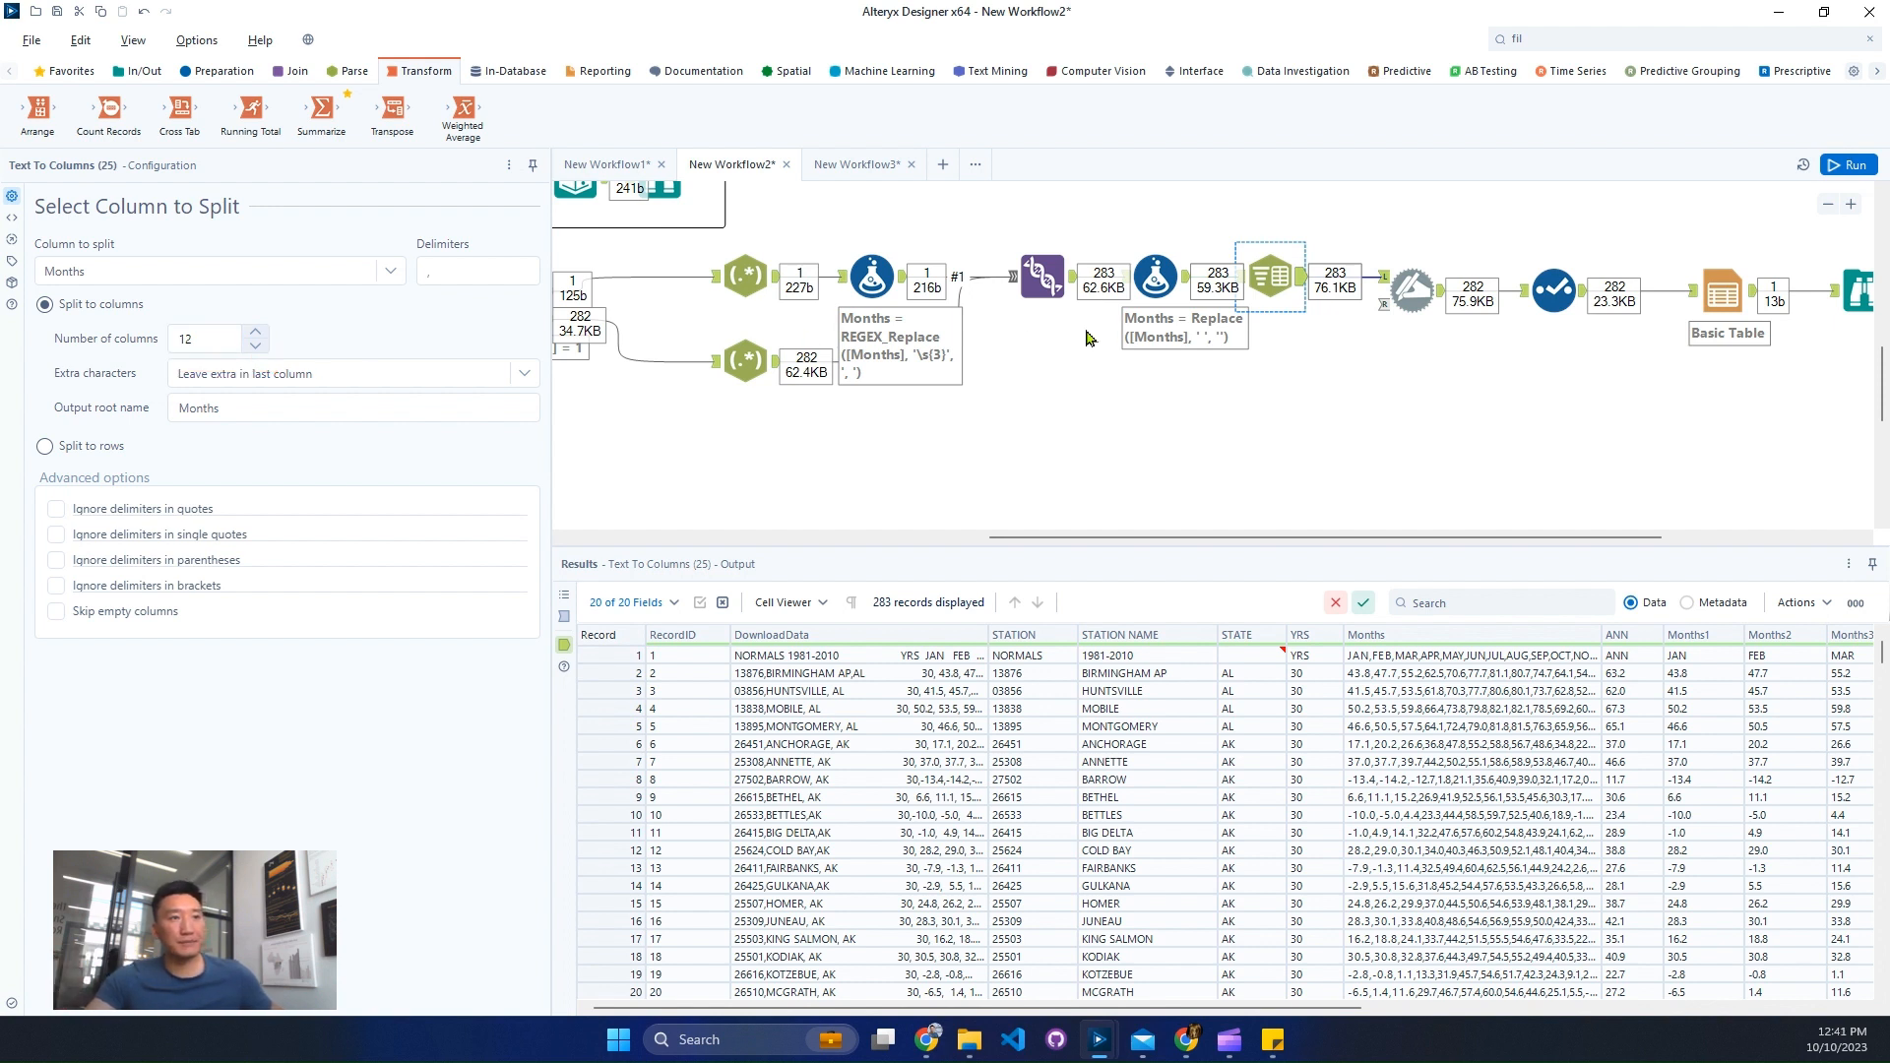
Step: Examine the Dynamic Rename tool's field list and its output columns from JAN through DEC
left_click(1410, 287)
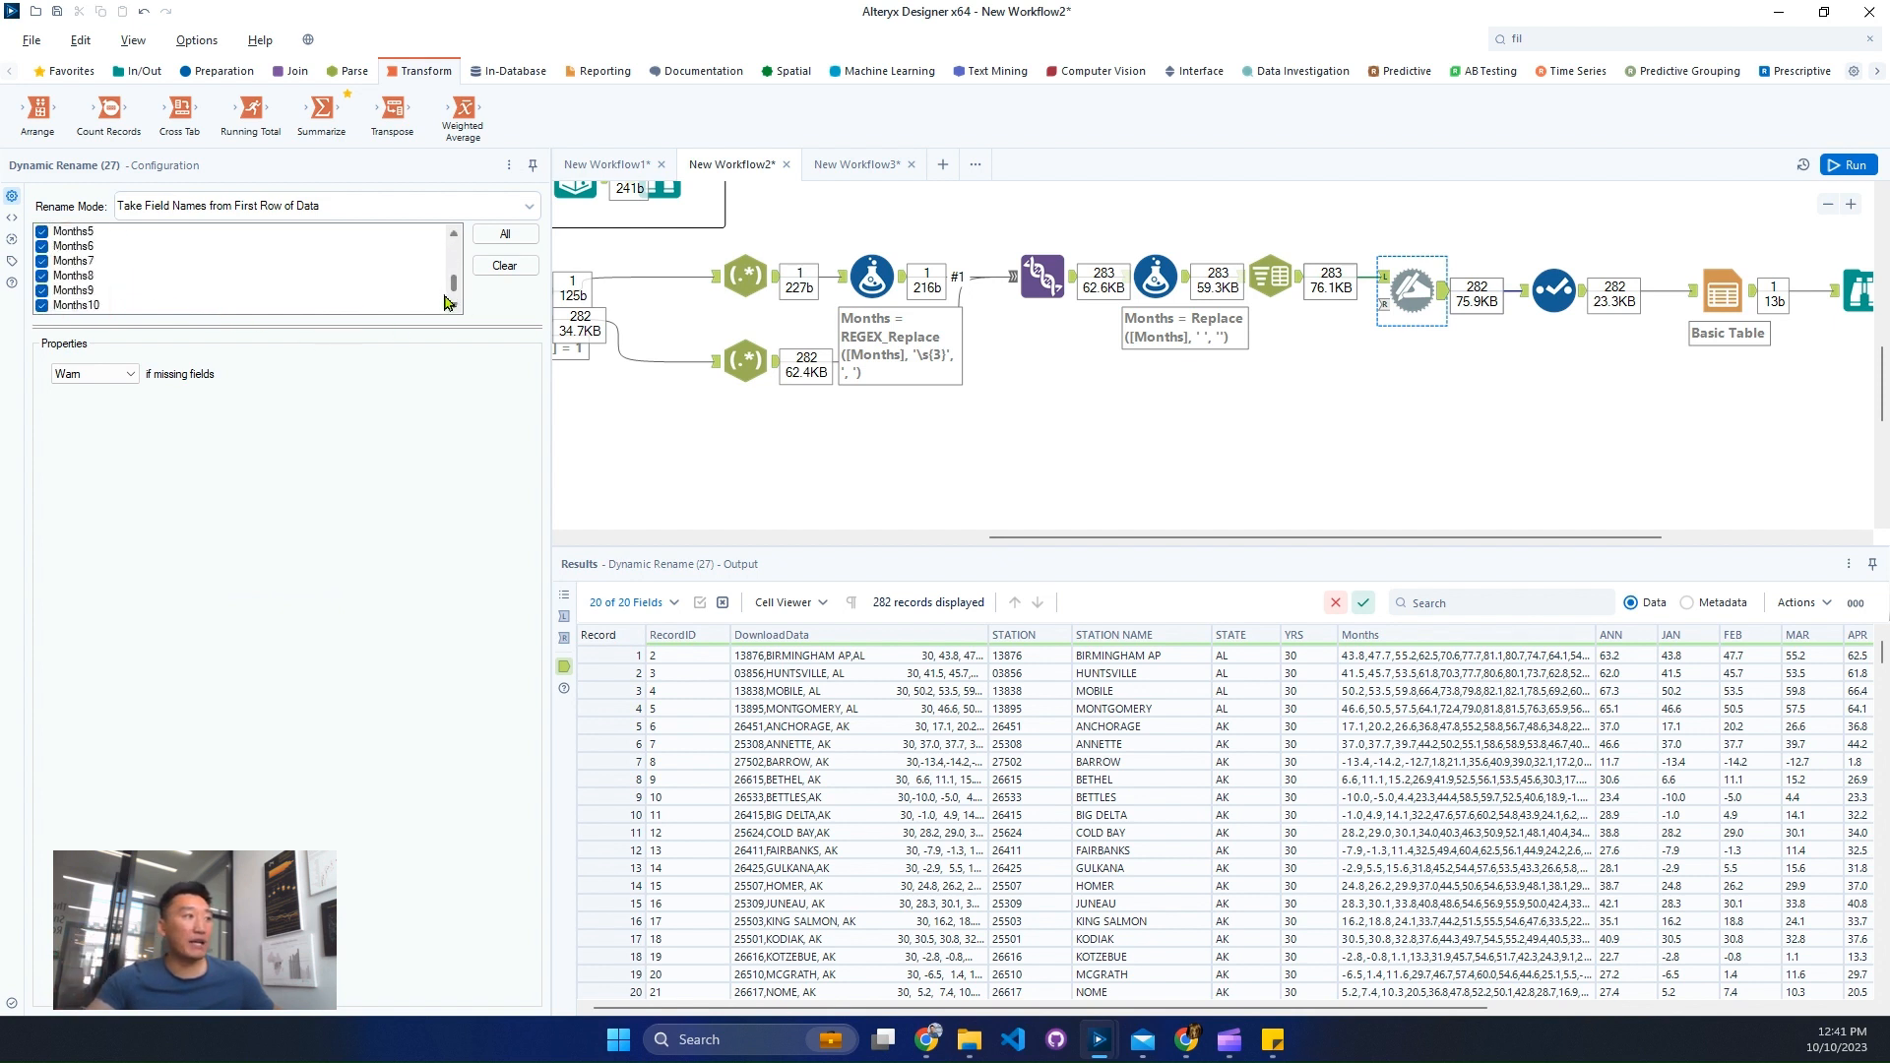
scroll(448, 296, "down", 8)
scroll(447, 296, "up", 1)
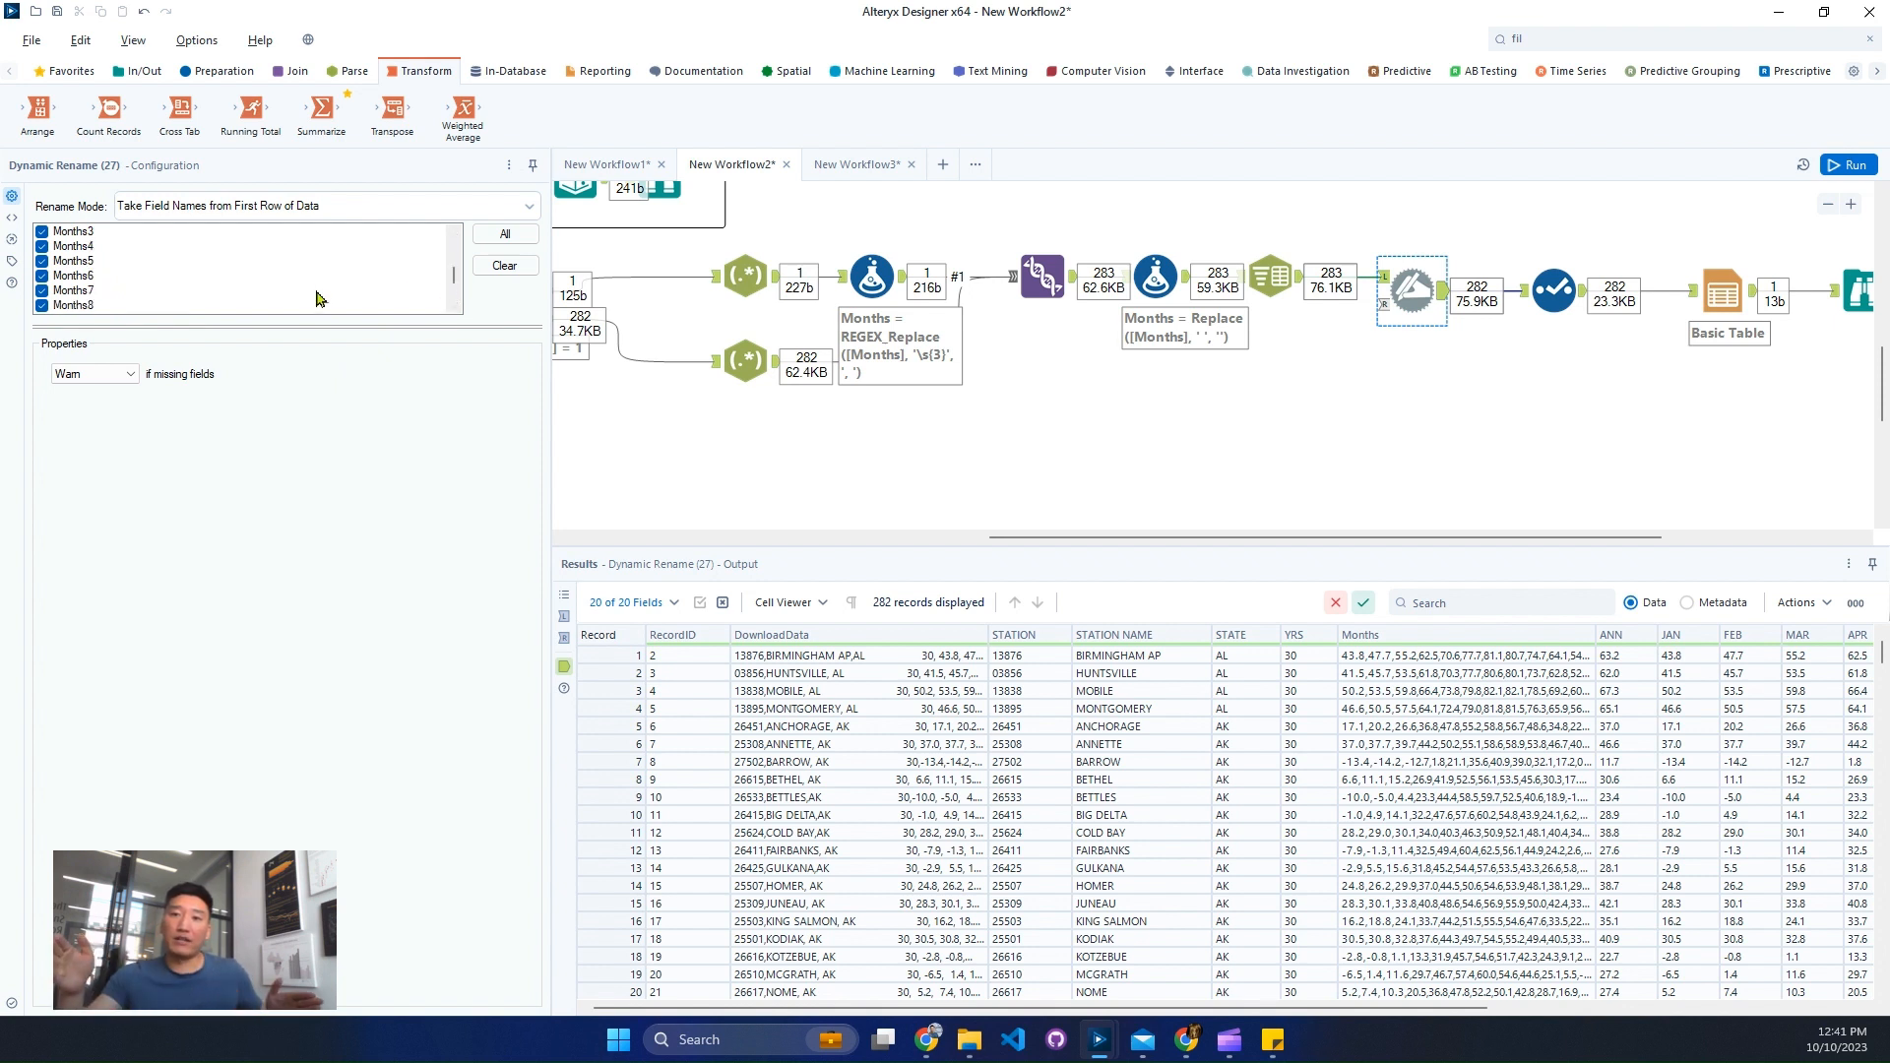
left_click_drag(1058, 1008, 1425, 1024)
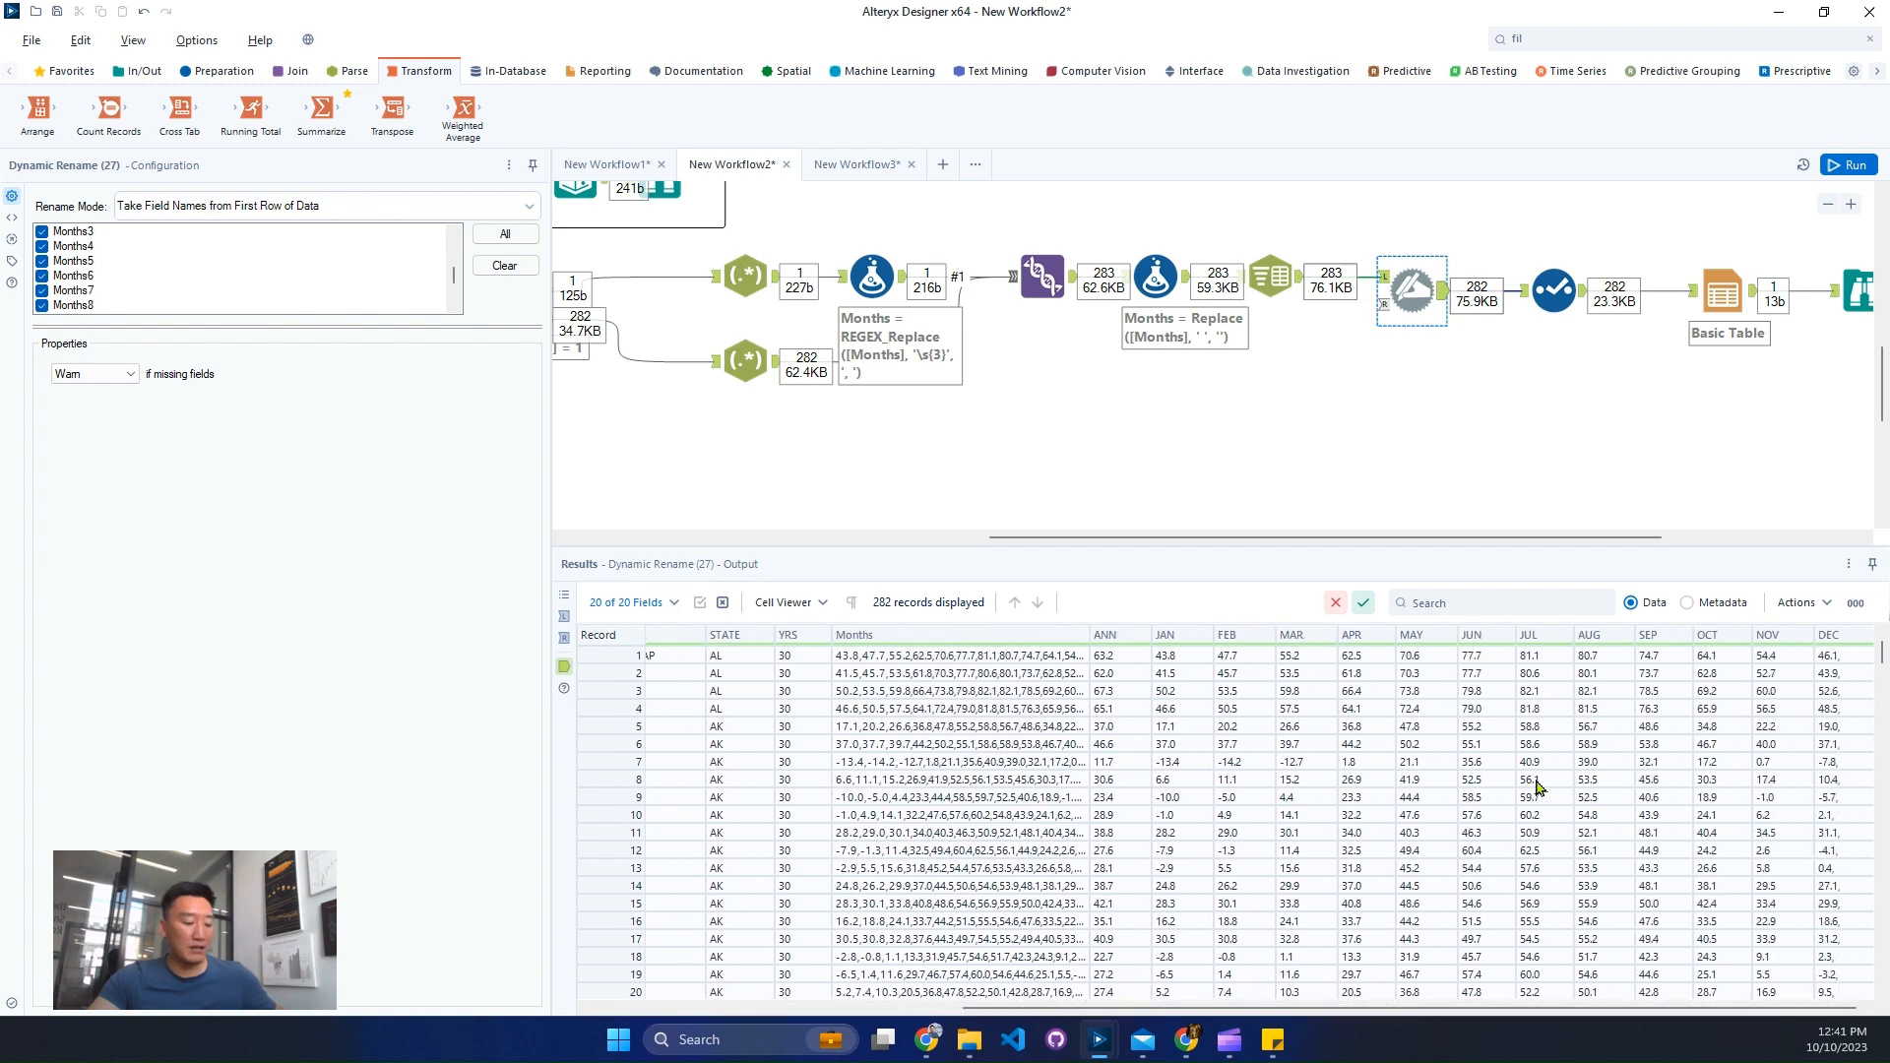
mouse_move(1137, 608)
left_mouse_down()
mouse_move(1582, 688)
mouse_move(1860, 666)
left_mouse_up()
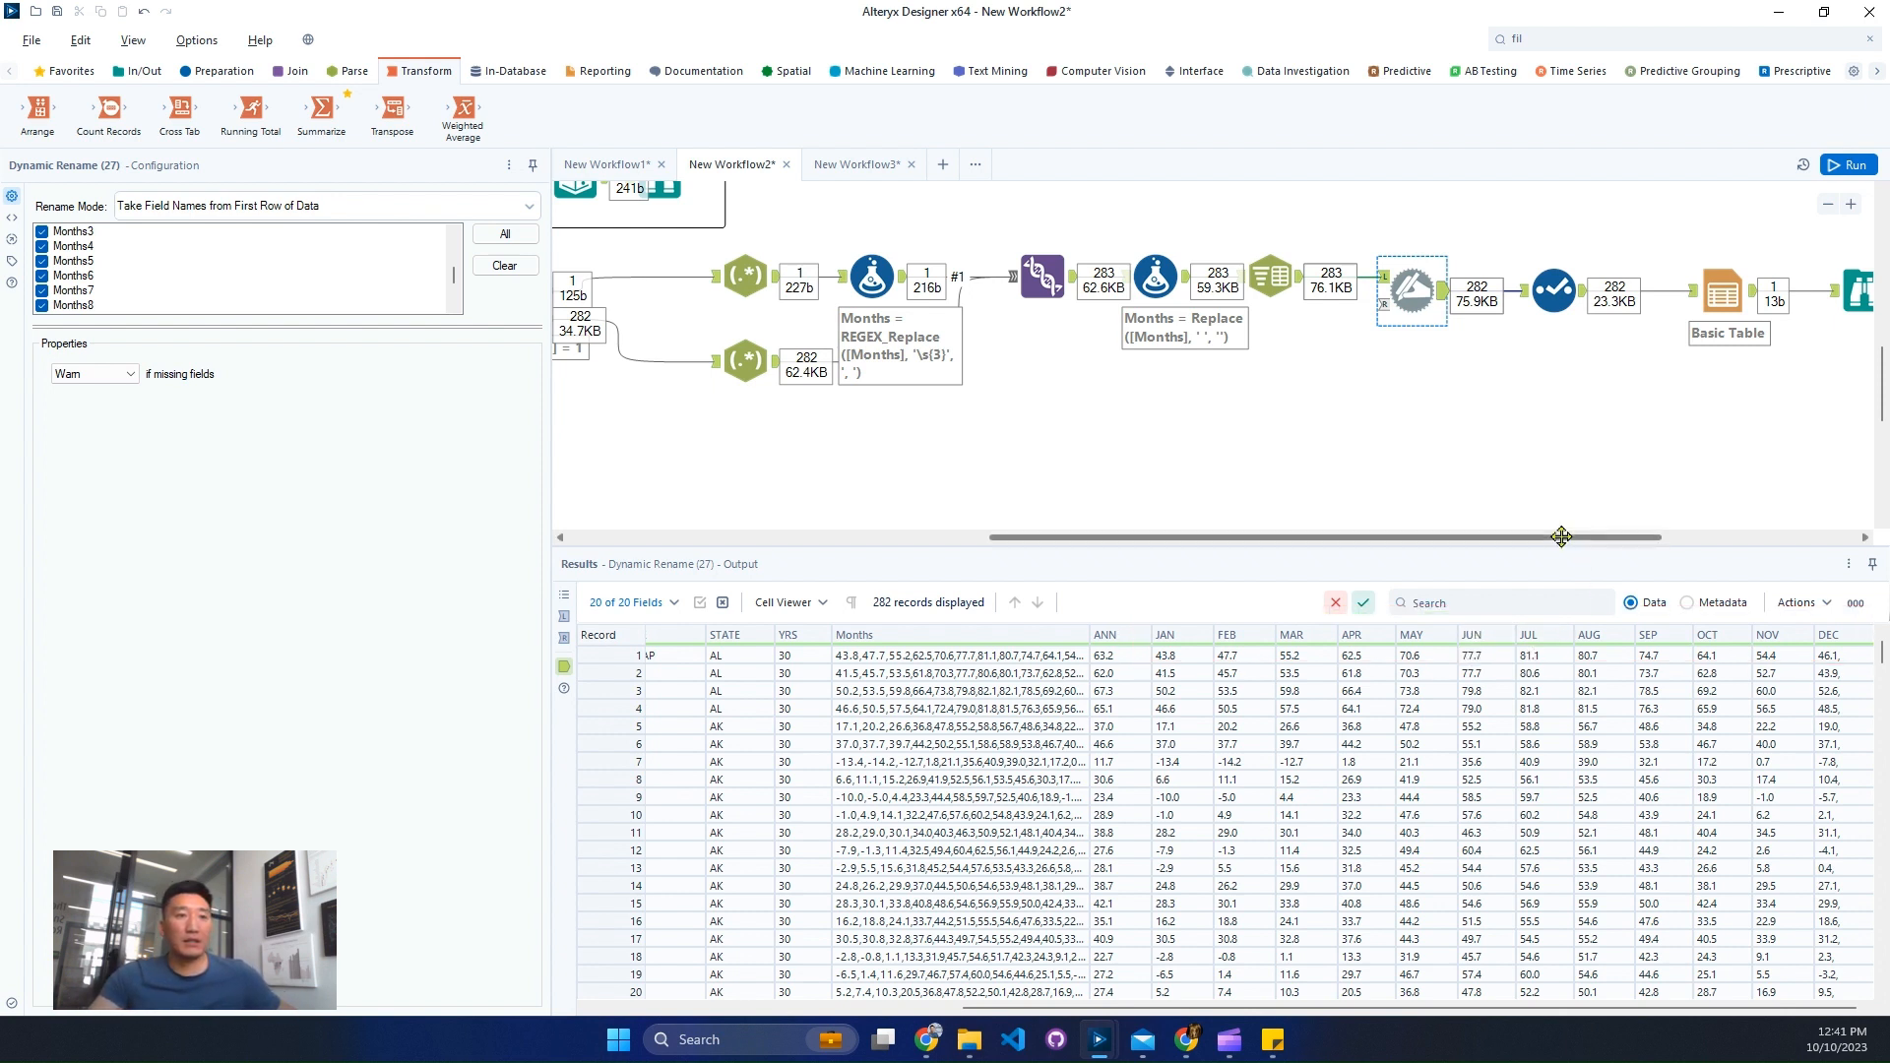
Step: Copy the first six Months cells without headers from the False branch's RegEx output, accepting possibly truncated strings
left_click_drag(1561, 535, 1357, 534)
left_click(1142, 364)
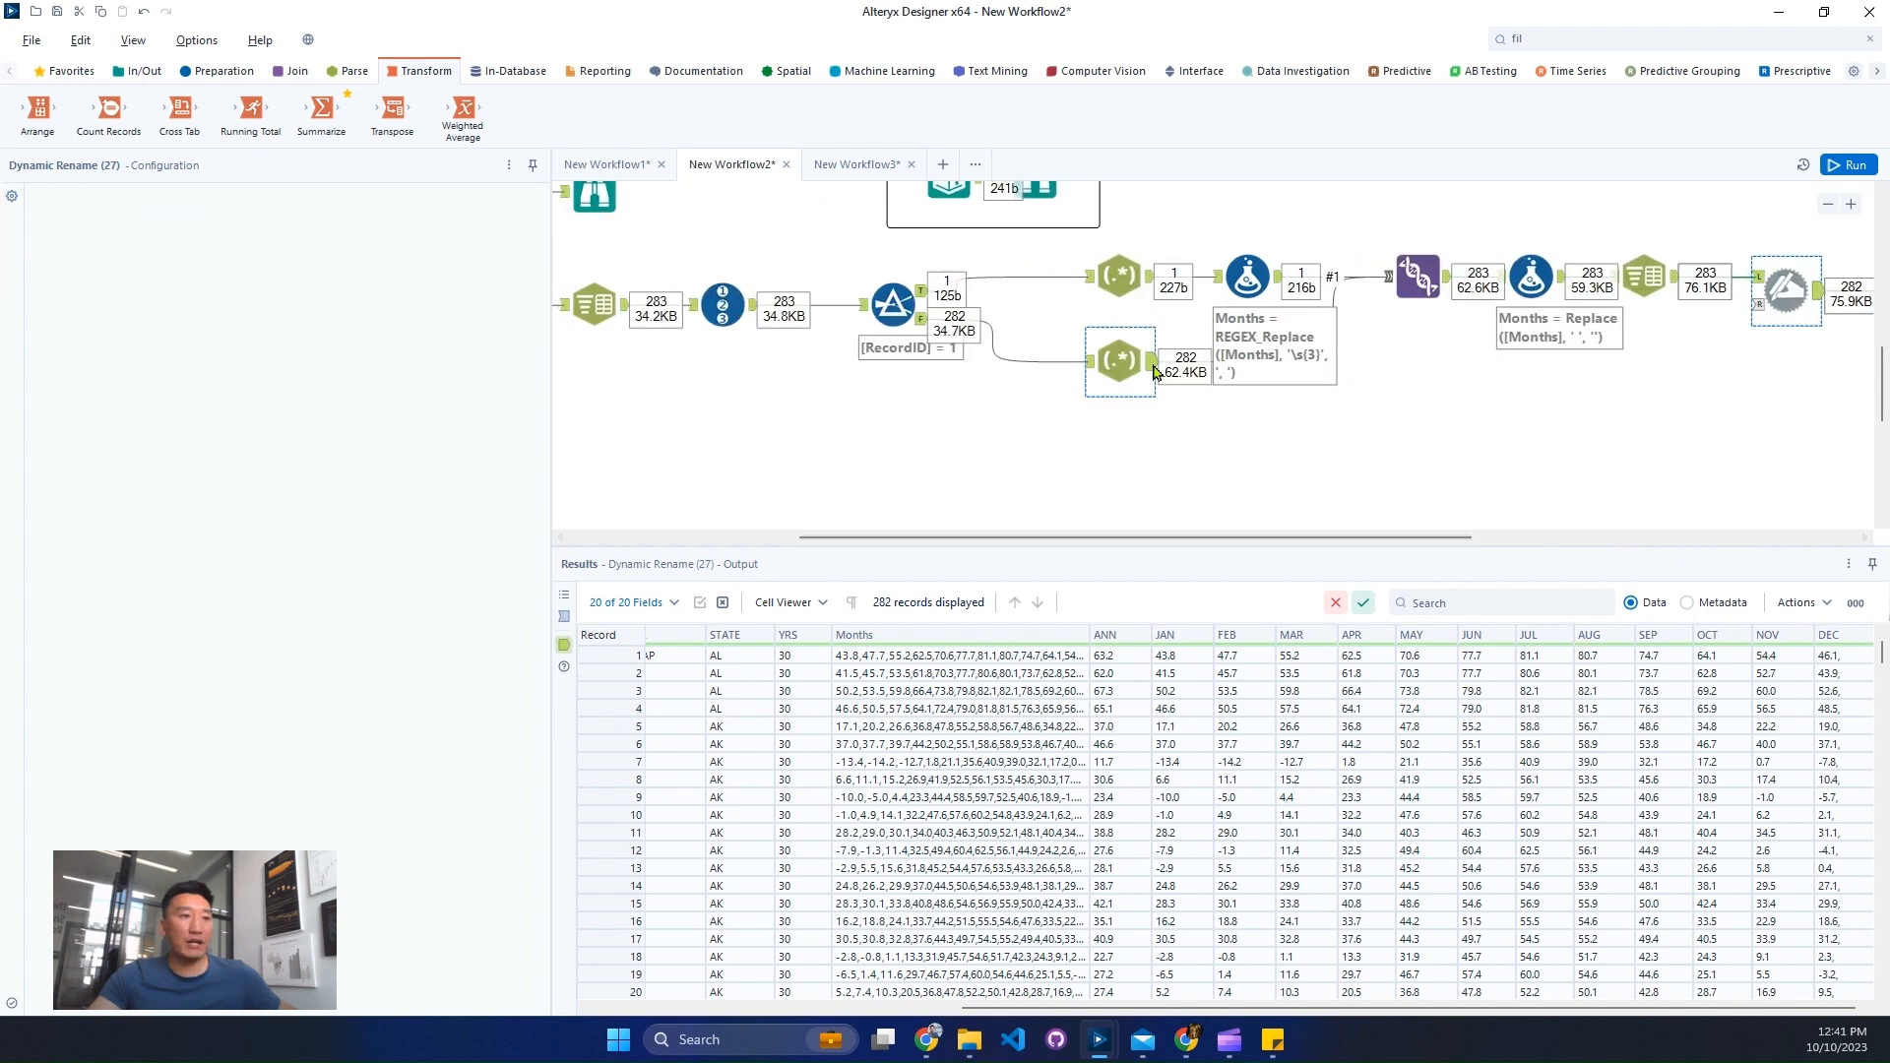
left_click_drag(1417, 655, 1417, 744)
right_click(1408, 705)
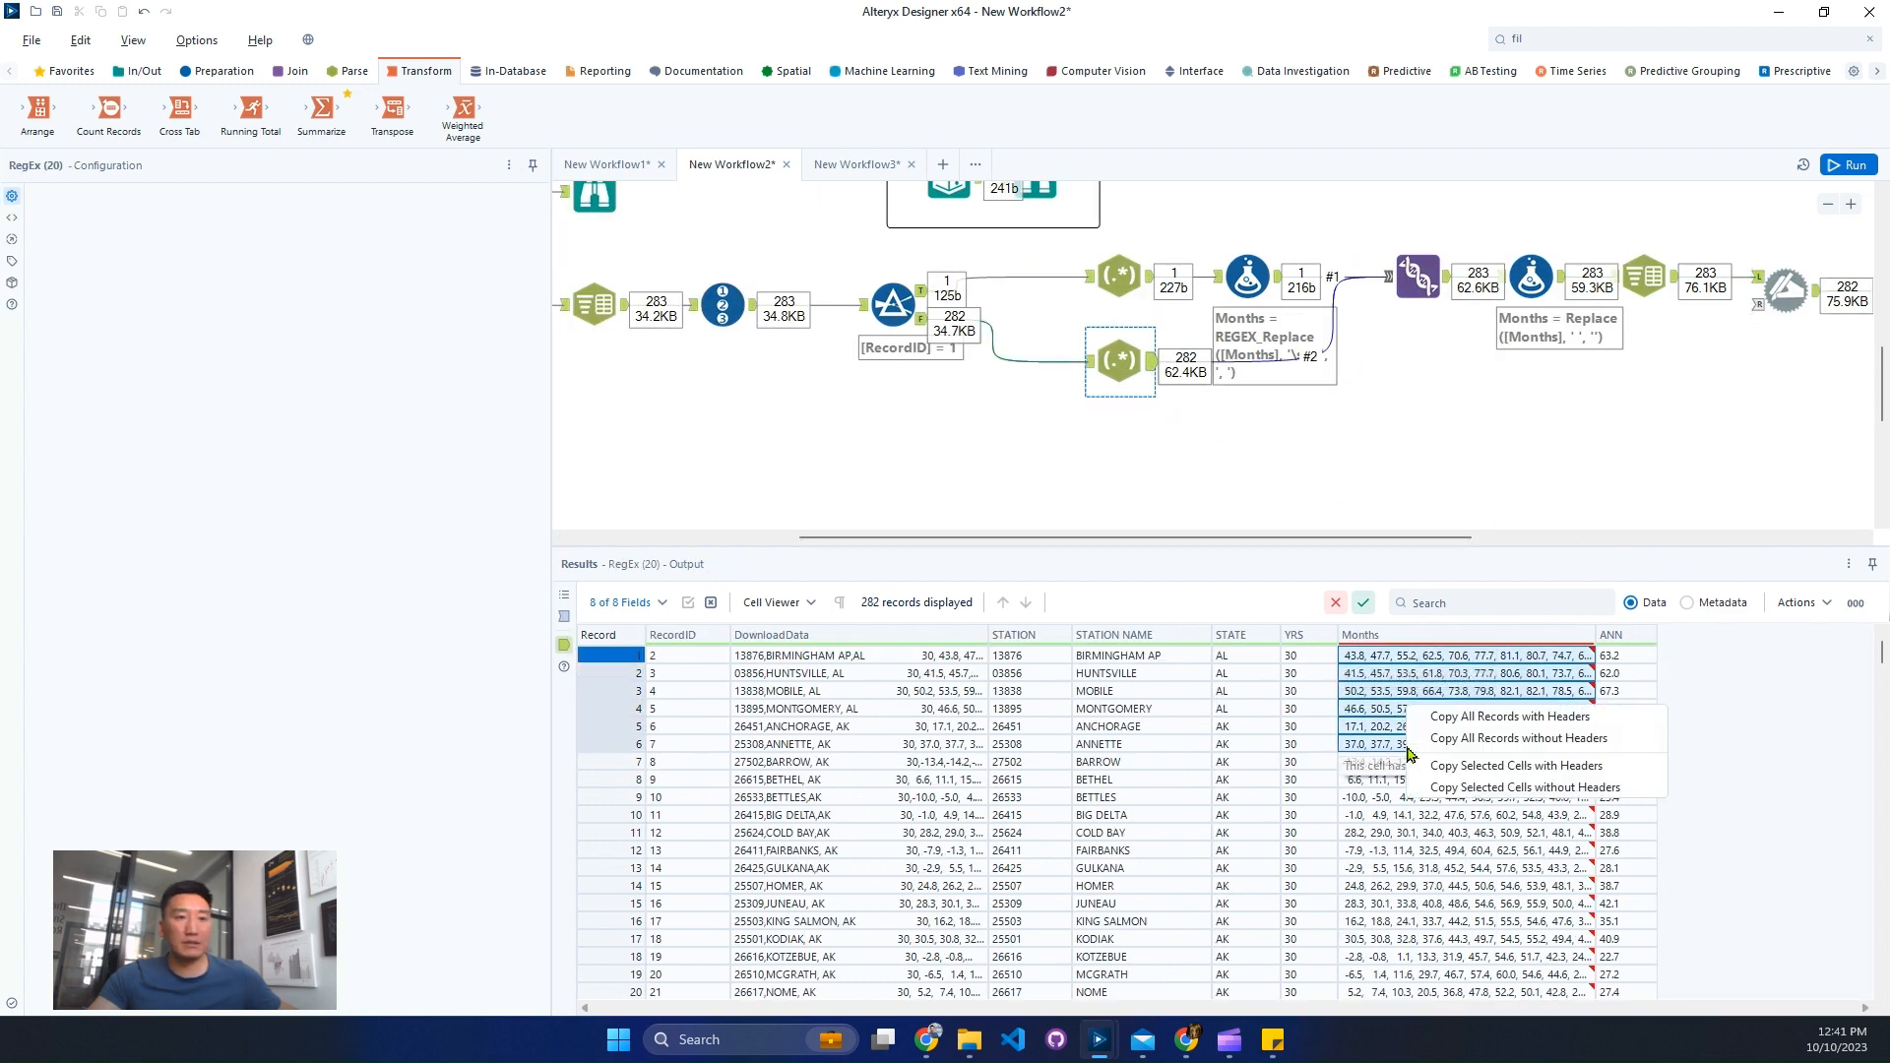
left_click(1467, 788)
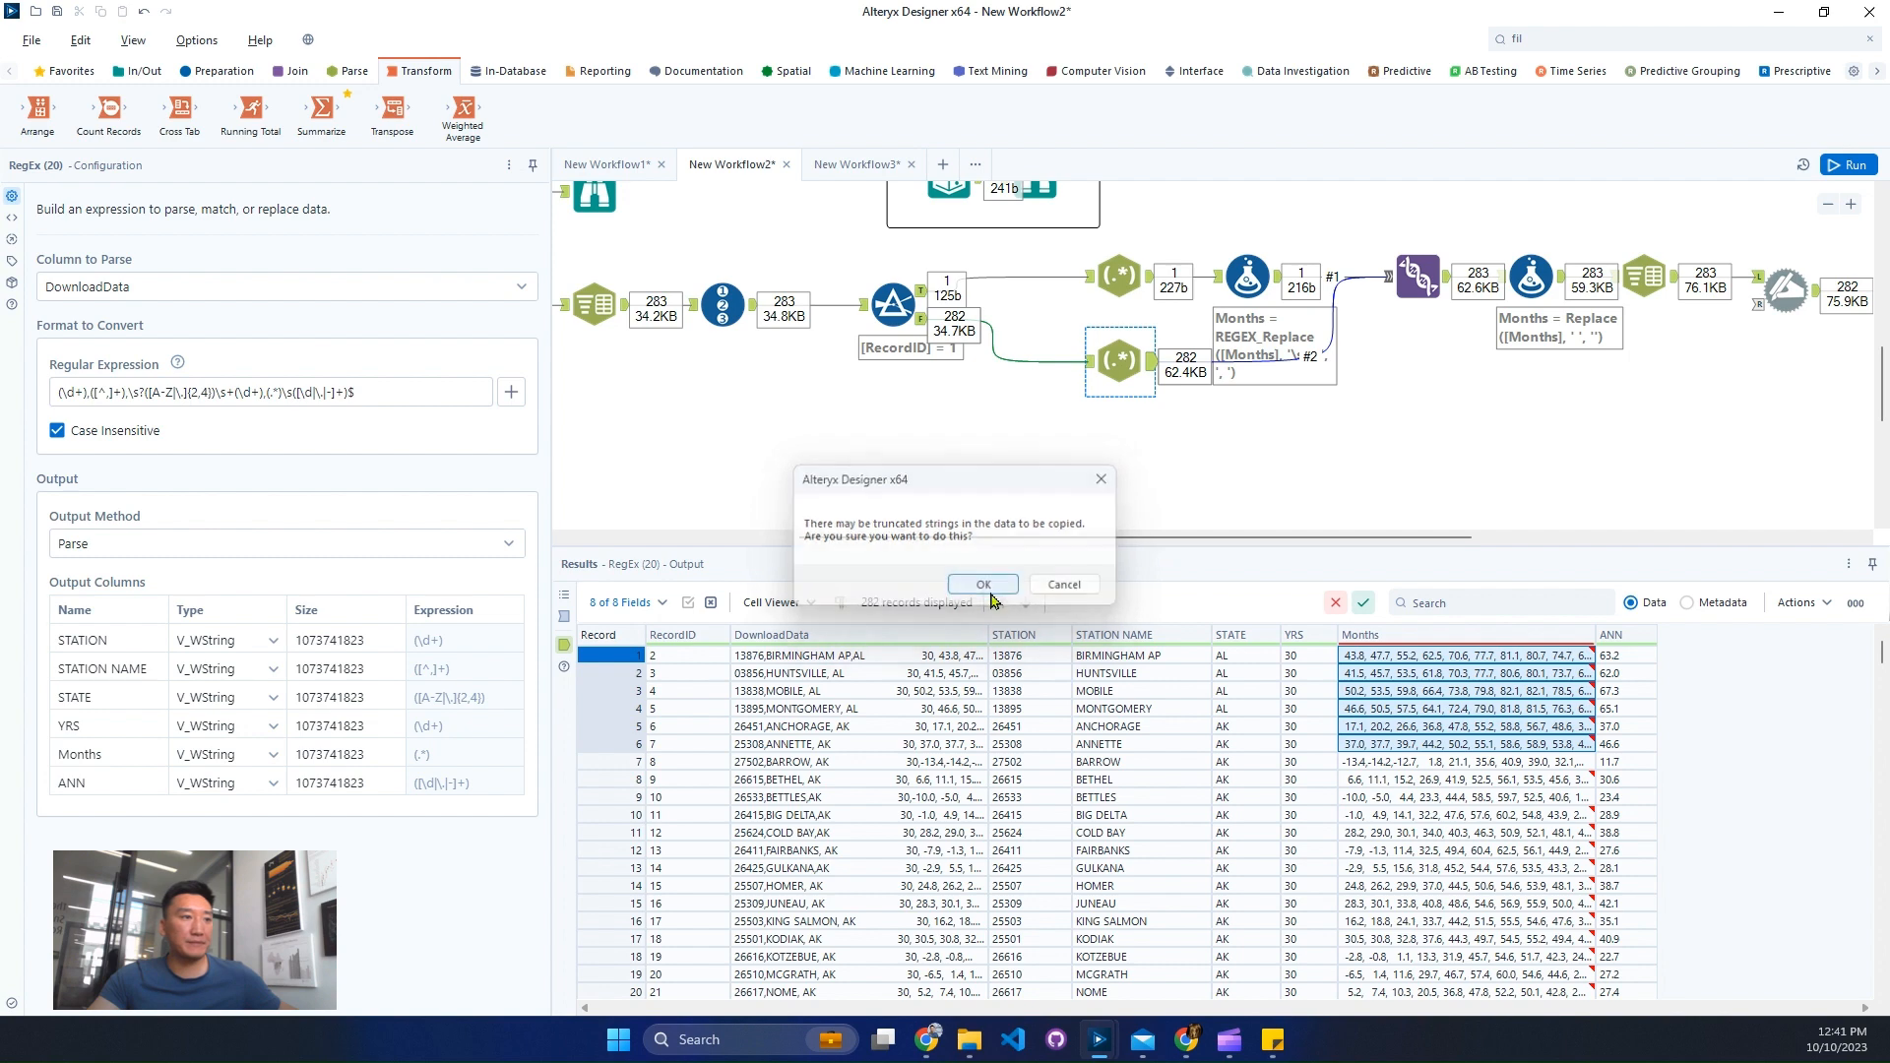
left_click(994, 590)
Step: Switch to regex101 and replace the whole test string with the copied Months values
key("alt+Tab")
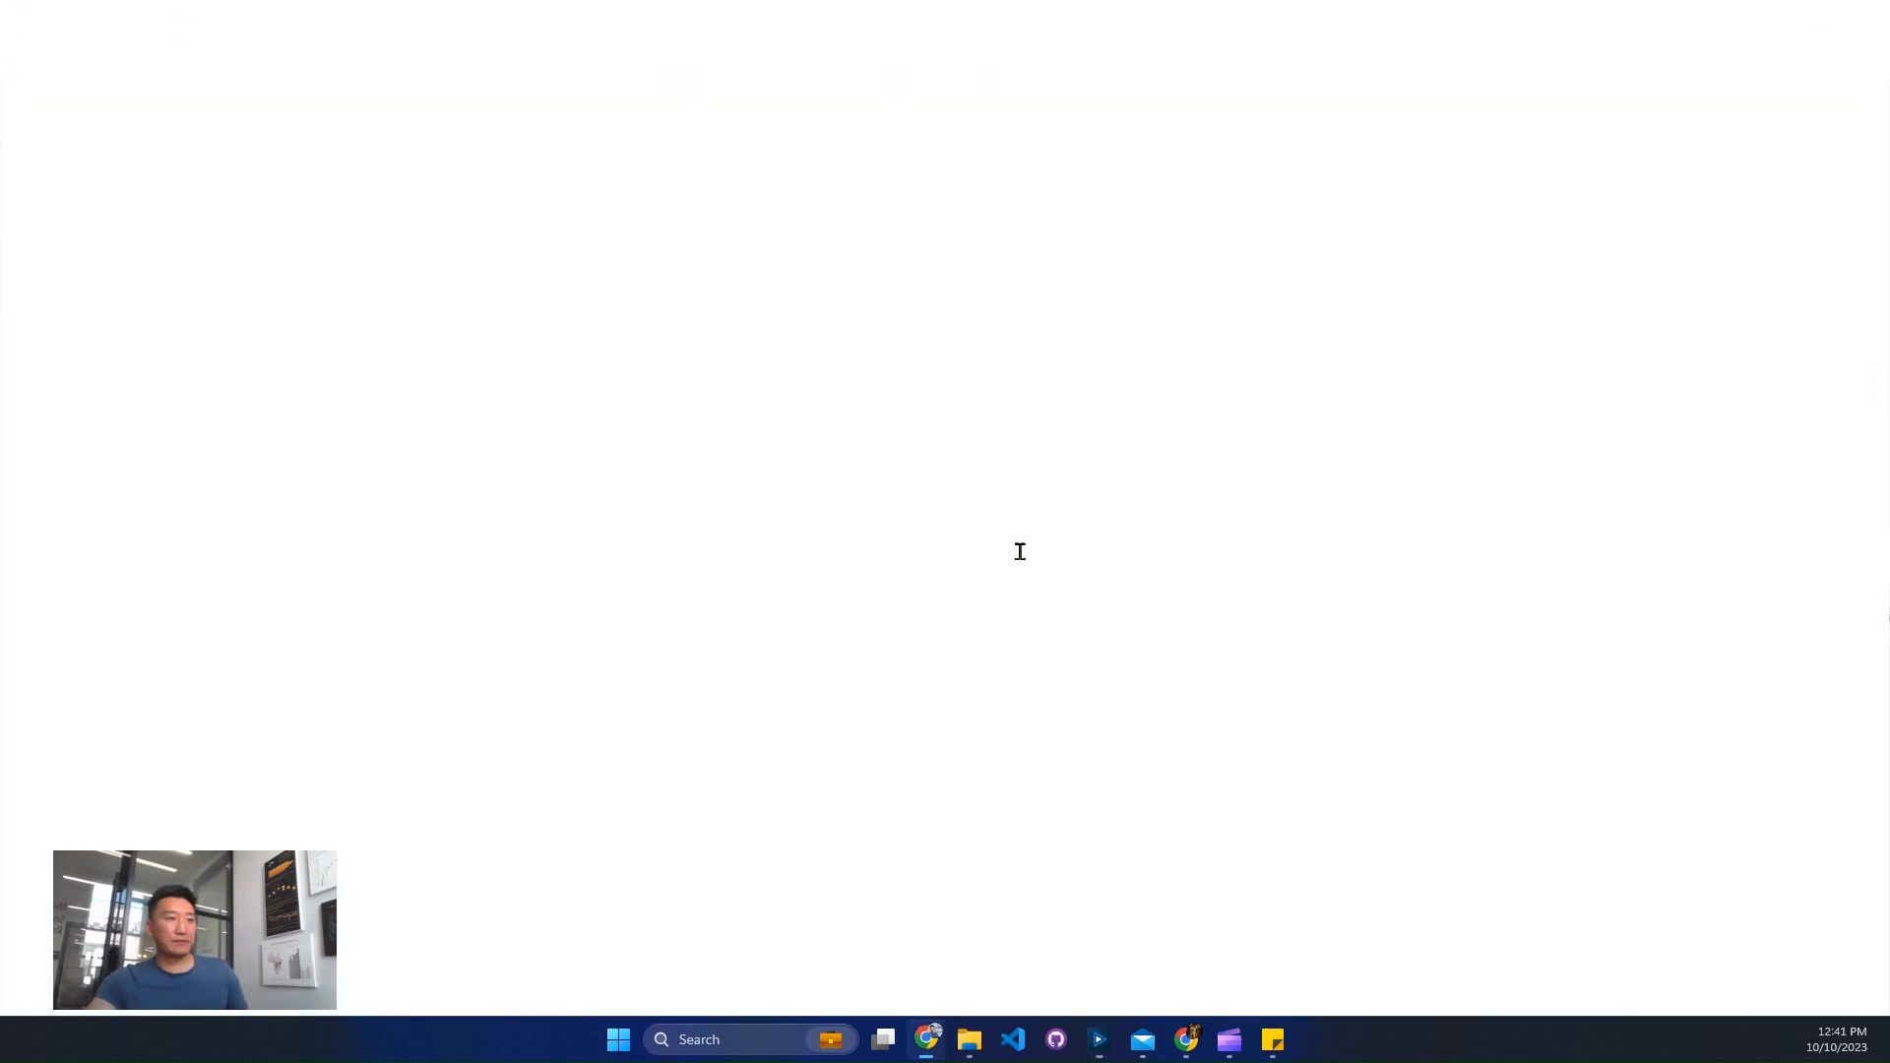
key("ctrl+a")
key("ctrl+v")
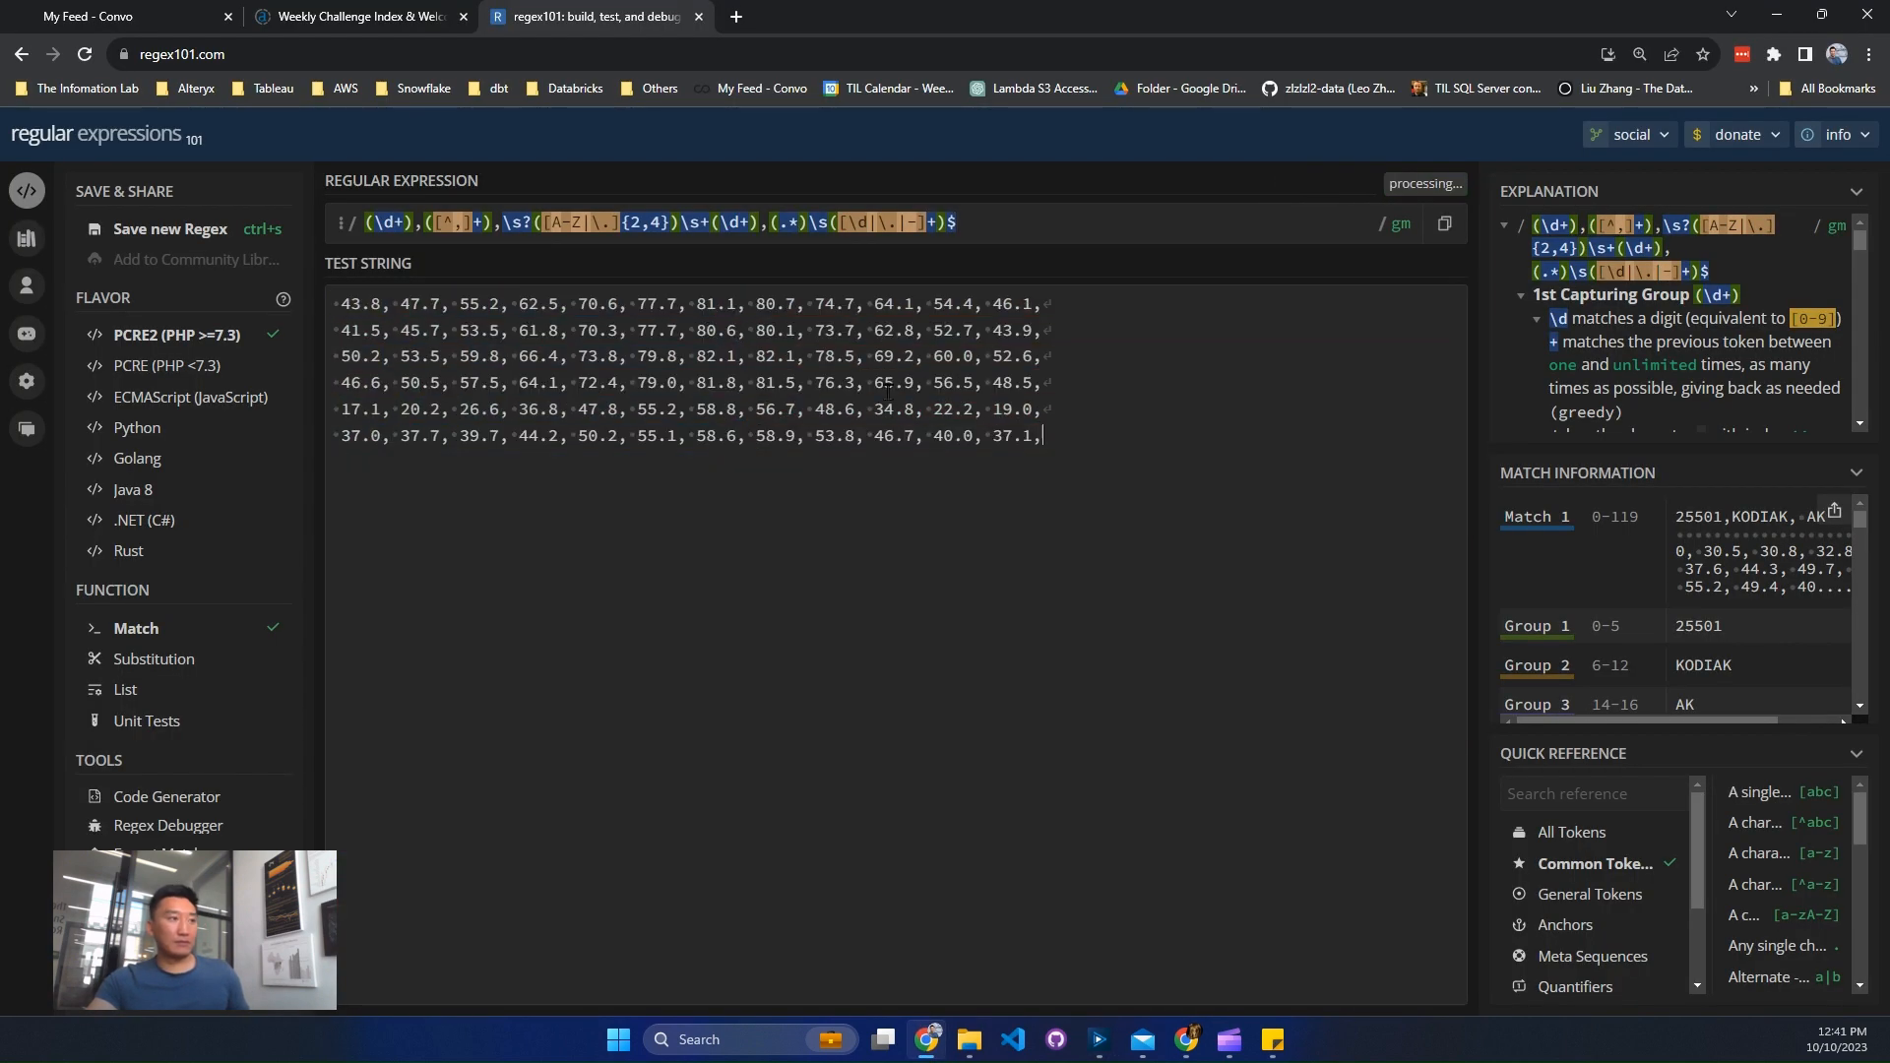
Step: Replace the regular expression with the character class [\d|\.] to match digits and decimal points
key("shift+Tab")
key("BackSpace")
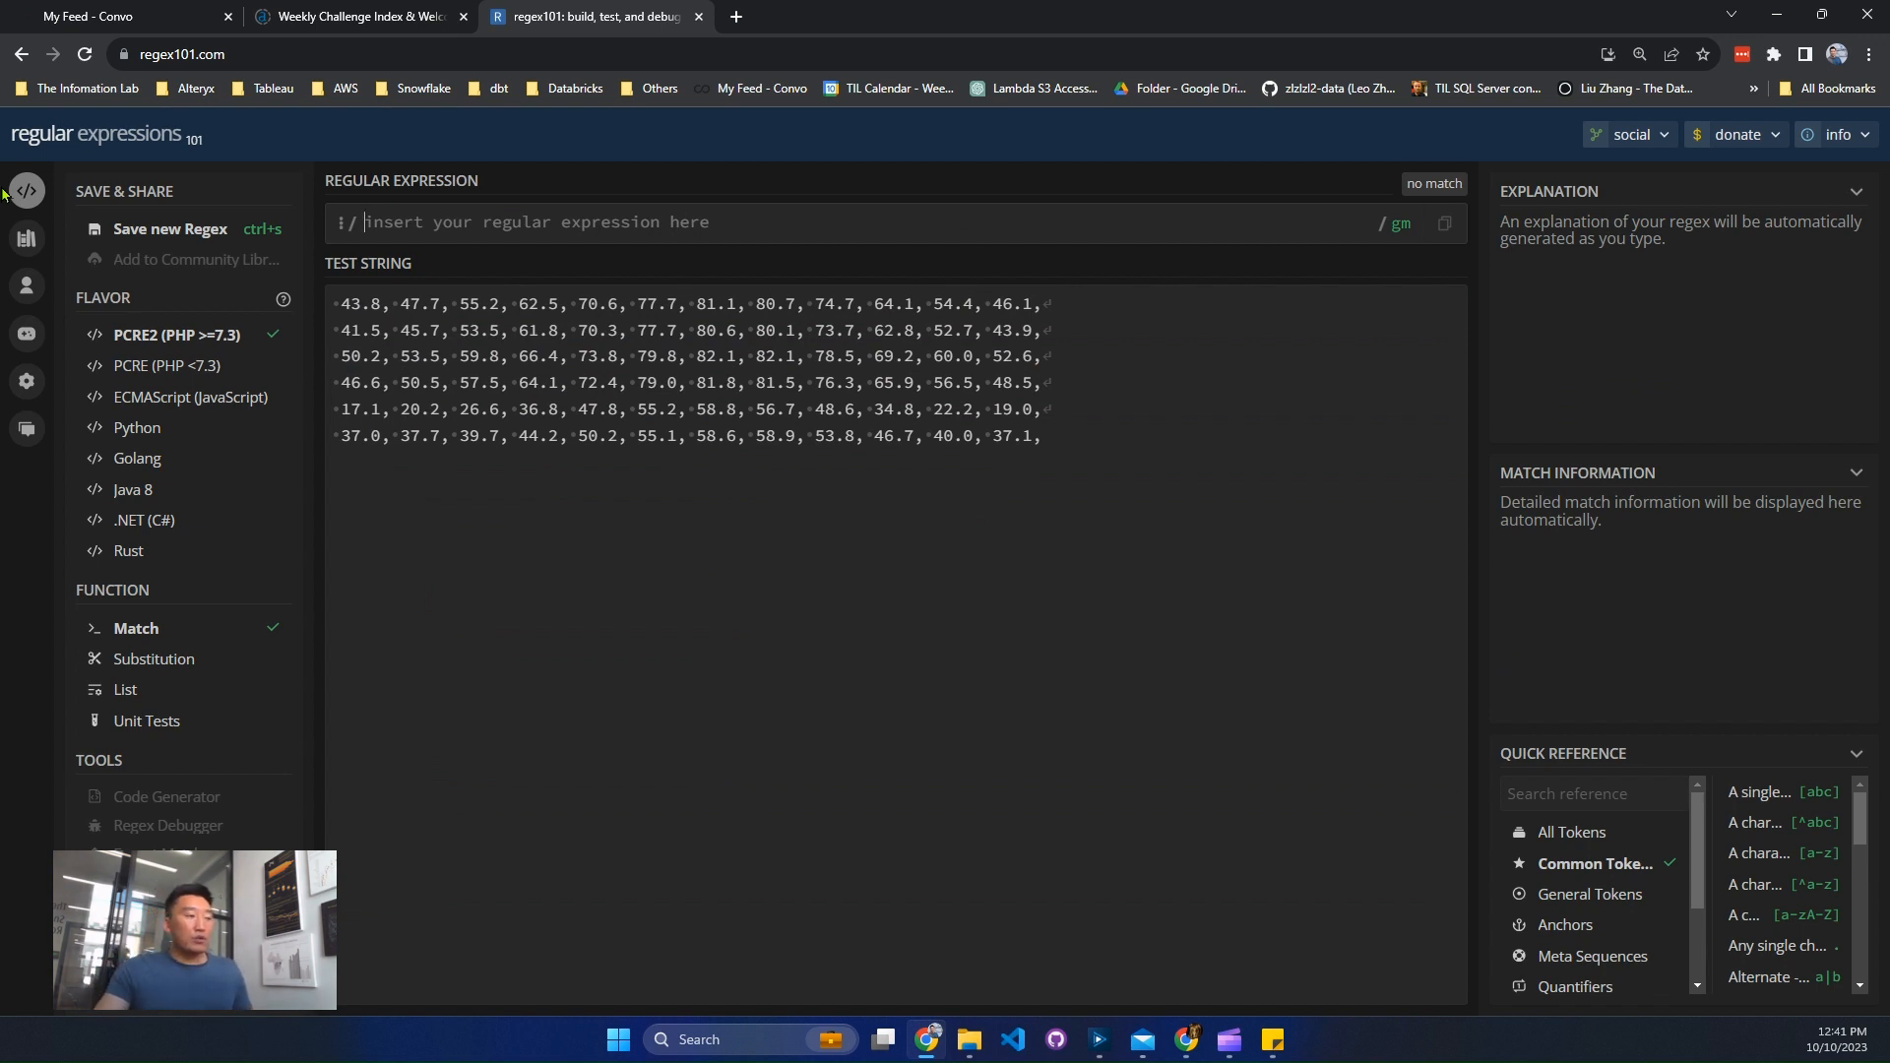
type("[")
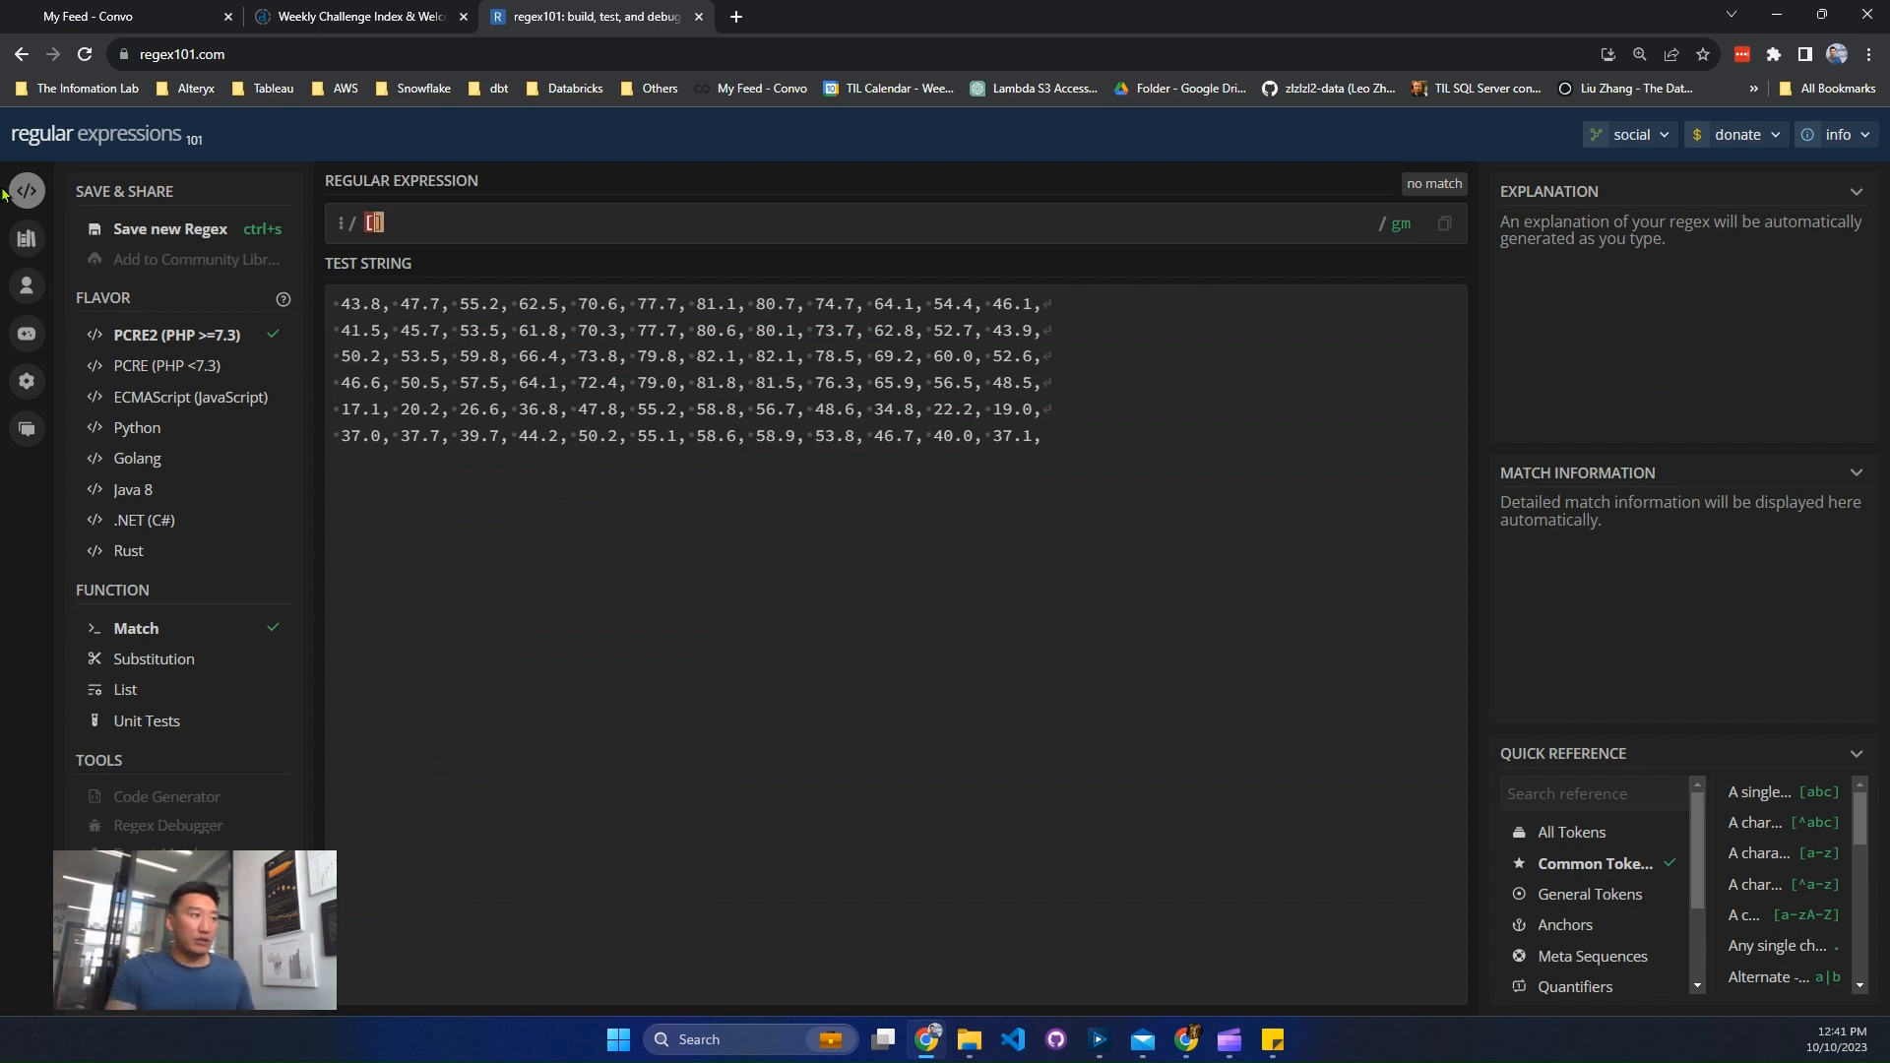
type("\\d]")
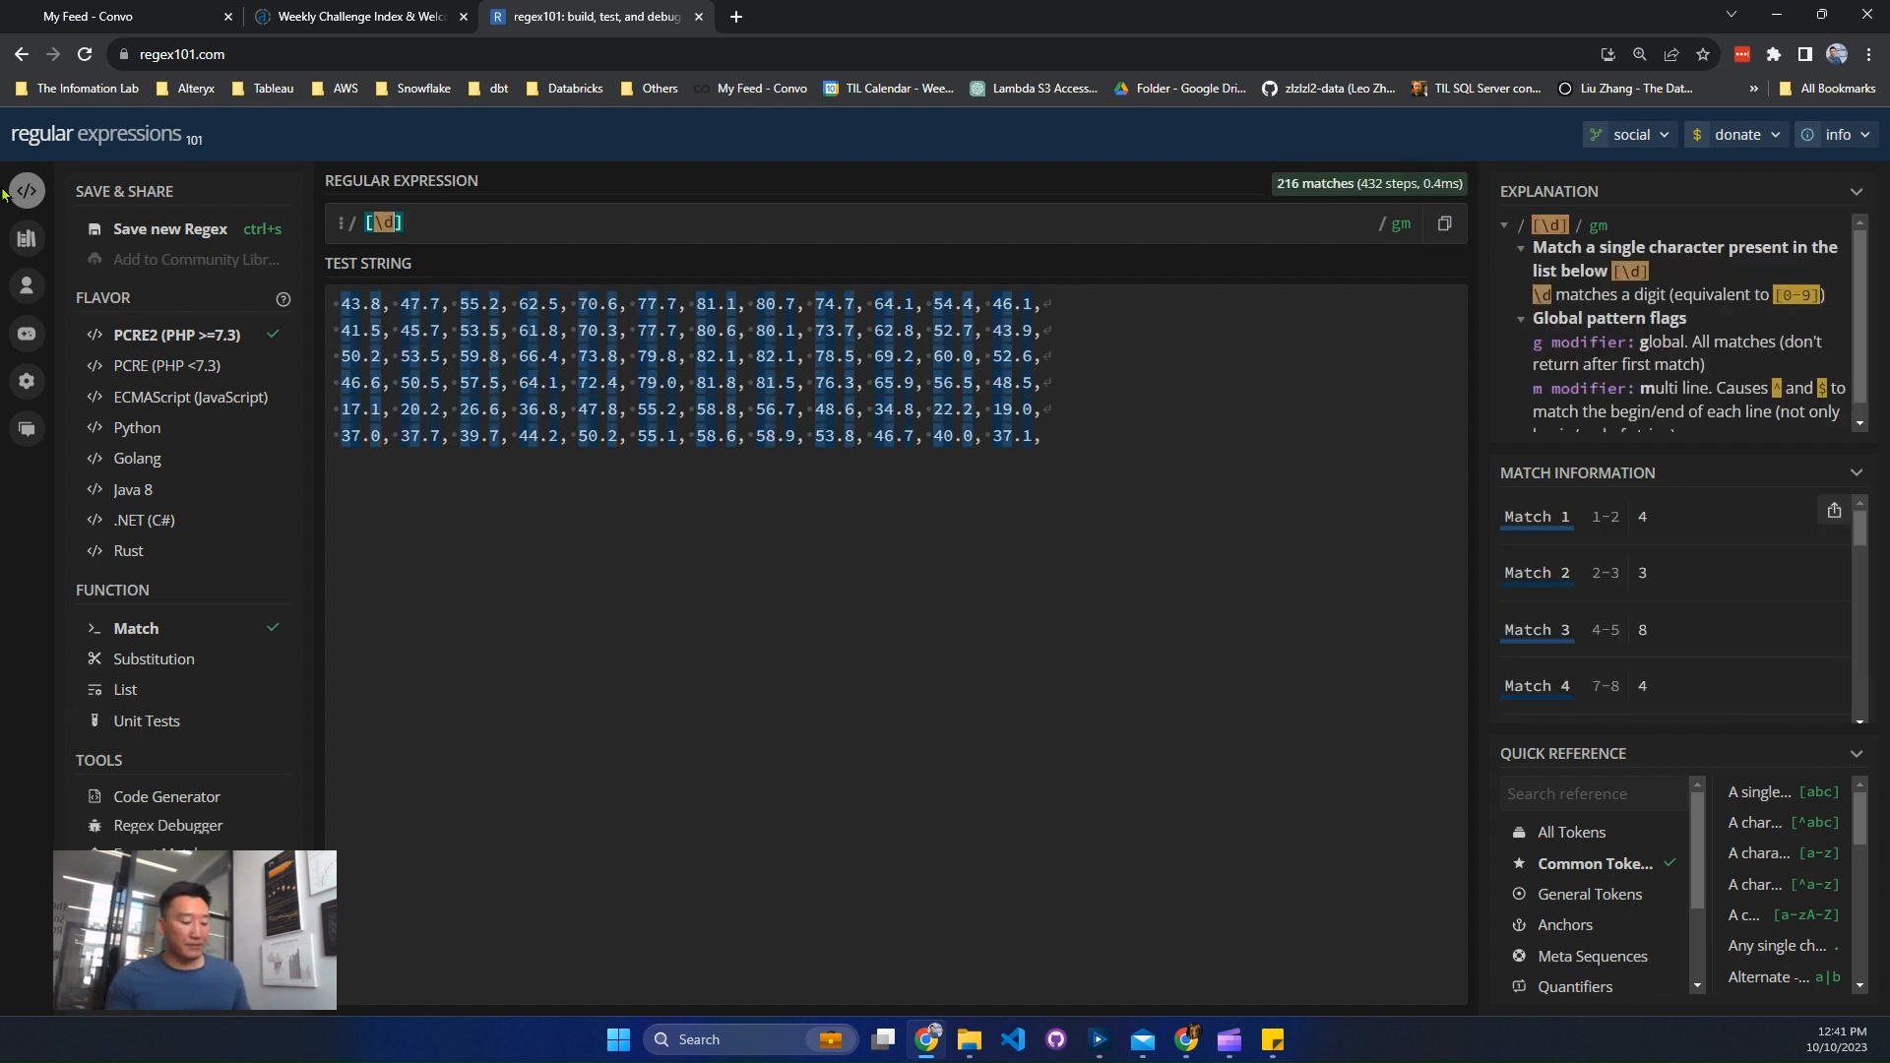
type("X")
key("BackSpace")
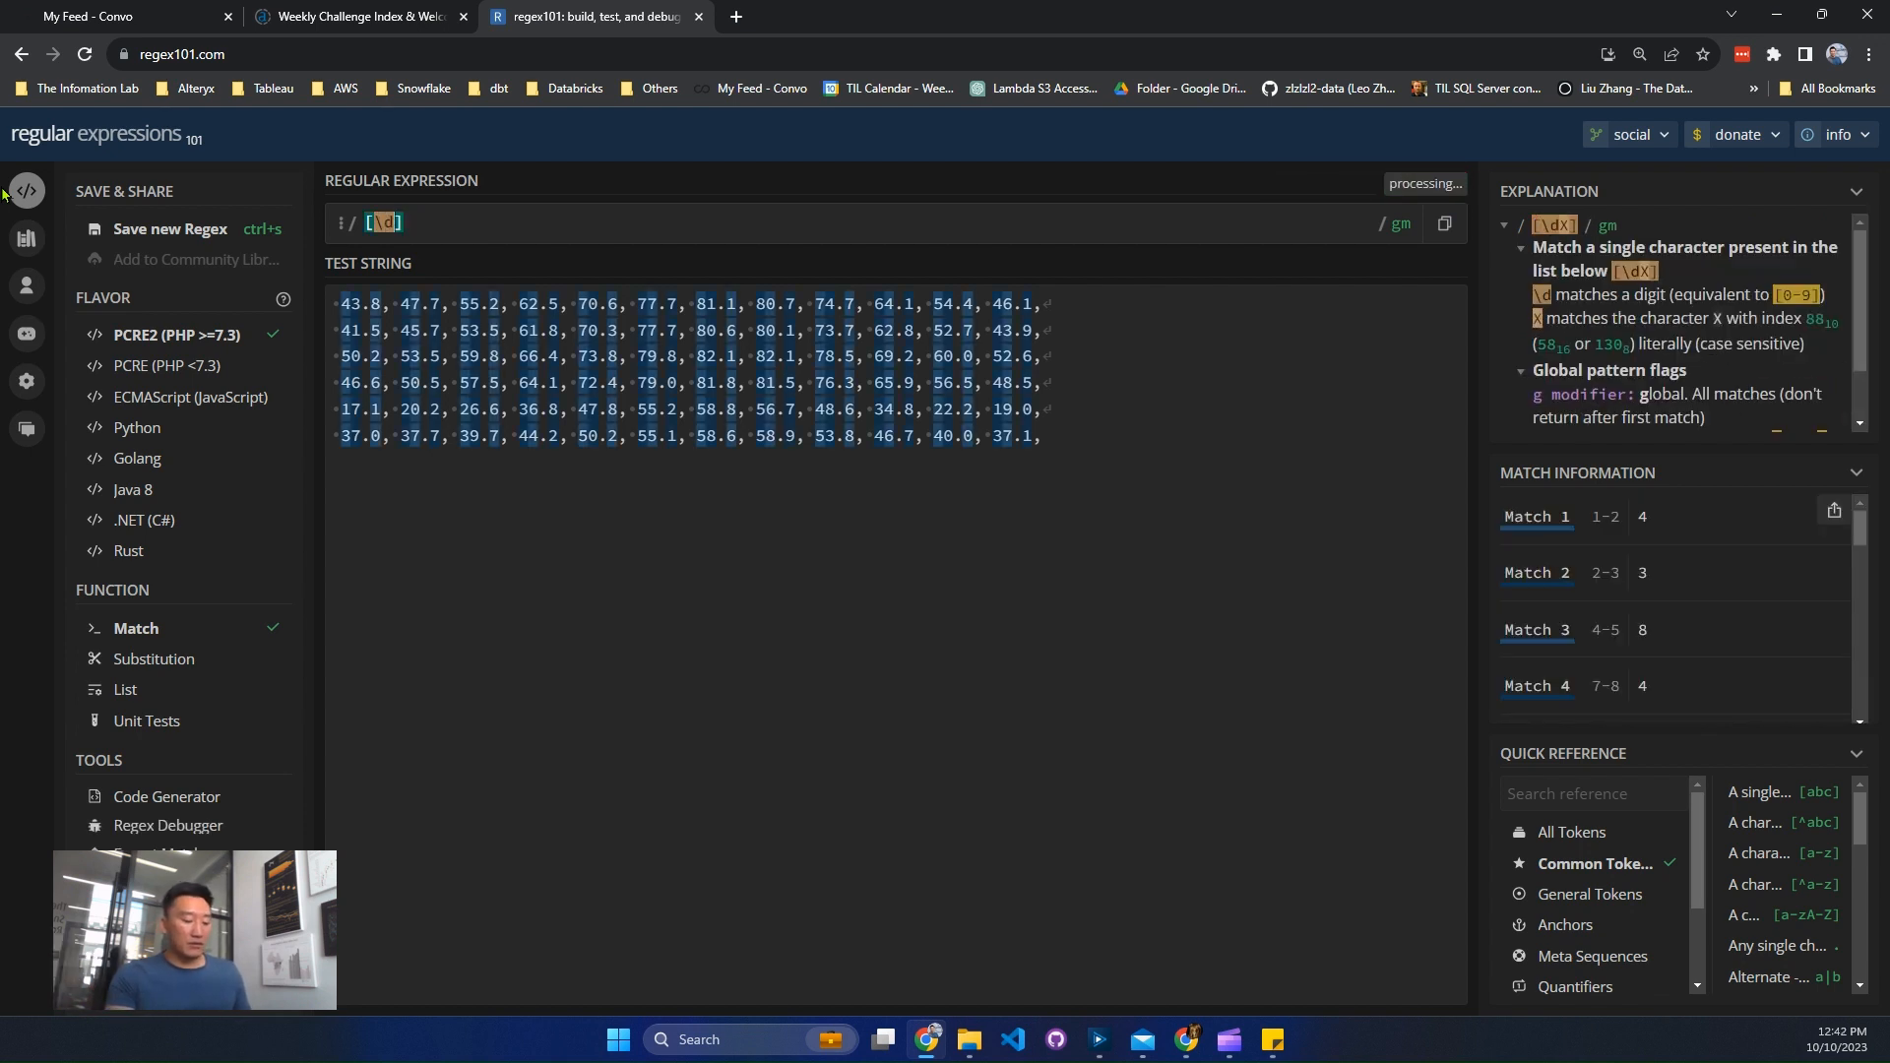
type("|")
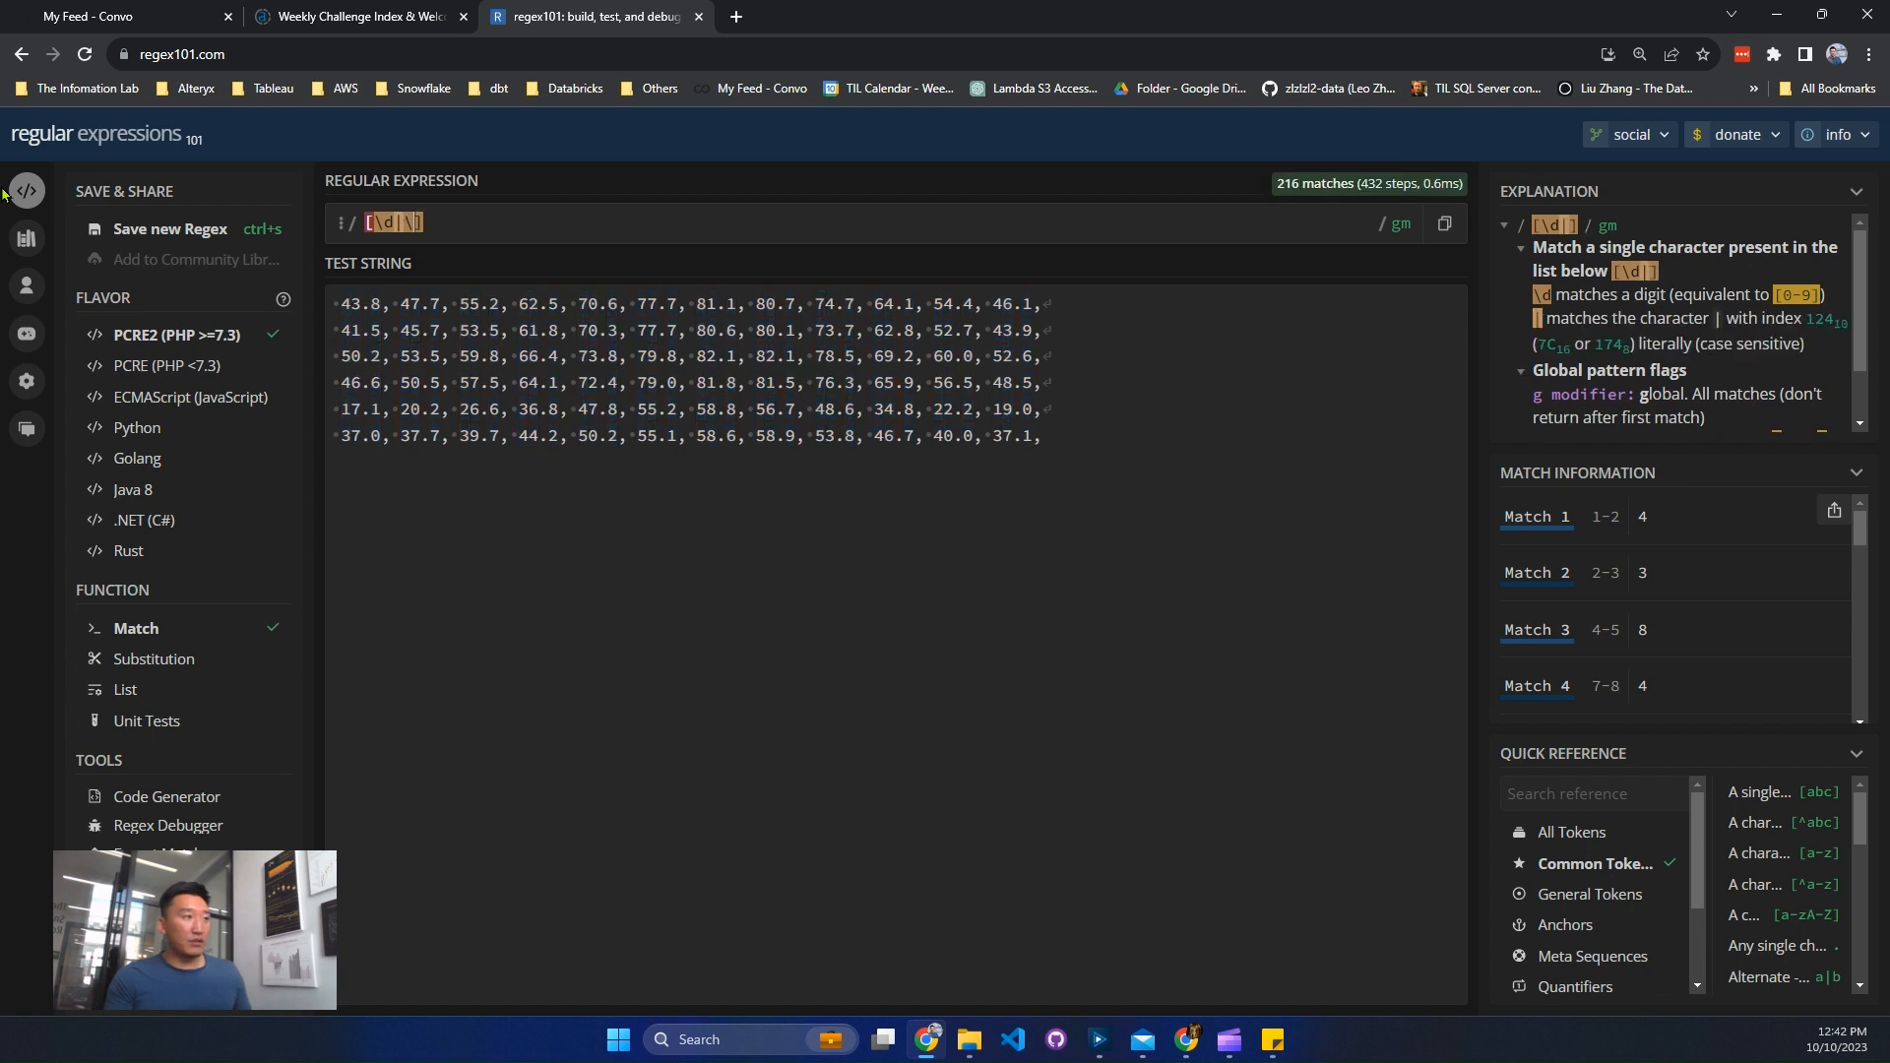
type("\\.")
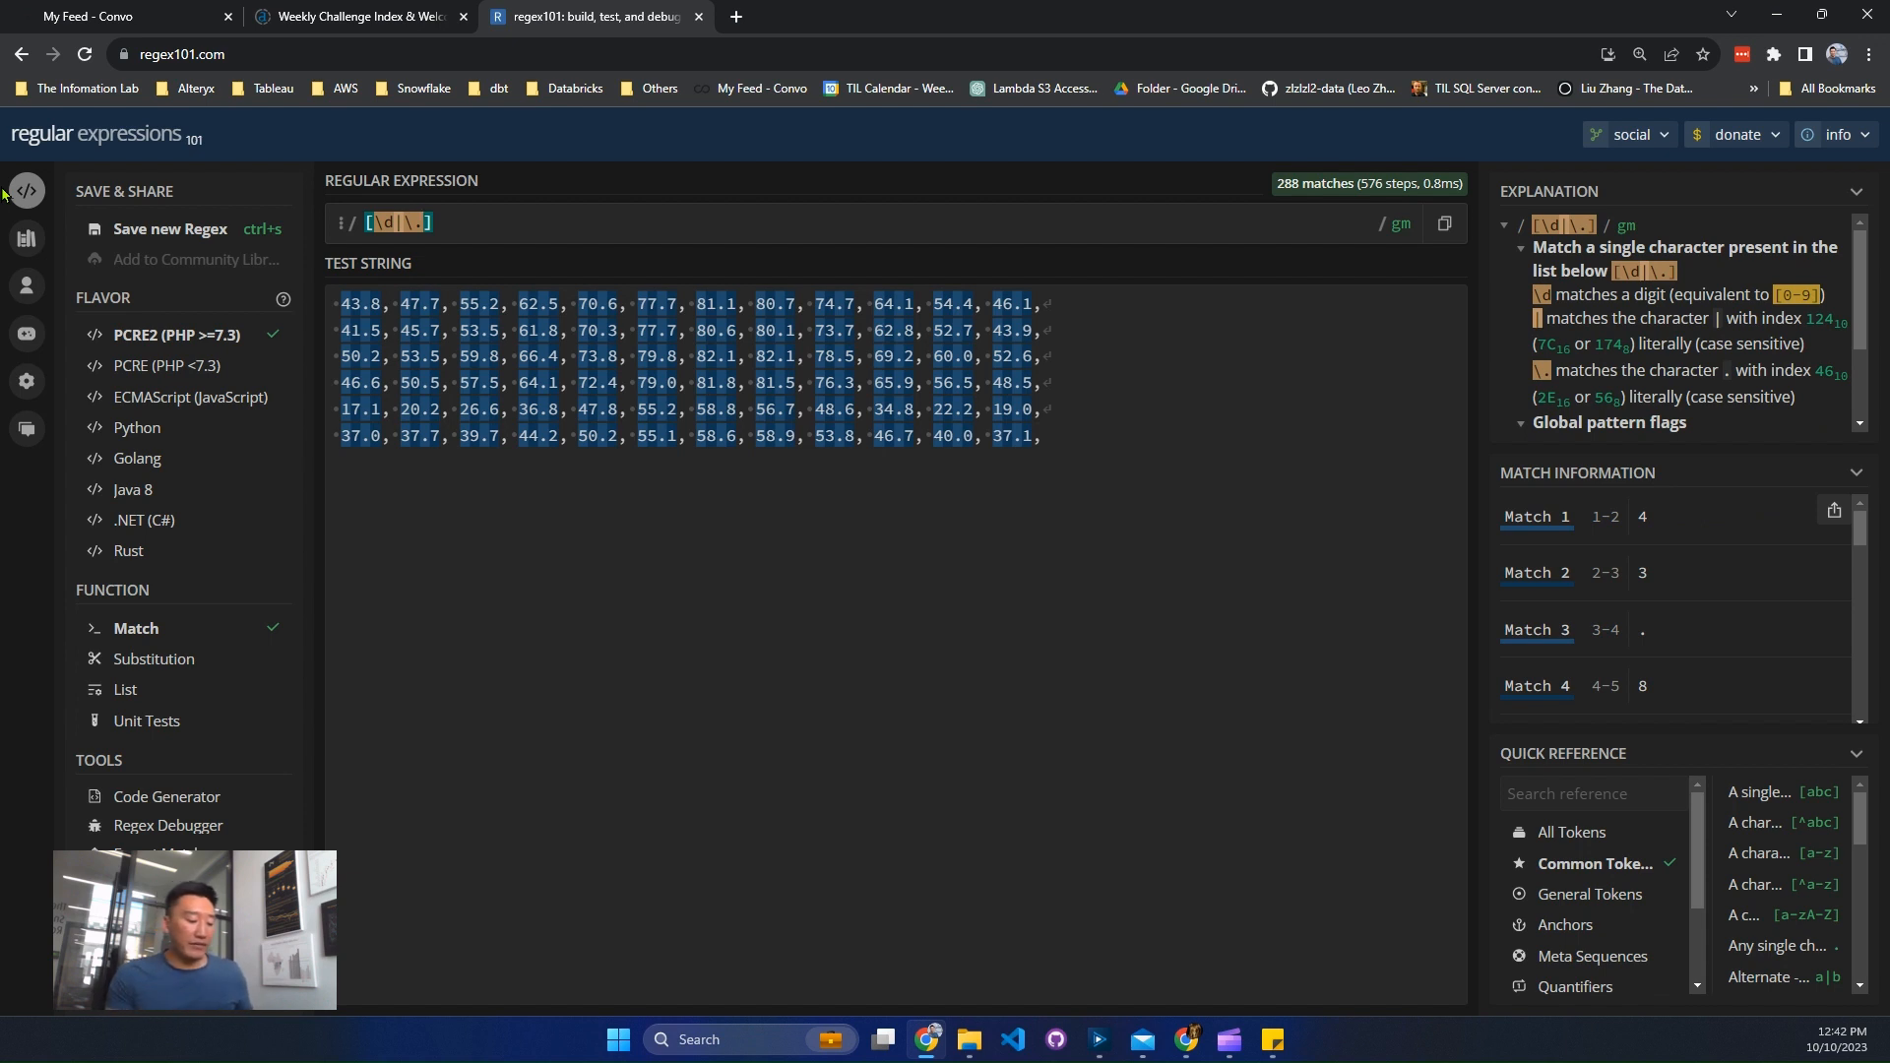
Step: Add a minus sign alternative and a plus quantifier to make the expression [\d|\.|-]+, and copy the whole expression
type("|x")
key("BackSpace")
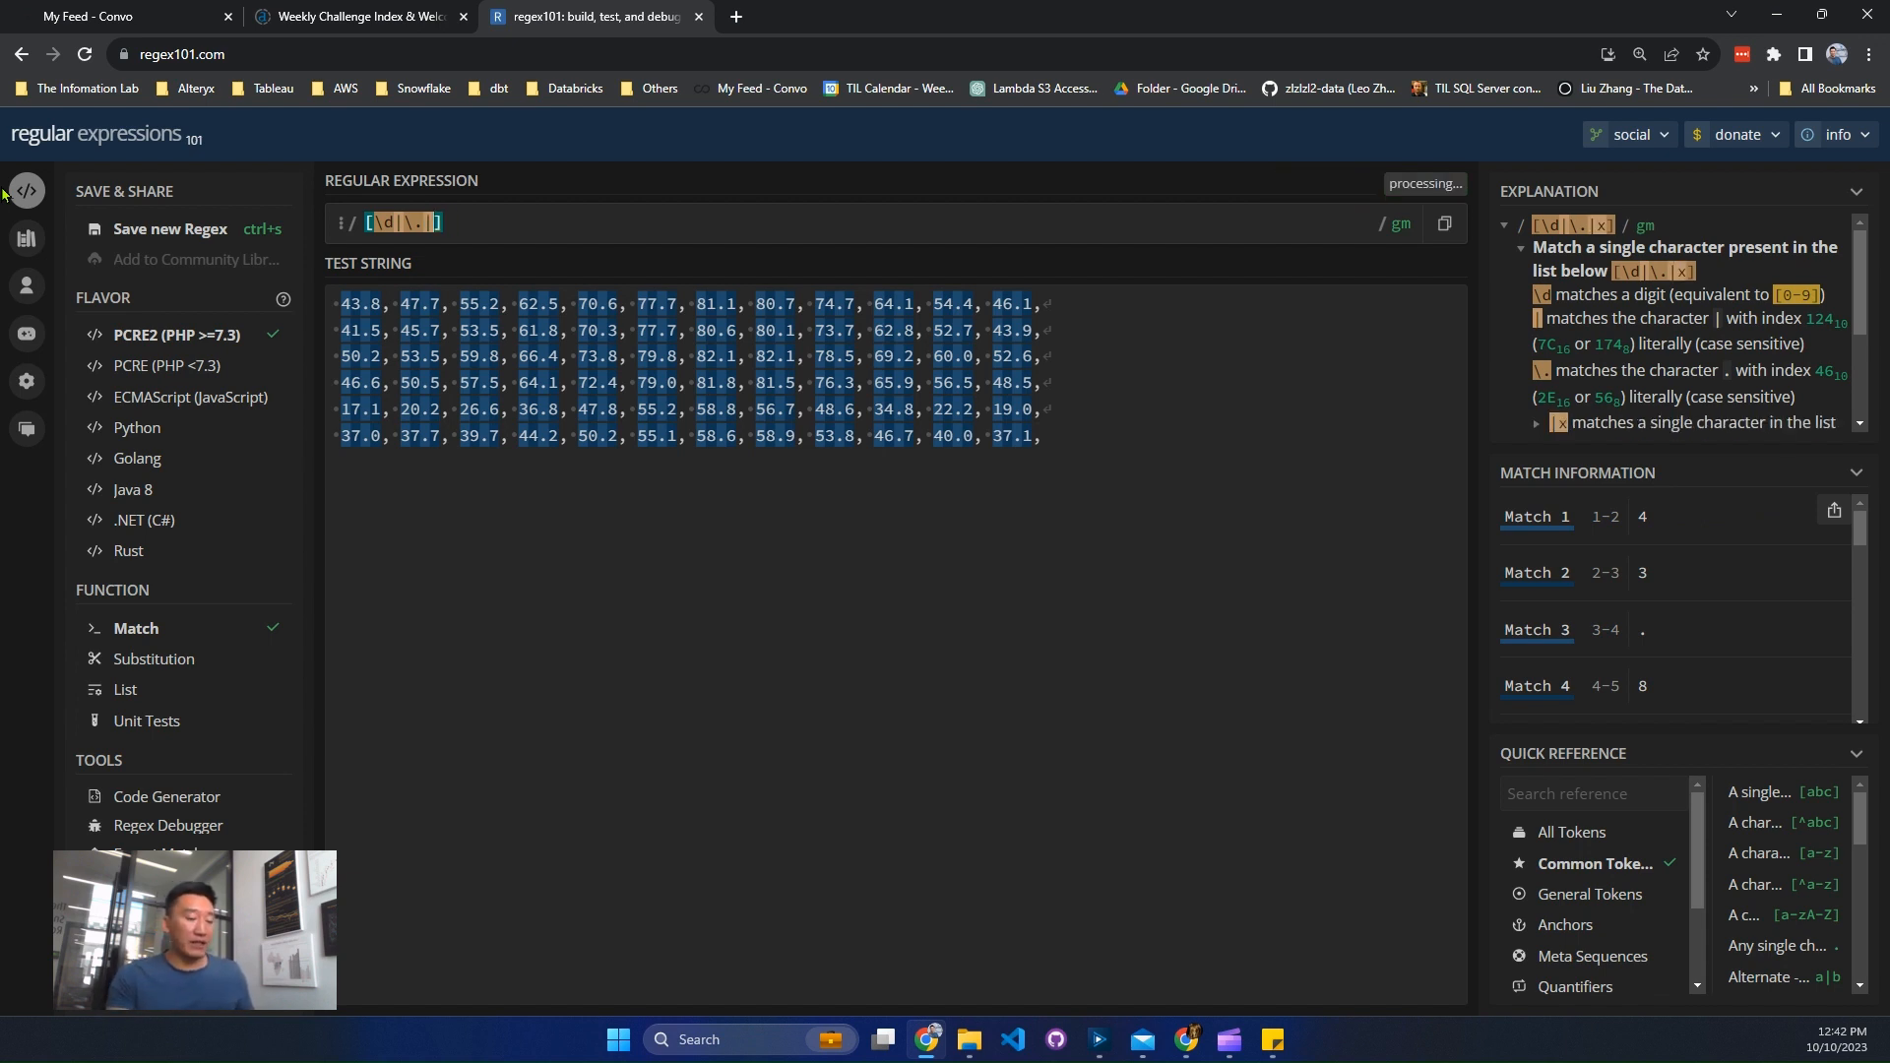
type("-")
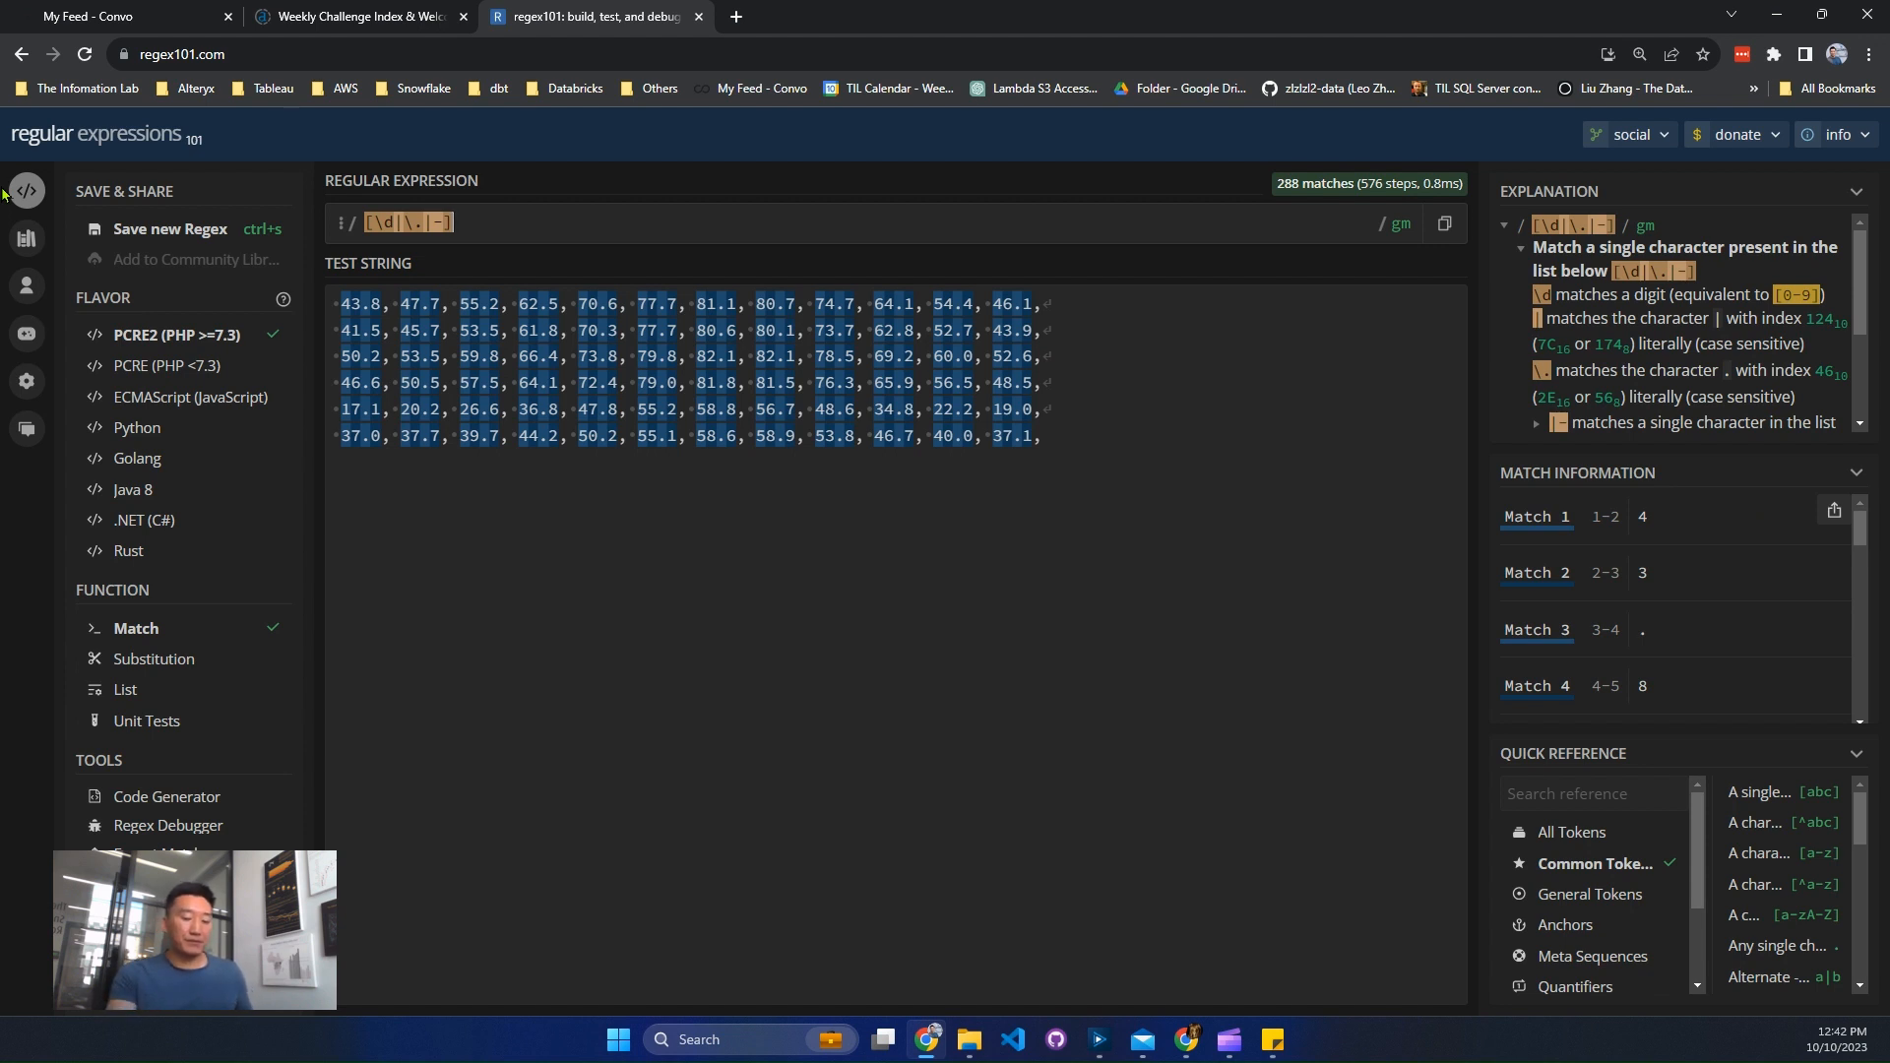
type("+")
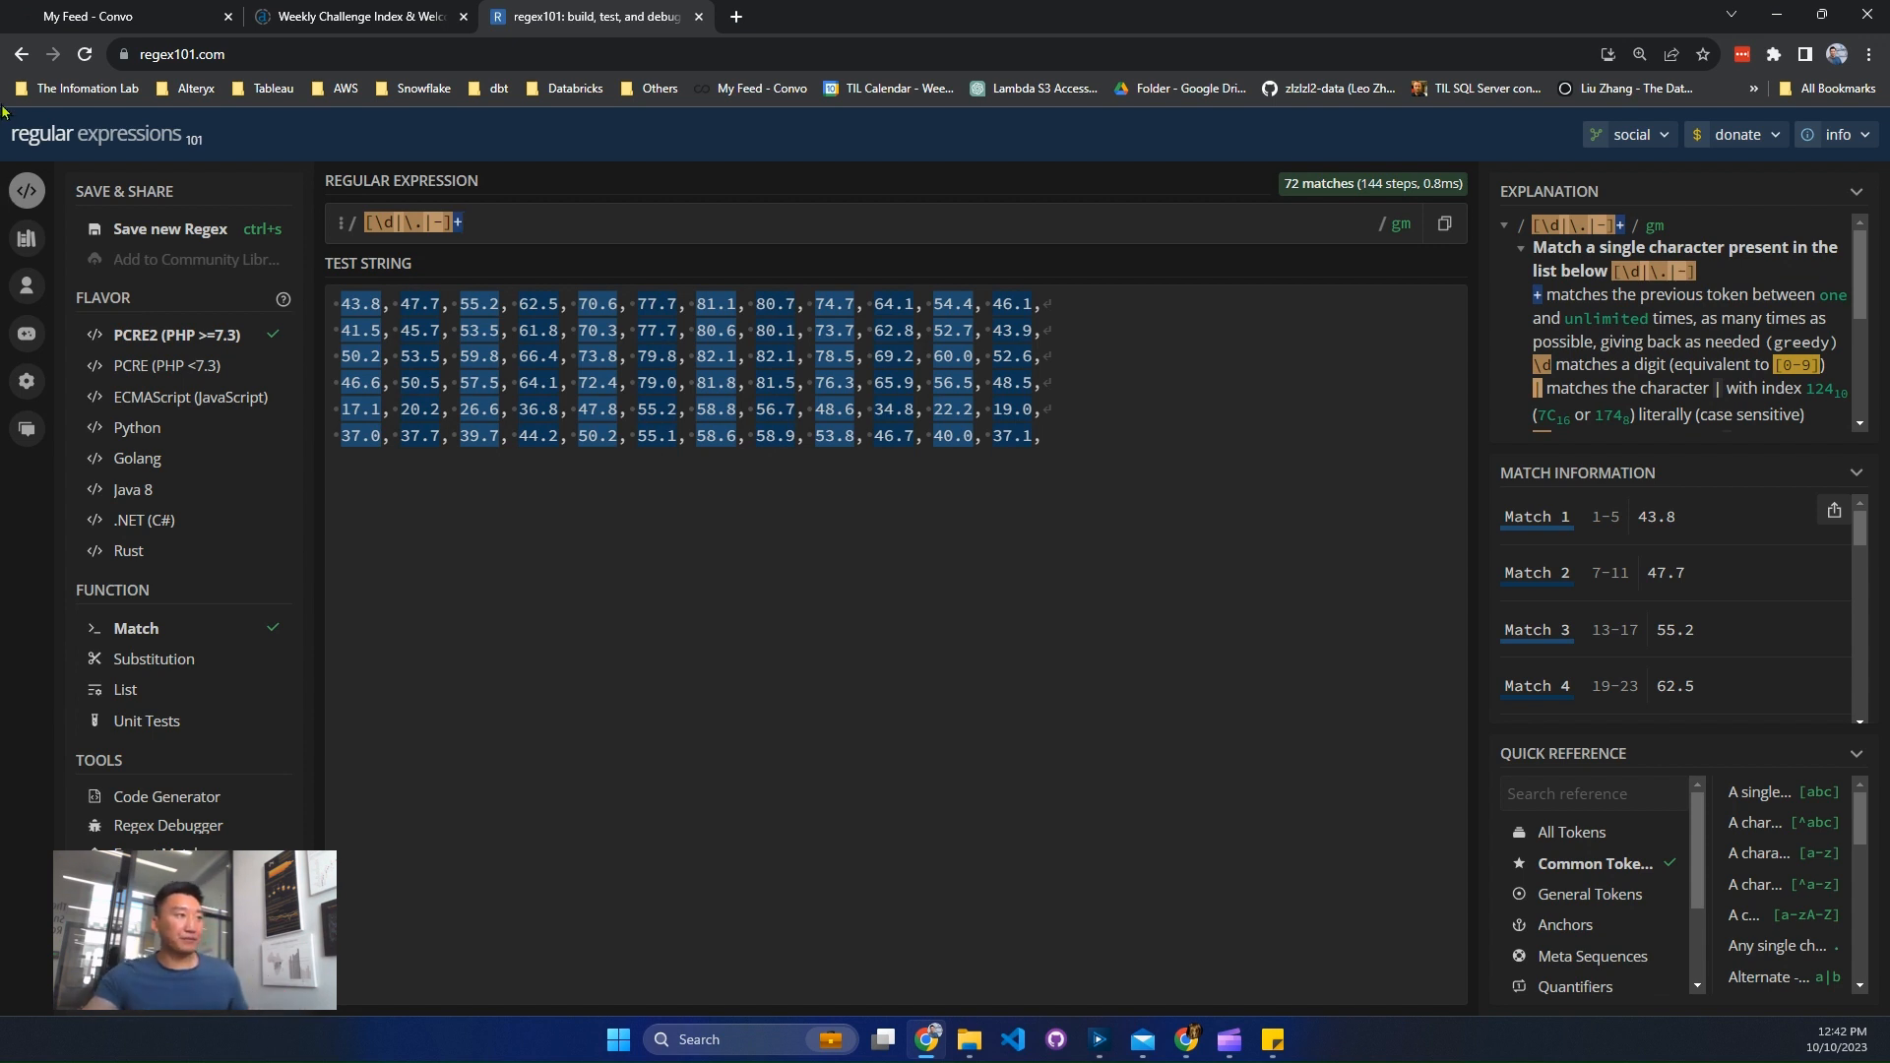
left_click_drag(483, 227, 202, 229)
key("ctrl+c")
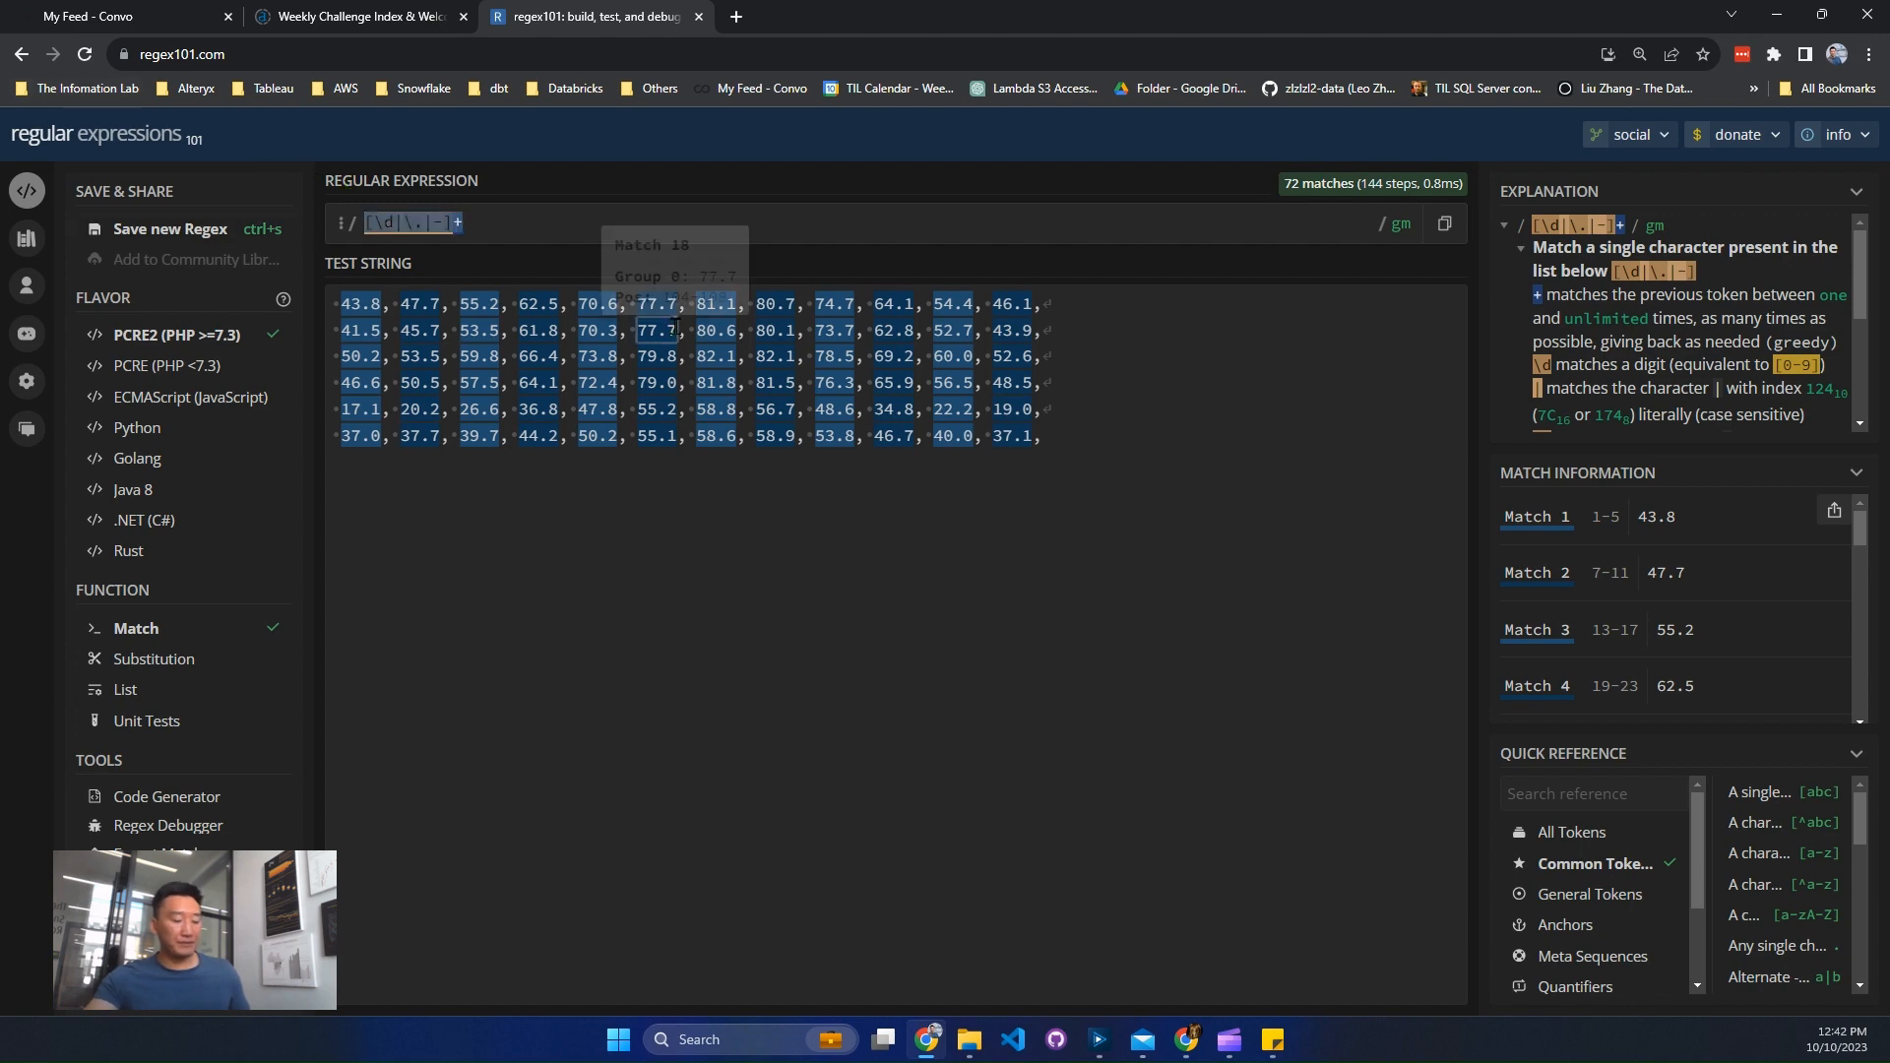
Step: Switch to Alteryx Designer and connect a new RegEx tool to the output of the False branch's RegEx tool
left_click(1776, 15)
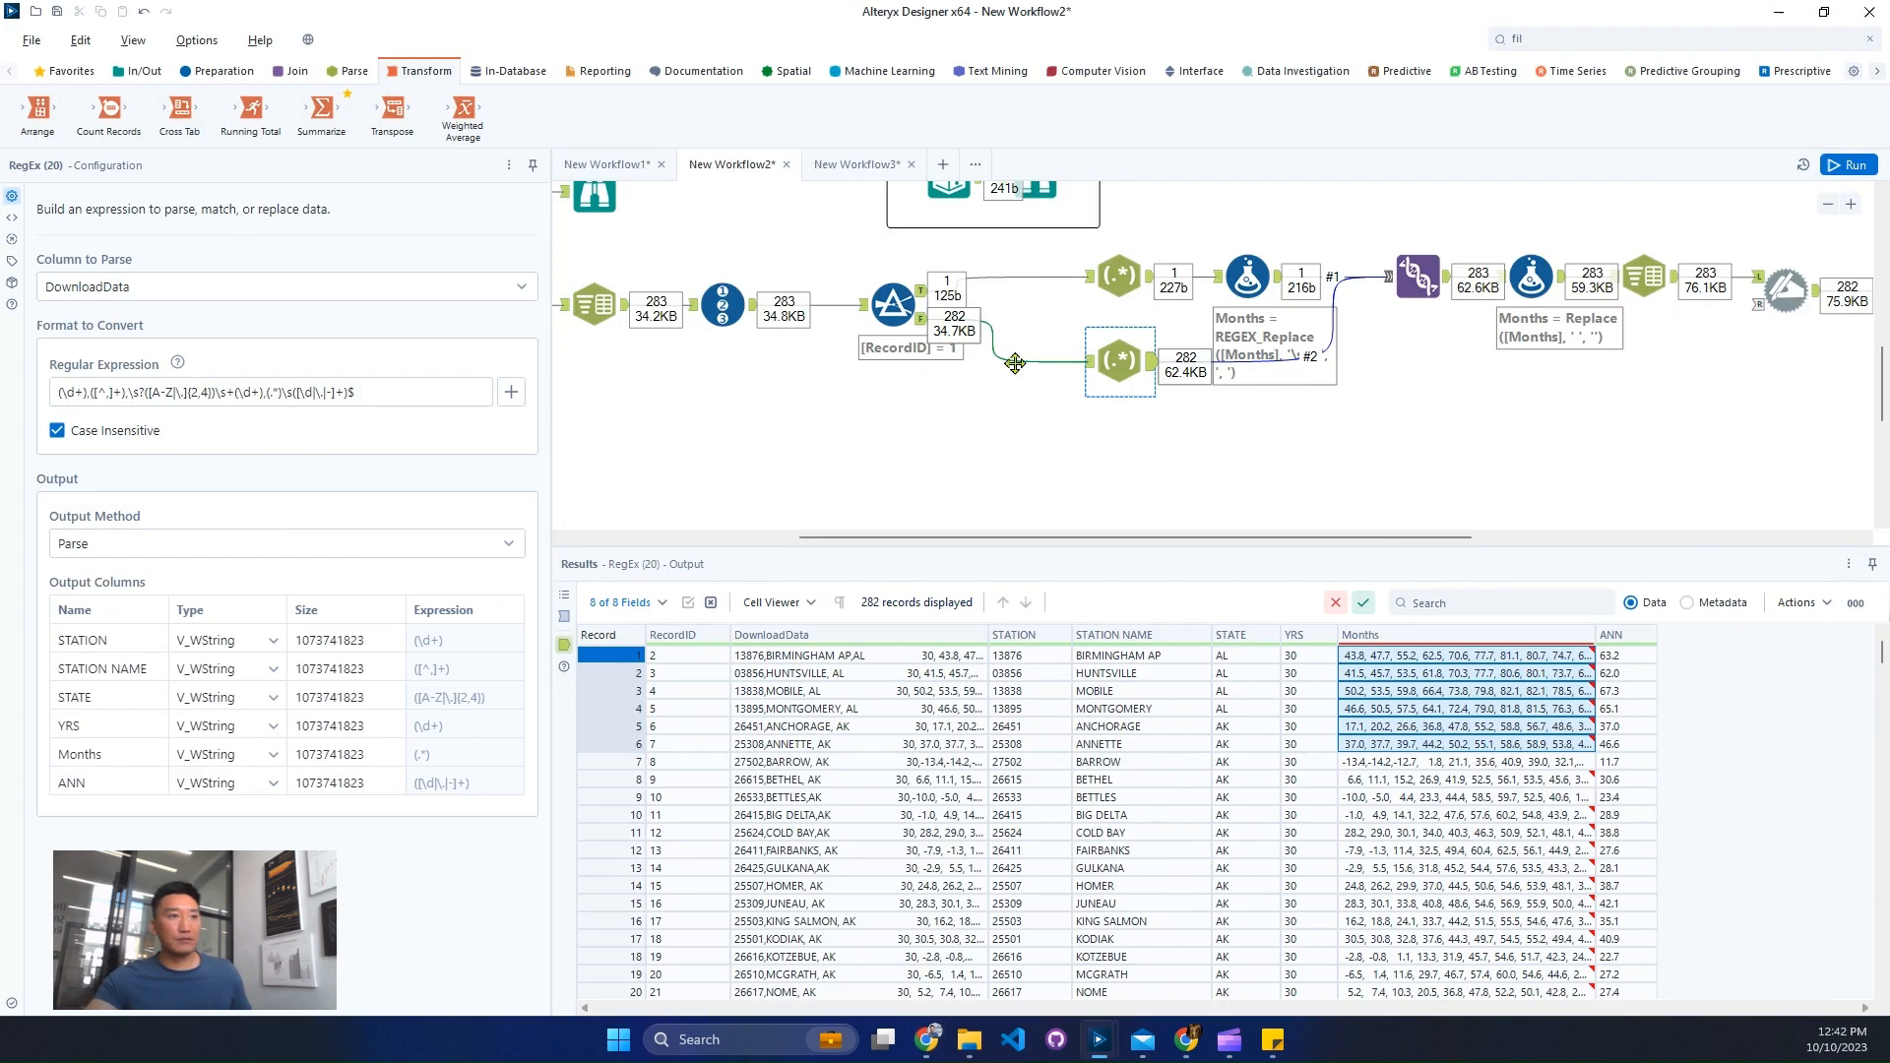
left_click(362, 79)
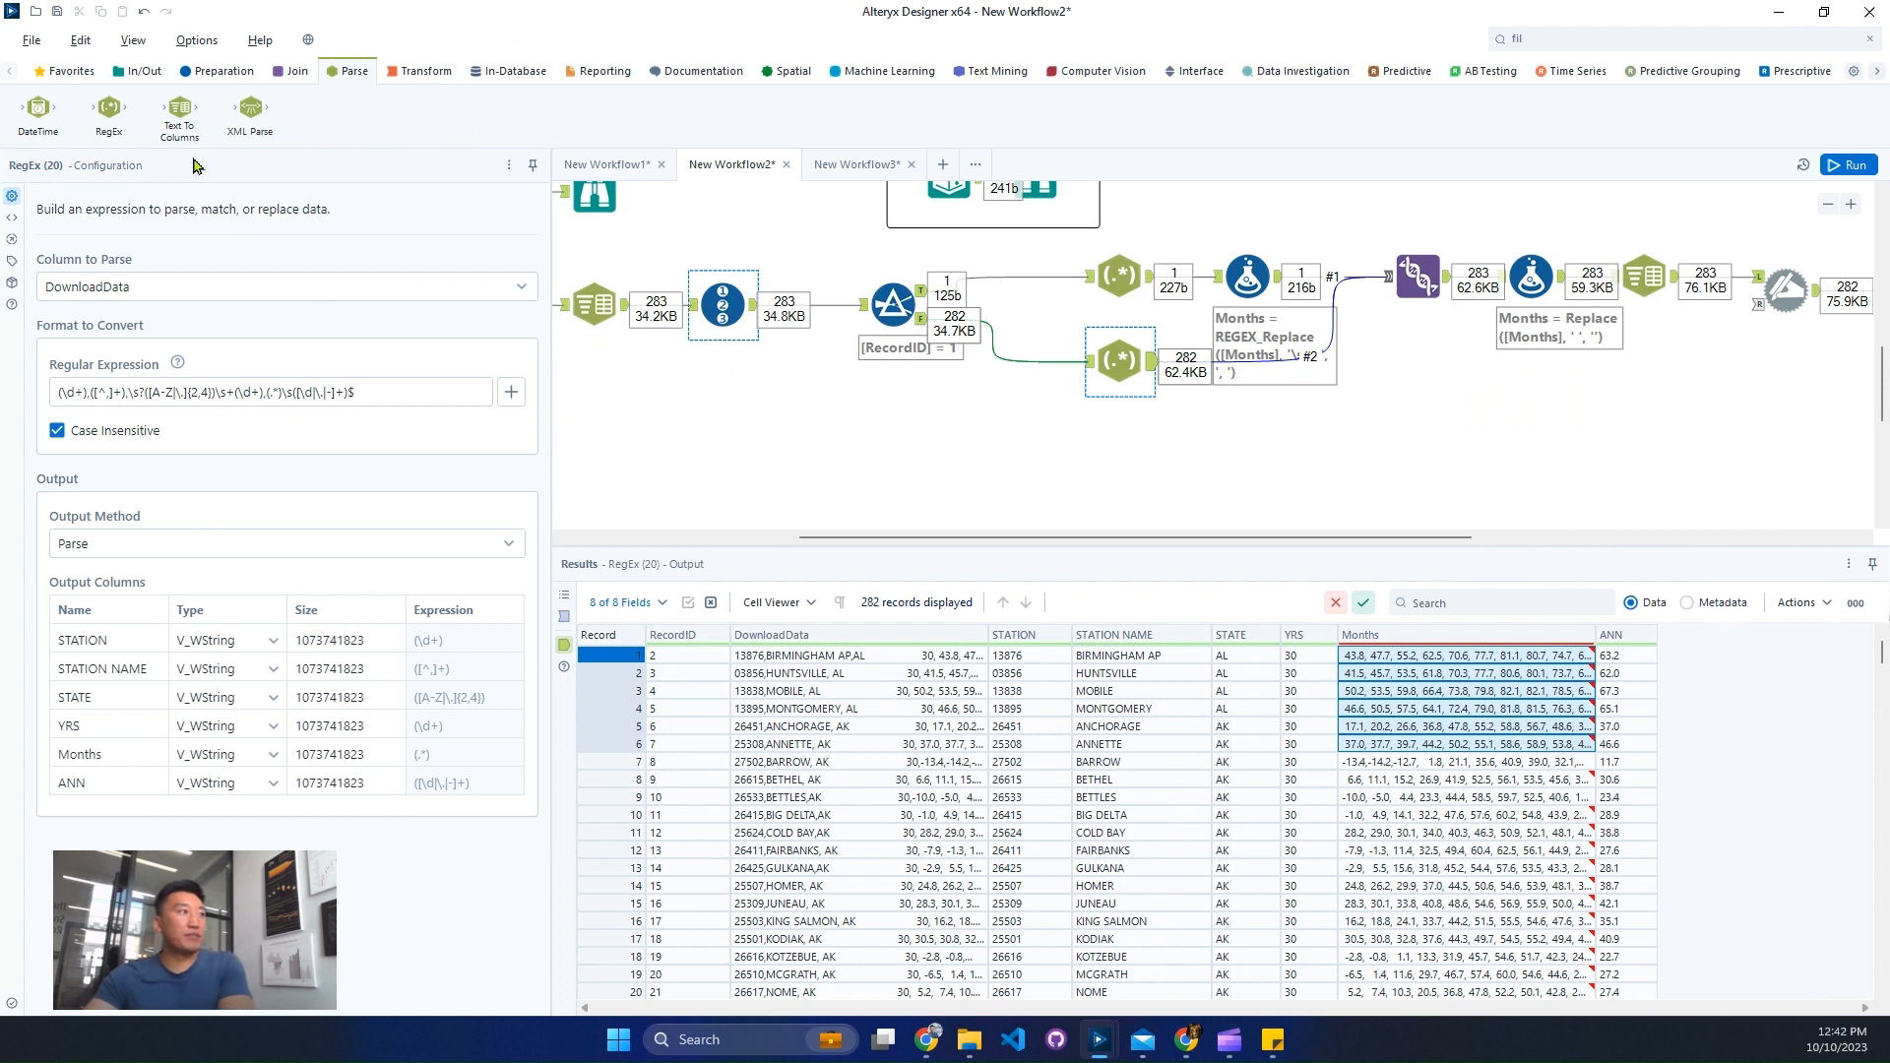
left_click_drag(108, 108, 1289, 478)
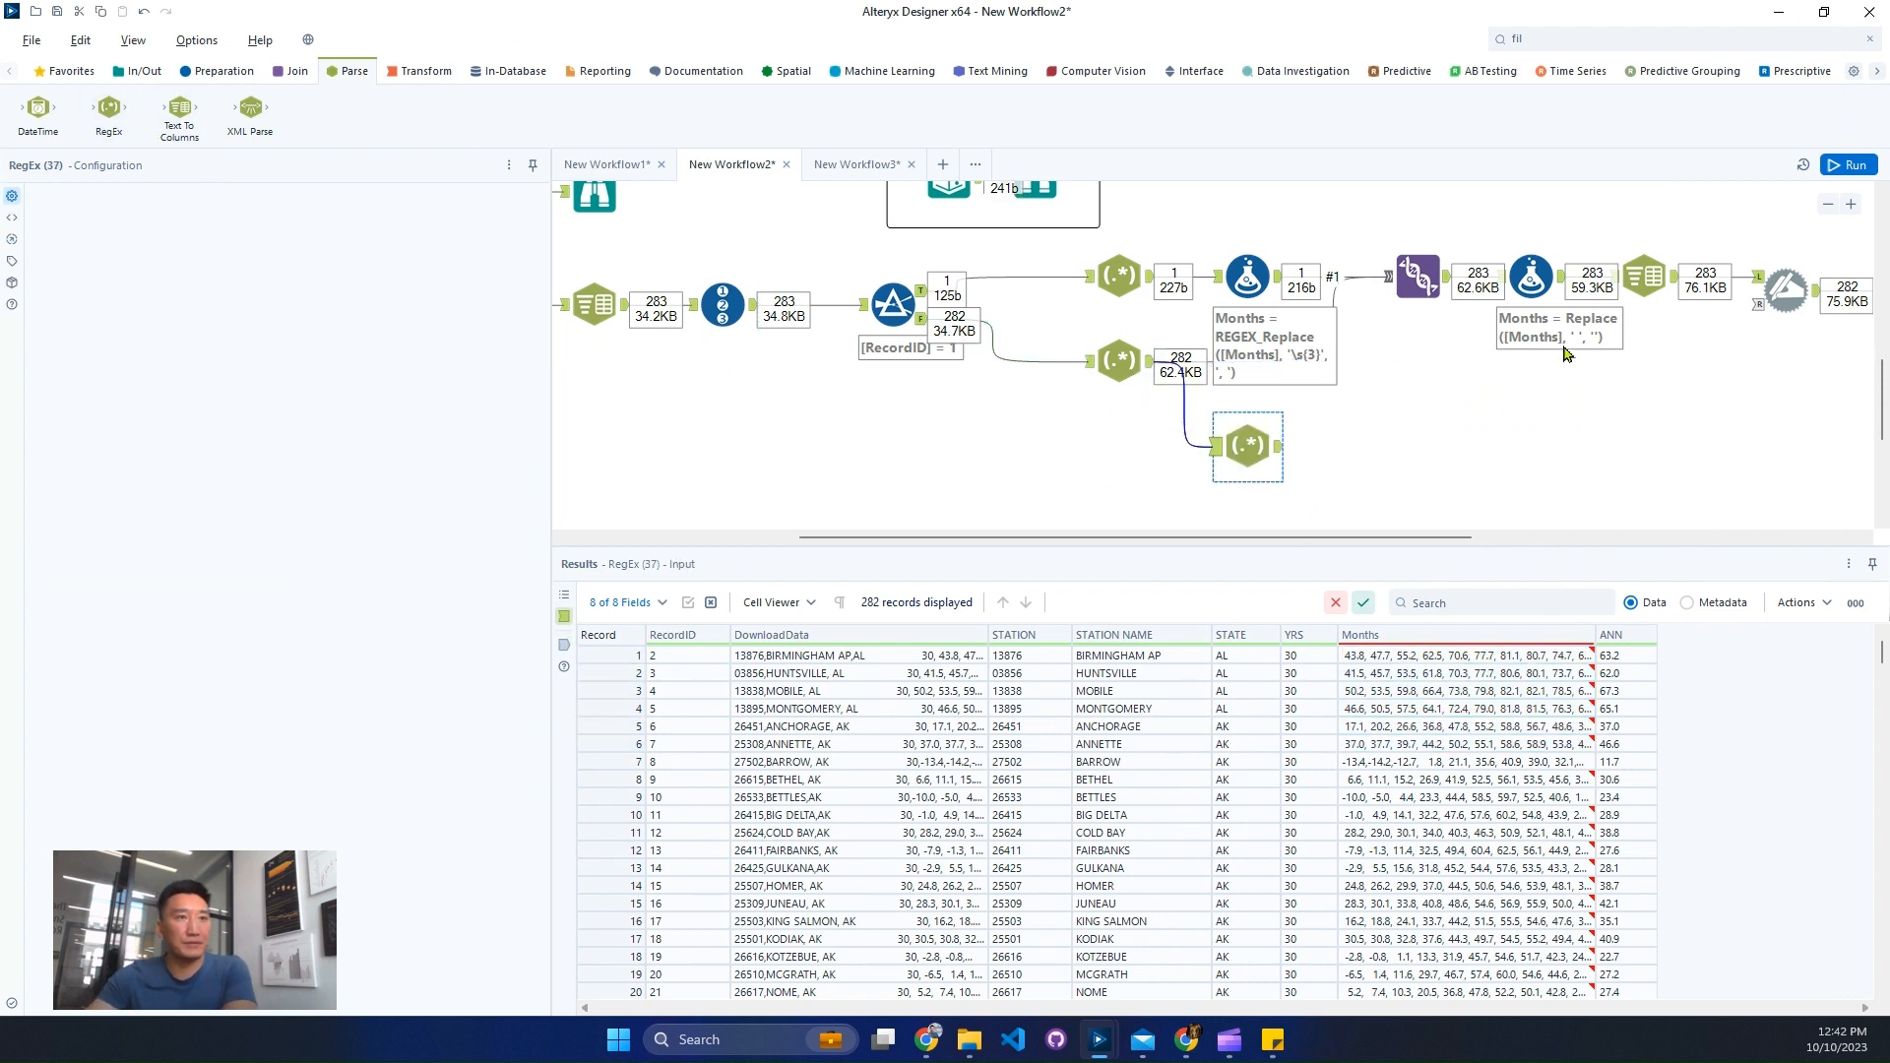
left_click(1827, 204)
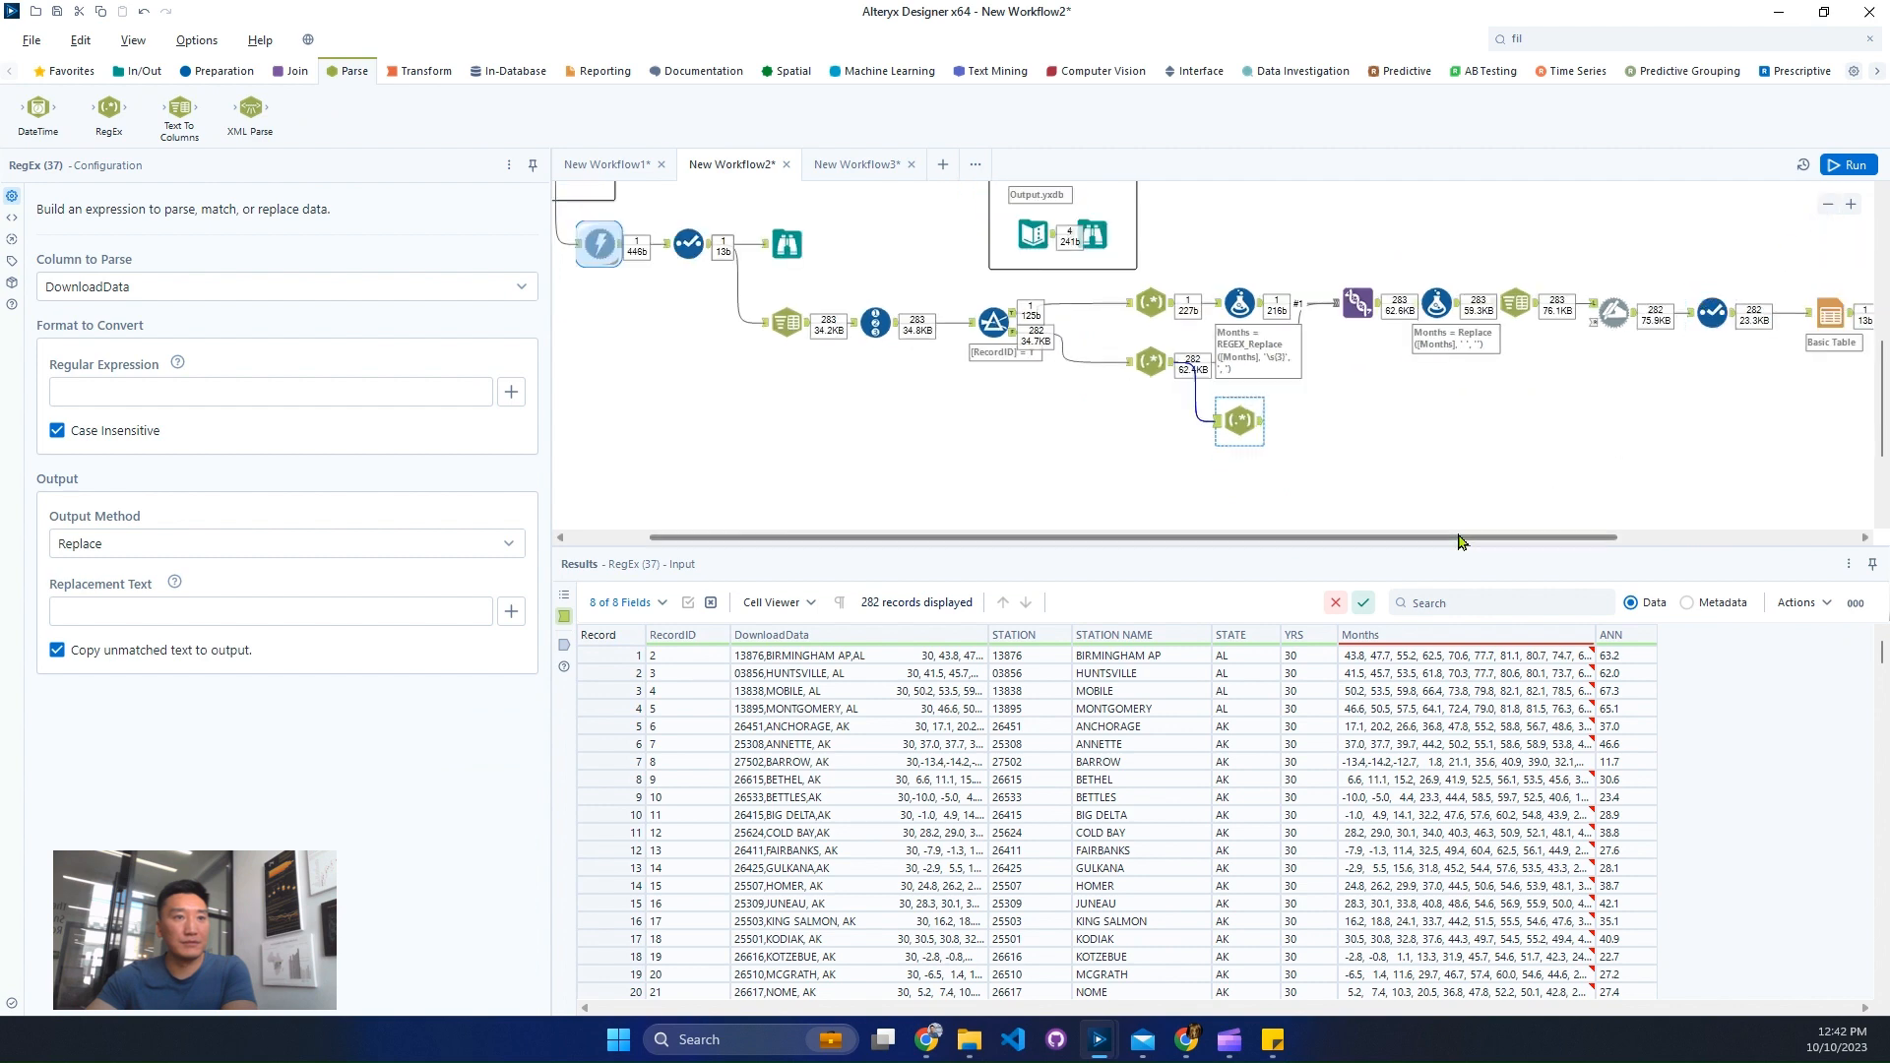
Step: Configure the new RegEx tool to parse Months with [\d|\.|-]+, using the Tokenize output method and Split to Rows
left_click(147, 287)
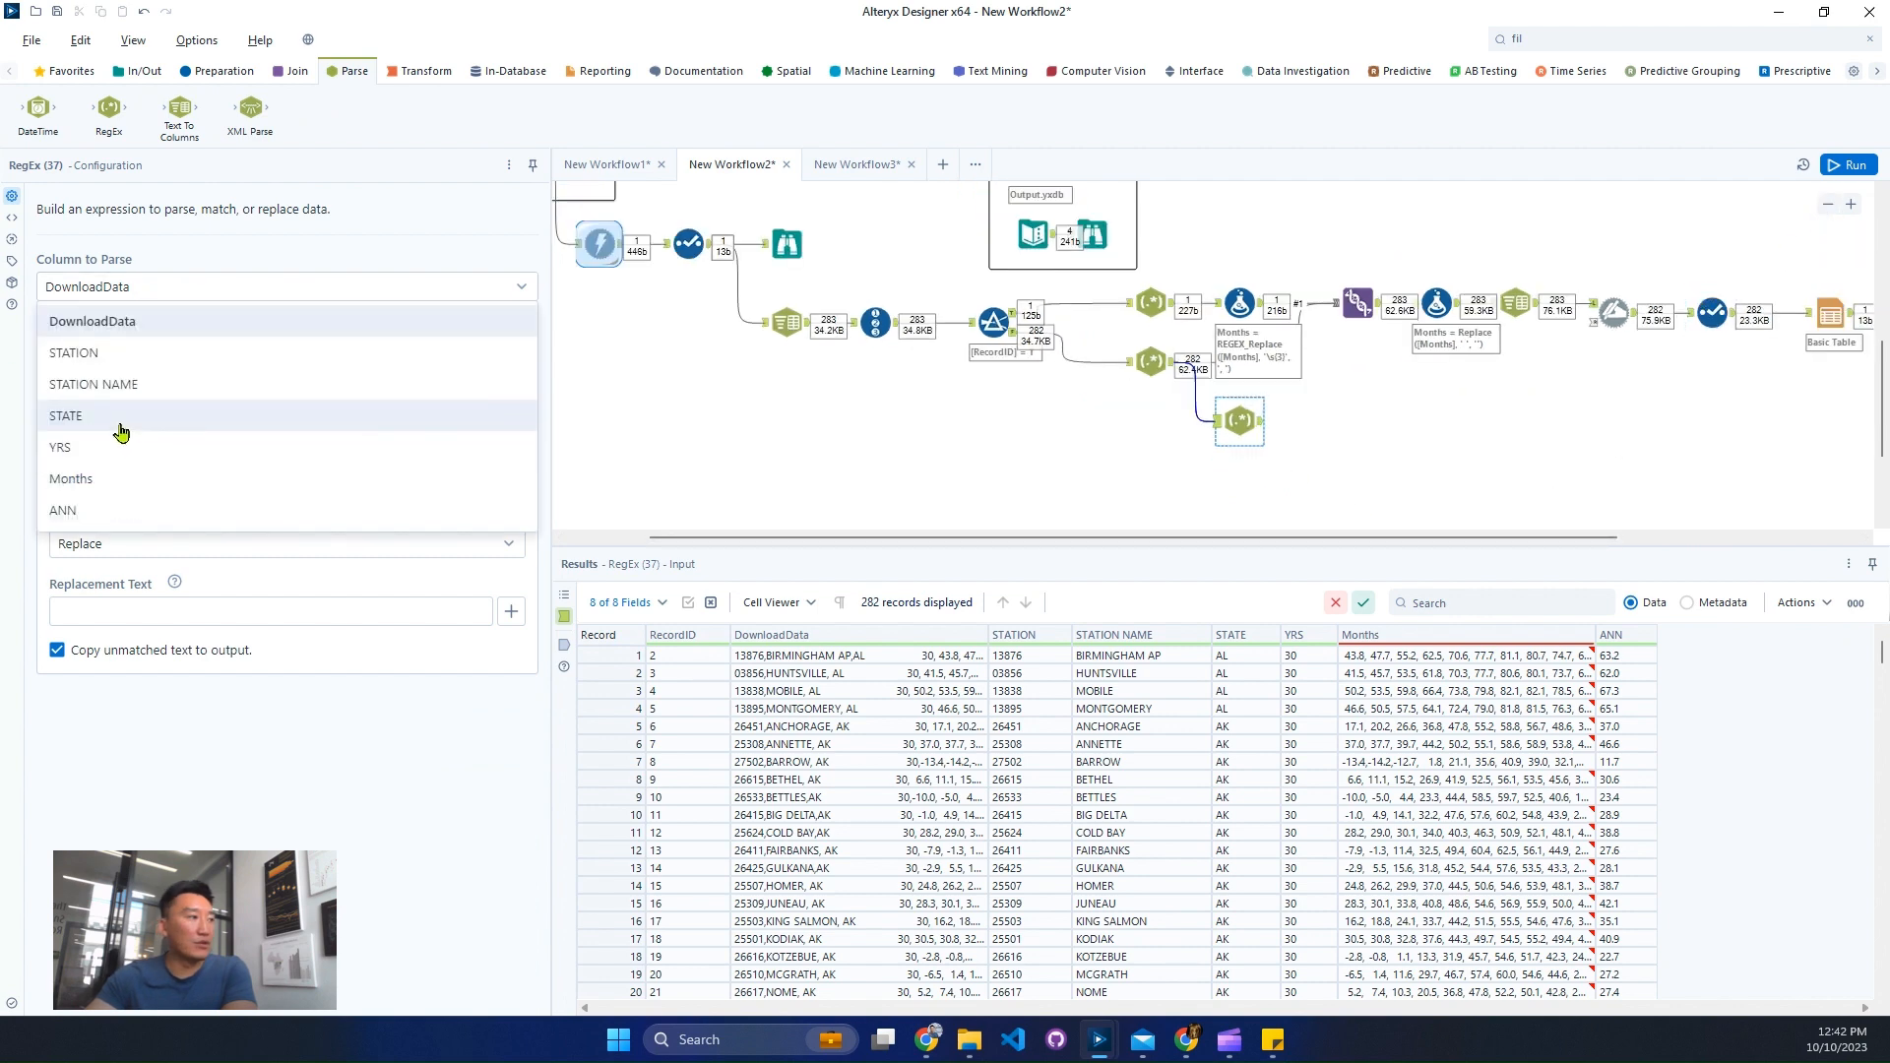
left_click(118, 479)
left_click(183, 390)
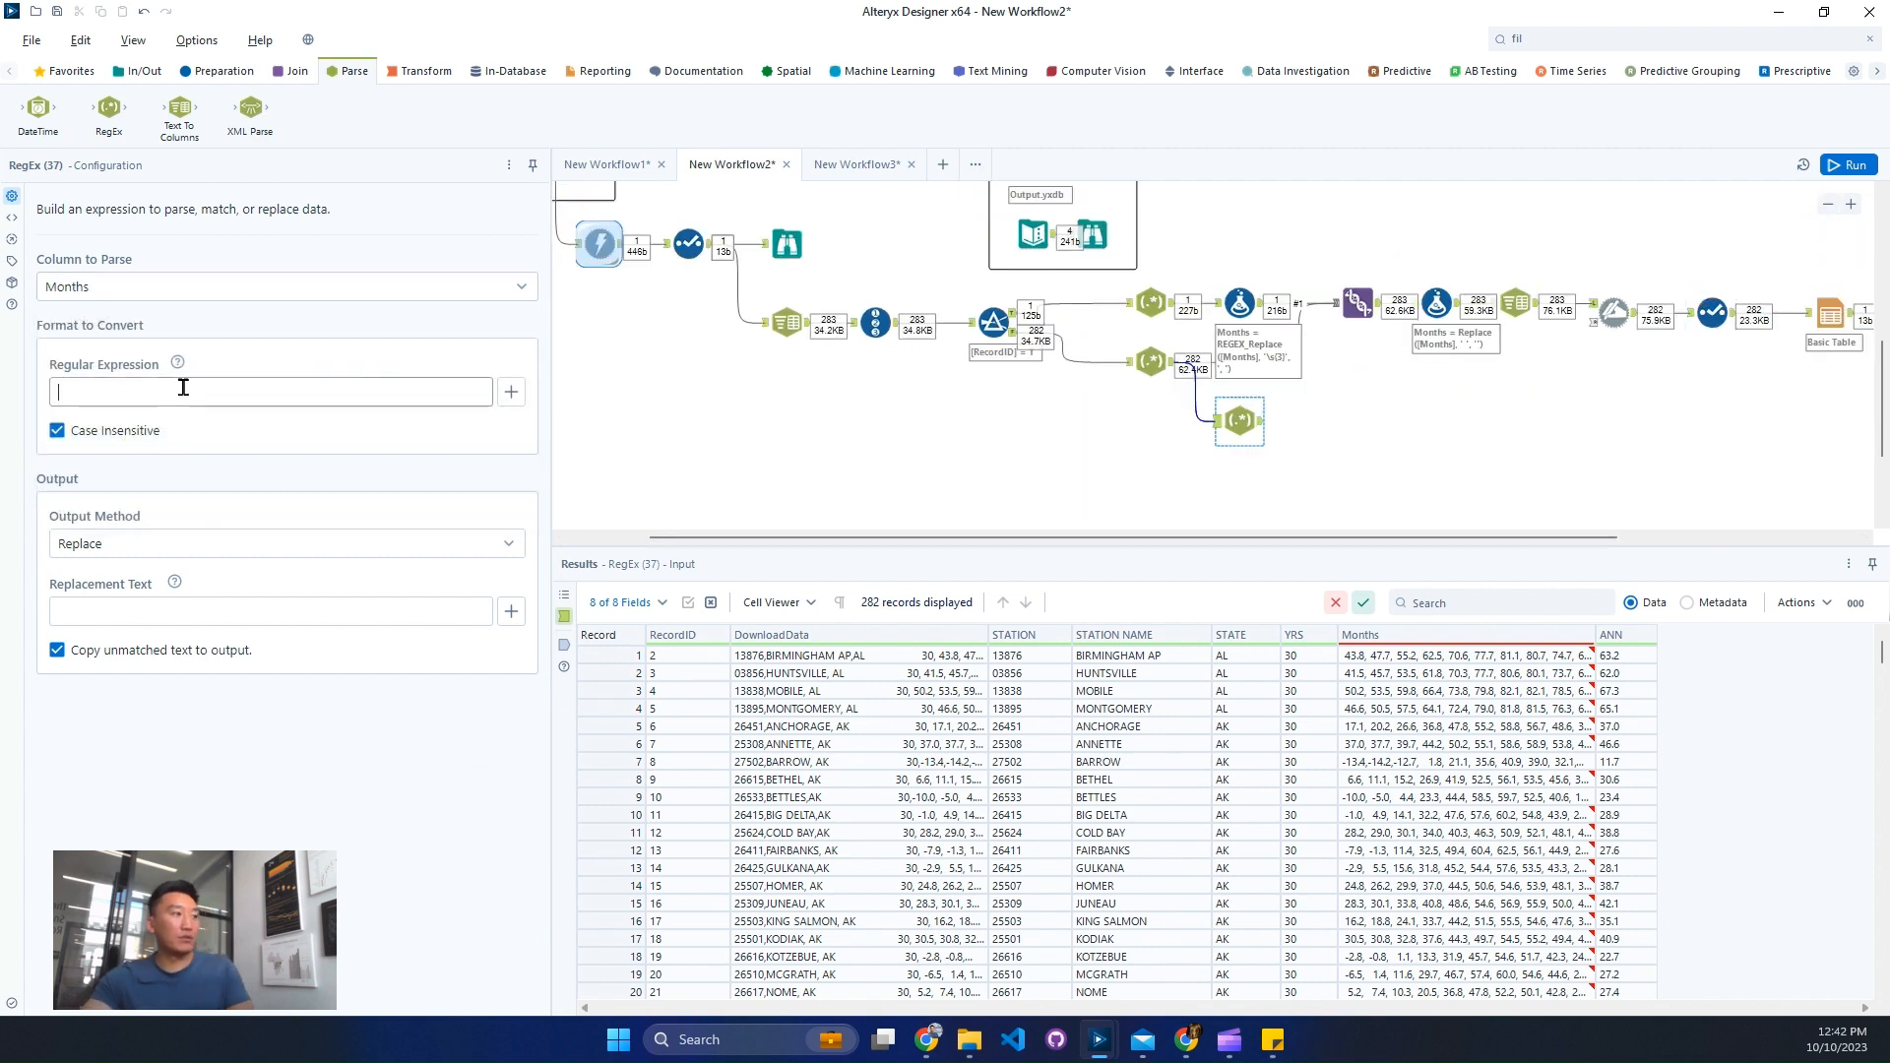
key("ctrl+v")
left_click(180, 543)
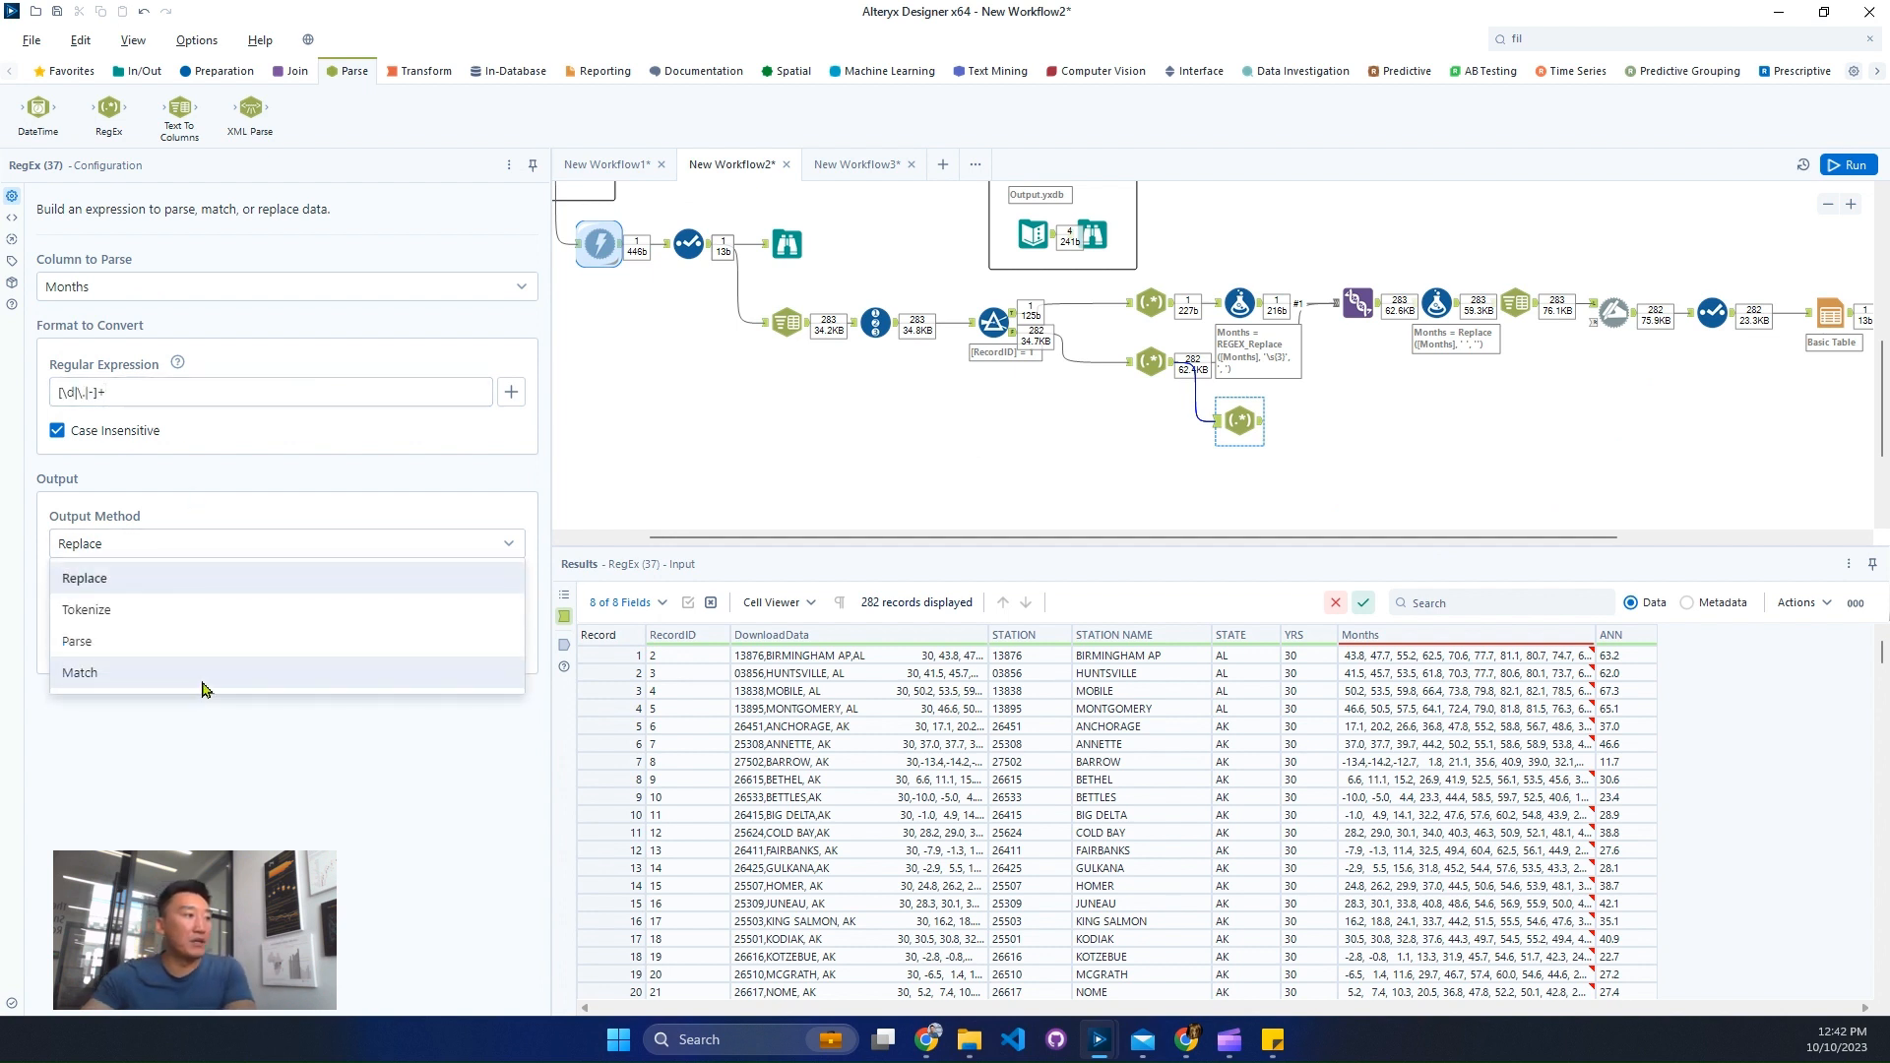
left_click(144, 611)
left_click(114, 790)
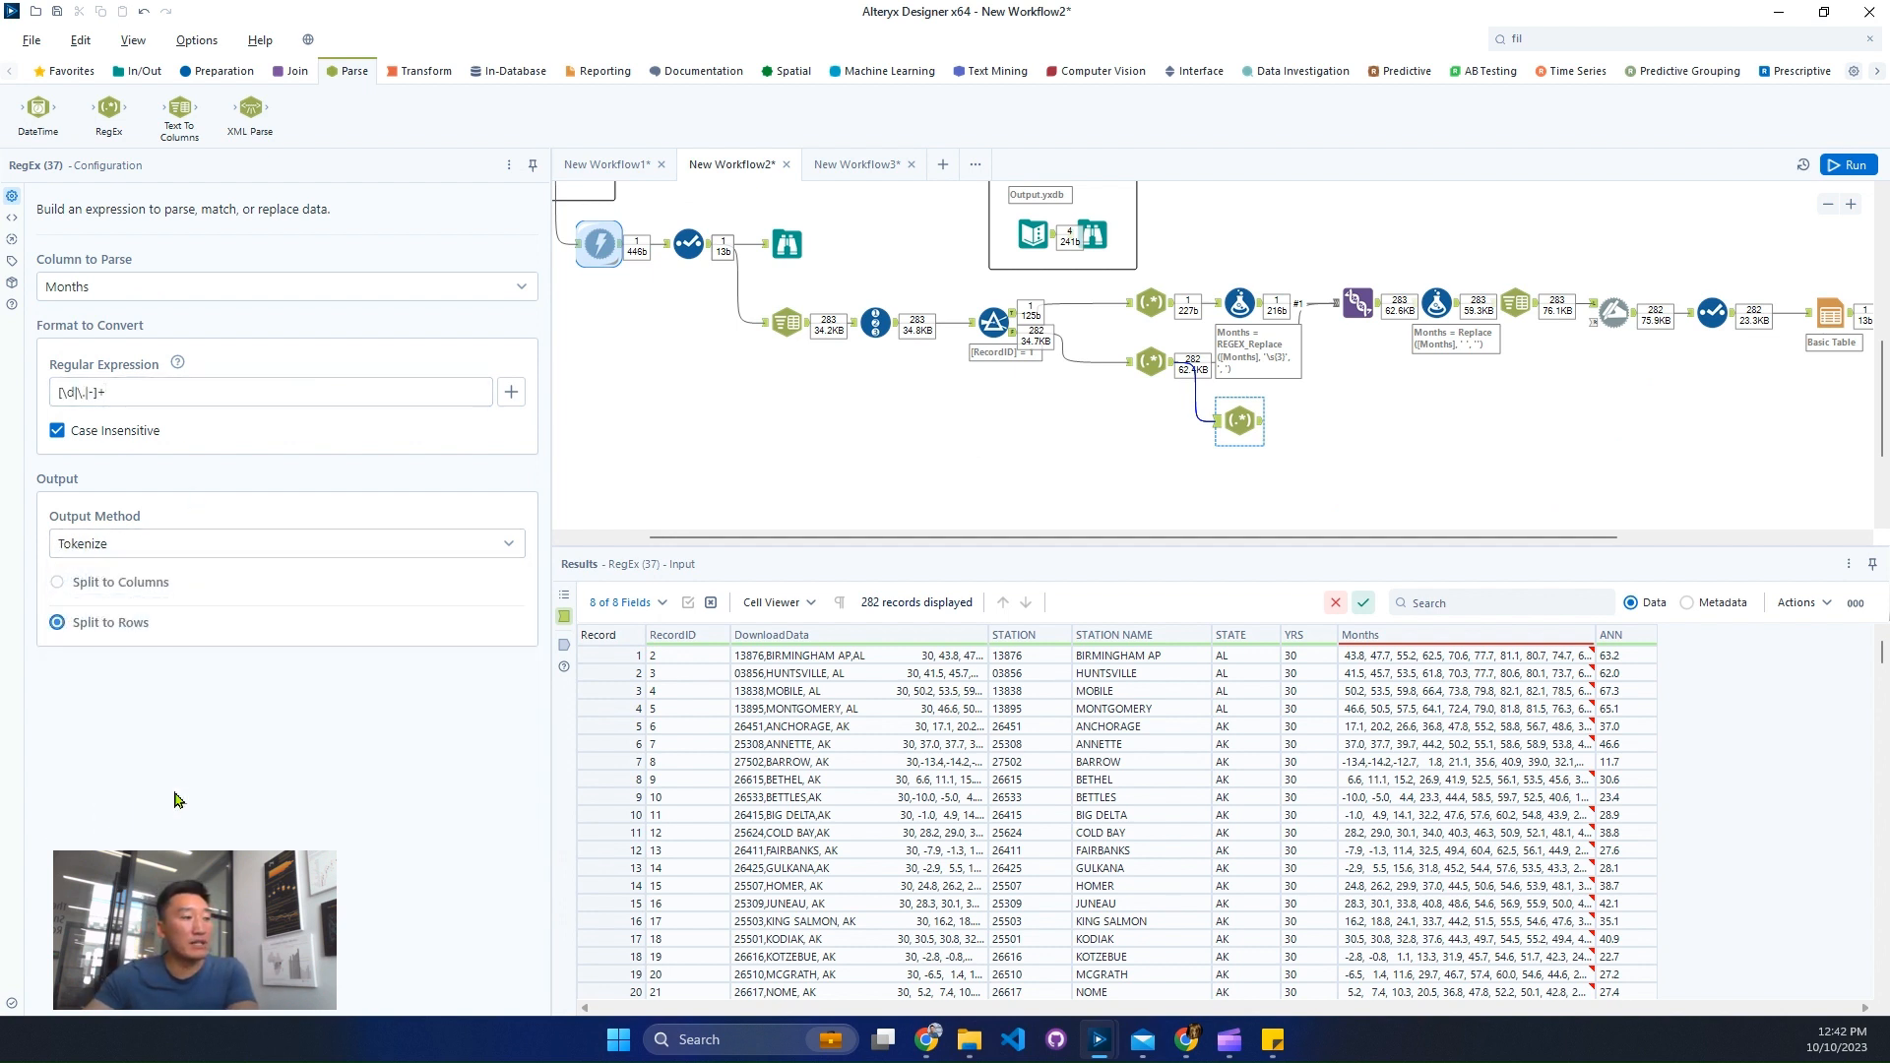
Step: Run the workflow and examine the first station's ANN and Months rows in the tokenizing RegEx tool's output
left_click(1834, 165)
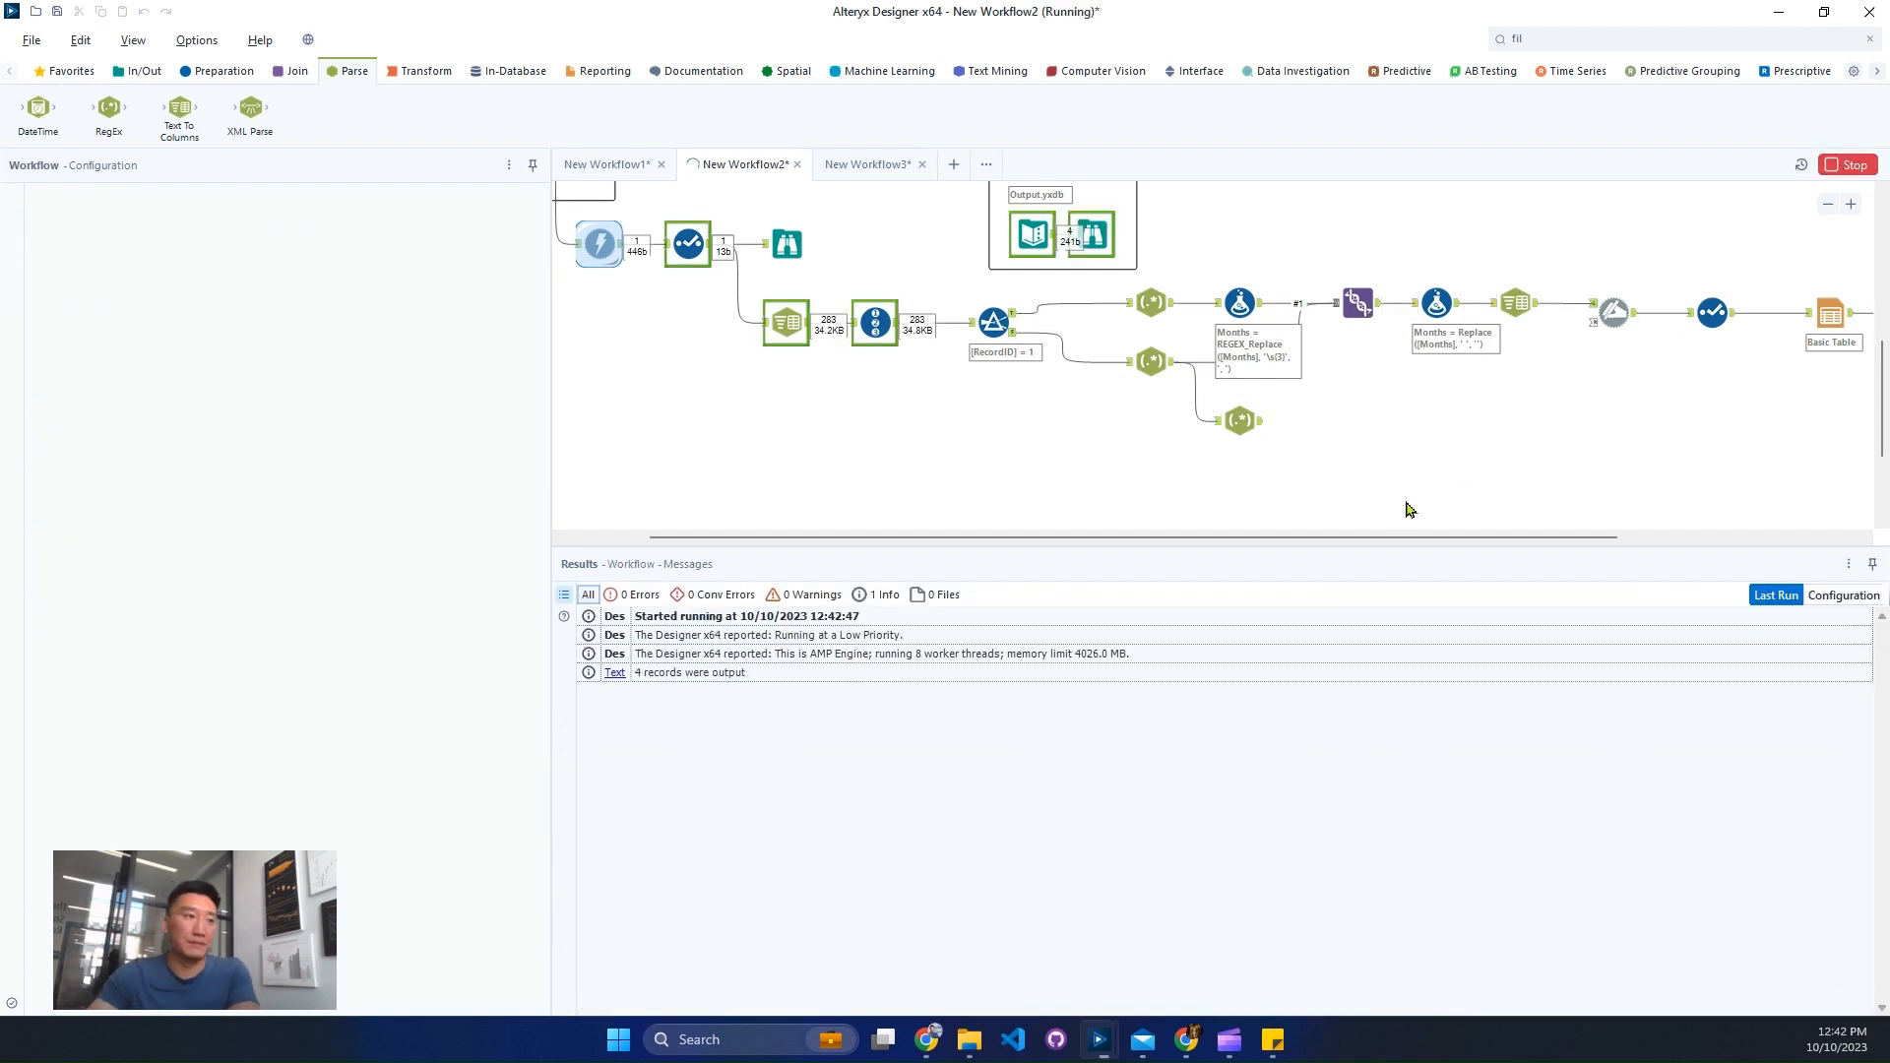
left_click(1261, 423)
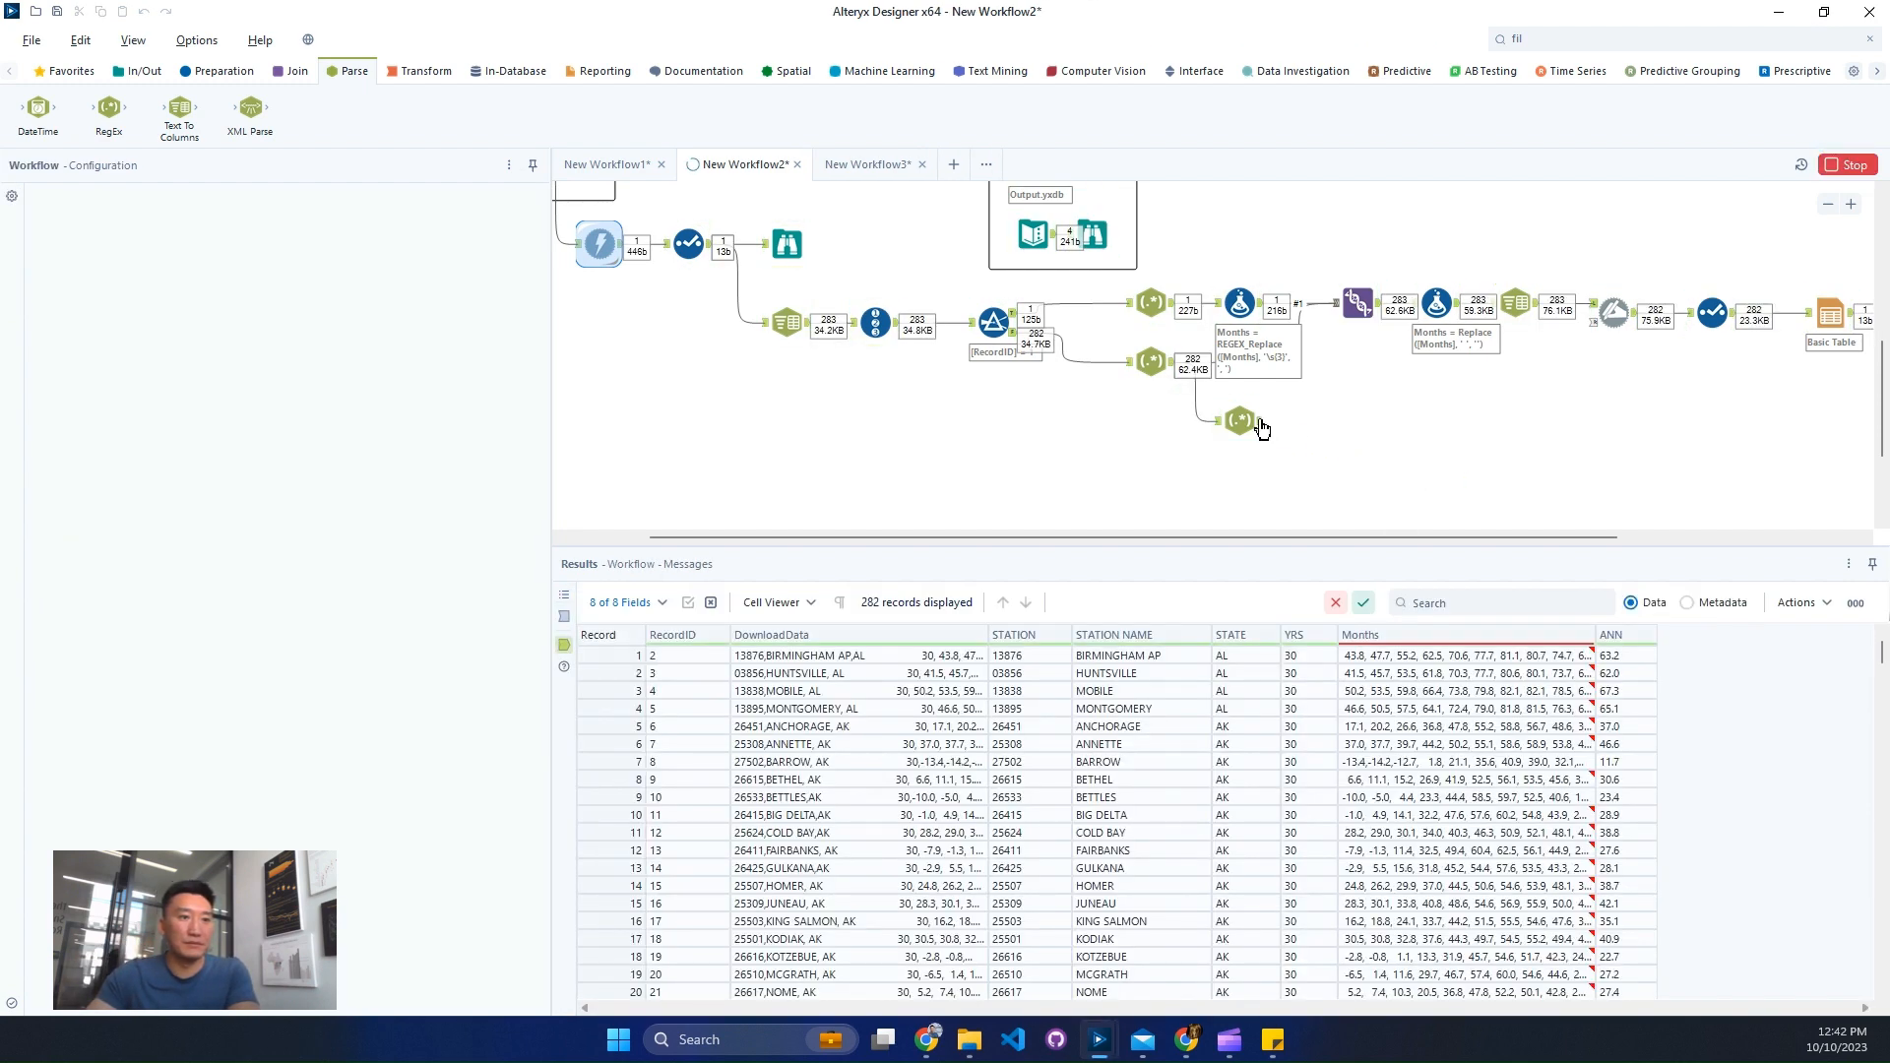
left_click_drag(1418, 657, 1422, 848)
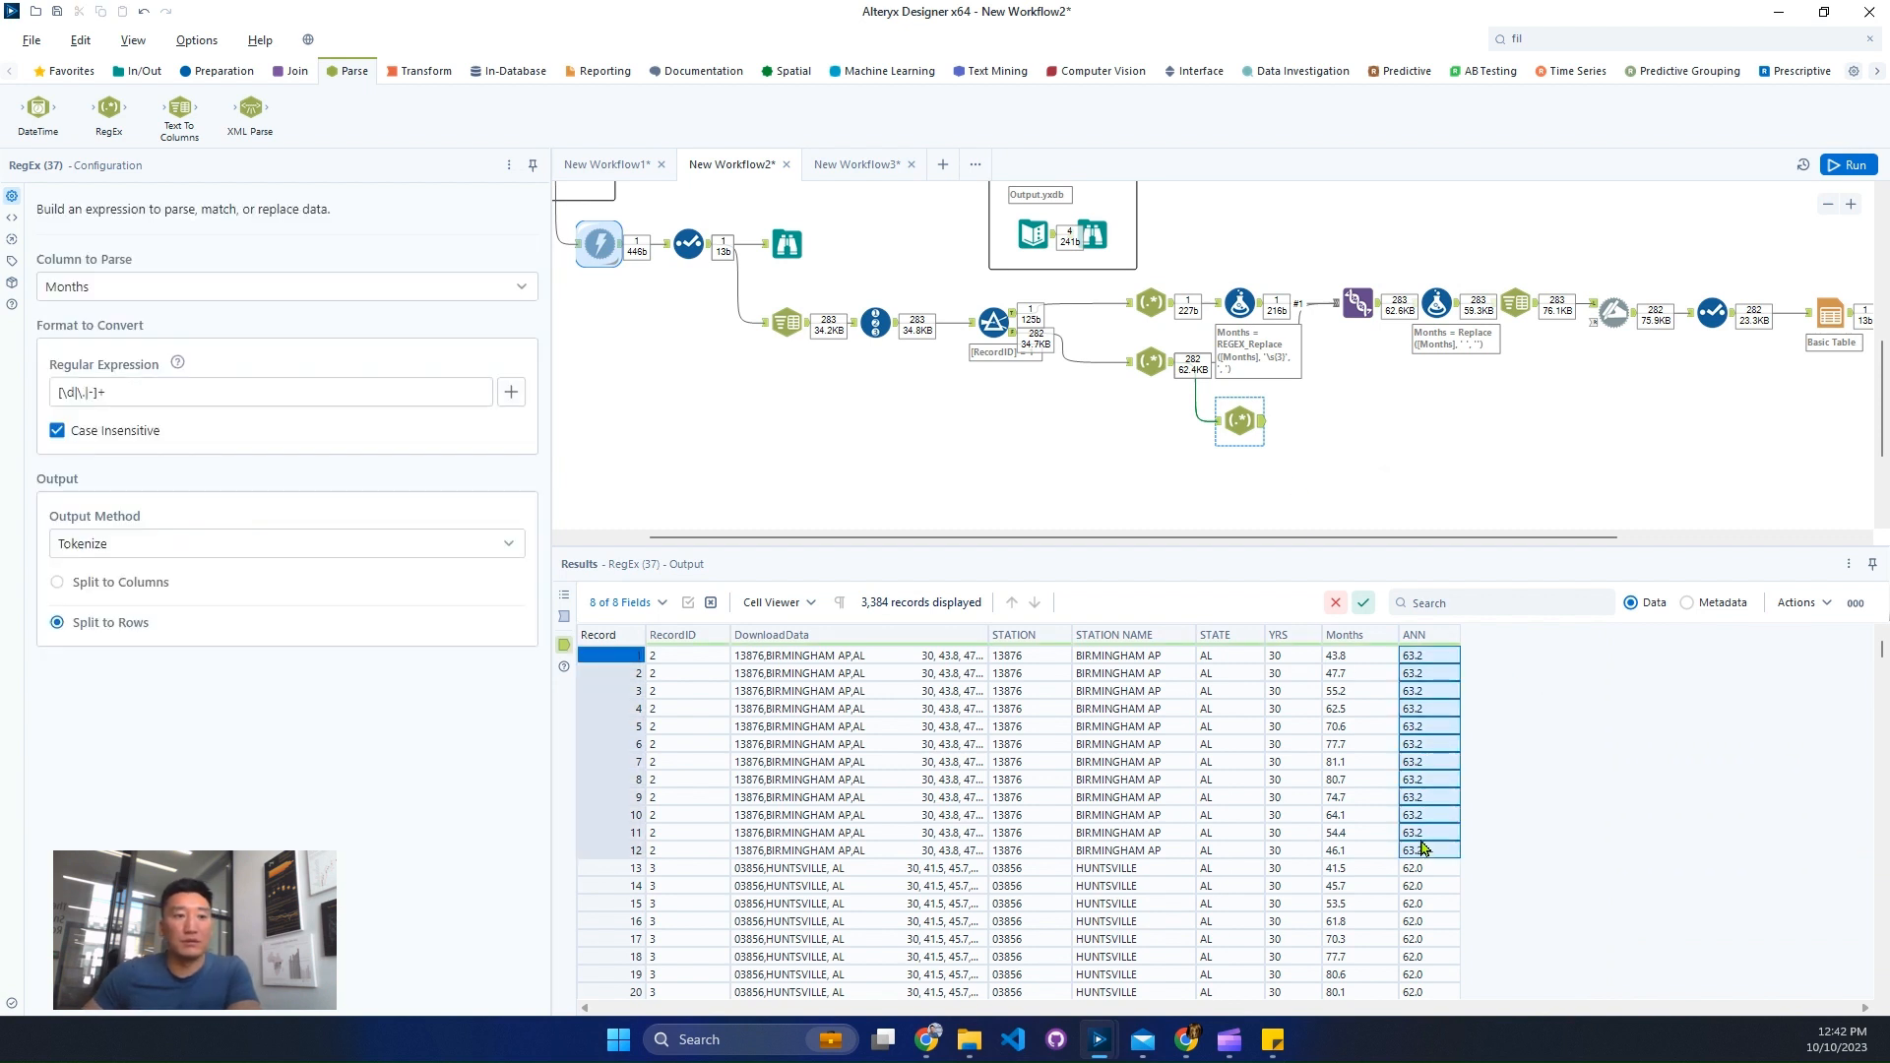
left_click_drag(1368, 657, 1363, 852)
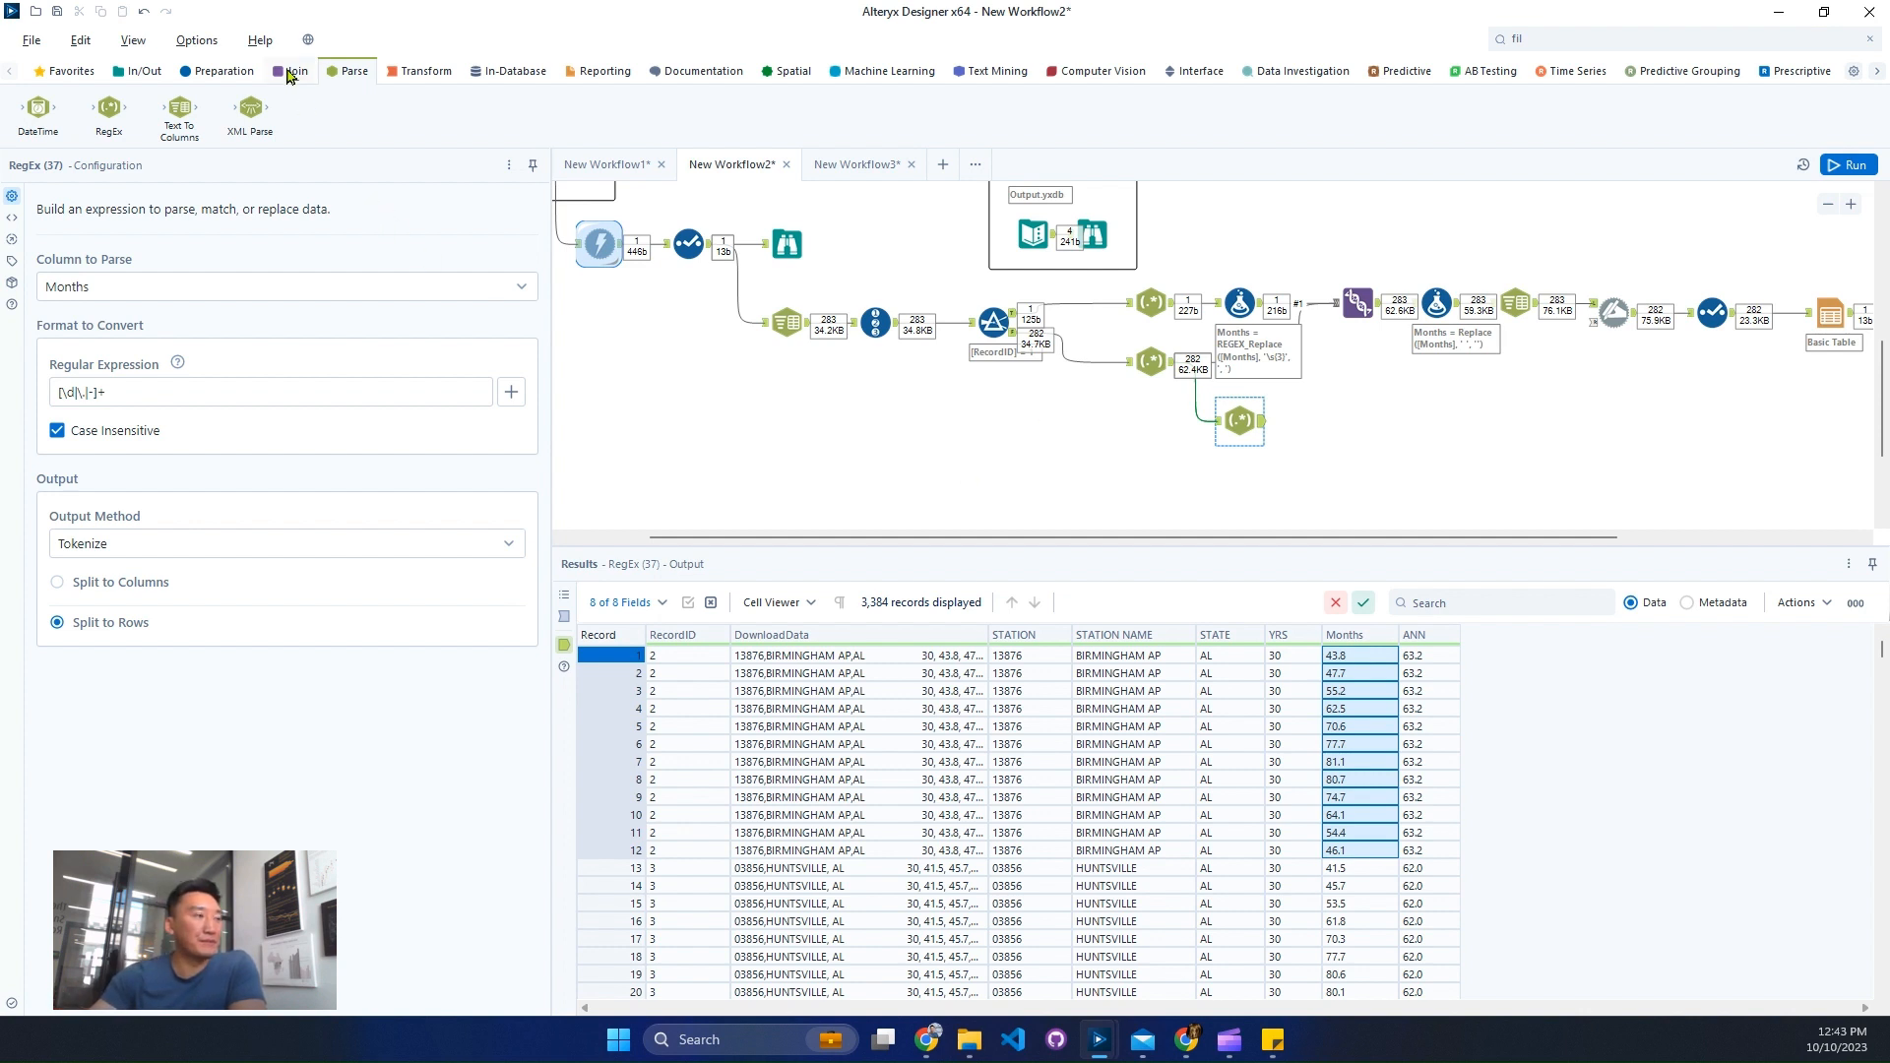
Step: Connect a Tile tool after the tokenizing RegEx, using the Unique Value method with RecordID as the unique column
left_click(218, 71)
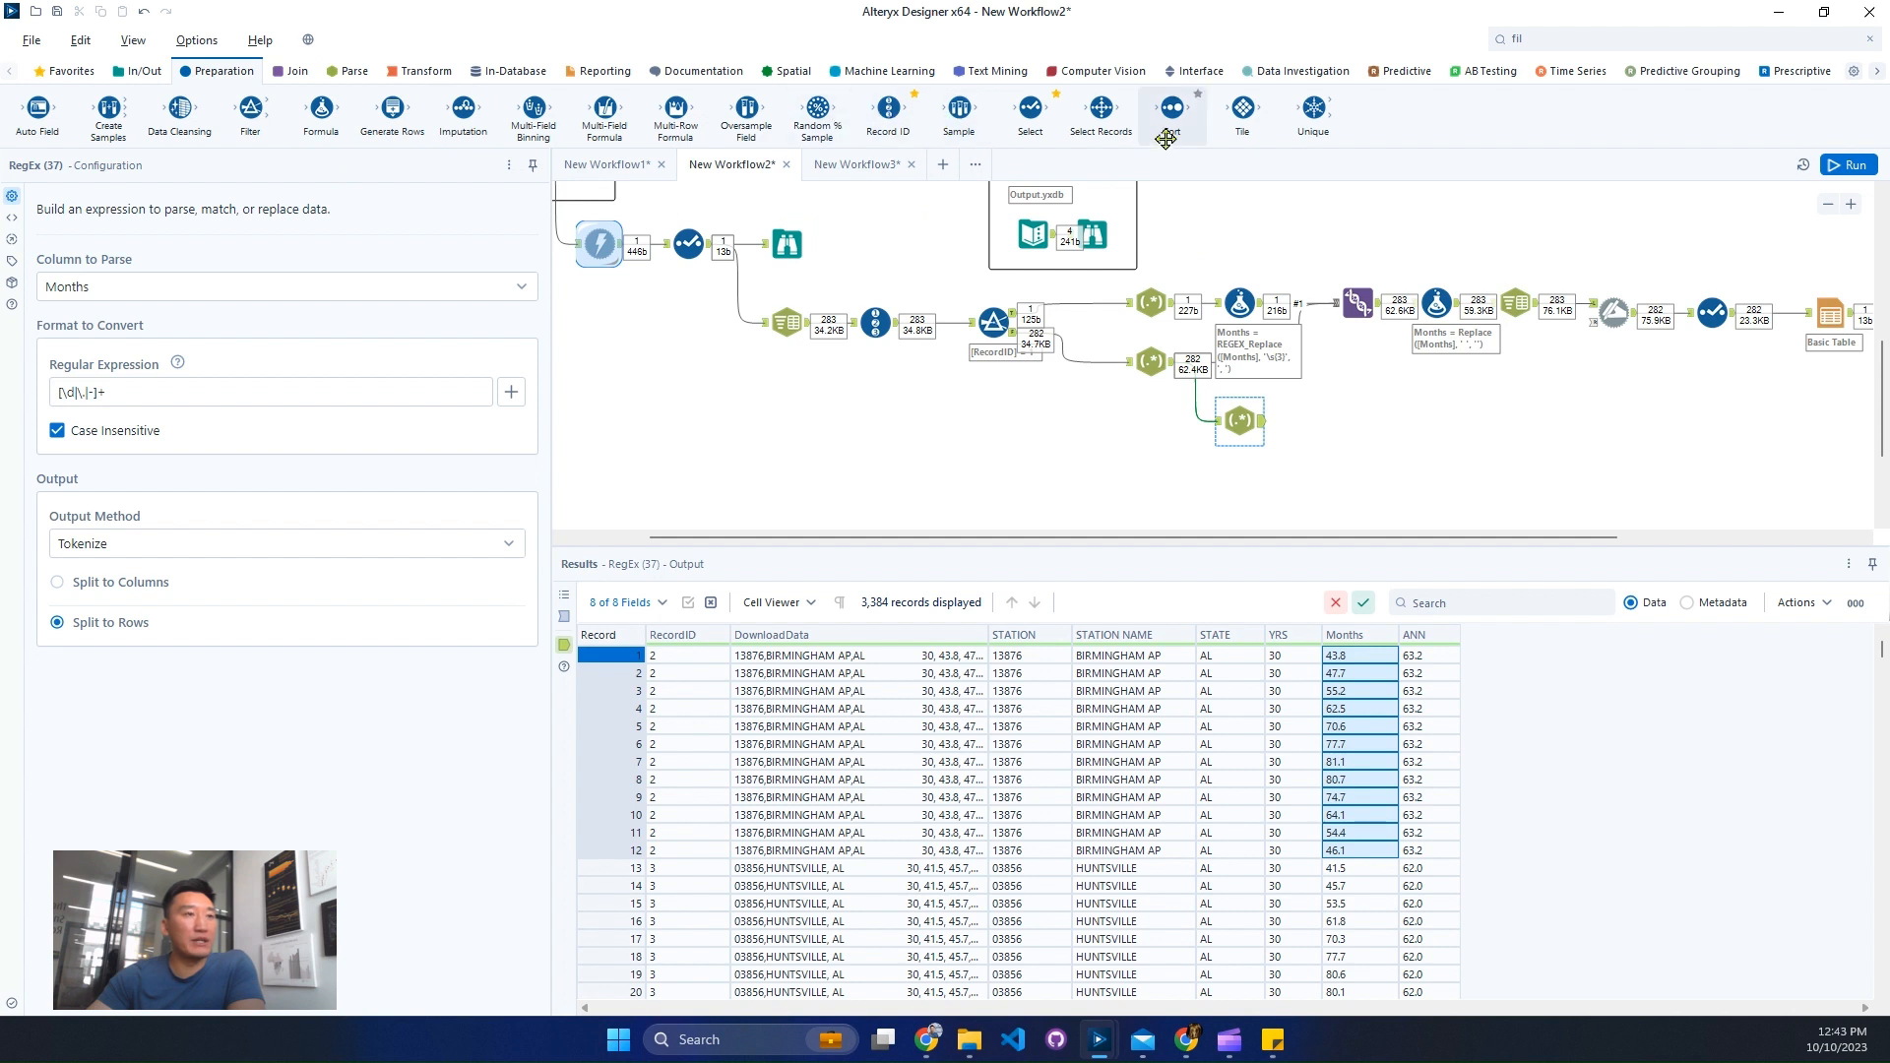
left_click_drag(1245, 119, 1341, 427)
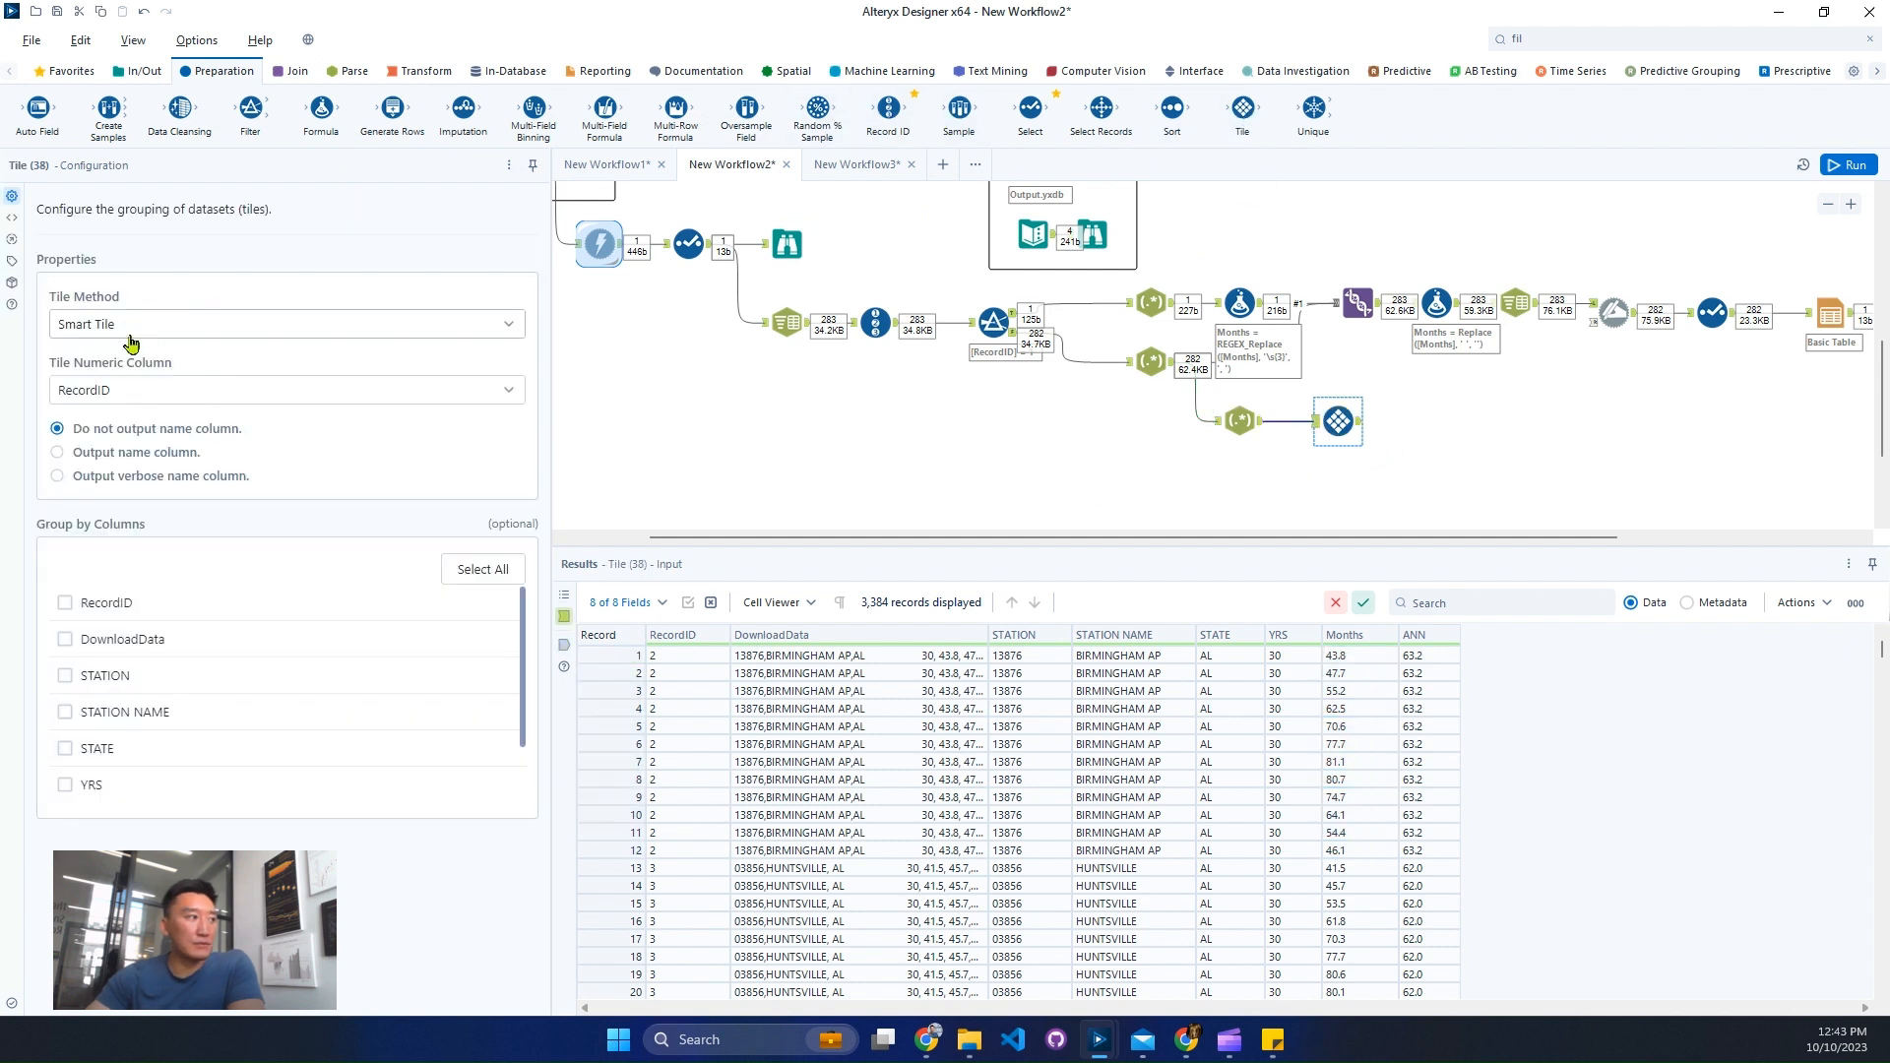
left_click(163, 329)
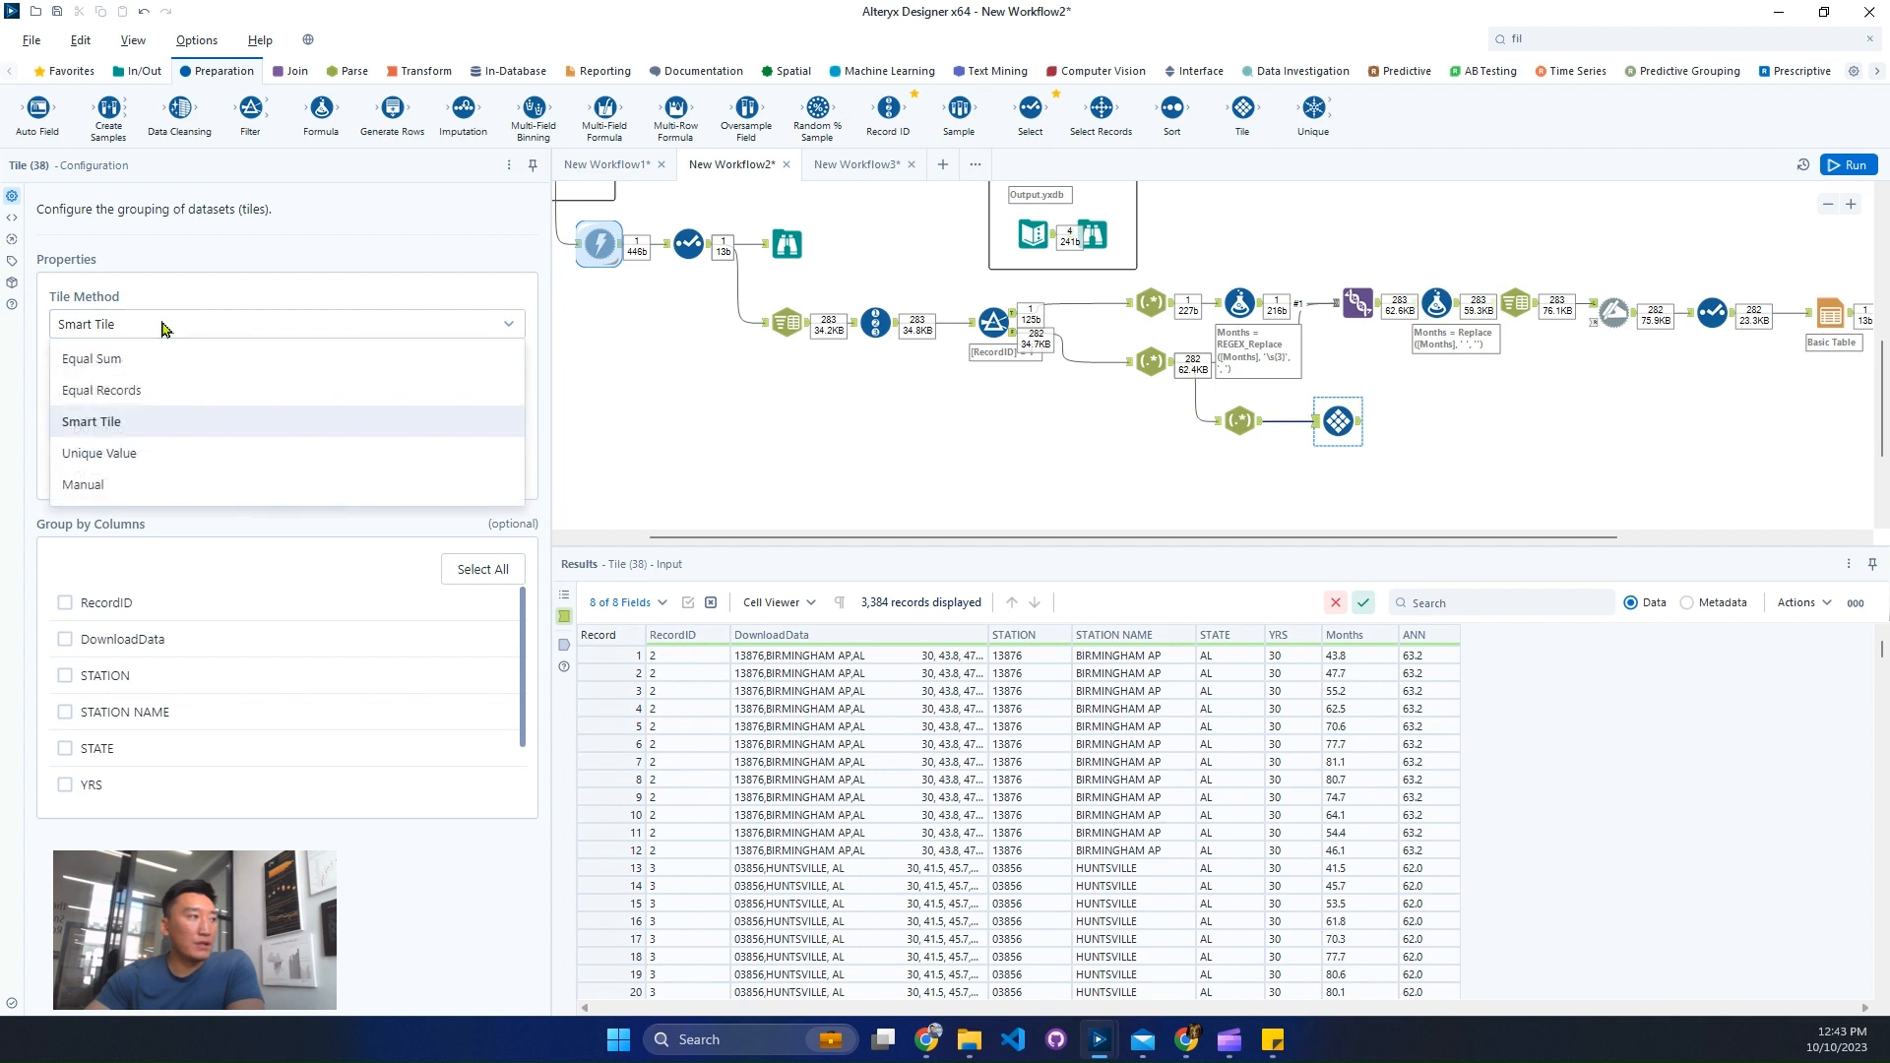
left_click(154, 451)
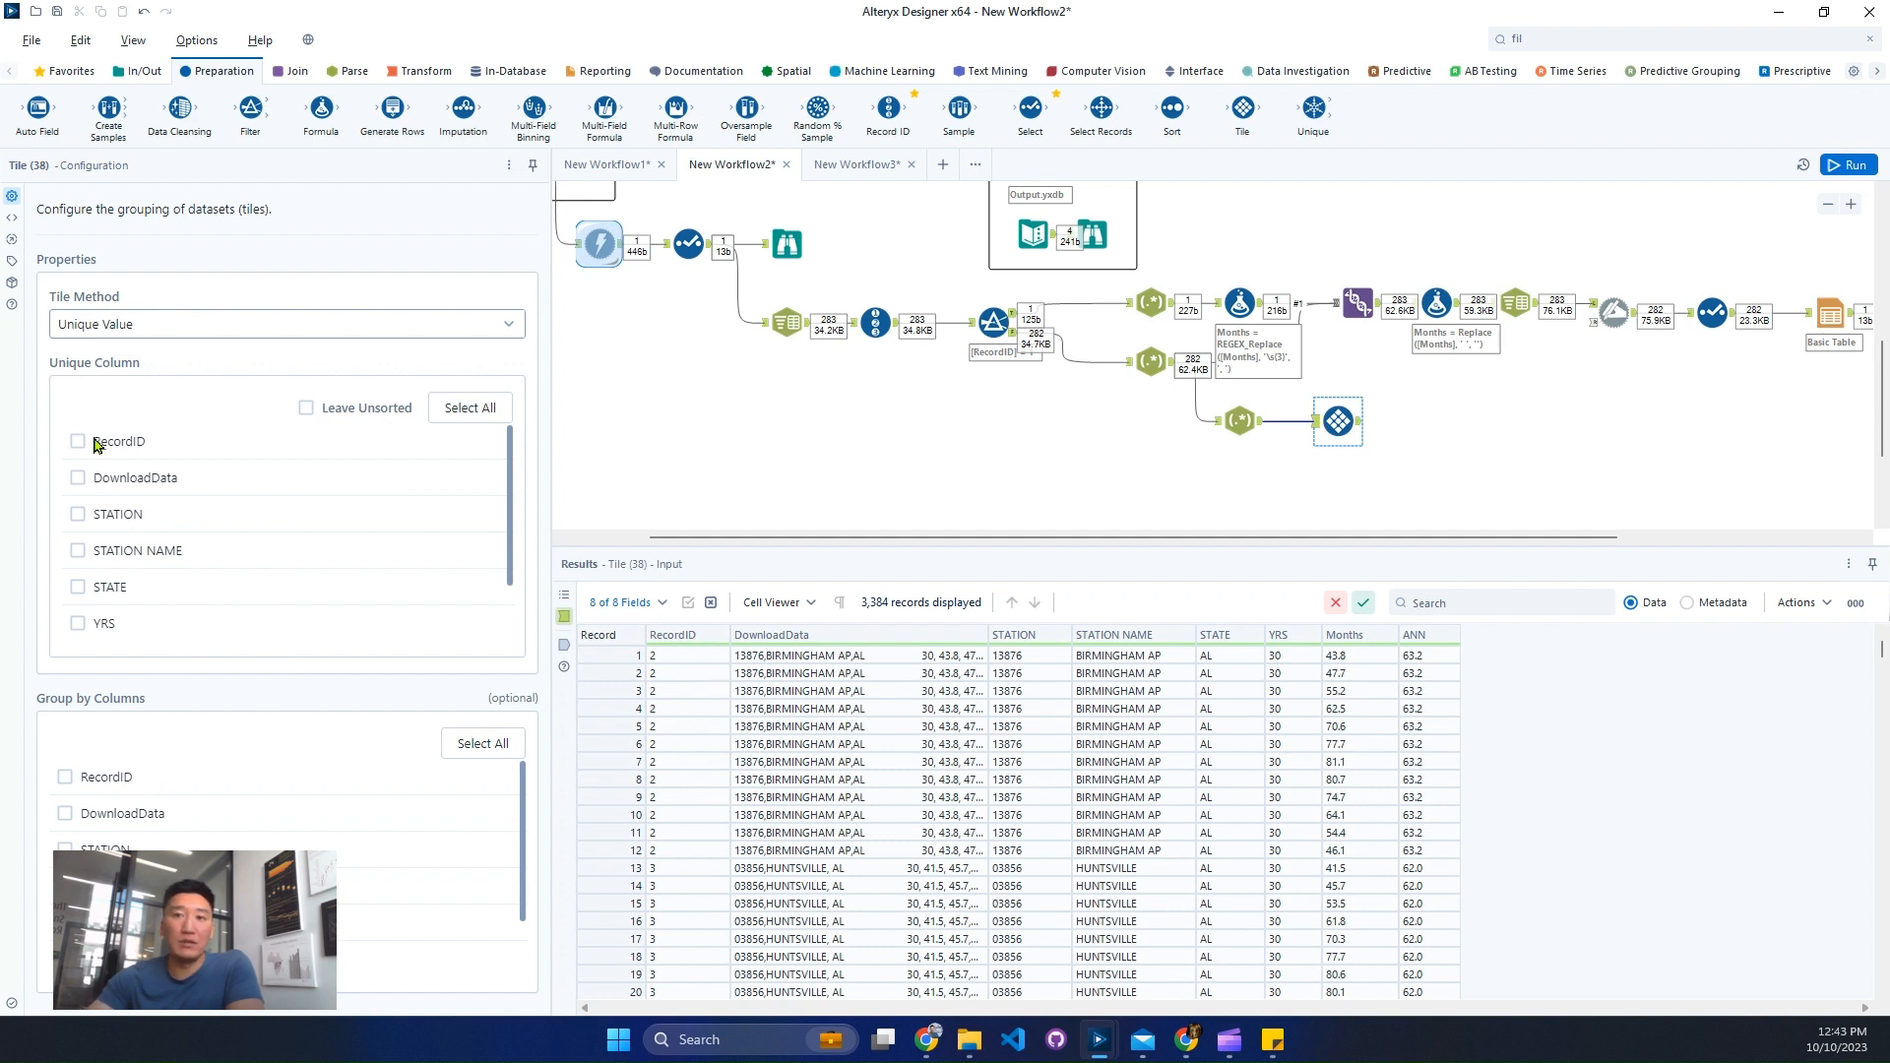
left_click(151, 328)
left_click(153, 328)
left_click(86, 455)
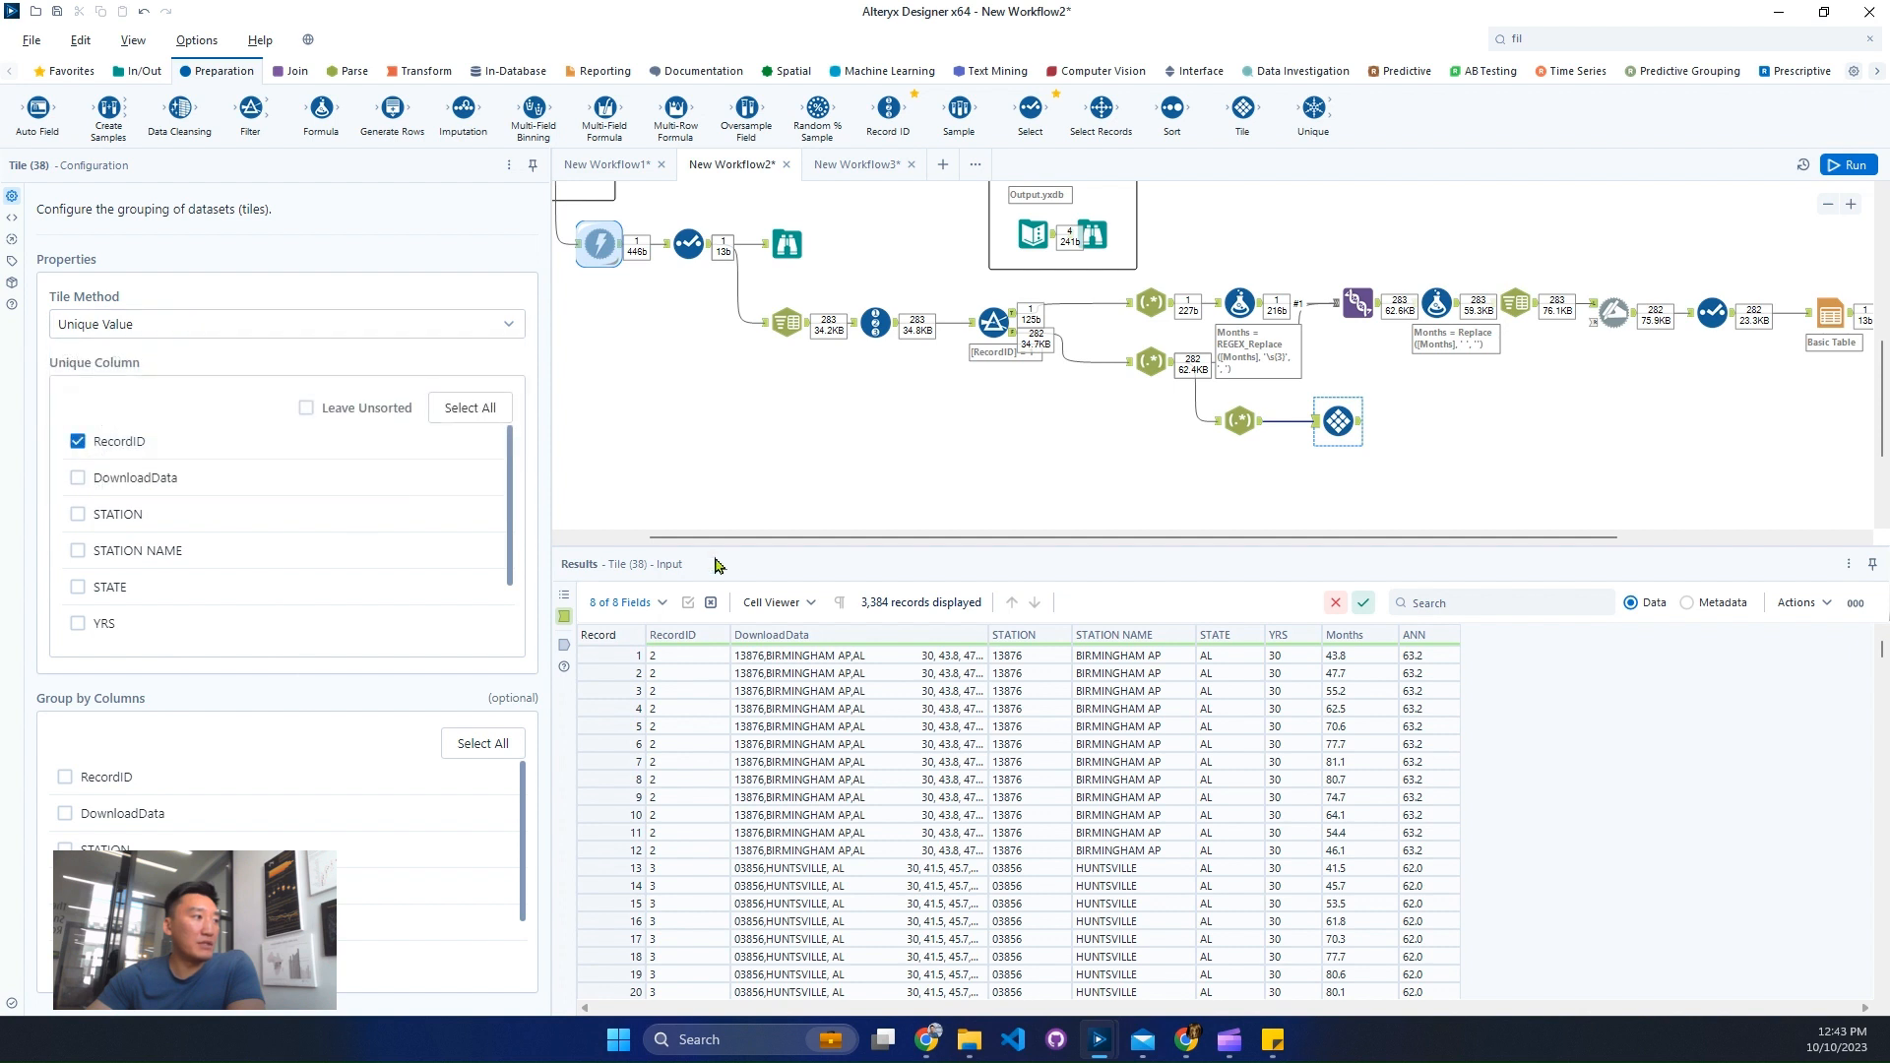
Step: Run the workflow and compare Tile_Num and Tile_SequenceNum across the Birmingham and Huntsville rows in the Tile output
left_click(1850, 165)
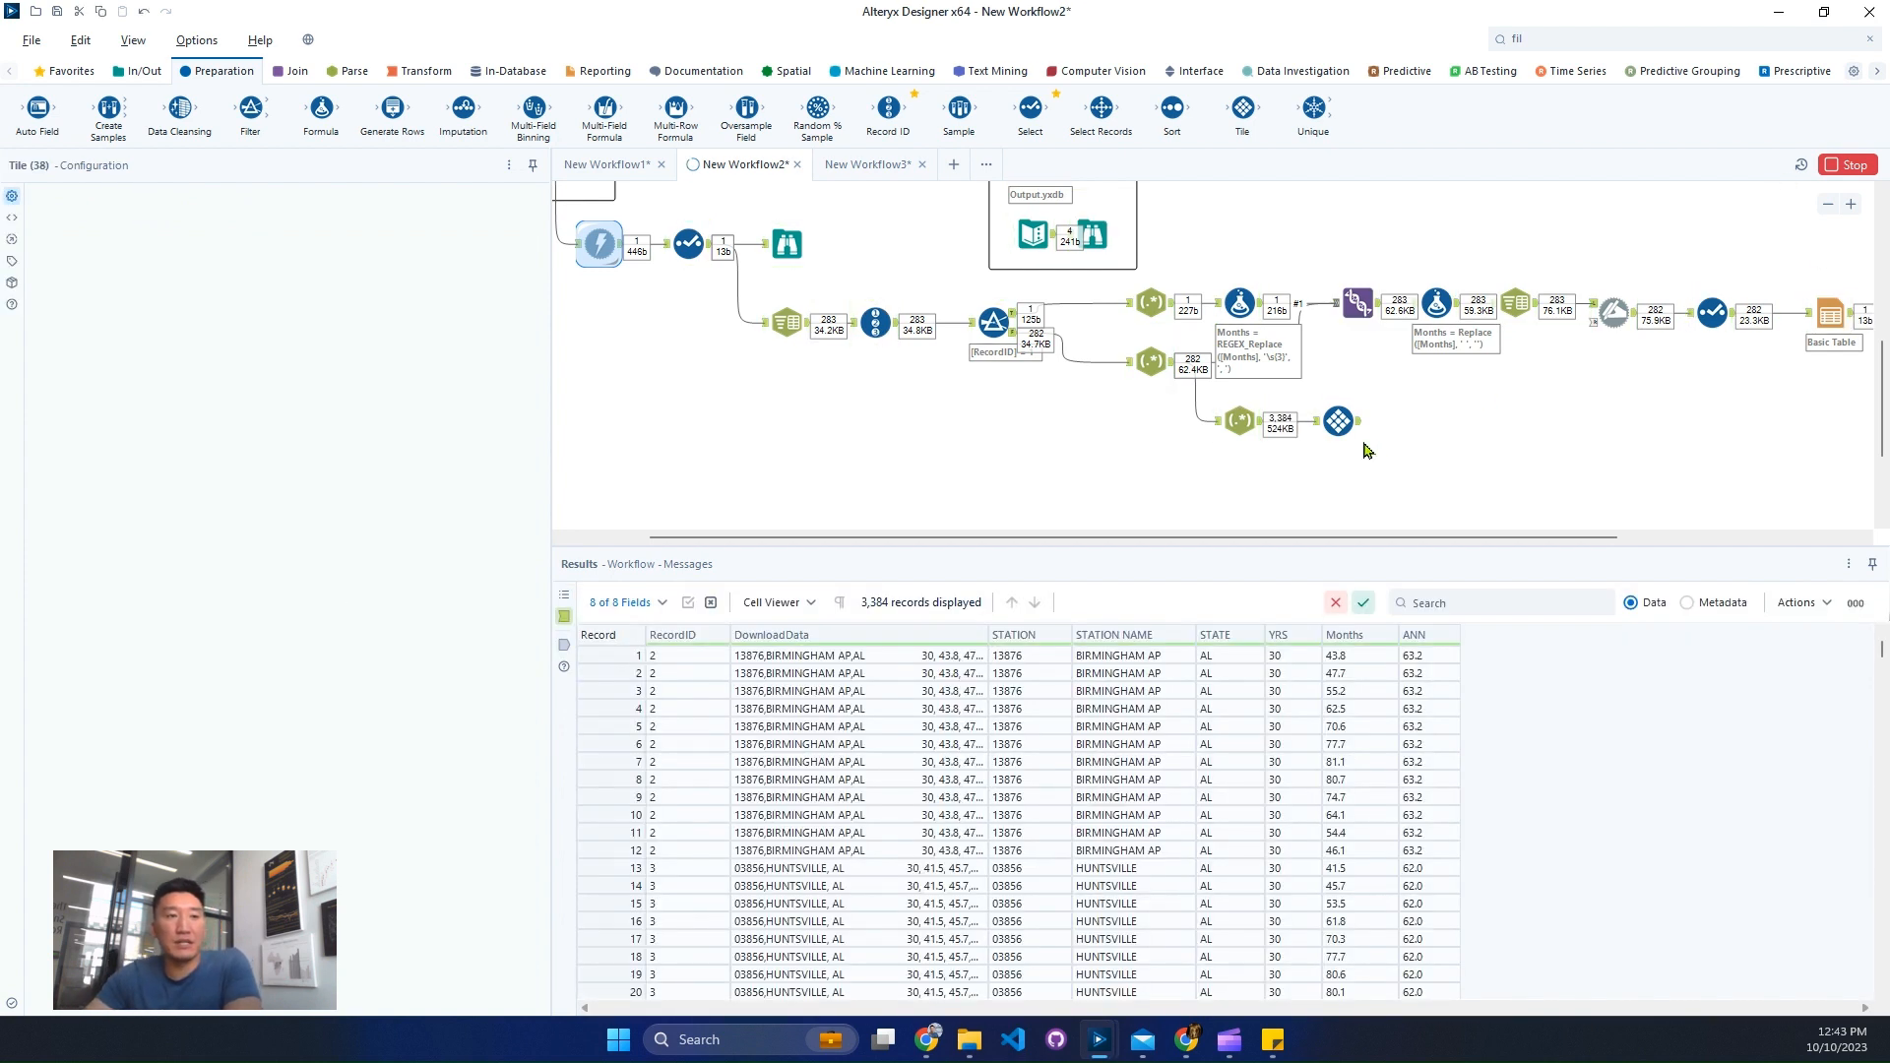
left_click(1341, 425)
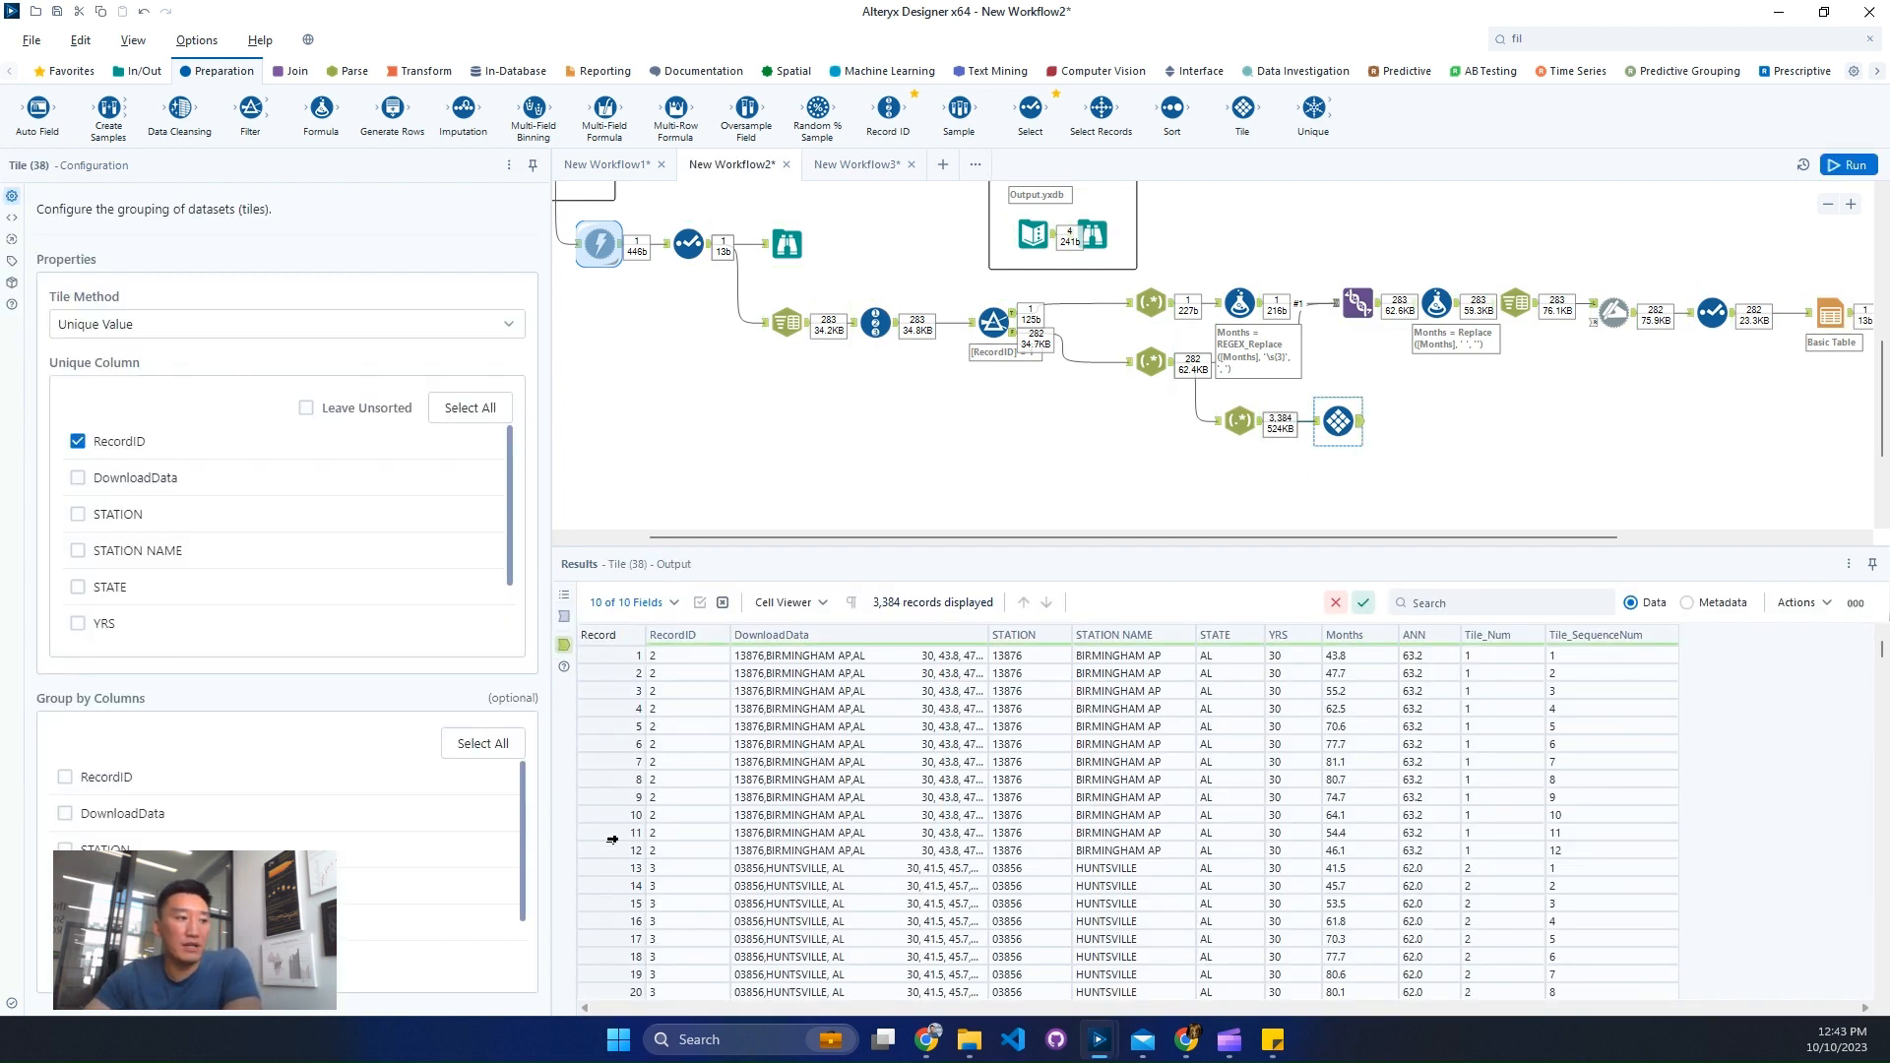
left_click_drag(616, 848, 610, 655)
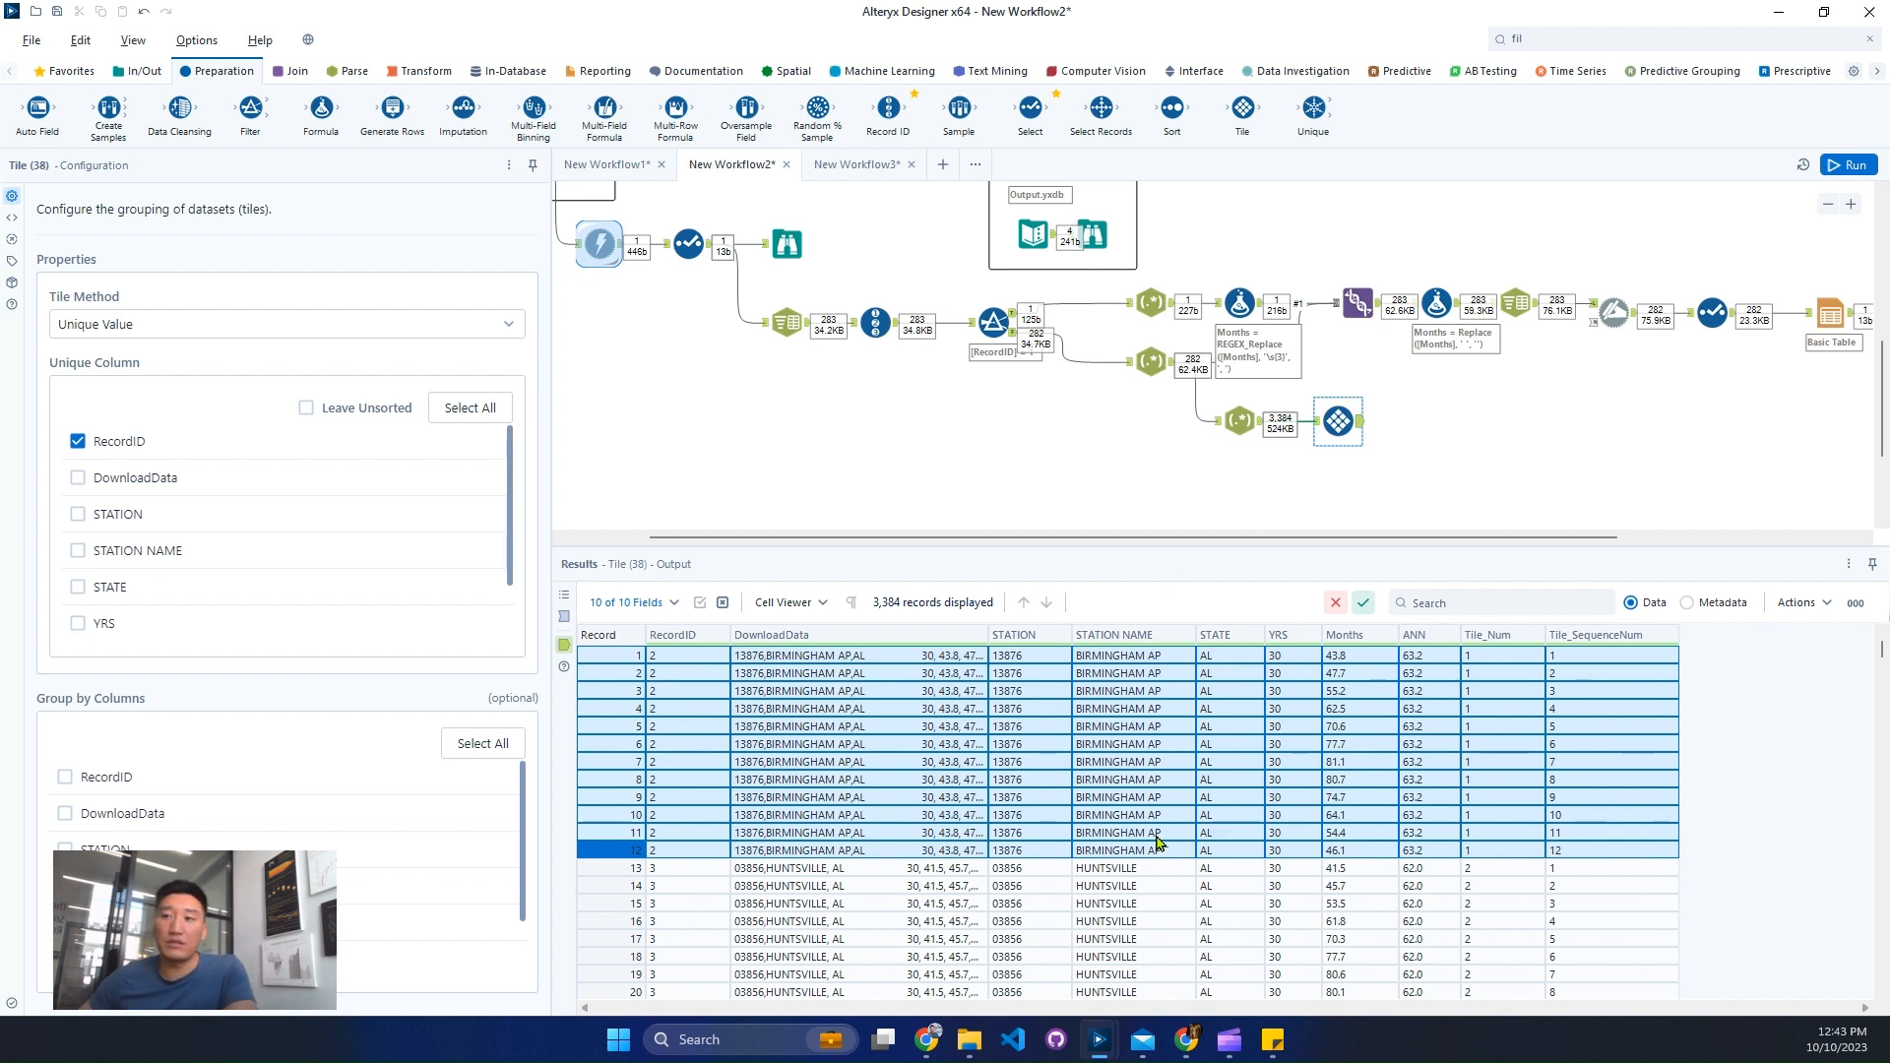
scroll(1426, 902, "down", 4)
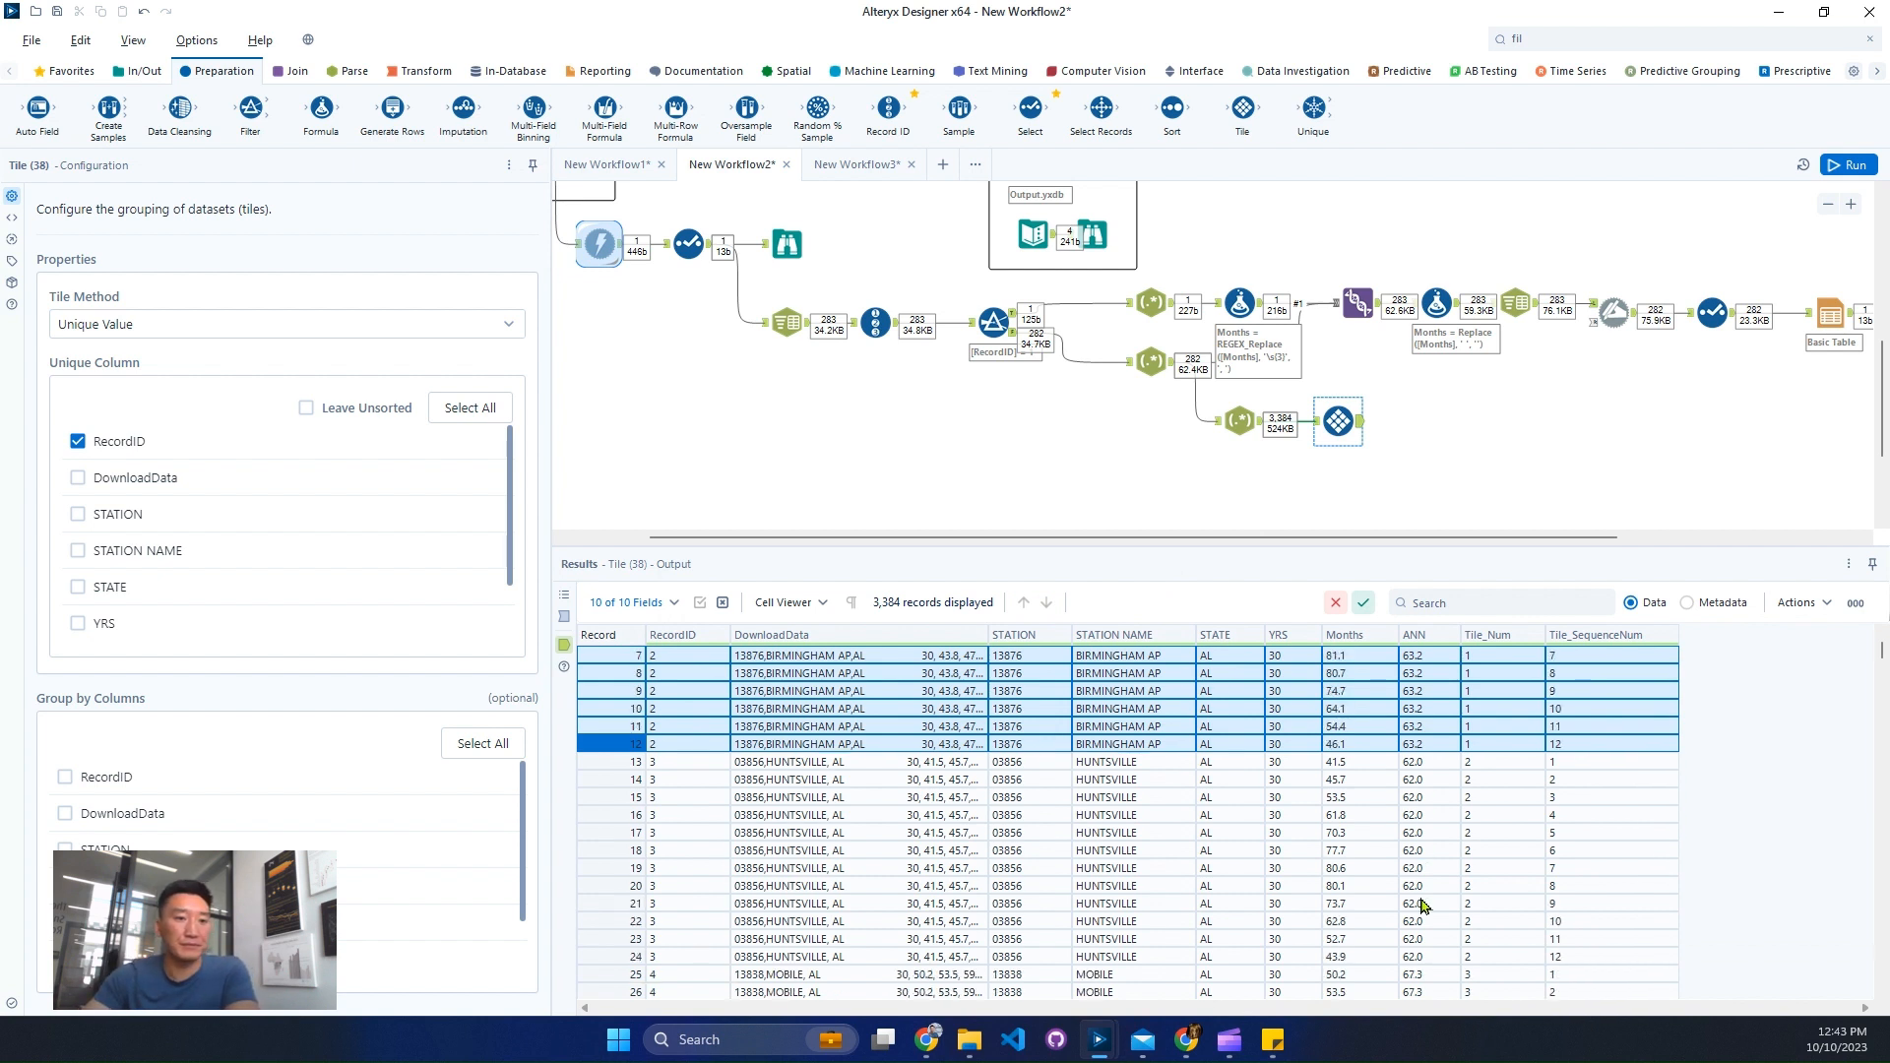
left_click(678, 858, "shift")
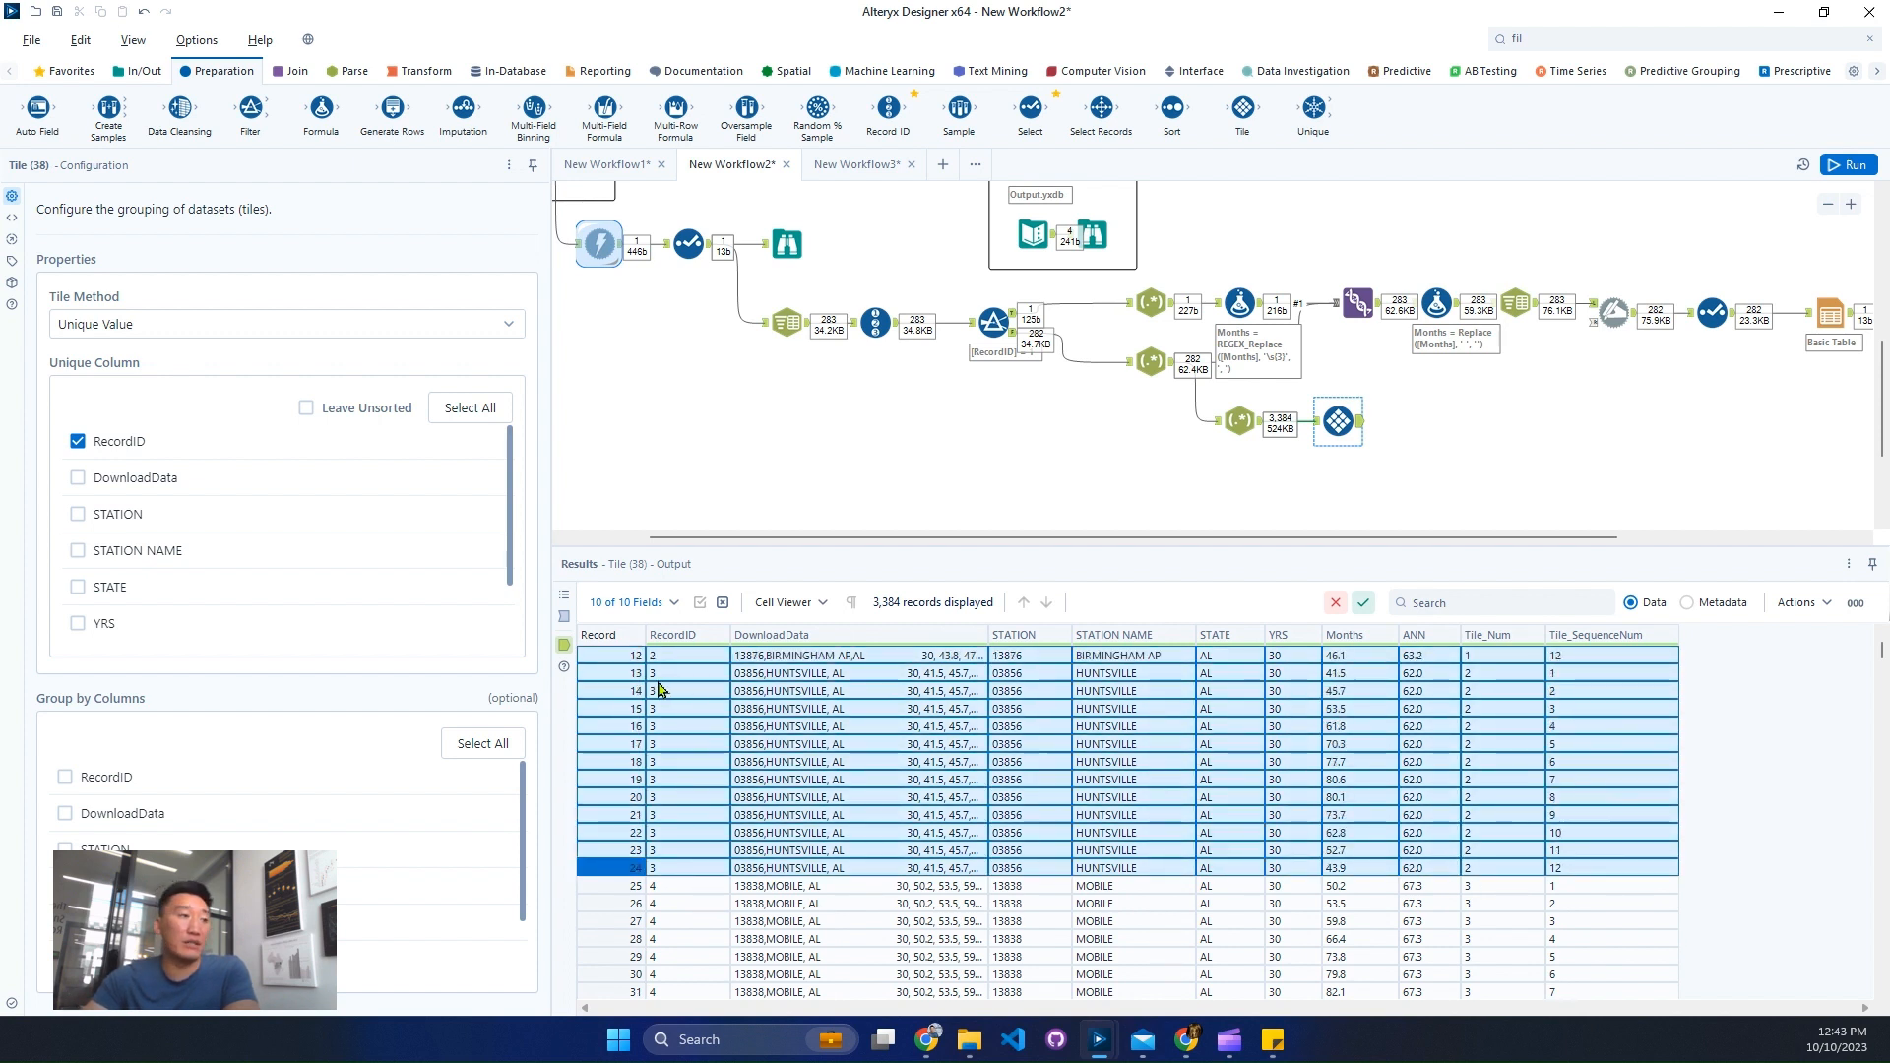
scroll(905, 745, "up", 4)
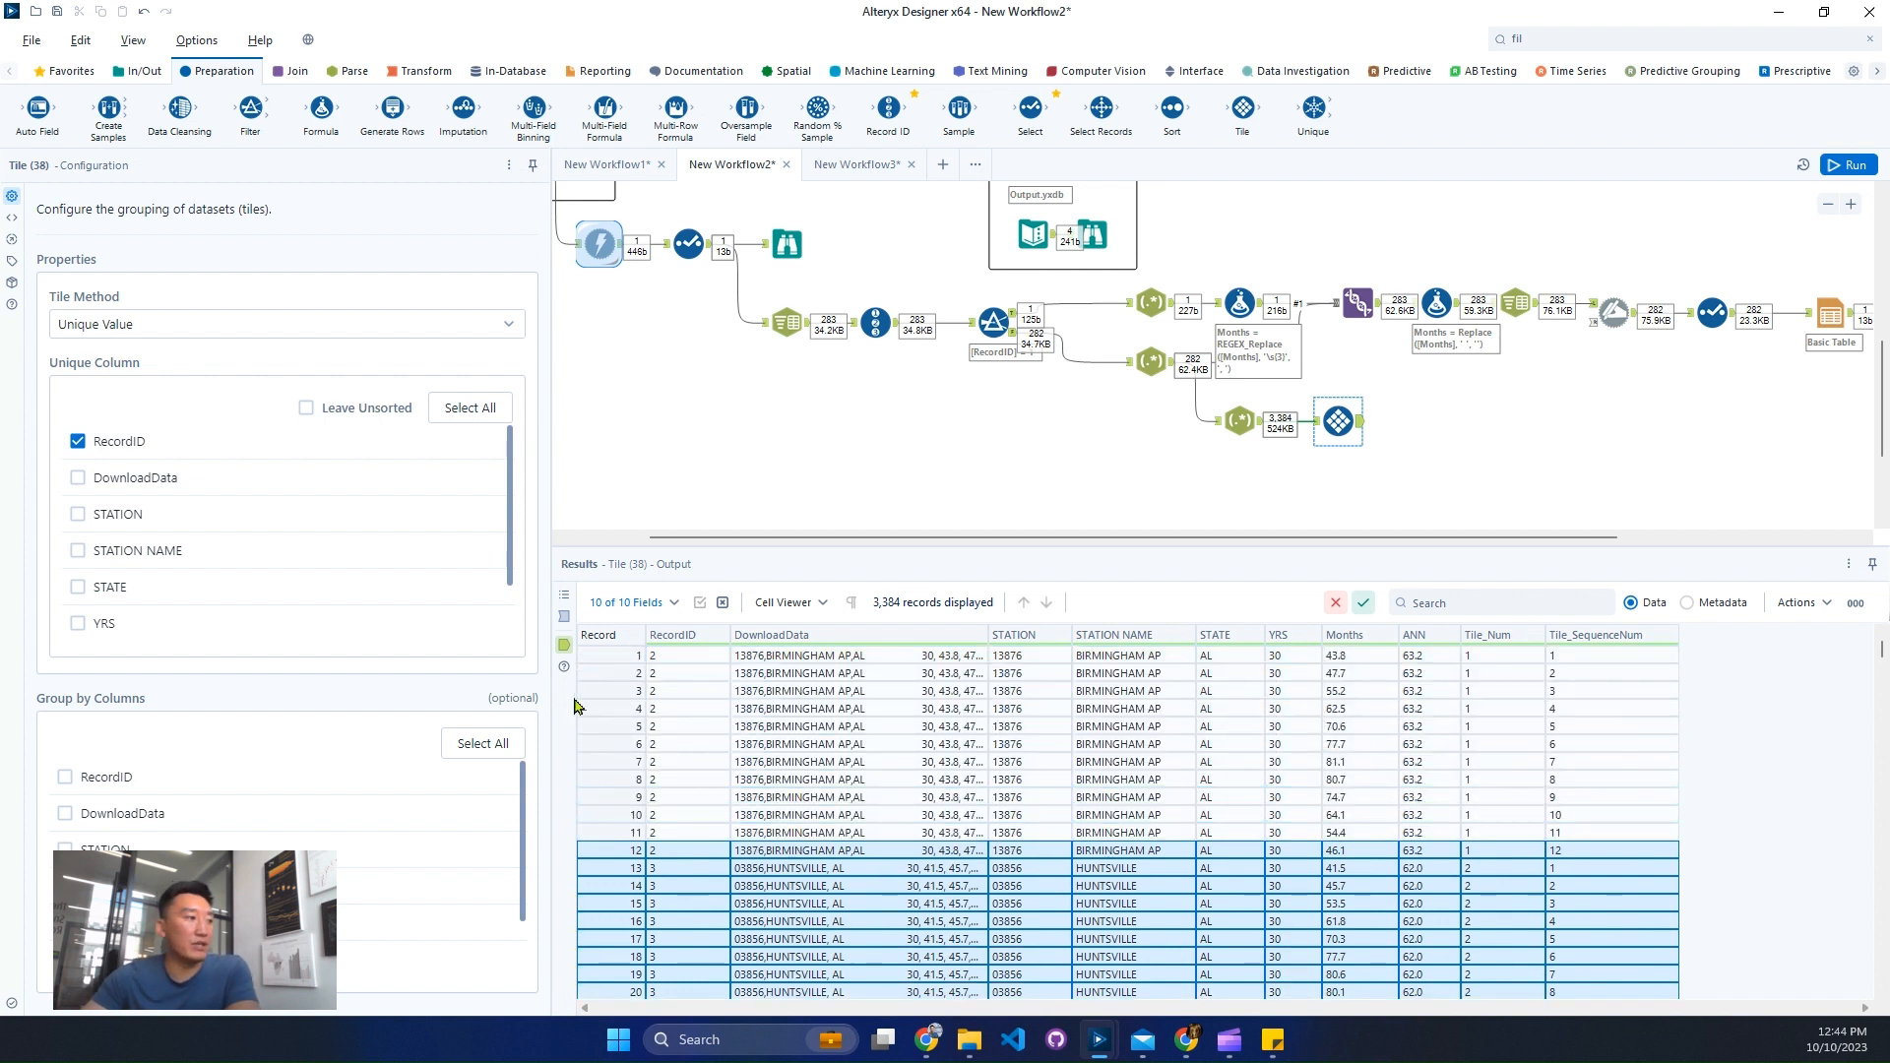
Step: Switch the Tile tool to the Smart Tile method on the RecordID numeric column, grouped by RecordID
left_click(310, 323)
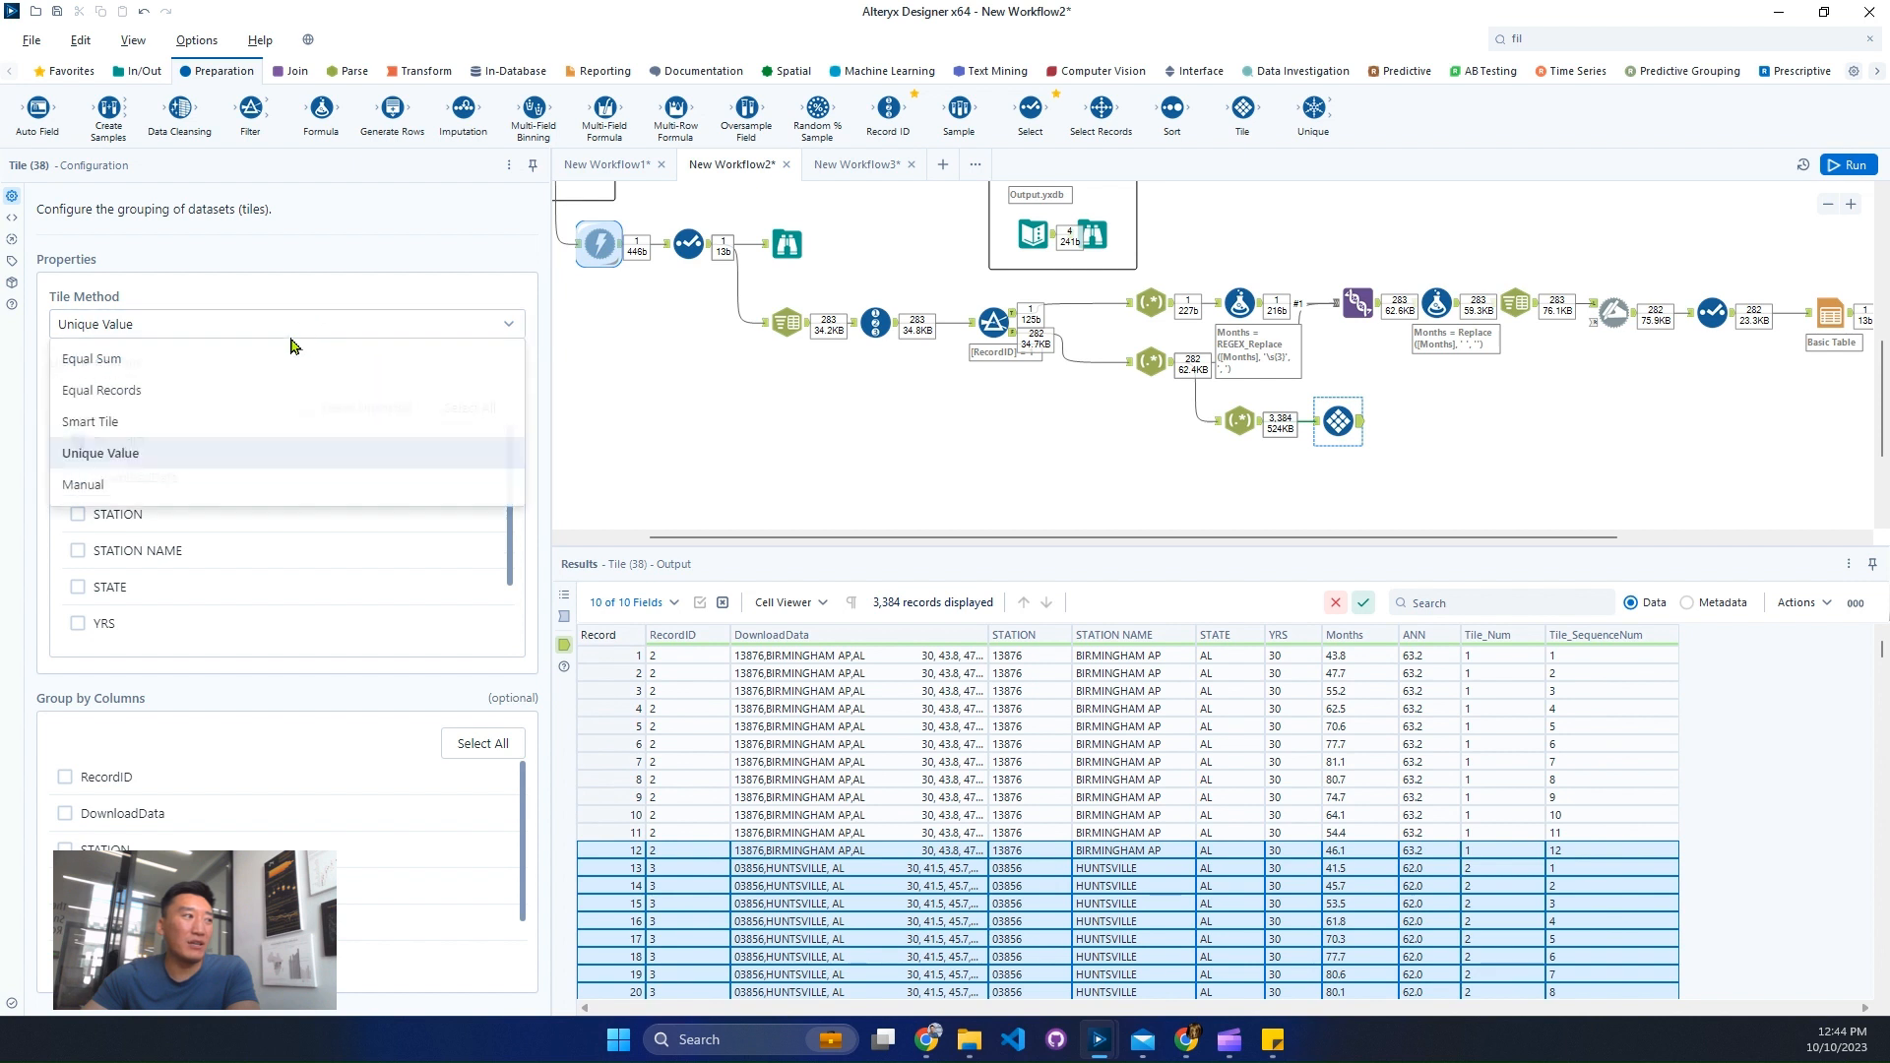
left_click(111, 417)
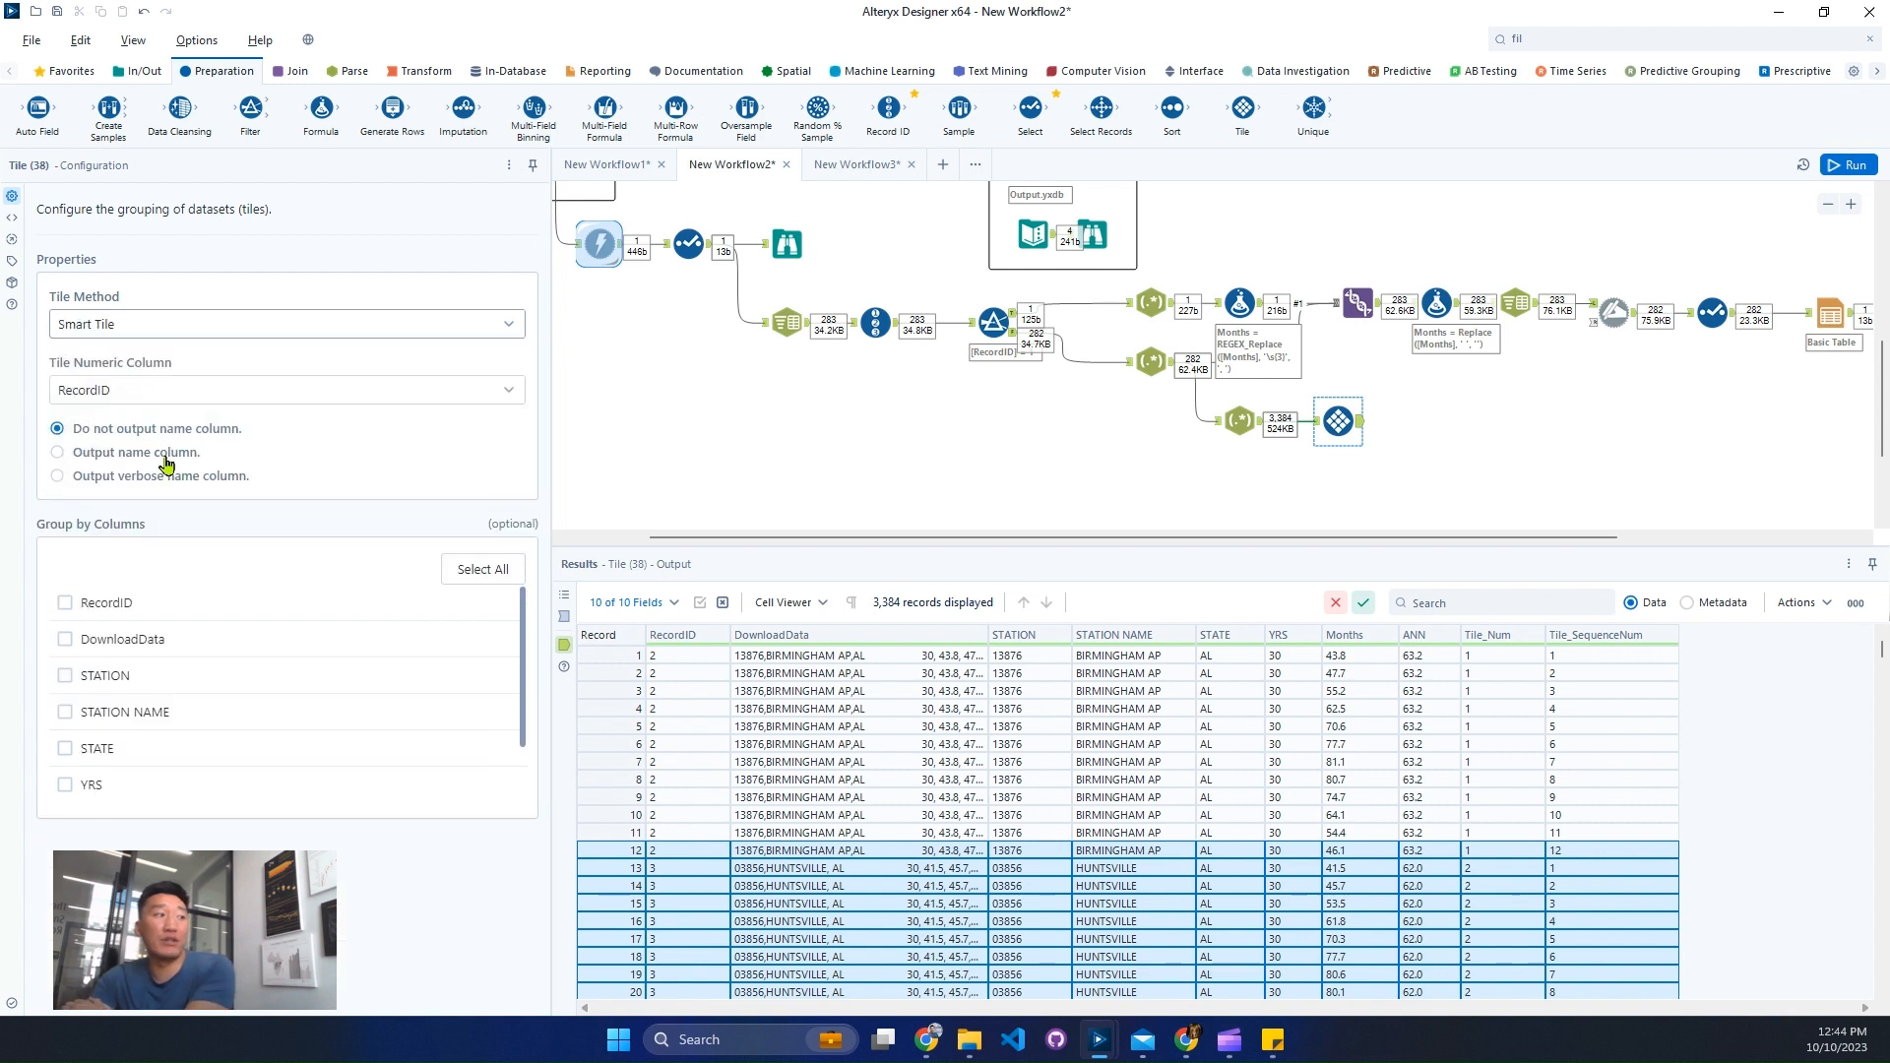
left_click(186, 404)
left_click(192, 399)
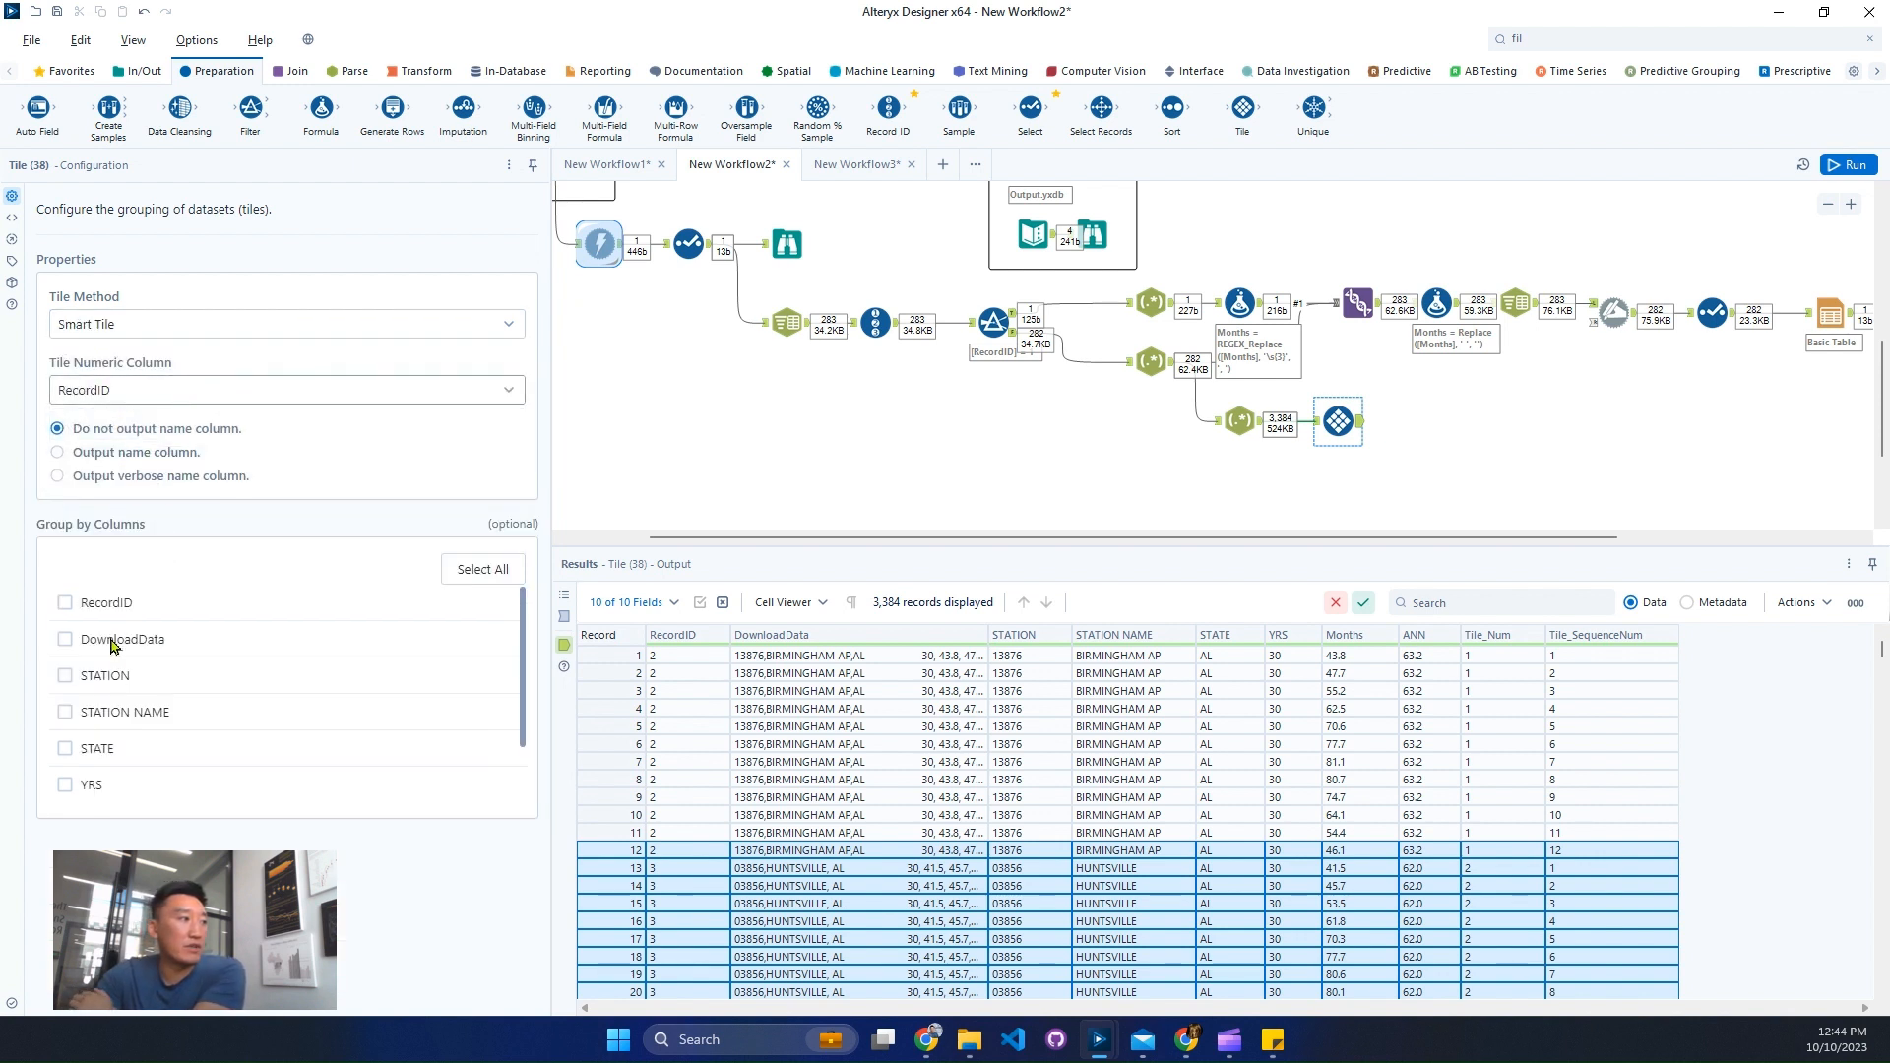
left_click(109, 602)
Step: Run the workflow and examine Tile_SequenceNum across the Rochester rows in the Tile output
left_click(1842, 166)
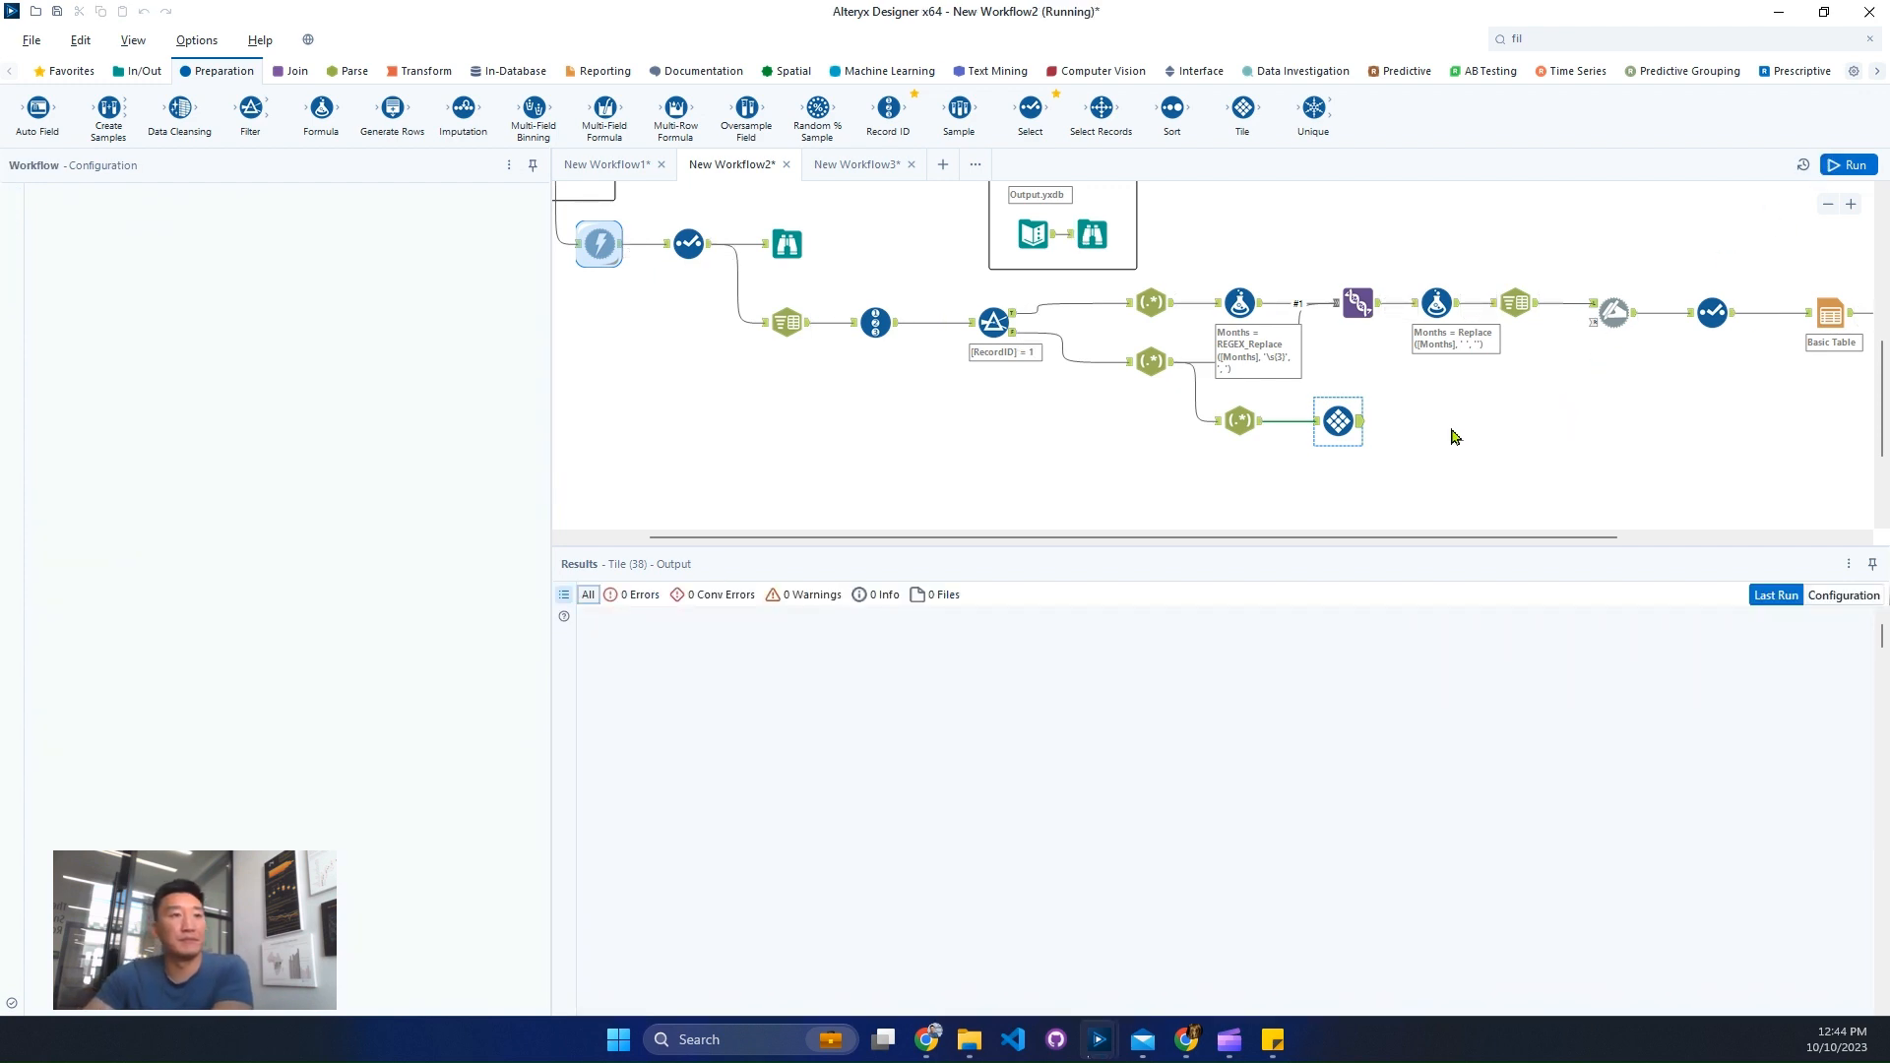
left_click(1360, 423)
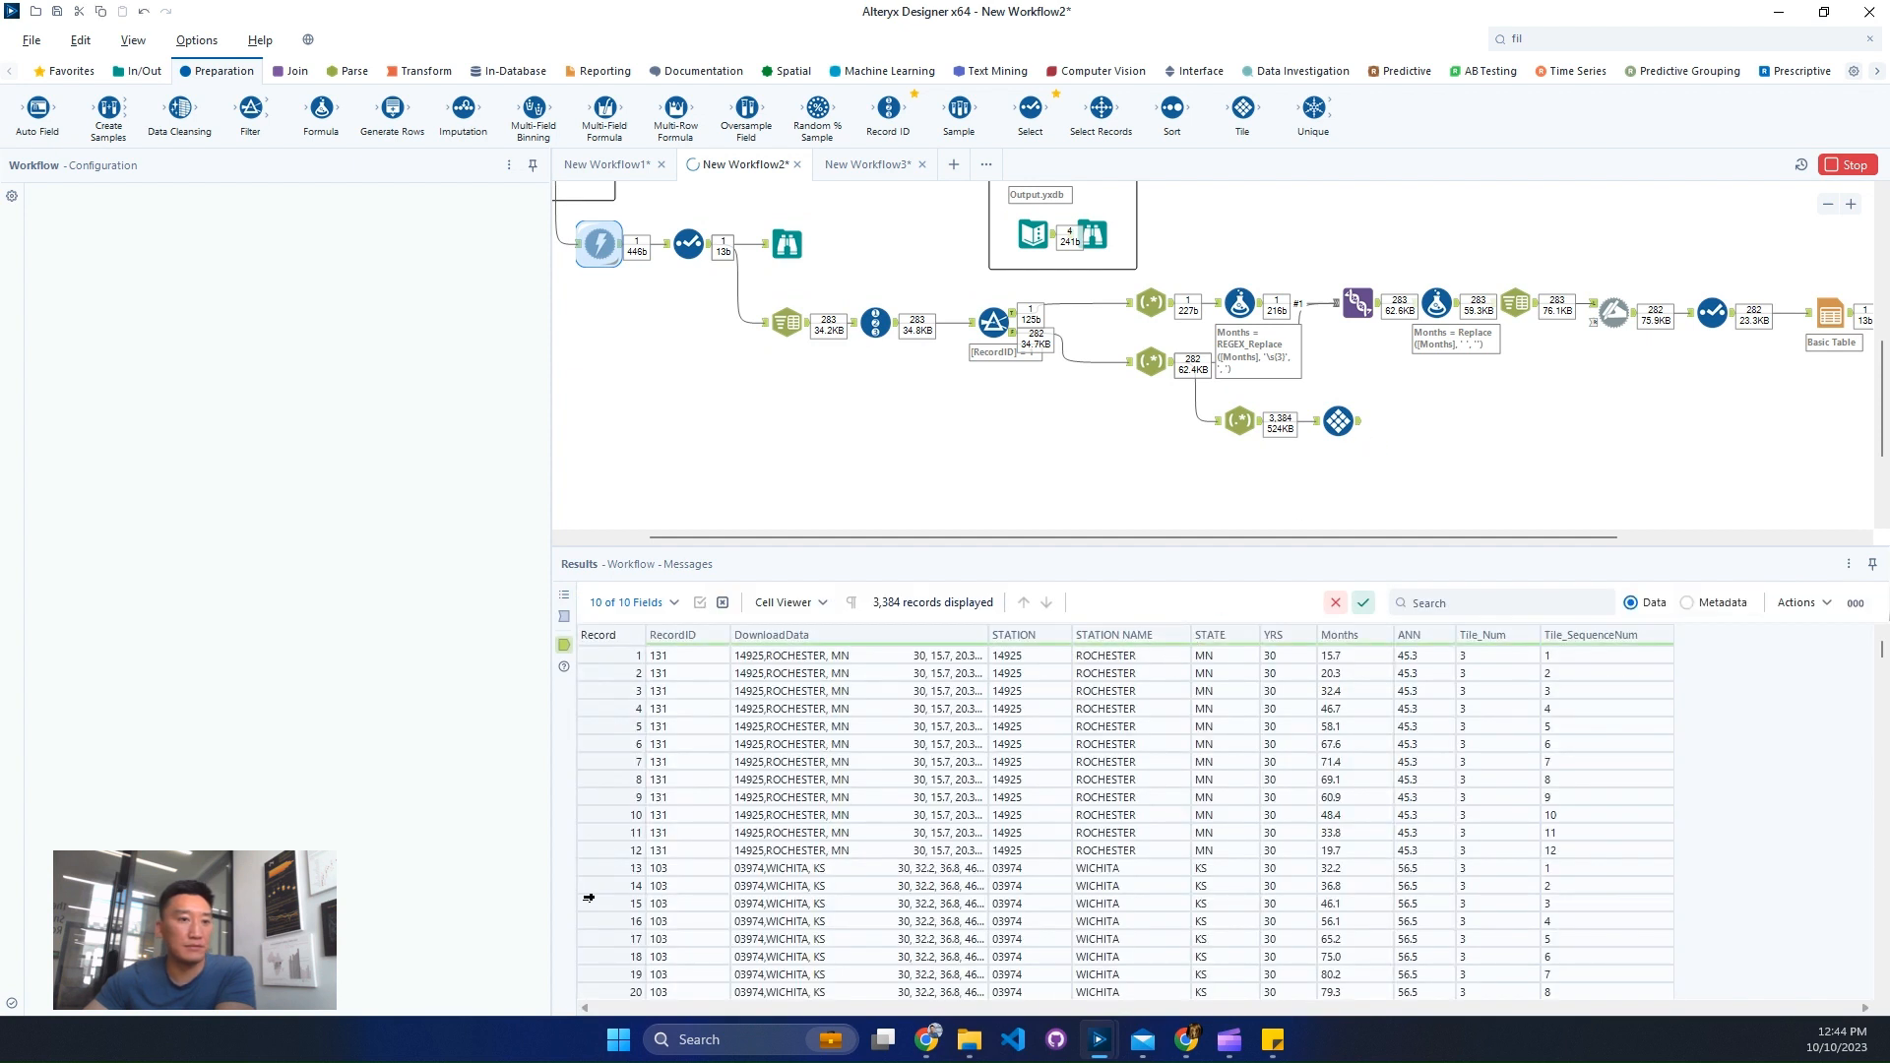
left_click_drag(614, 847, 604, 641)
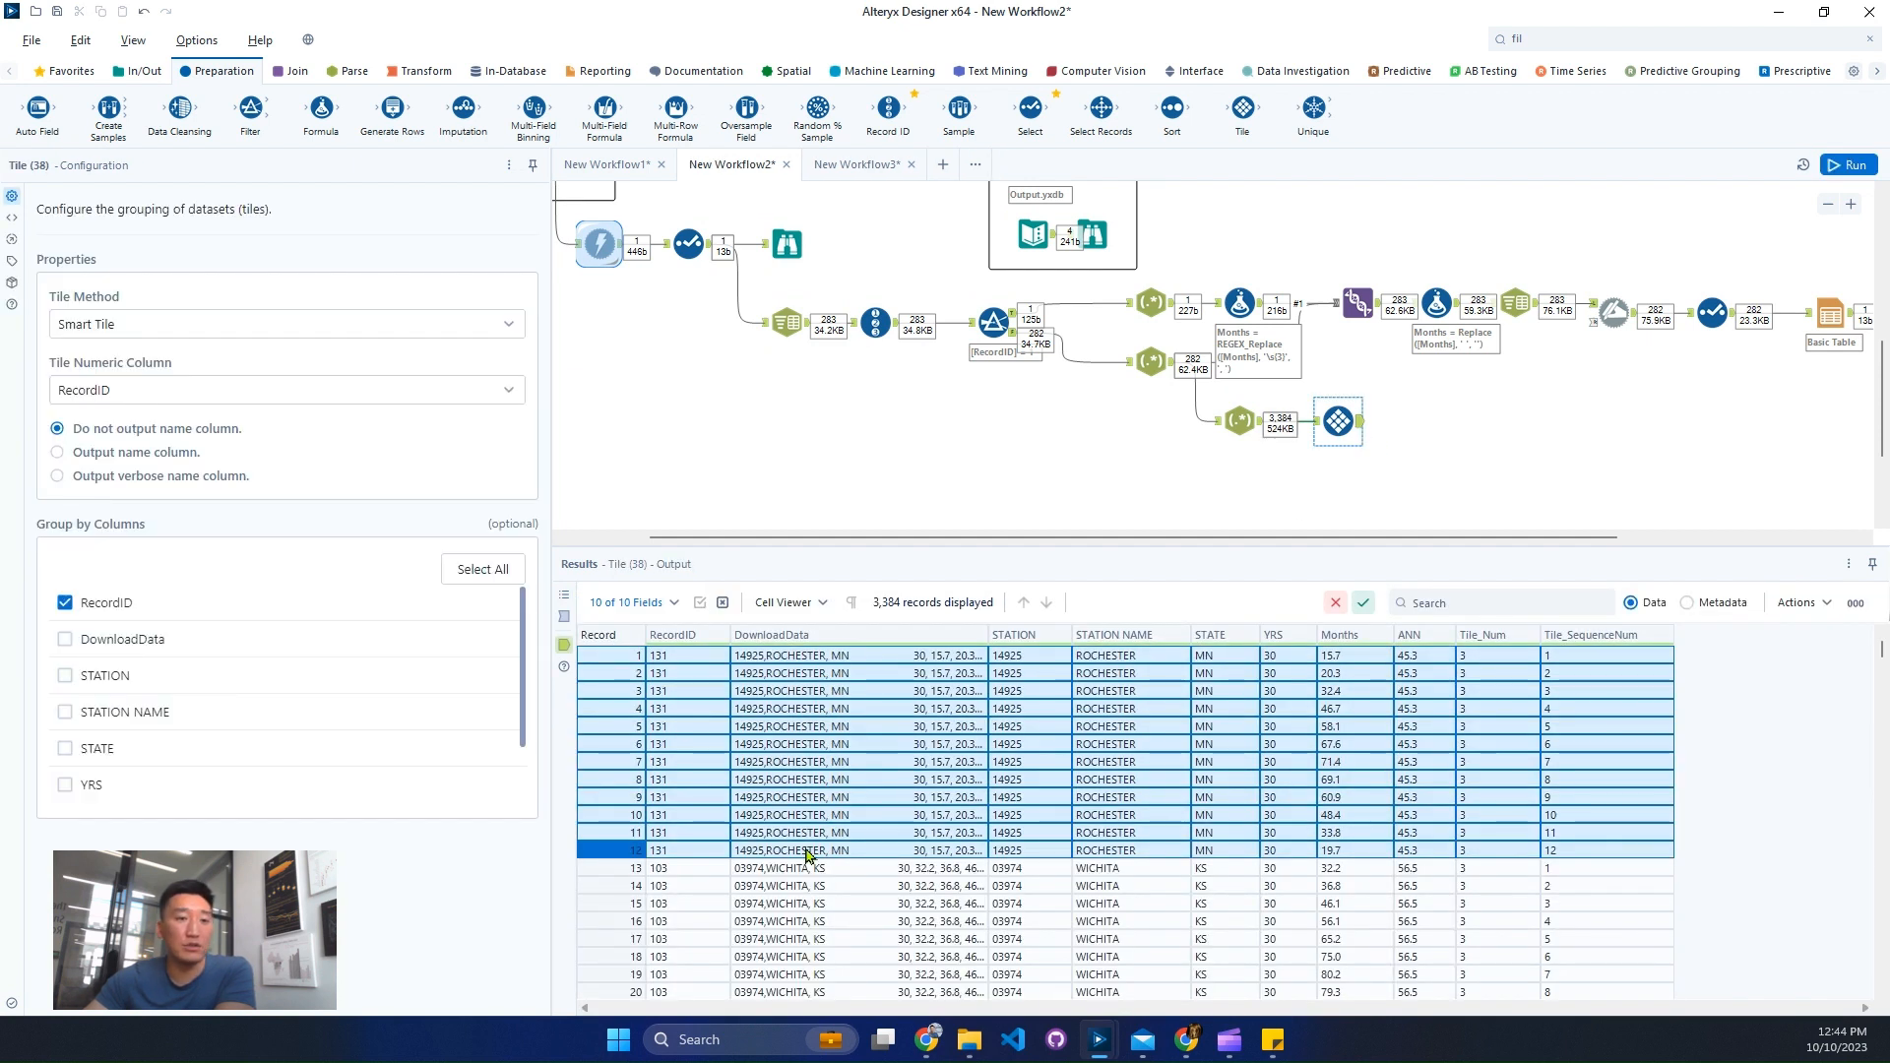
key("ctrl+2")
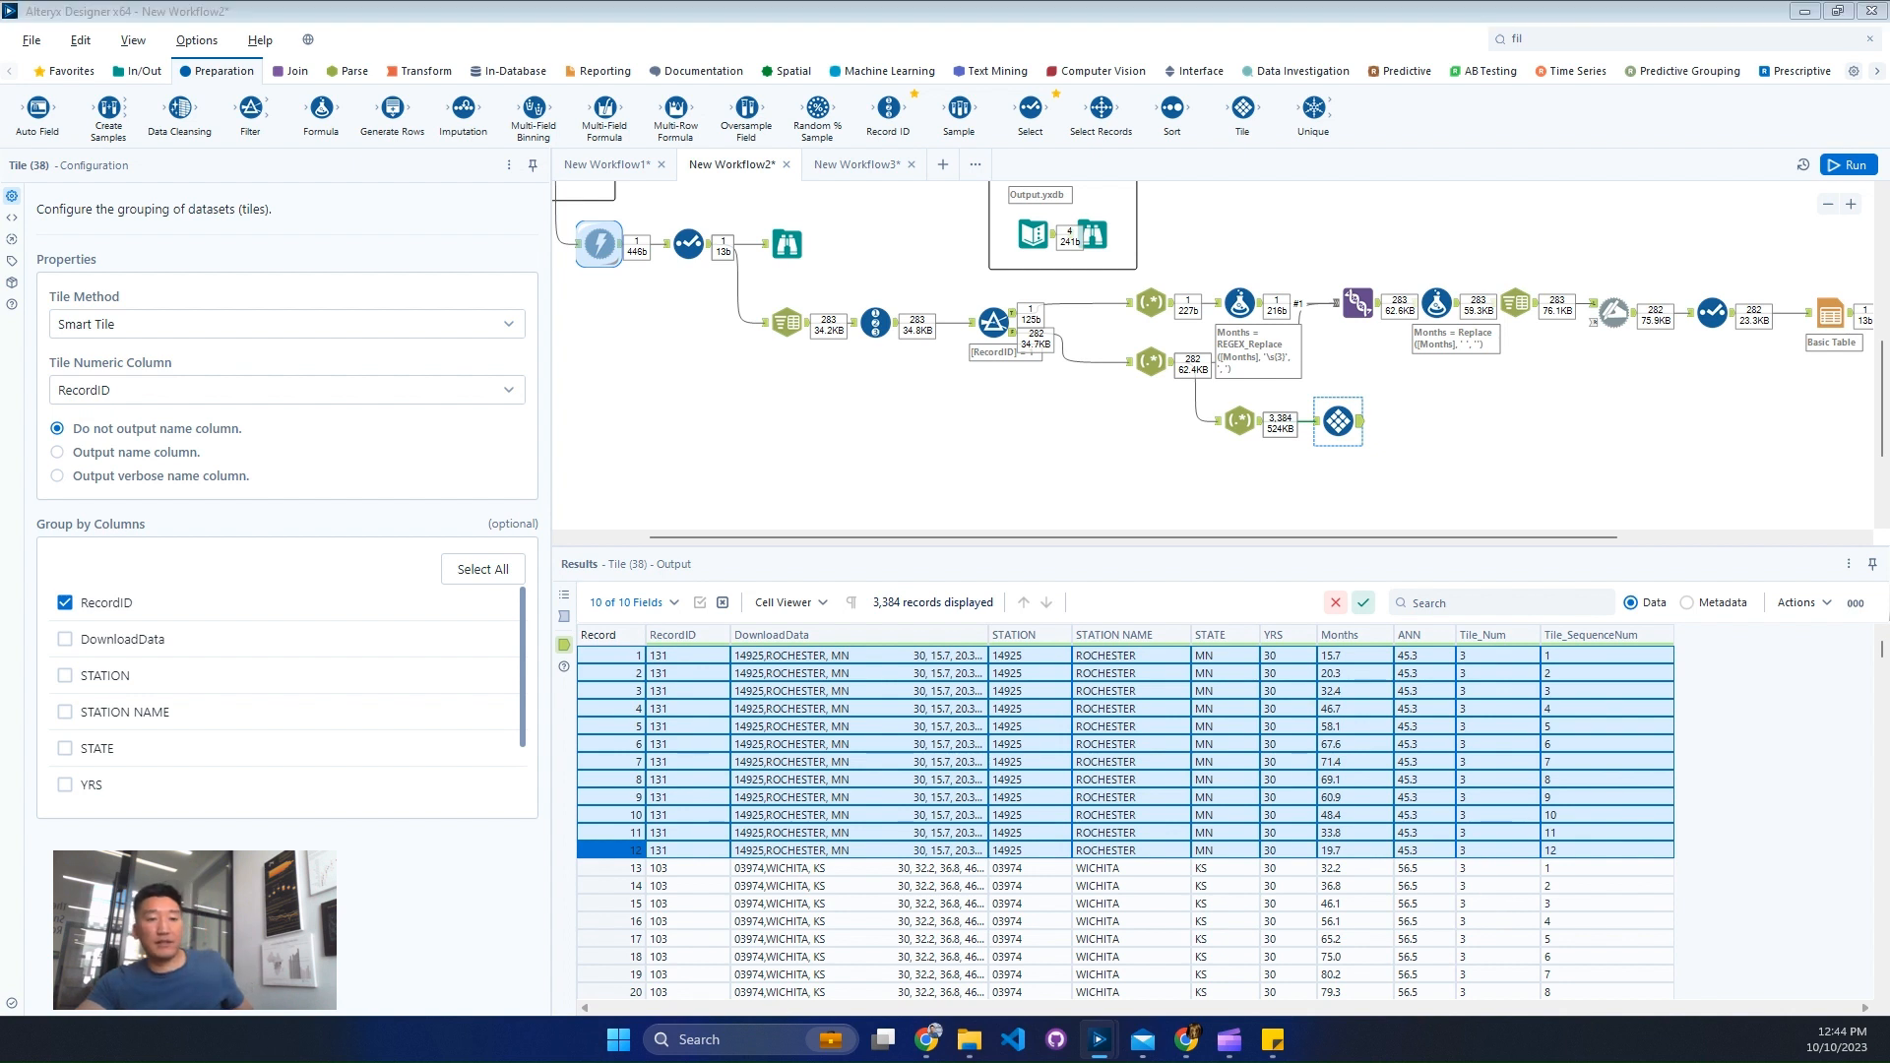
left_click_drag(1520, 632, 1625, 864)
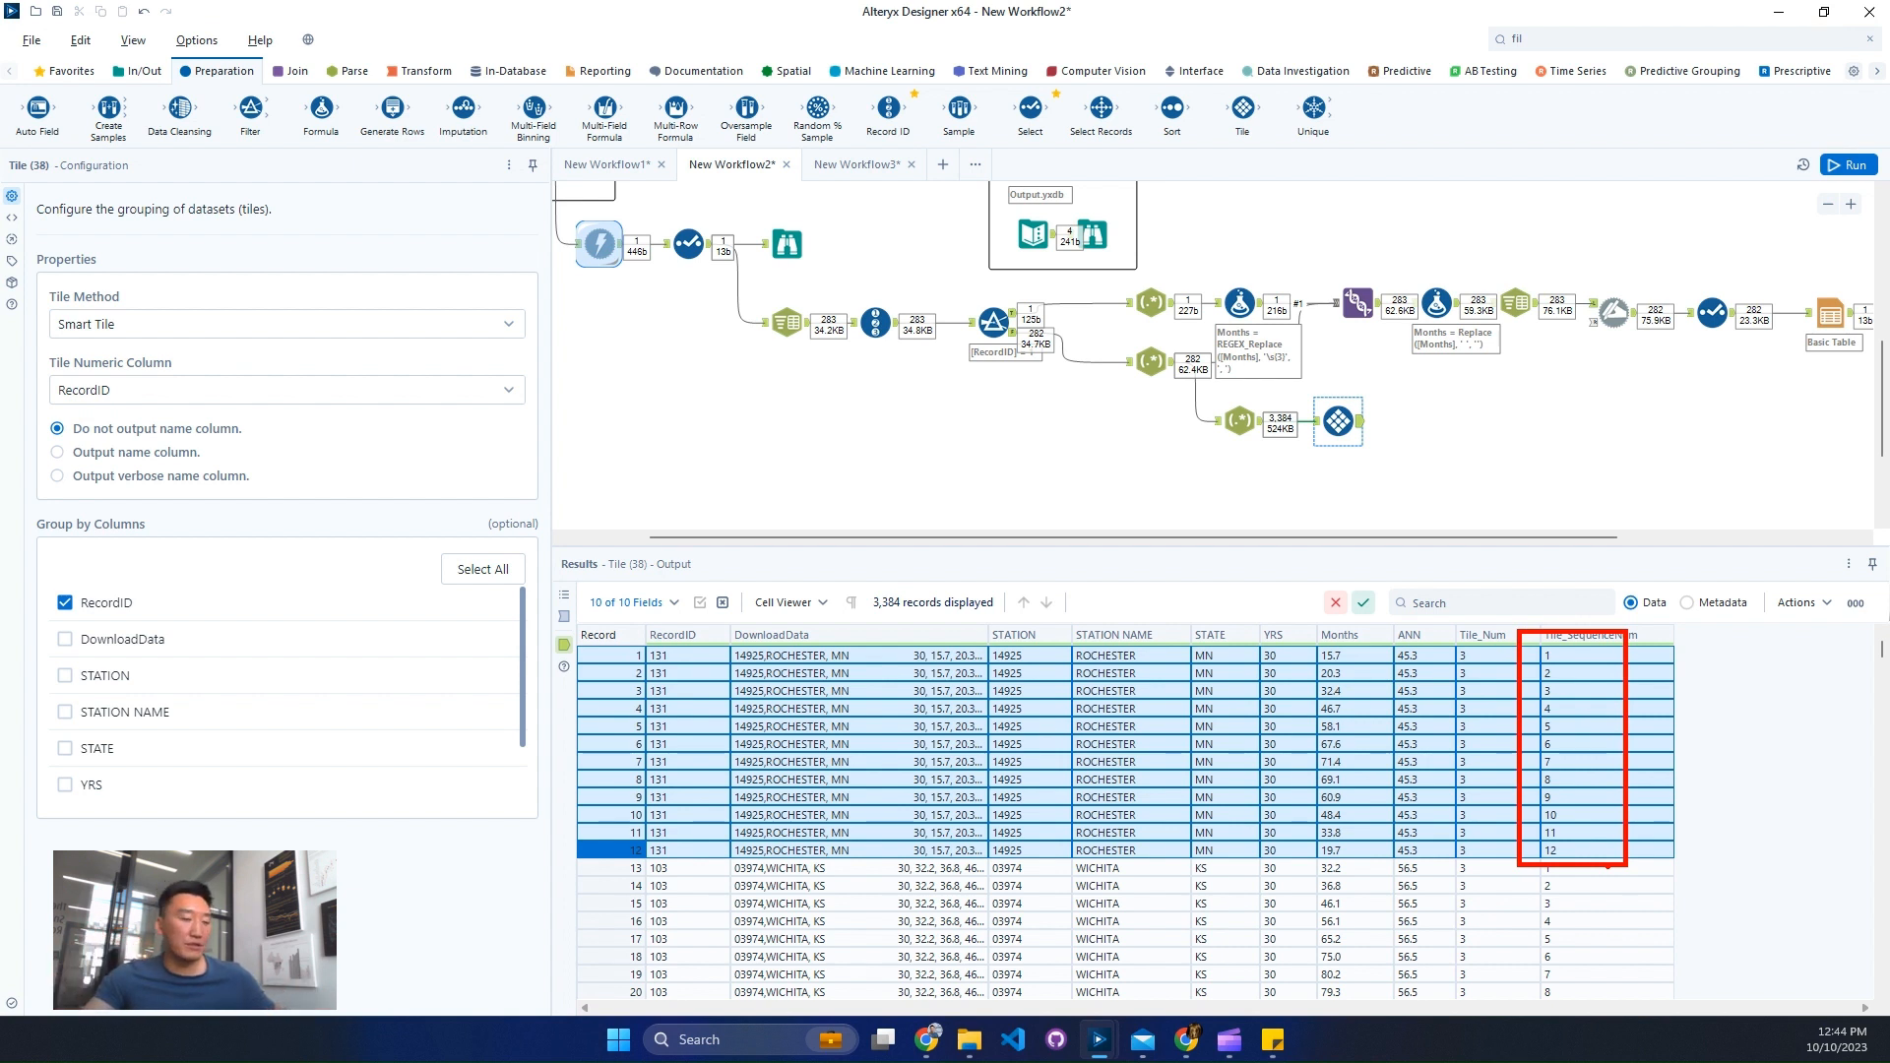
key("Escape")
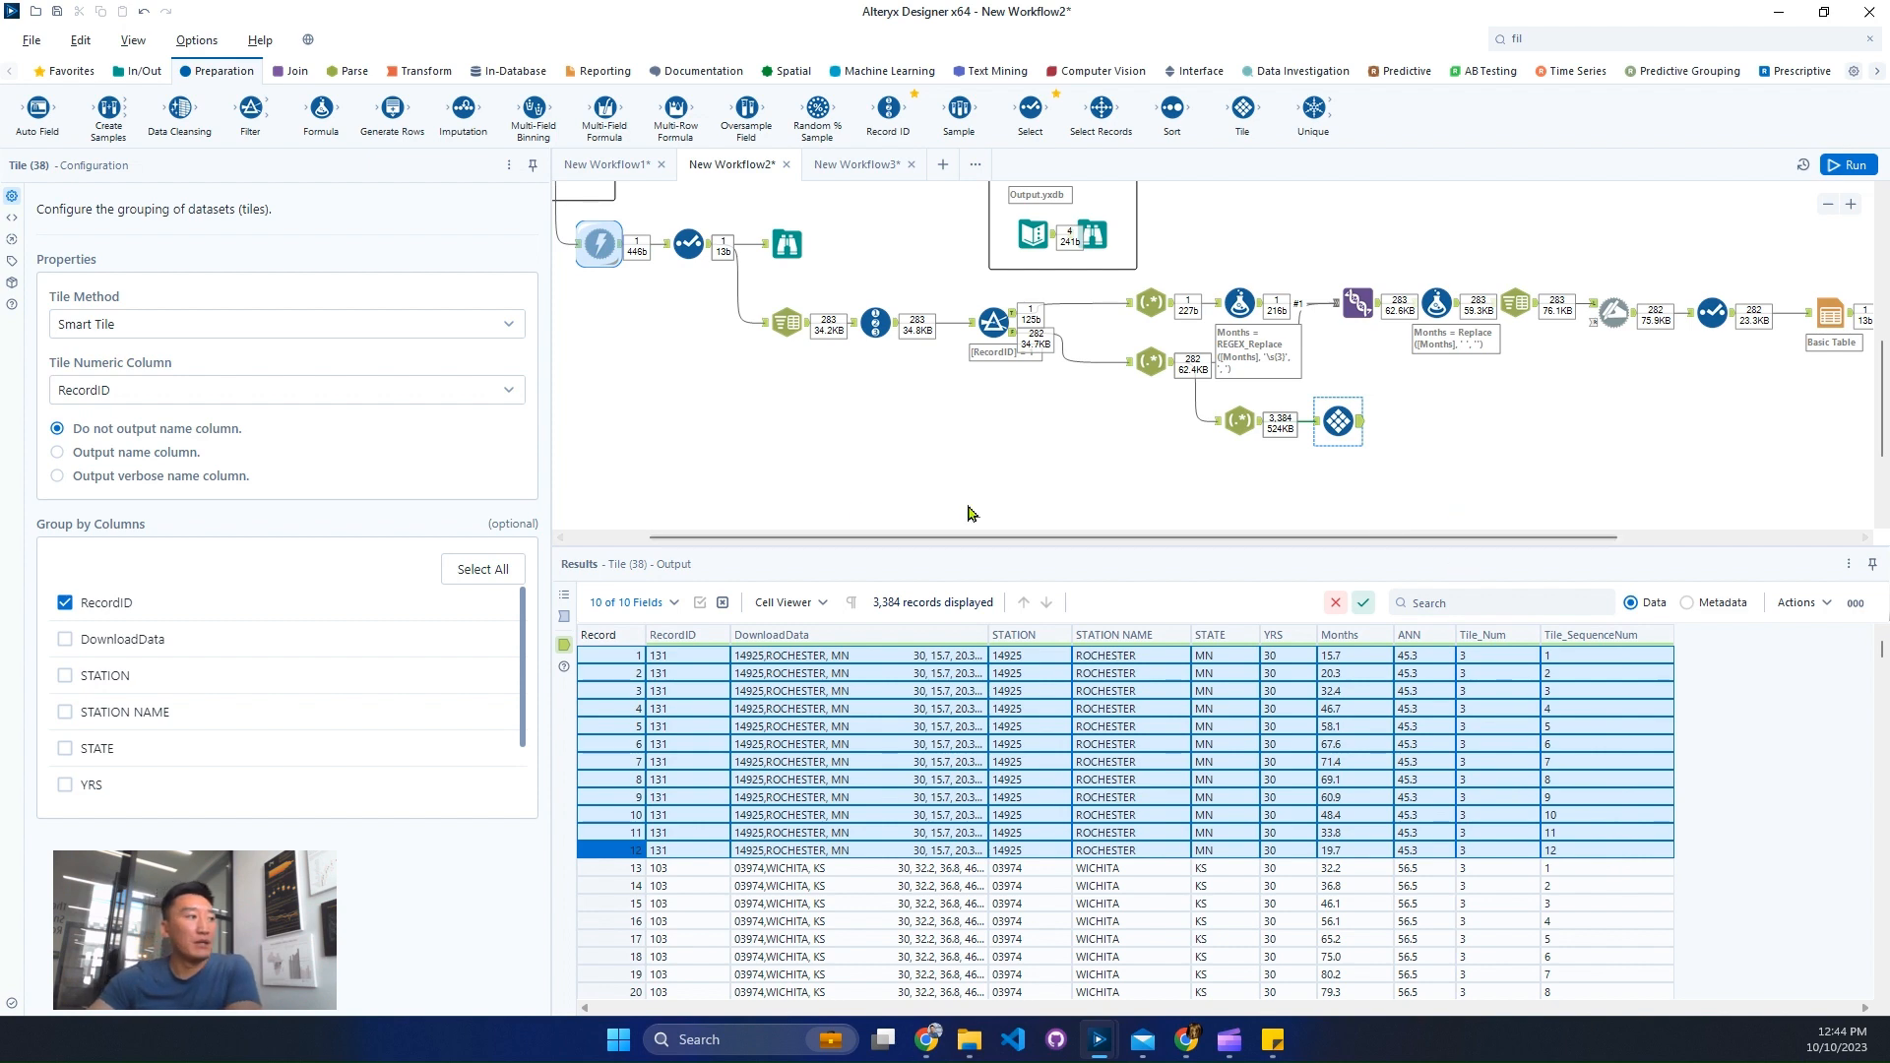
left_click(1477, 485)
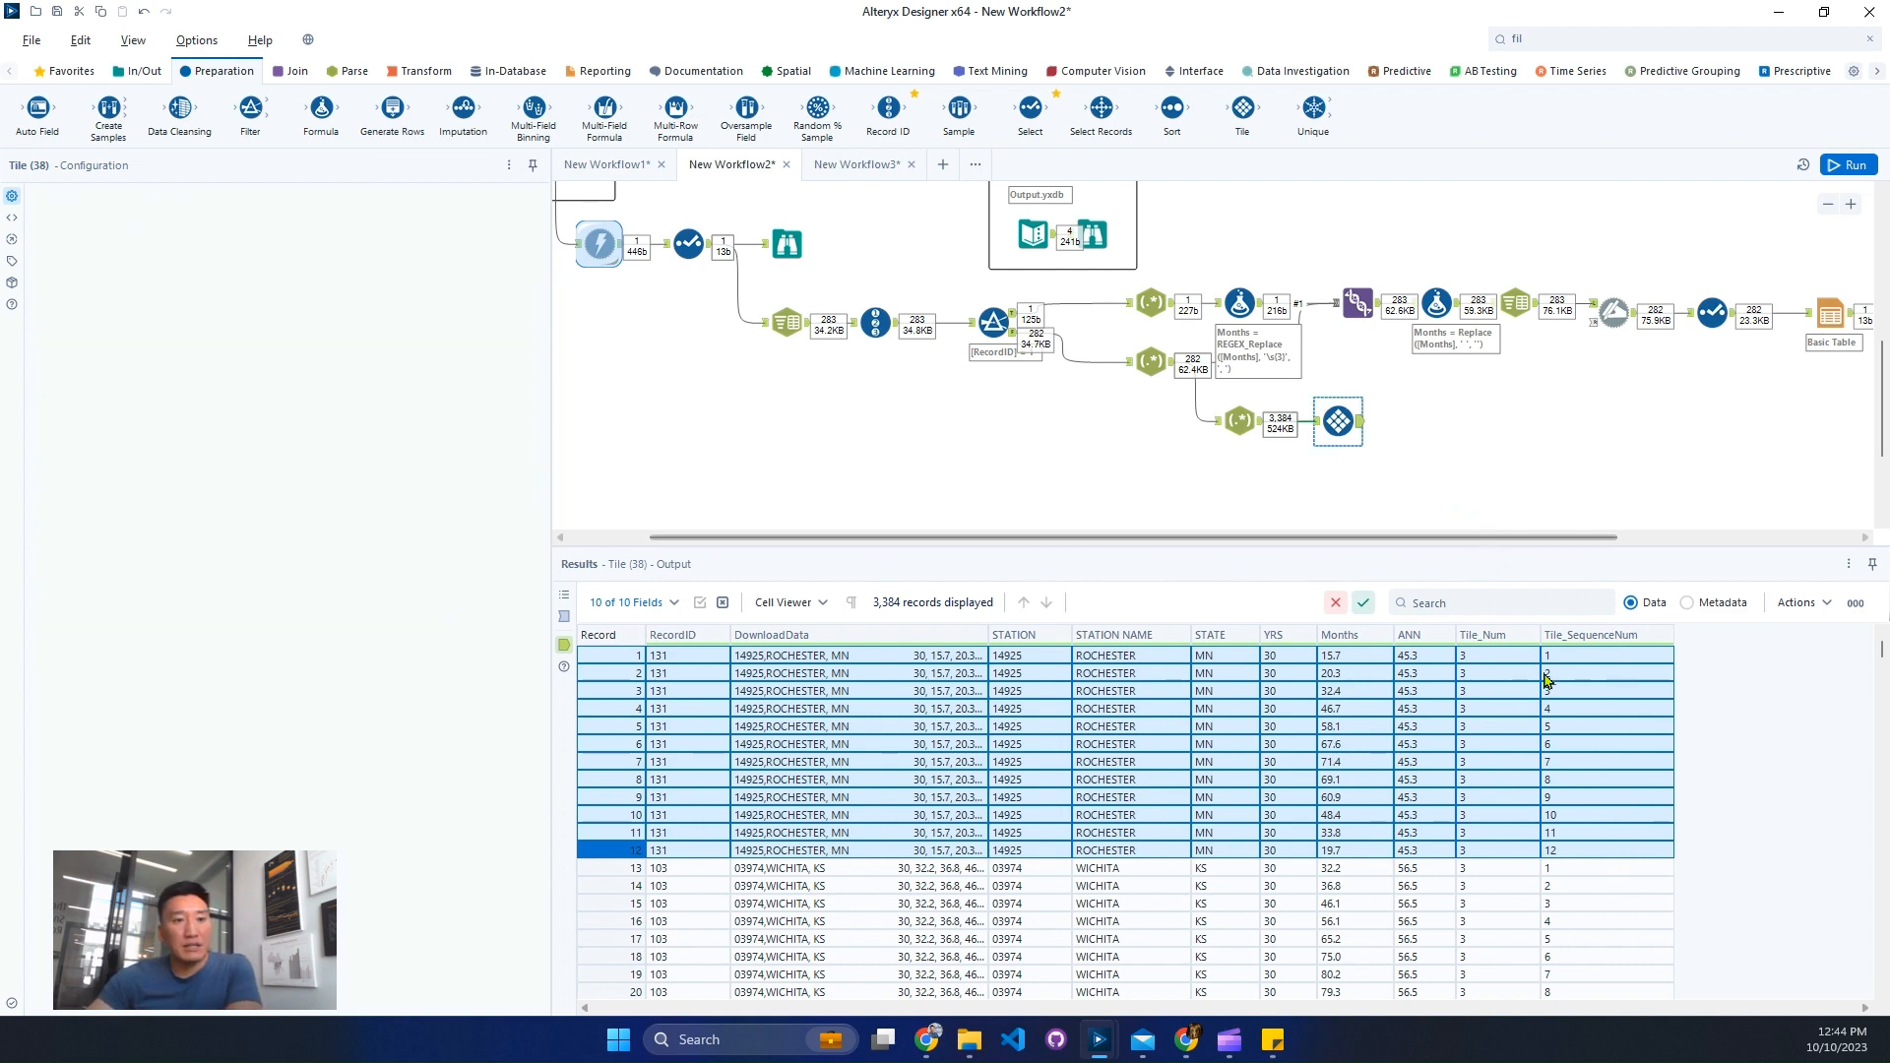
key("ctrl+r")
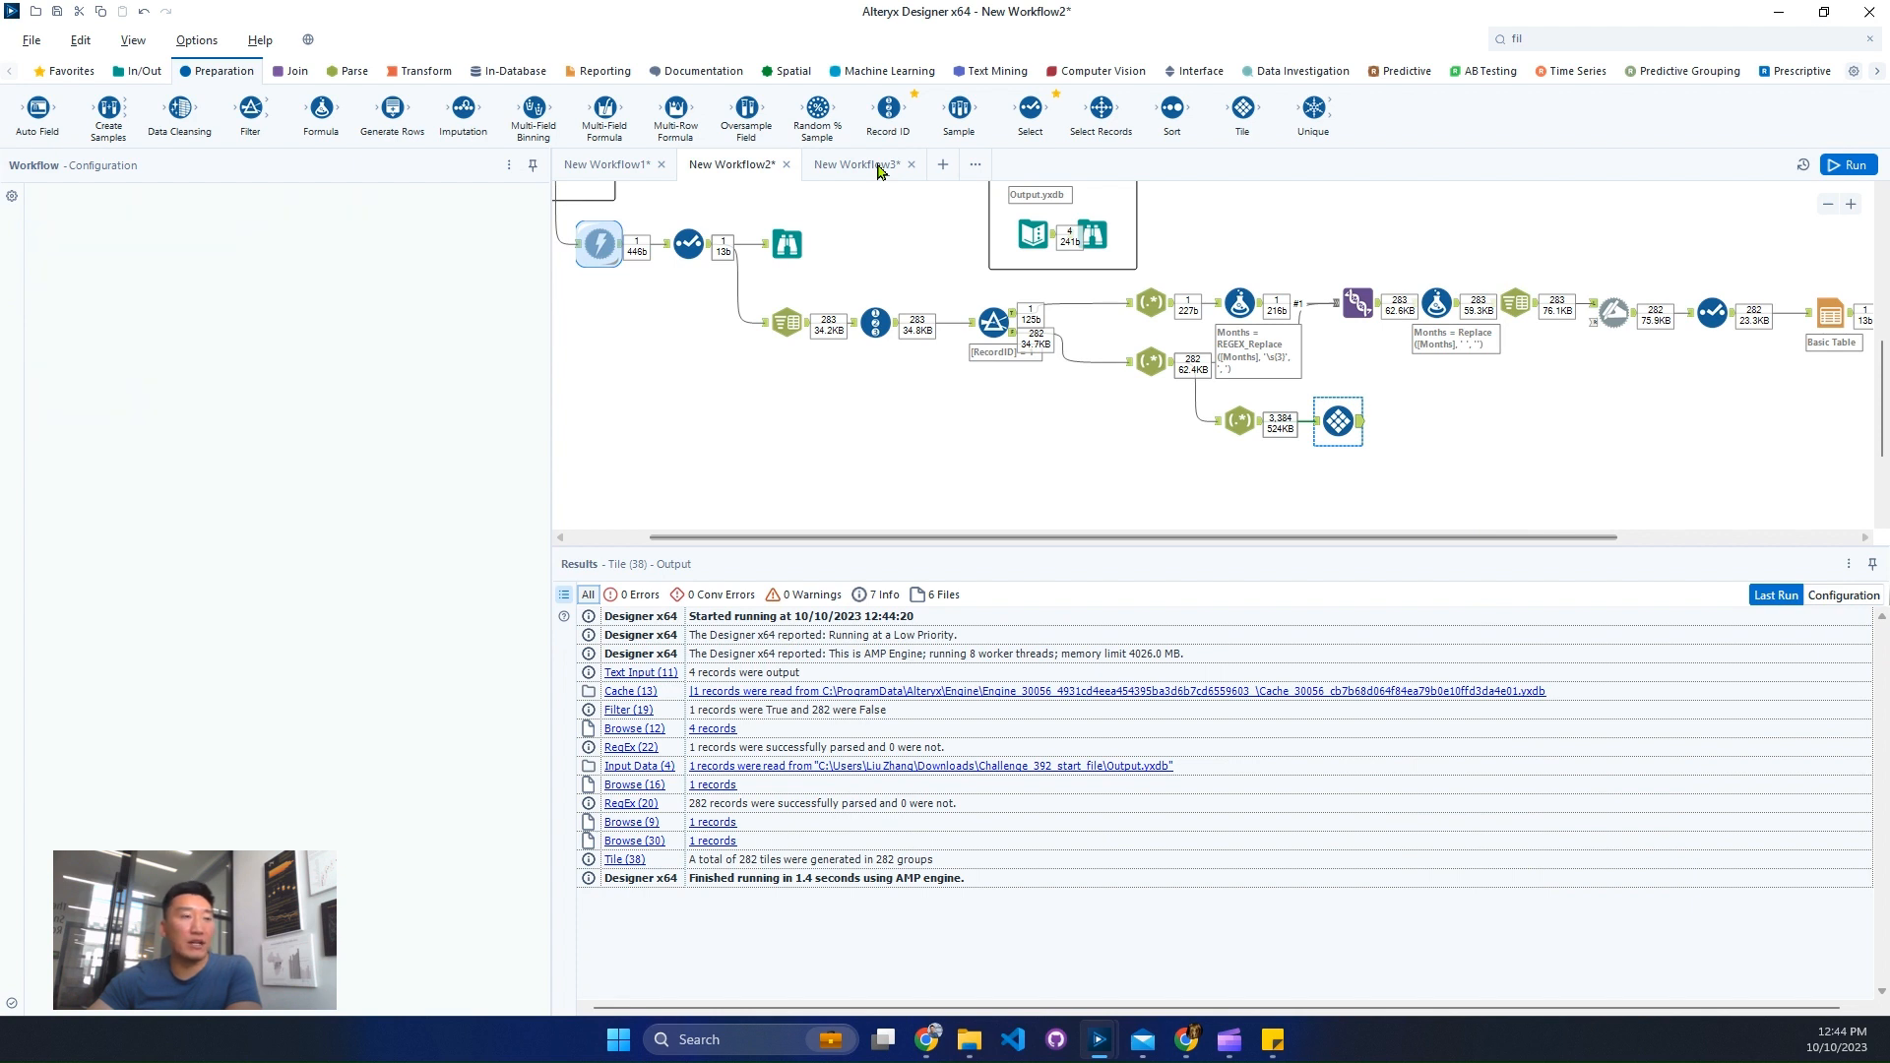
Step: Copy all numbered month records with headers from the Record ID output in New Workflow3
left_click(879, 169)
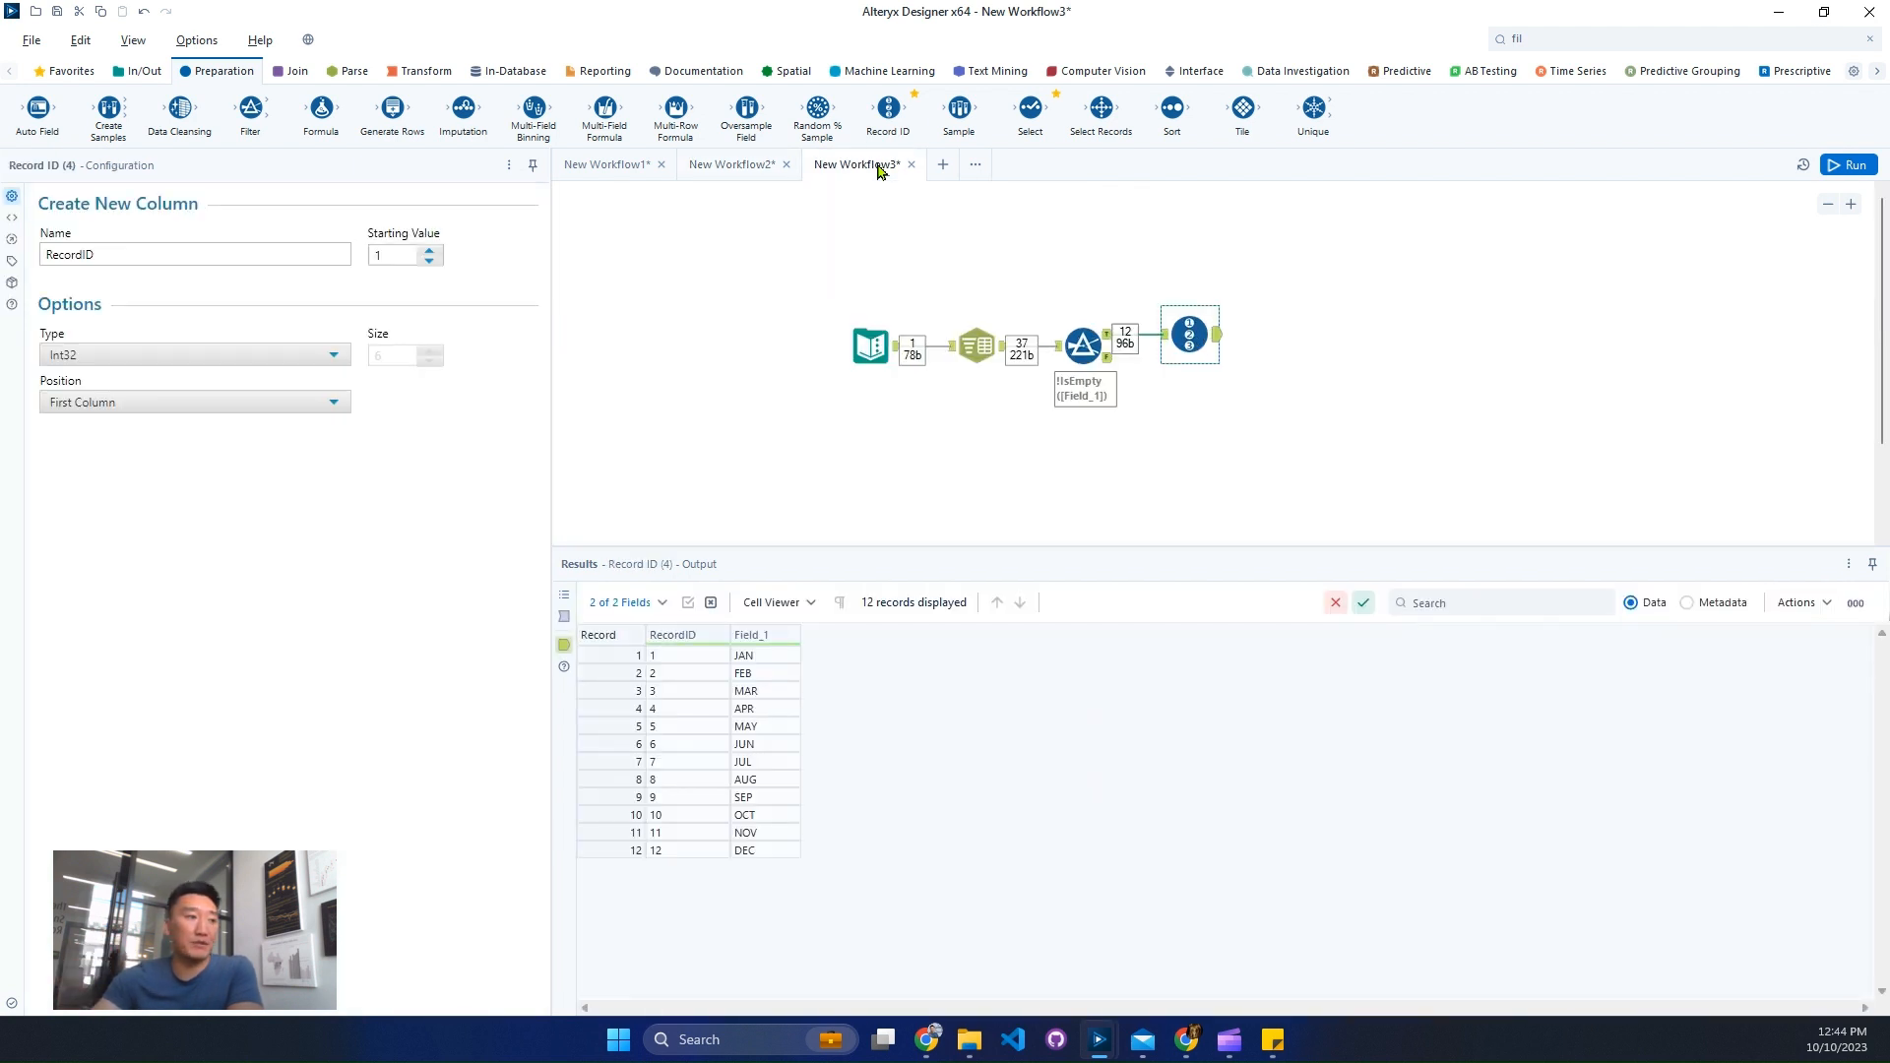
left_click(768, 694)
right_click(768, 694)
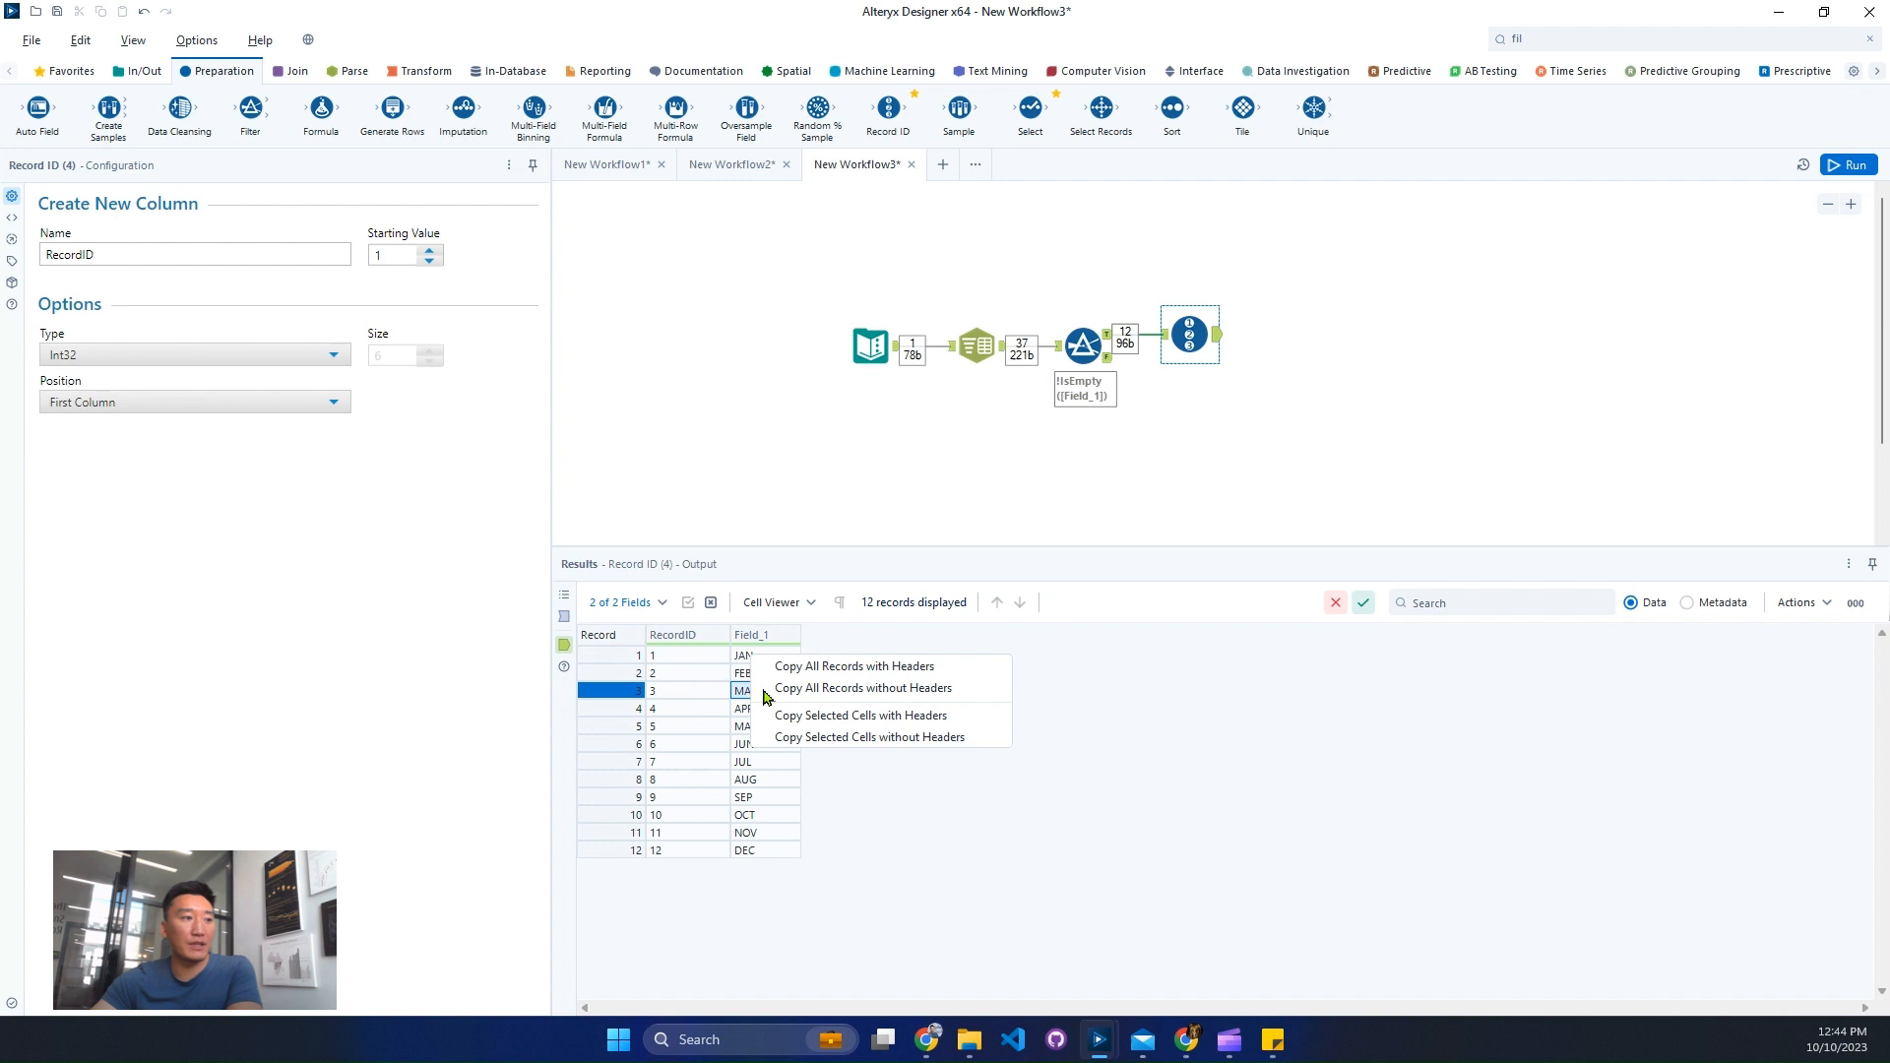
left_click(845, 669)
left_click(983, 588)
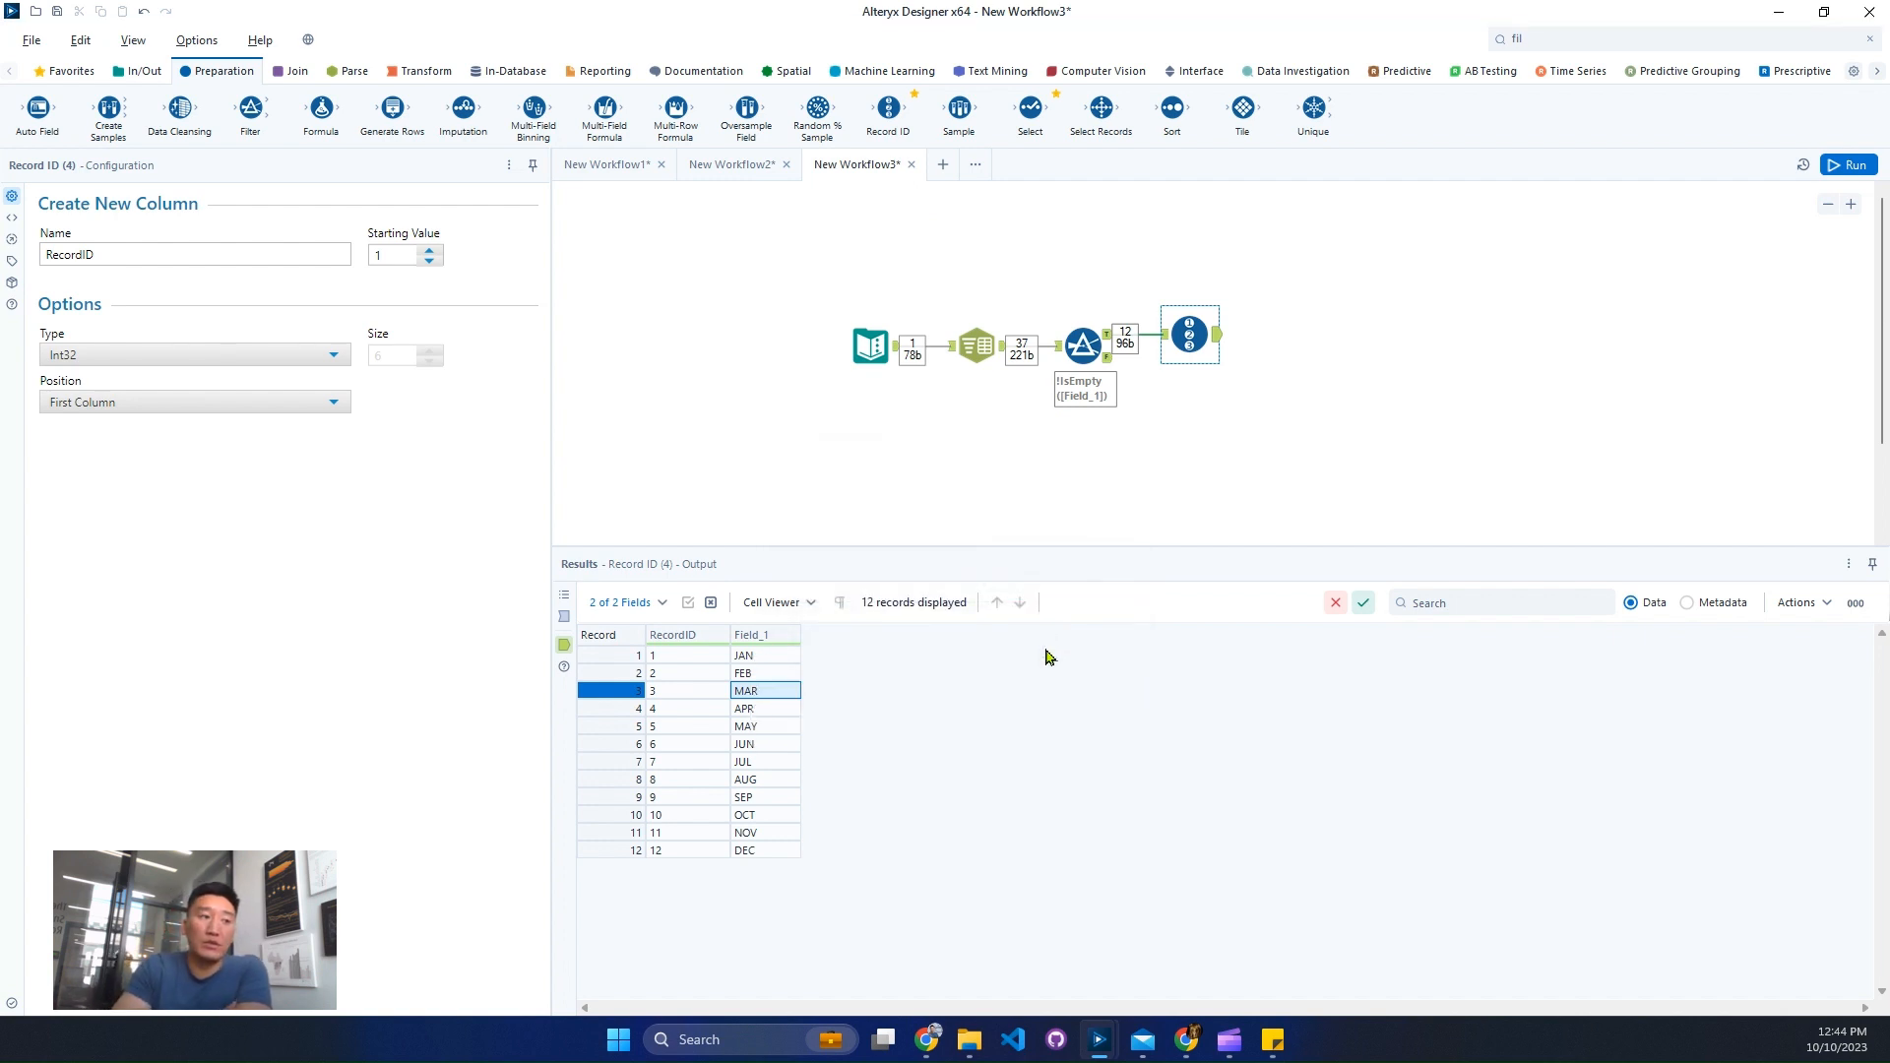
Step: Paste the copied month list into New Workflow2 as a Text Input tool placed below the Tile tool
left_click(713, 177)
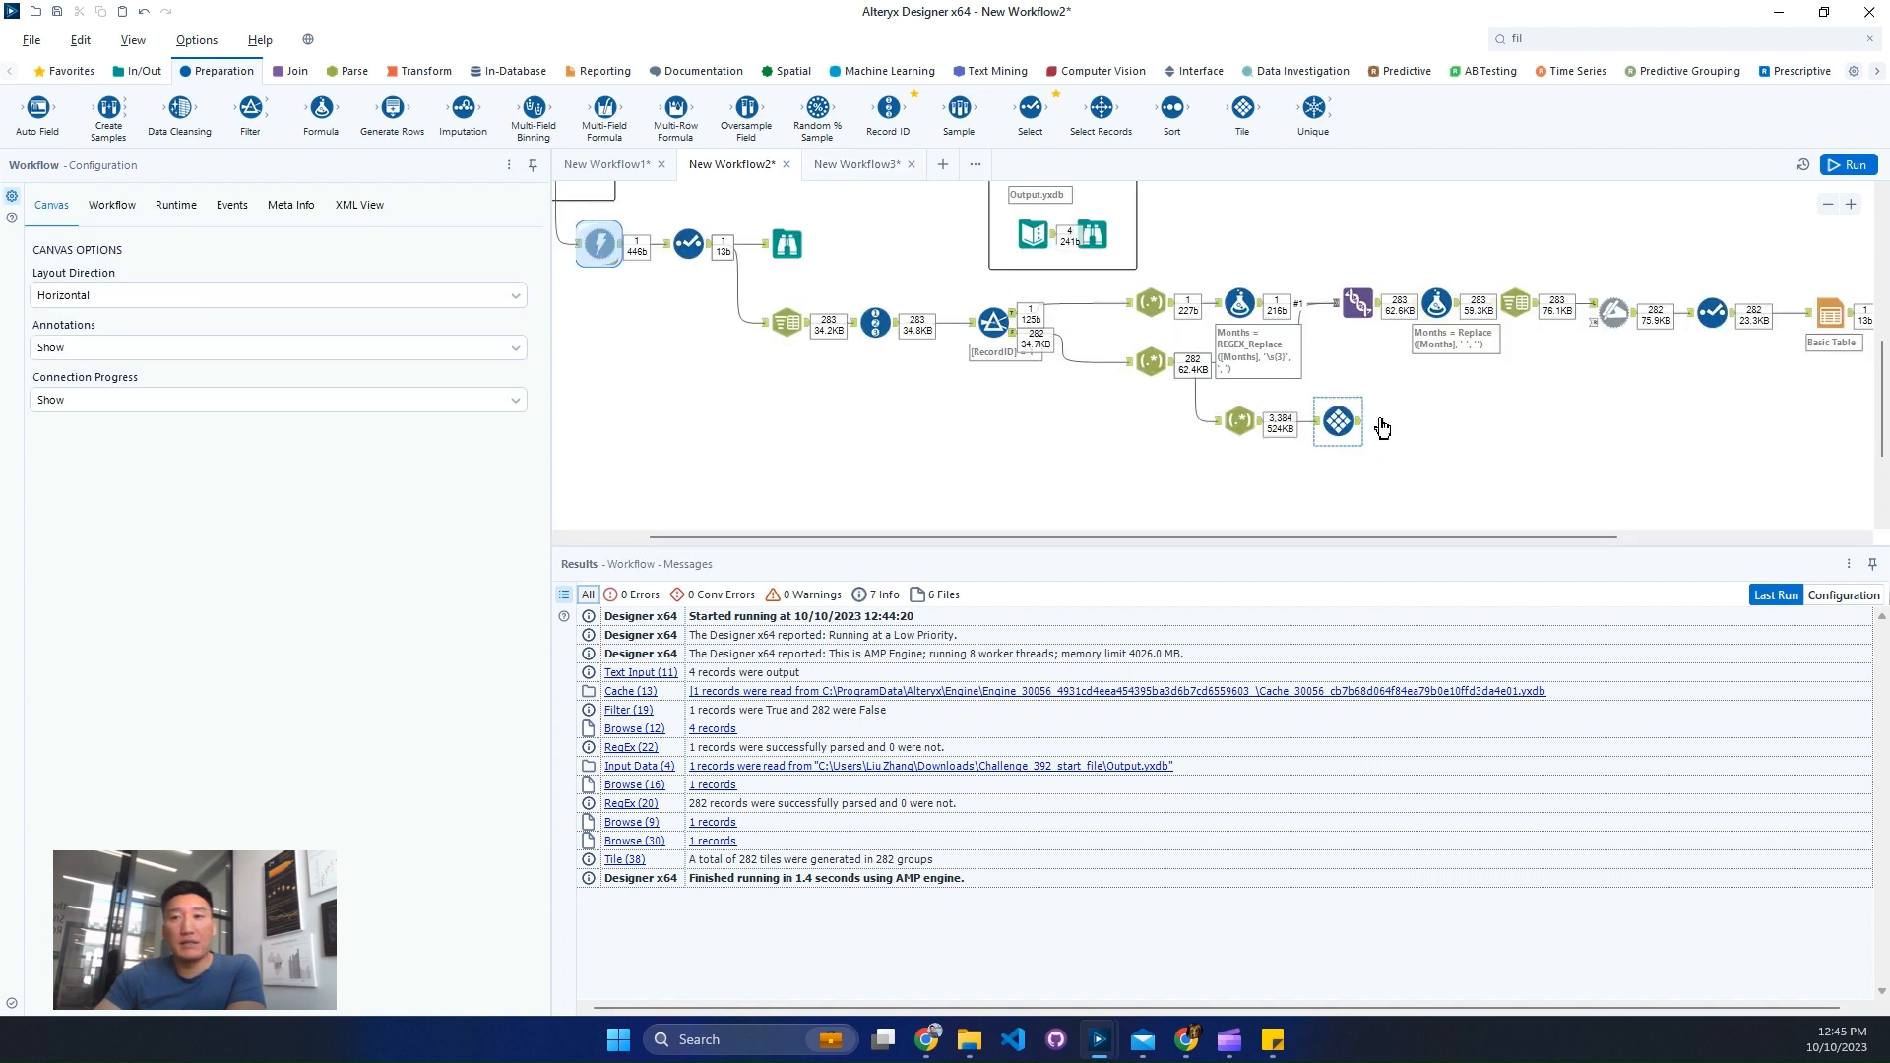
scroll(1396, 479, "down", 2)
right_click(1346, 439)
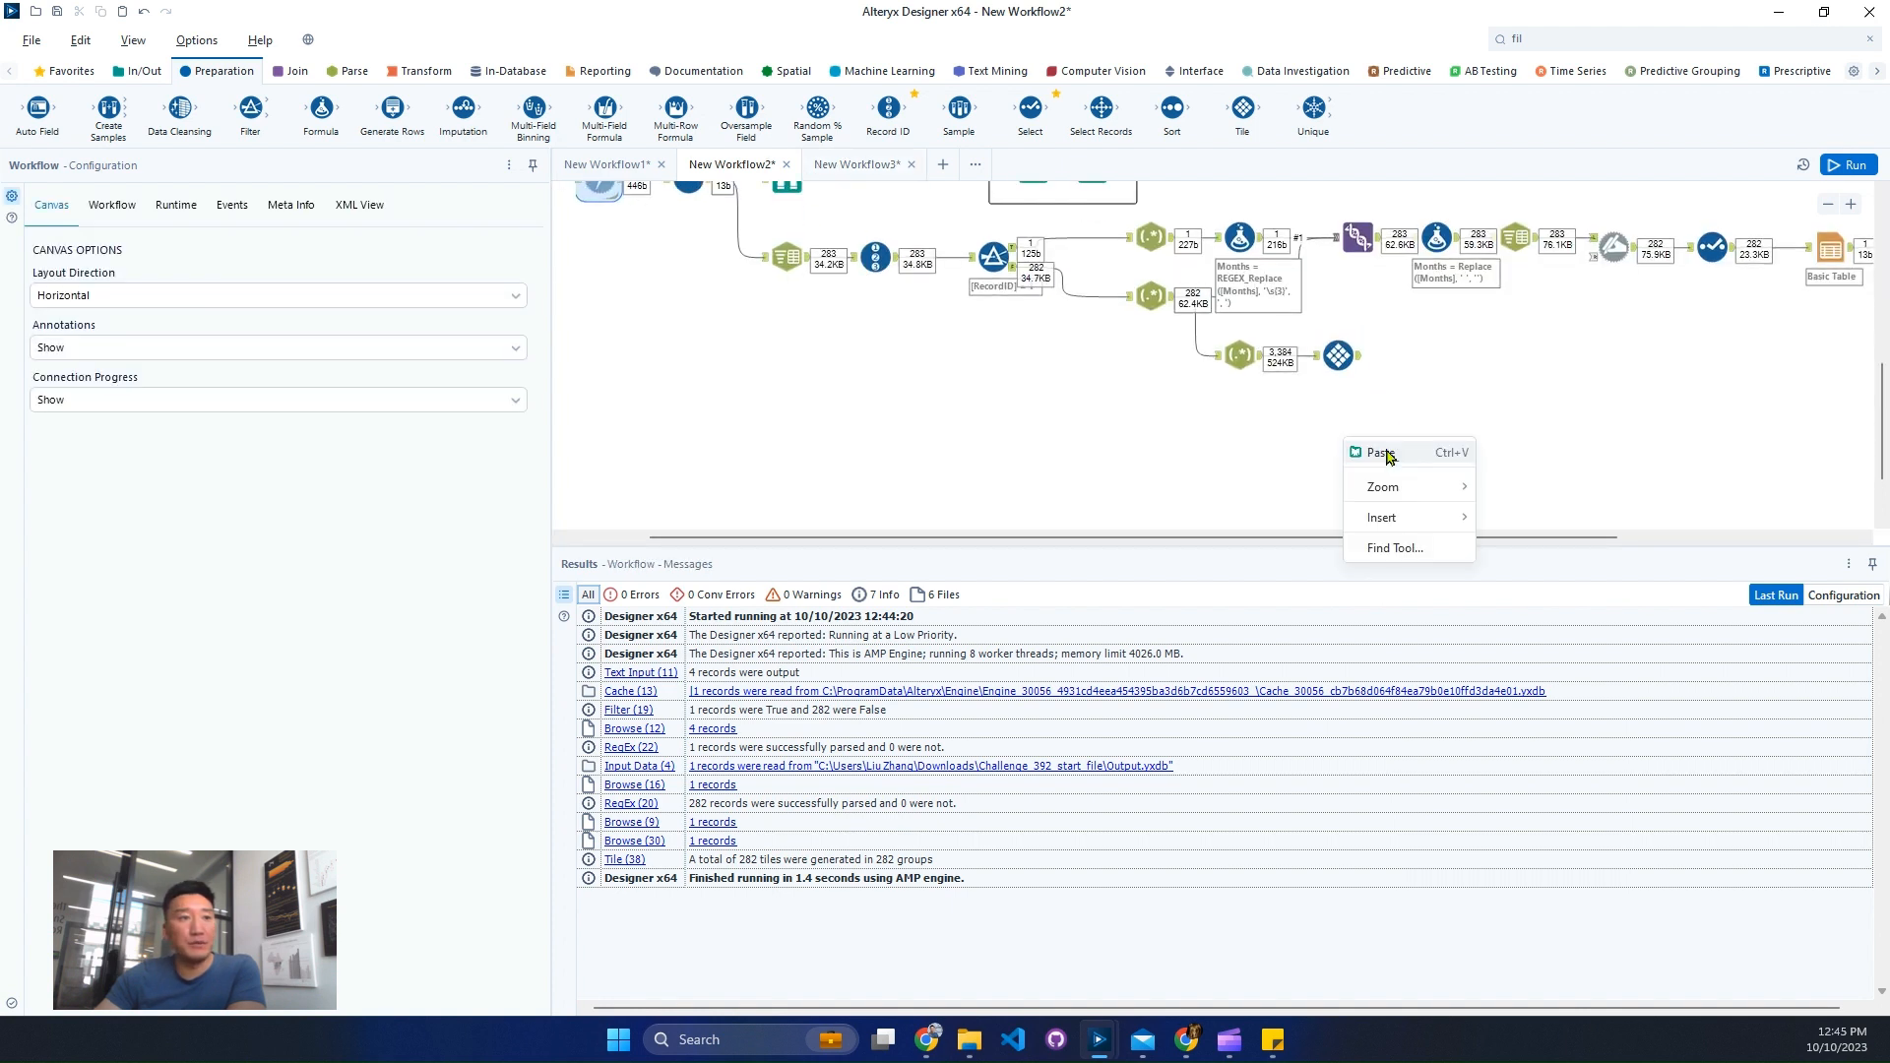
left_click(1387, 454)
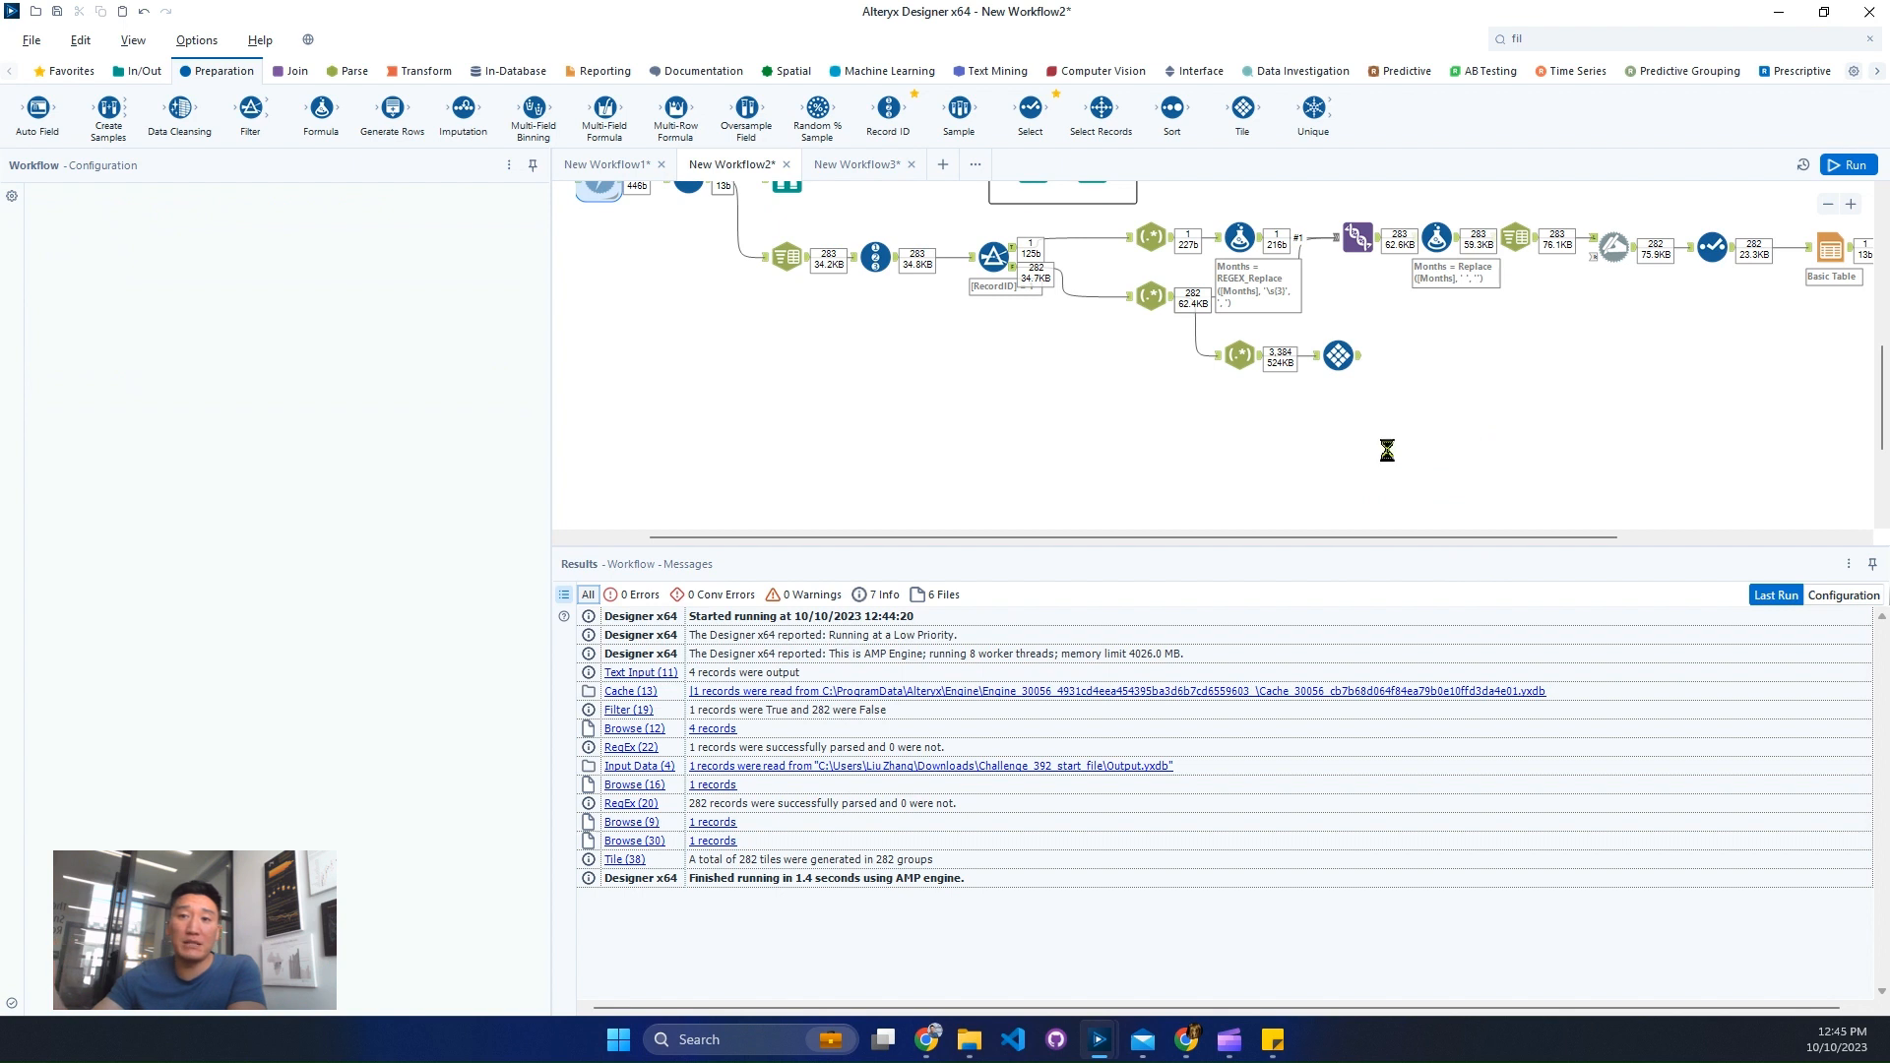
left_click_drag(1387, 449, 1347, 425)
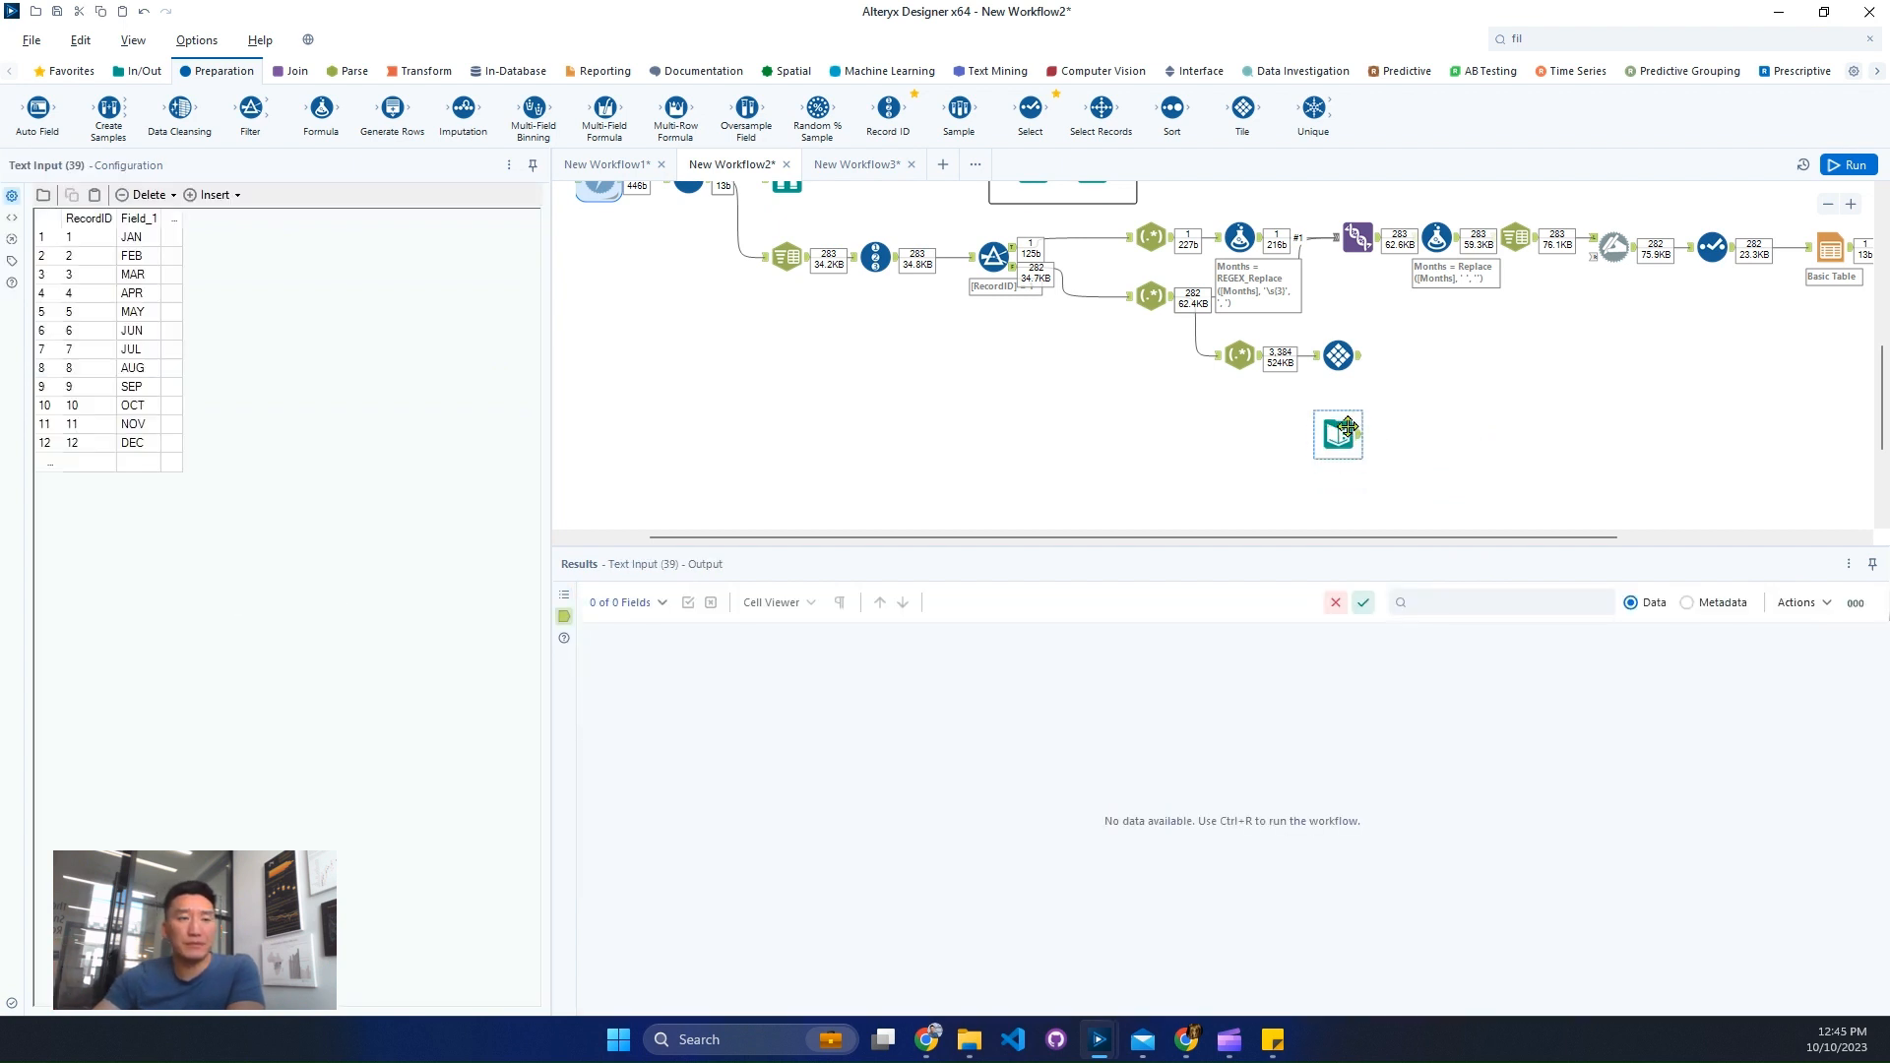
Step: Add a Join tool with the Tile output as left input and the month Text Input as right input
left_click(295, 71)
left_click_drag(251, 110, 1359, 436)
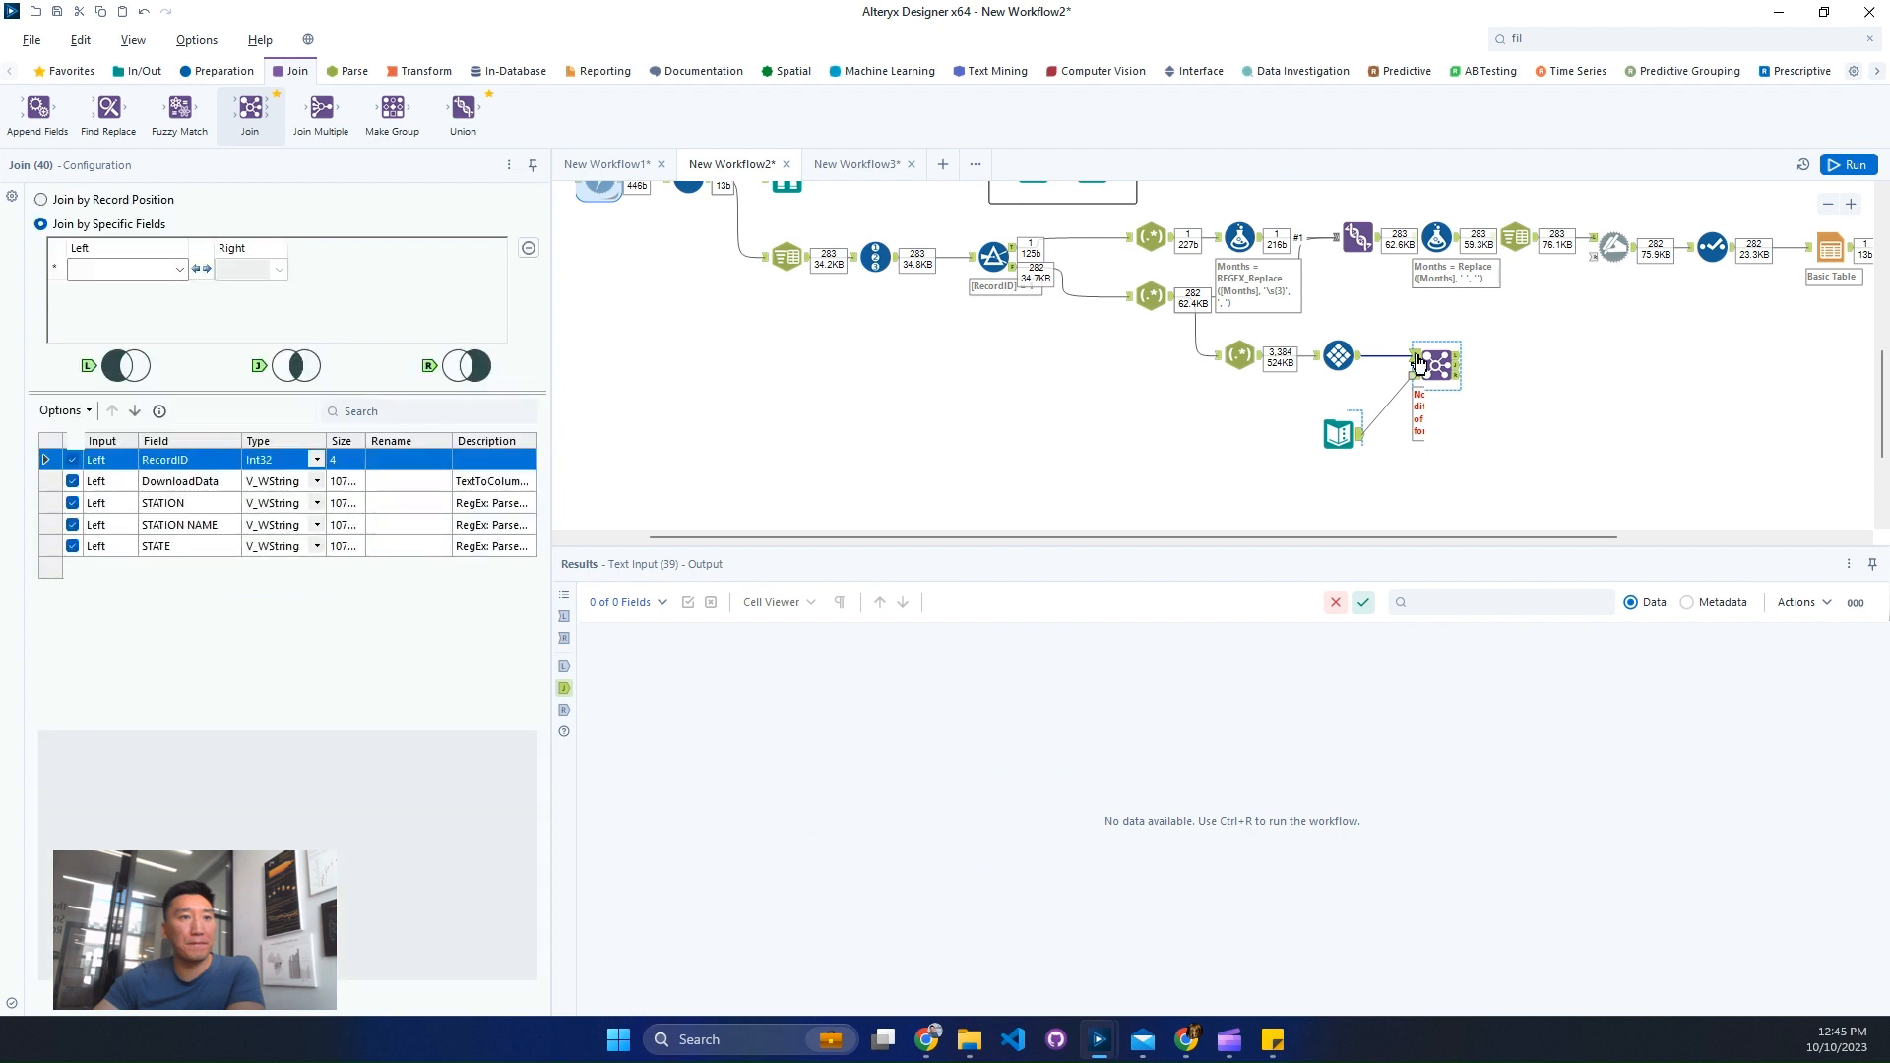
left_click(1403, 362)
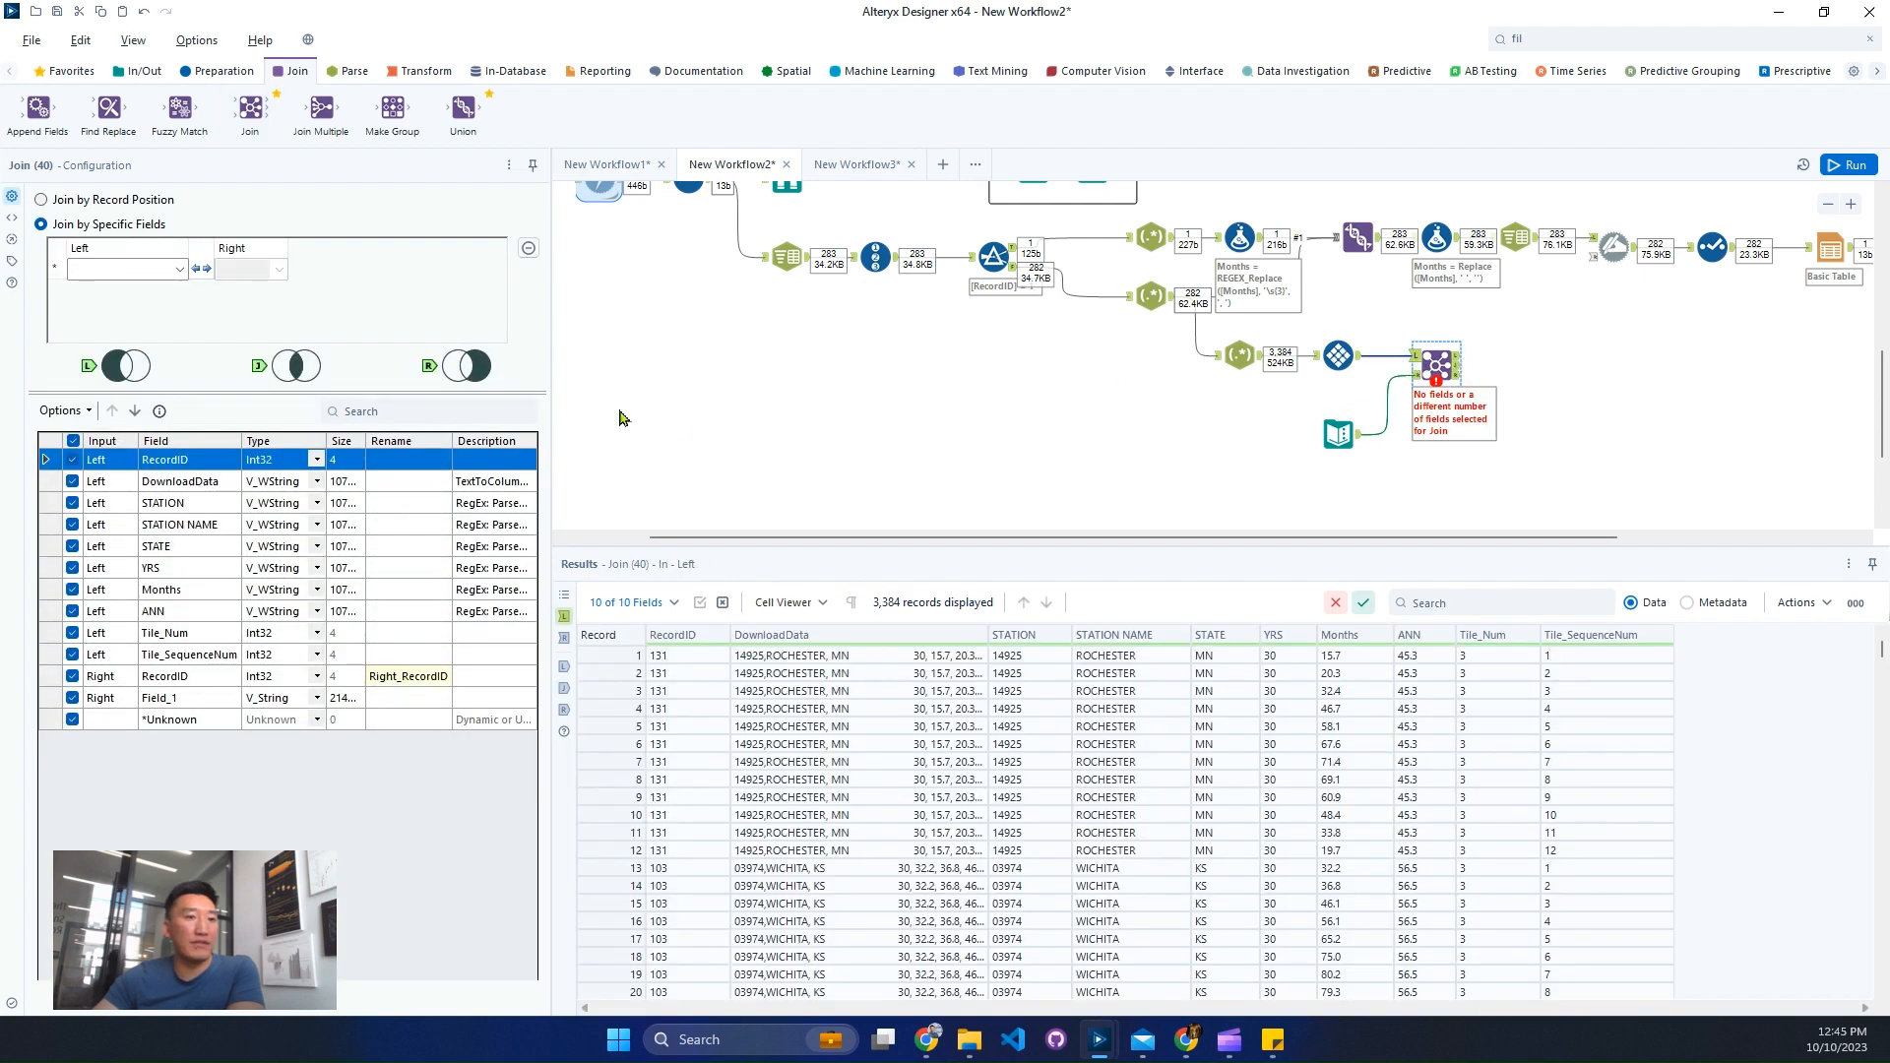
Step: Set the Join to match the left Tile_SequenceNum field with the right RecordID field
left_click(143, 270)
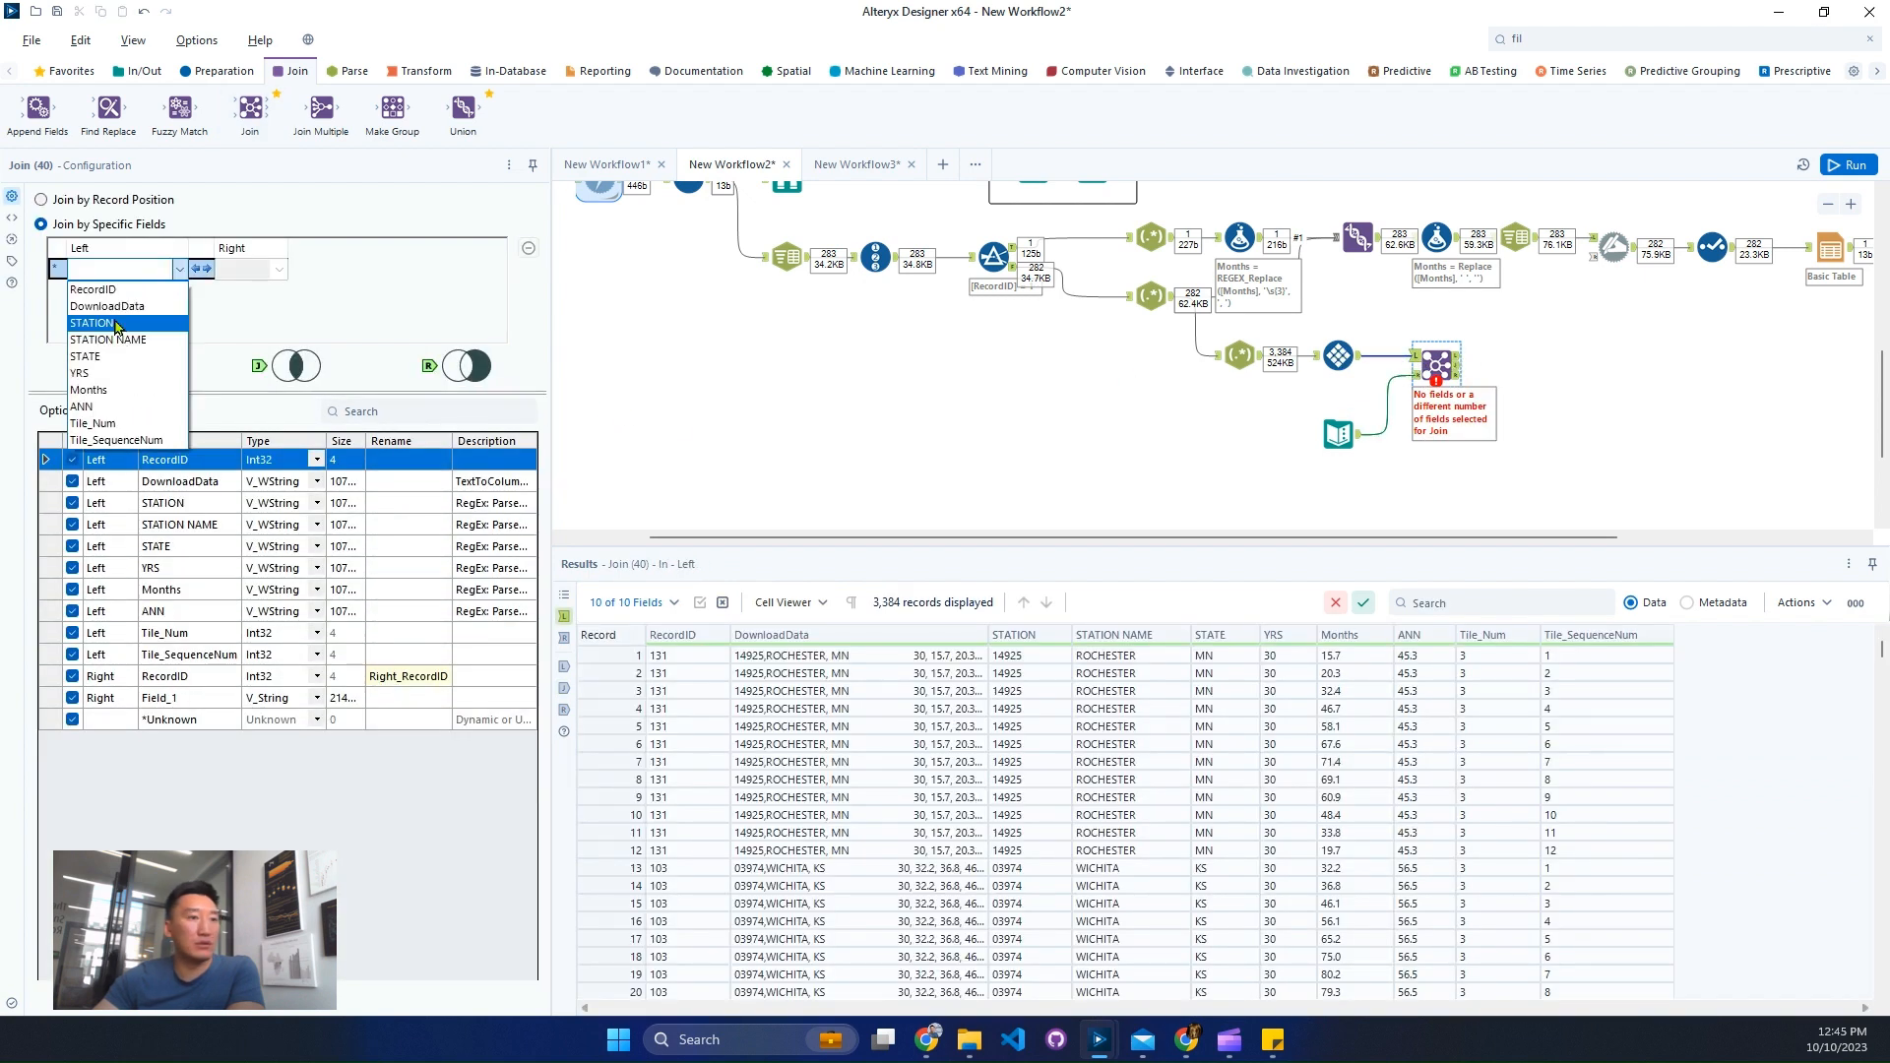
left_click(135, 439)
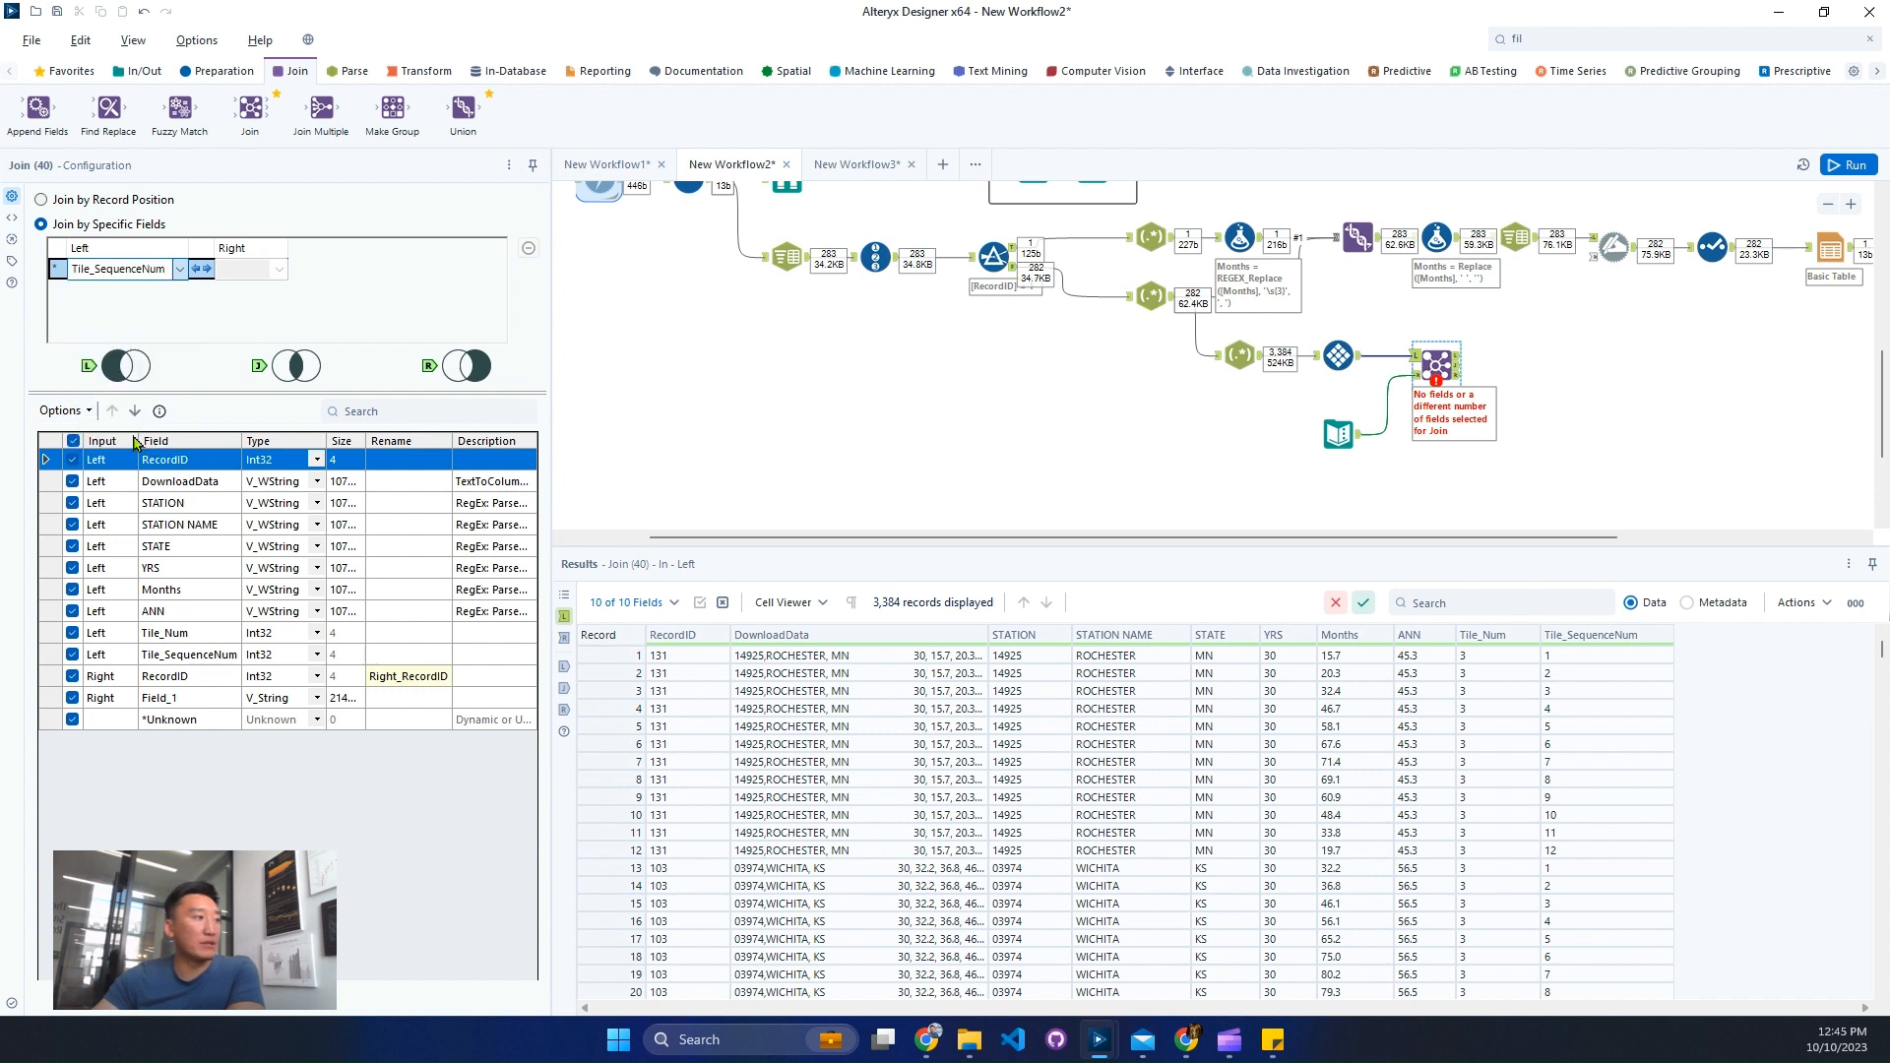
left_click(279, 269)
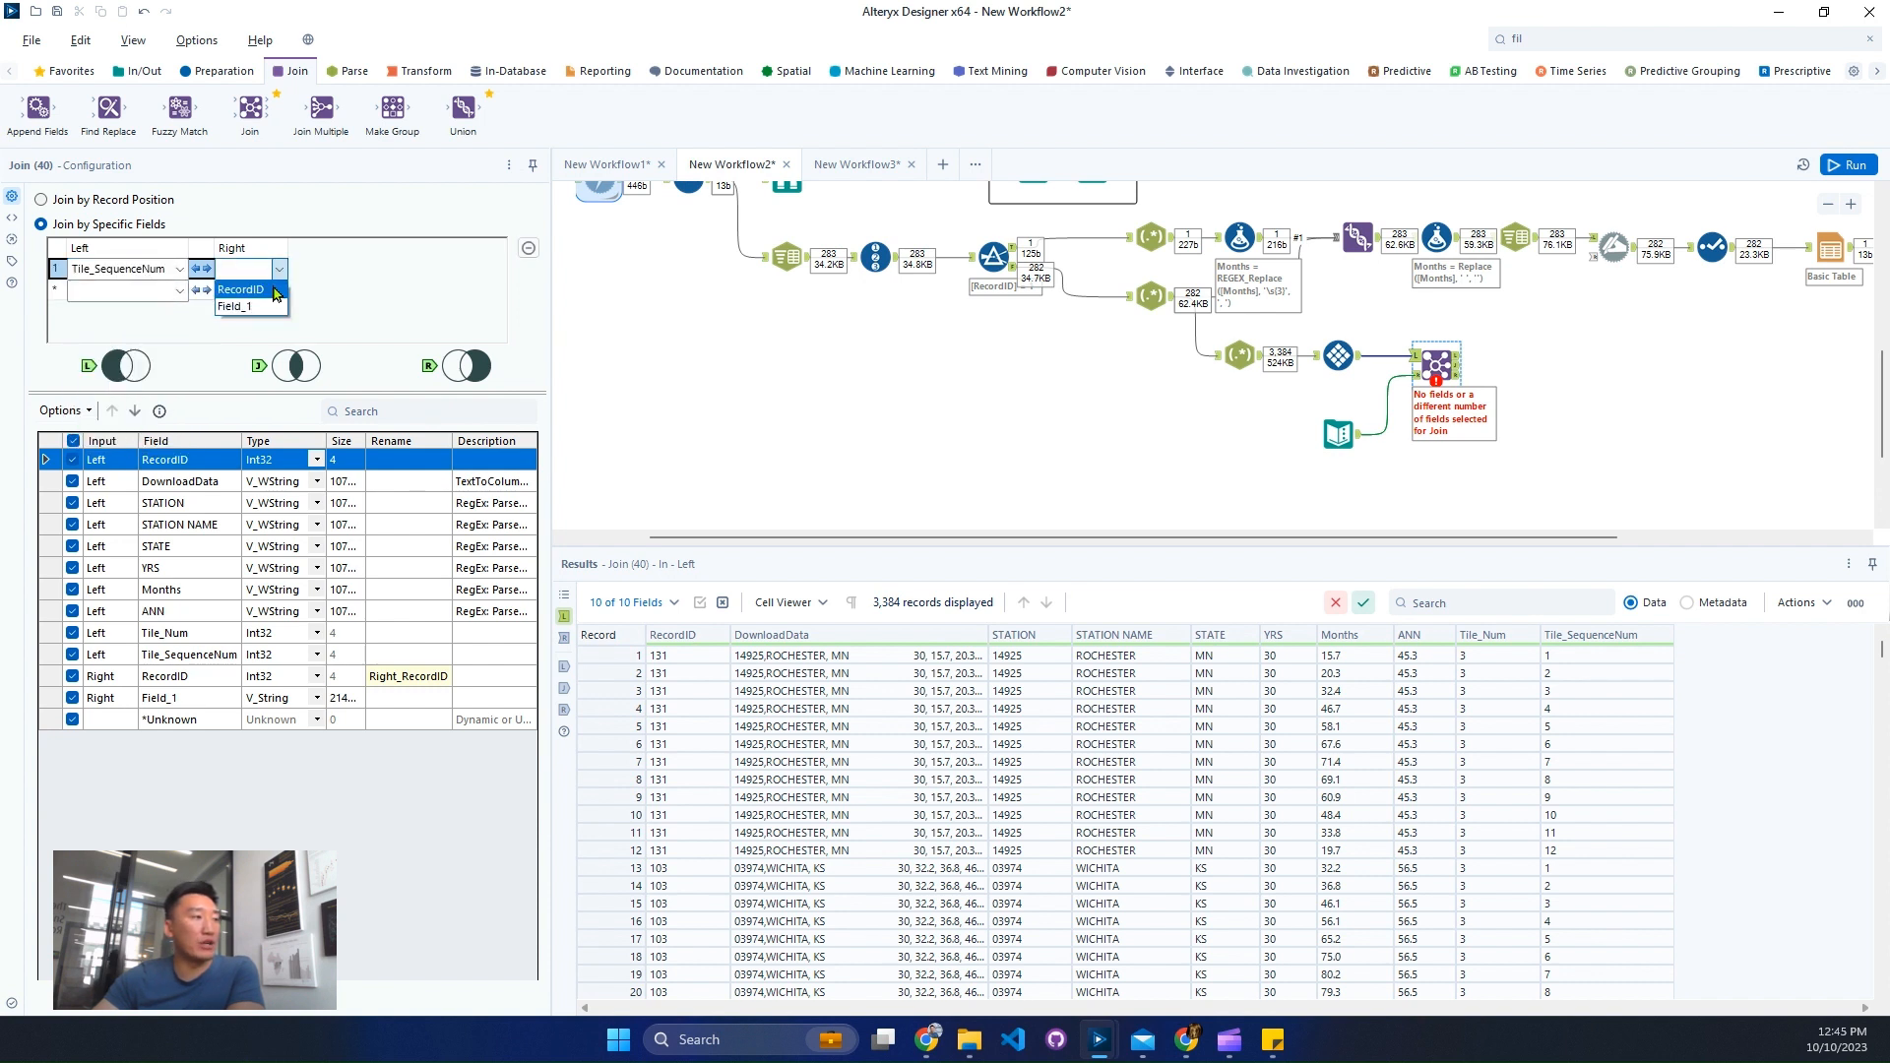
left_click(279, 295)
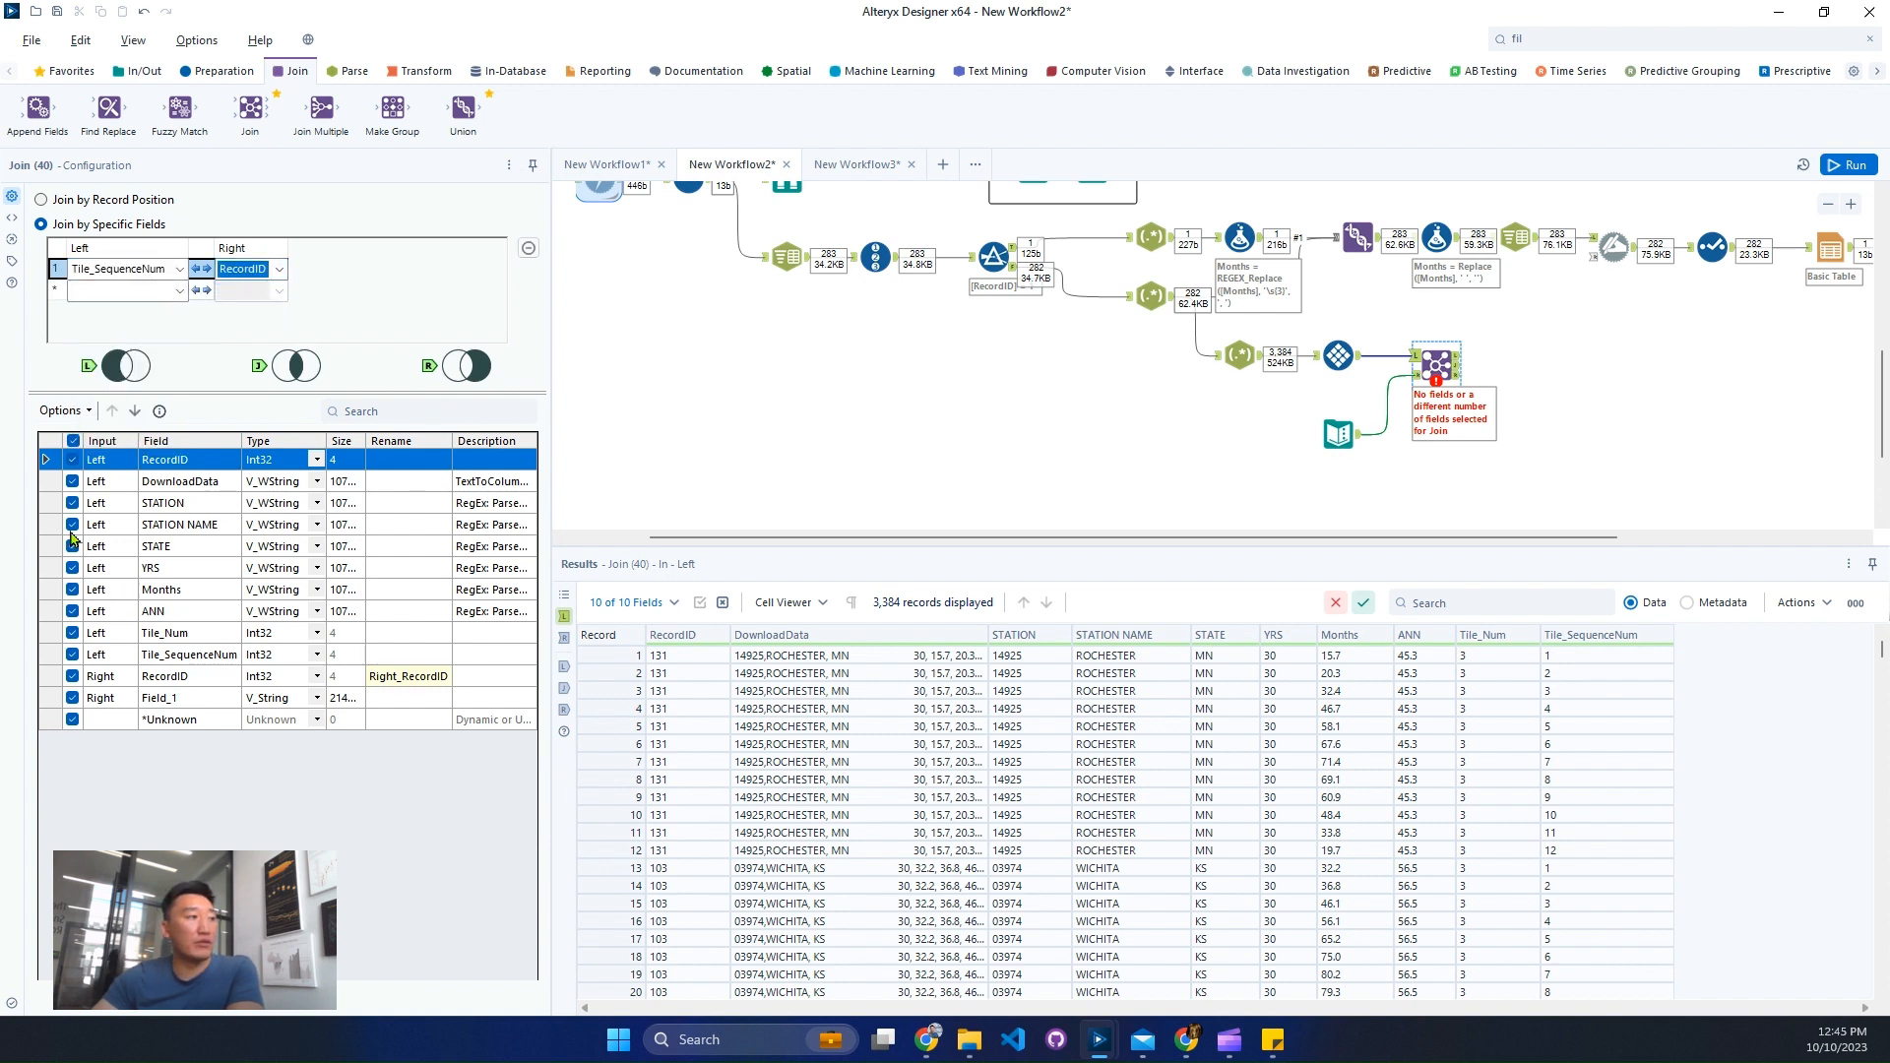
Step: Exclude the left RecordID, DownloadData and YRS fields from the Join output and rename Months to Value
left_click(73, 460)
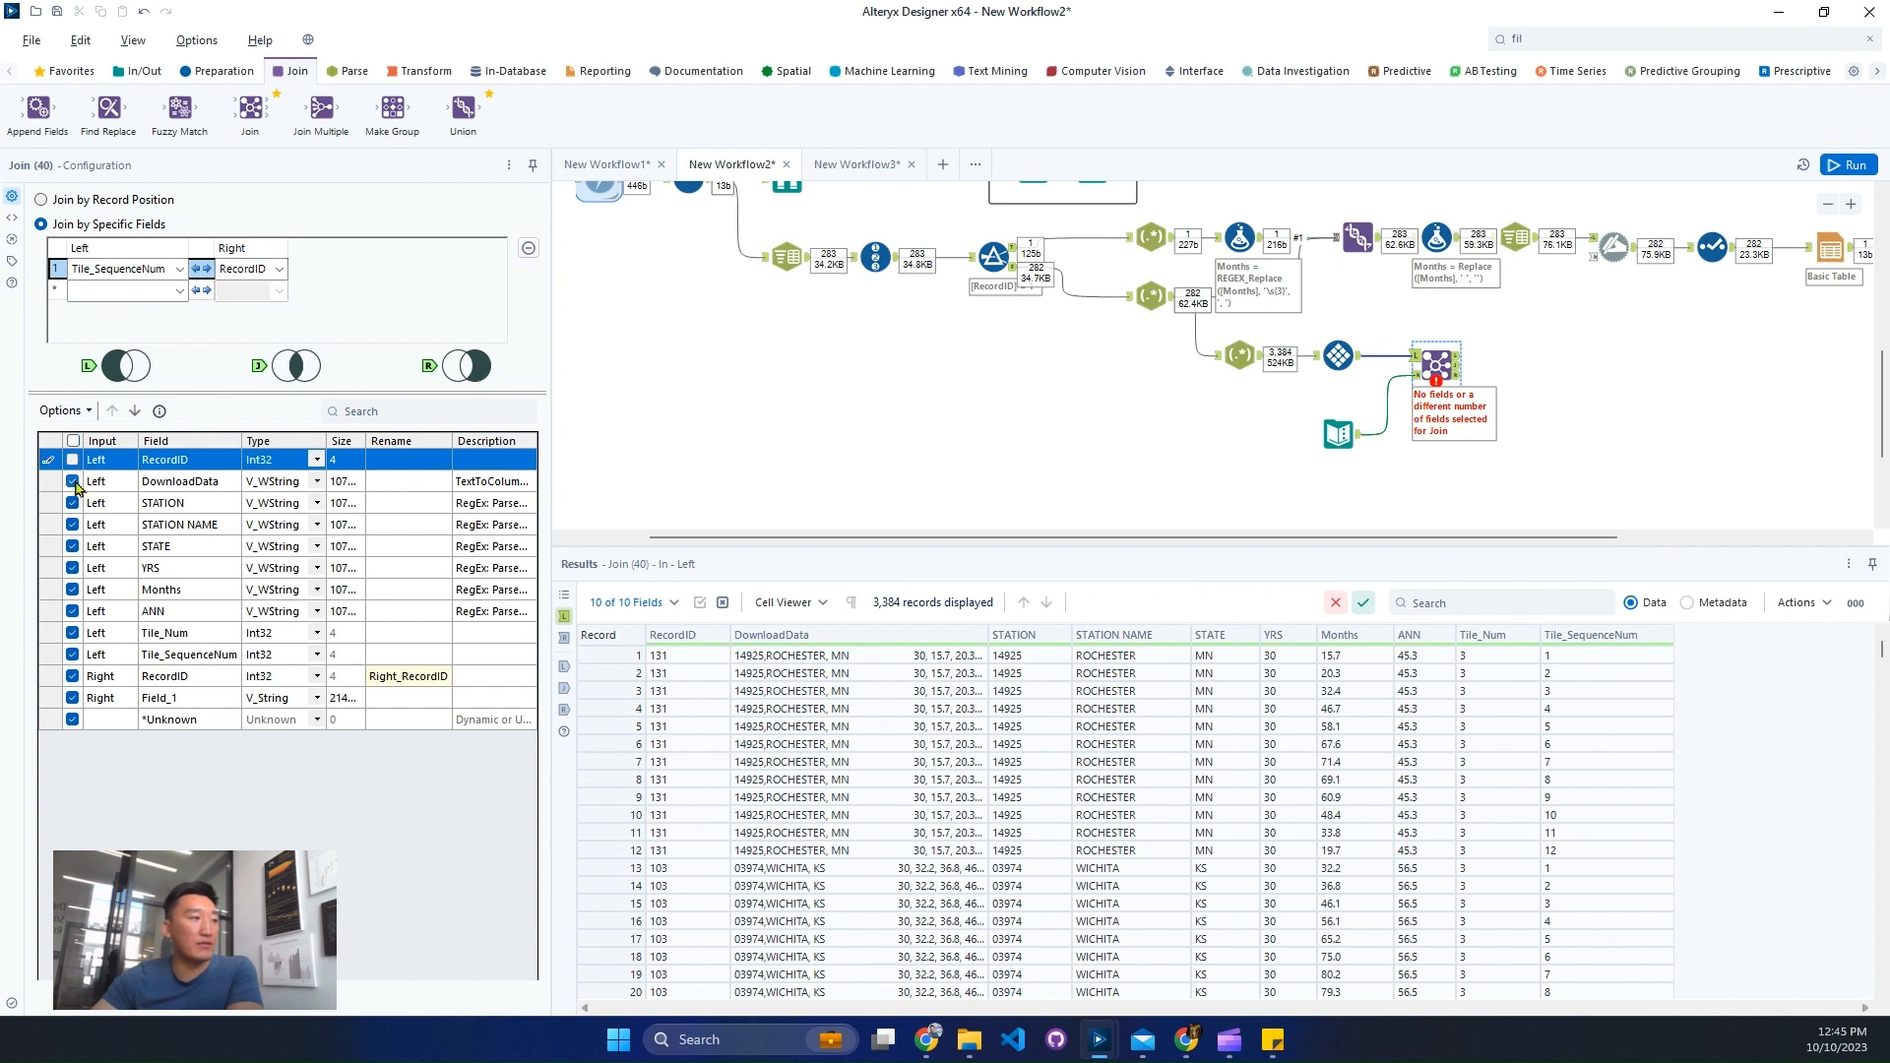
left_click(73, 481)
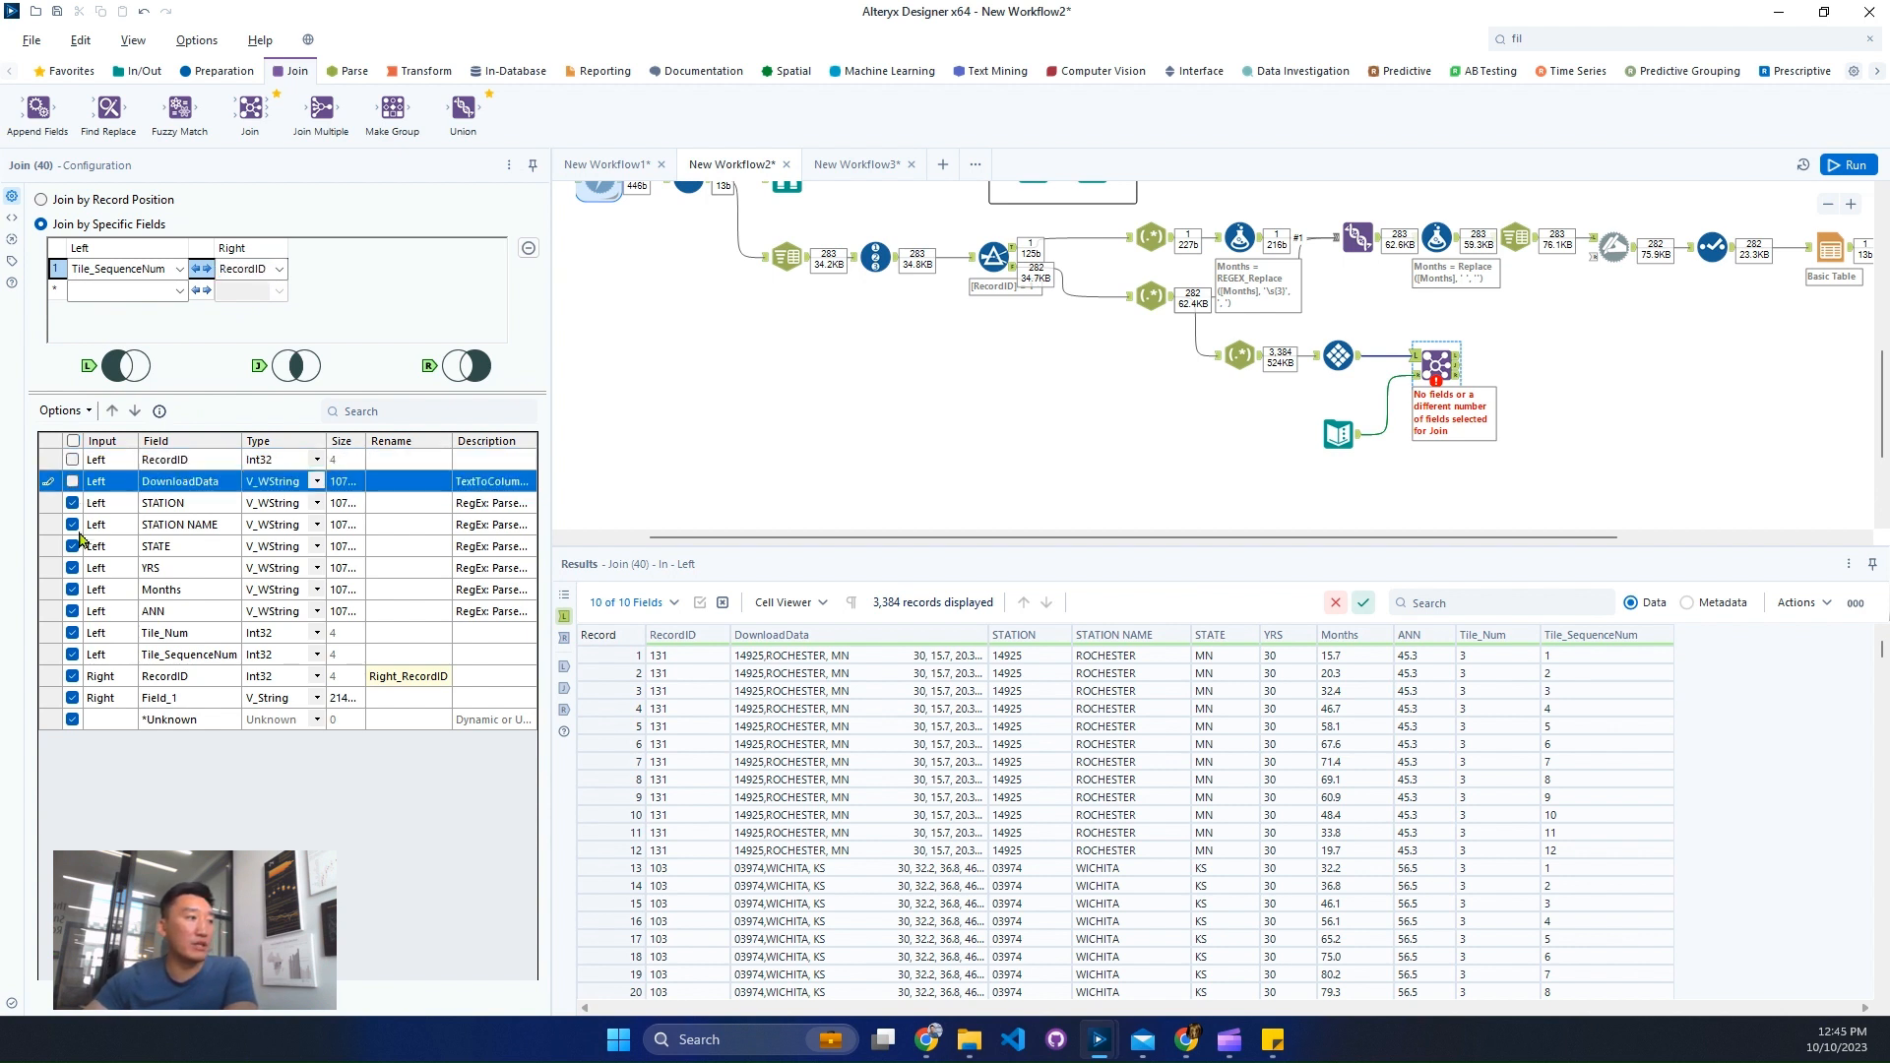
left_click(72, 568)
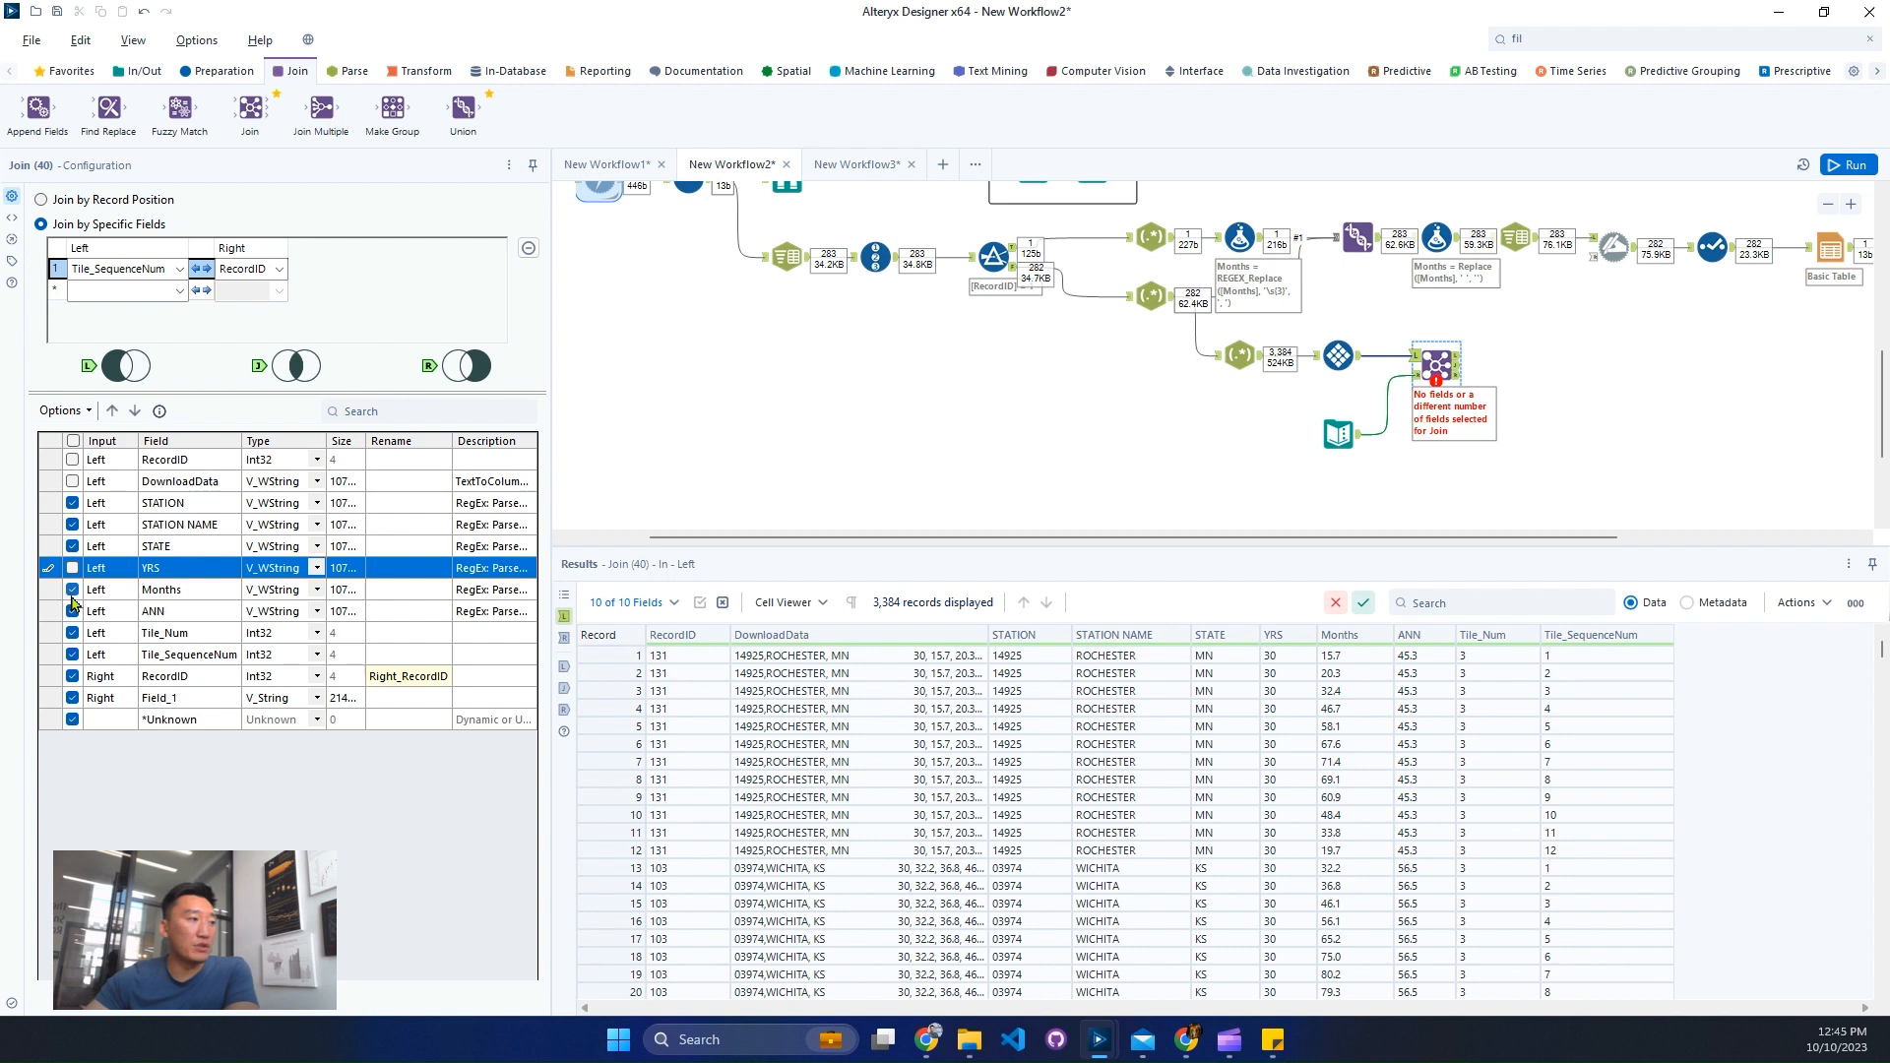
left_click_drag(1336, 657, 1339, 745)
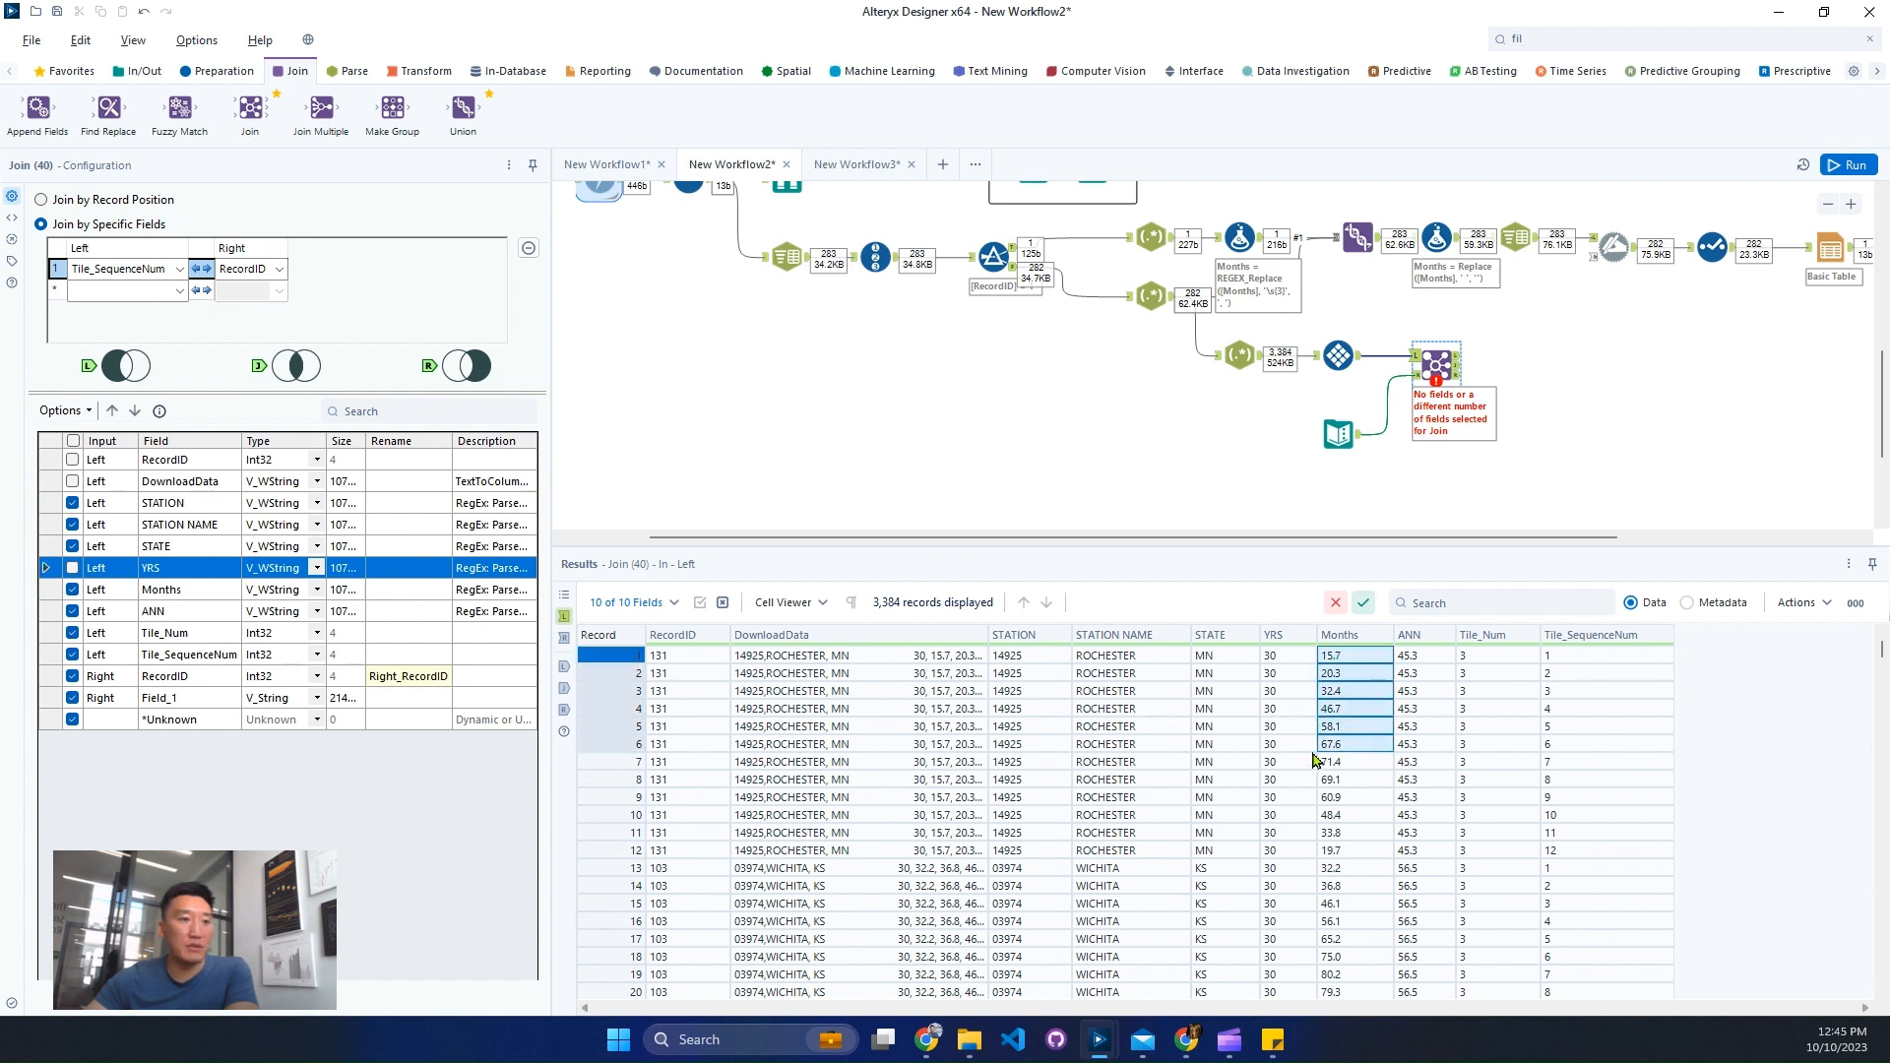
left_click(394, 589)
type("Val")
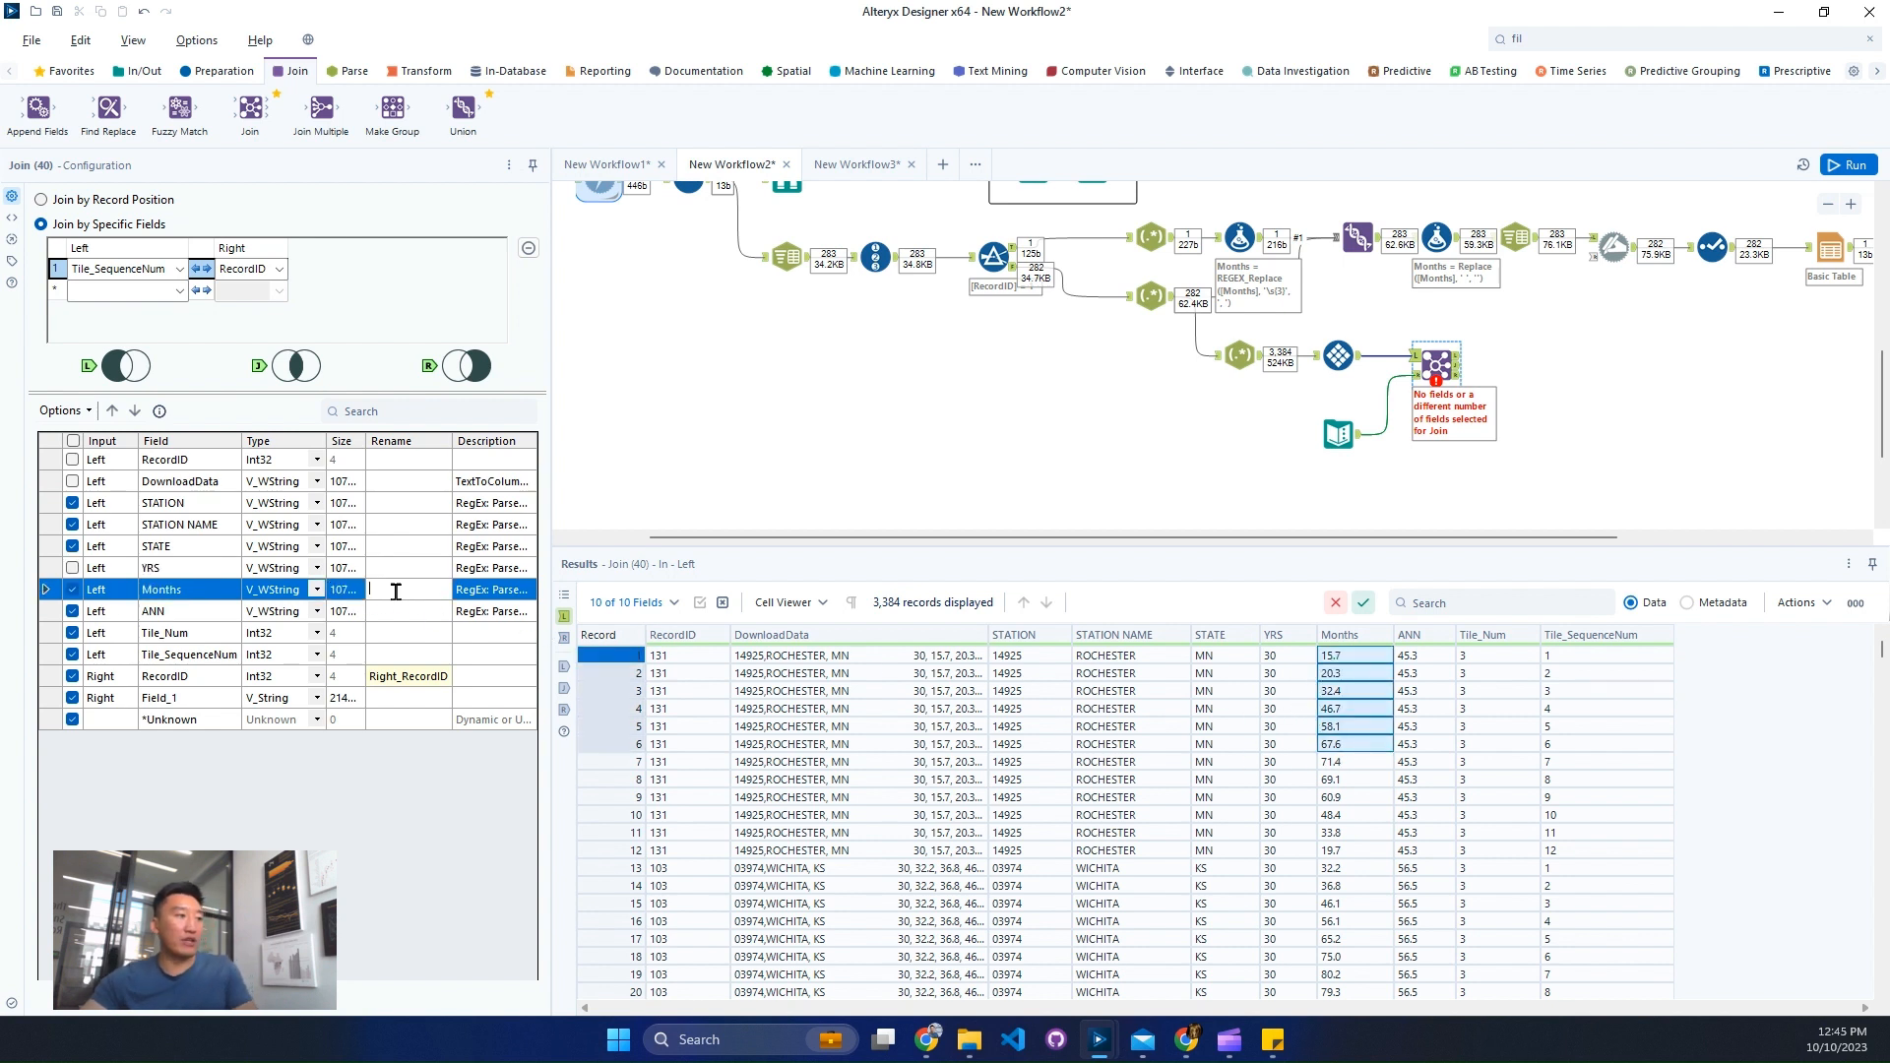
type("ue")
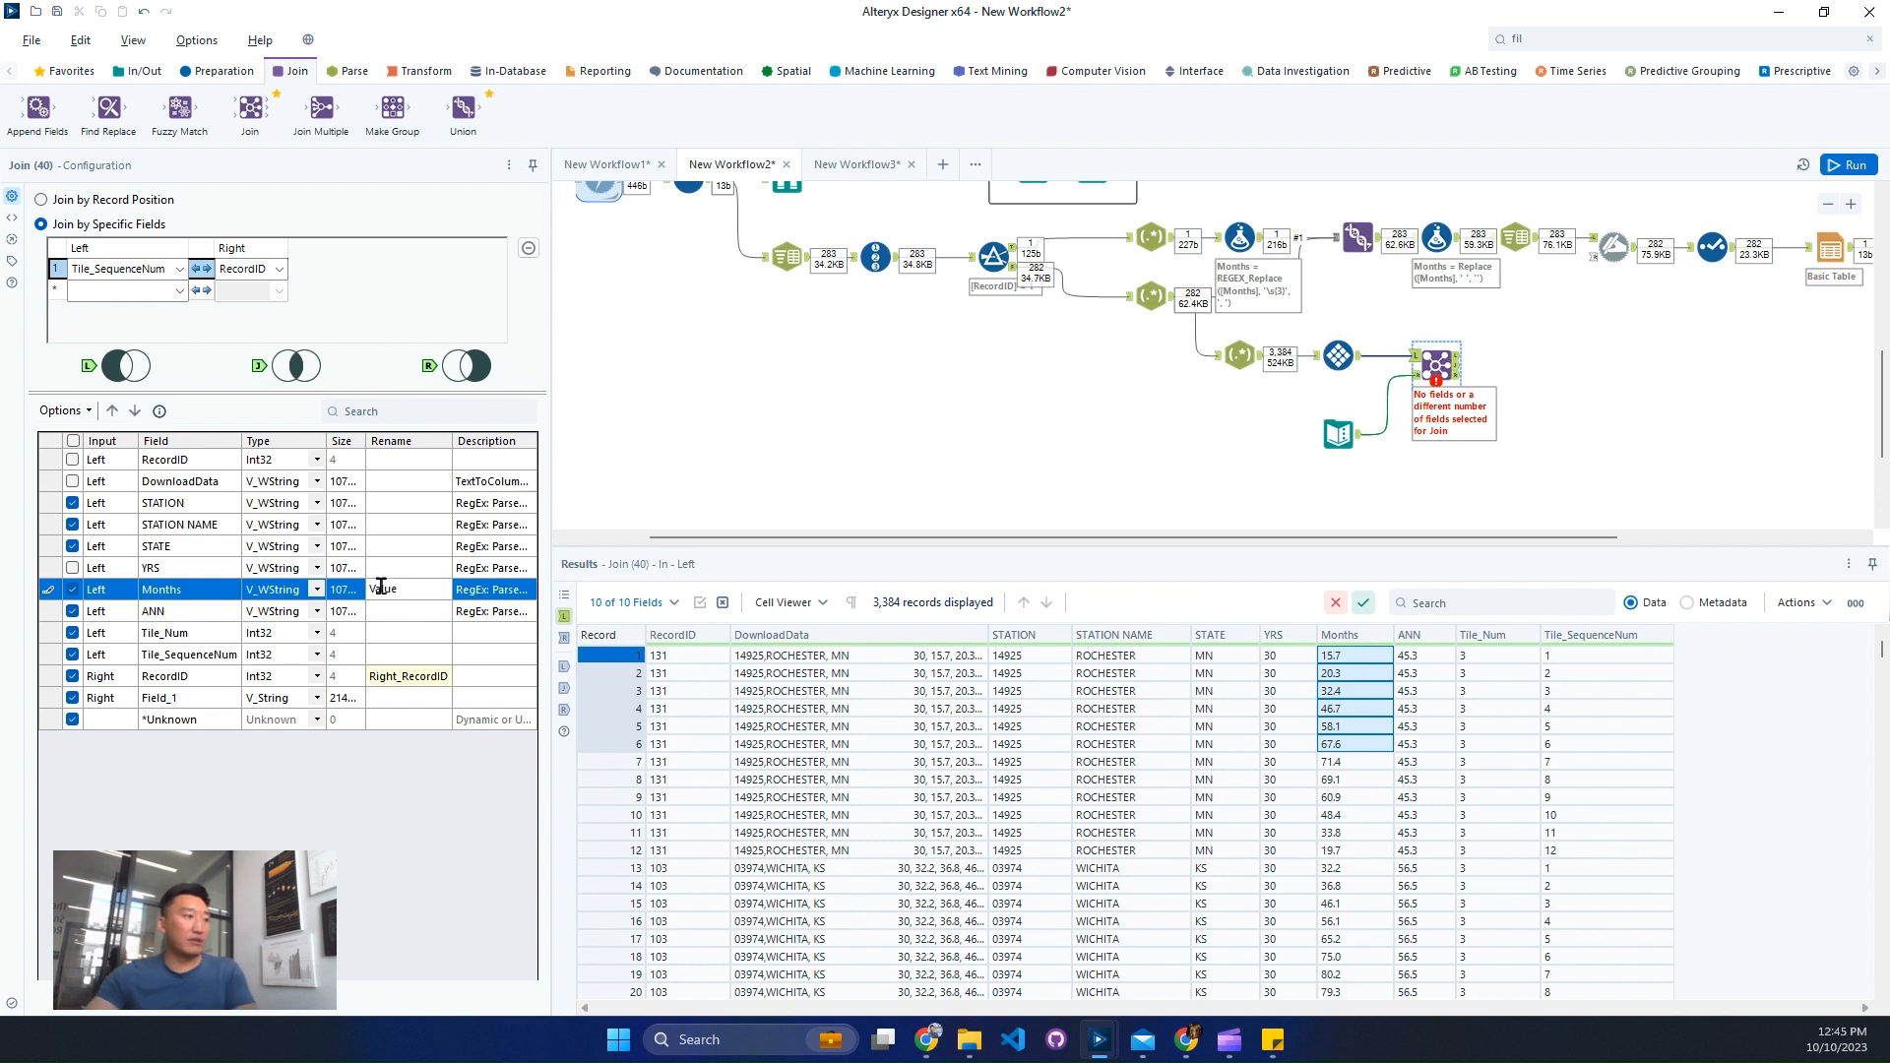
Step: Exclude ANN, Tile_Num, Tile_SequenceNum and the right RecordID from the Join output, and rename Field_1 to Header
left_click(72, 611)
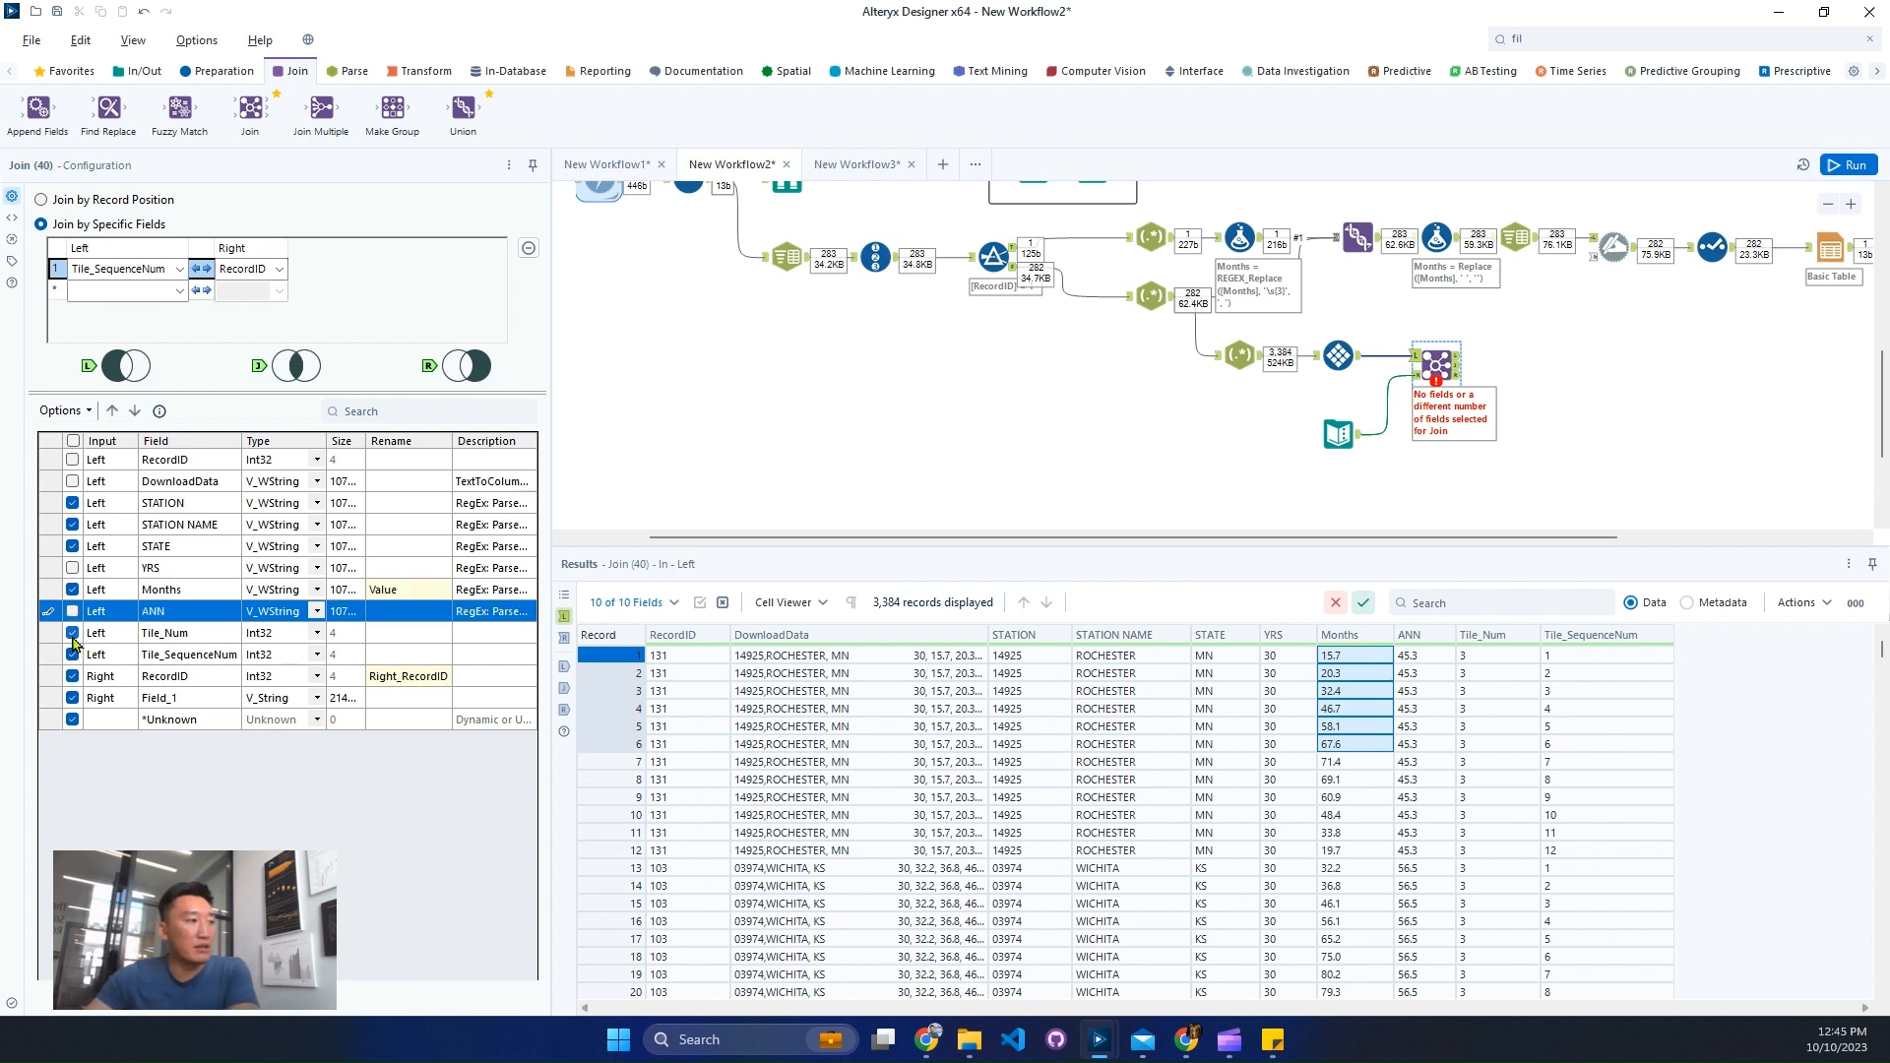
left_click(73, 633)
left_click(72, 654)
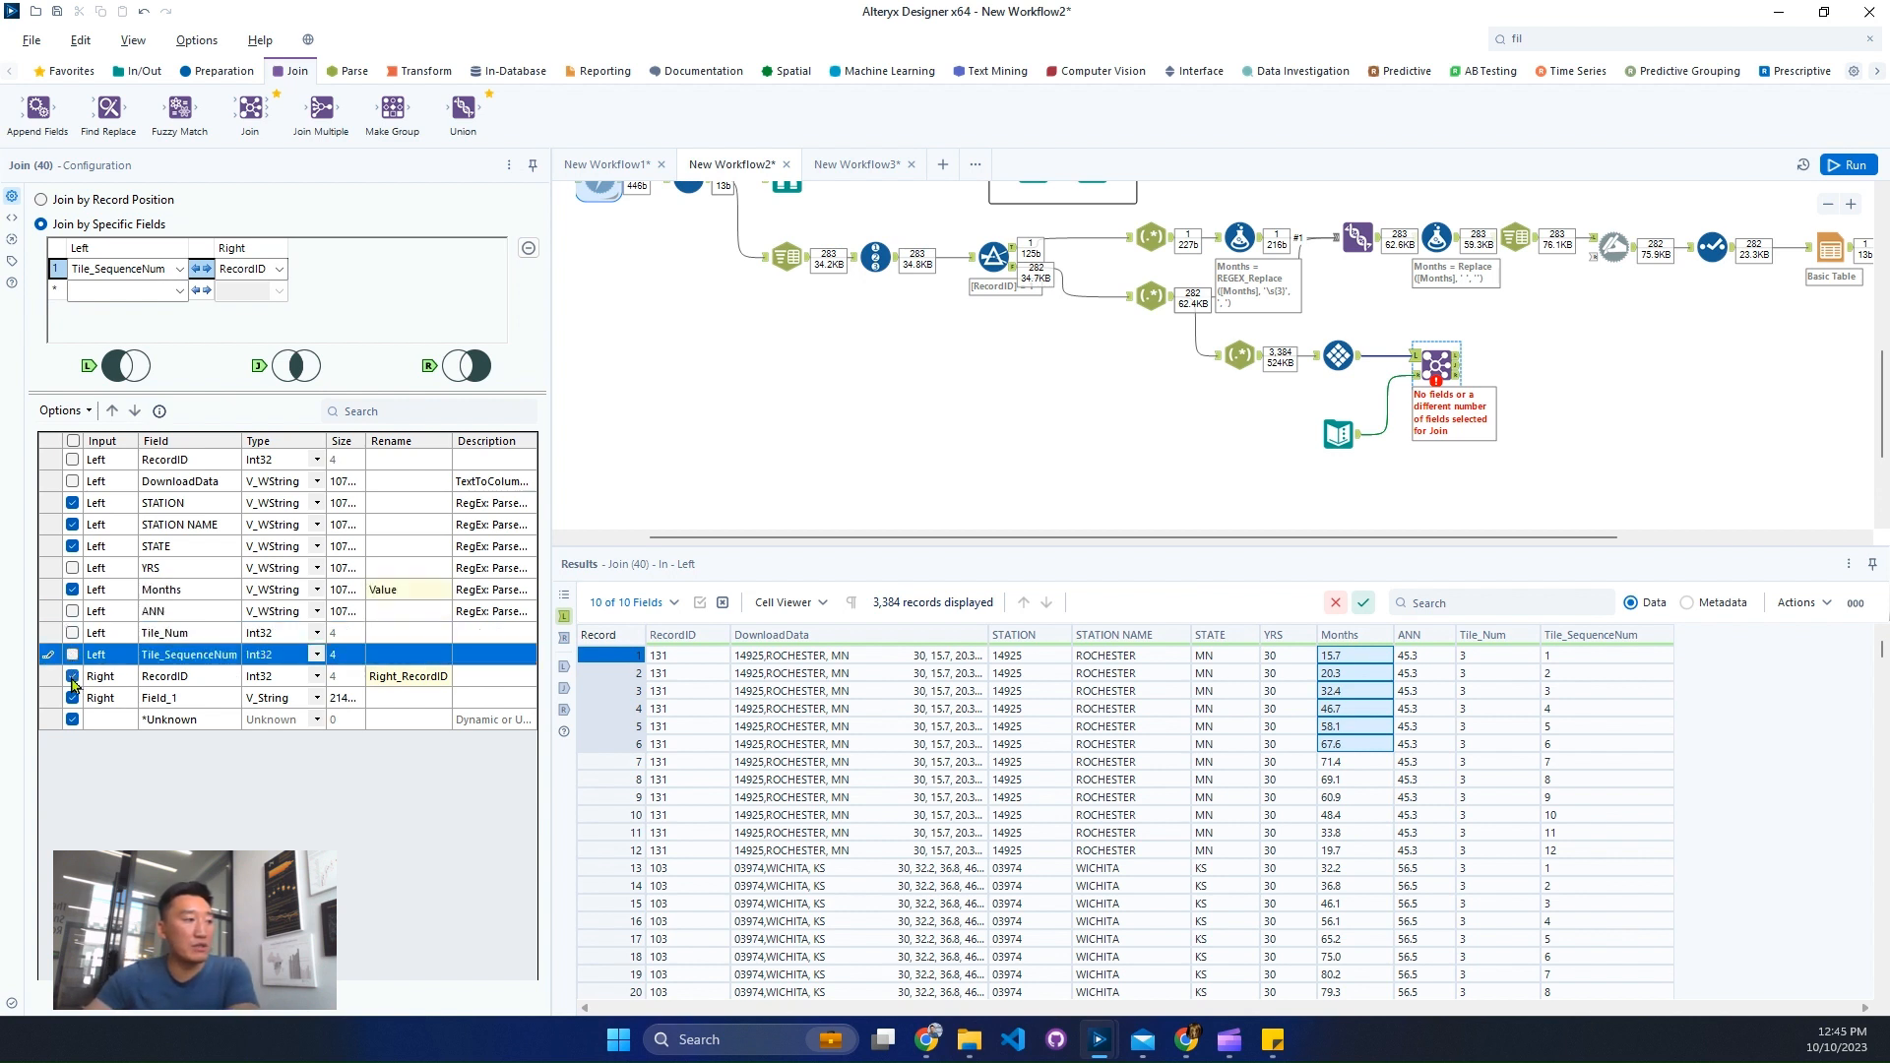
left_click(71, 677)
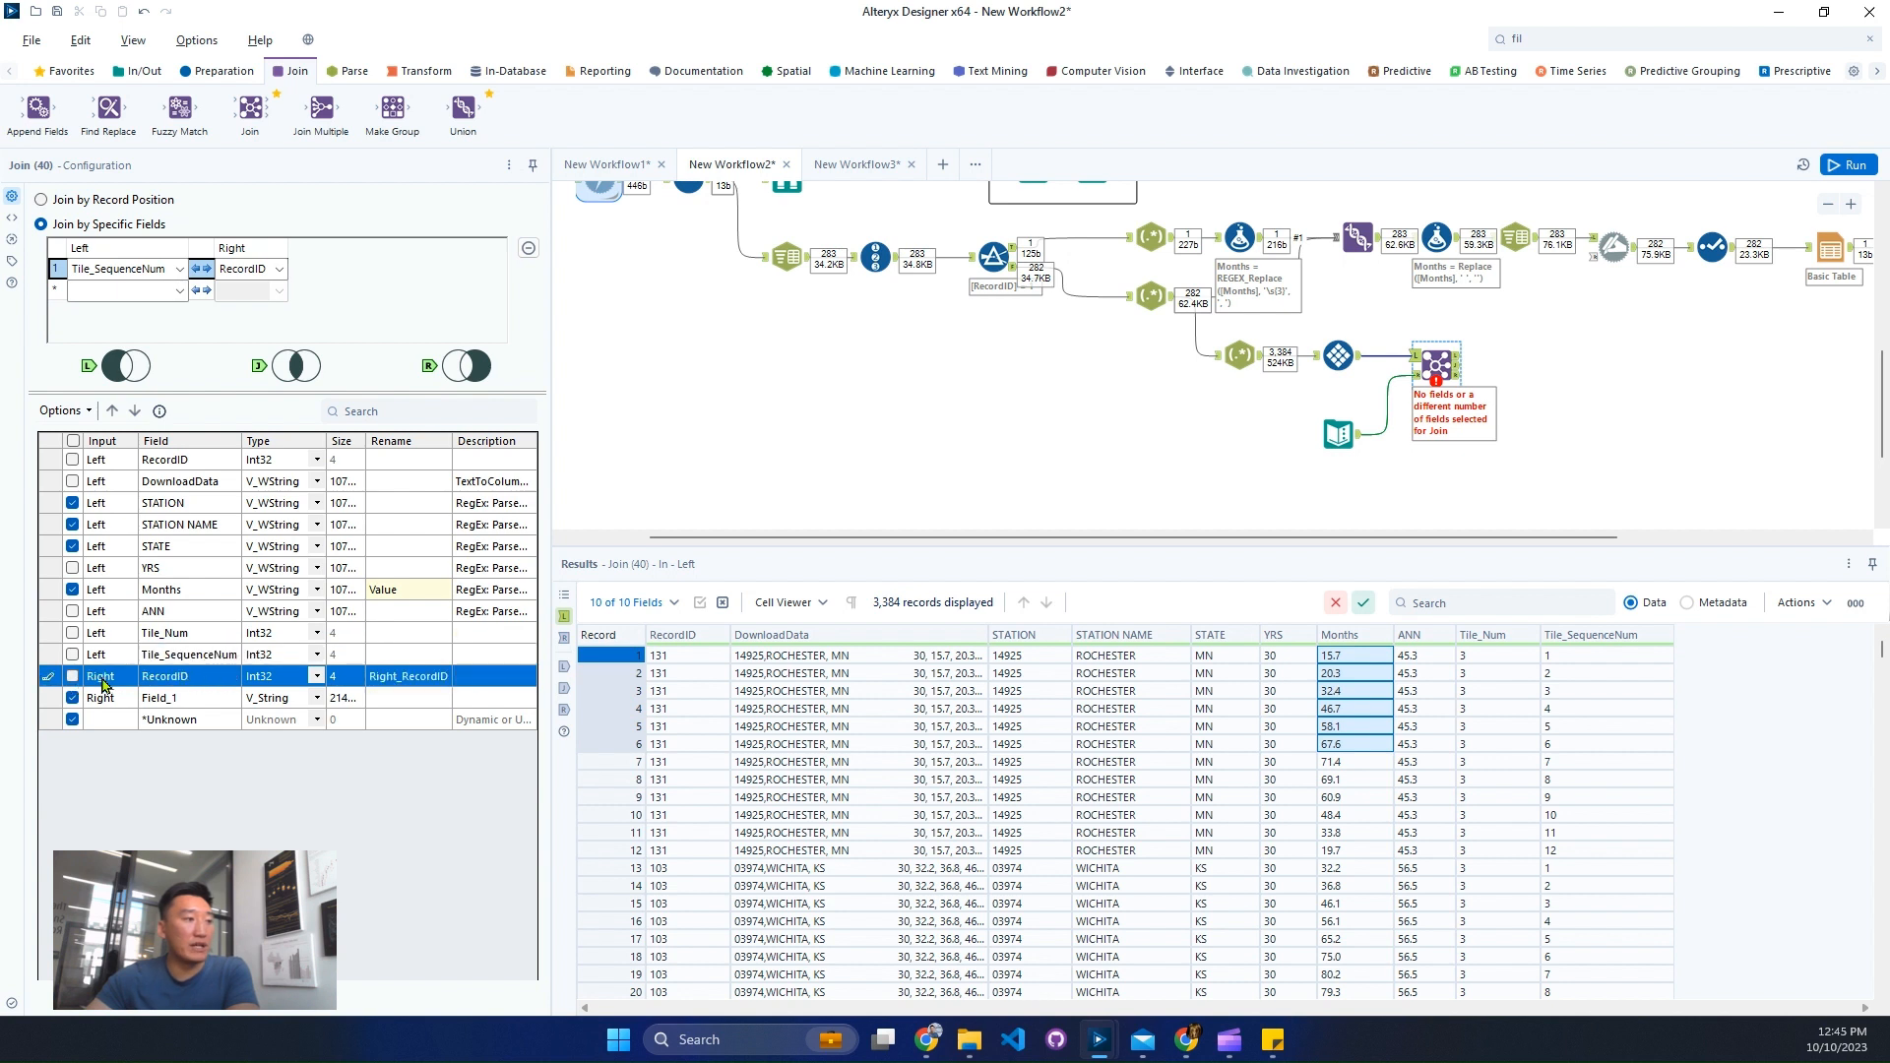
left_click(401, 698)
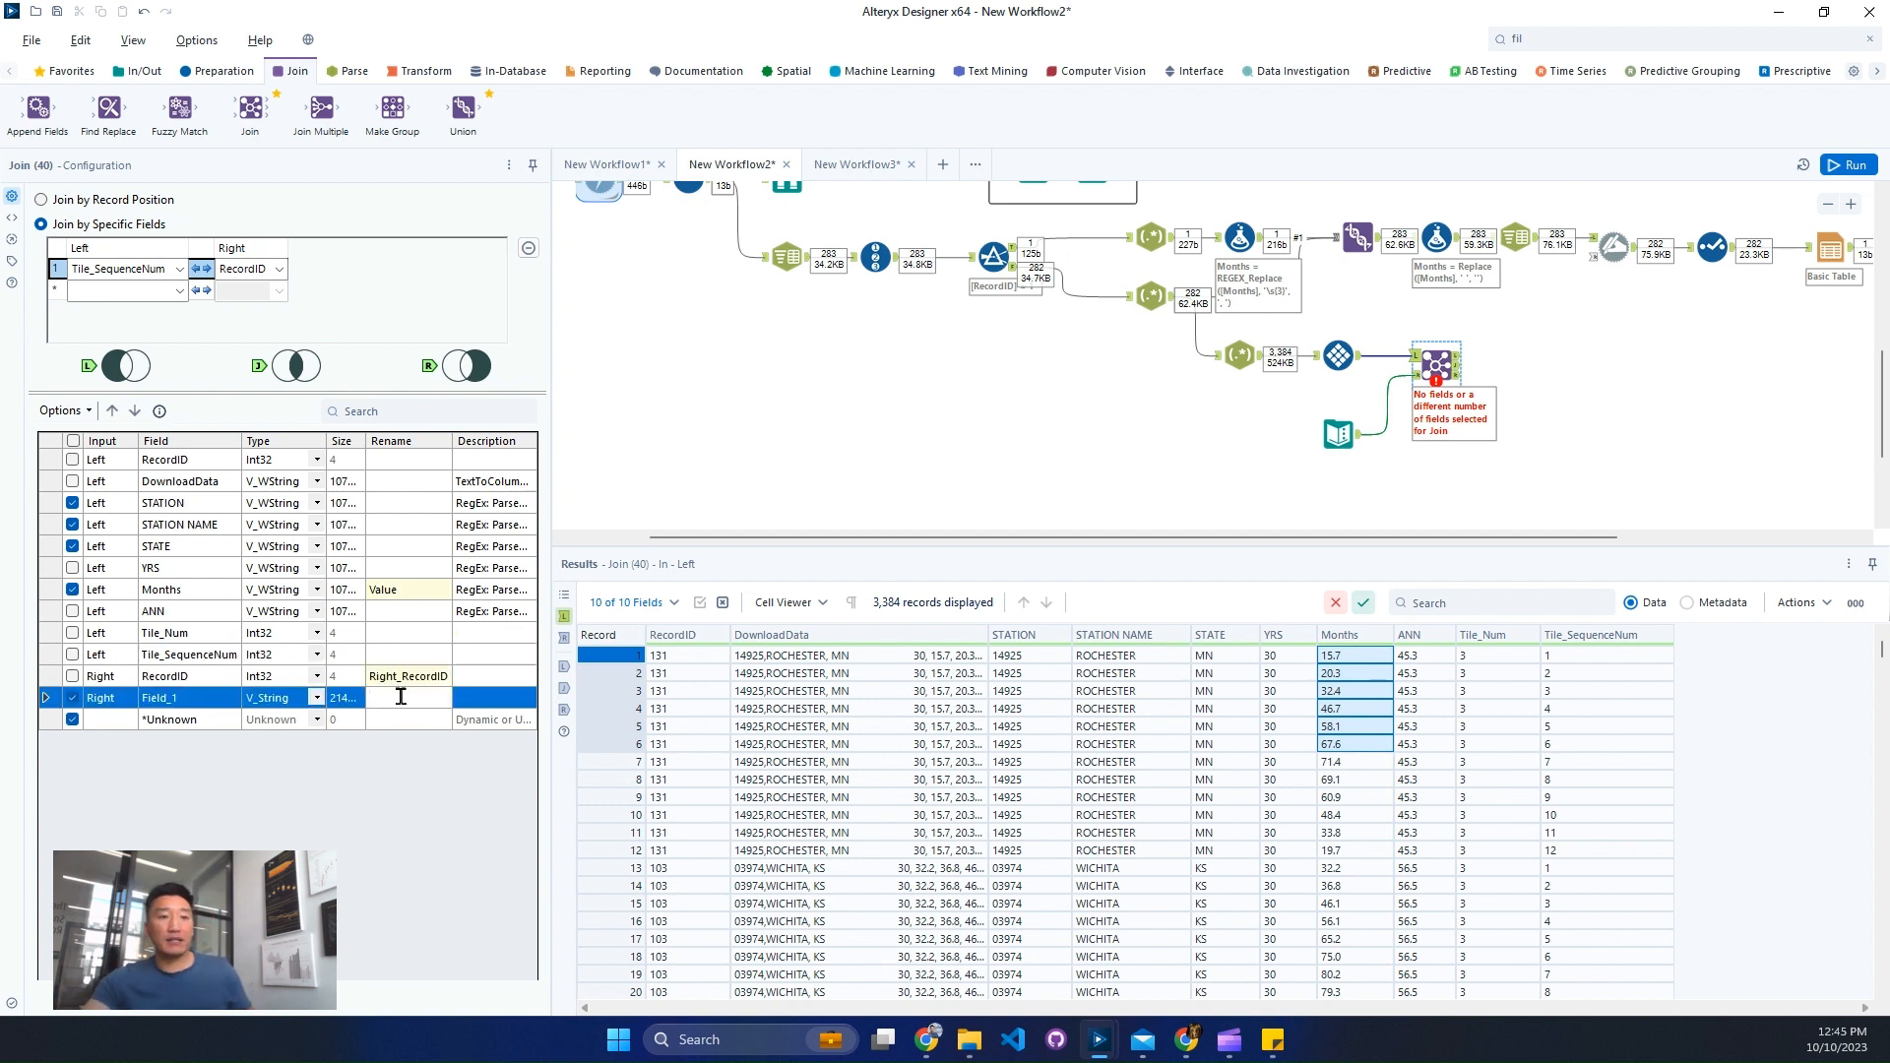
type("m")
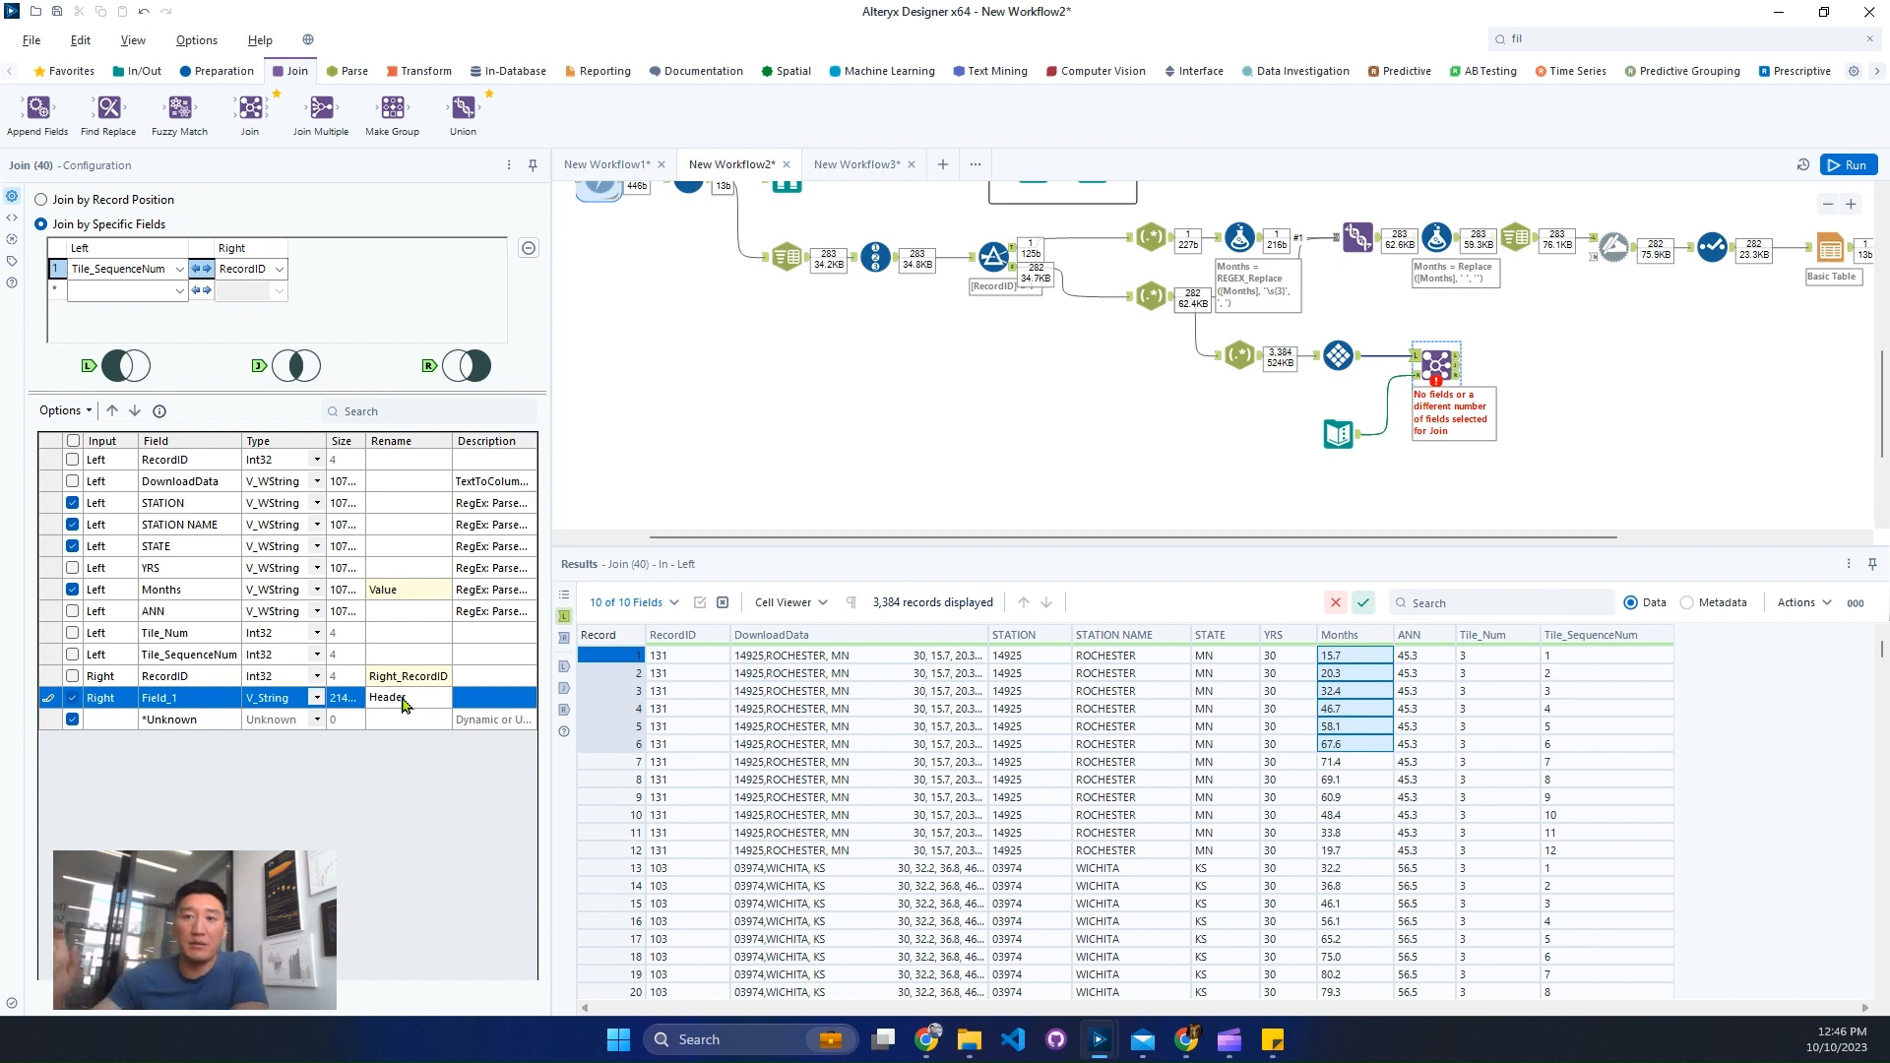
Step: Run the workflow and inspect the Join tool's matched output records
left_click(1849, 166)
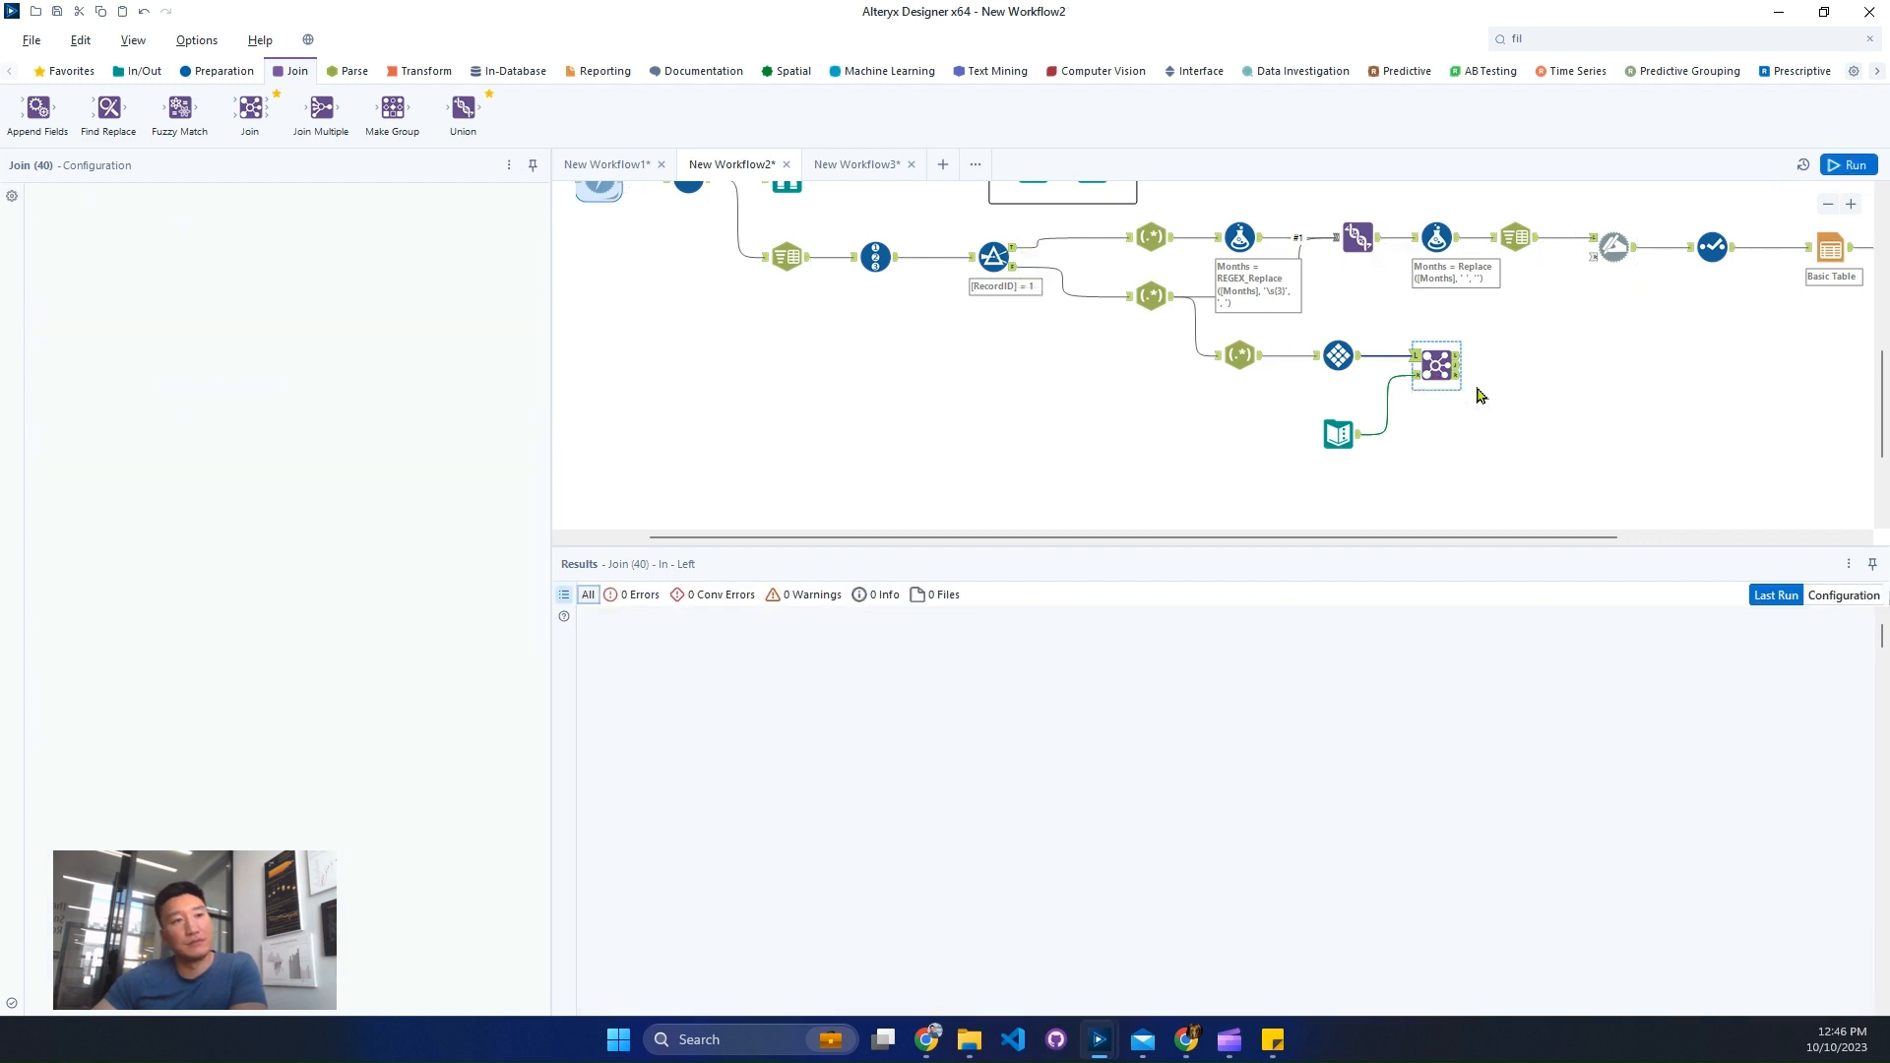
left_click(1459, 373)
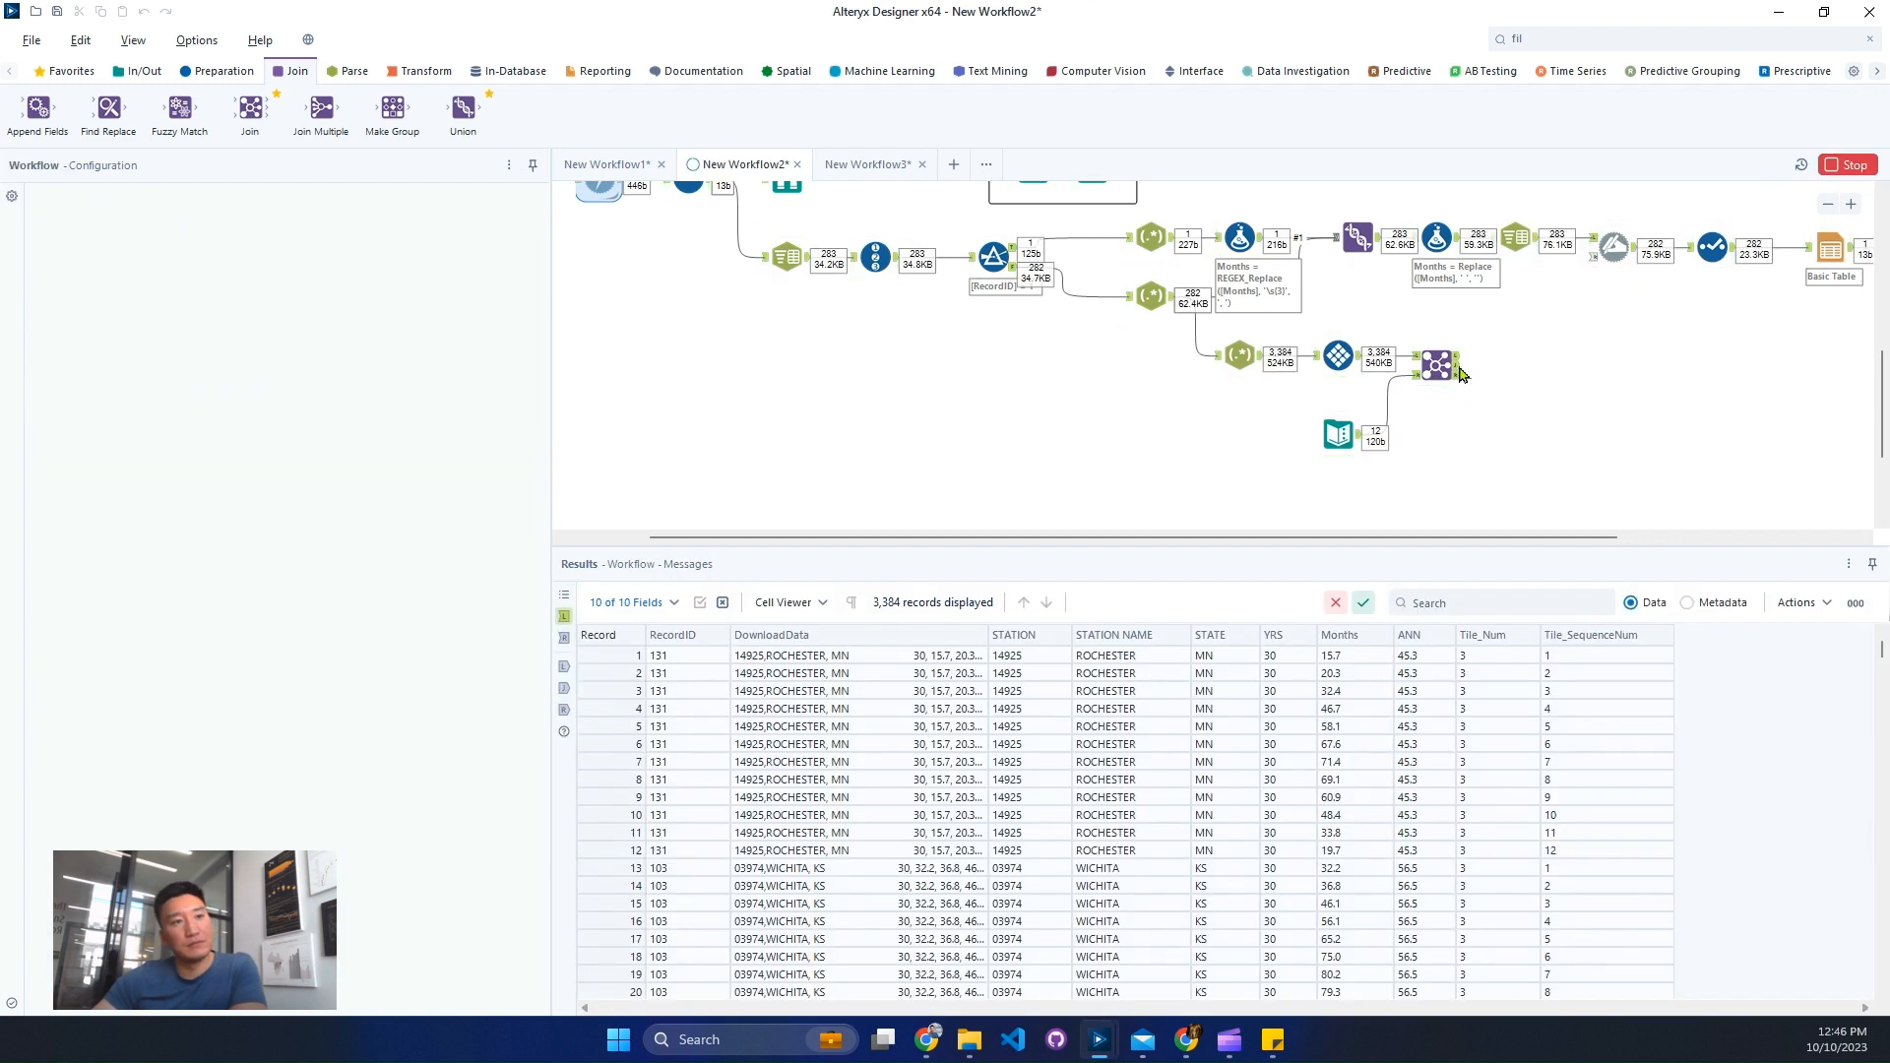
left_click(1453, 368)
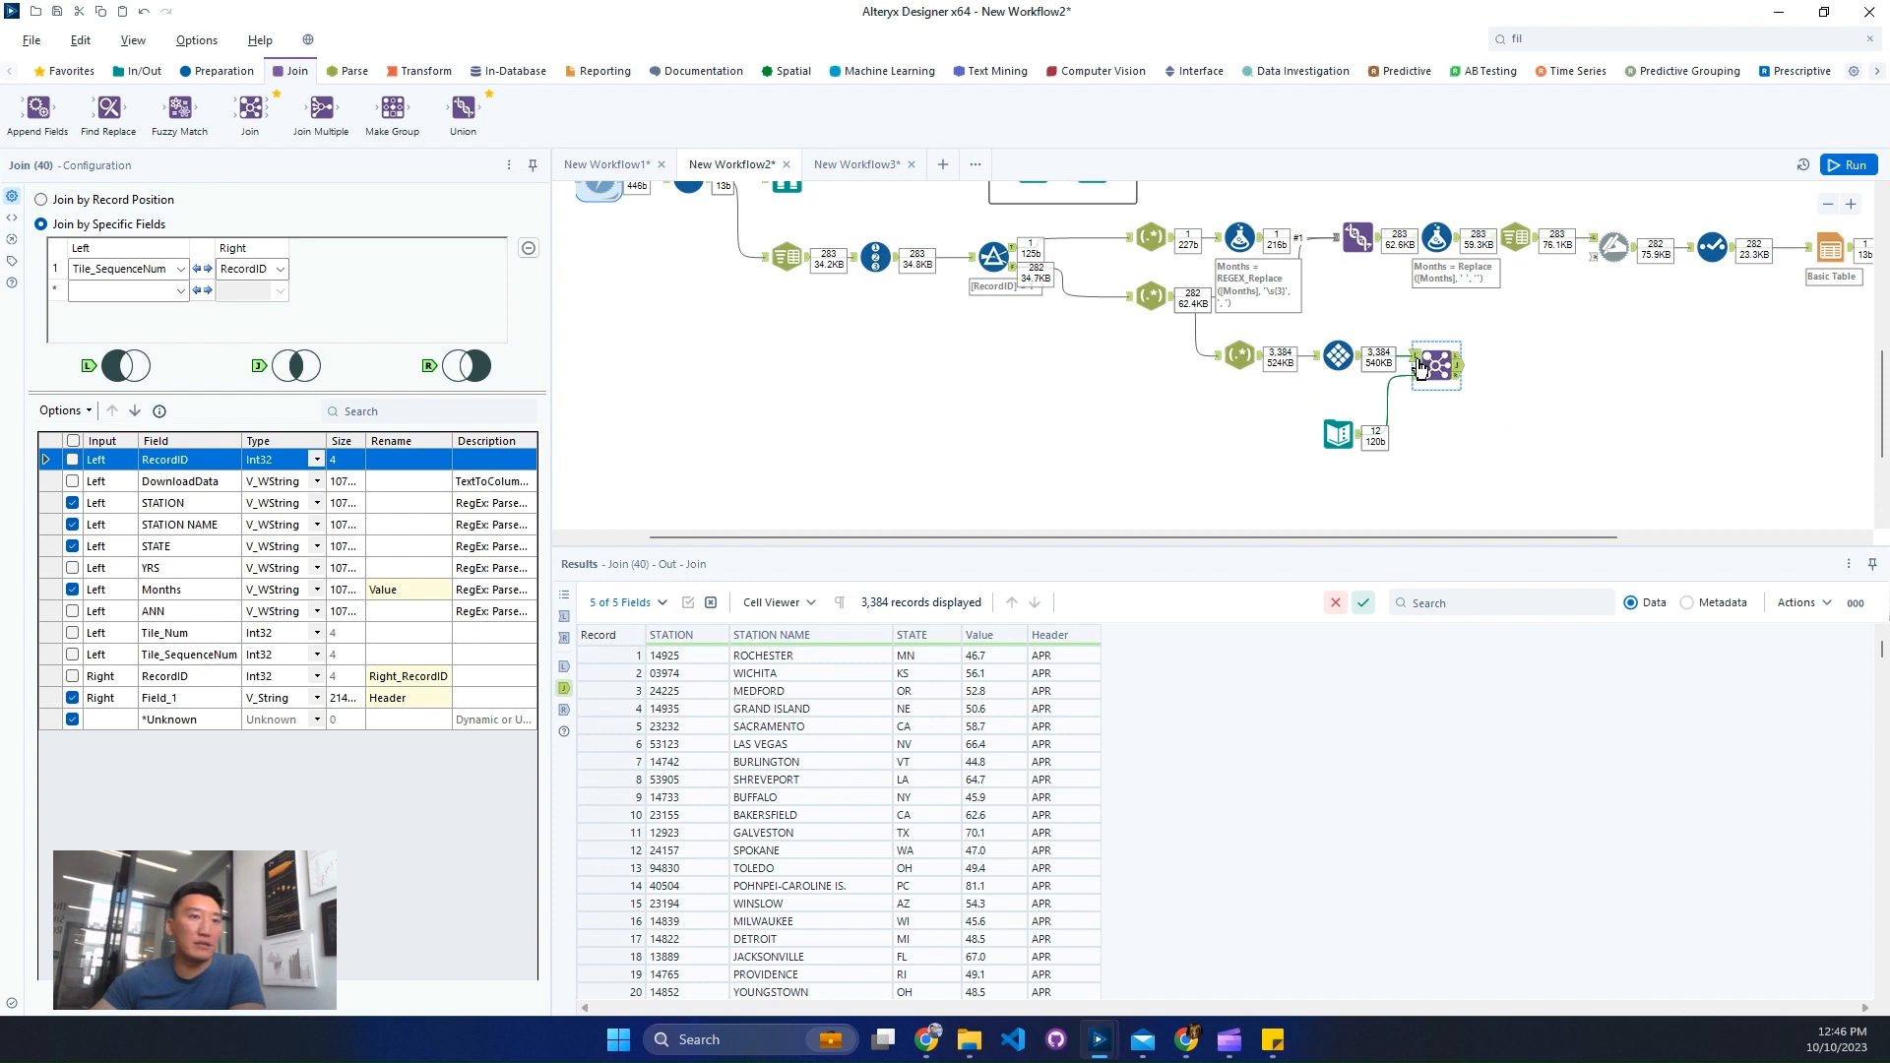
Step: Include the left Tile_SequenceNum field in the Join output and add a Sort tool to the matched output
left_click(72, 656)
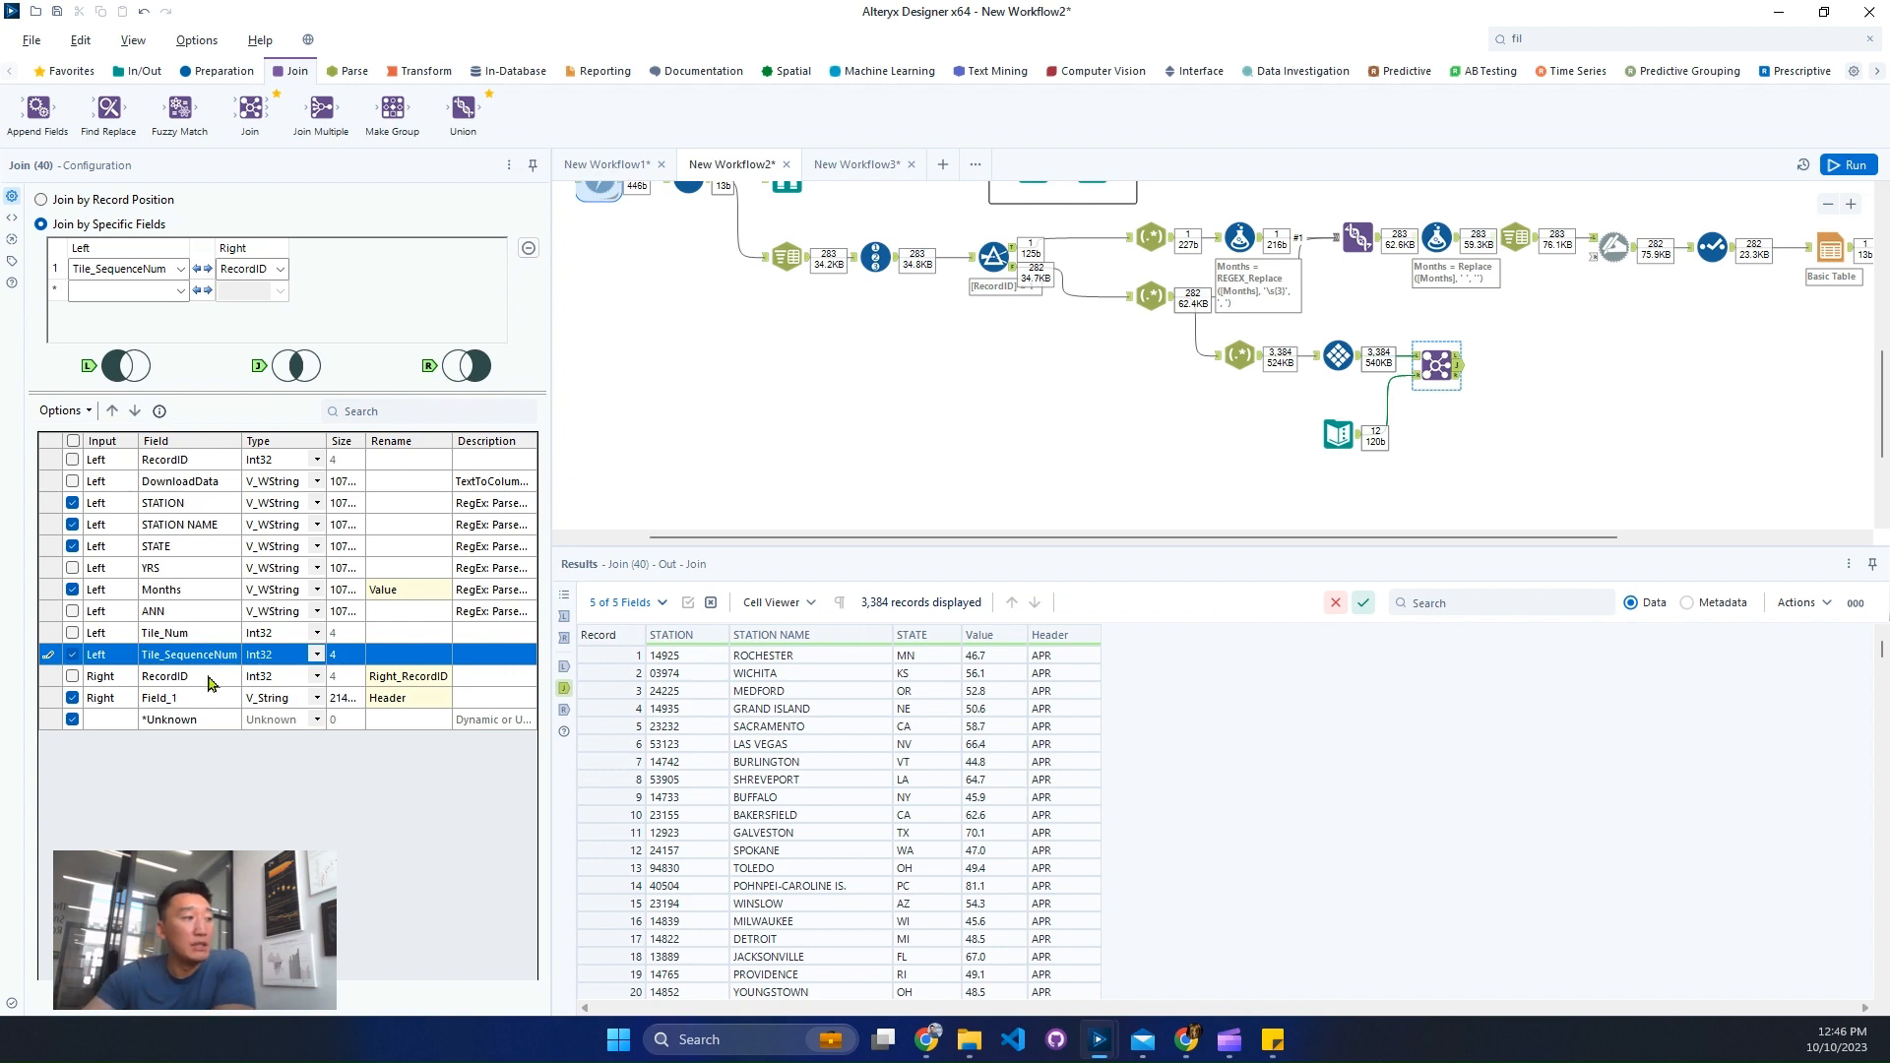
left_click(1626, 36)
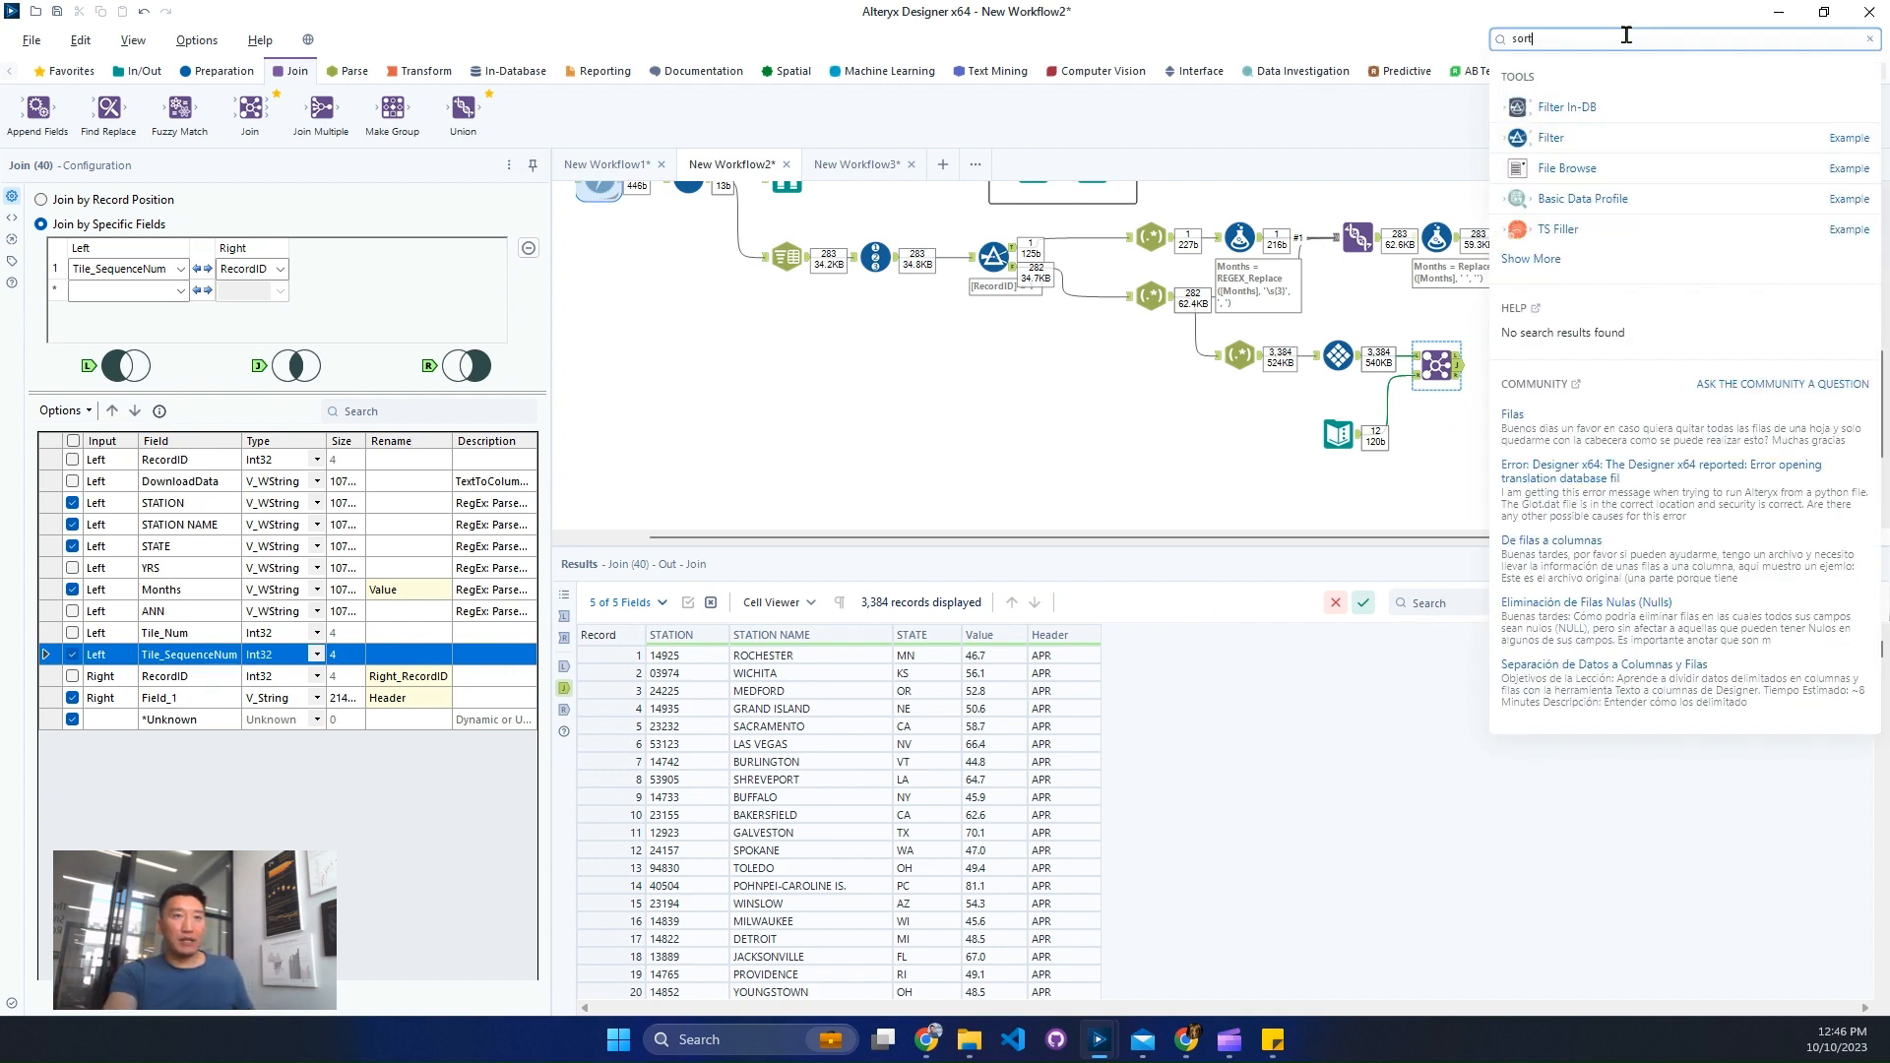
left_click_drag(1641, 107, 1563, 365)
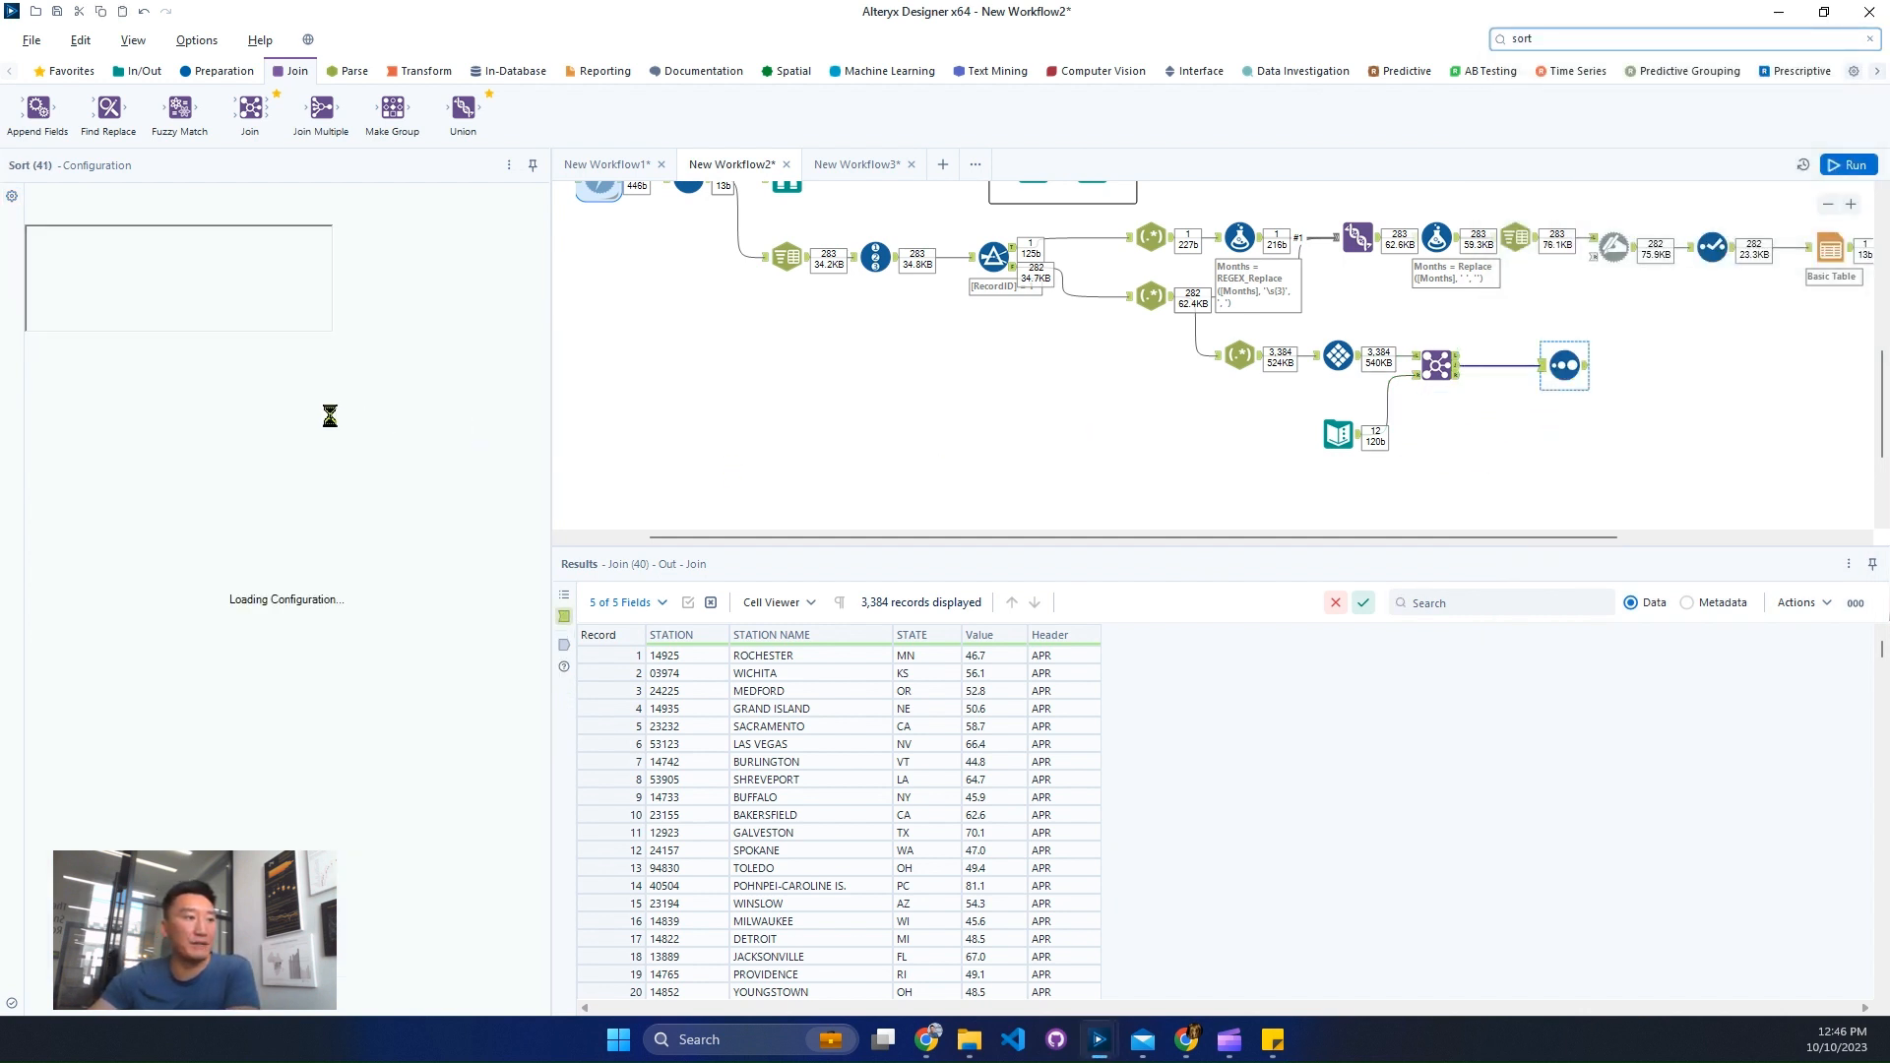
Step: Configure the Sort tool to order records by STATION and Tile_SequenceNum, both ascending
left_click(155, 256)
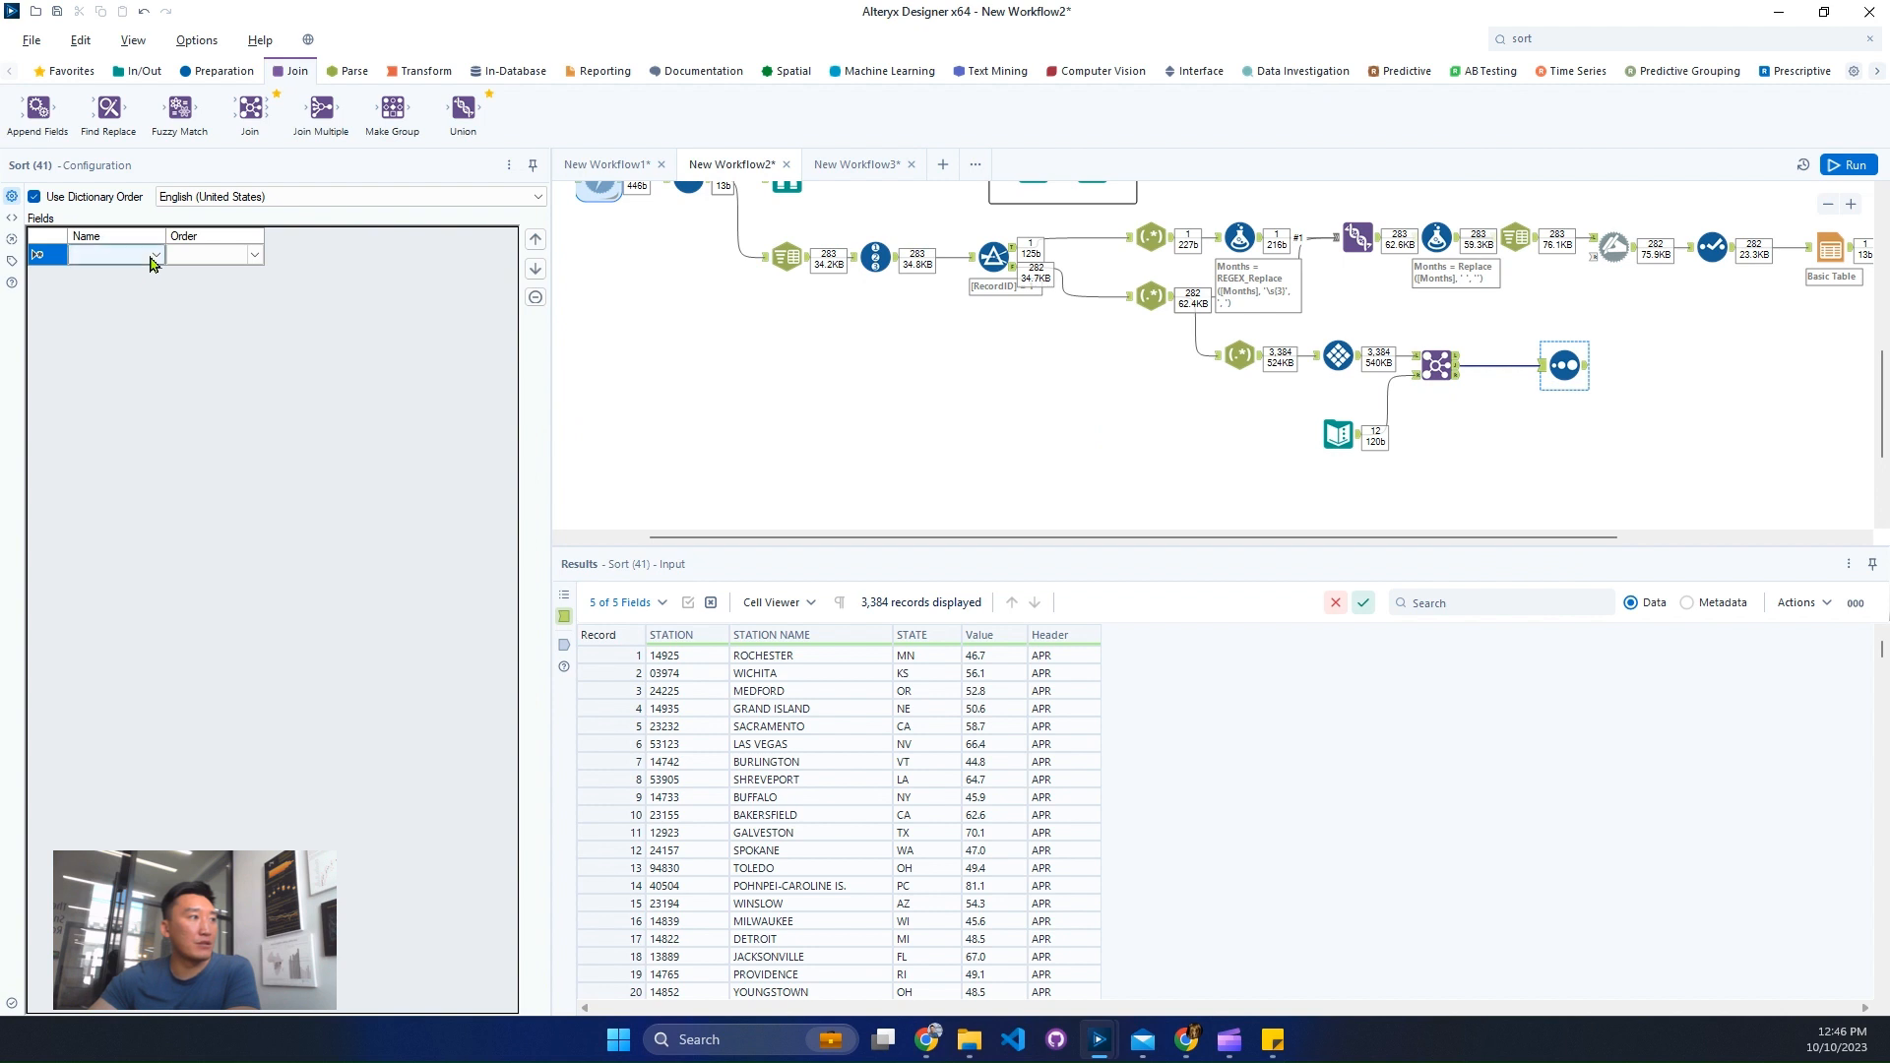
left_click(154, 256)
left_click(132, 275)
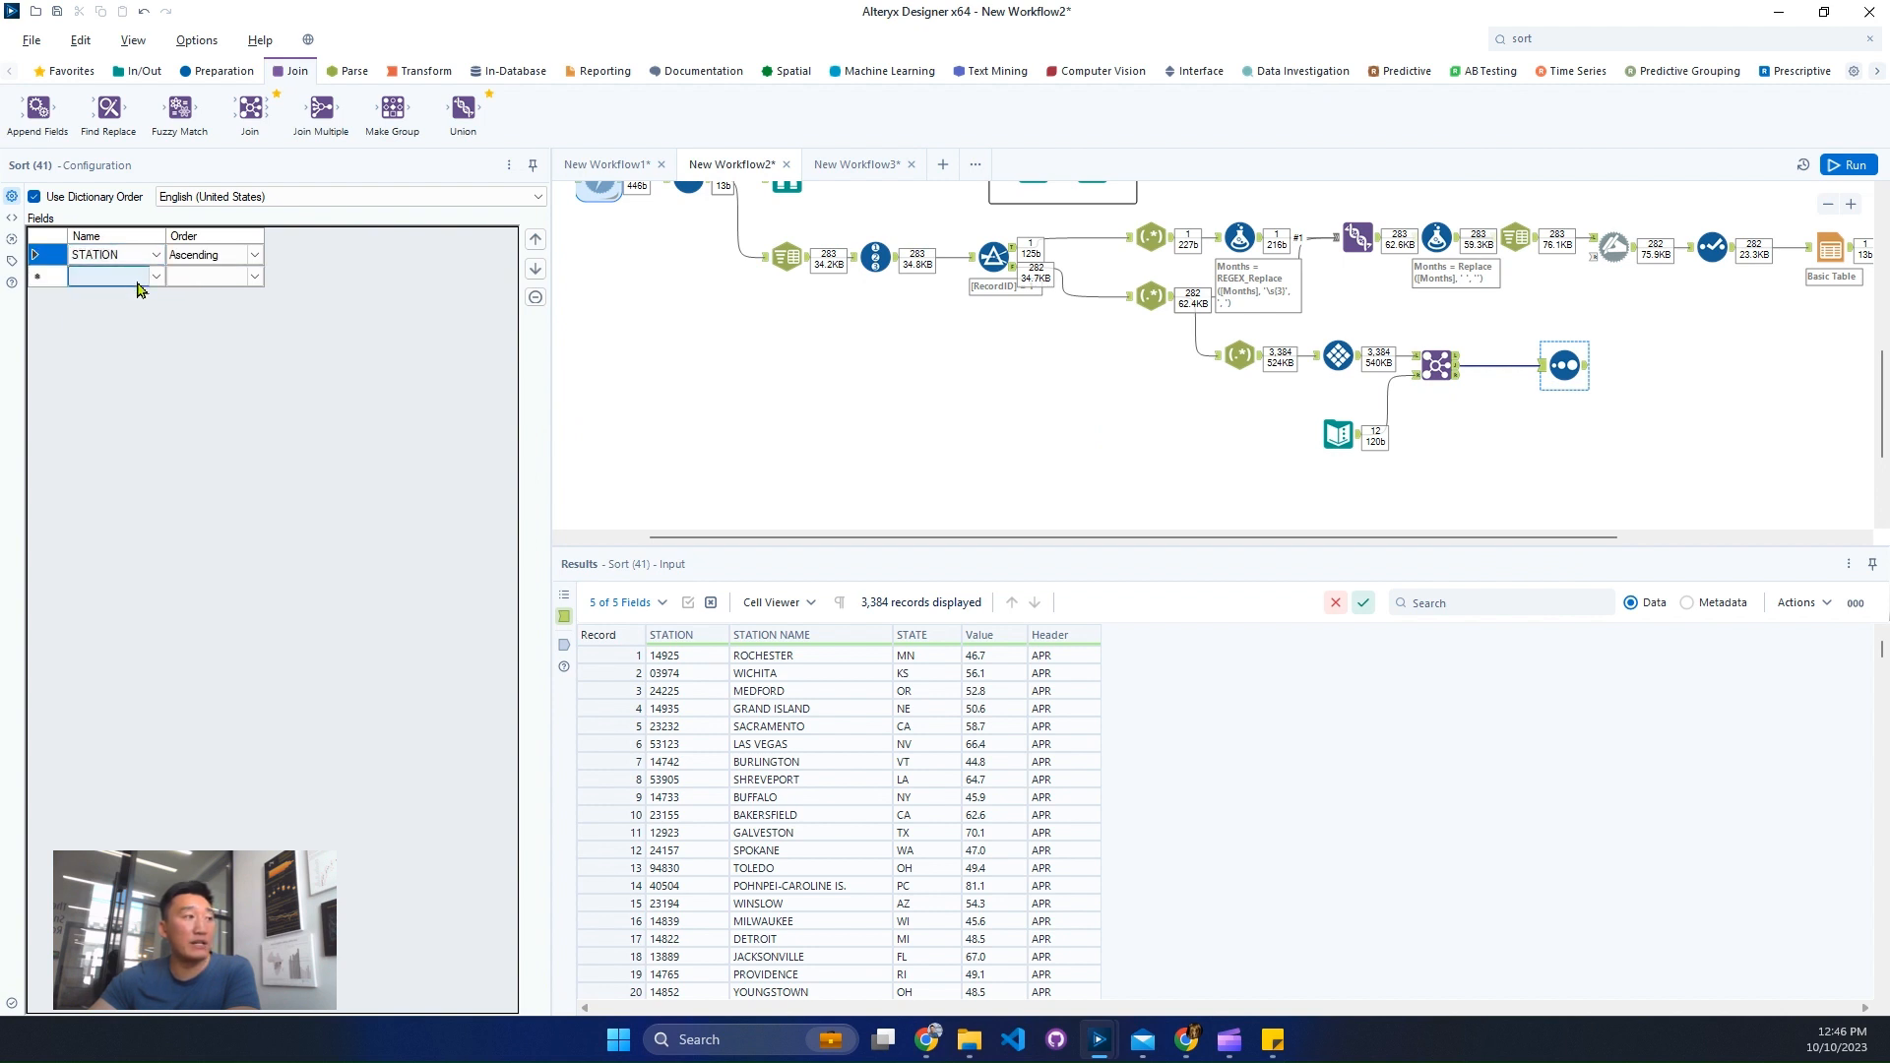
left_click(155, 277)
left_click(154, 276)
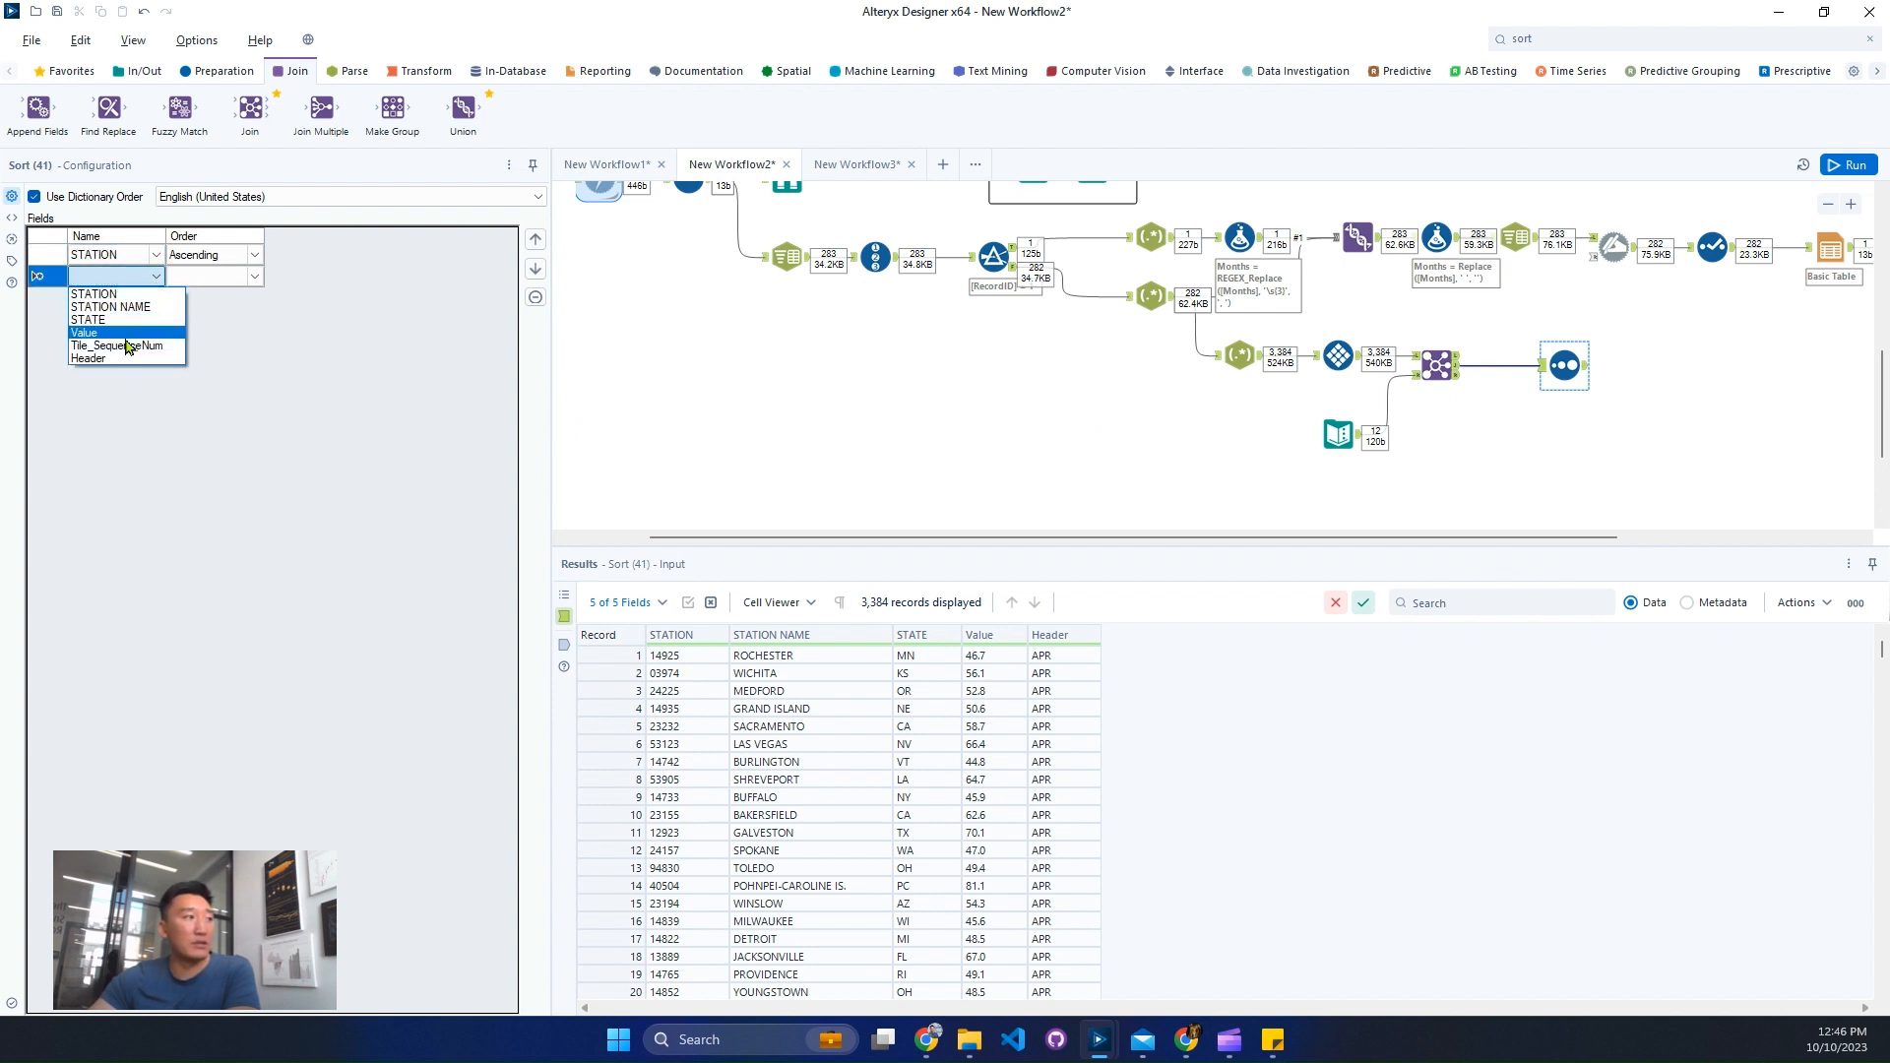
left_click(127, 345)
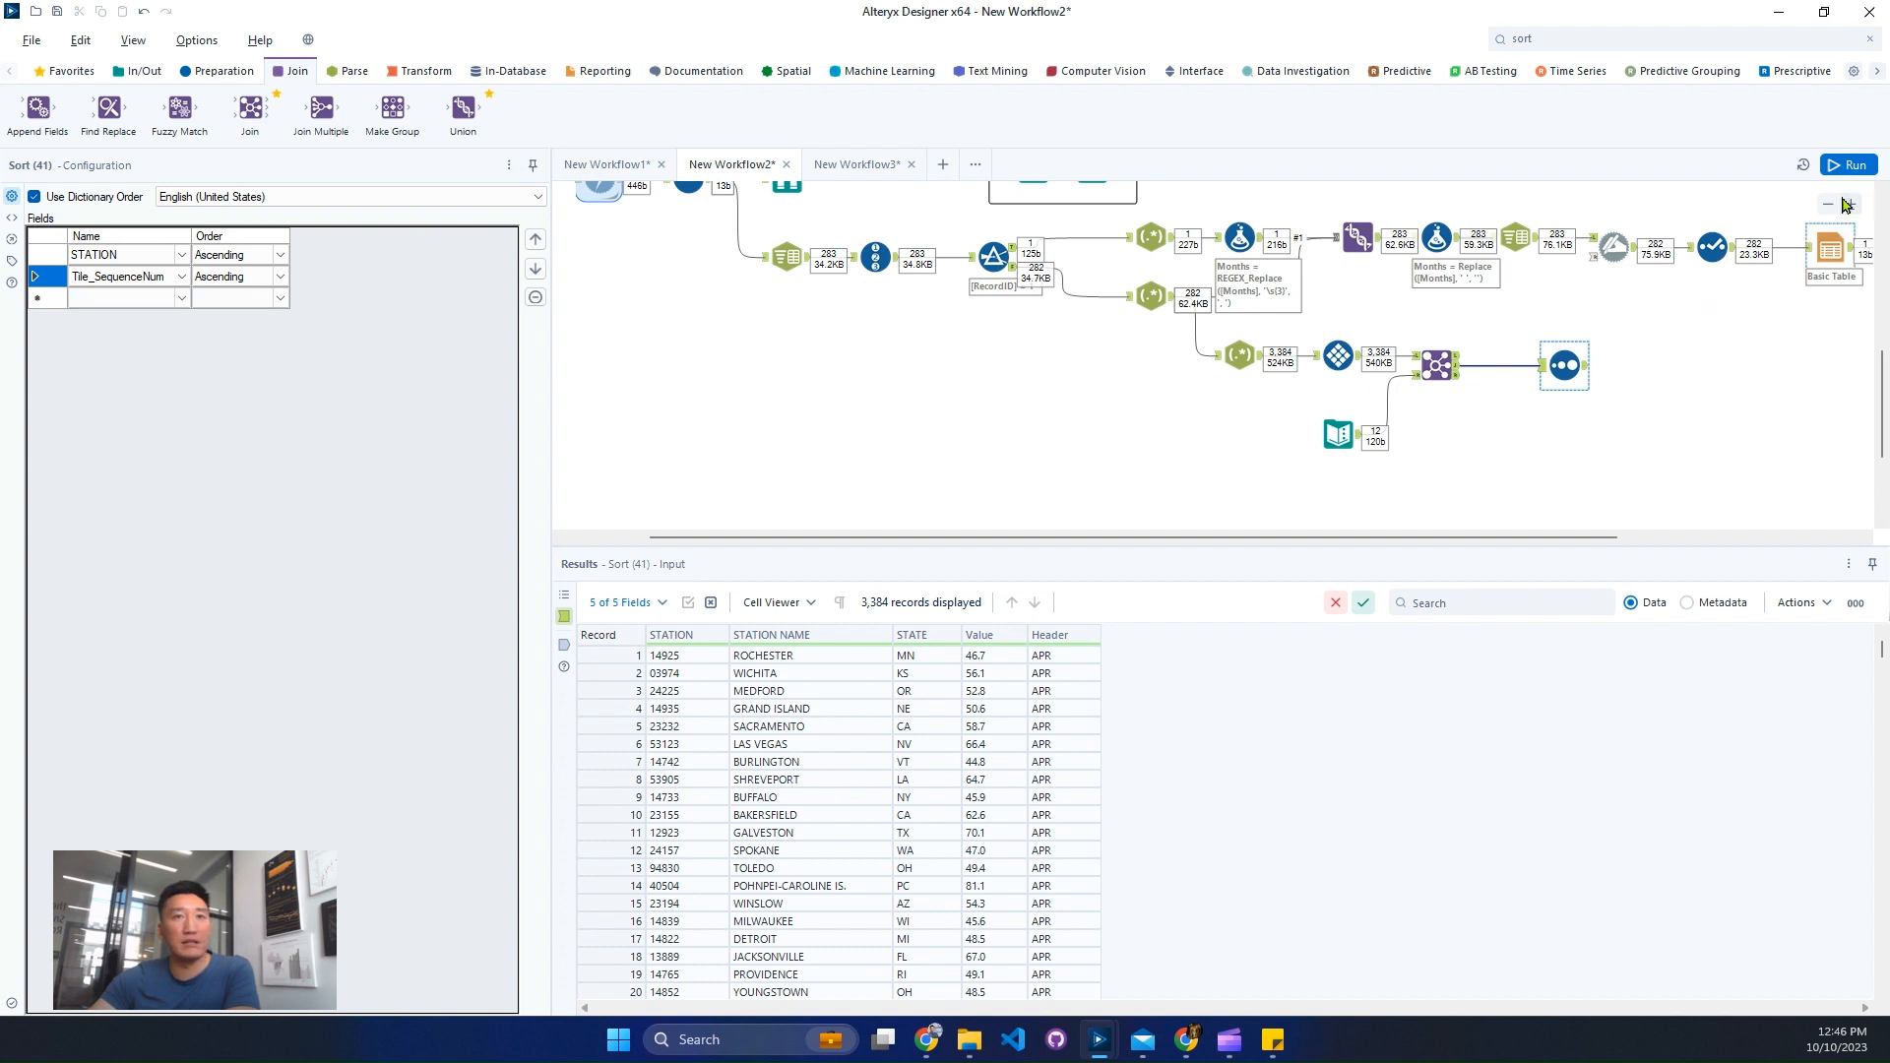
Step: Run the workflow and inspect the order of months per station in the Sort output
left_click(1844, 165)
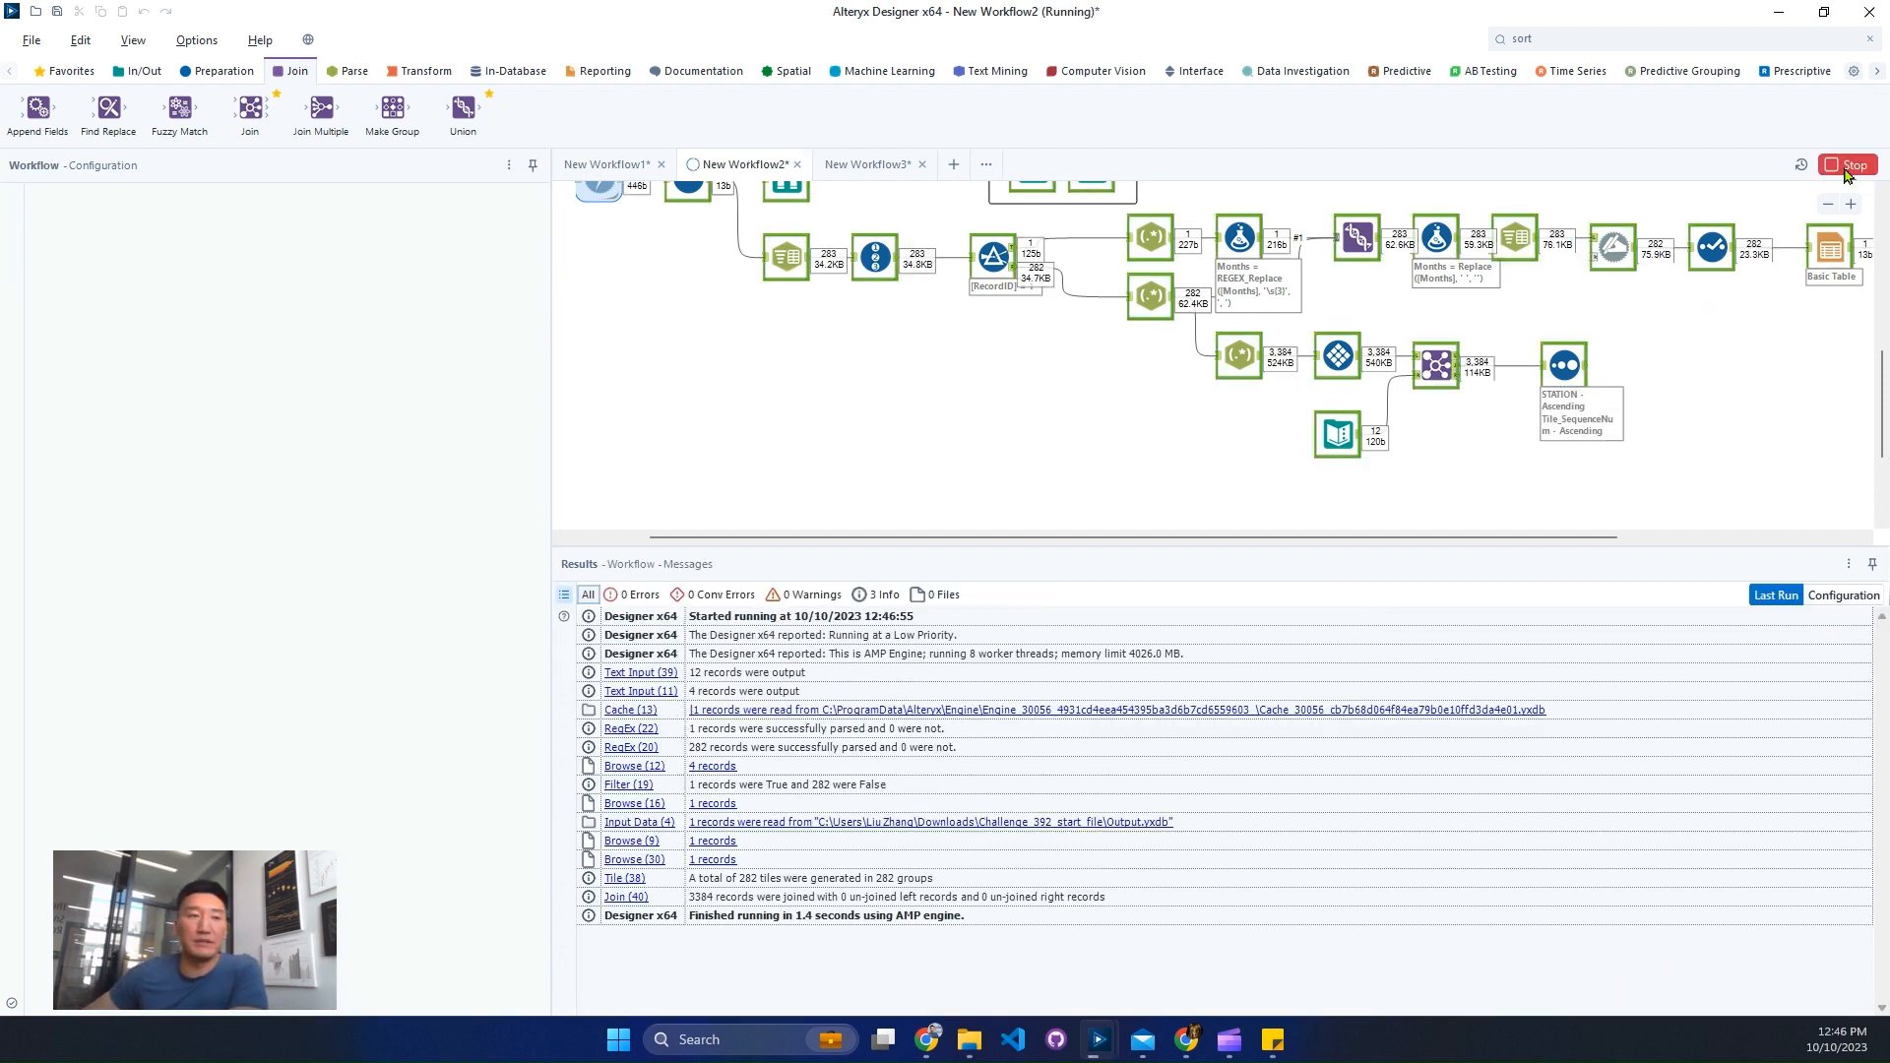
left_click(1565, 368)
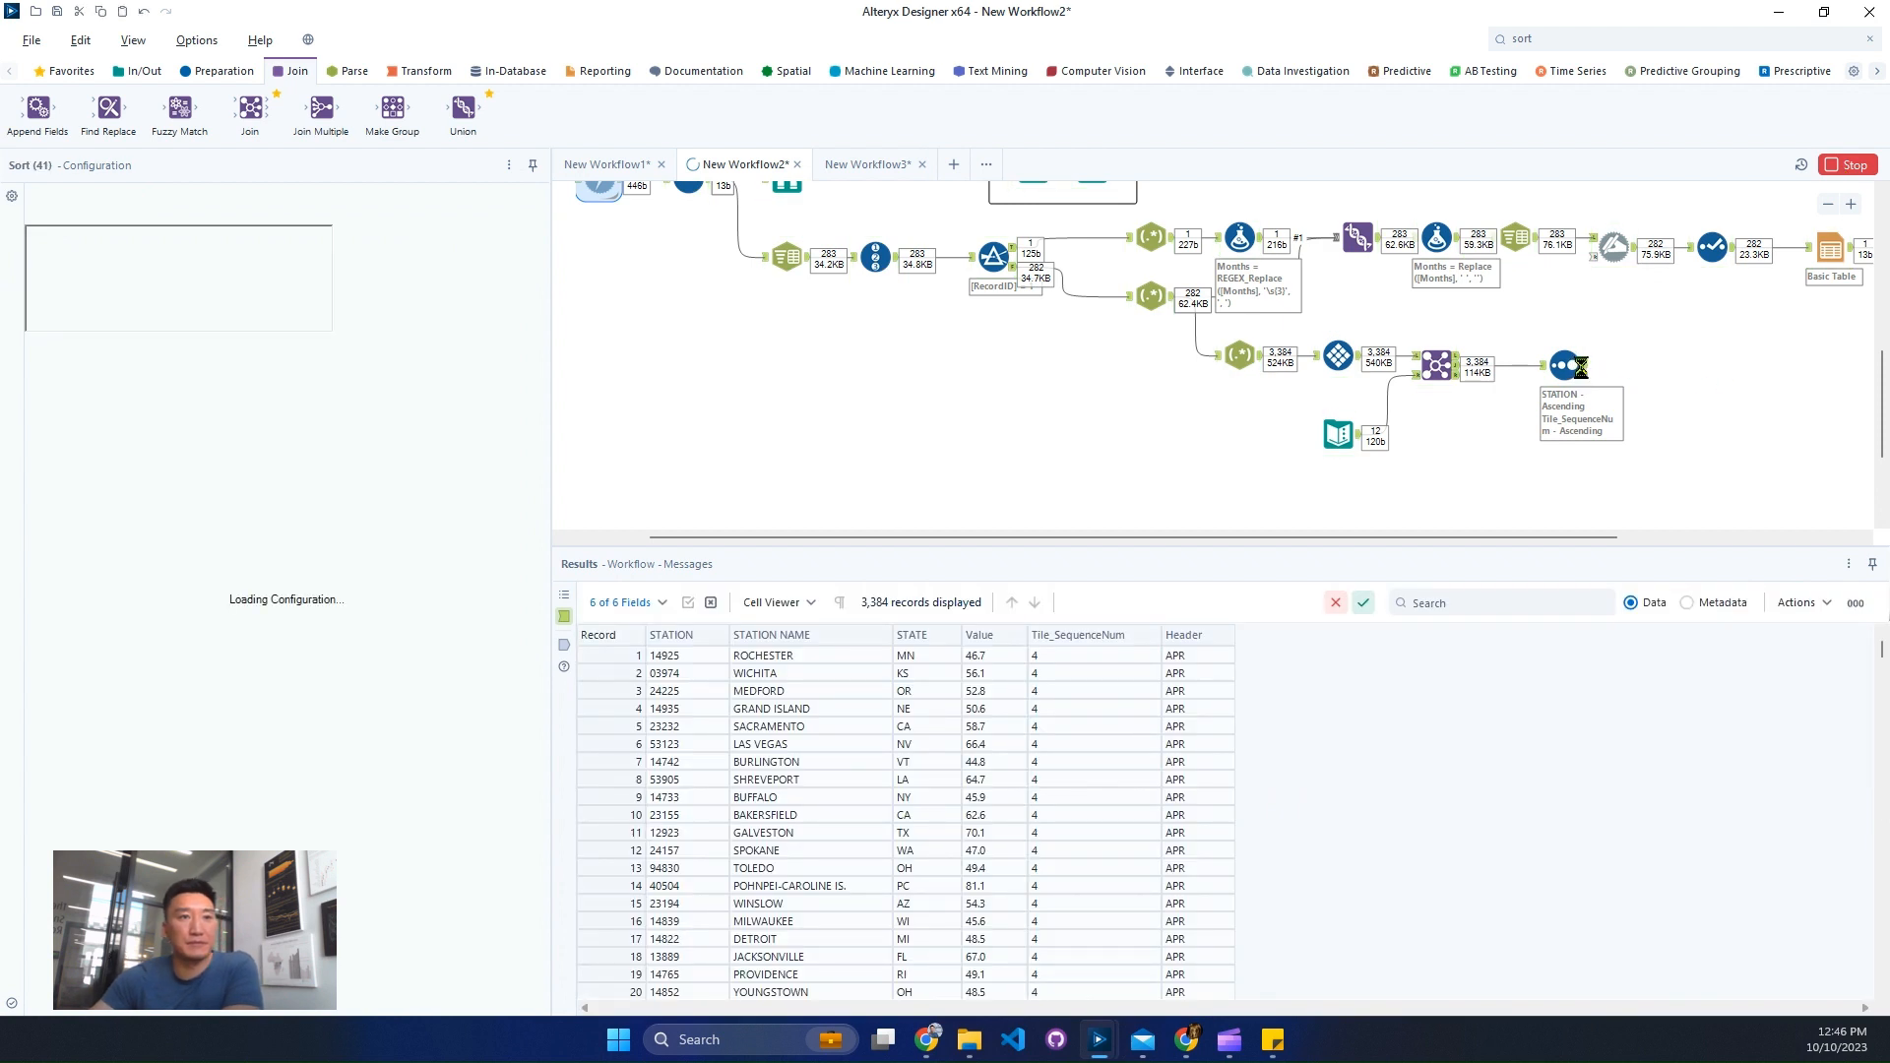
left_click(1583, 369)
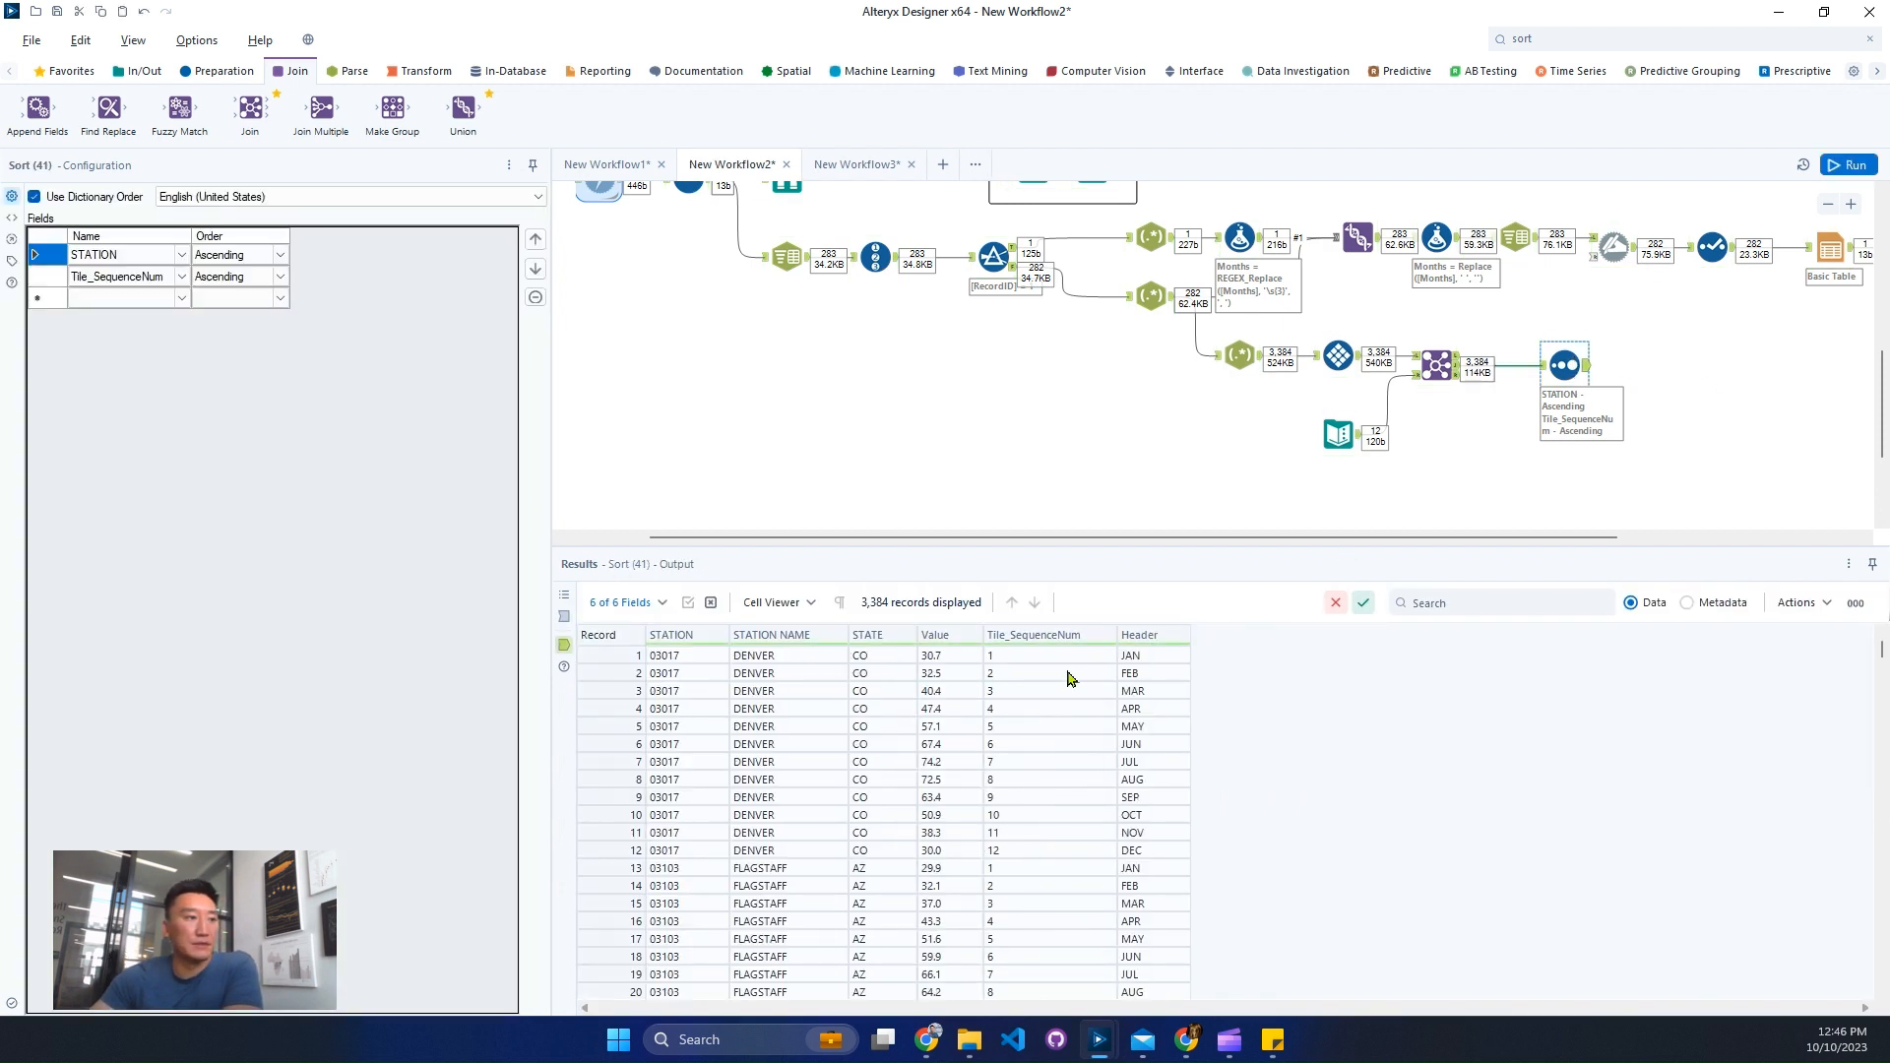
Step: Add a Cross Tab tool after the Sort and group its data by STATION, STATION NAME and STATE
left_click(418, 71)
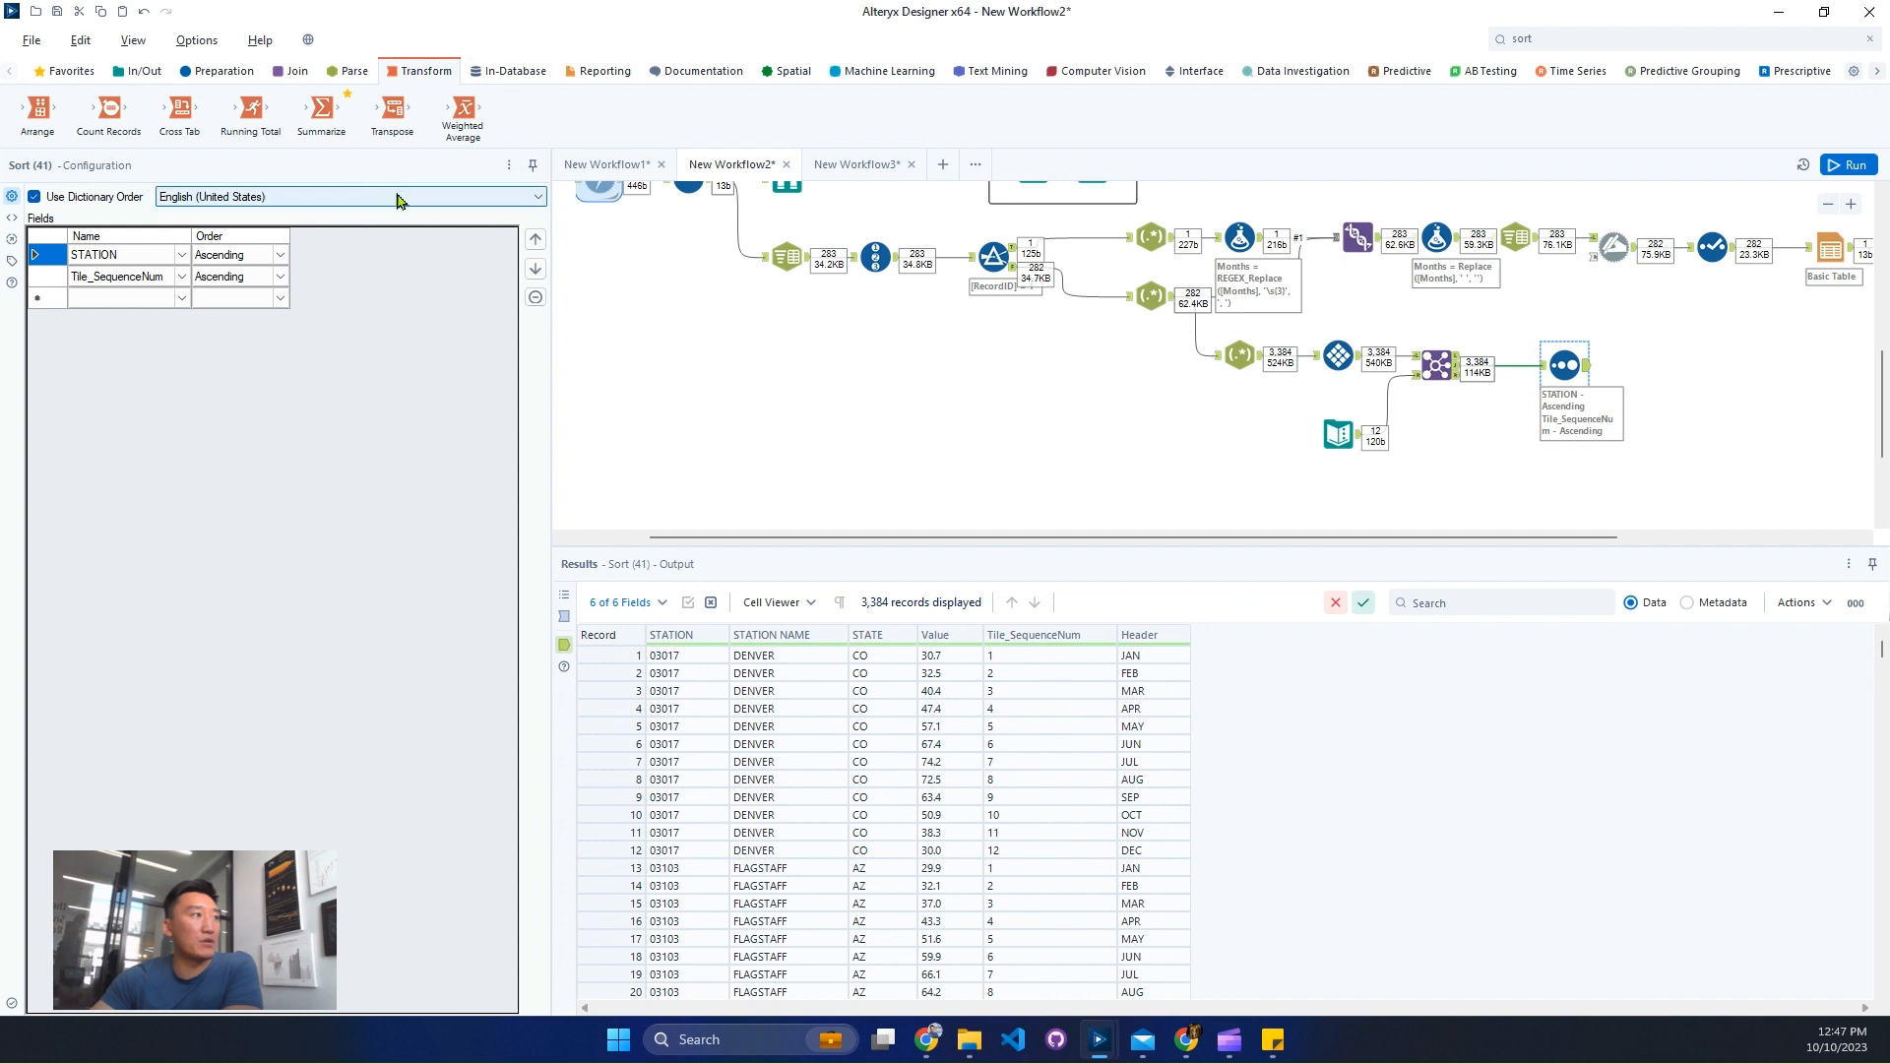
left_click_drag(190, 128, 1683, 356)
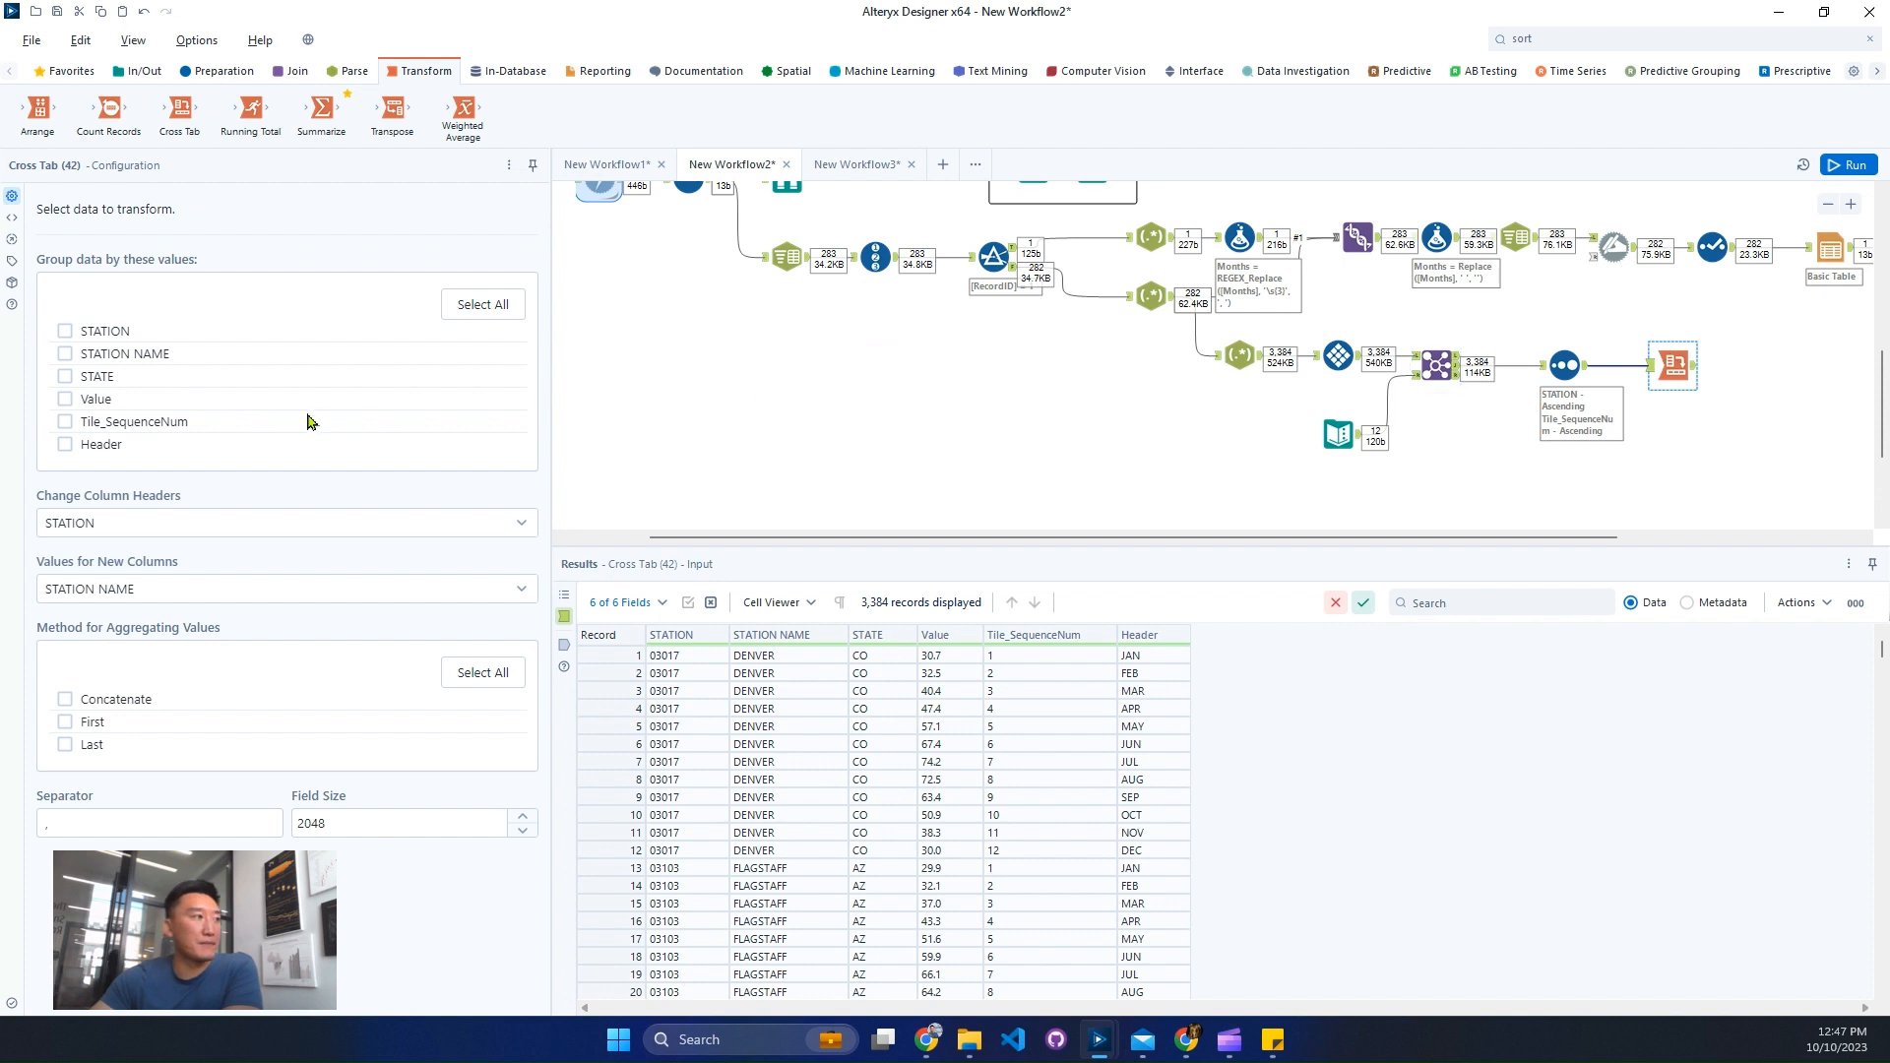
left_click(108, 331)
left_click(108, 356)
left_click(99, 374)
Step: Set the Cross Tab column headers to Header, the new column values to Value and the aggregation method to Concatenate
left_click(122, 527)
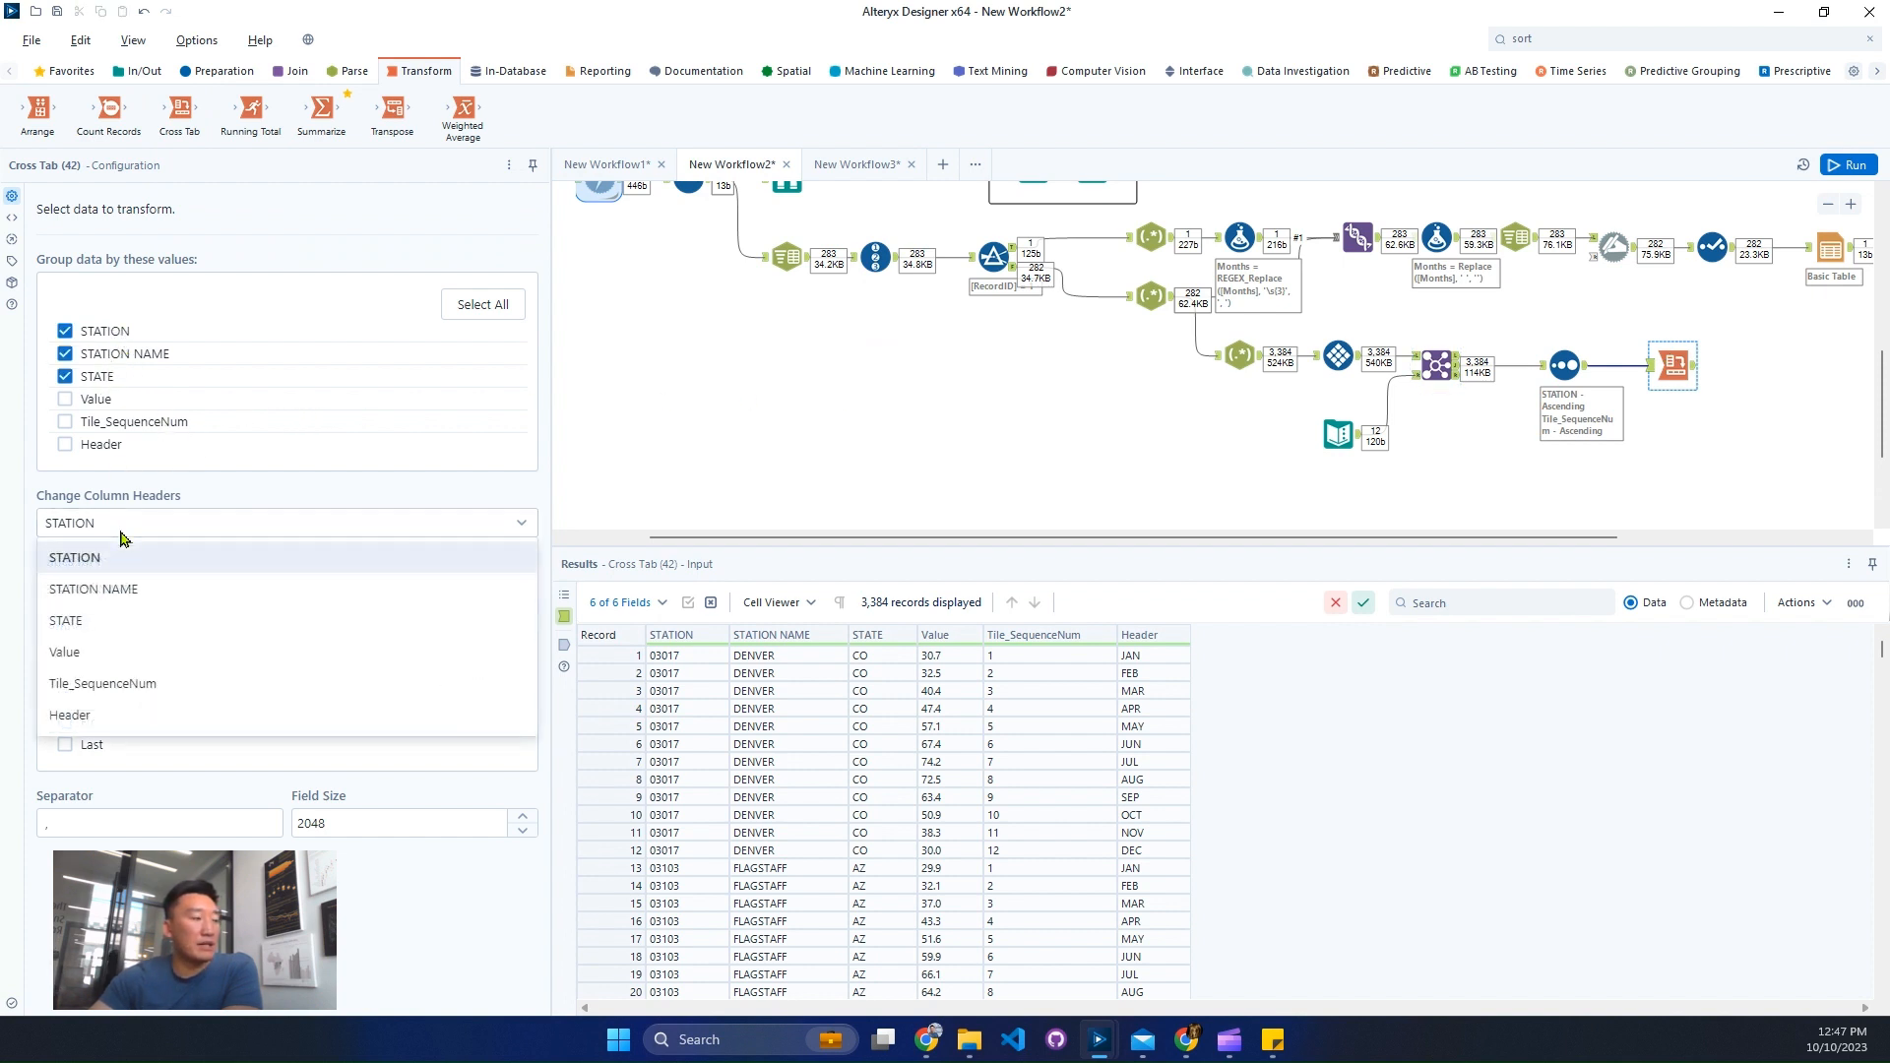
left_click(131, 719)
left_click(138, 598)
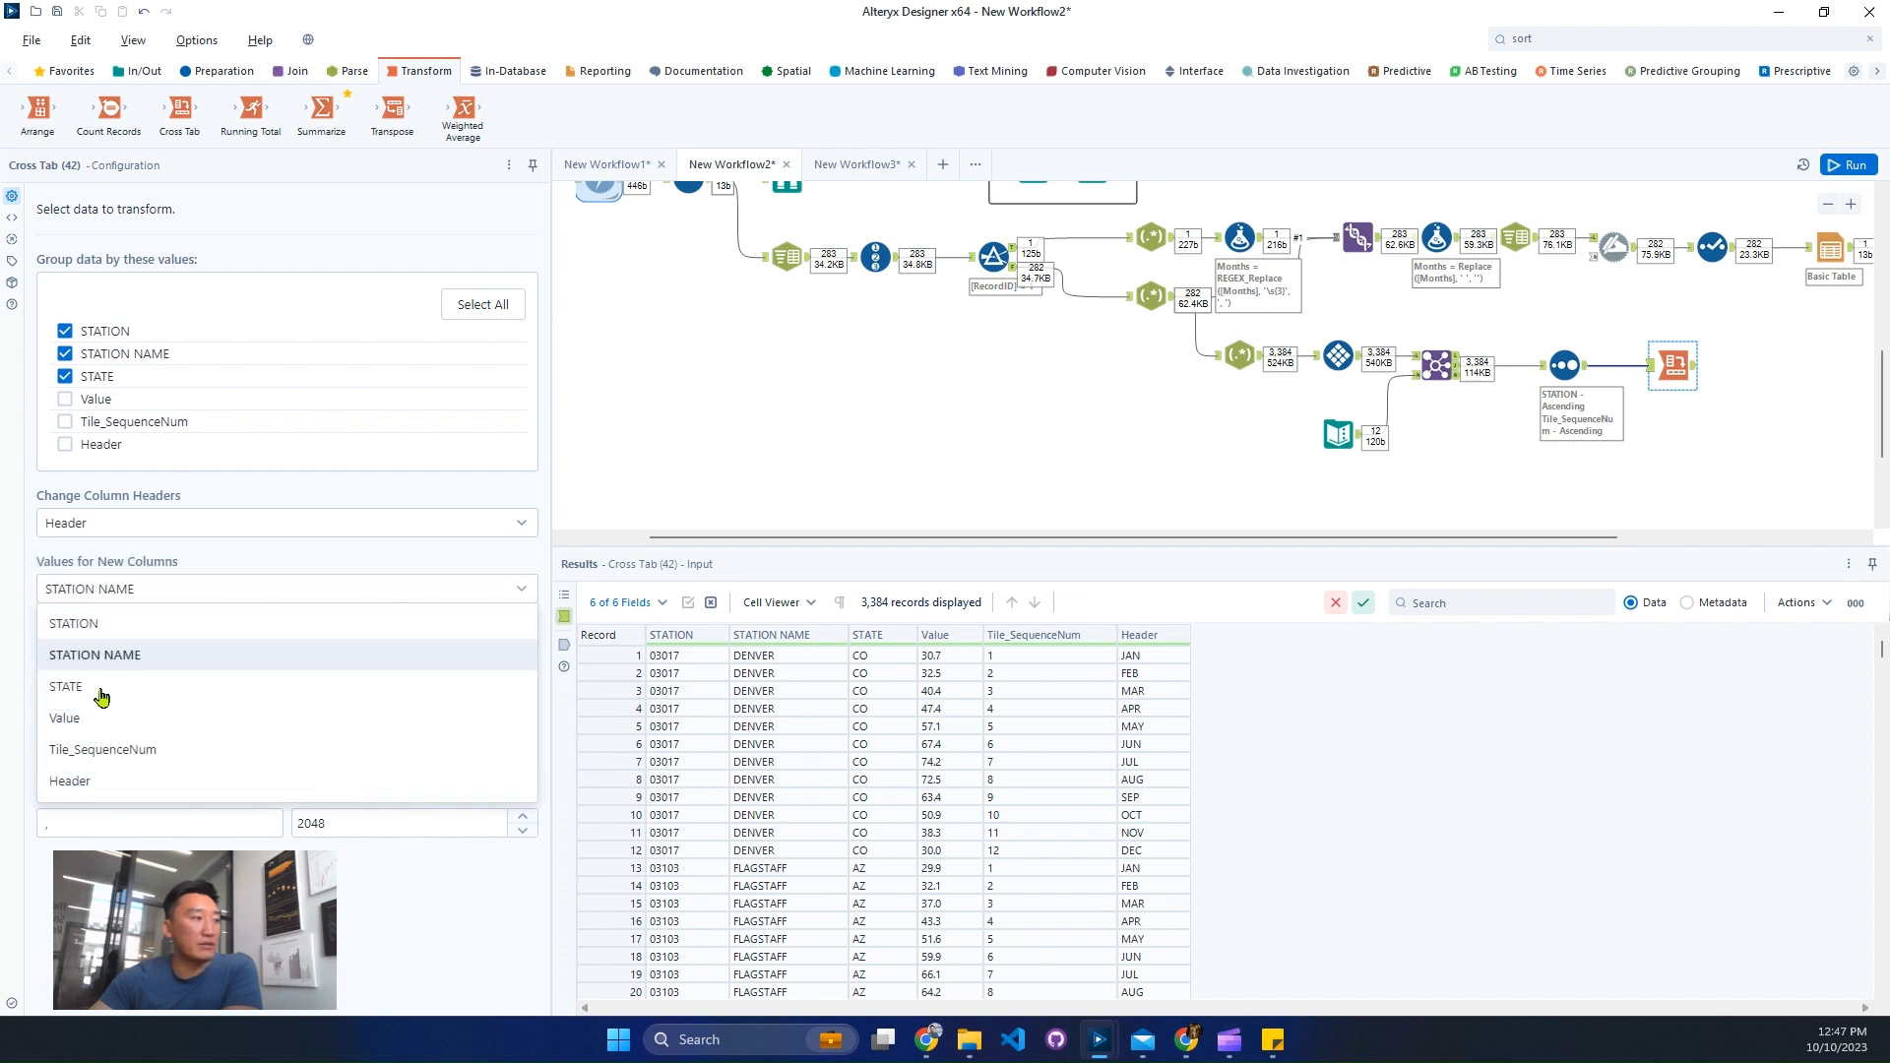
left_click(99, 719)
left_click(65, 698)
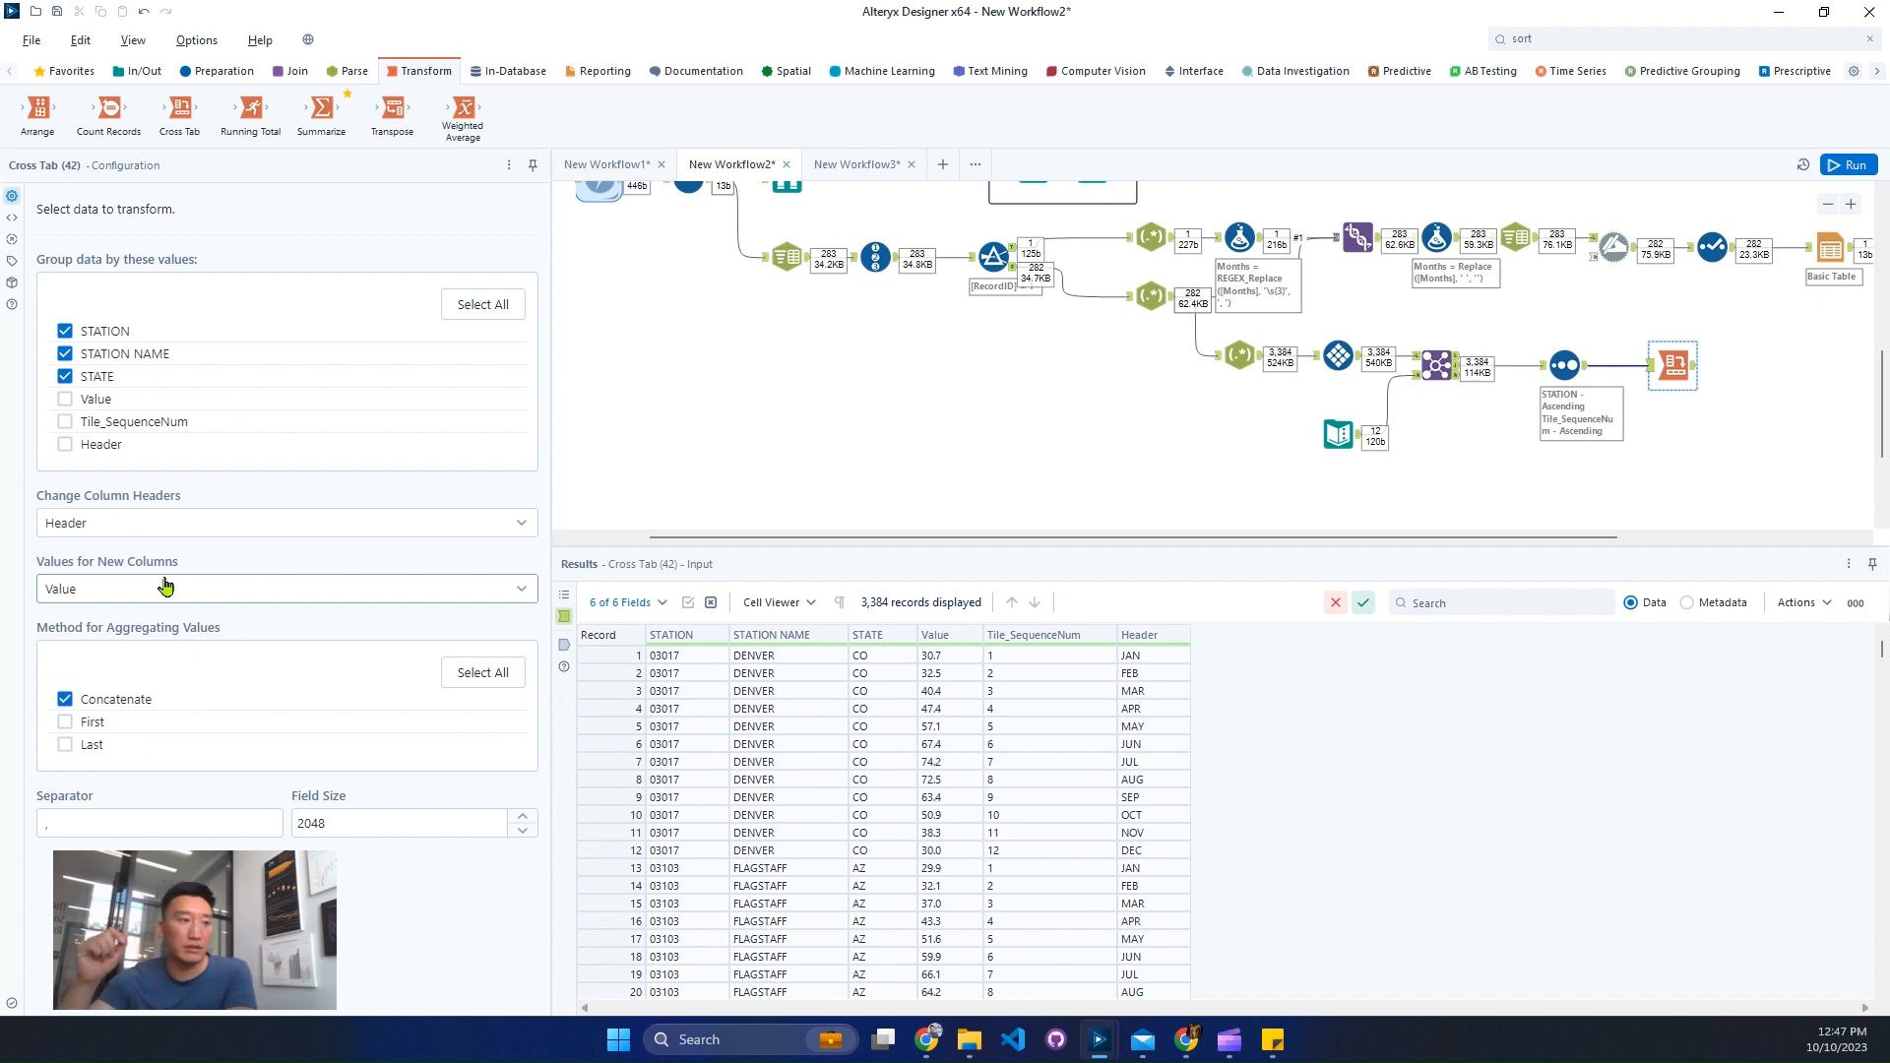
Step: Run the workflow and examine the order of the month columns in the Cross Tab output
left_click_drag(1024, 657, 1035, 865)
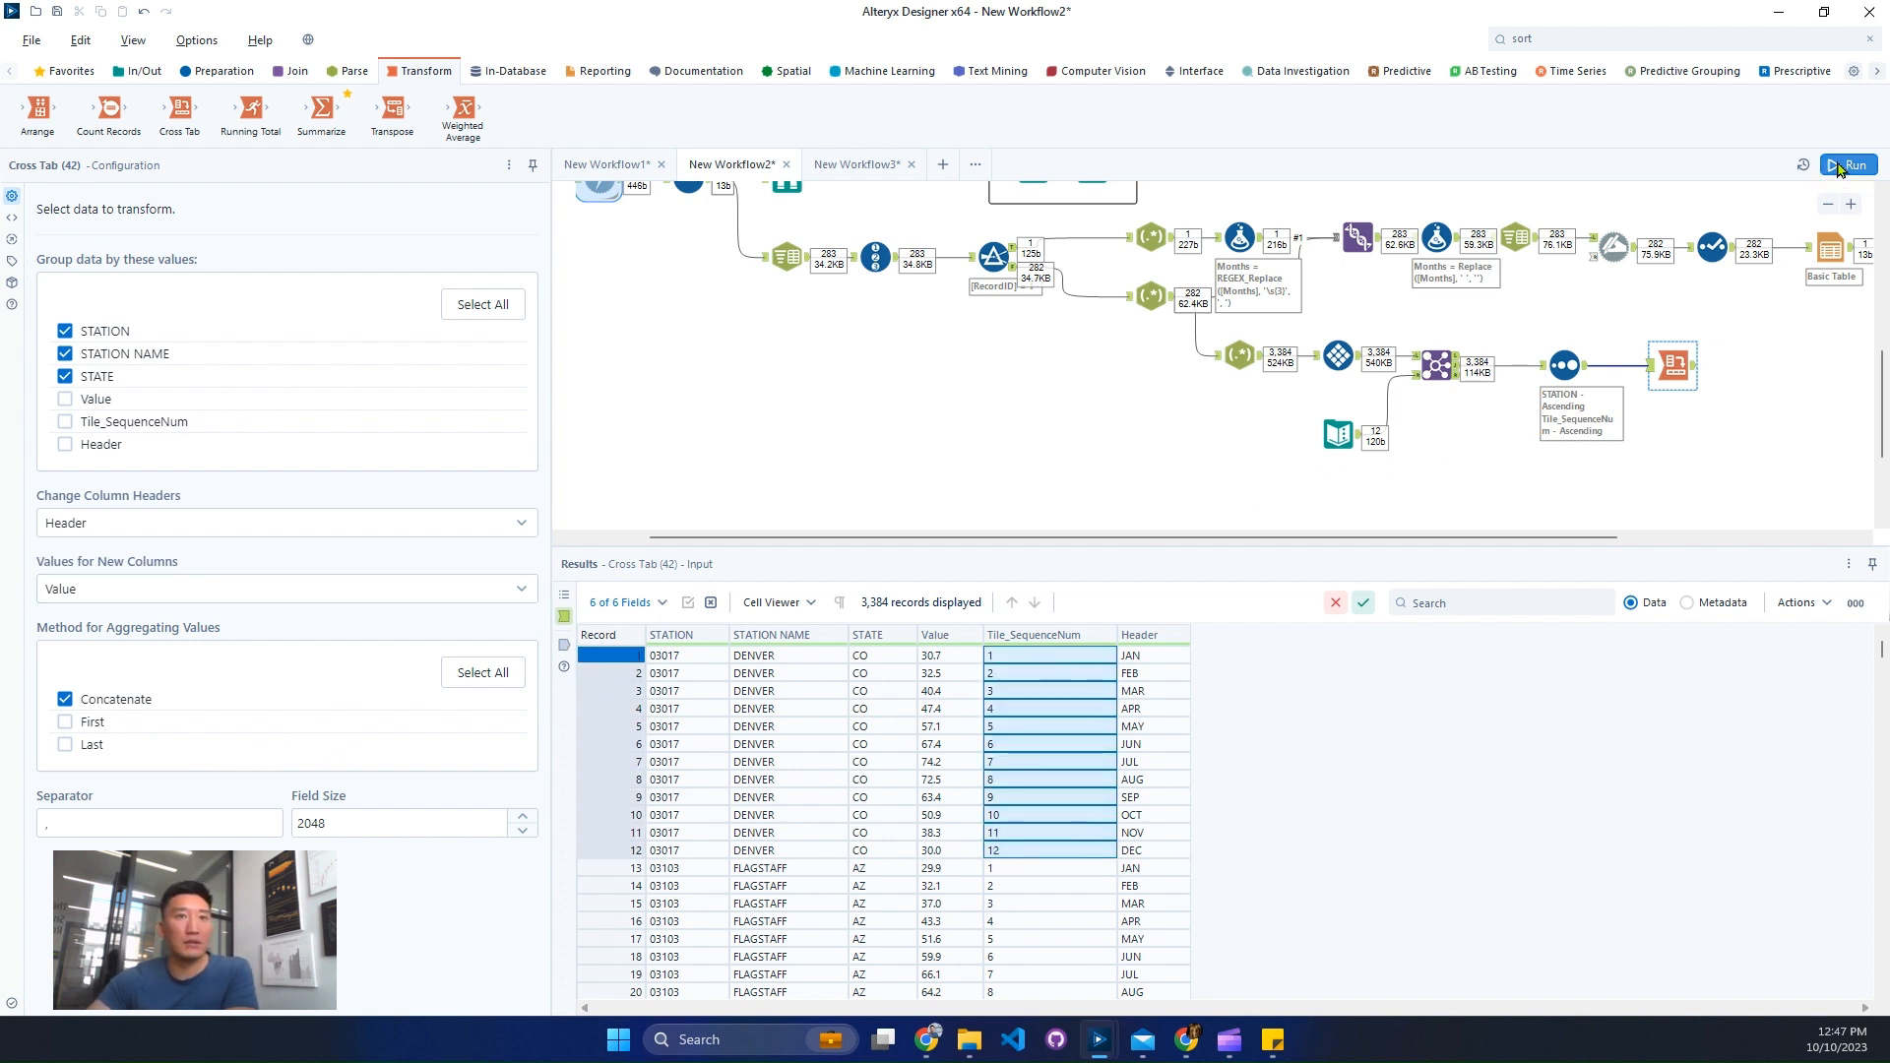
key("ctrl+r")
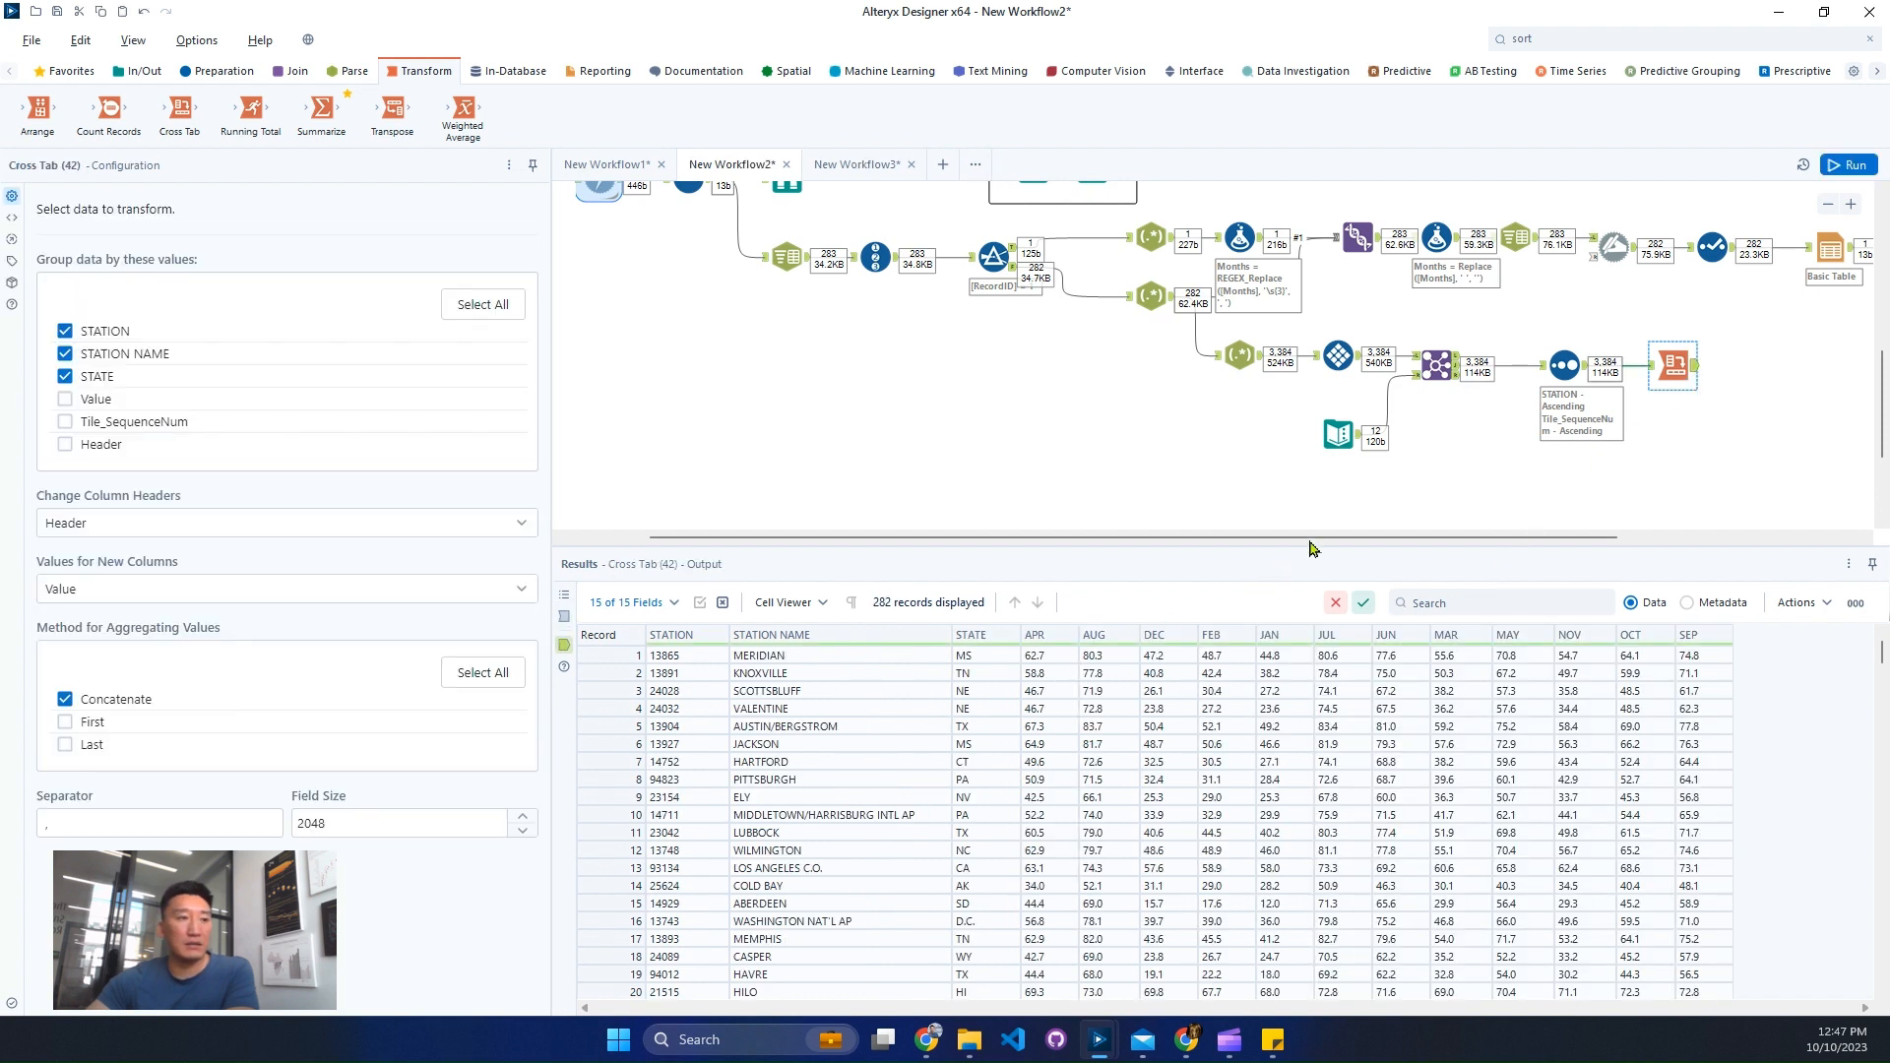
left_click_drag(1379, 538, 1622, 547)
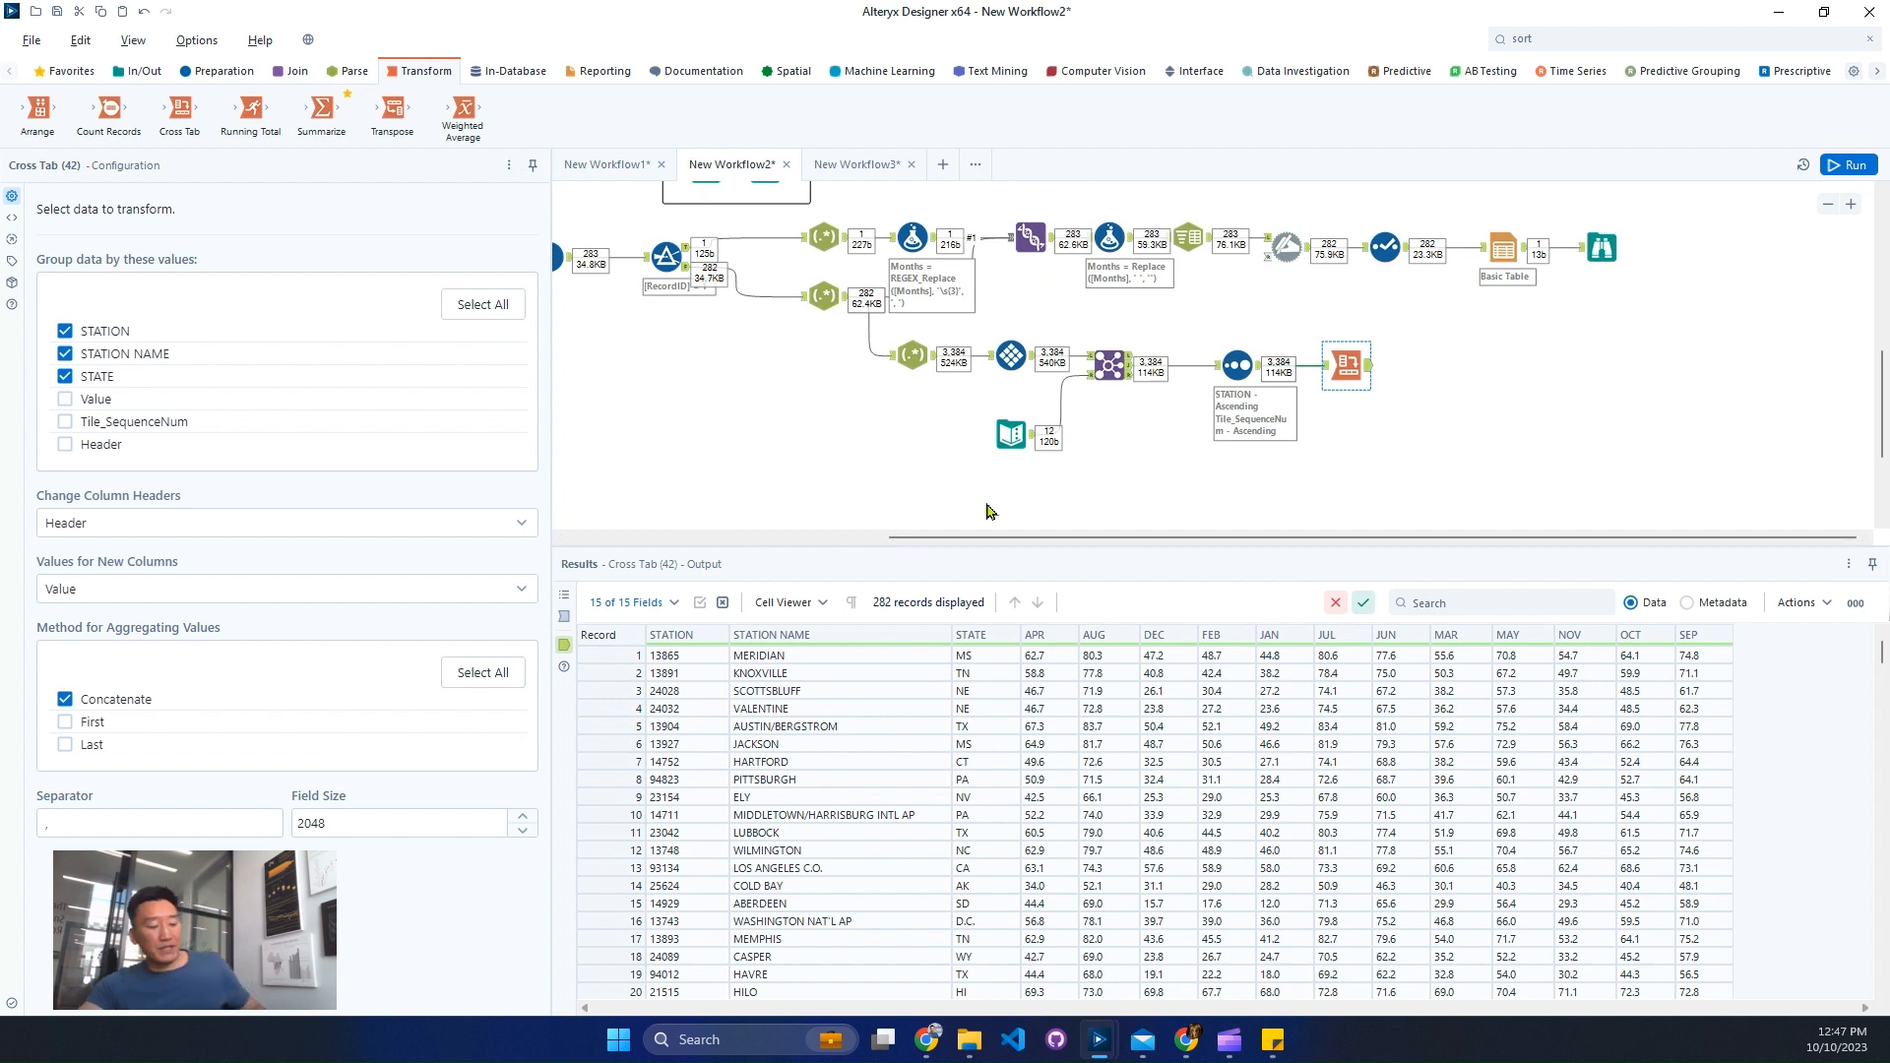
left_click_drag(1009, 613, 1750, 662)
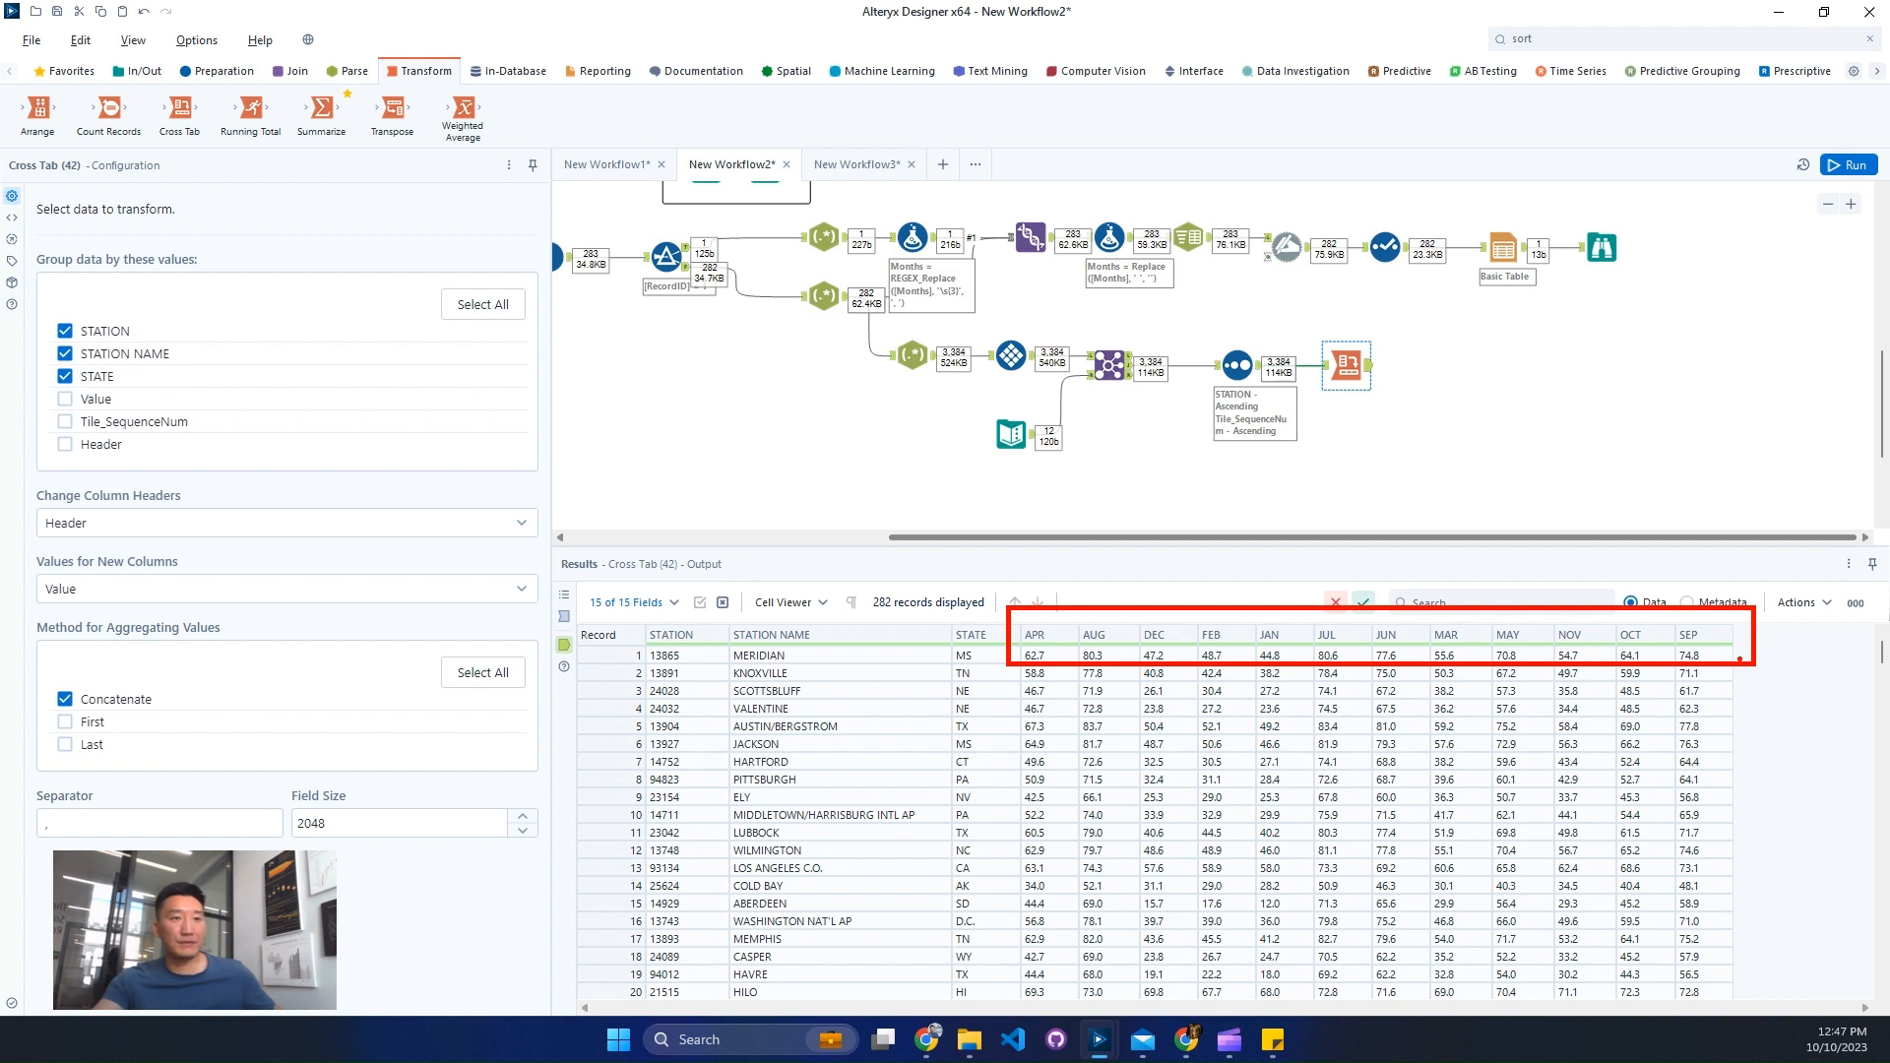
key("Escape")
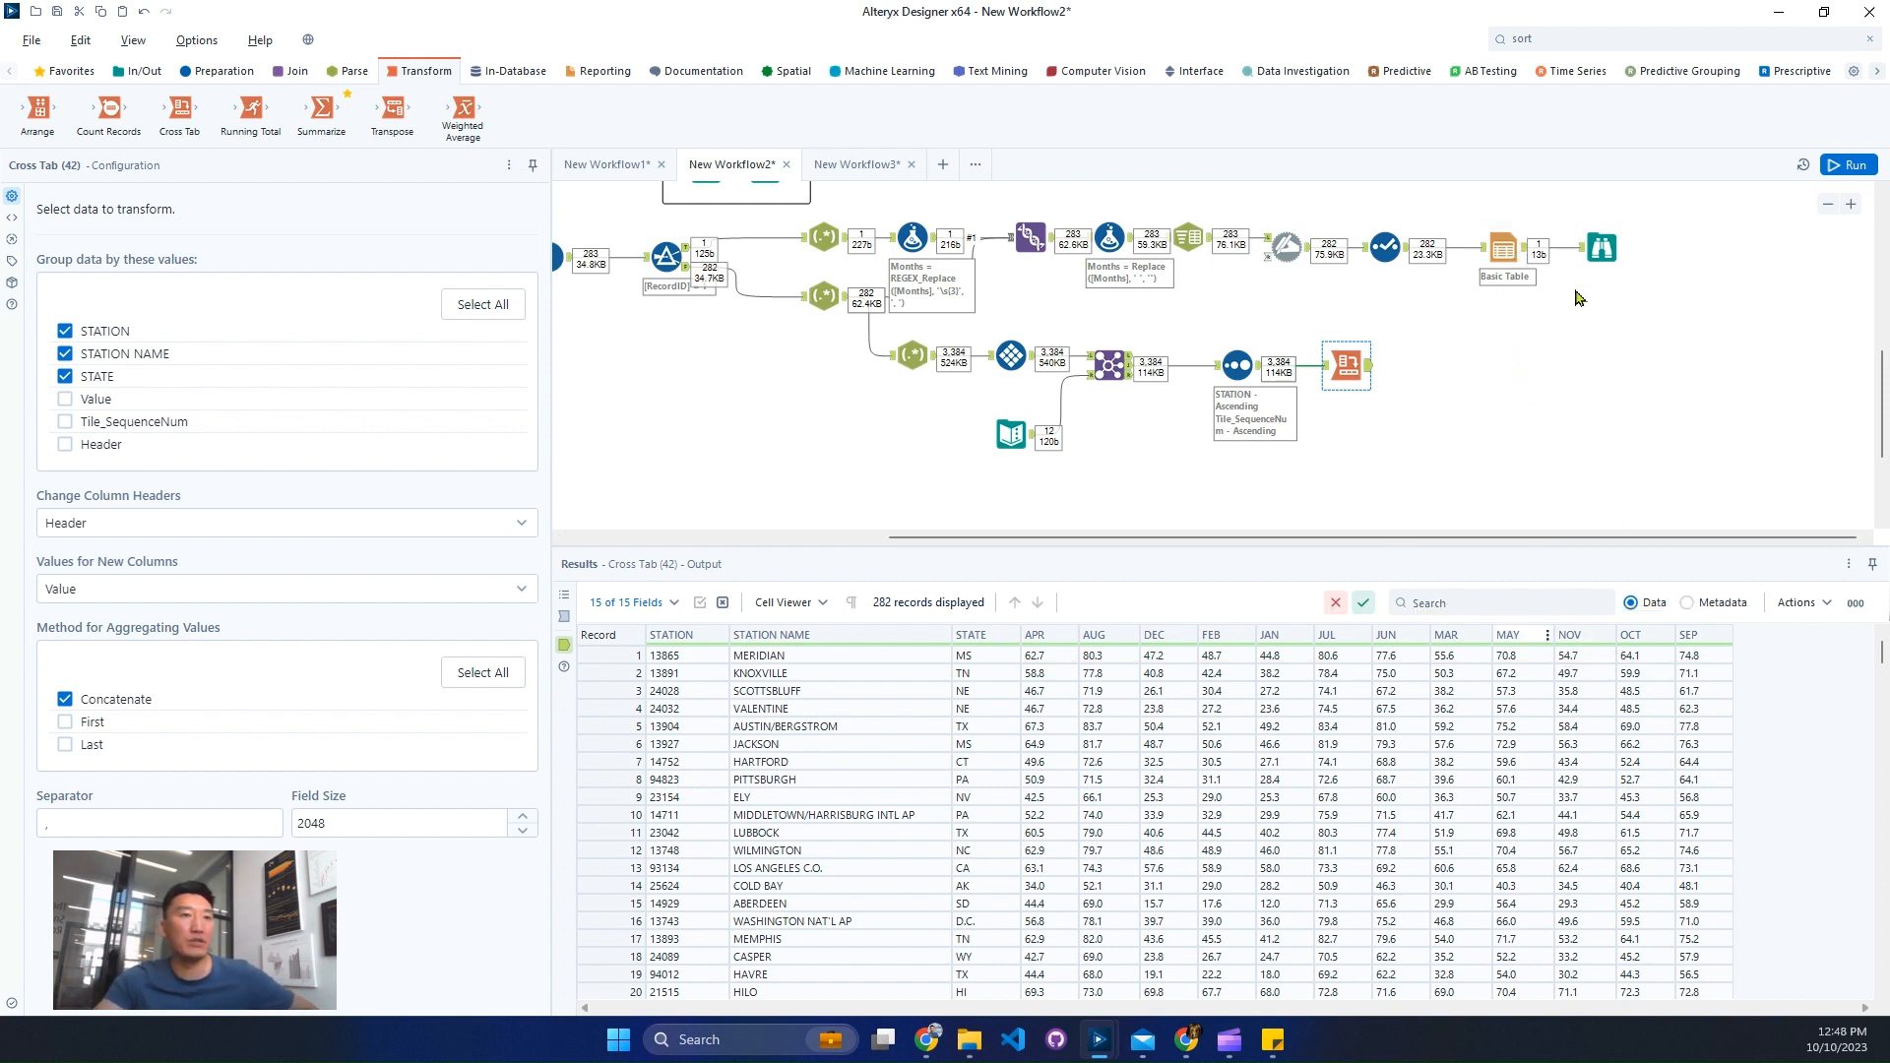
Step: Disconnect the Basic Table from the Select tool, feed it from the Cross Tab output and check its configuration
left_click(1459, 247)
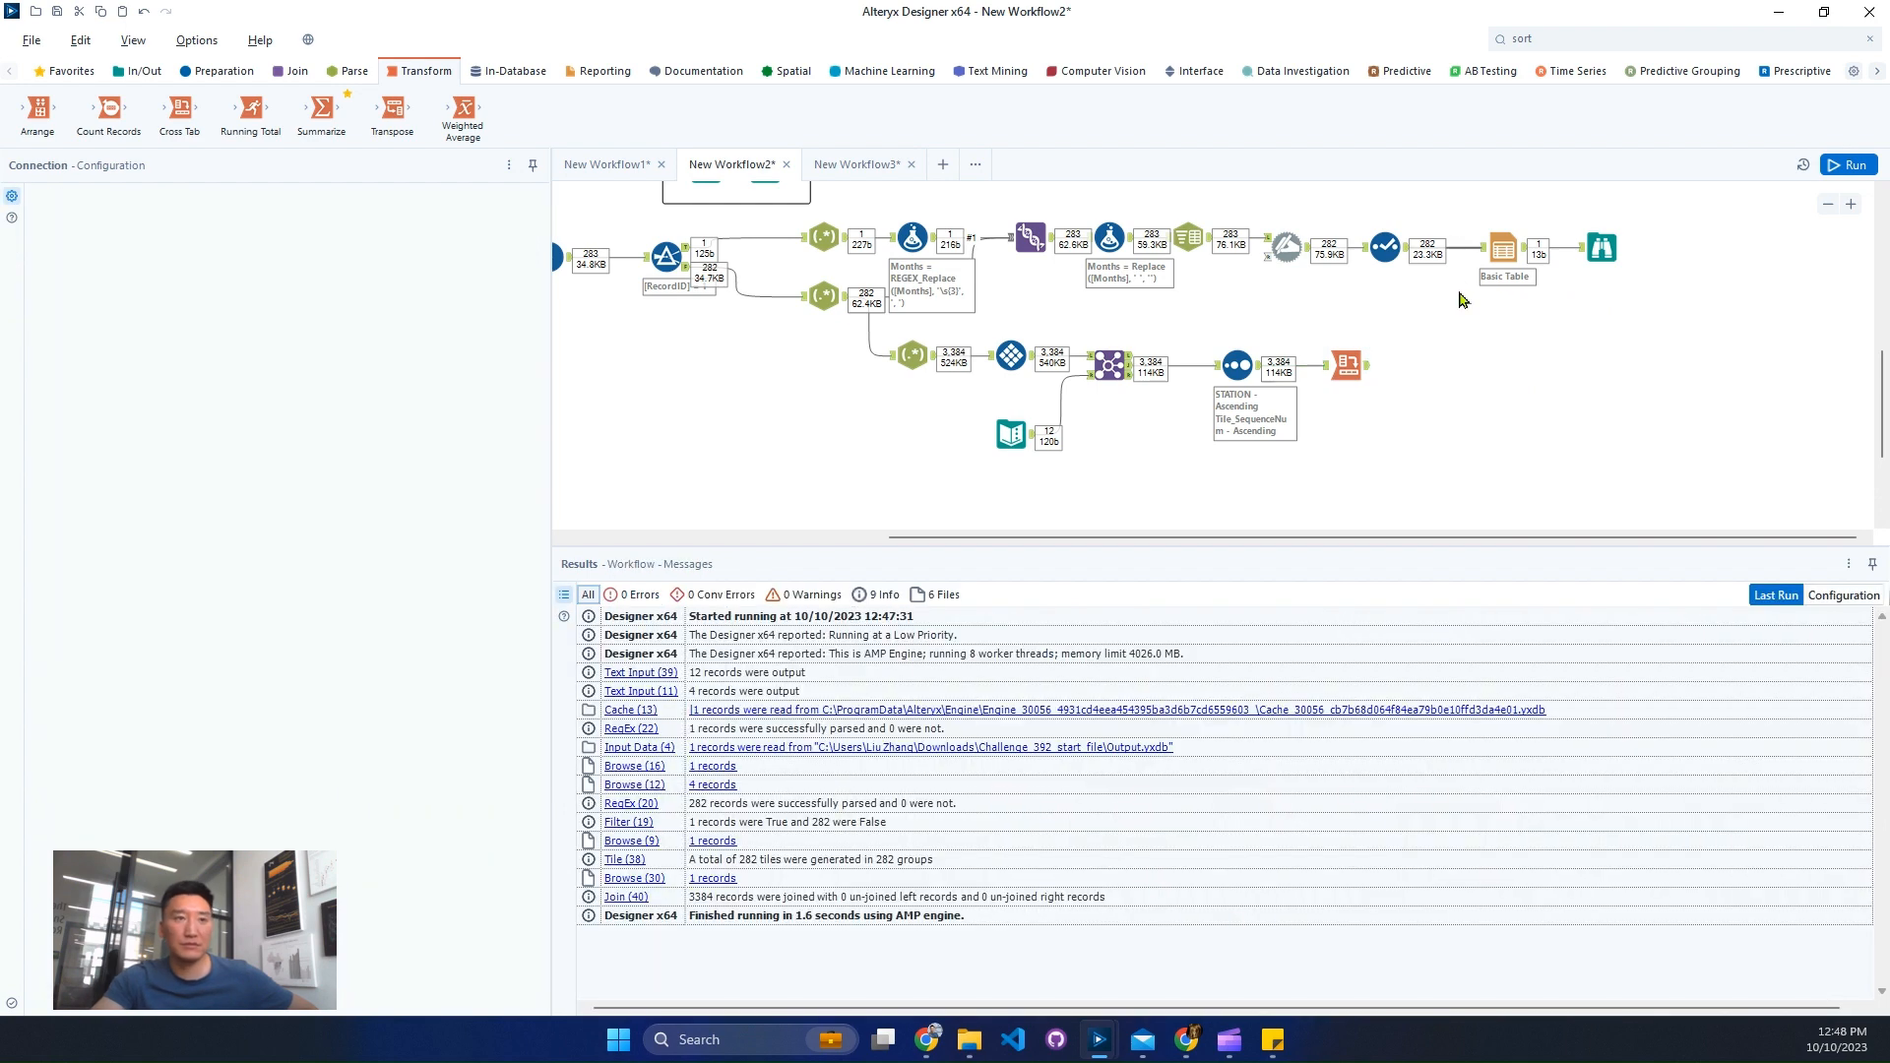
left_click_drag(1368, 370, 1507, 256)
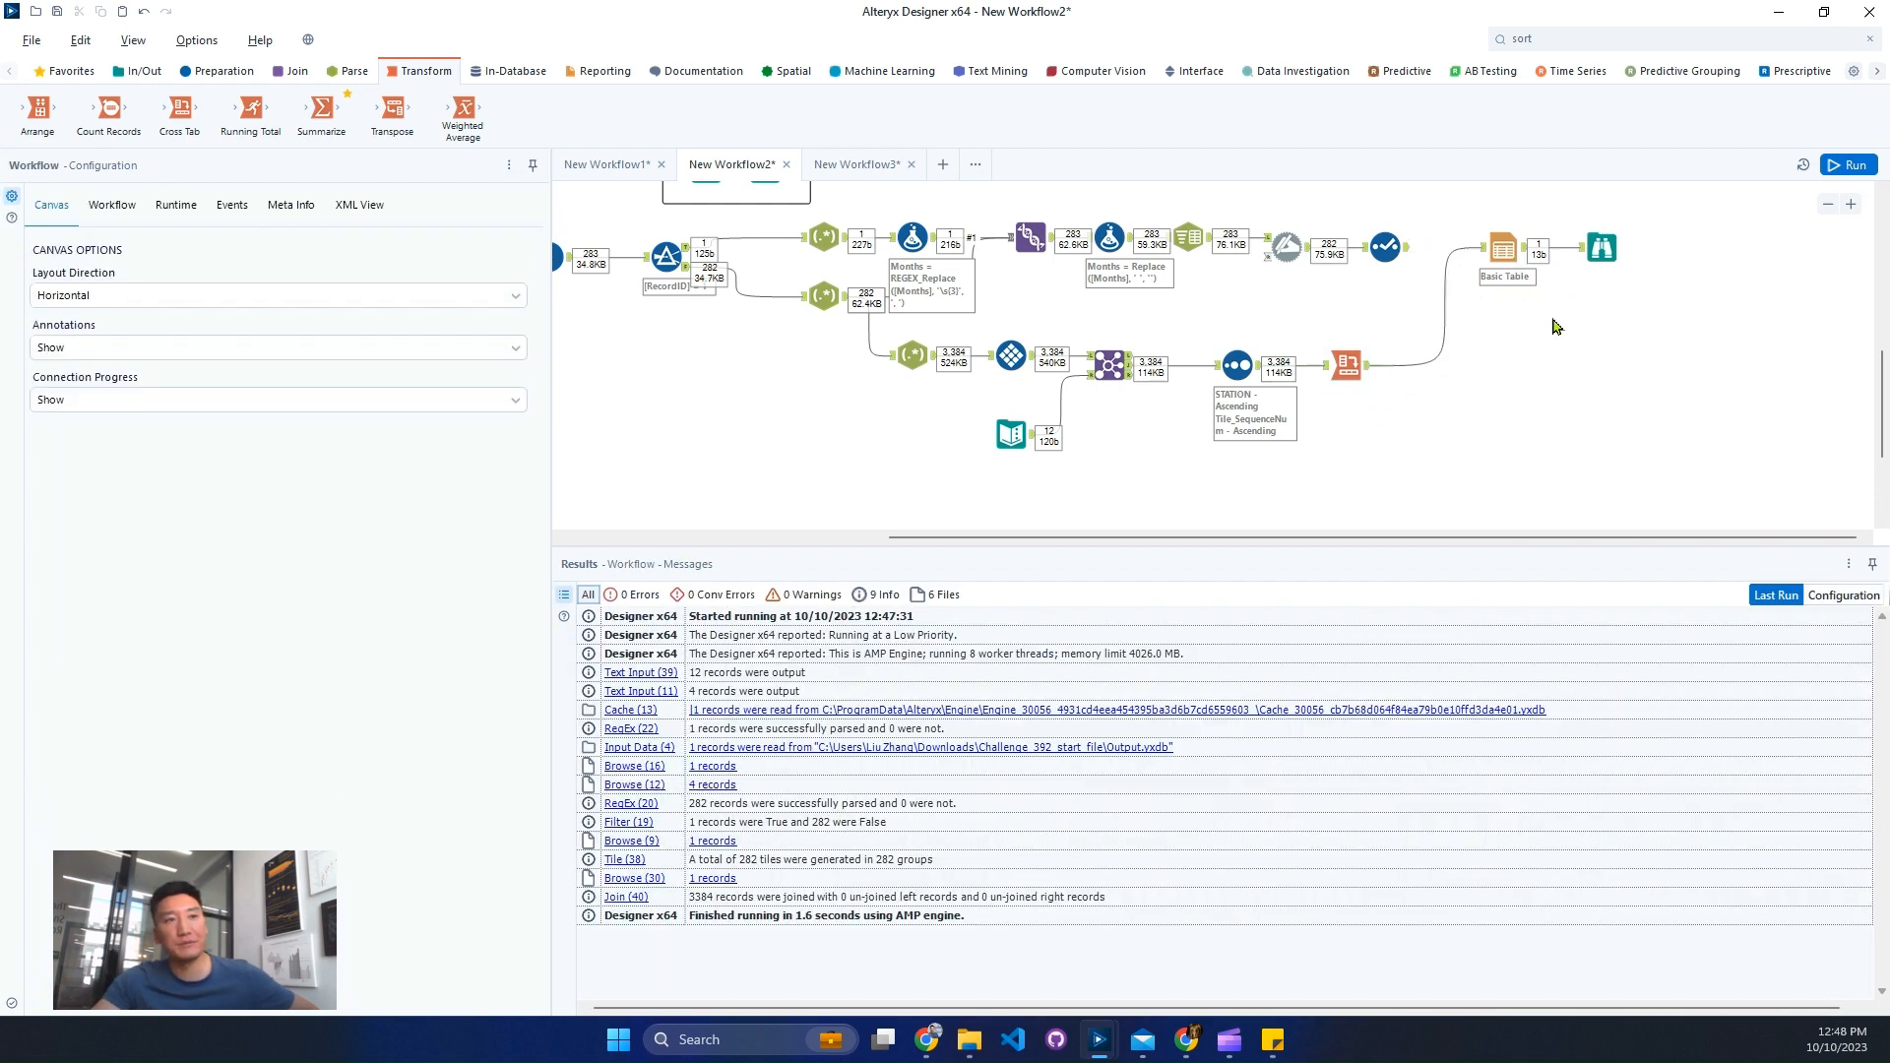
left_click(1503, 248)
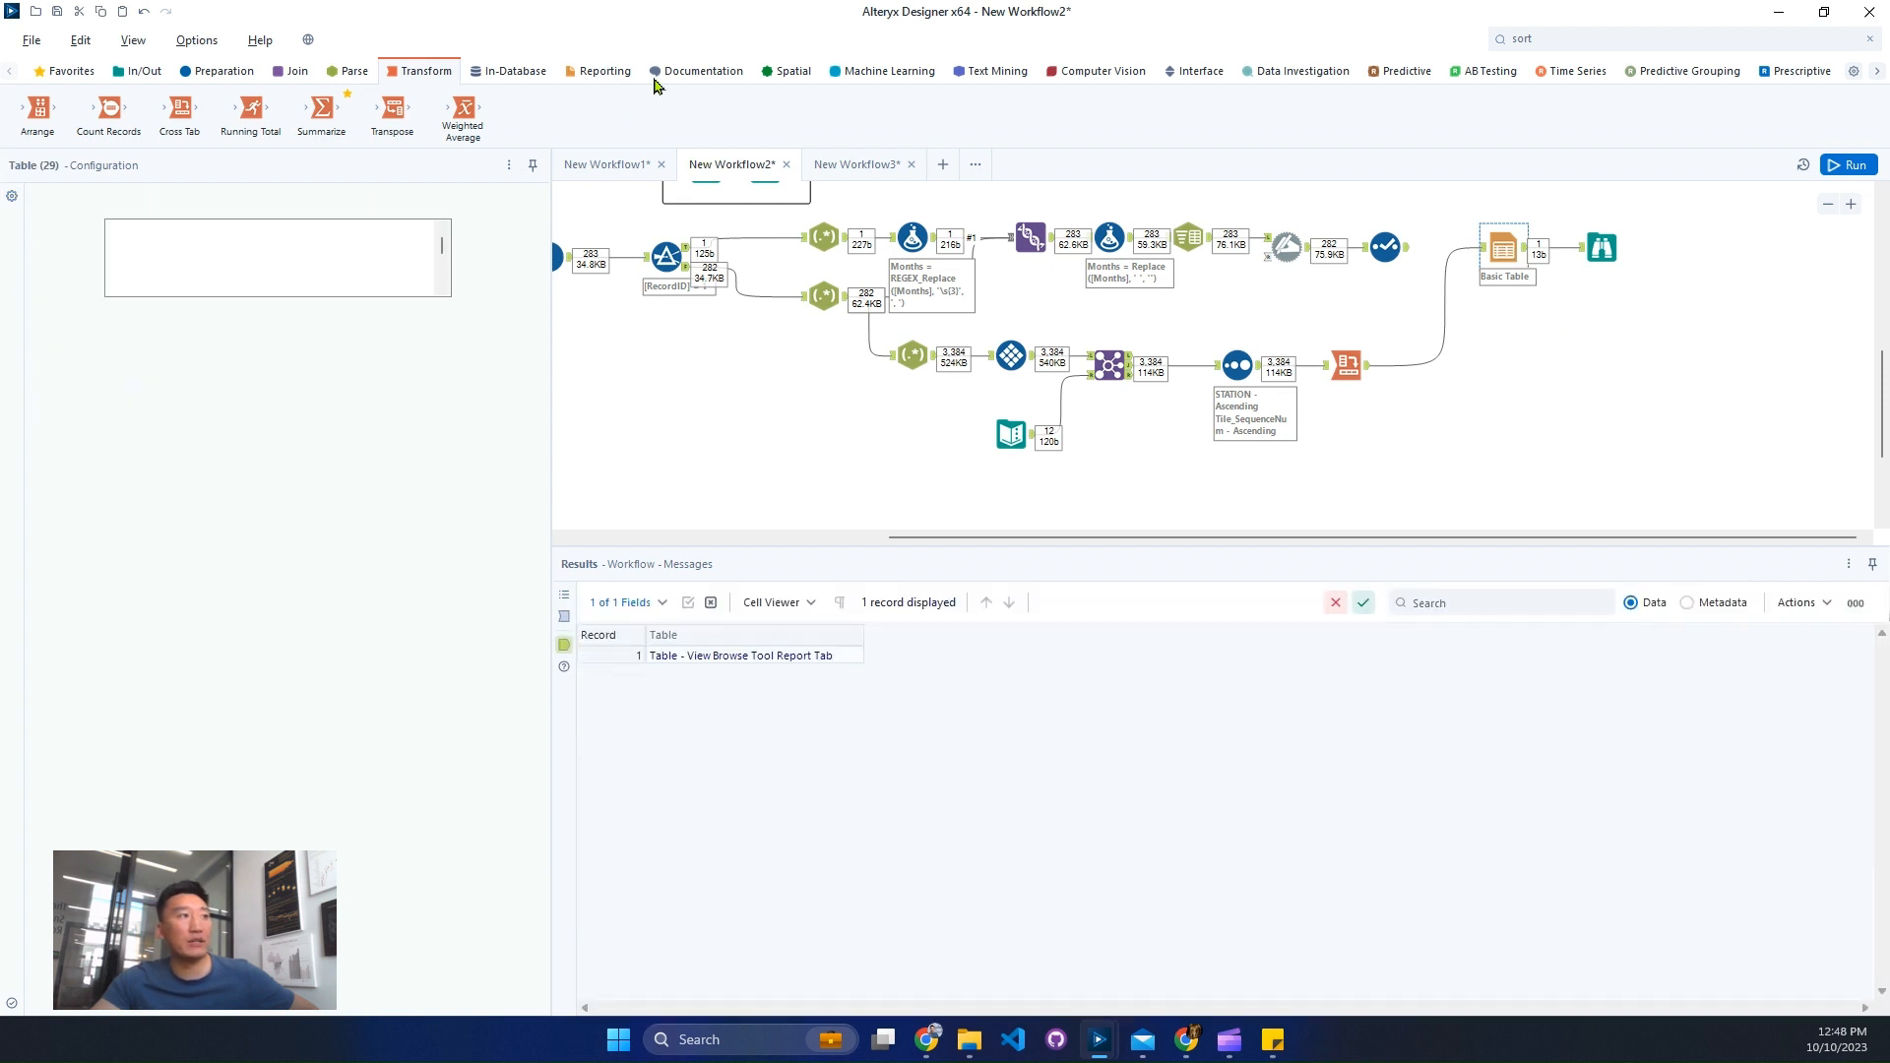
left_click(610, 74)
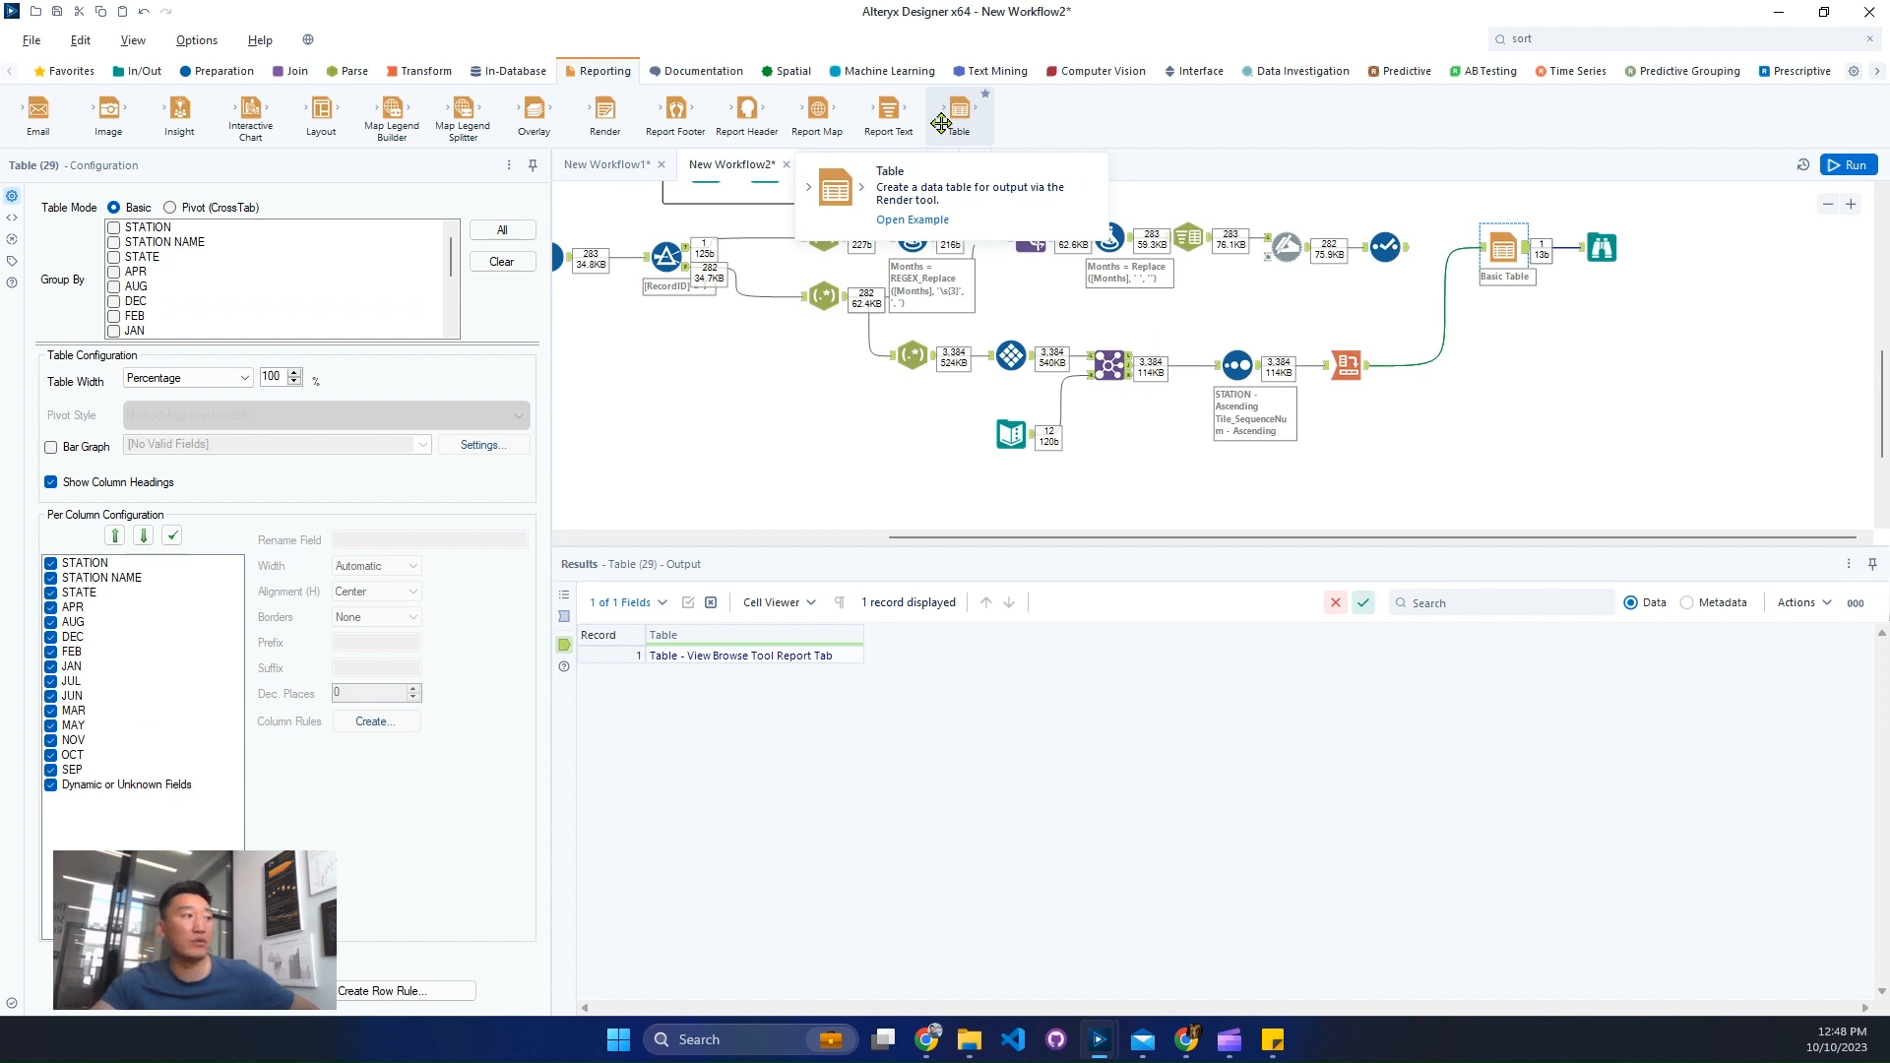
Step: Run the workflow, review the Basic Table report at a wider size and open the challenge's expected output for comparison
left_click(1841, 168)
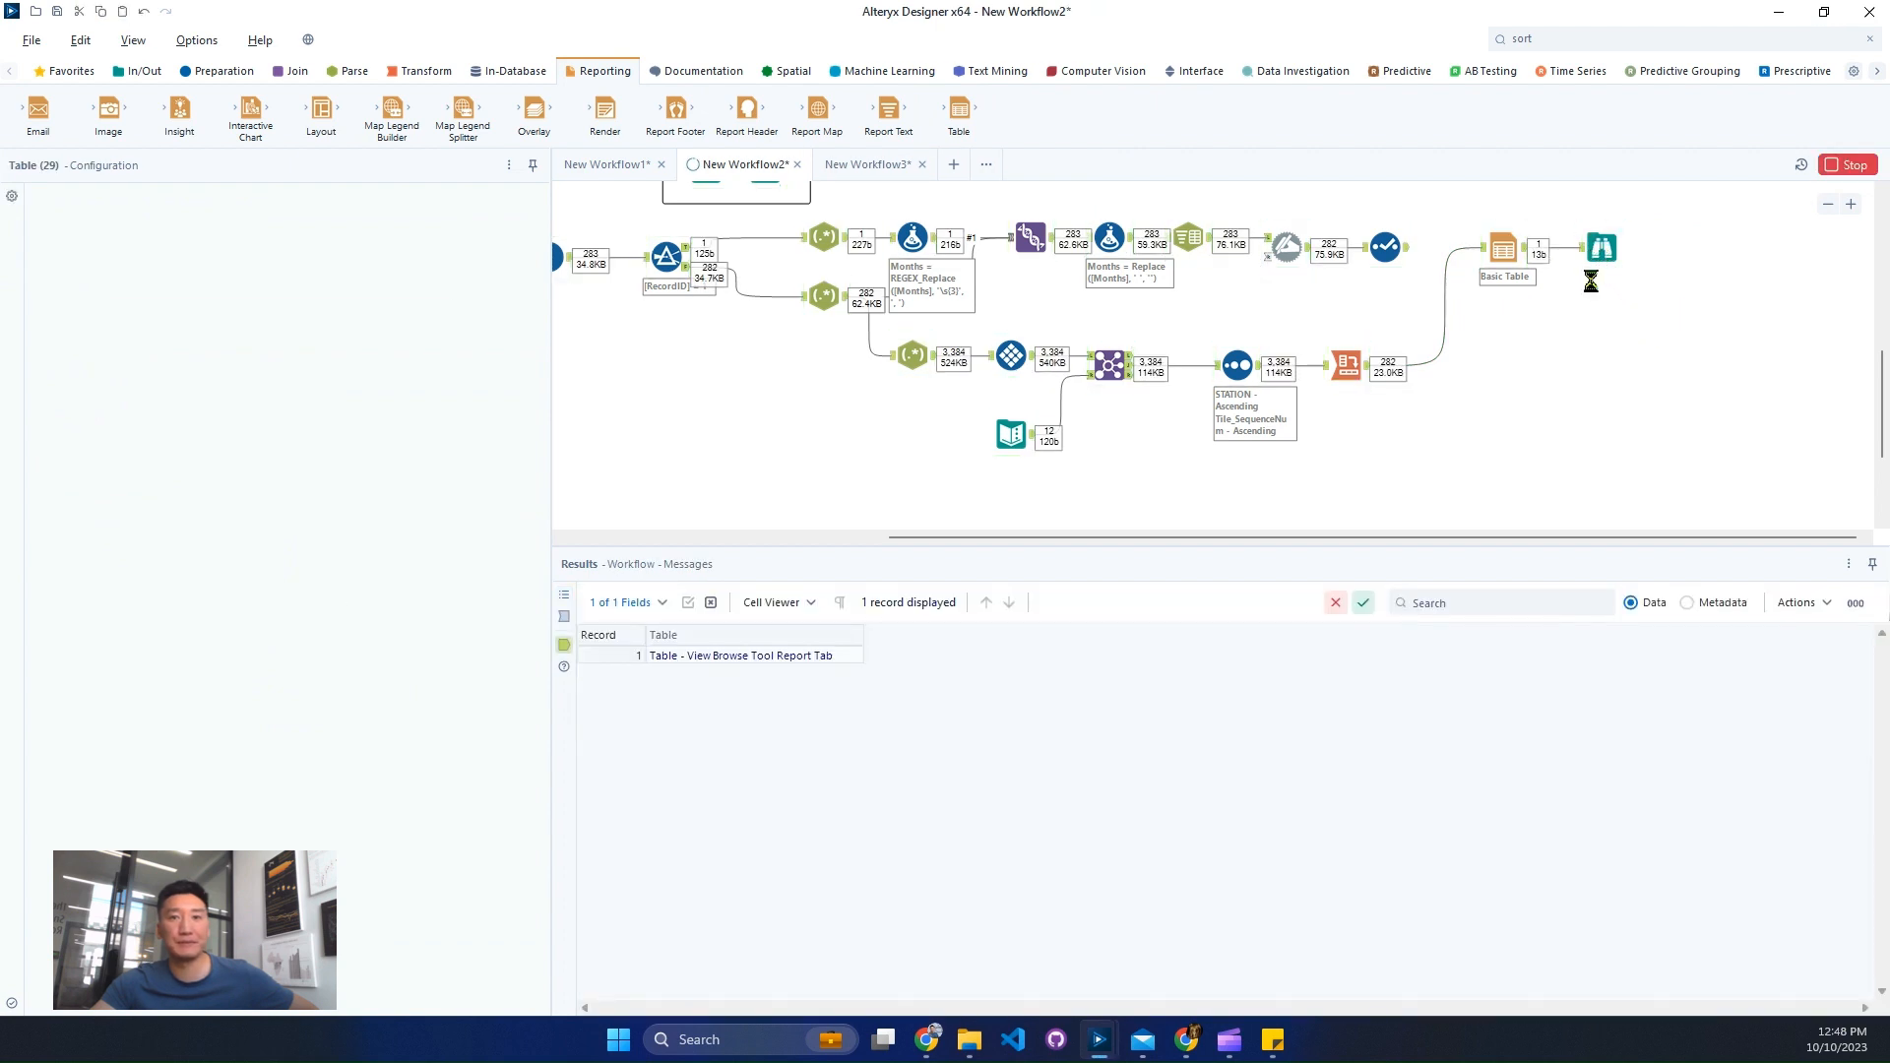
left_click(1599, 252)
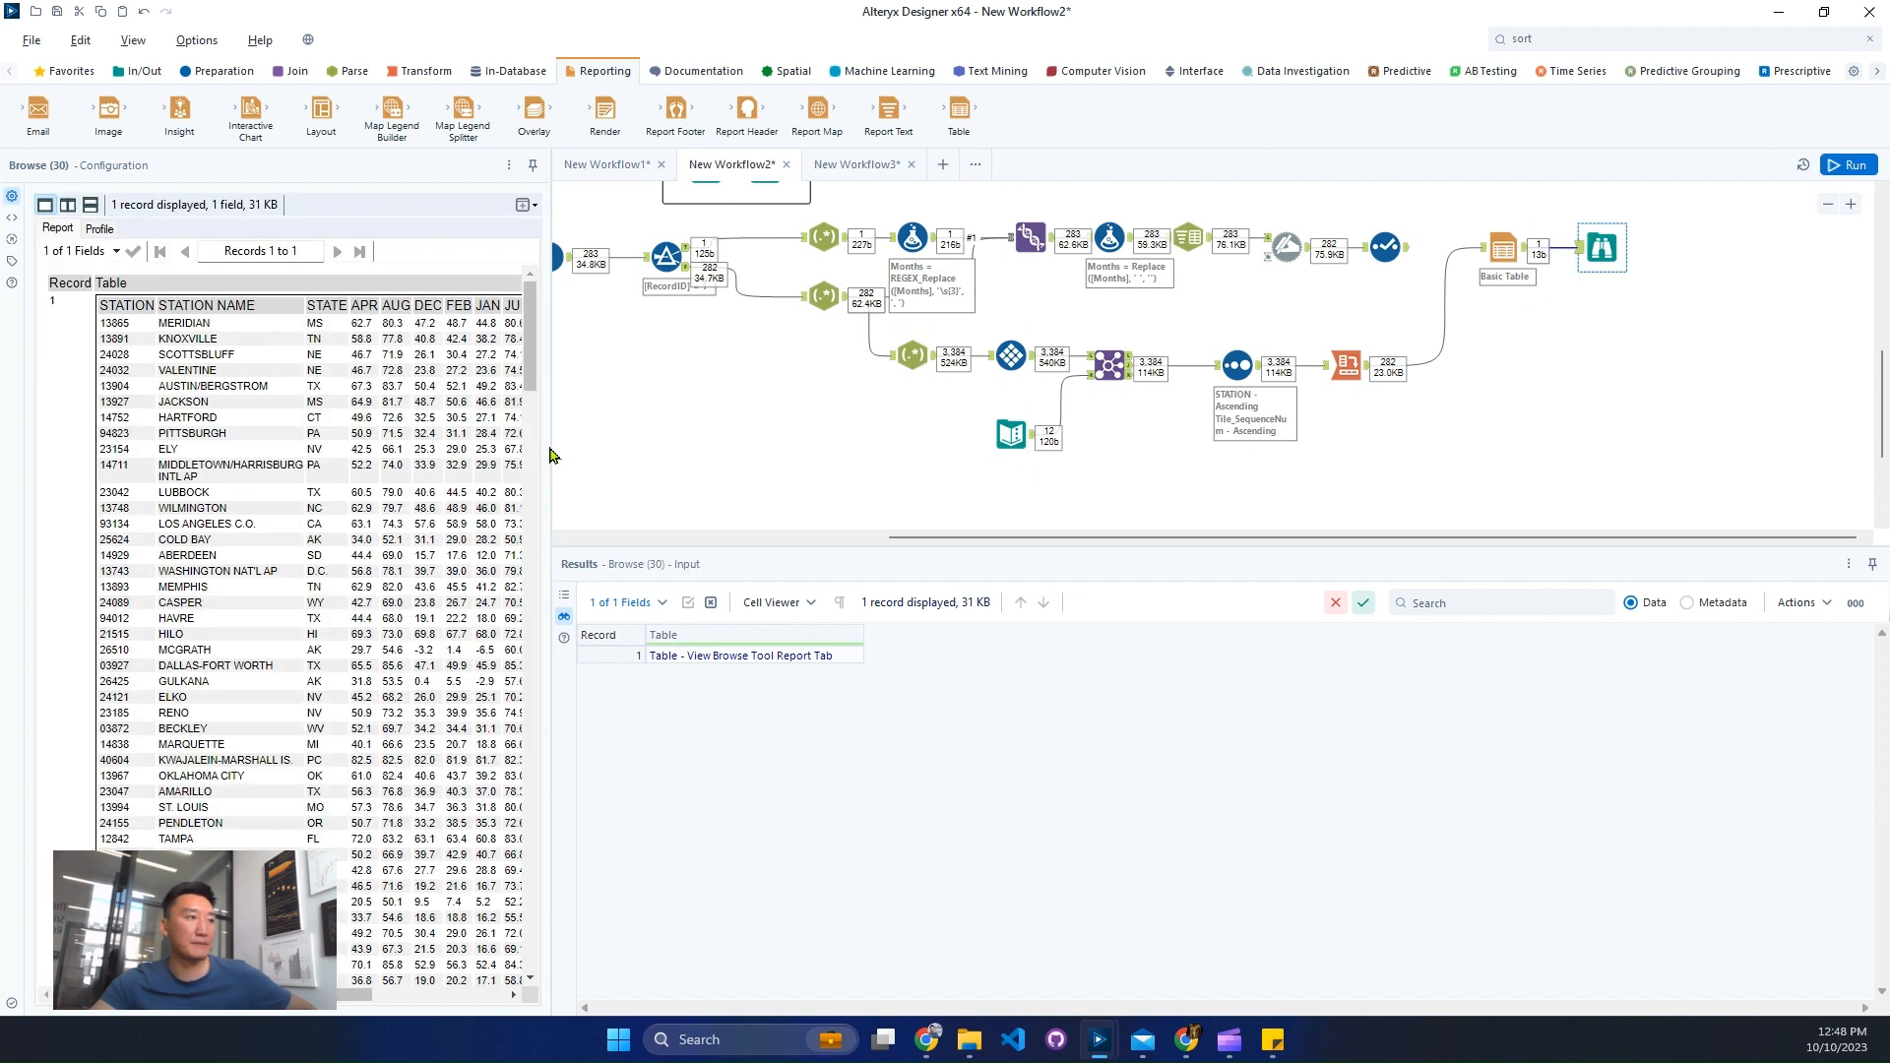
left_click_drag(552, 446, 1112, 462)
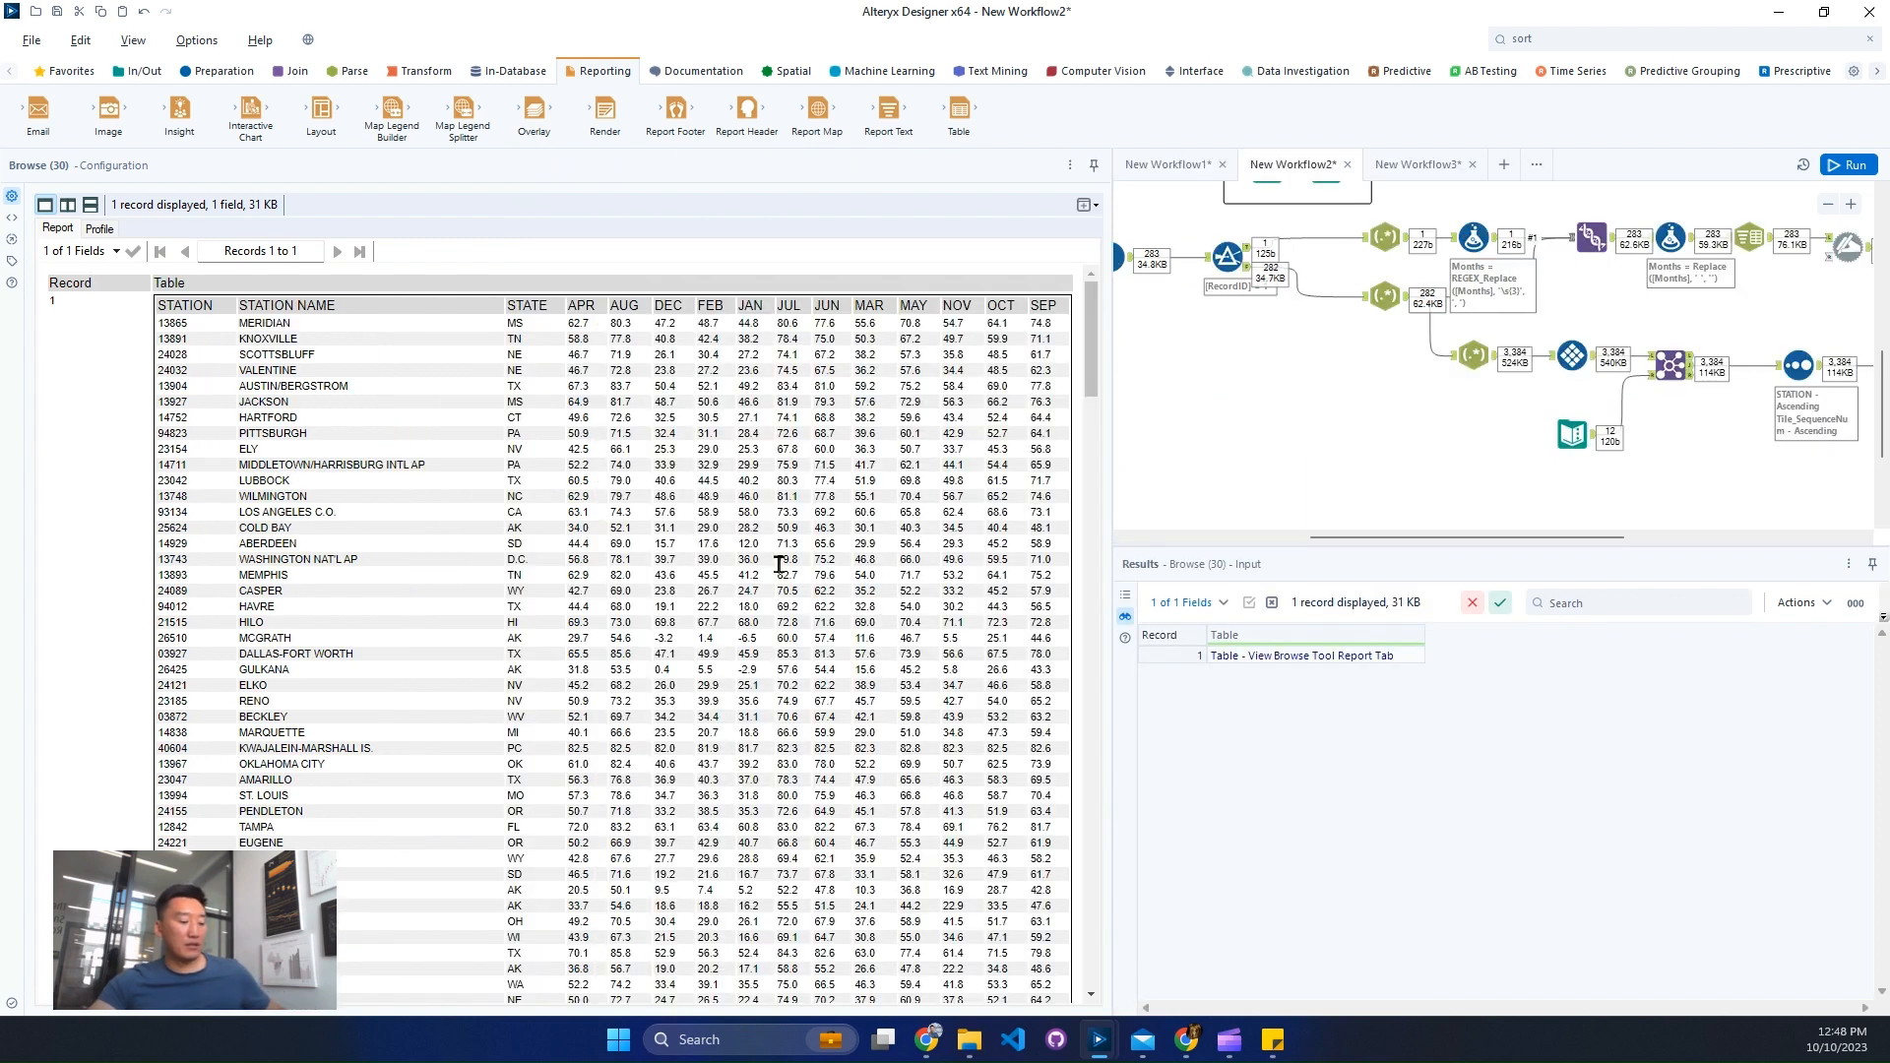
left_click_drag(135, 278, 1065, 321)
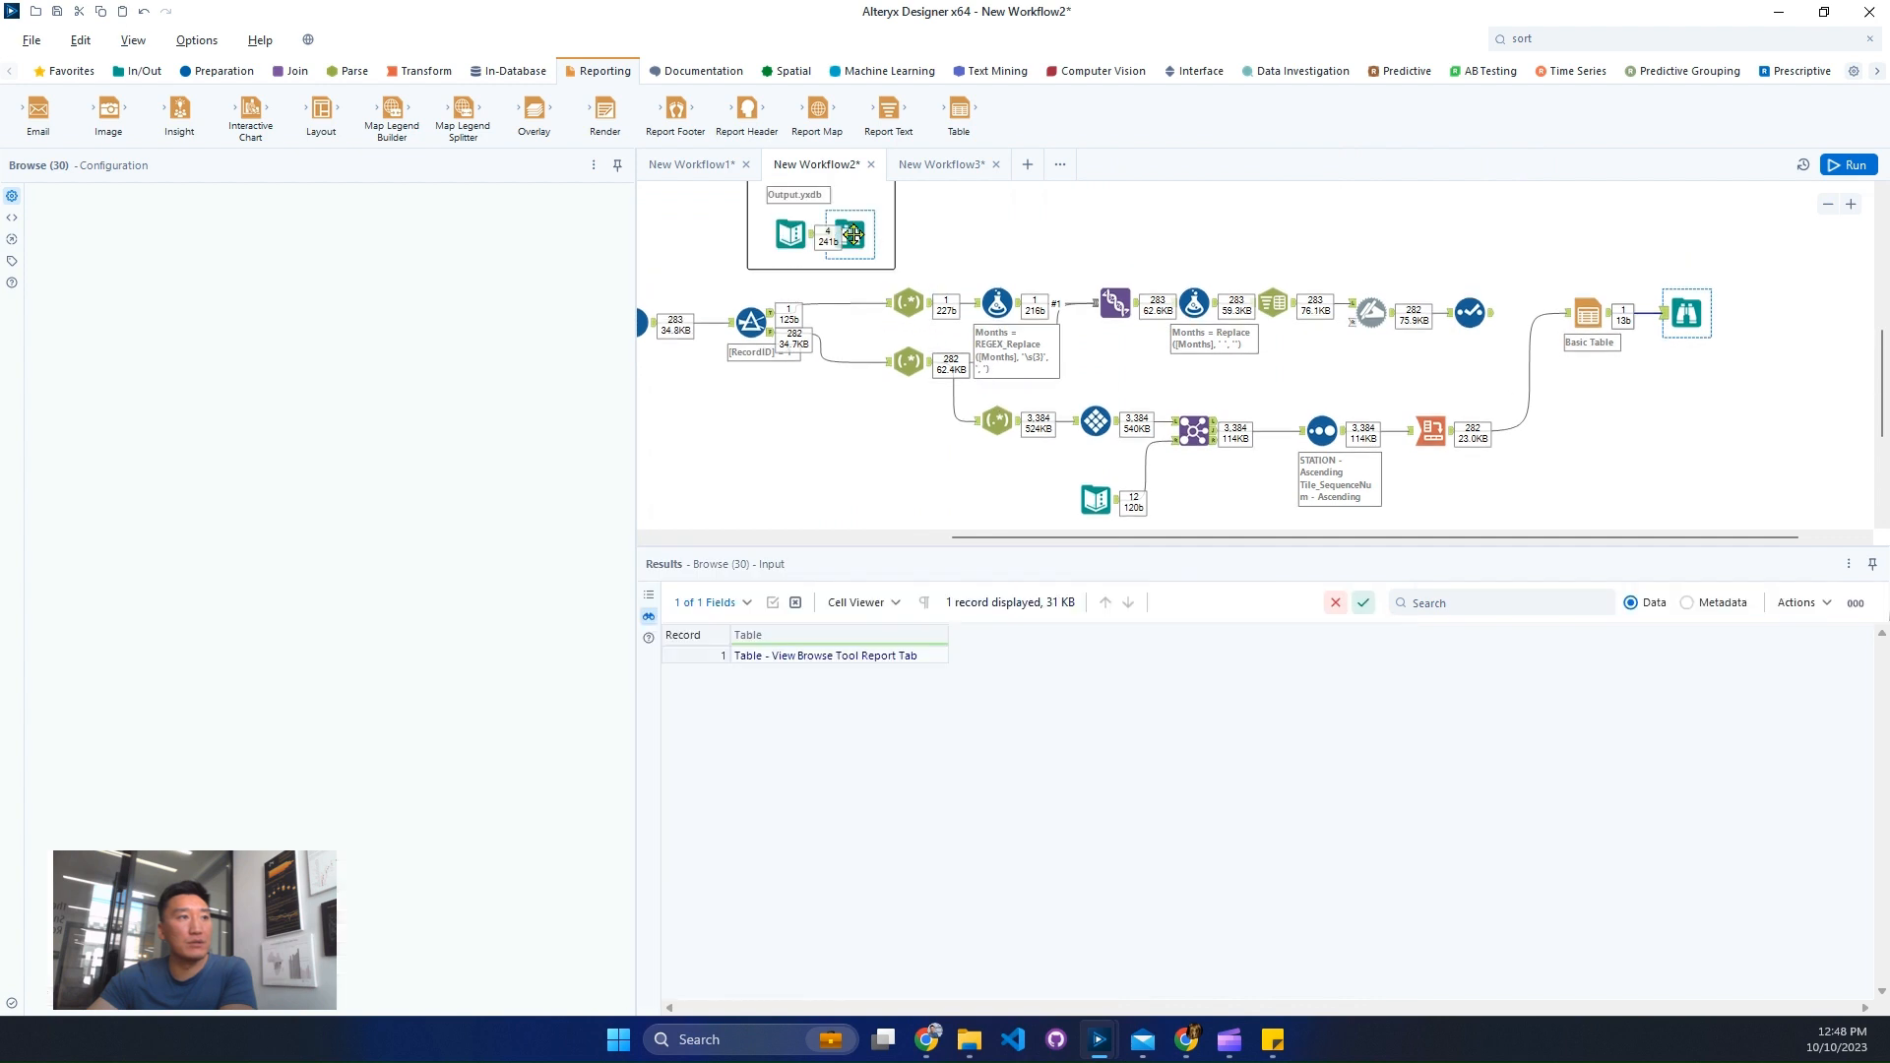
left_click(853, 235)
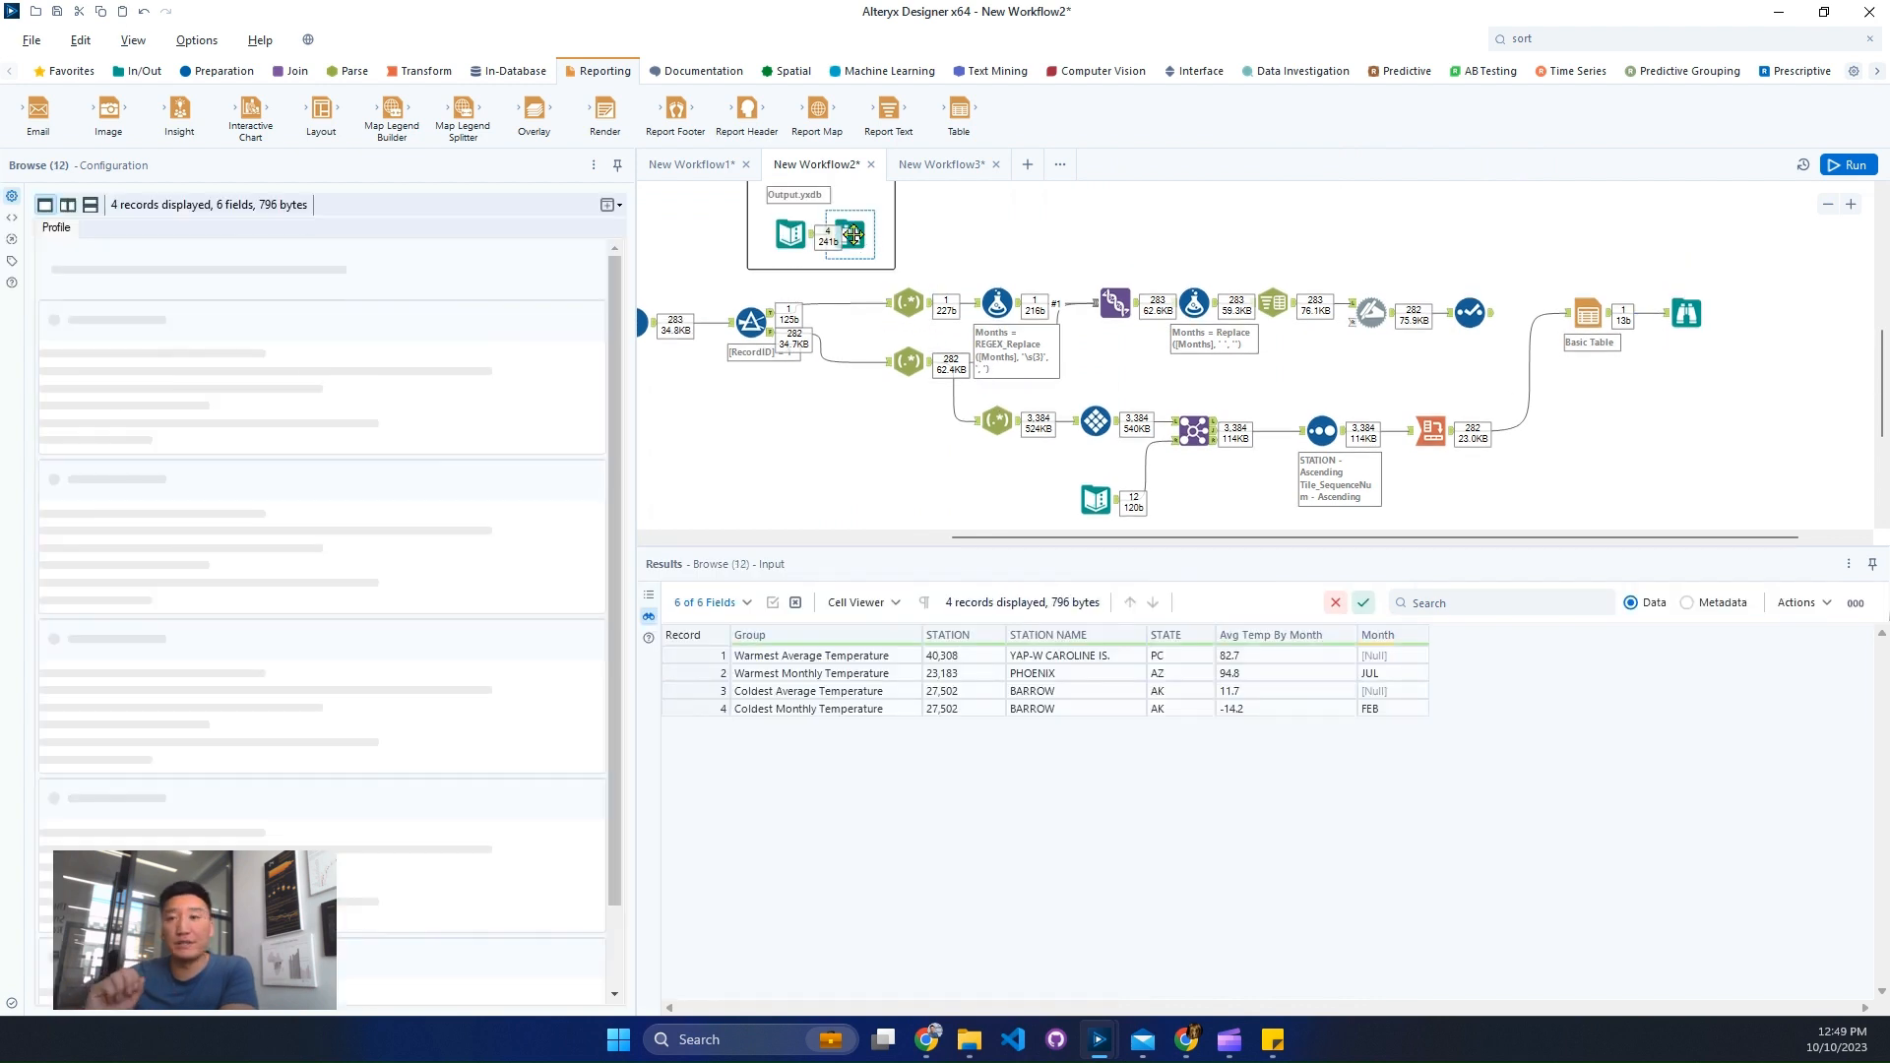